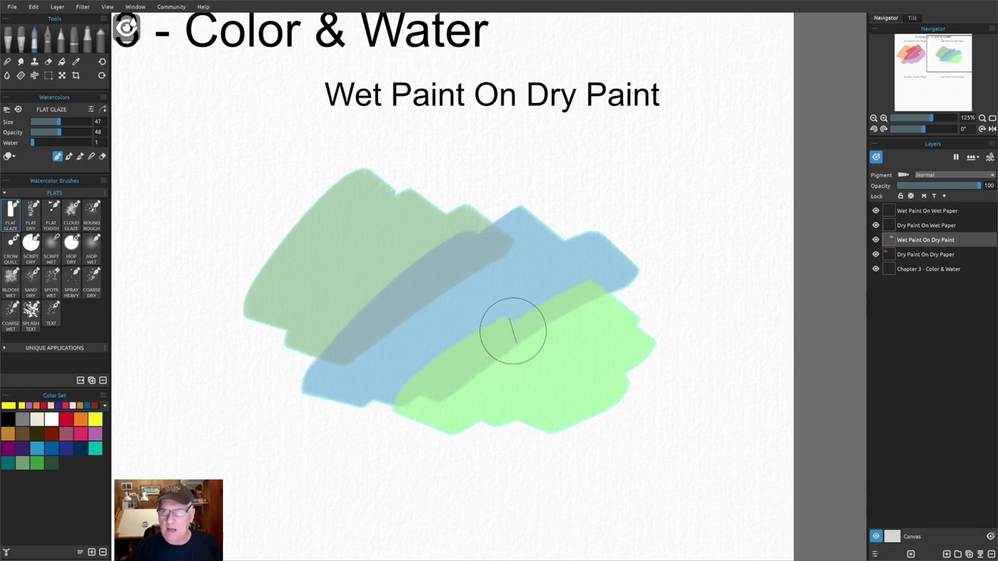
- With Water at 100, paint a blue diagonal stroke across the orange, purple and yellow swatches, then fast-dry the layer
click(876, 156)
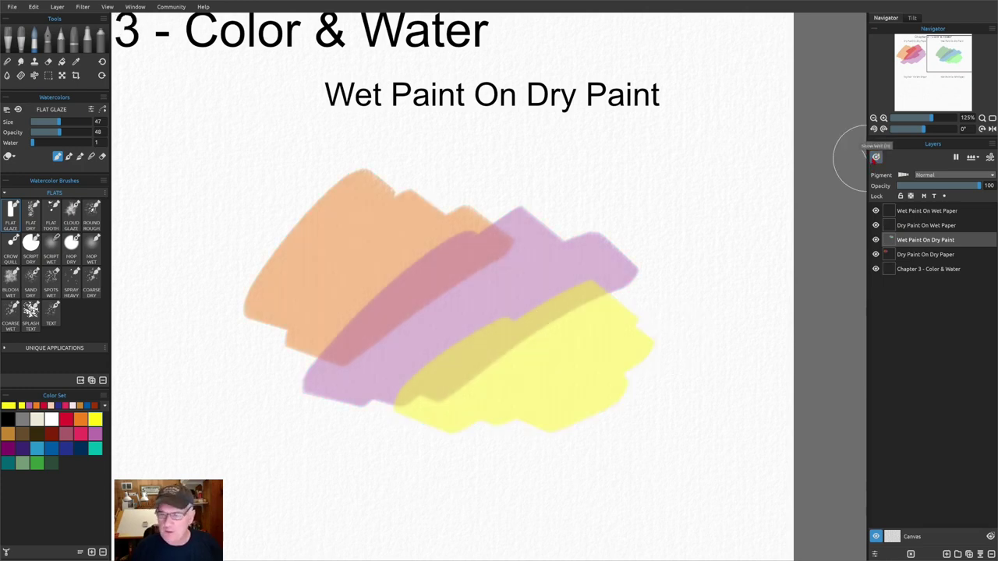
click(80, 449)
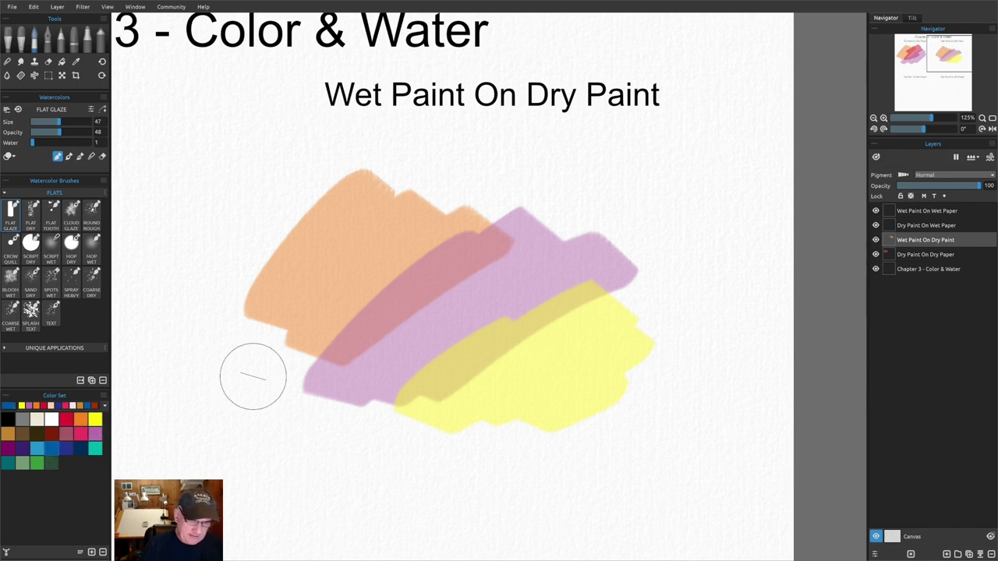
key(w)
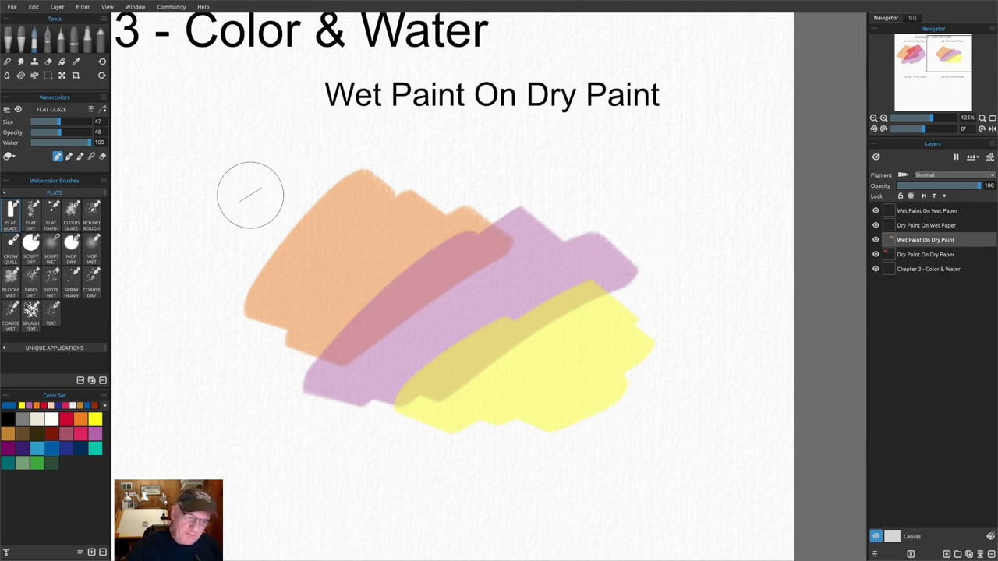
mouse_move(234, 174)
mouse_down()
mouse_move(436, 333)
mouse_move(626, 464)
mouse_up()
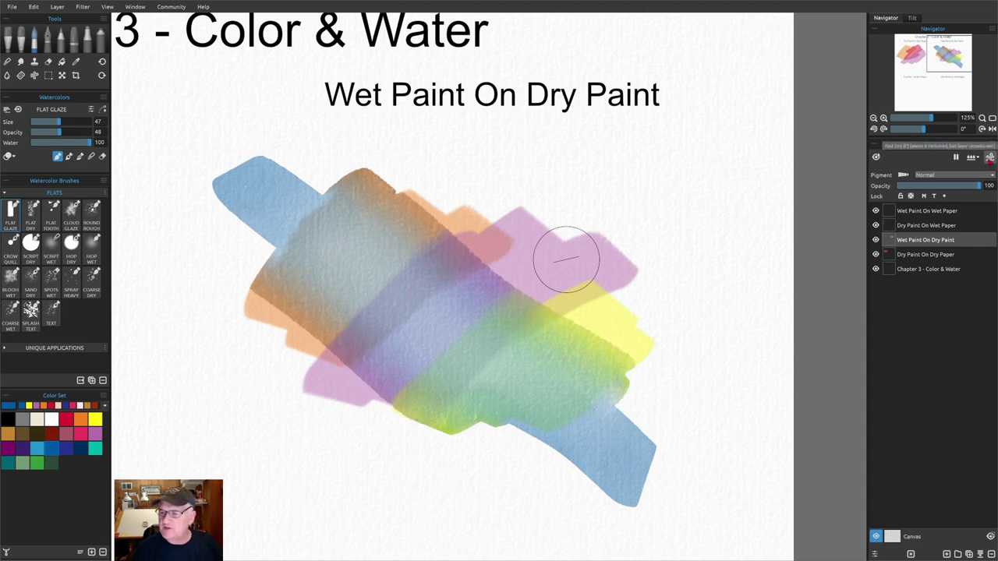
click(991, 157)
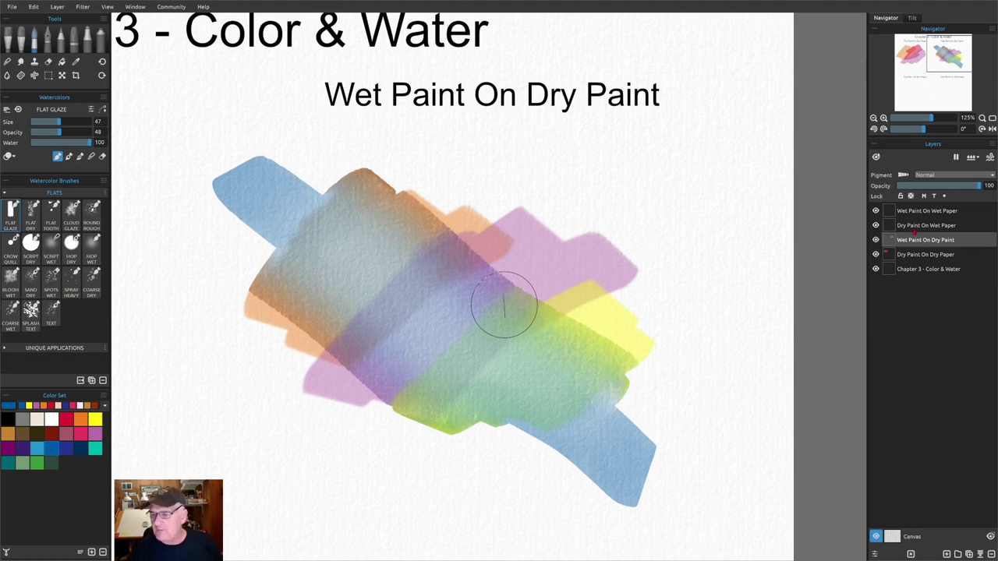
- Wet the entire "Dry Paint On Wet Paper" layer and check its wet areas with Show Wet
key(alt+bracketright)
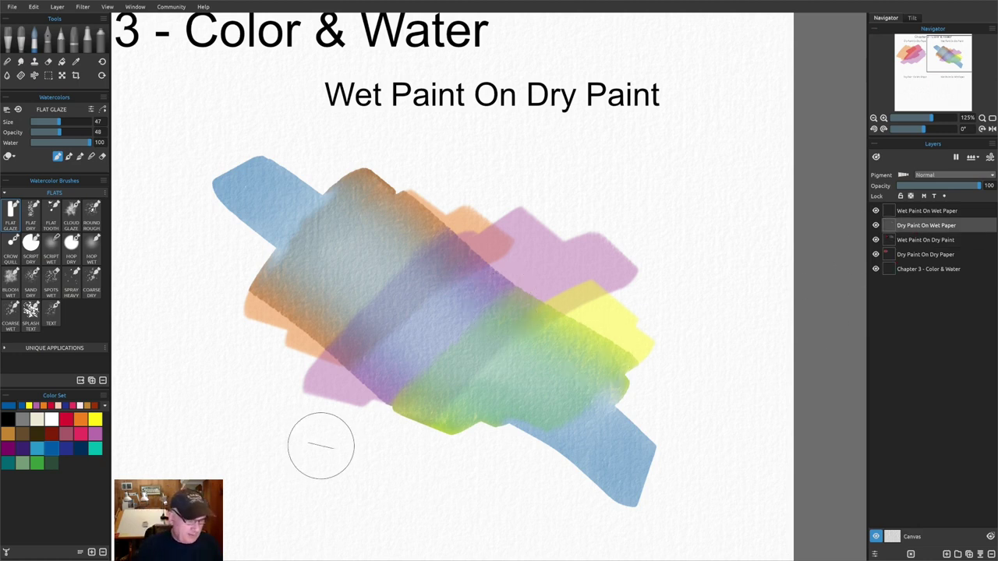
drag(290, 461, 611, 215)
mouse_move(360, 450)
mouse_down()
mouse_move(453, 340)
mouse_move(524, 129)
mouse_move(521, 149)
mouse_up()
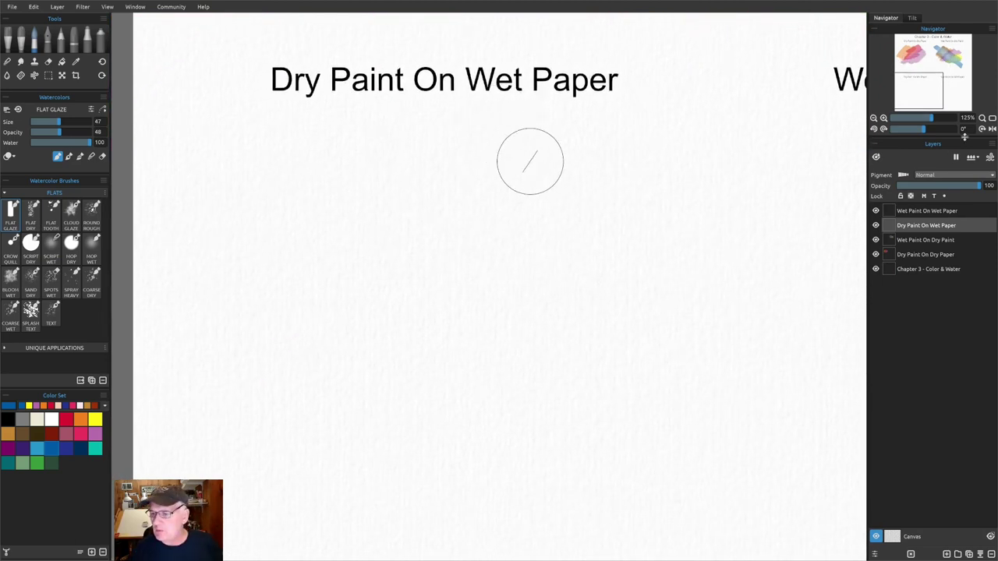
click(973, 157)
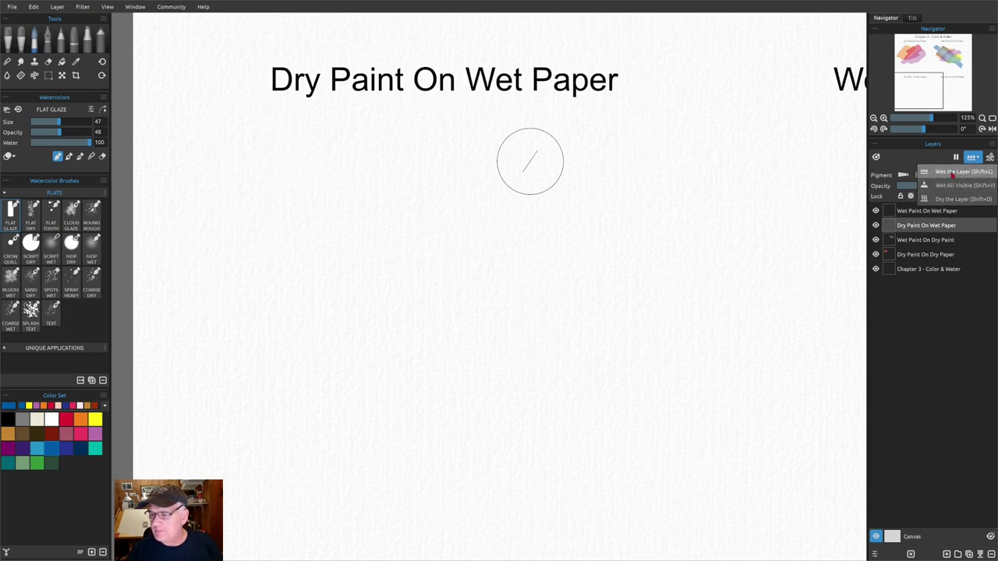
click(950, 174)
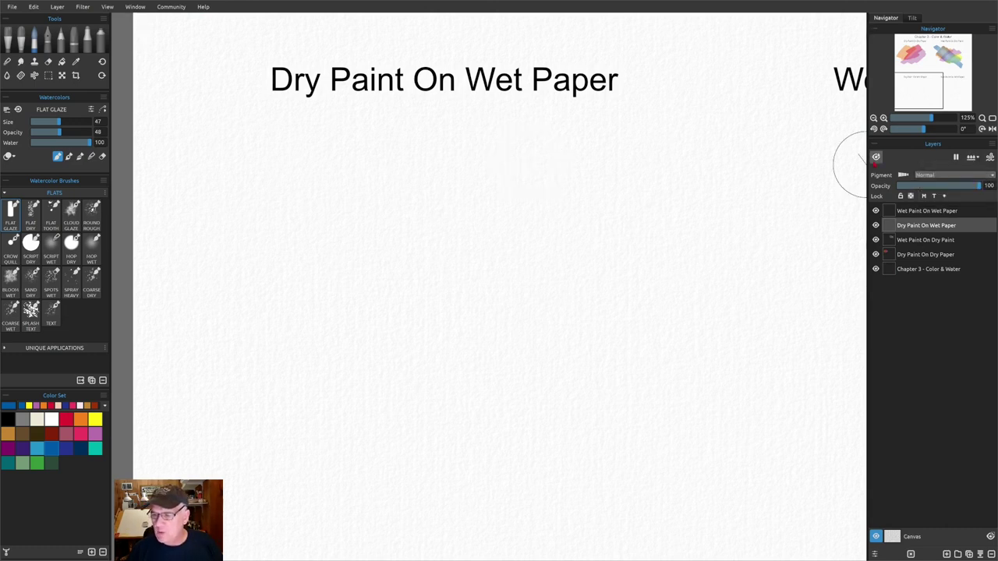
click(876, 157)
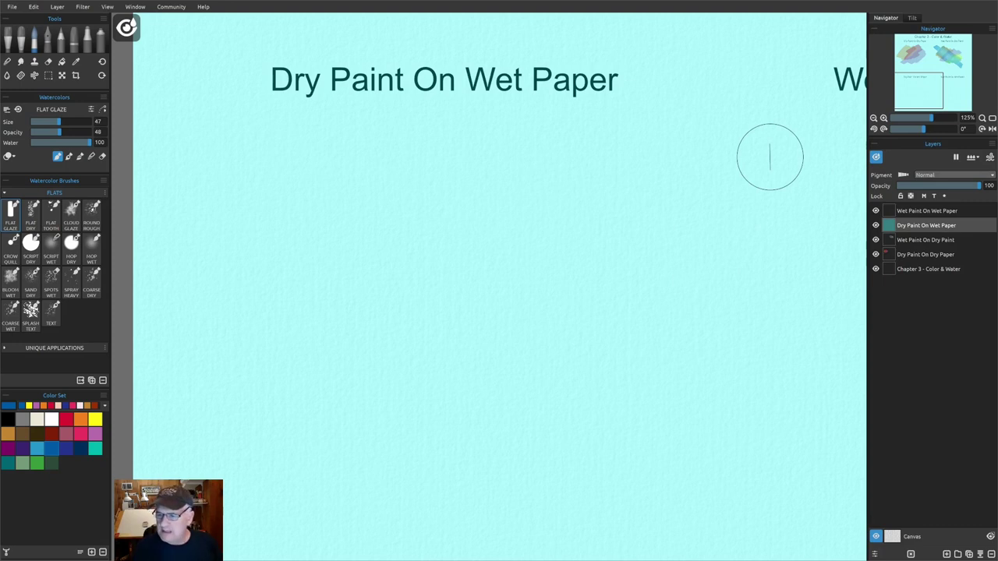
click(876, 157)
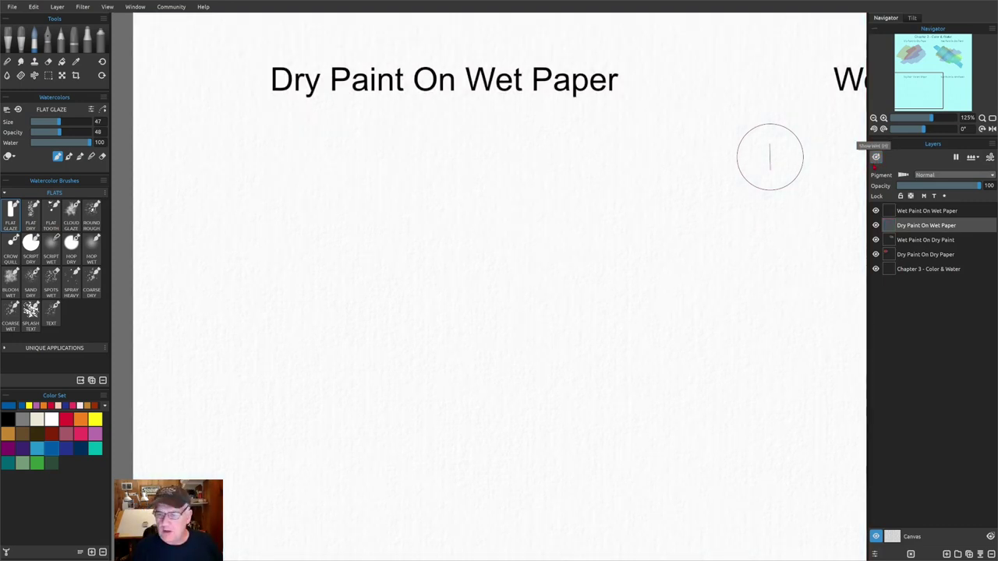
- With Water at 1, paint overlapping orange, purple and red swatches under "Dry Paint On Wet Paper" and inspect their wetness
drag(90, 142, 24, 144)
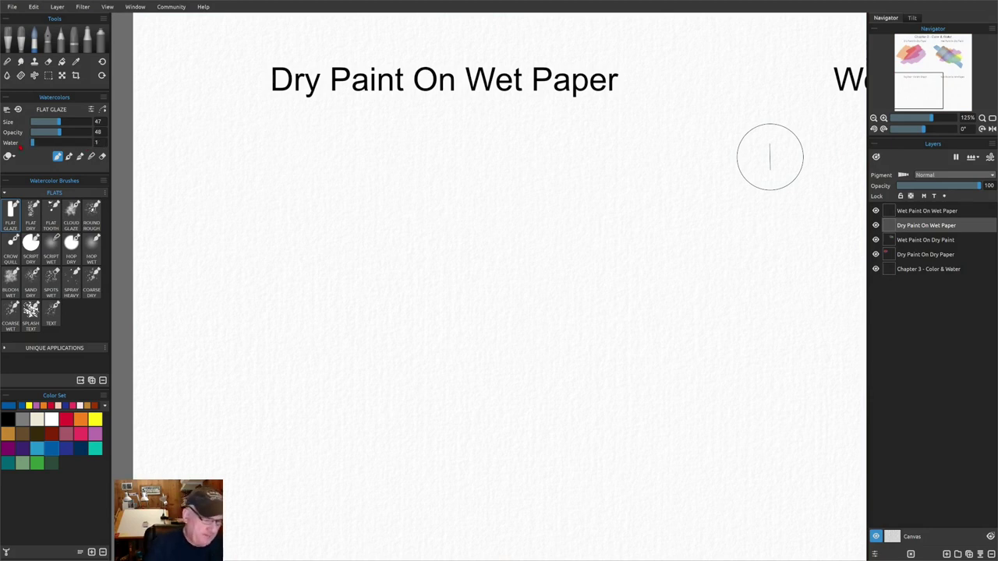
click(81, 421)
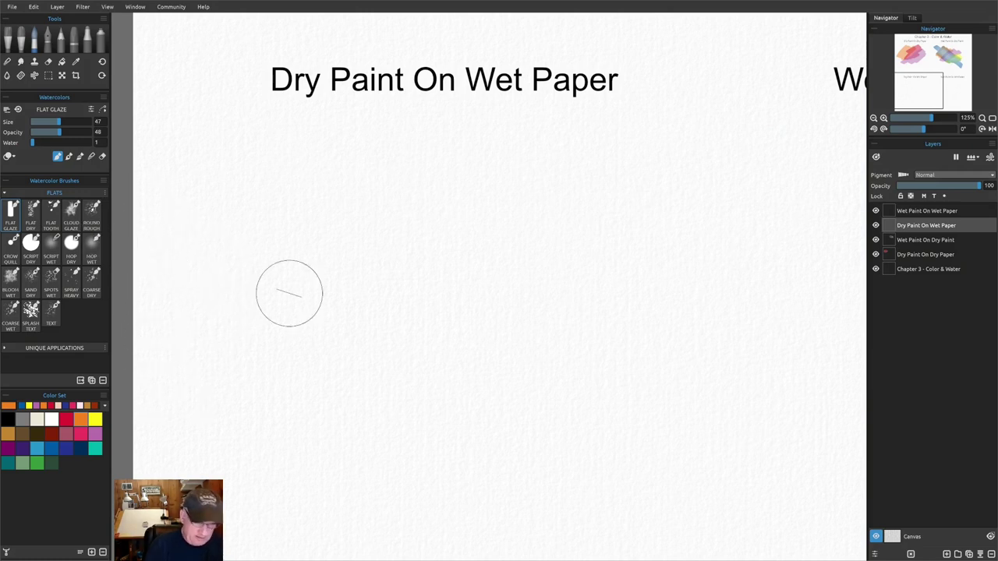
mouse_move(363, 188)
mouse_down()
mouse_move(249, 331)
mouse_move(419, 184)
mouse_move(272, 358)
mouse_move(435, 223)
mouse_up()
mouse_move(298, 390)
mouse_down()
mouse_move(354, 325)
mouse_move(383, 318)
mouse_move(382, 339)
mouse_move(523, 257)
mouse_up()
click(65, 420)
mouse_move(308, 421)
mouse_down()
mouse_move(414, 369)
mouse_move(479, 360)
mouse_move(409, 425)
mouse_up()
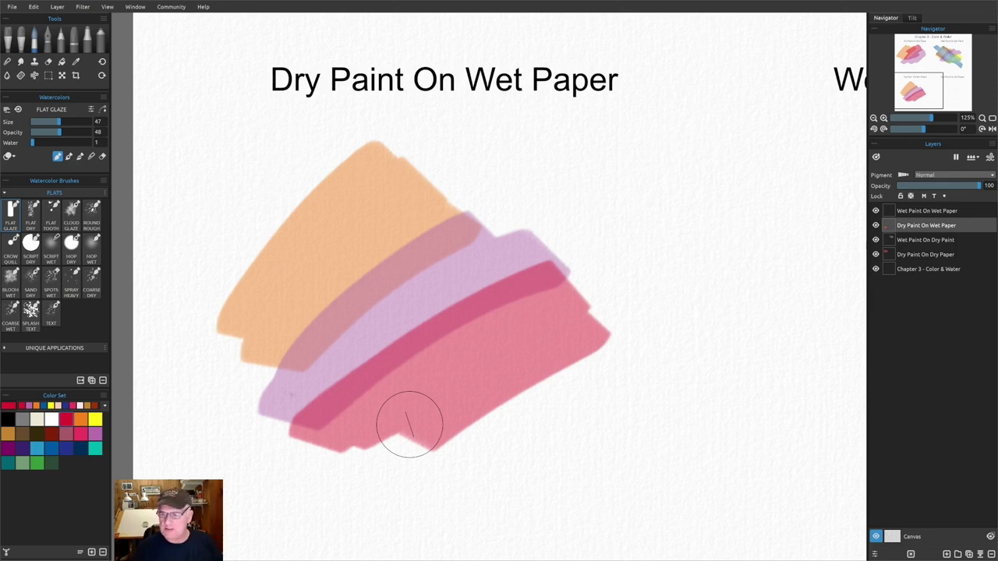
click(876, 157)
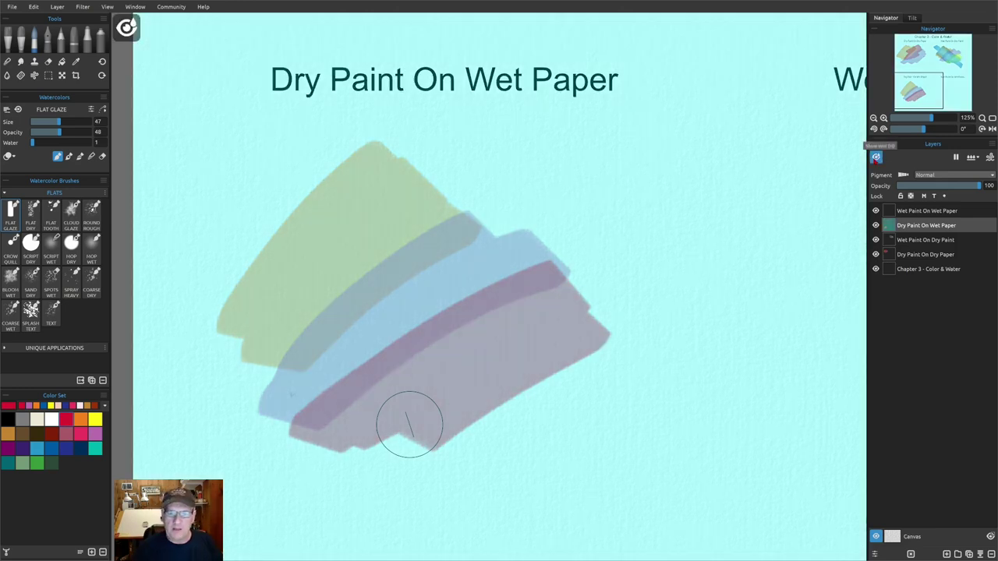
click(876, 158)
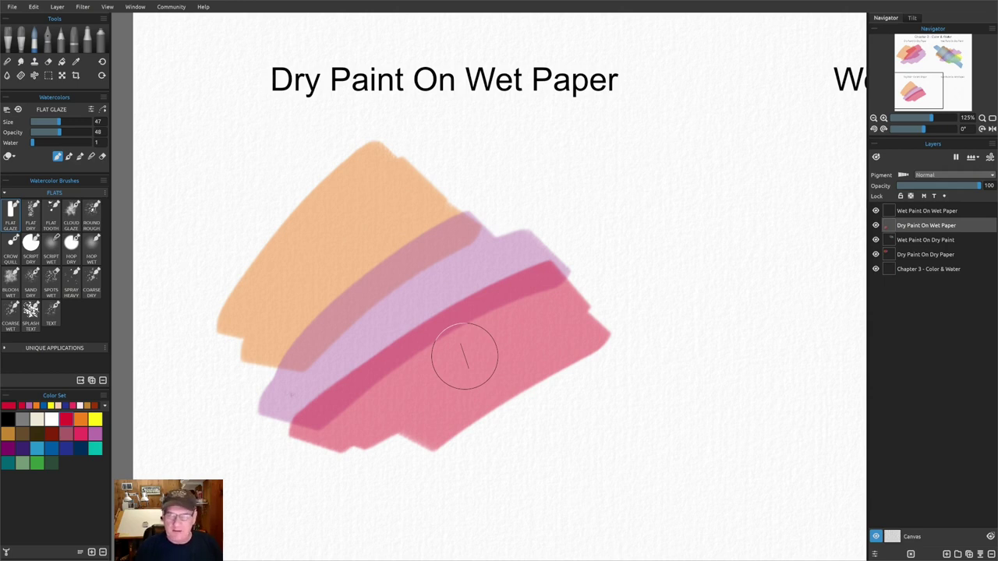
- Wet the entire "Wet Paint On Wet Paper" layer and check its wet areas with Show Wet
drag(666, 390, 276, 404)
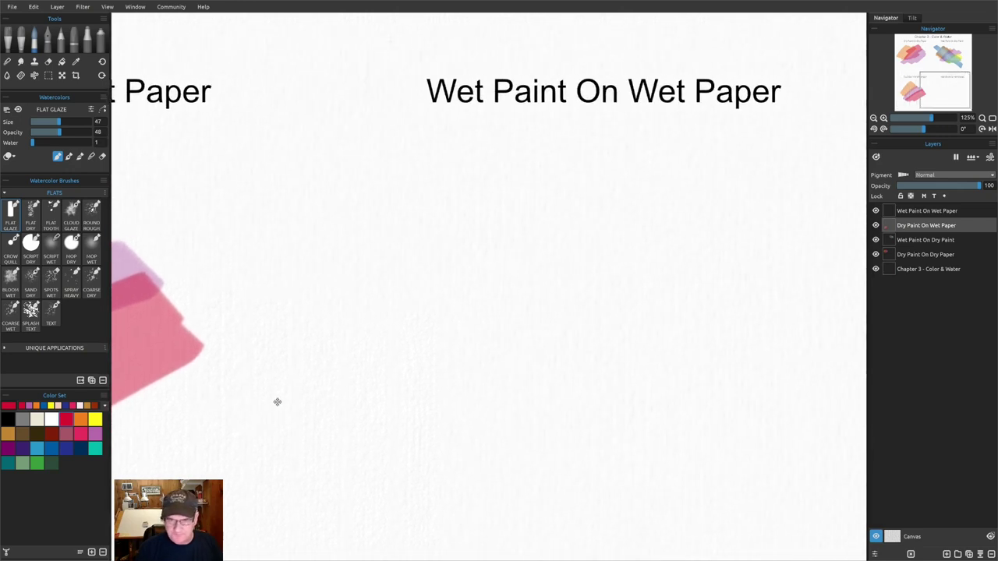
mouse_move(561, 282)
mouse_down()
mouse_move(461, 288)
mouse_move(504, 265)
mouse_up()
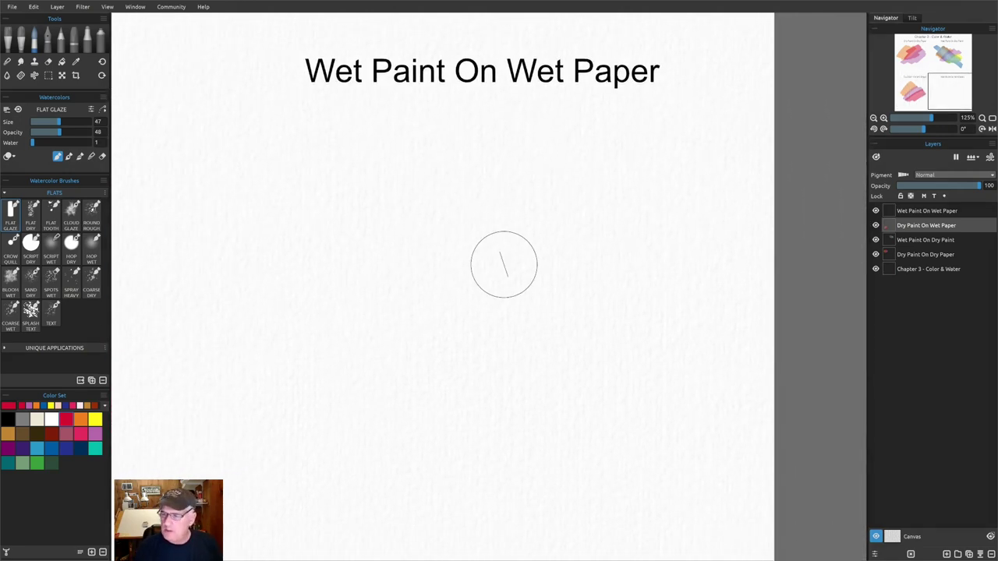
click(925, 212)
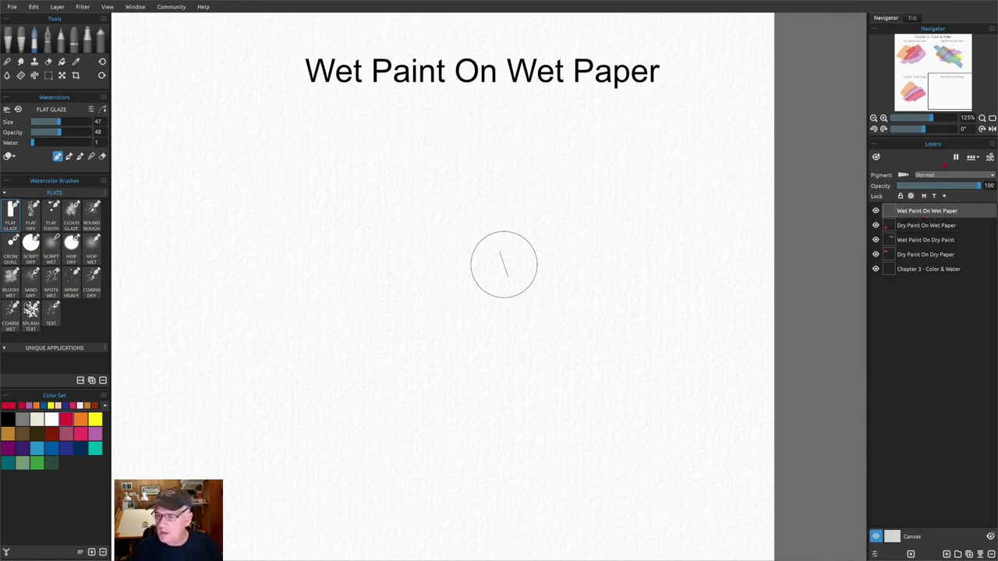
click(974, 157)
click(948, 170)
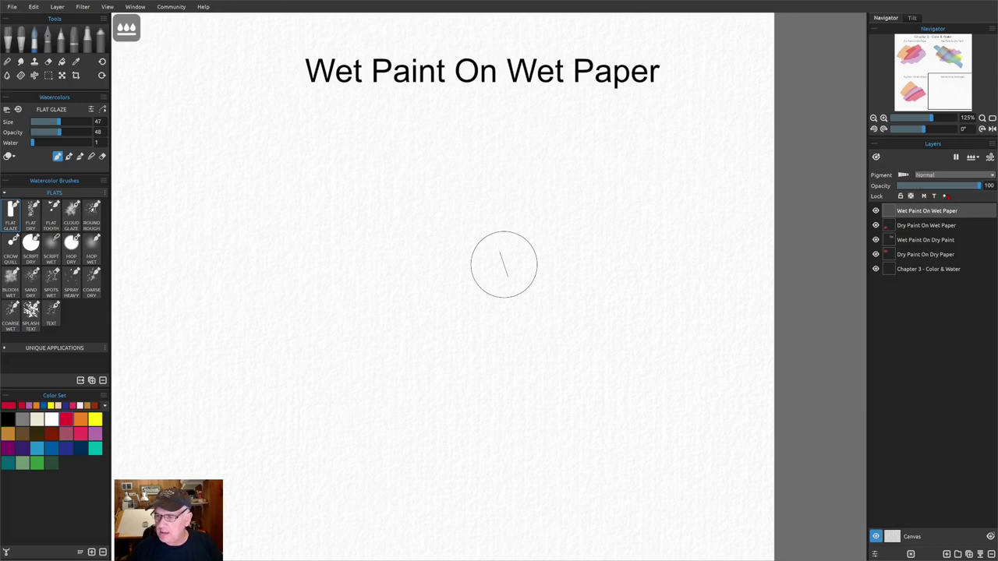
click(876, 157)
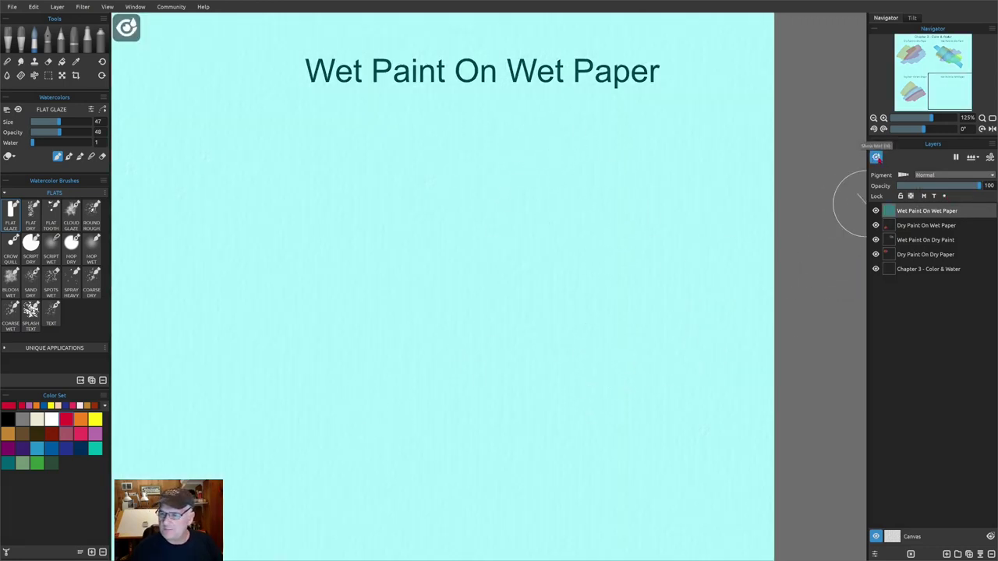
click(876, 156)
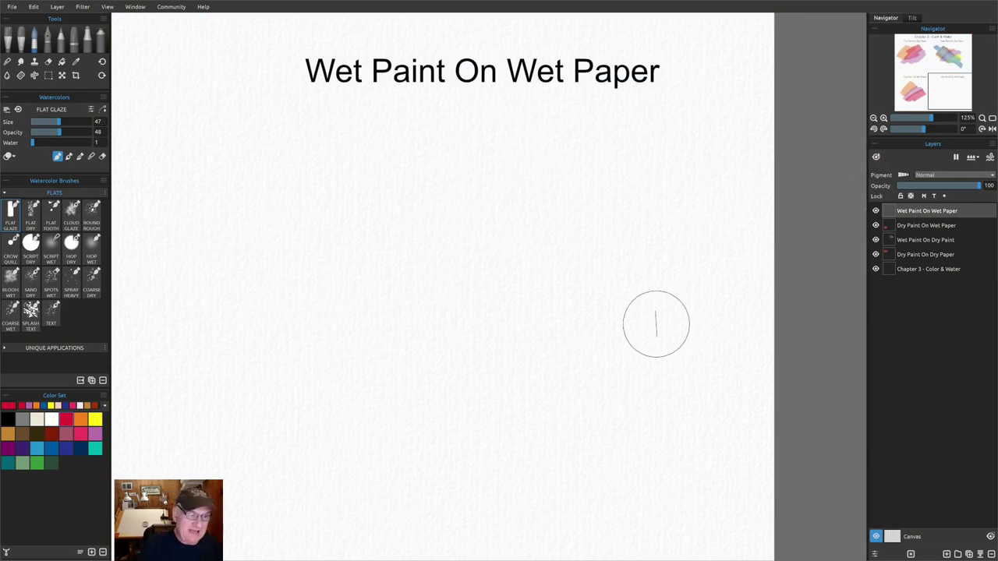
- With Water at 99, paint overlapping purple, red and orange swatches under "Wet Paint On Wet Paper"
key(shift+bracketright)
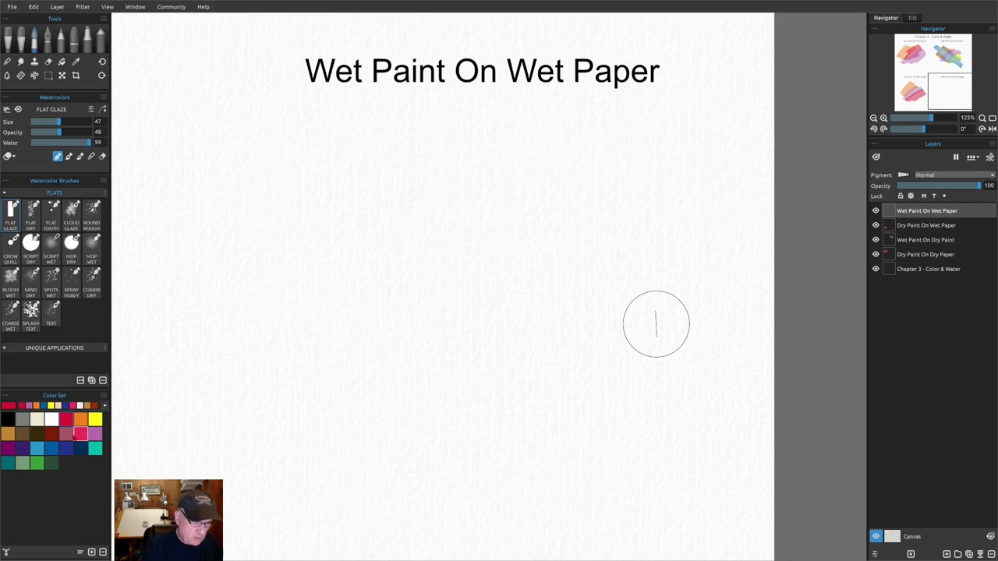
click(93, 433)
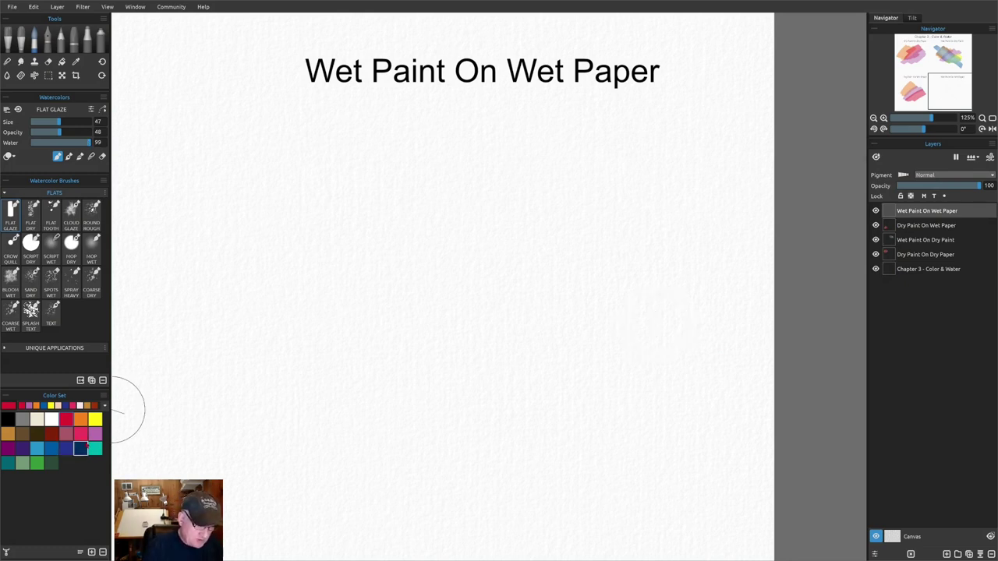
mouse_move(277, 288)
mouse_down()
mouse_move(289, 274)
mouse_move(312, 317)
mouse_move(393, 289)
mouse_move(561, 184)
mouse_up()
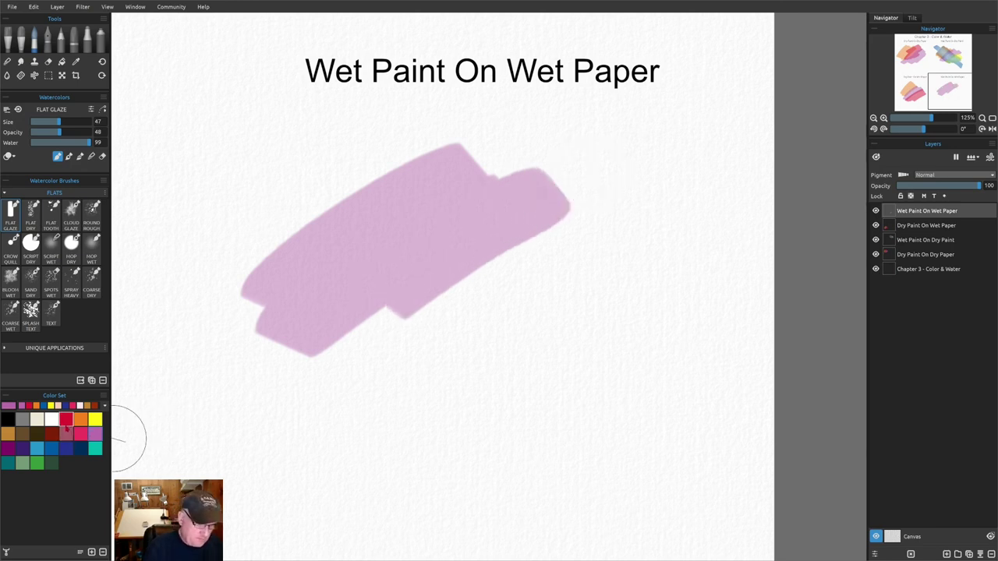
click(66, 419)
mouse_move(319, 355)
mouse_down()
mouse_move(500, 268)
mouse_move(343, 371)
mouse_move(640, 252)
mouse_up()
click(80, 420)
mouse_move(314, 428)
mouse_down()
mouse_move(553, 319)
mouse_move(464, 395)
mouse_move(704, 298)
mouse_up()
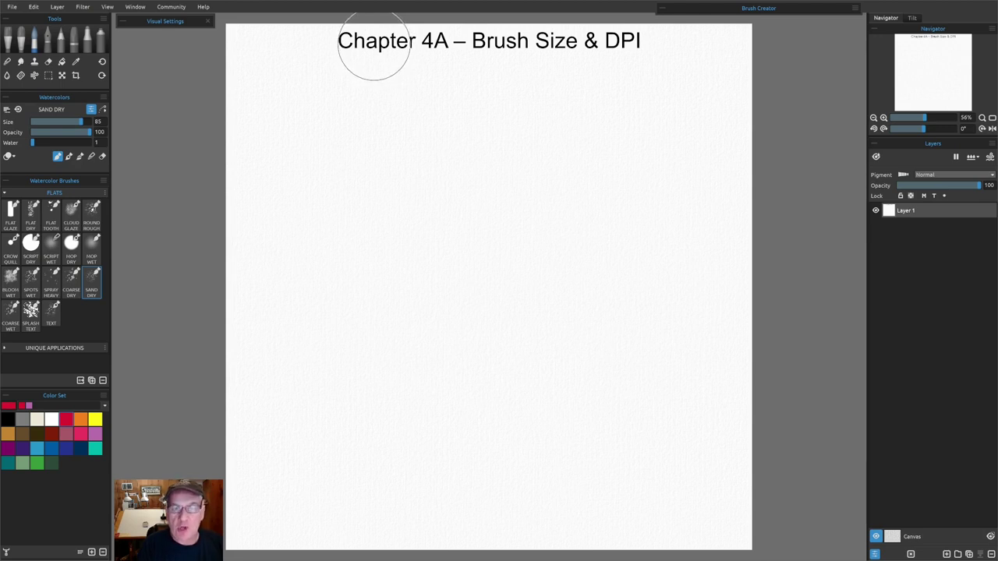
- Paint two parallel horizontal red strokes below the "Chapter 4A – Brush Size & DPI" title with the Sand Dry brush at size 85
drag(275, 101, 713, 89)
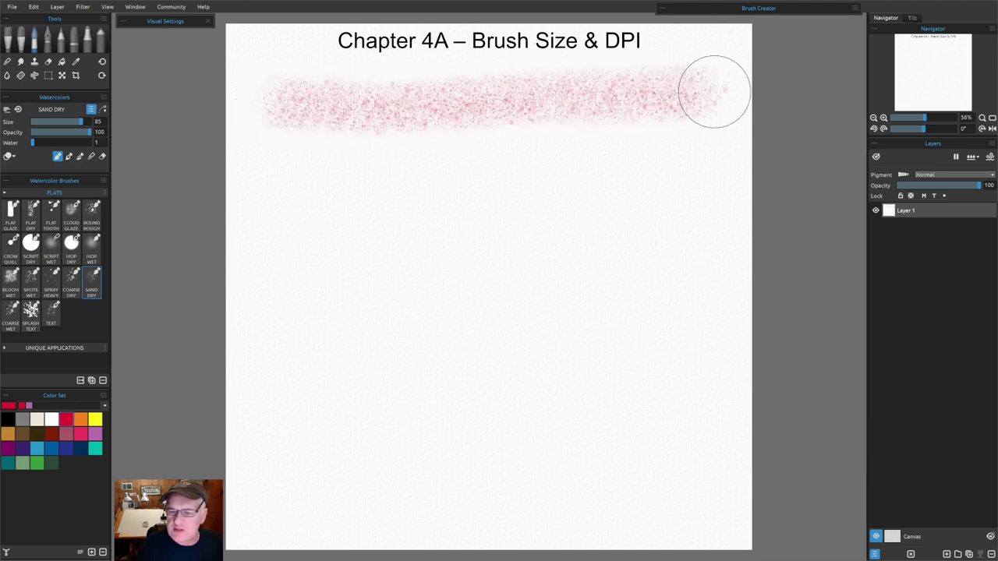
drag(283, 165, 693, 150)
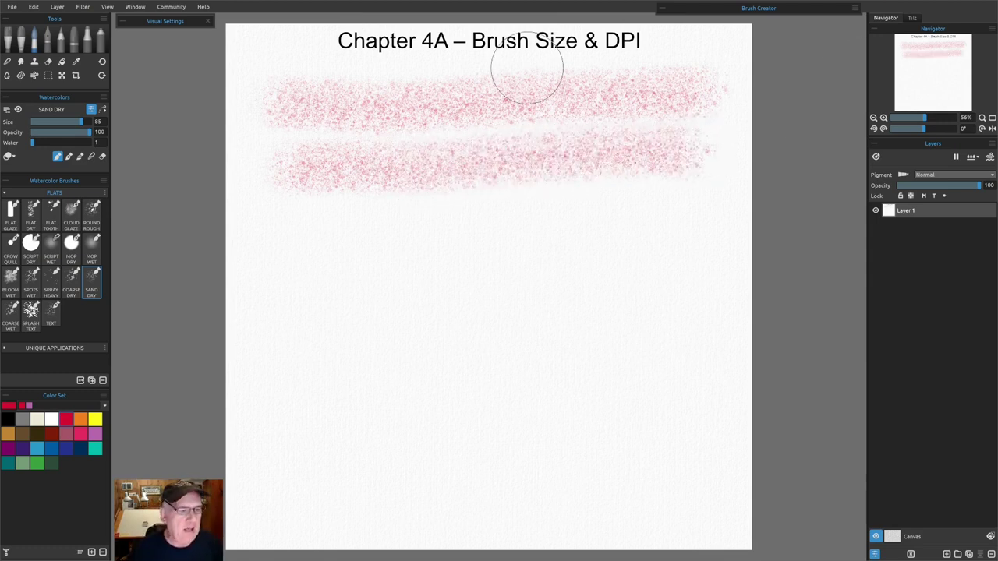
- Resample the image to 100 DPI with its dimensions in inches, keeping it 12 by 12 in
click(34, 7)
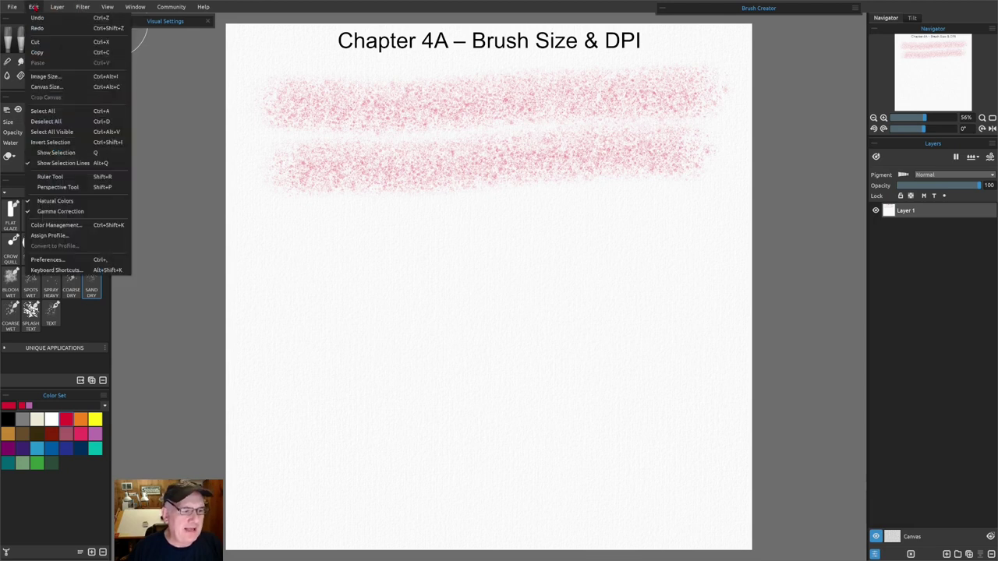
click(49, 76)
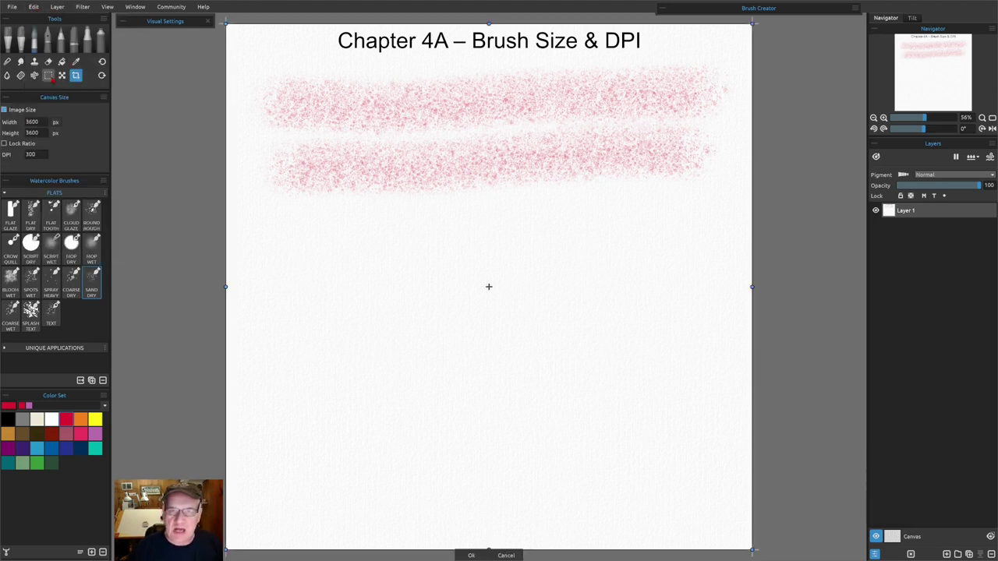
click(55, 123)
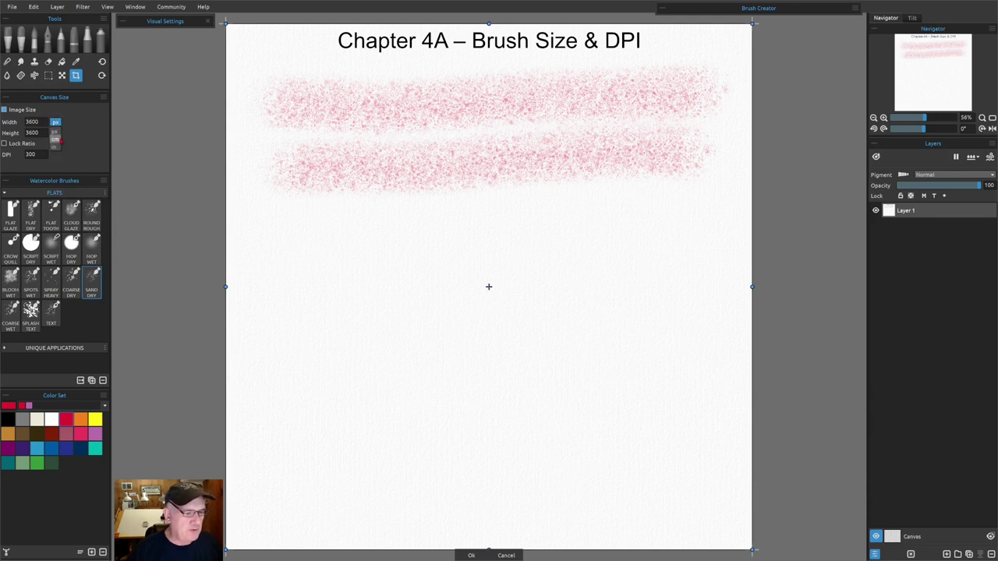
click(54, 148)
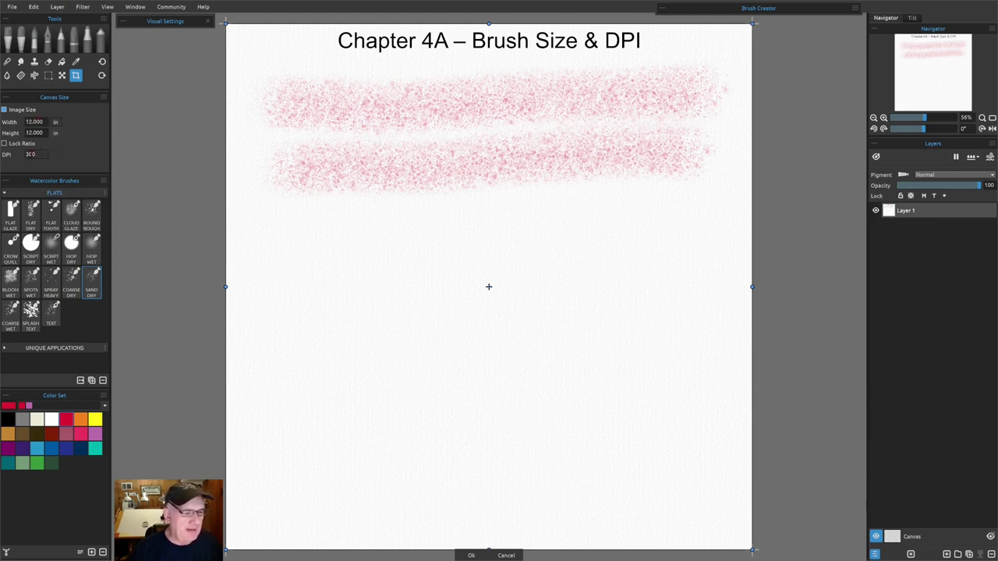
drag(39, 154, 17, 153)
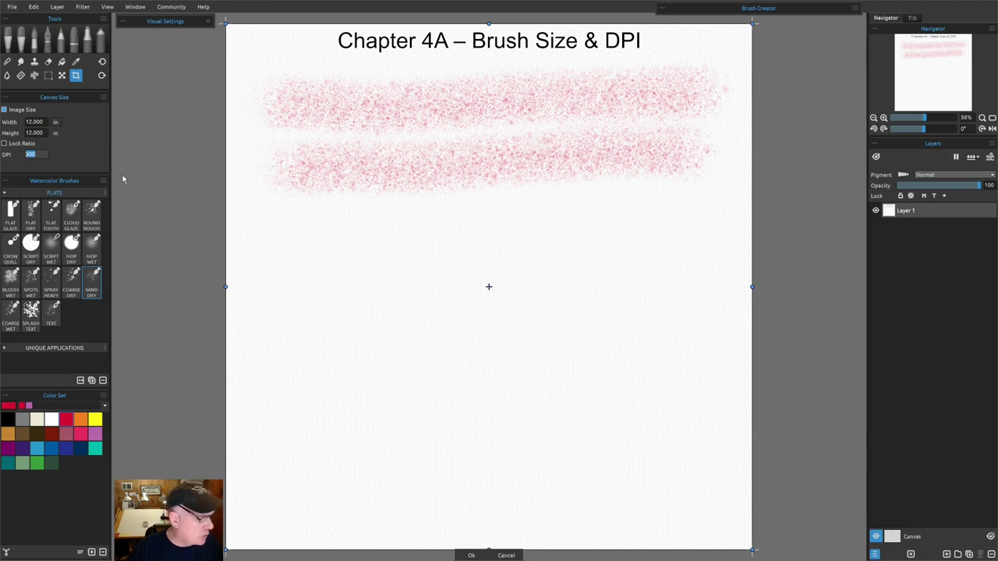
text(100)
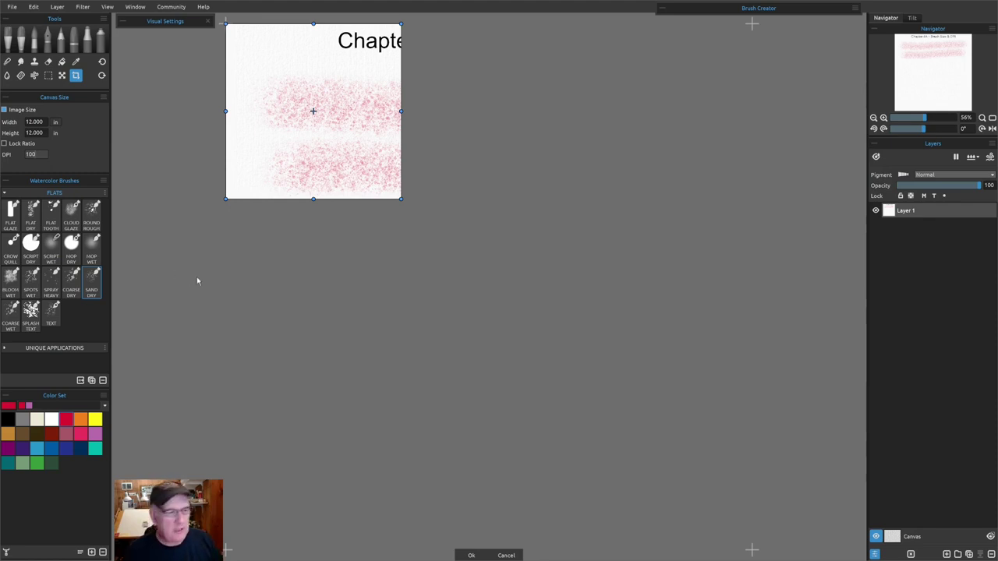
click(464, 555)
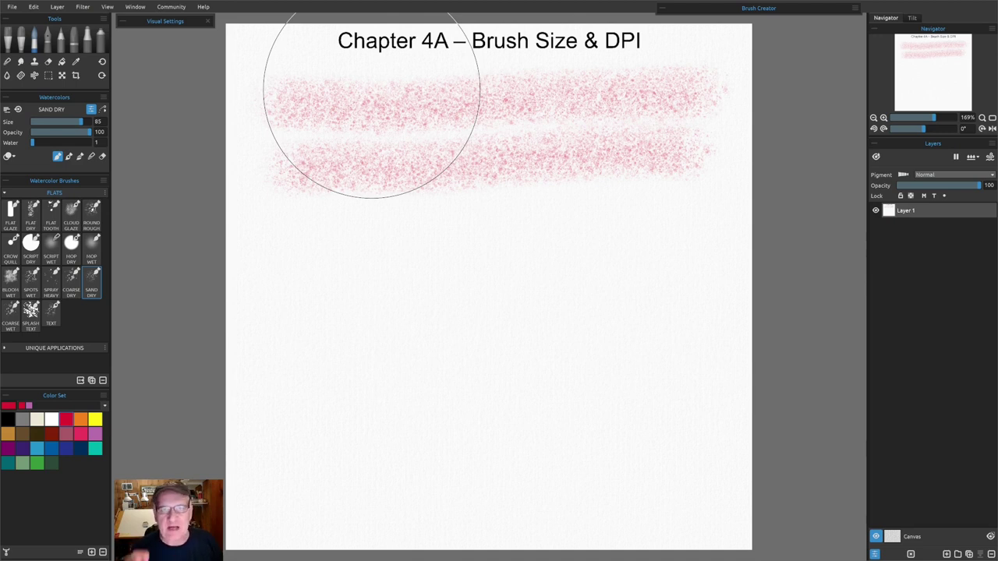
- With Sand Dry, paint a broad horizontal red stroke at size 85 and narrower ones above and below it at about size 45
mouse_move(307, 265)
mouse_down()
mouse_move(294, 299)
mouse_move(479, 301)
mouse_move(723, 287)
mouse_up()
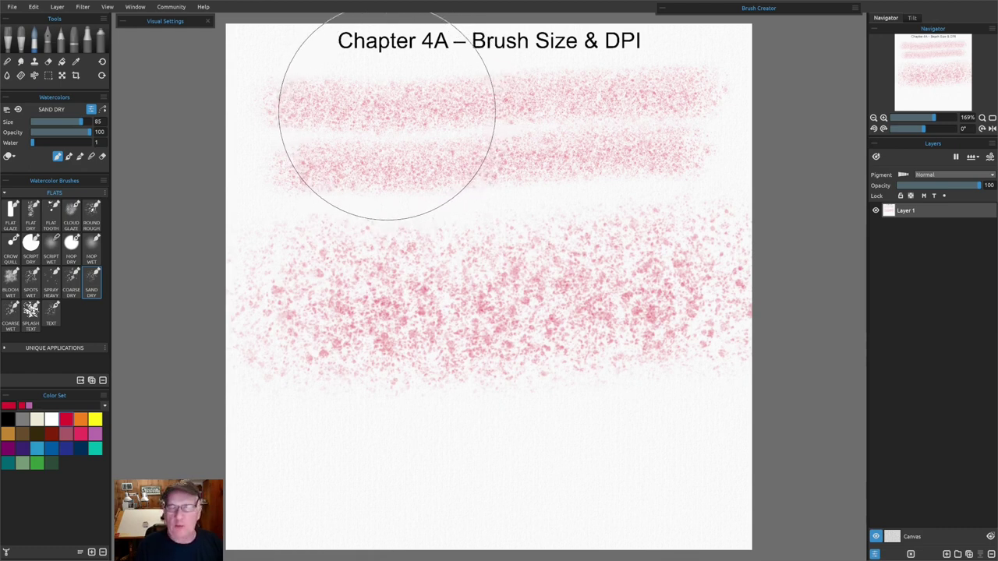
drag(80, 122, 58, 122)
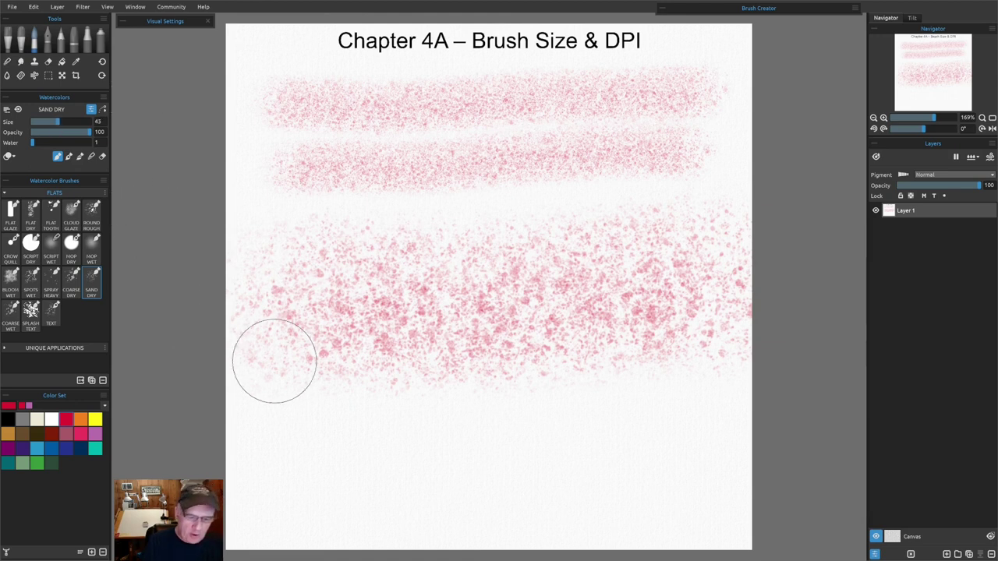
drag(265, 437, 684, 426)
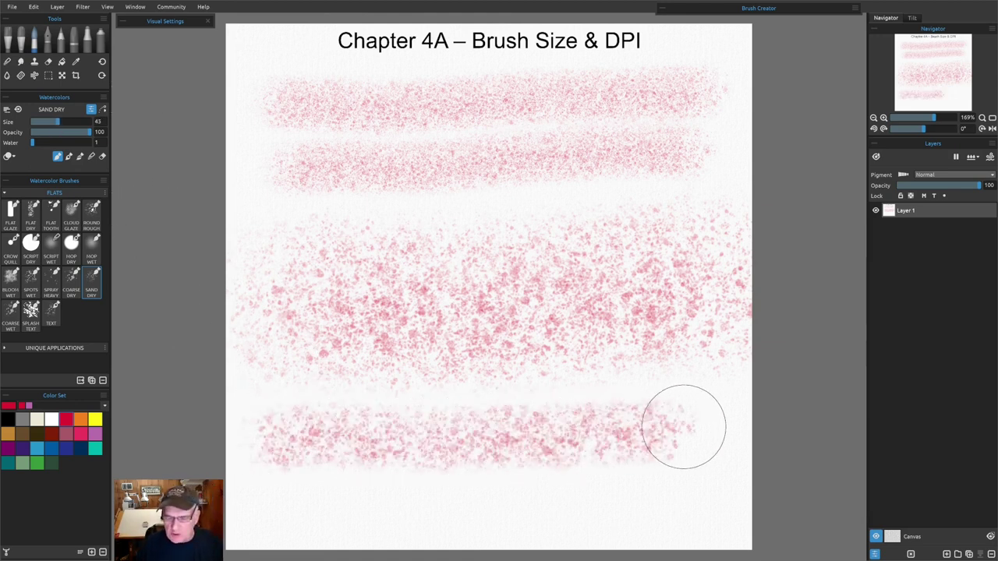
mouse_move(293, 197)
mouse_down()
mouse_move(367, 206)
mouse_move(676, 190)
mouse_up()
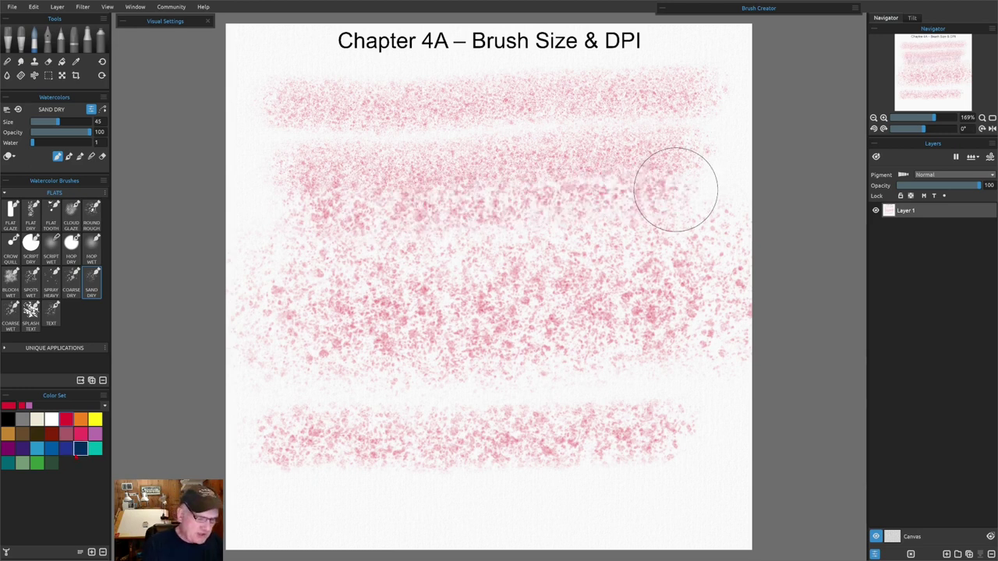
drag(305, 132, 666, 119)
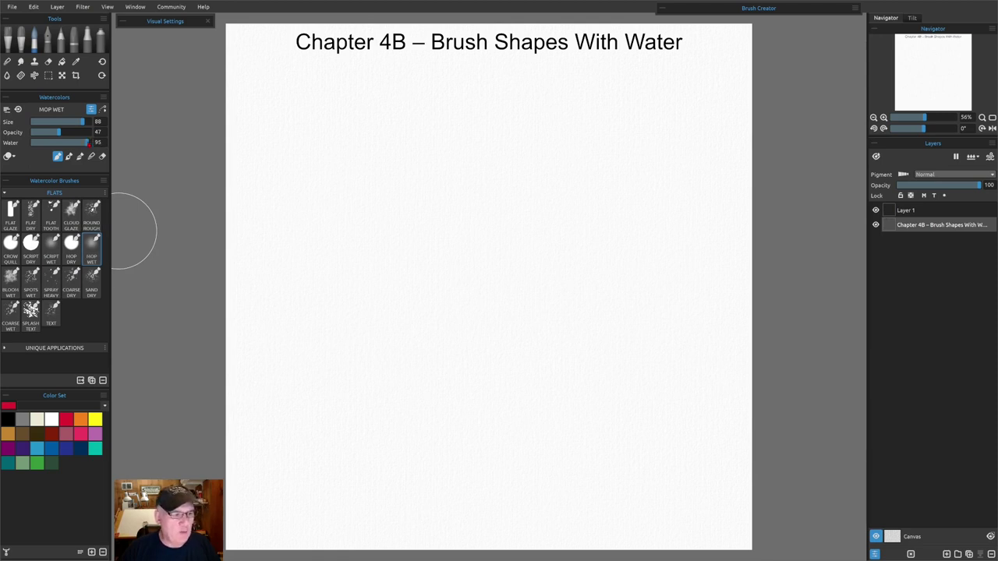
- With Mop Wet, paint a horizontal red stroke at Water 1 and another below it at Water 100, and check the watercolor behavior settings
drag(89, 143, 12, 155)
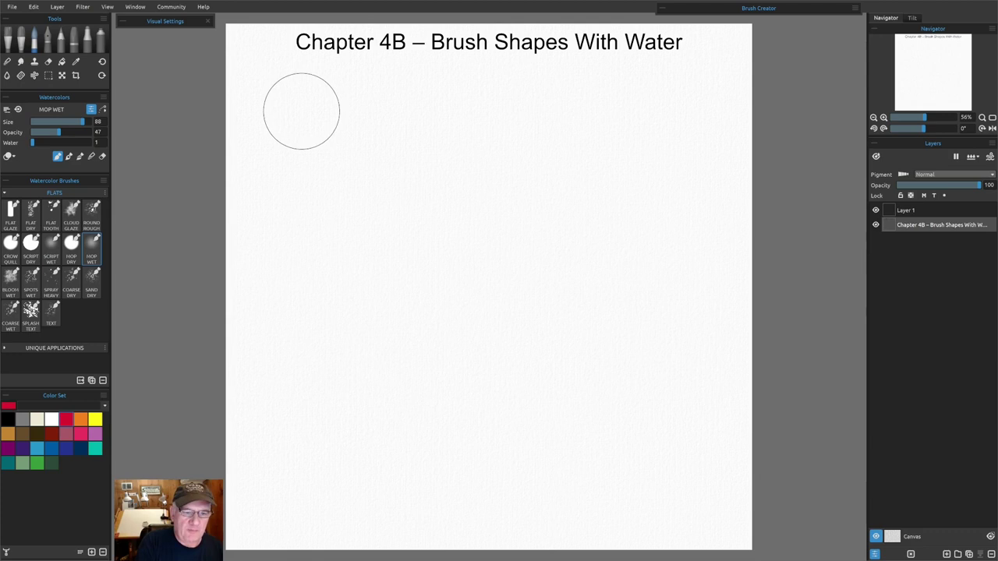
drag(285, 111, 701, 117)
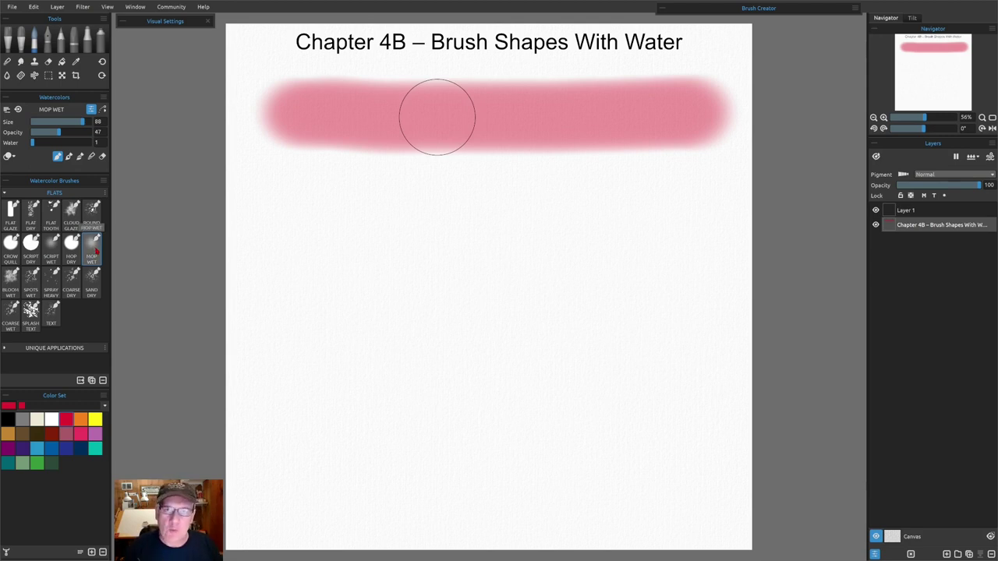
drag(33, 143, 100, 146)
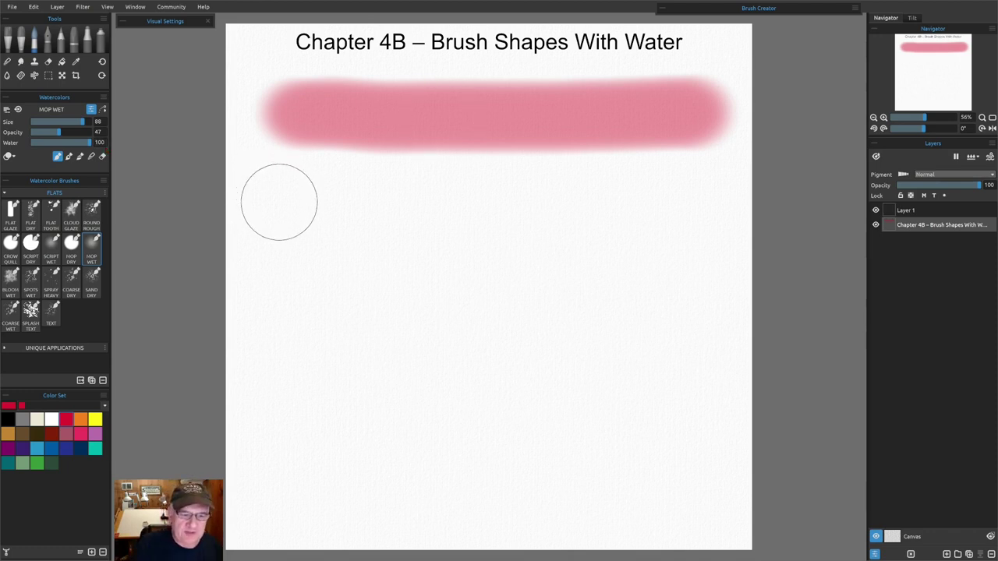
drag(284, 208, 700, 204)
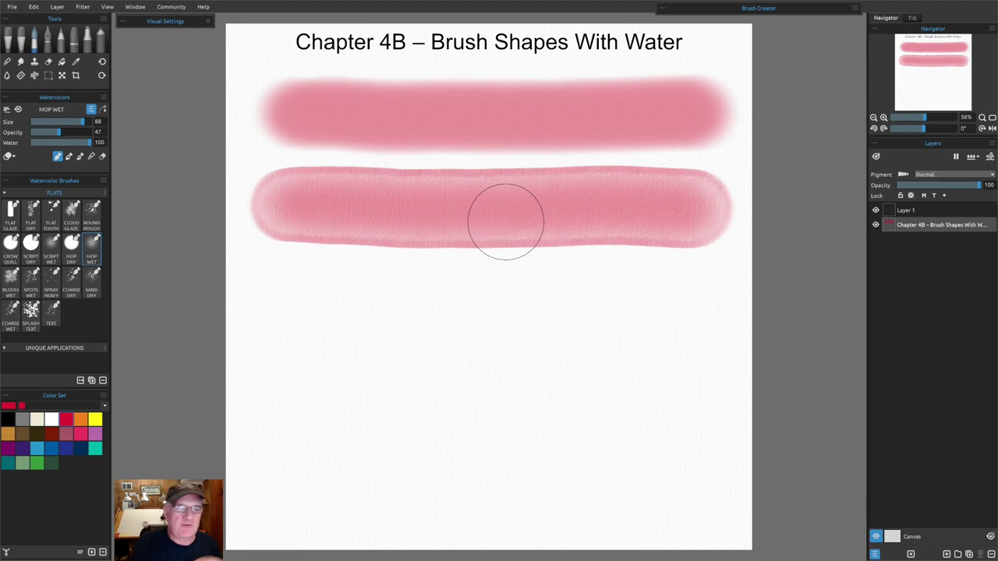
key(v)
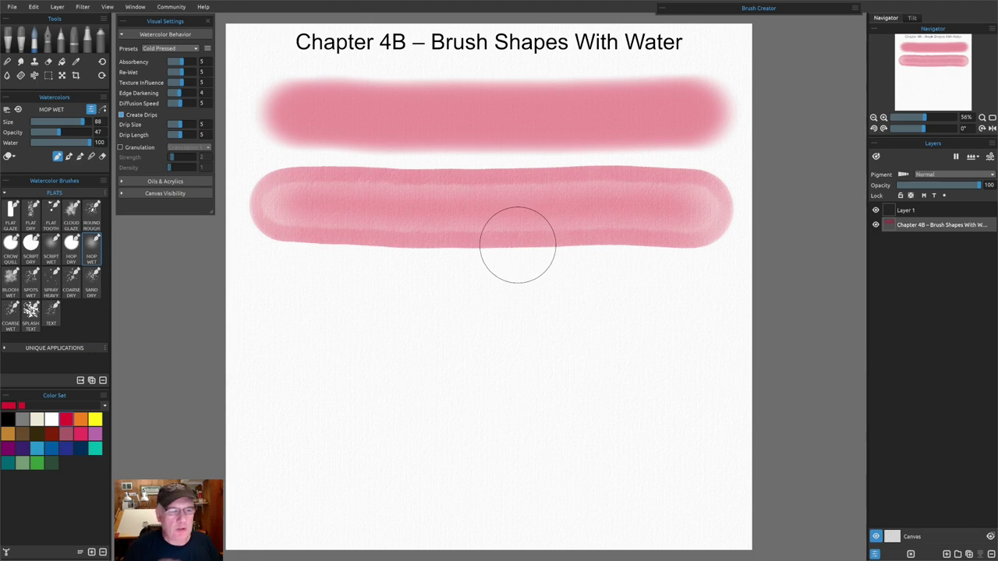
click(123, 21)
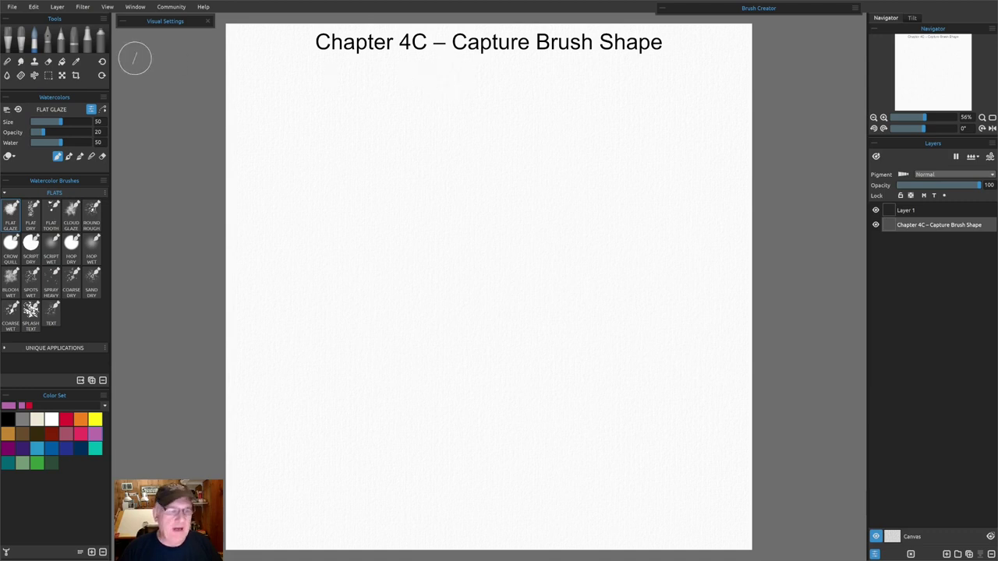
- Expand the Brush Creator and open the image library for the Flat Glaze brush's shape
click(135, 8)
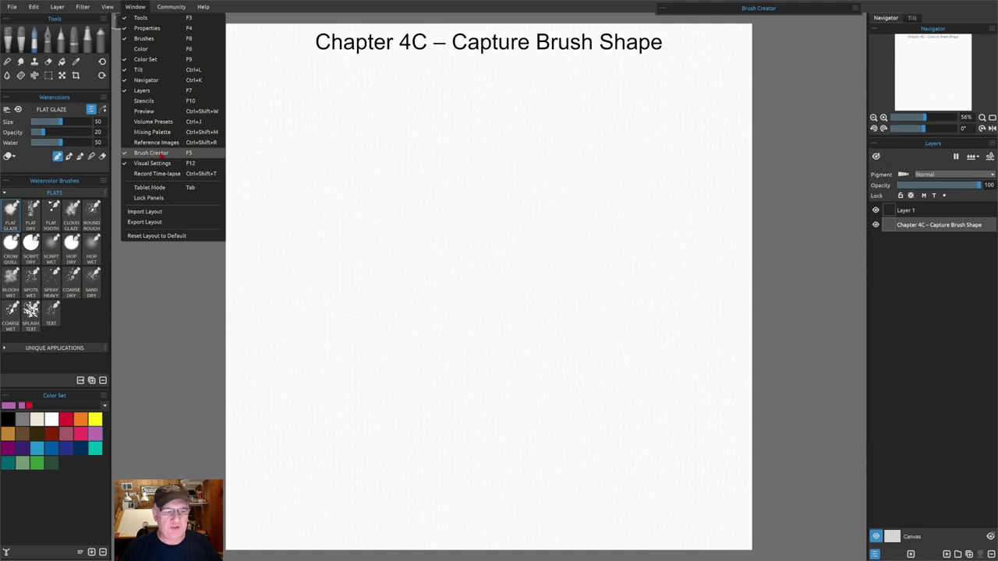
click(680, 13)
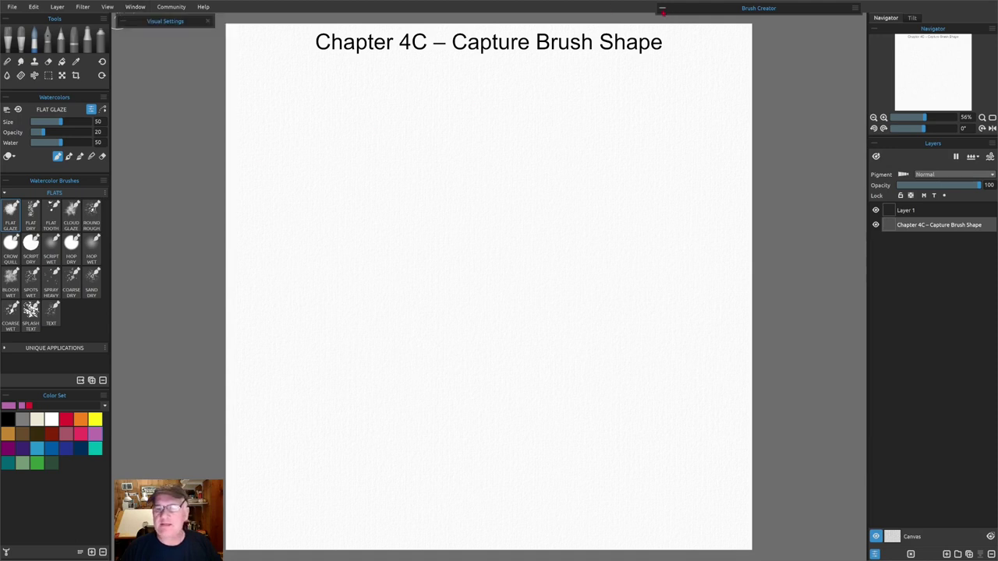
click(663, 11)
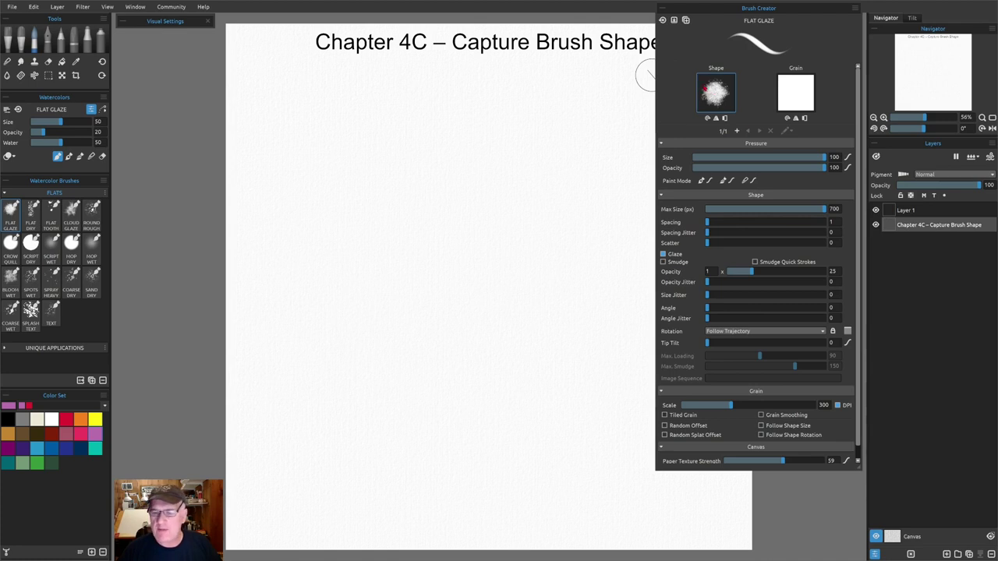
click(715, 94)
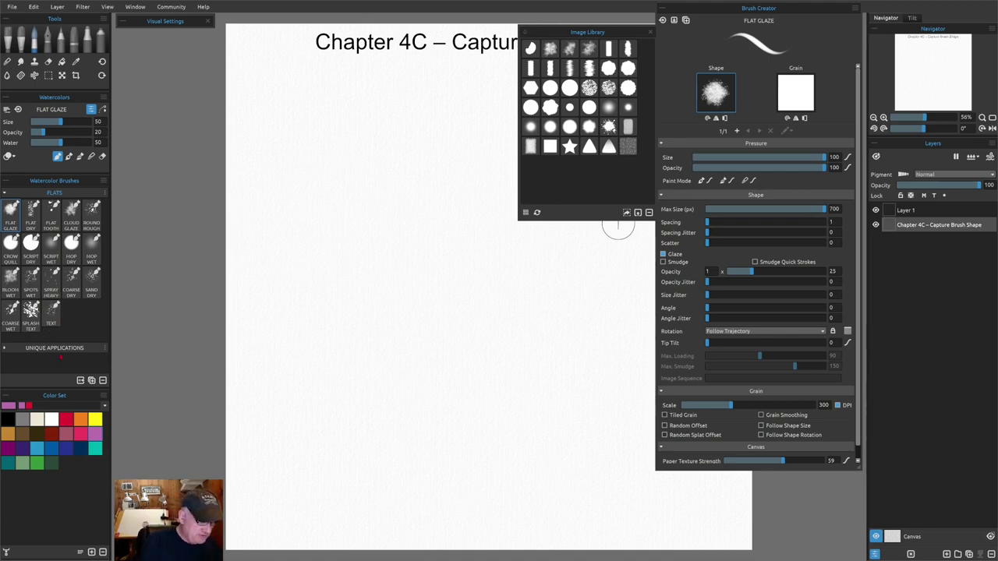
- With Splash Text at size 73, opacity 16 and Water 1, paint a large soft black patch below the title
click(31, 314)
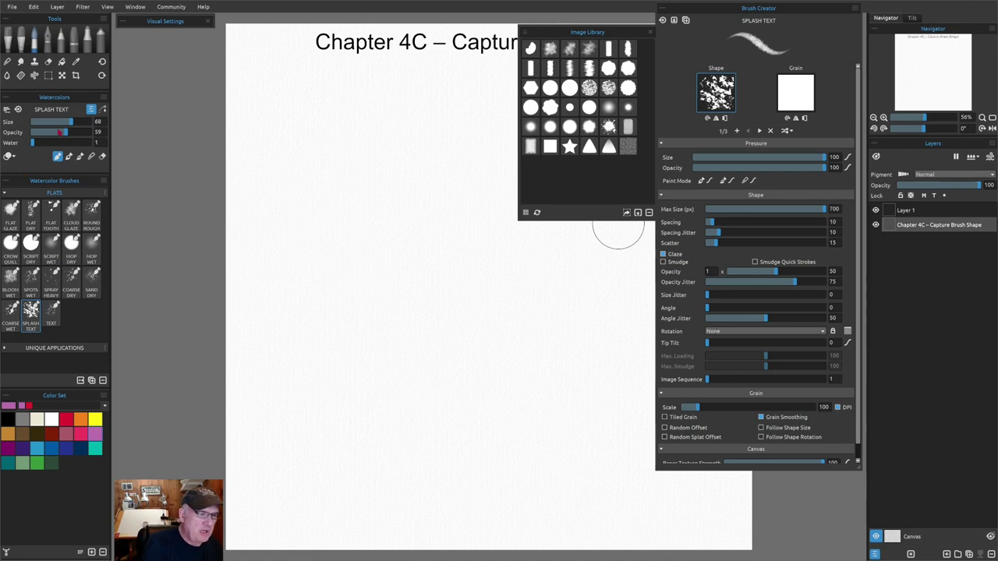
drag(64, 138, 47, 141)
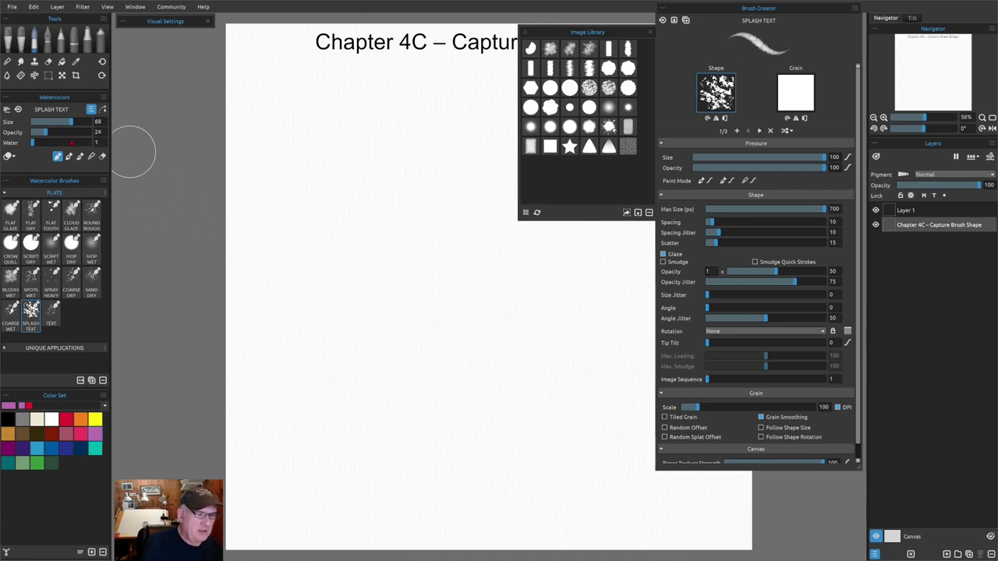
drag(45, 132, 40, 132)
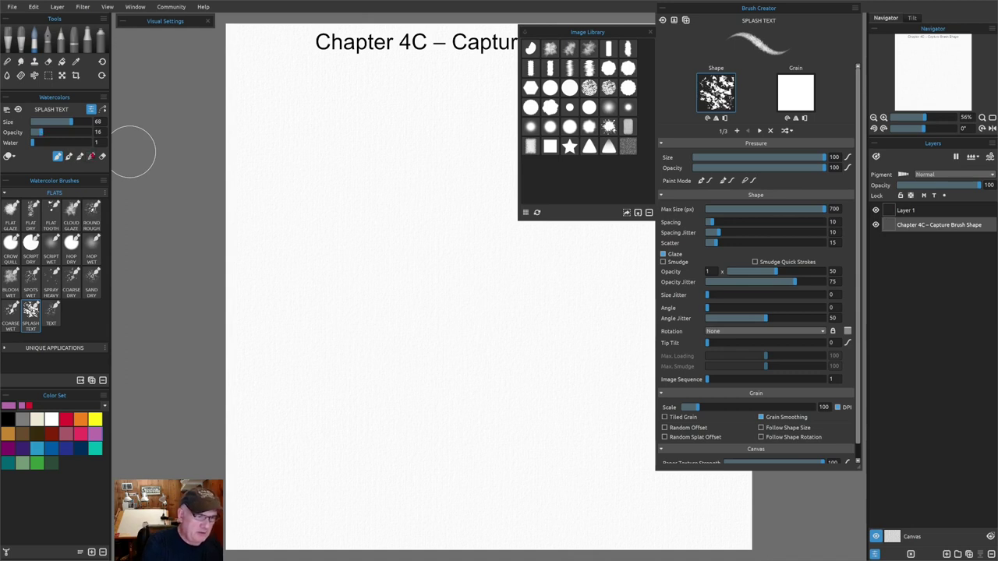
key(])
key(])
click(8, 420)
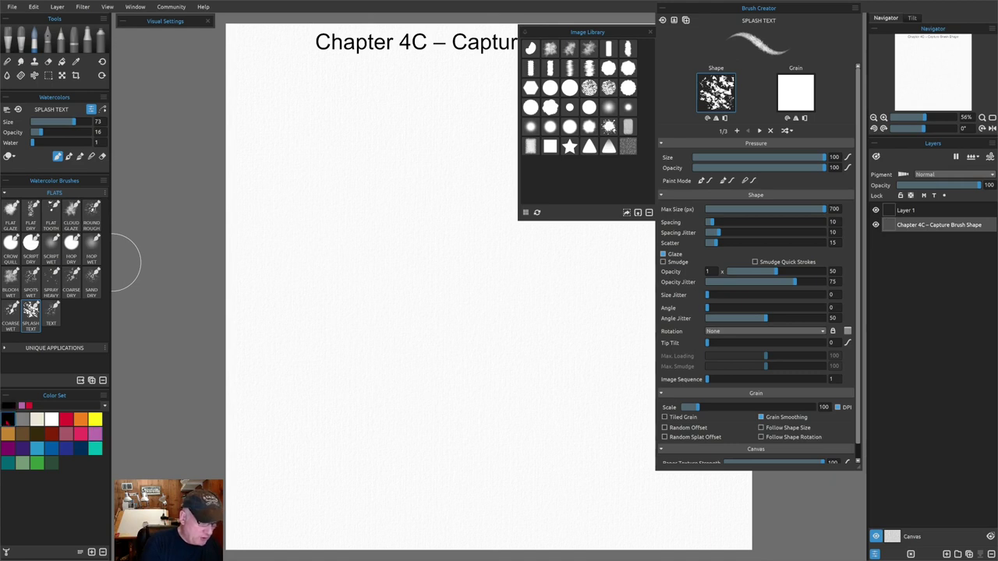
mouse_move(349, 279)
mouse_down()
mouse_move(370, 259)
mouse_move(396, 293)
mouse_move(380, 250)
mouse_move(420, 269)
mouse_move(442, 327)
mouse_move(373, 334)
mouse_move(370, 362)
mouse_move(308, 305)
mouse_move(324, 372)
mouse_move(356, 404)
mouse_move(384, 339)
mouse_move(415, 403)
mouse_move(453, 342)
mouse_move(484, 342)
mouse_move(452, 284)
mouse_move(467, 264)
mouse_move(484, 353)
mouse_move(427, 336)
mouse_move(445, 389)
mouse_move(378, 436)
mouse_move(433, 433)
mouse_move(367, 375)
mouse_move(362, 324)
mouse_move(410, 382)
mouse_move(439, 355)
mouse_move(426, 308)
mouse_move(445, 305)
mouse_move(367, 382)
mouse_move(337, 394)
mouse_up()
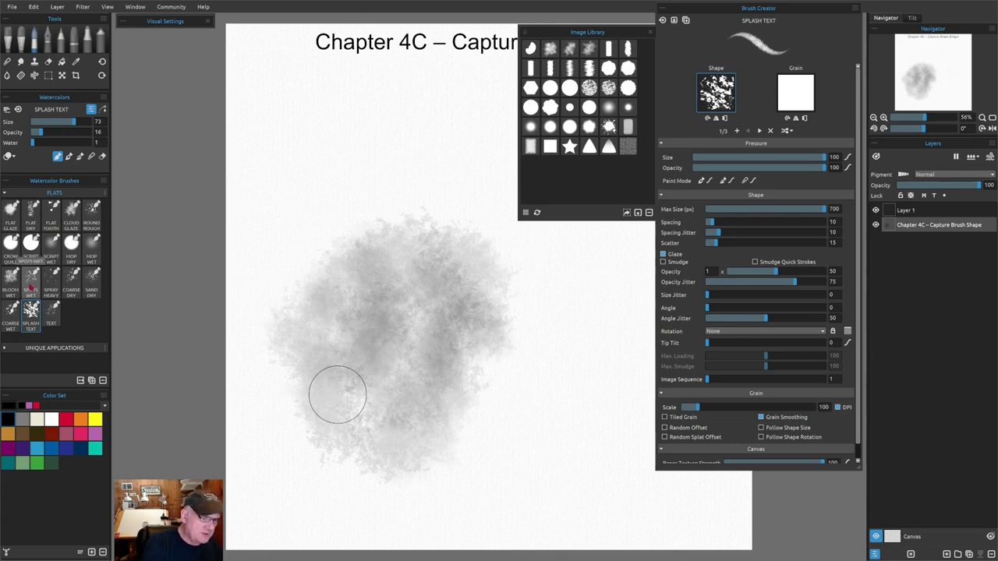
- Add black speckles over the gray patch using Spots Wet at size 75, opacity 100 and Water 1
click(31, 284)
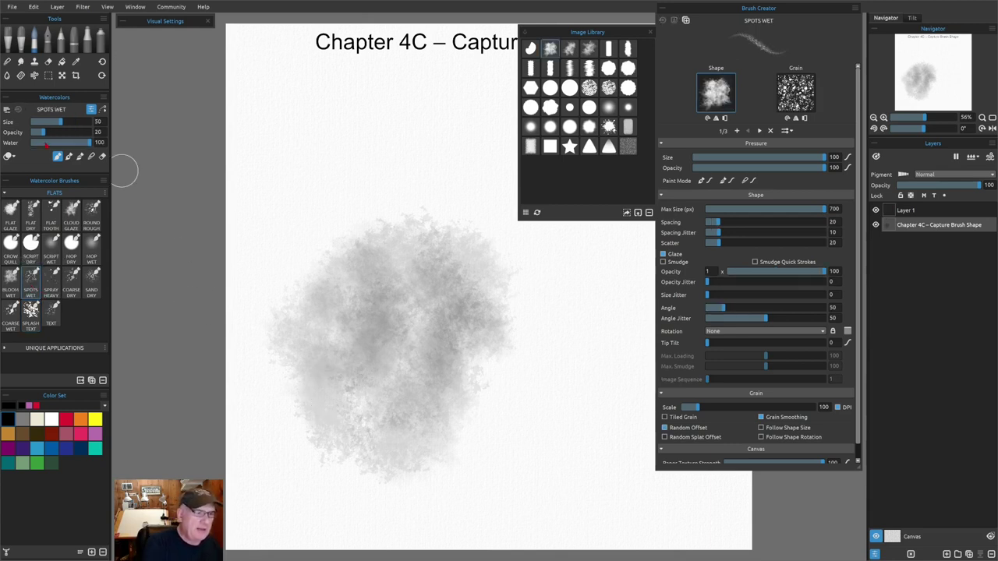
drag(50, 133, 109, 141)
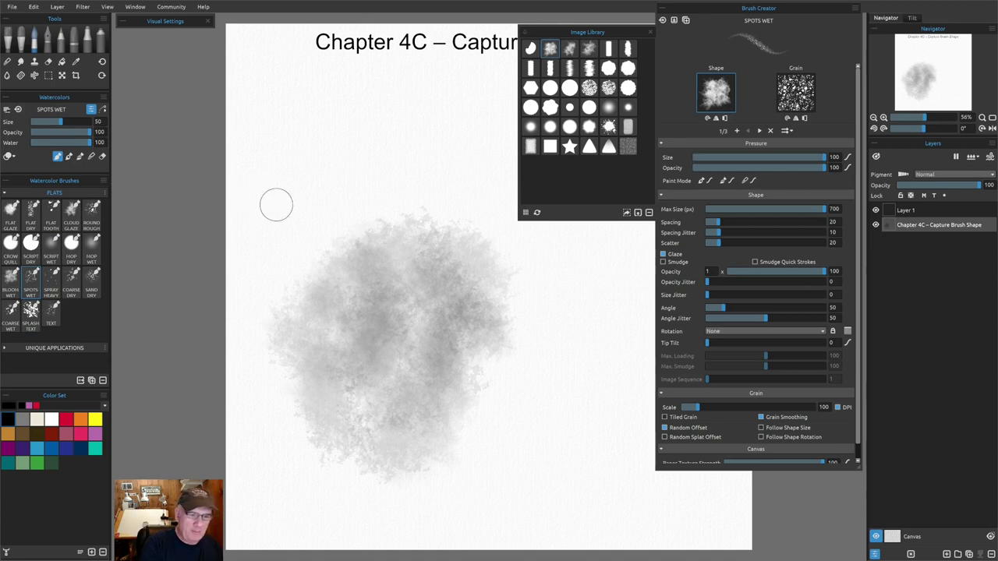
mouse_move(60, 122)
mouse_down()
mouse_move(75, 121)
mouse_move(32, 143)
mouse_up()
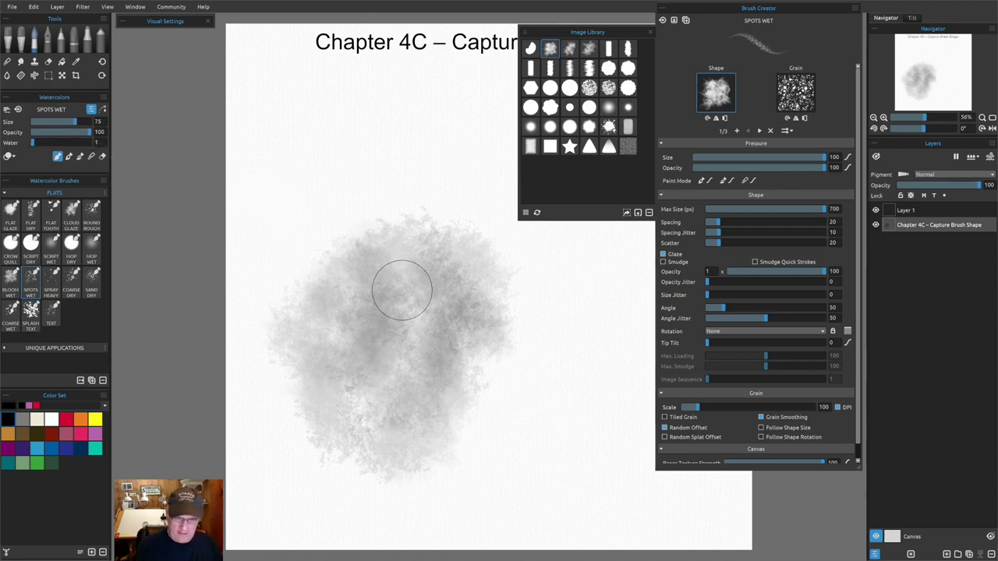
mouse_move(351, 265)
mouse_down()
mouse_move(421, 314)
mouse_move(439, 264)
mouse_move(462, 330)
mouse_move(422, 377)
mouse_move(373, 368)
mouse_move(328, 391)
mouse_move(315, 347)
mouse_move(329, 393)
mouse_move(365, 426)
mouse_move(410, 429)
mouse_move(443, 364)
mouse_move(463, 396)
mouse_move(428, 436)
mouse_move(504, 353)
mouse_move(424, 399)
mouse_move(501, 320)
mouse_move(399, 245)
mouse_move(357, 321)
mouse_move(492, 413)
mouse_move(521, 342)
mouse_up()
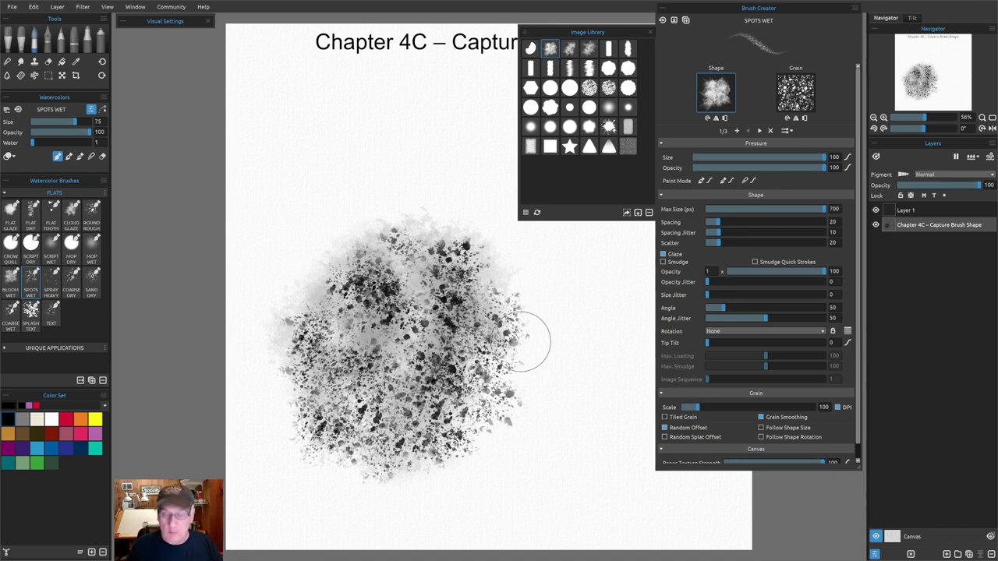
- Select the speckled patch with a rectangular selection, import it into the image library as a brush shape, and deselect
click(48, 75)
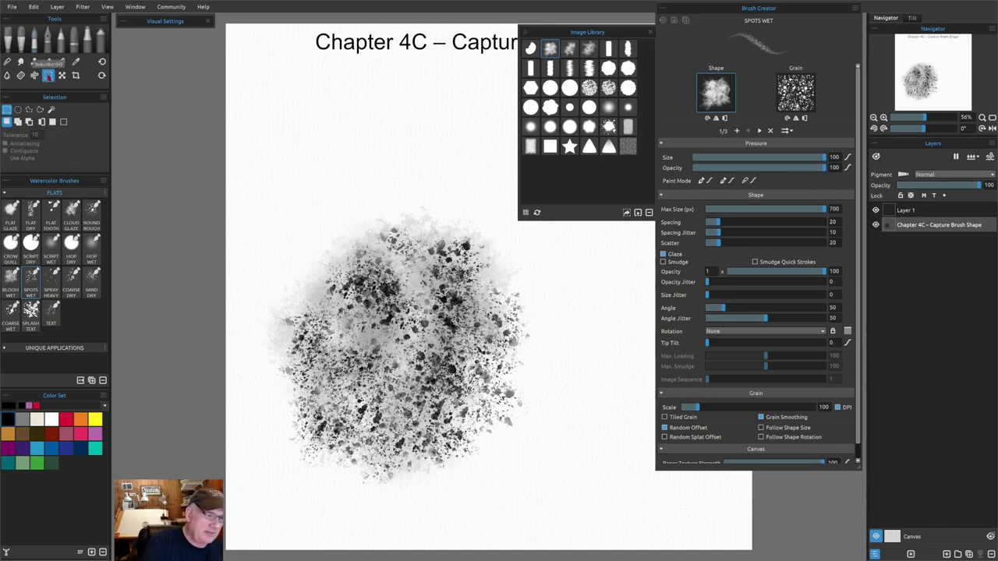
drag(255, 207, 560, 494)
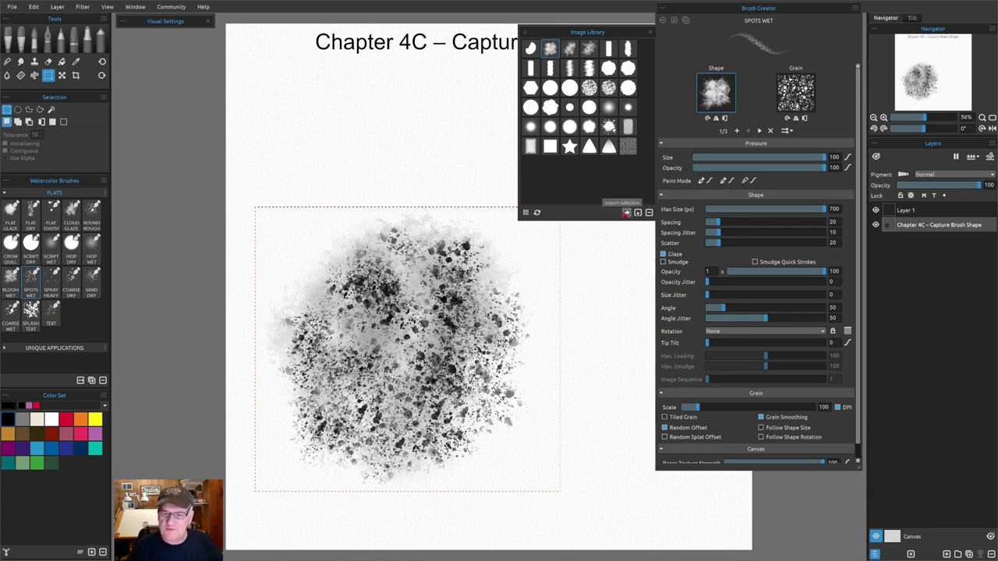
click(627, 214)
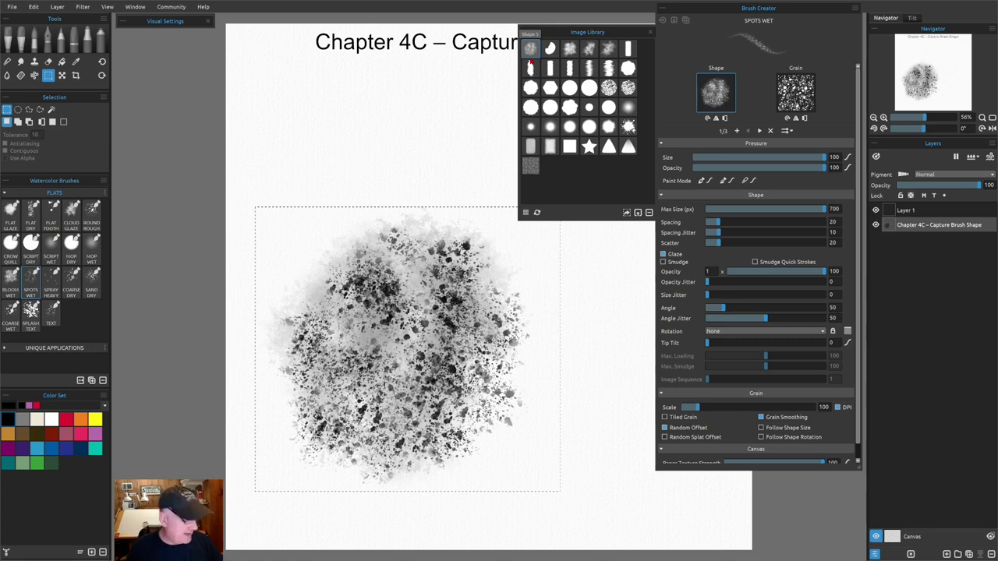
key(ctrl+d)
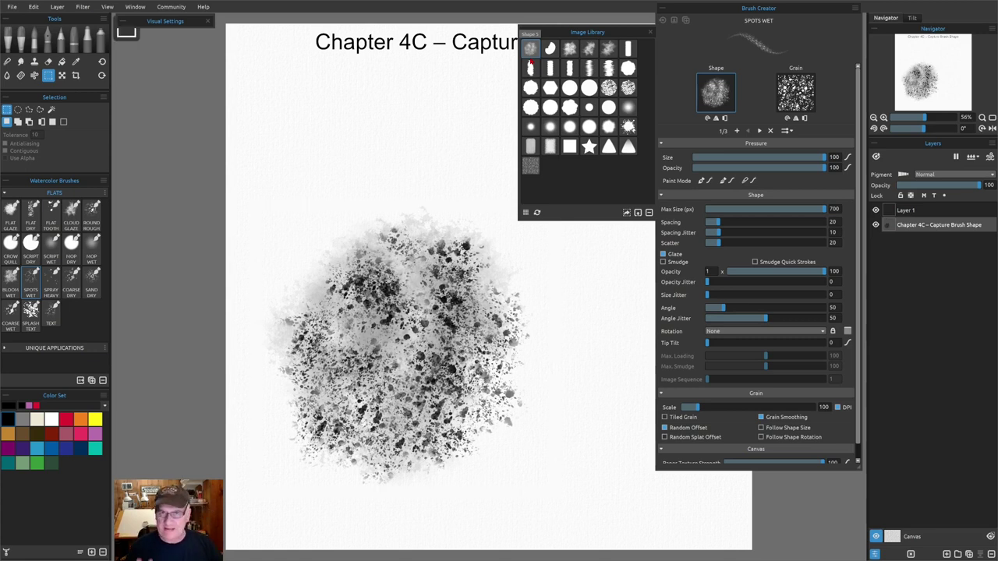
- Assign the captured speckled shape to the Flat Glaze brush
drag(538, 466, 383, 442)
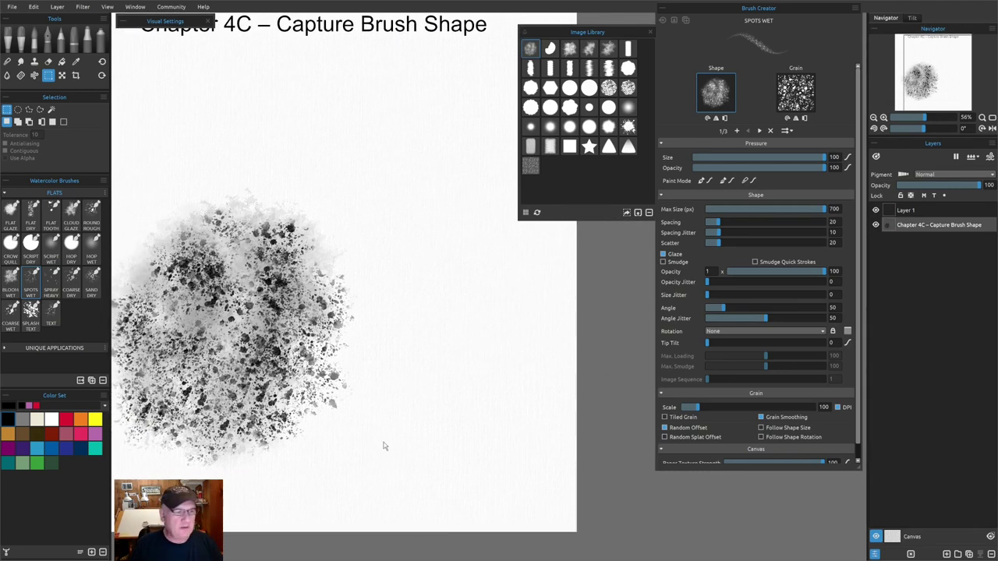
click(10, 210)
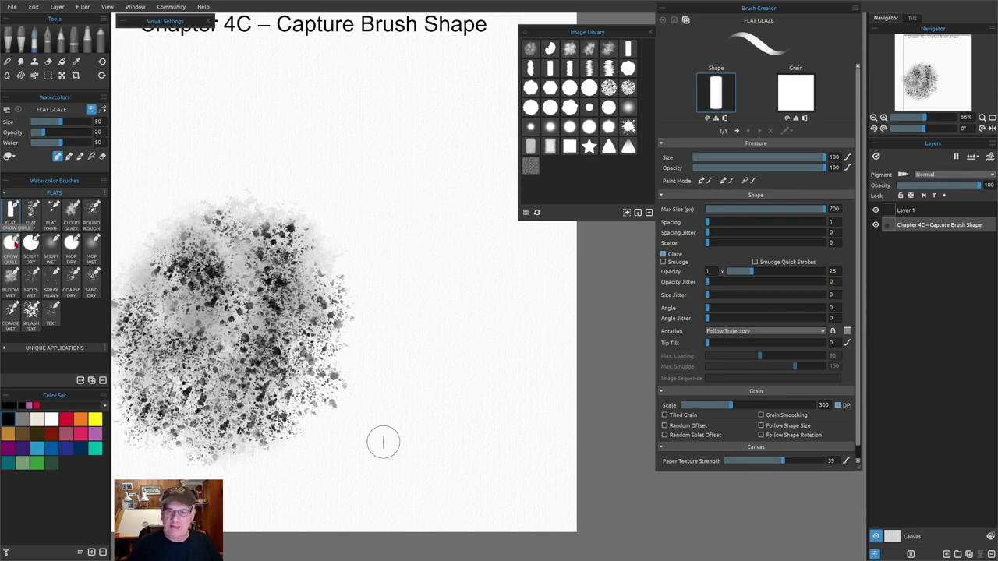
click(531, 48)
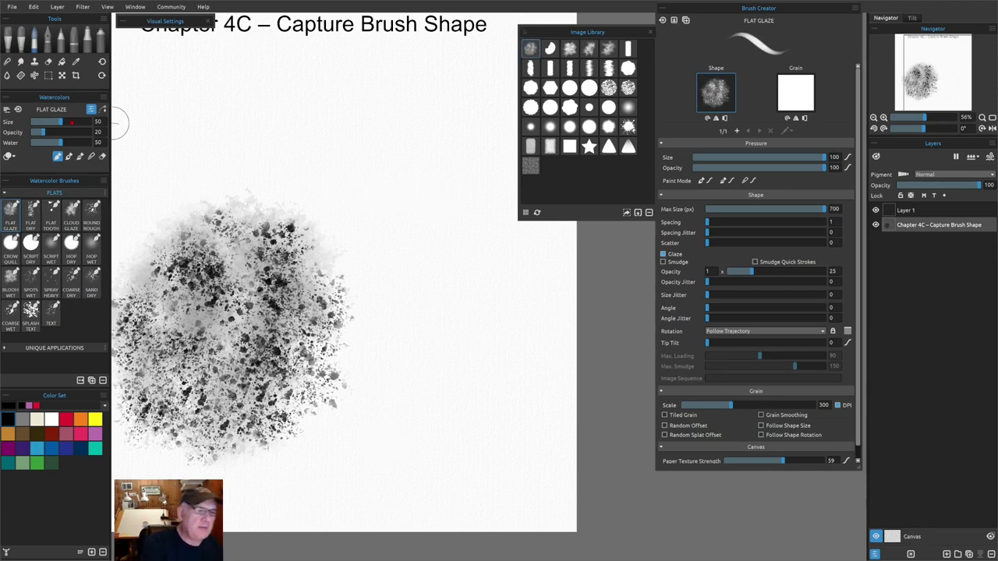
- With Flat Glaze at size 76, opacity 47 and Water 1, paint a short red downward stroke above the speckled patch
drag(72, 124, 75, 123)
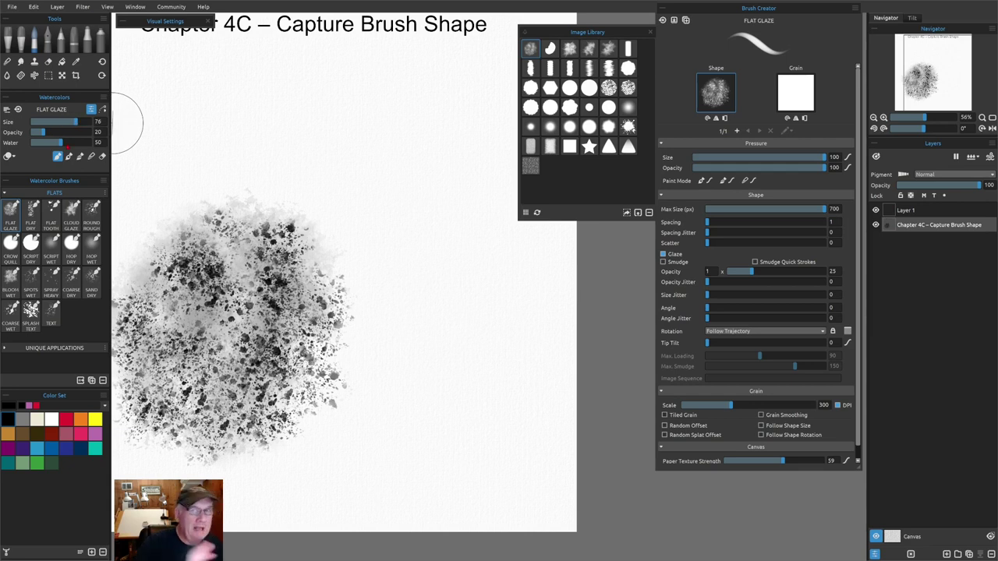
mouse_move(60, 144)
mouse_down()
mouse_move(28, 144)
mouse_move(61, 134)
mouse_up()
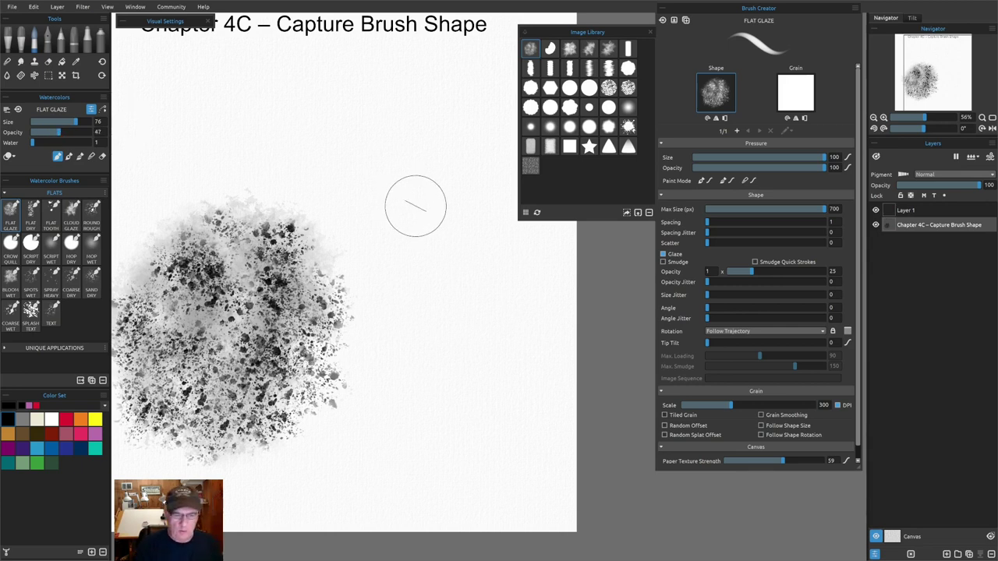
click(65, 420)
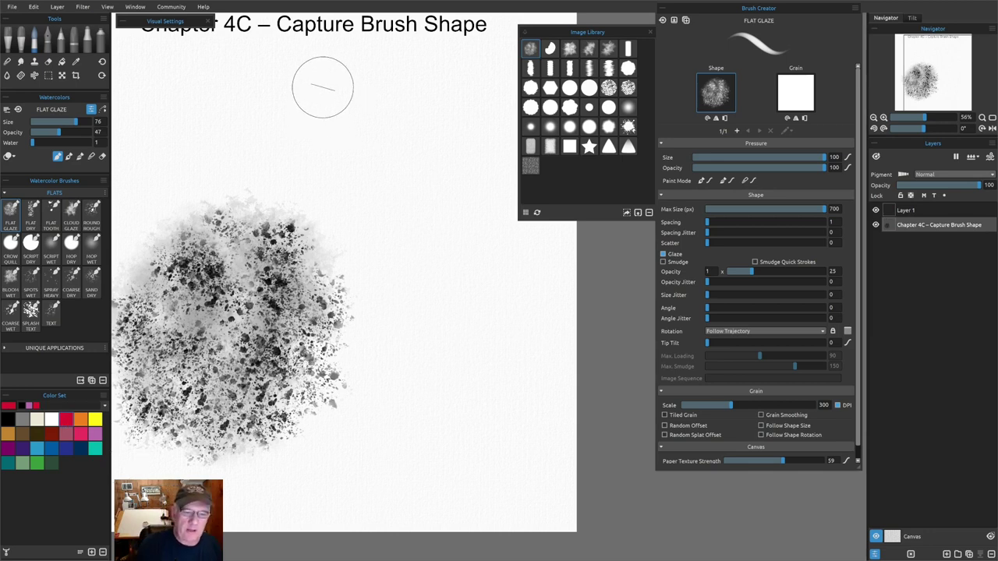
drag(317, 74, 334, 201)
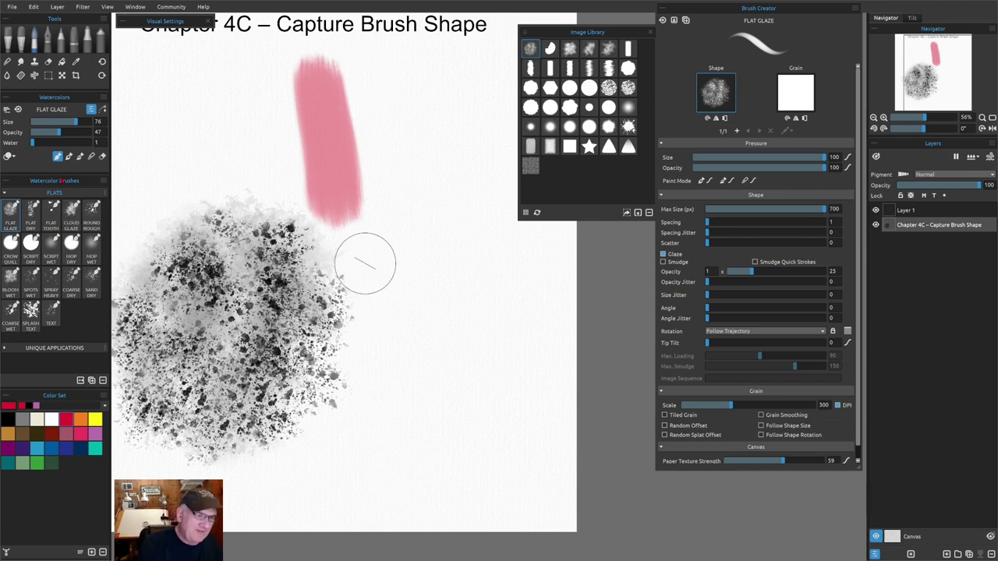
- With Flat Glaze at opacity 81 and Water 100, paint a longer red downward stroke beside the first red stroke
drag(33, 142, 91, 143)
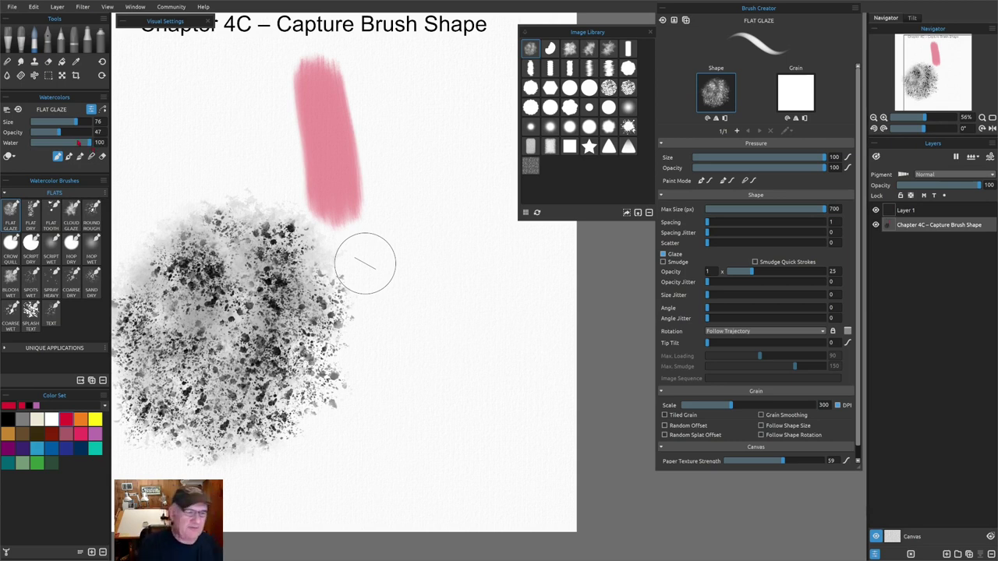
drag(61, 134, 82, 133)
drag(398, 78, 420, 295)
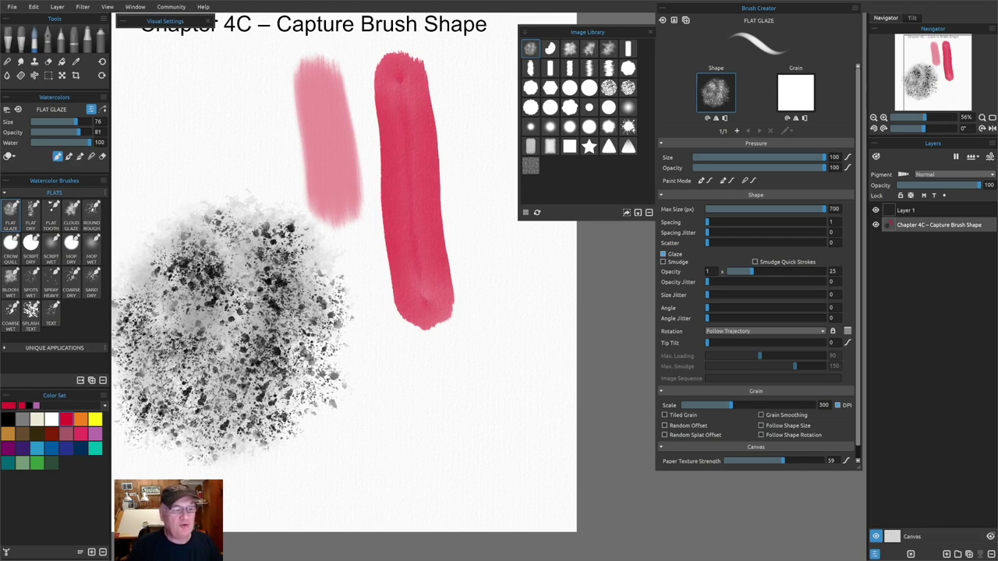
- Reset the Flat Glaze brush to its saved settings and choose not to save volumes and paint mode into the brush preset
click(17, 110)
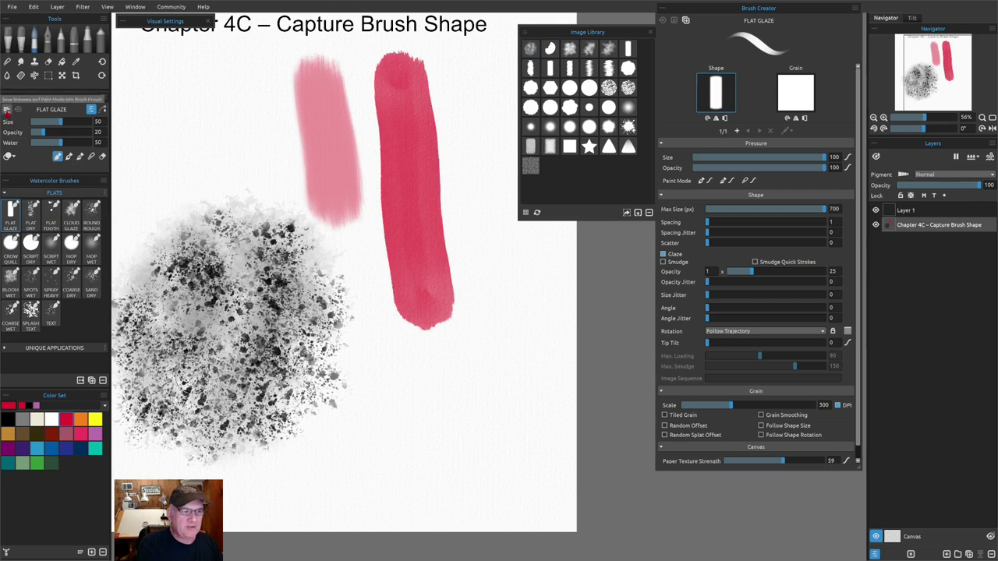
click(7, 110)
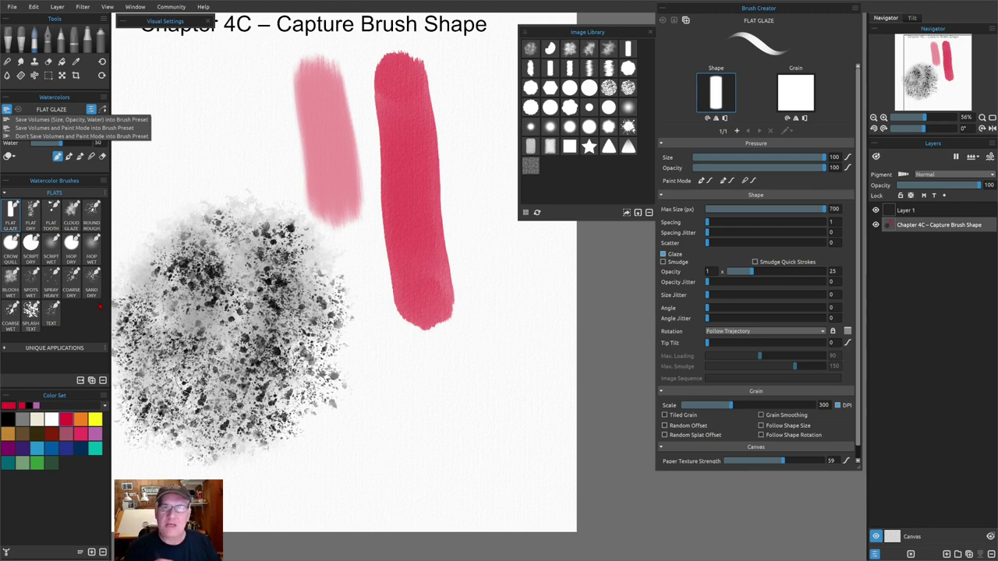
click(117, 136)
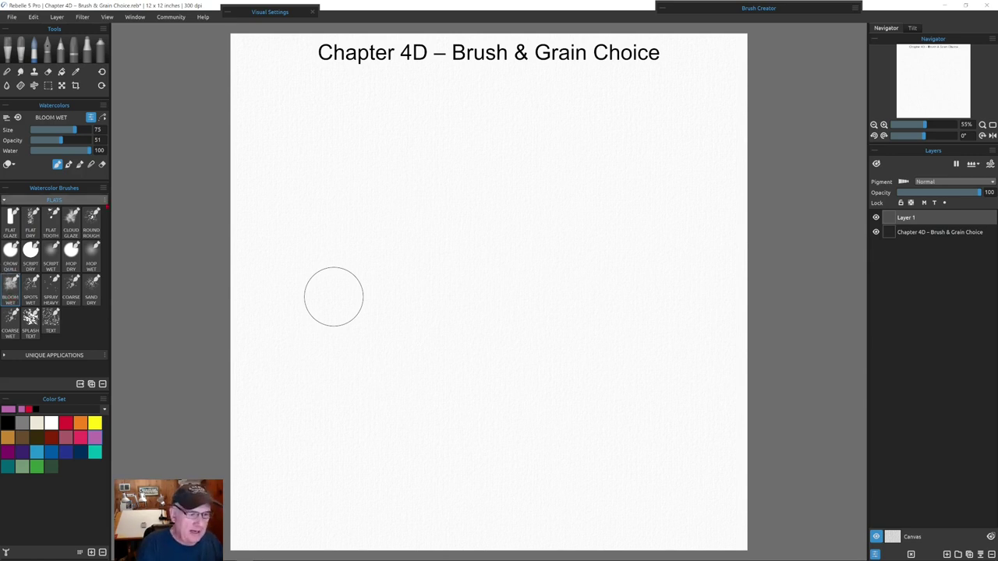
- Paint a purple zigzag across the upper canvas with Bloom Wet at Water 1 and check the brush's shape and grain
drag(88, 152, 31, 152)
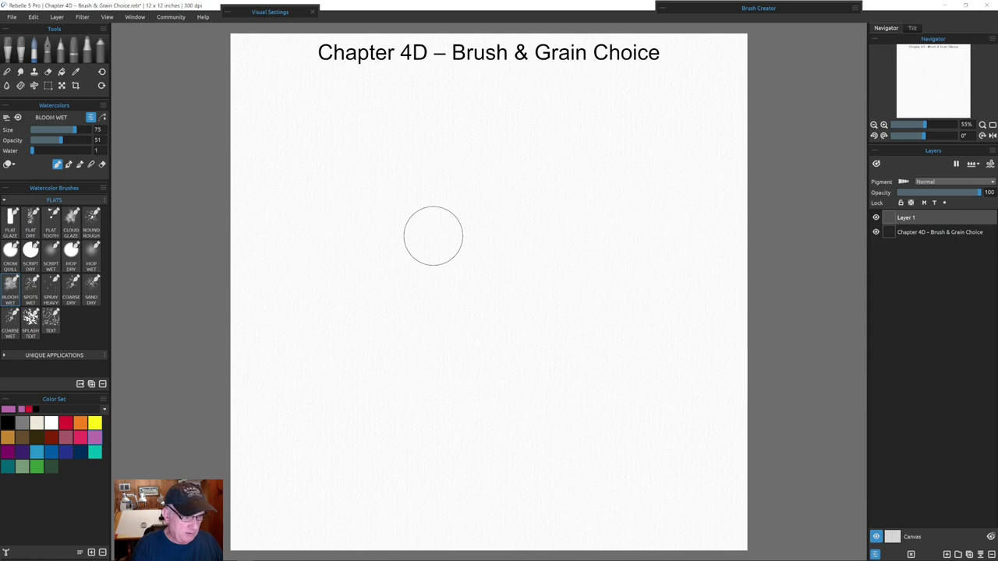
mouse_move(307, 192)
mouse_down()
mouse_move(323, 268)
mouse_move(494, 140)
mouse_move(649, 147)
mouse_up()
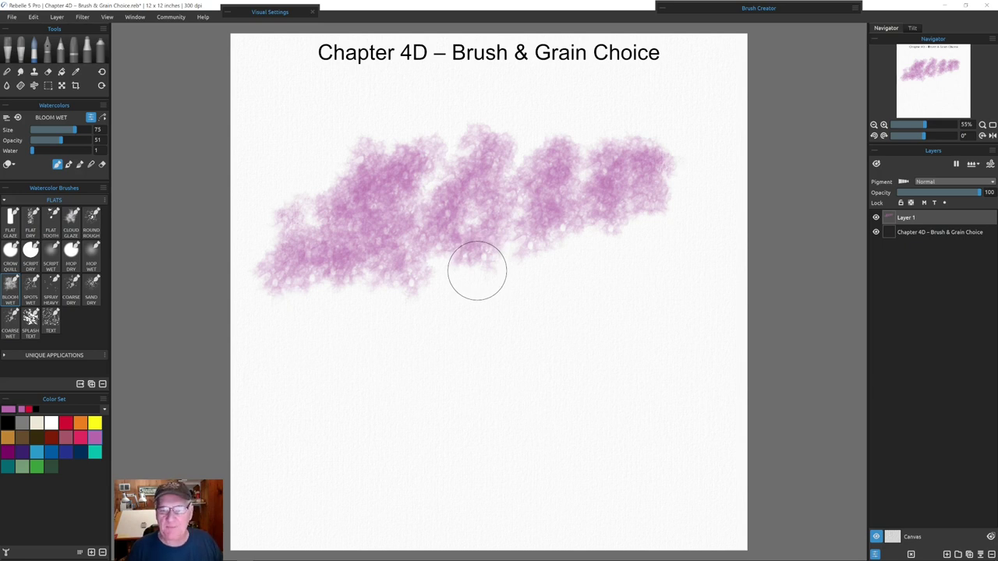
click(662, 9)
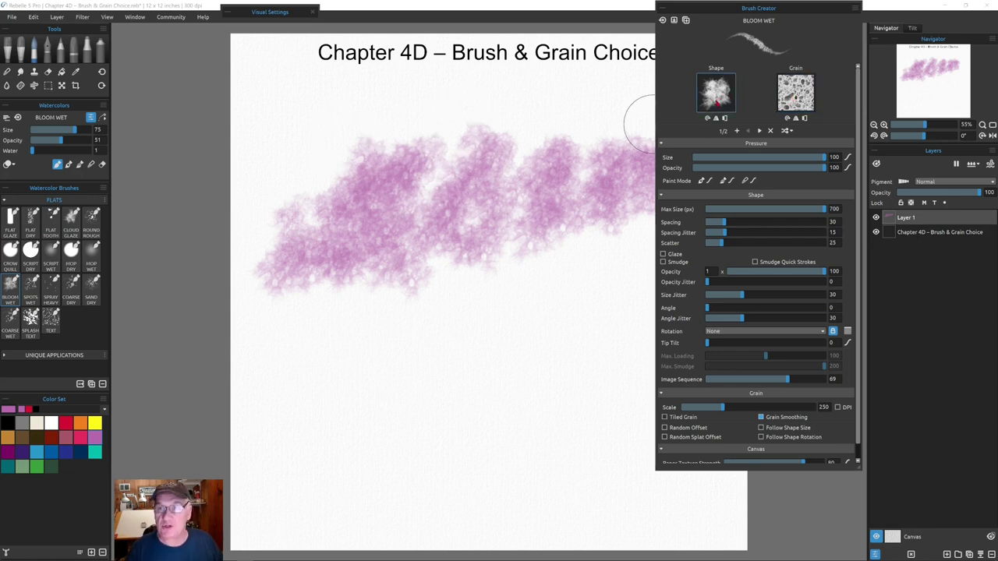
click(662, 10)
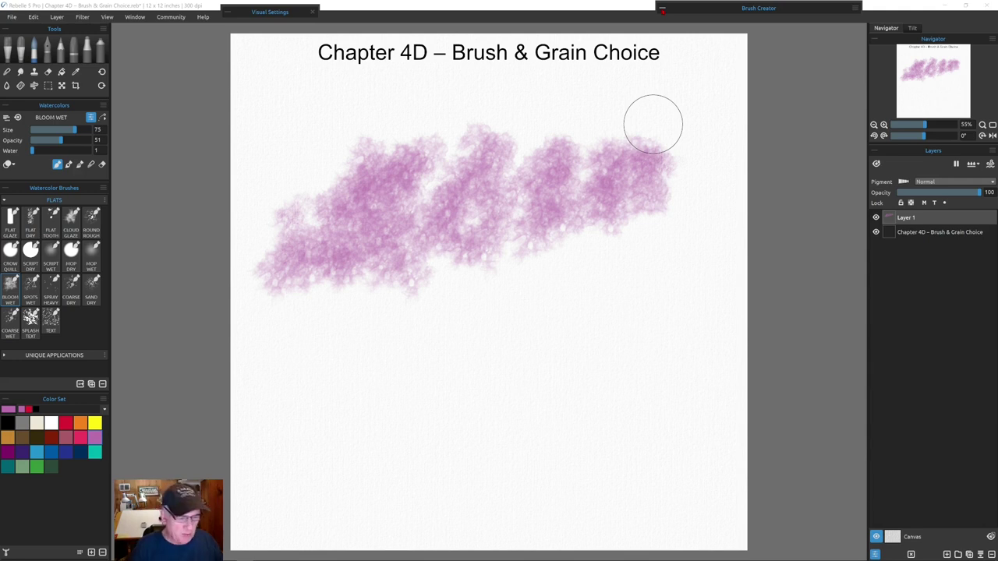
- Paint a second purple zigzag below the first with Bloom Wet at Water 100
drag(37, 152, 90, 154)
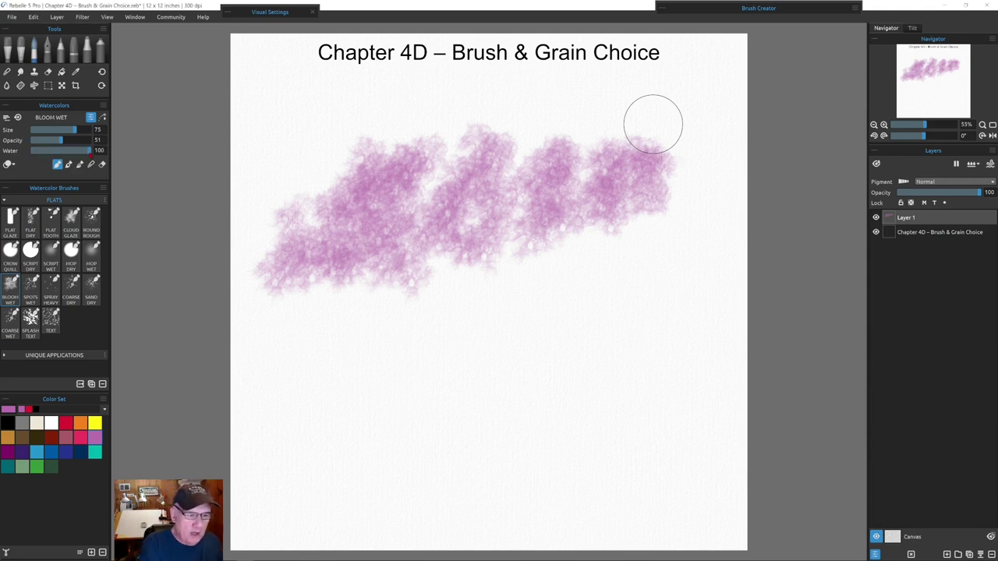
mouse_move(312, 344)
mouse_down()
mouse_move(372, 398)
mouse_move(552, 301)
mouse_move(653, 299)
mouse_move(665, 269)
mouse_up()
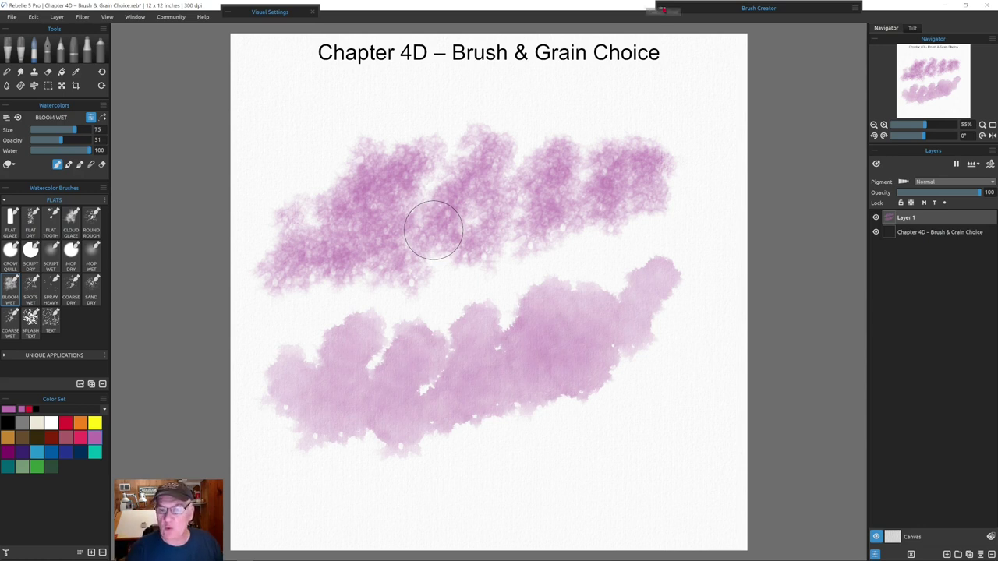
- Compare the shape images and grain images available for the Bloom Wet brush in the Brush Creator's image library
click(759, 7)
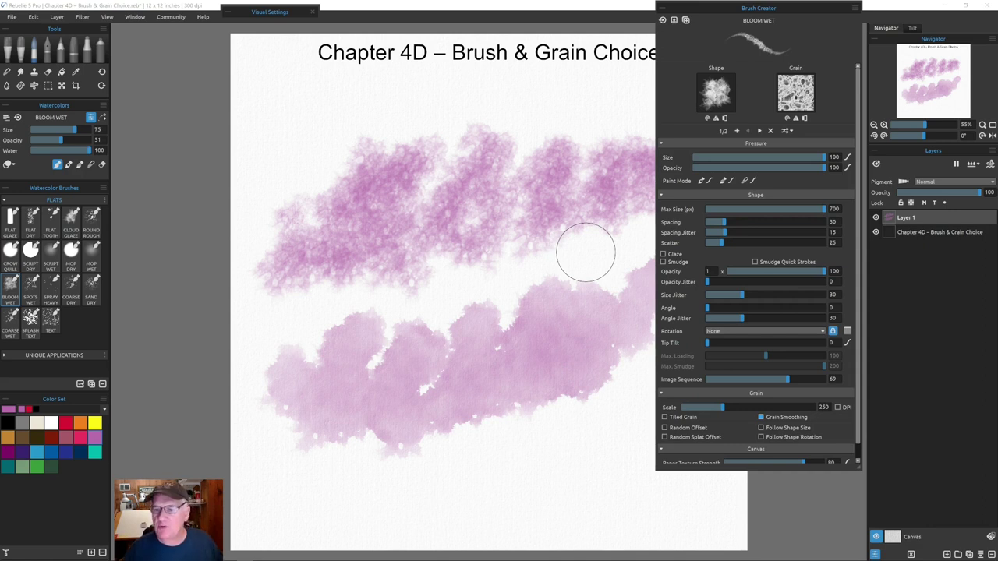
click(717, 90)
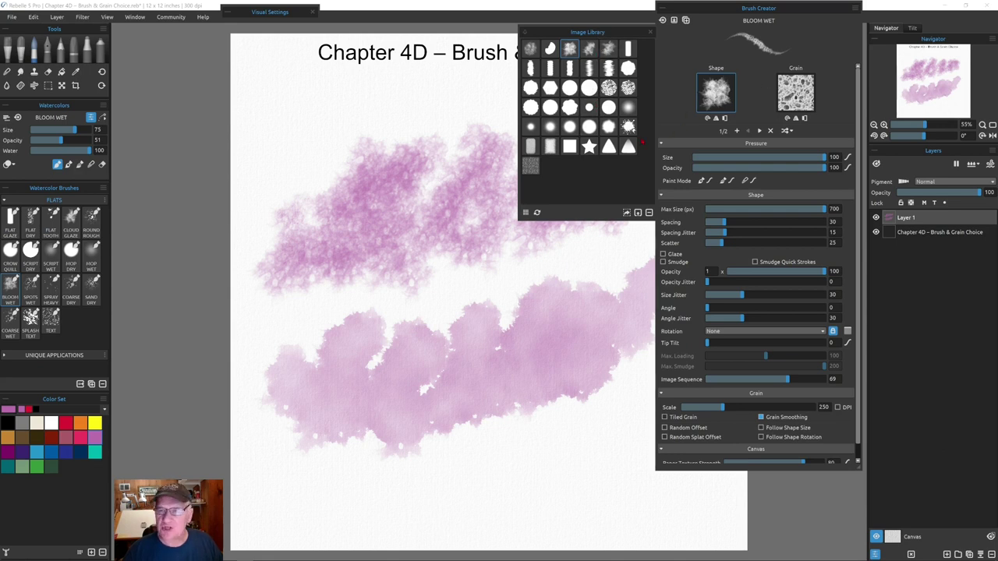
click(796, 92)
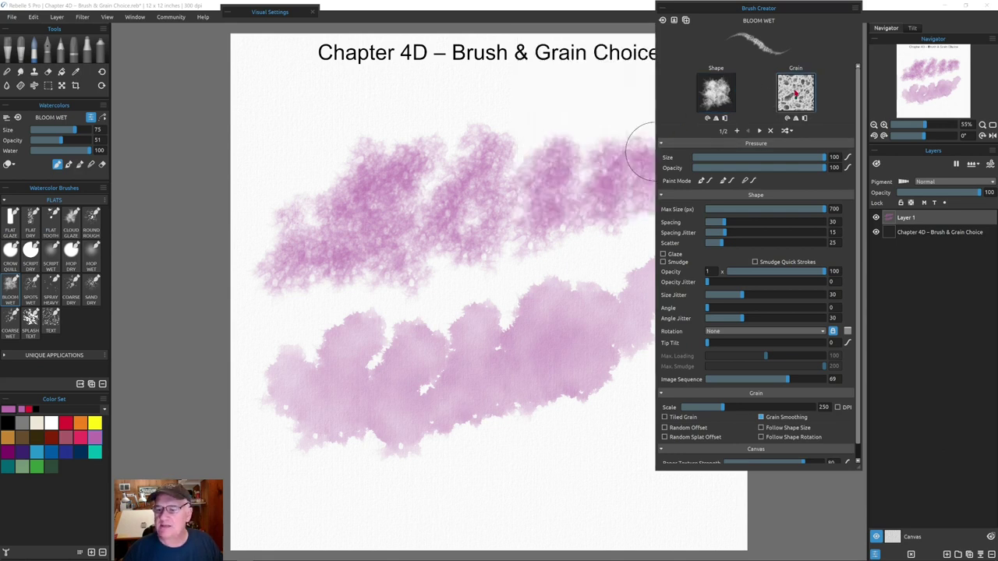
click(796, 92)
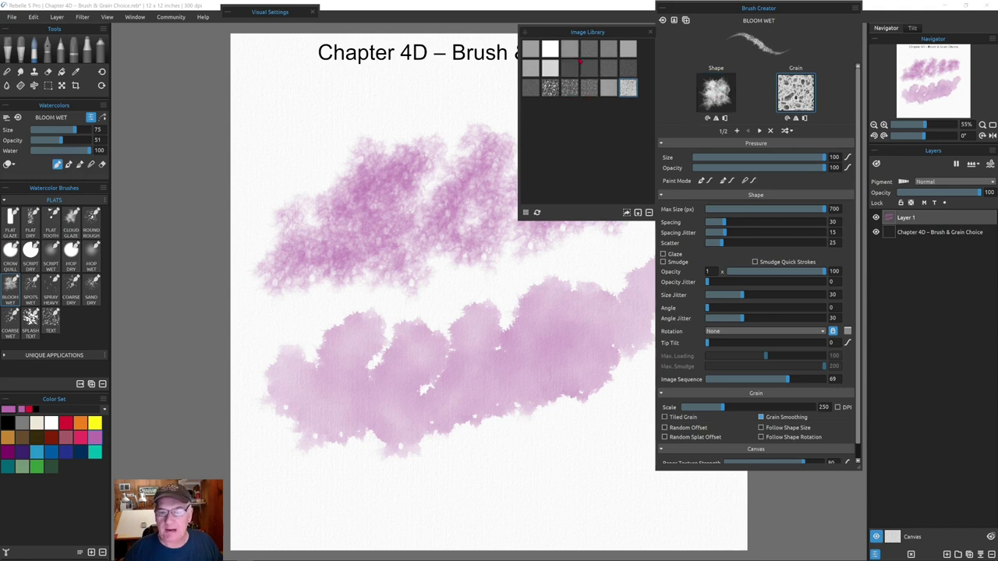
click(720, 97)
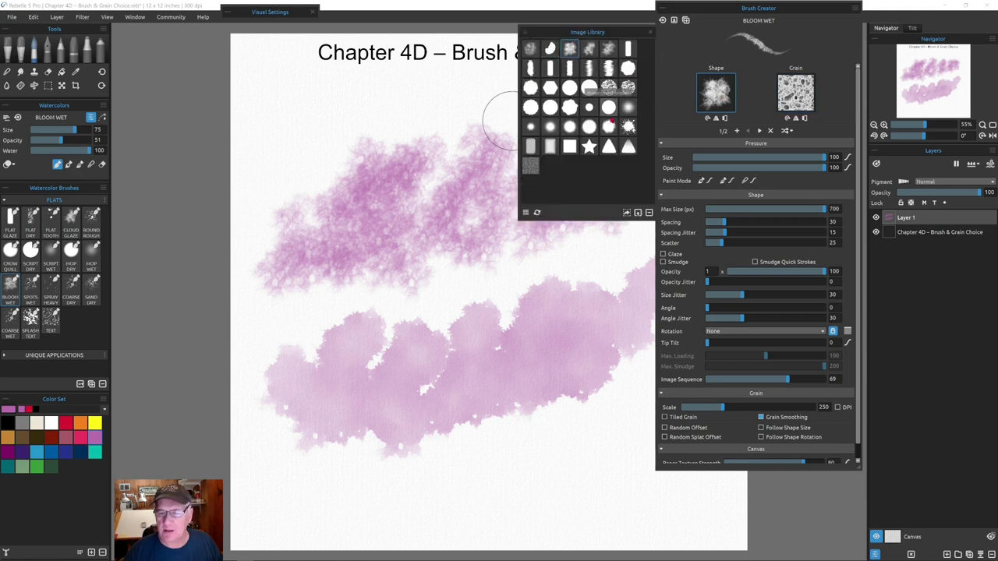
click(789, 99)
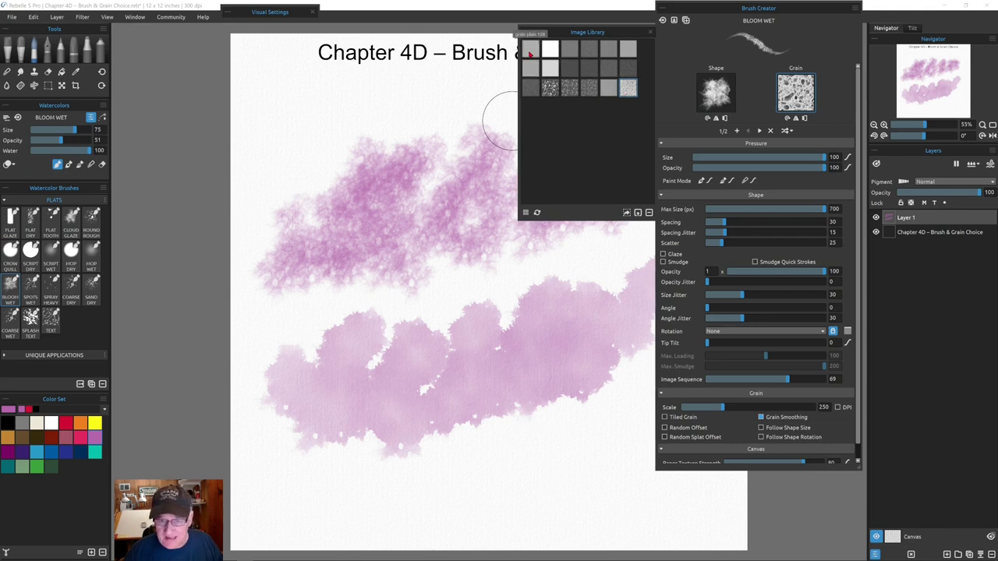
click(716, 95)
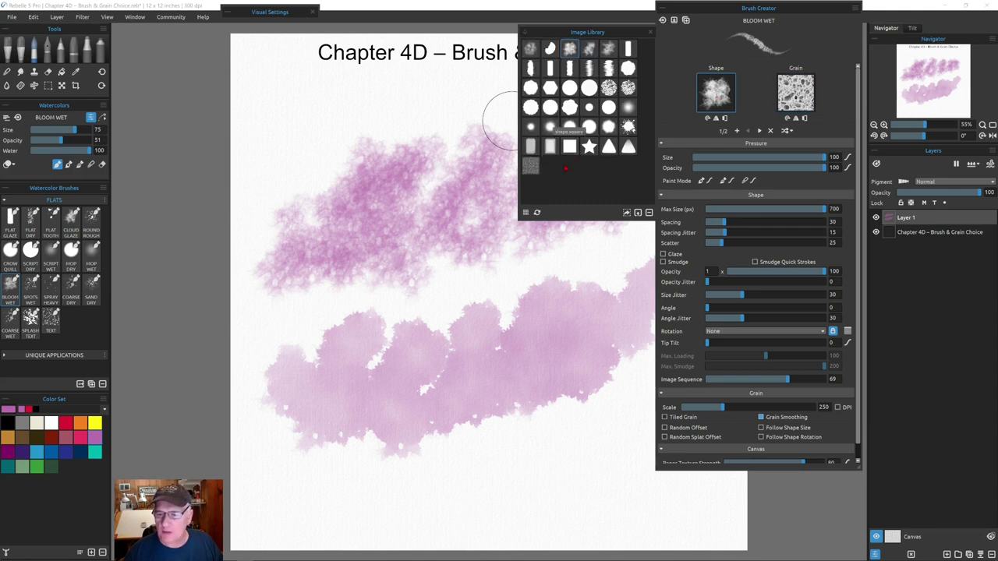
- Duplicate the layer holding the purple strokes
key(ctrl+shift+n)
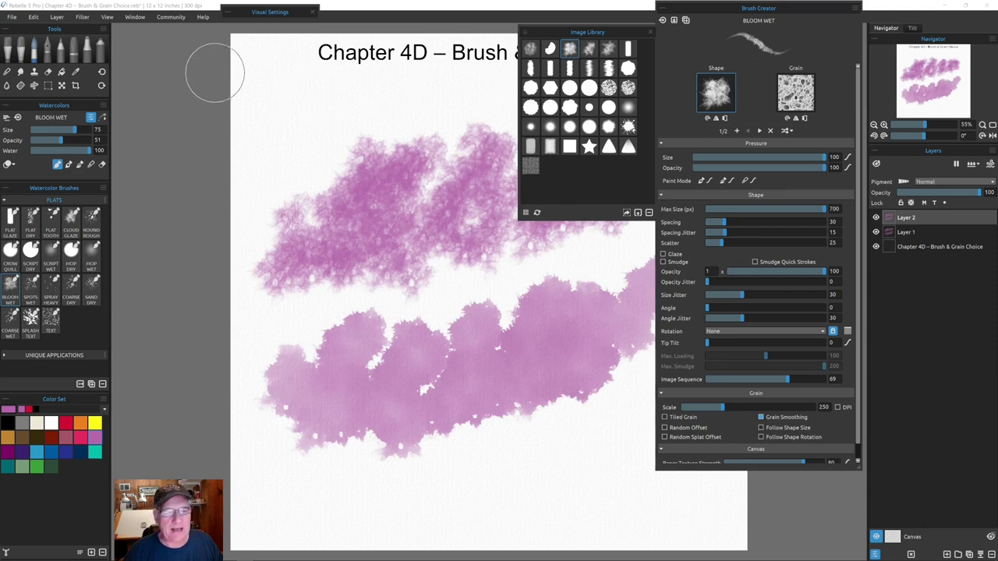
- Open the program's library folder and copy sponge 2.png from the Brushes folder's 2. Grains subfolder
click(203, 16)
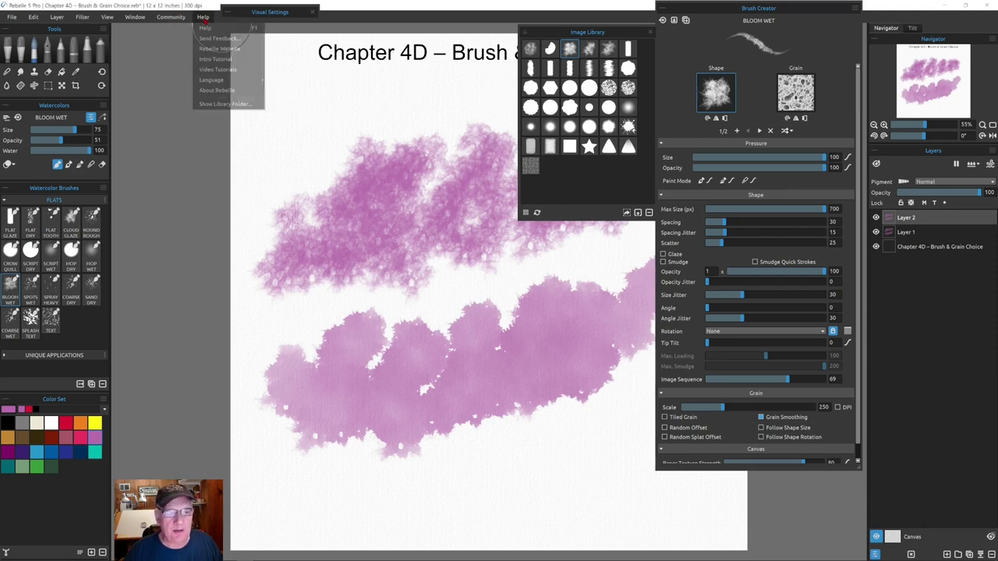
click(224, 105)
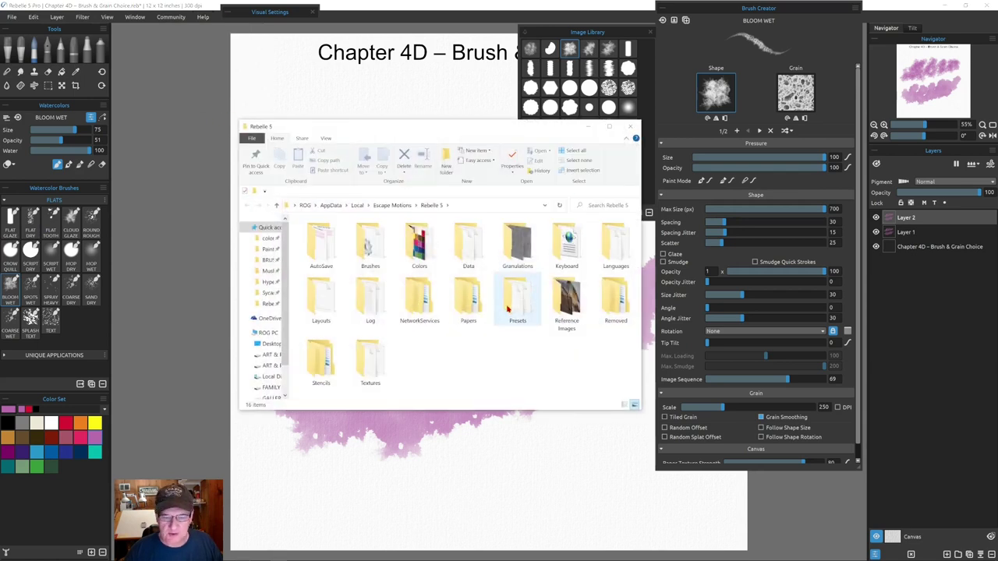
double_click(375, 250)
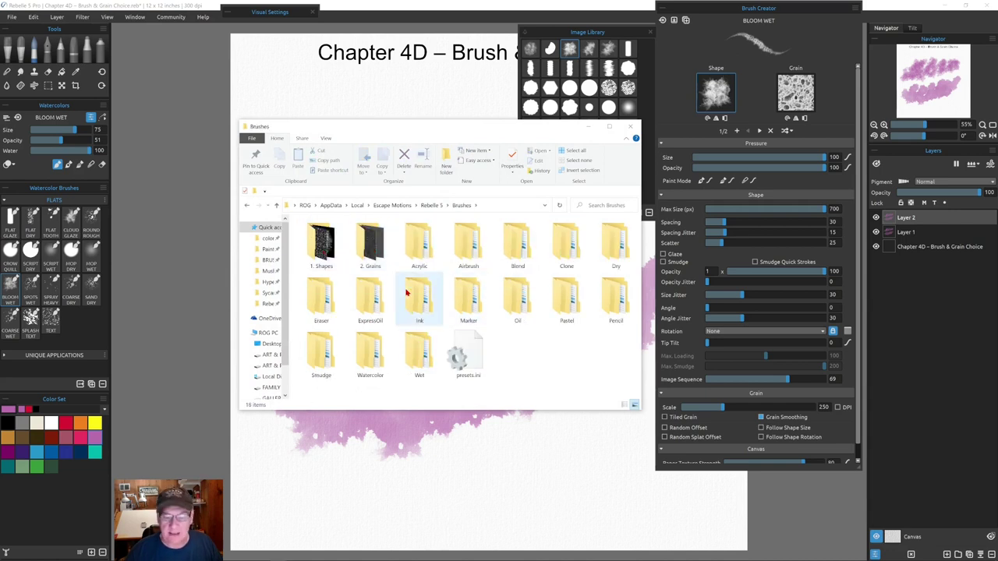
double_click(375, 251)
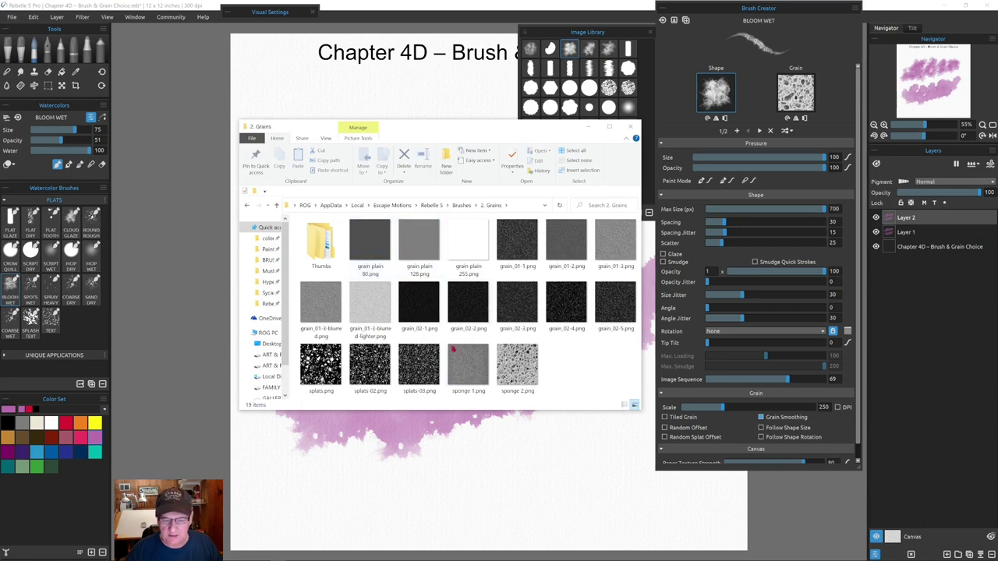
click(529, 375)
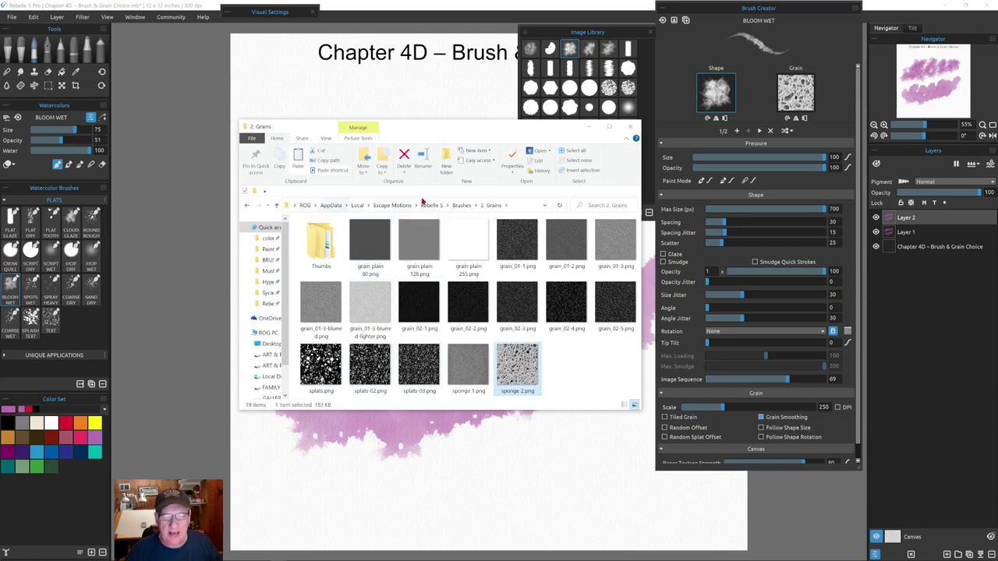
- Paste sponge 2.png into the 1. Shapes folder under Brushes and close the file window
click(460, 205)
double_click(316, 248)
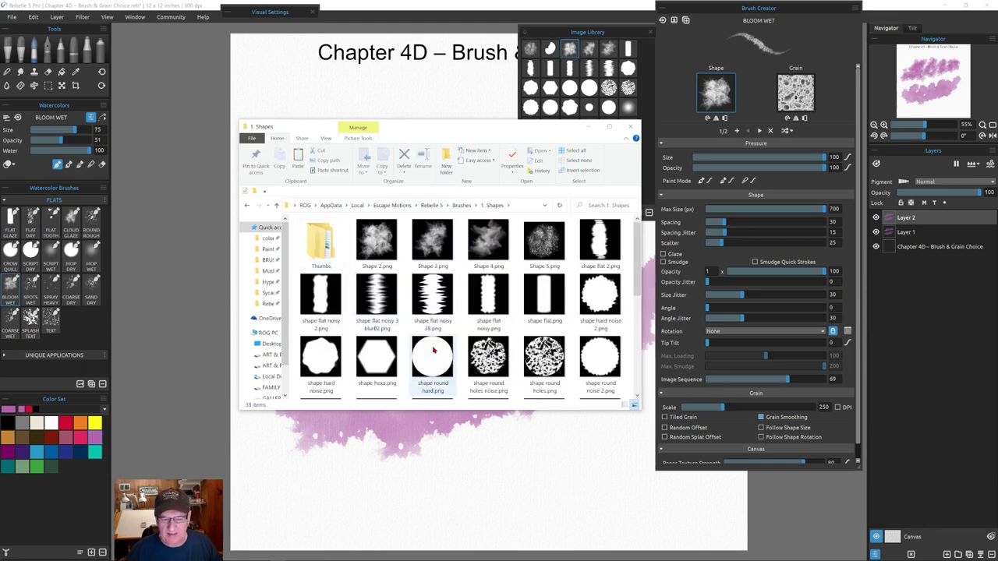
key(ctrl+v)
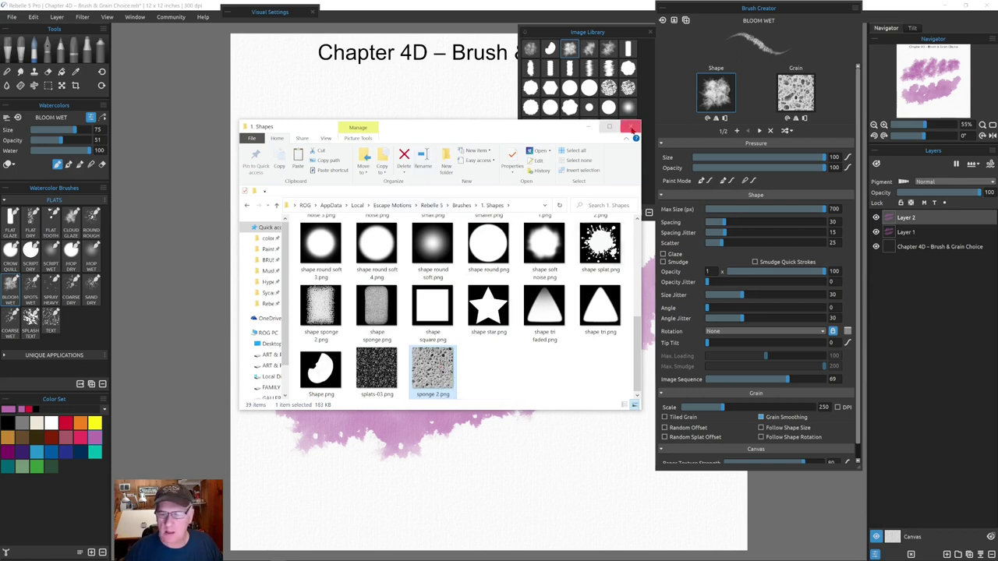
click(630, 126)
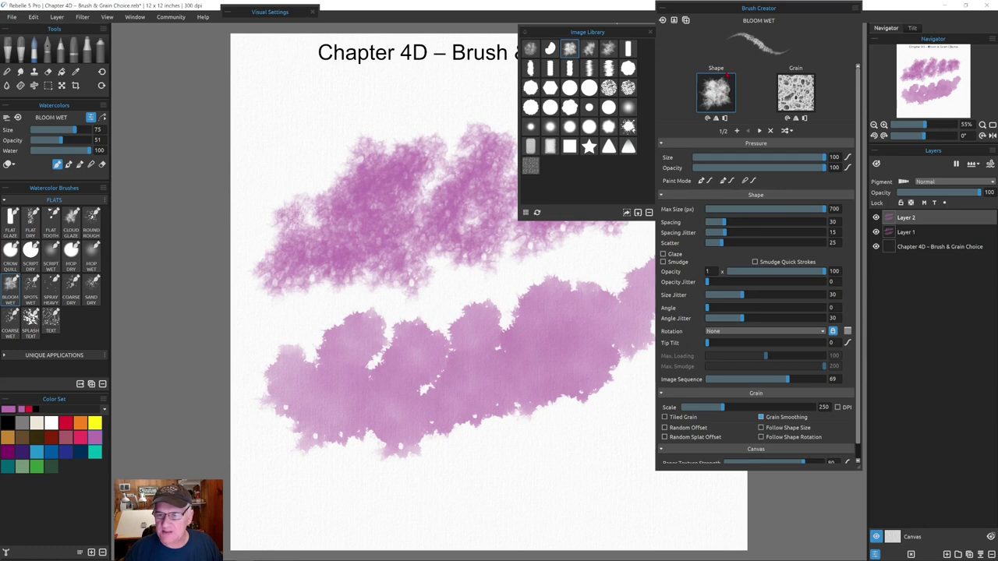
- Save the artwork, restart the program, and reopen Chapter 4D – Brush & Grain Choice.reb to reload the brush shape library
click(716, 92)
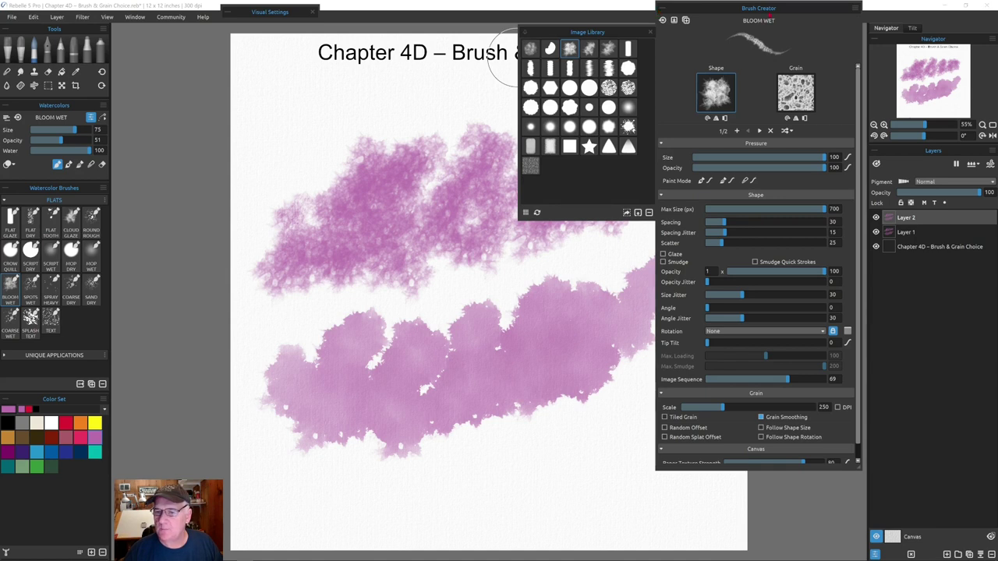
click(984, 6)
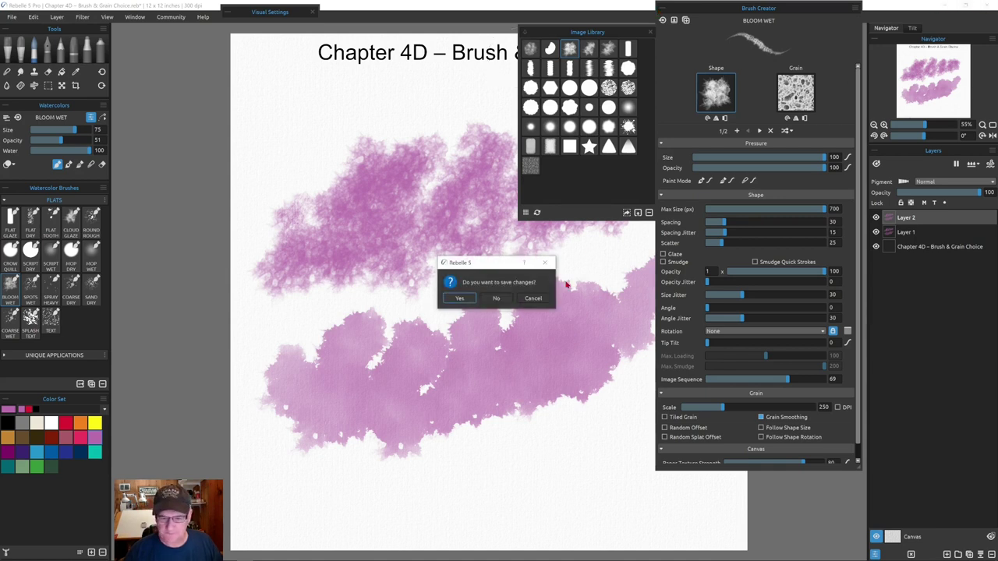
click(460, 299)
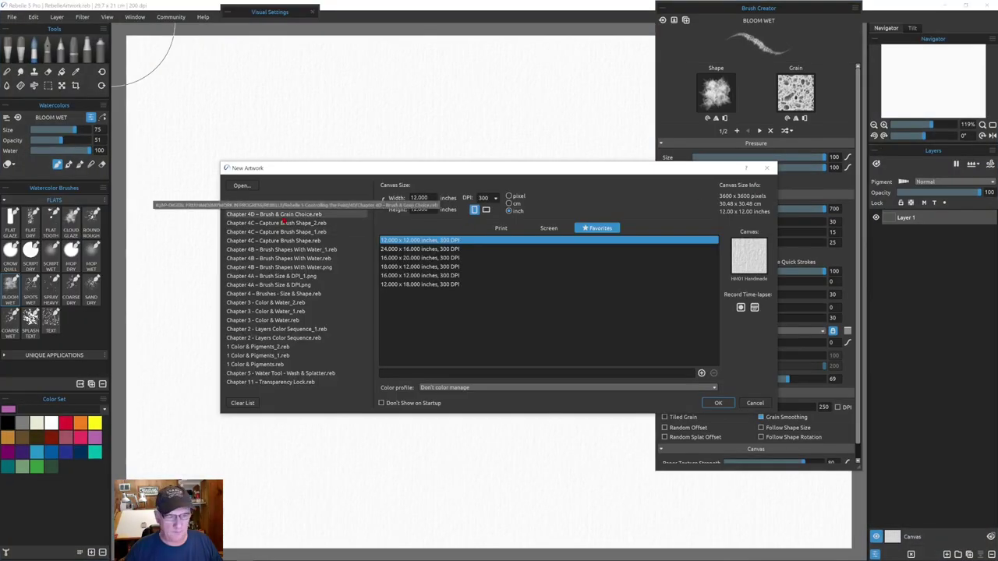
double_click(281, 216)
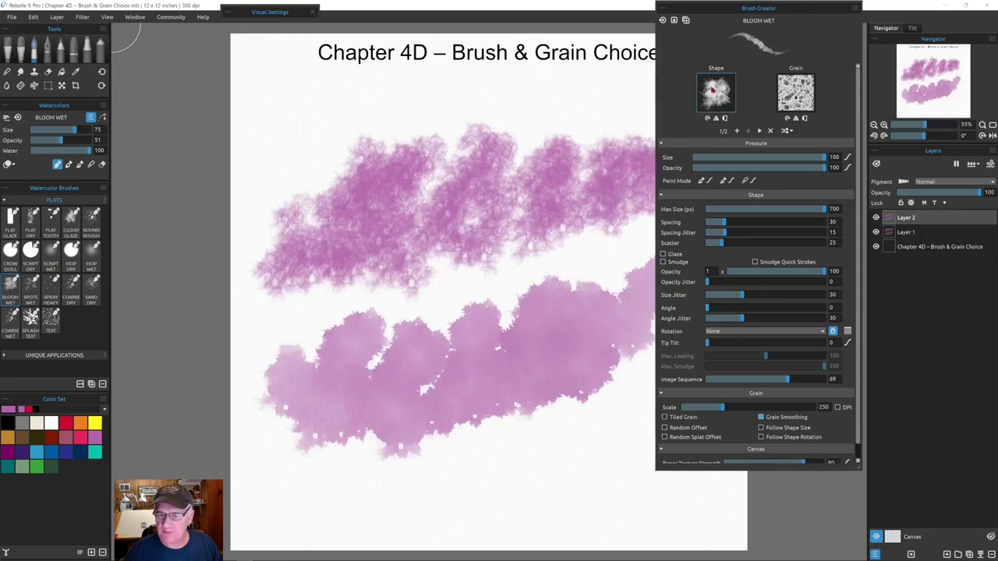
click(712, 91)
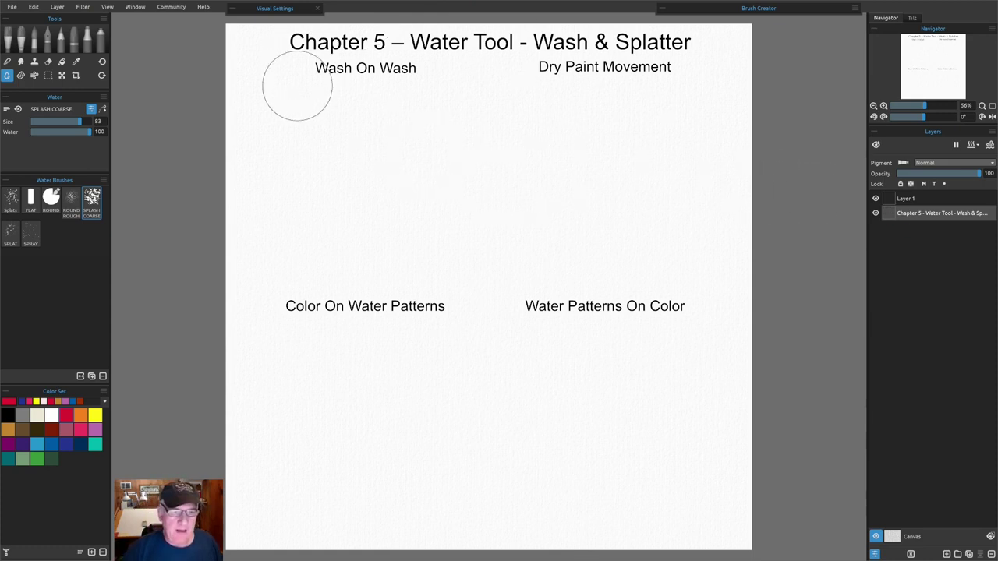
- Turn on the display of wet areas for working in the Wash On Wash section of the Chapter 5 canvas
scroll(321, 107, up, 3)
scroll(320, 107, up, 3)
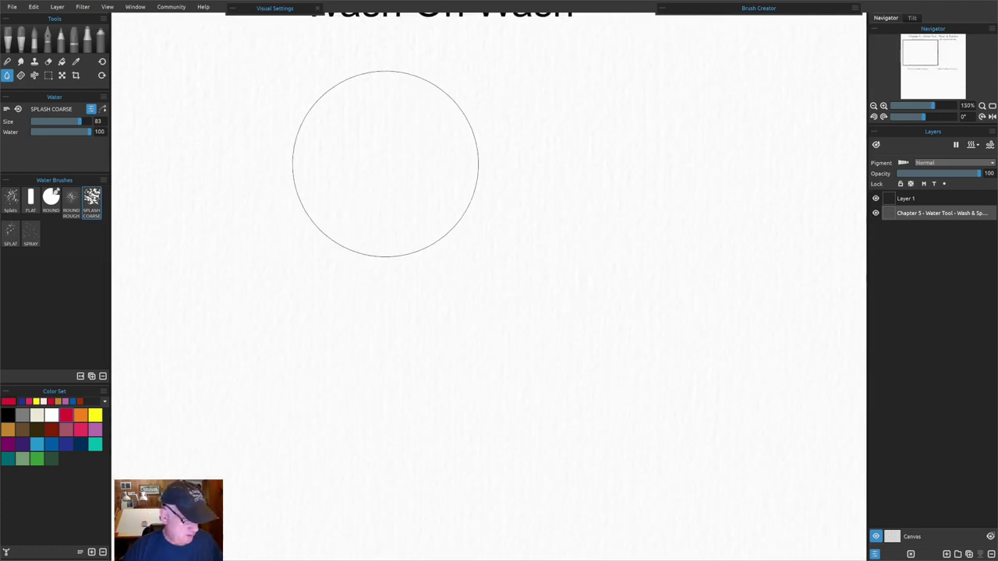
drag(410, 136, 403, 219)
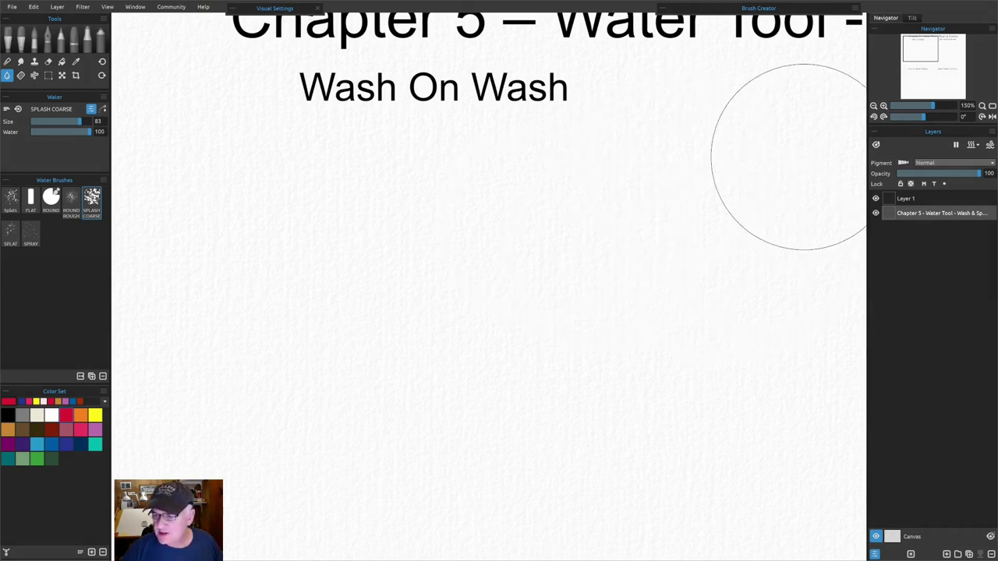
click(877, 144)
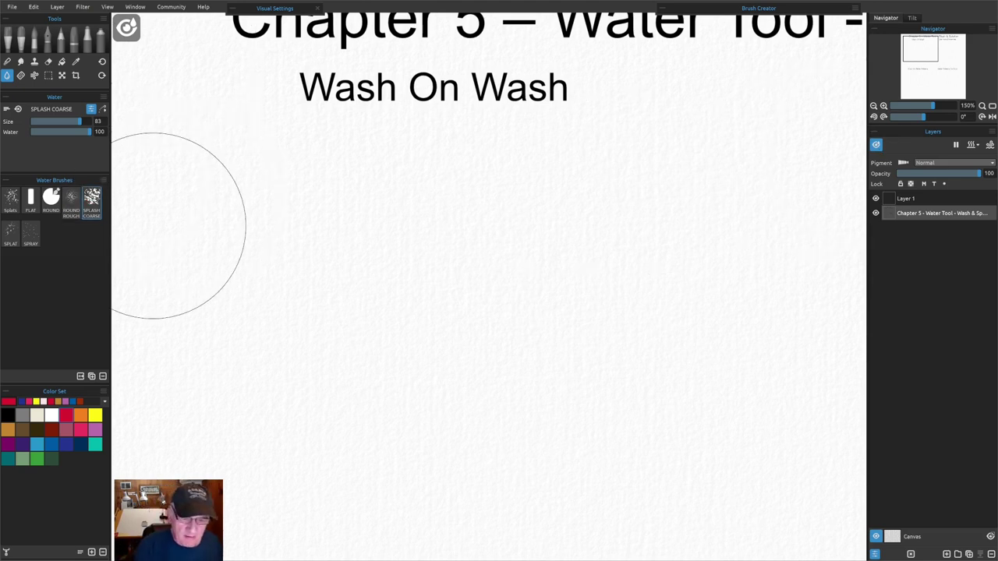
- Under Wash On Wash, lay a SPLASH COARSE water patch crossed by a diagonal ROUND water stroke, and hide the wet-area display
mouse_move(276, 265)
mouse_down()
mouse_move(391, 268)
mouse_move(484, 314)
mouse_move(502, 374)
mouse_move(615, 125)
mouse_up()
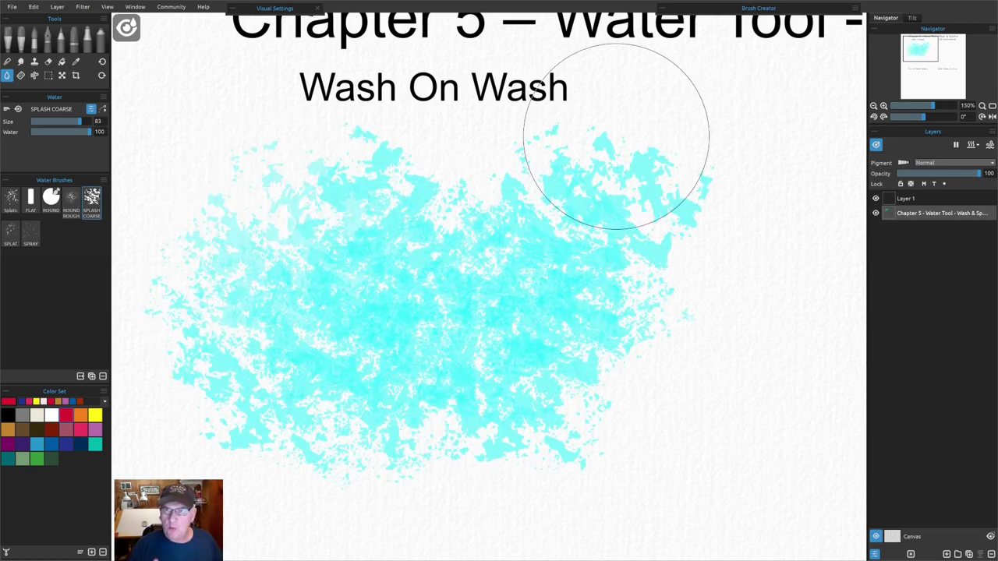
click(876, 145)
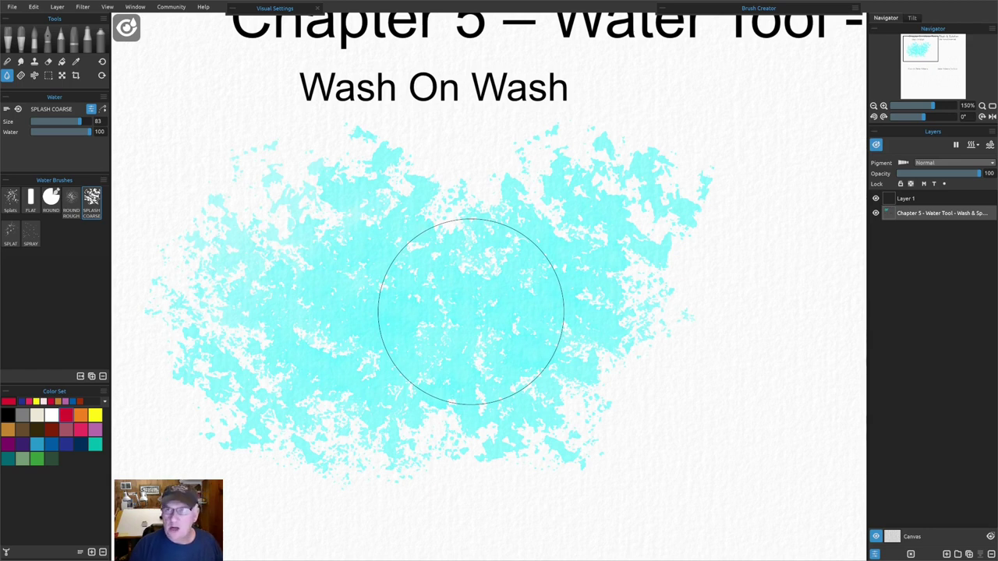
click(51, 201)
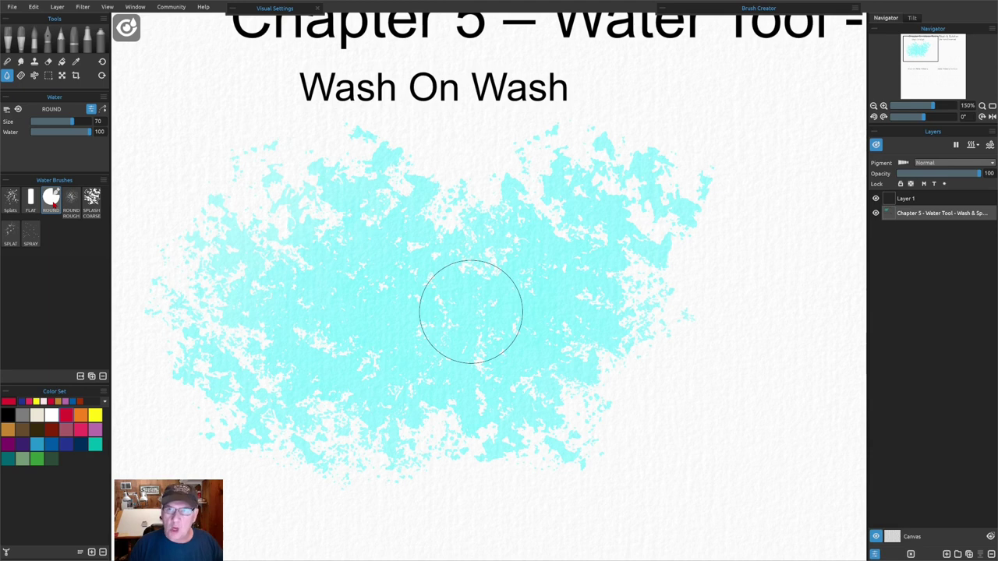
mouse_move(207, 484)
mouse_down()
mouse_move(267, 422)
mouse_move(675, 190)
mouse_up()
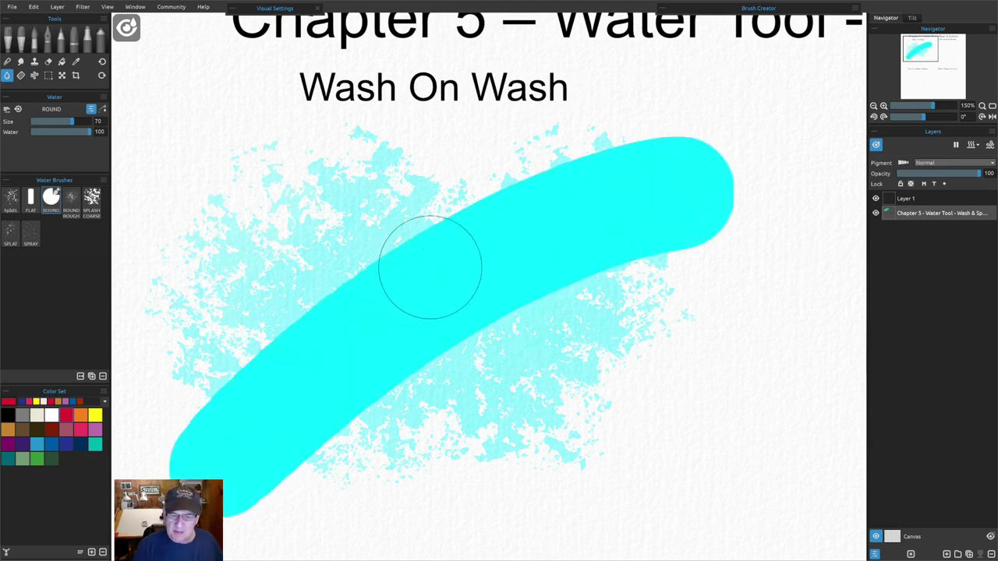
mouse_move(381, 258)
mouse_down()
mouse_move(276, 303)
mouse_move(304, 273)
mouse_up()
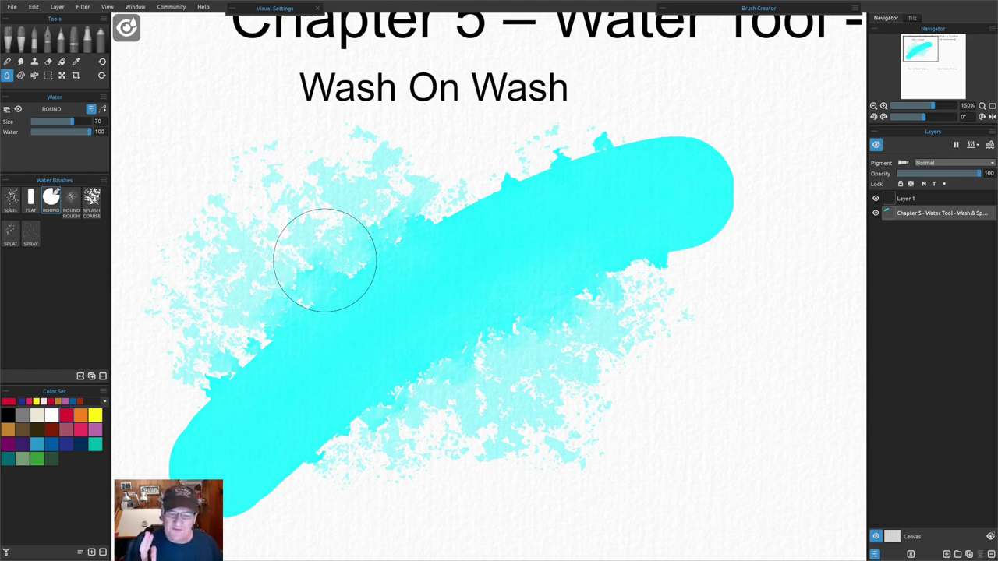
key(ctrl+z)
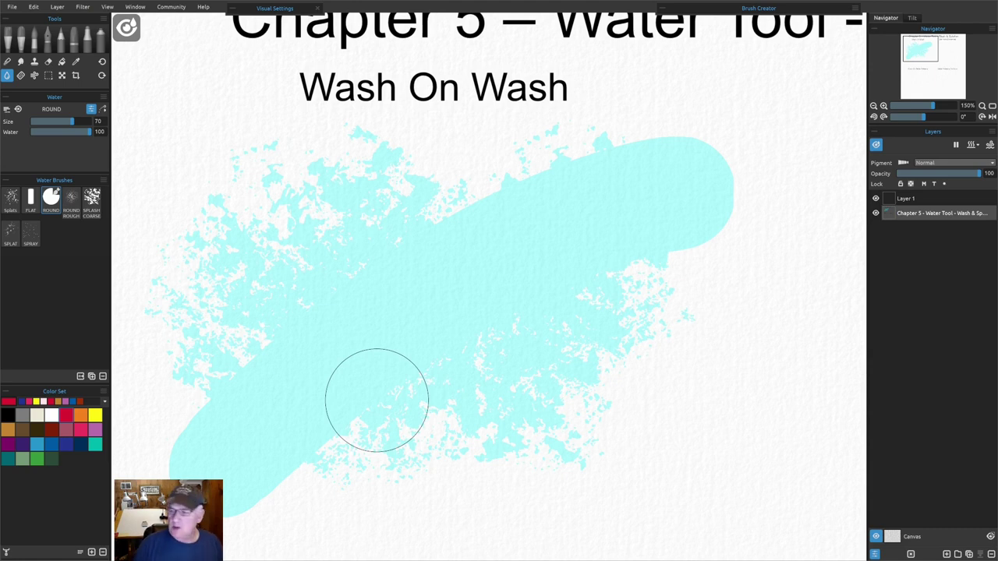
key(Delete)
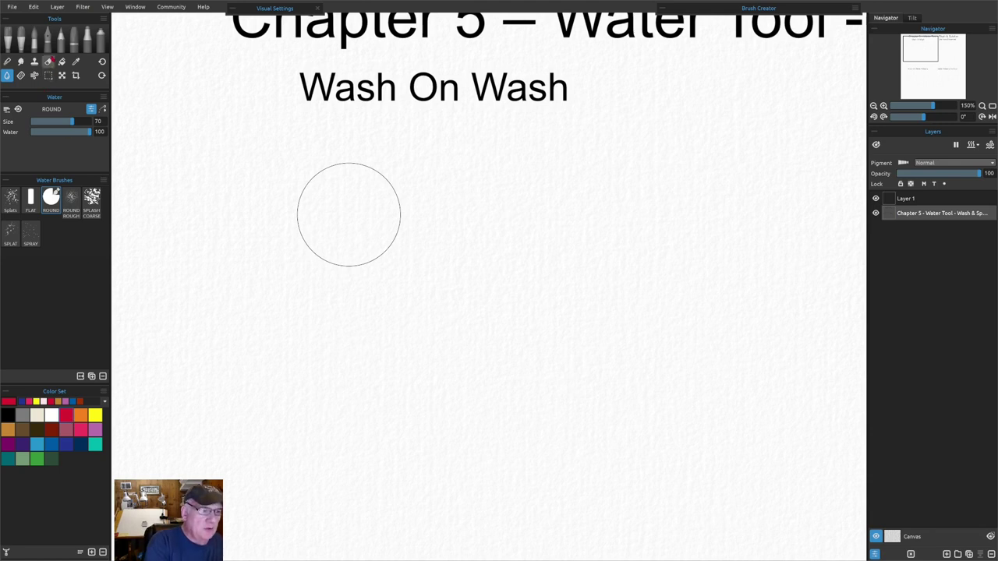
- Paint a red FLAT GLAZE watercolor wash along the diagonal water stroke, and display the wet areas
click(33, 37)
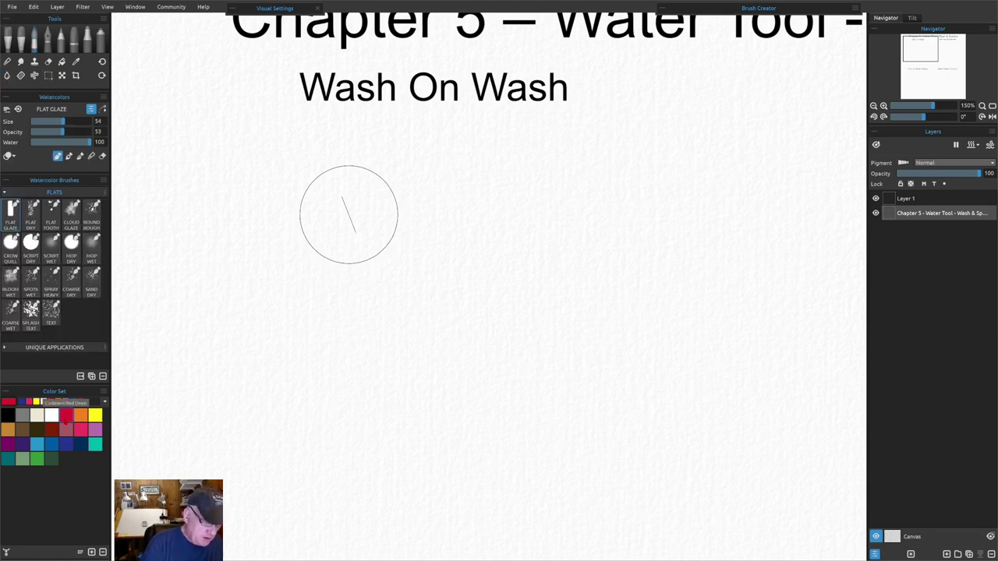
mouse_move(659, 164)
mouse_down()
mouse_move(320, 363)
mouse_move(248, 467)
mouse_up()
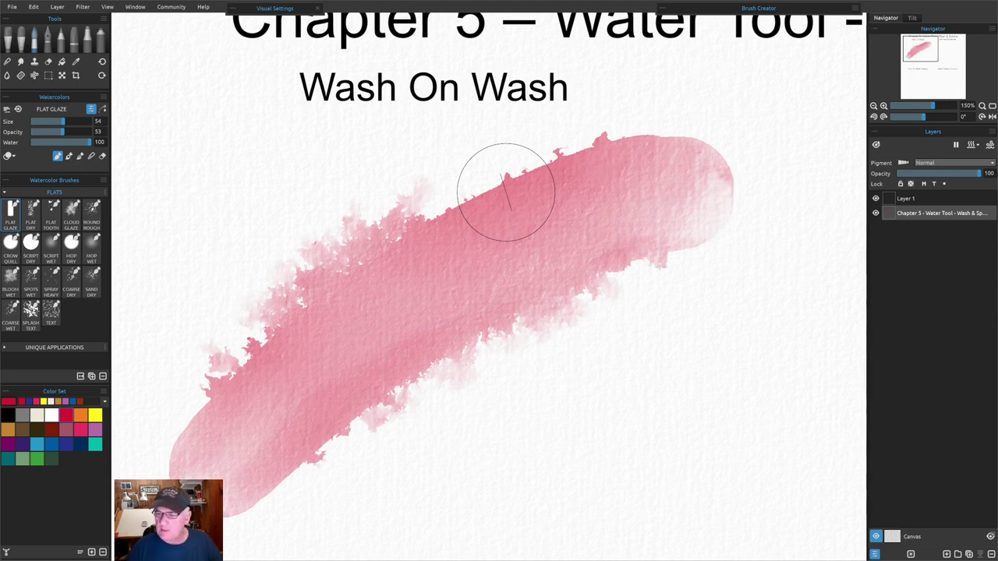
click(876, 144)
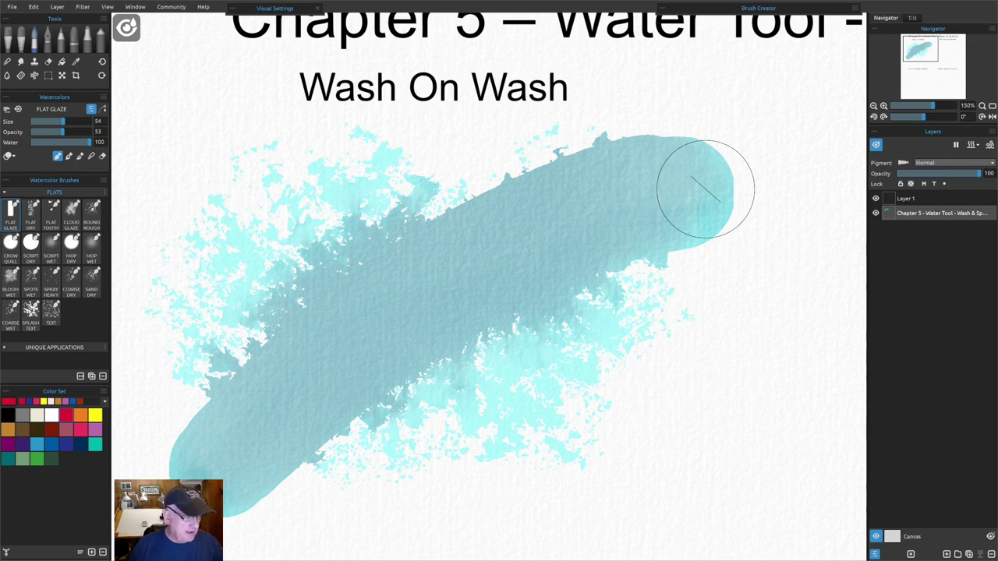
- Hide the wet-area display and bring up the canvas tilt control for the Dry Paint Movement section
key(ctrl+0)
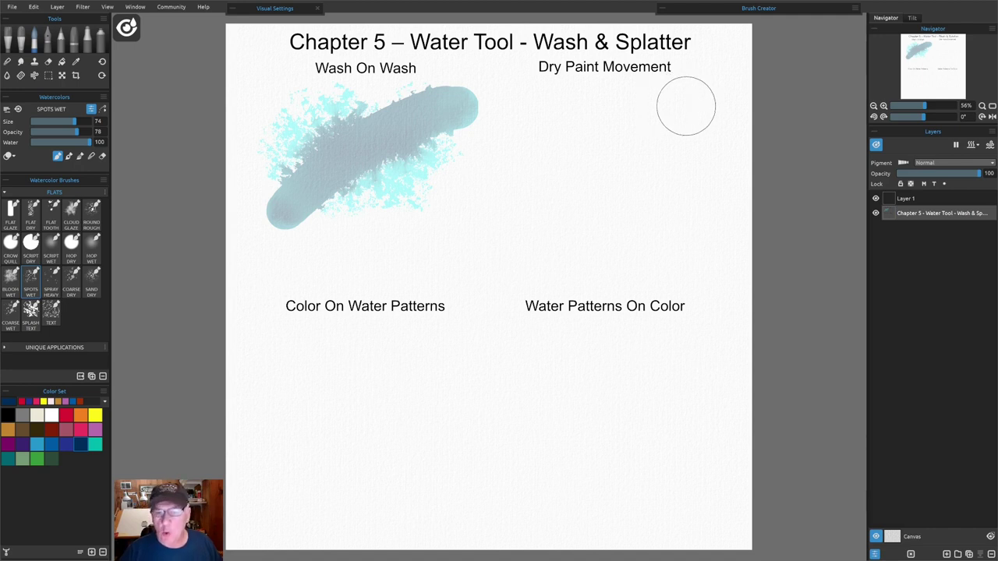
scroll(657, 119, up, 3)
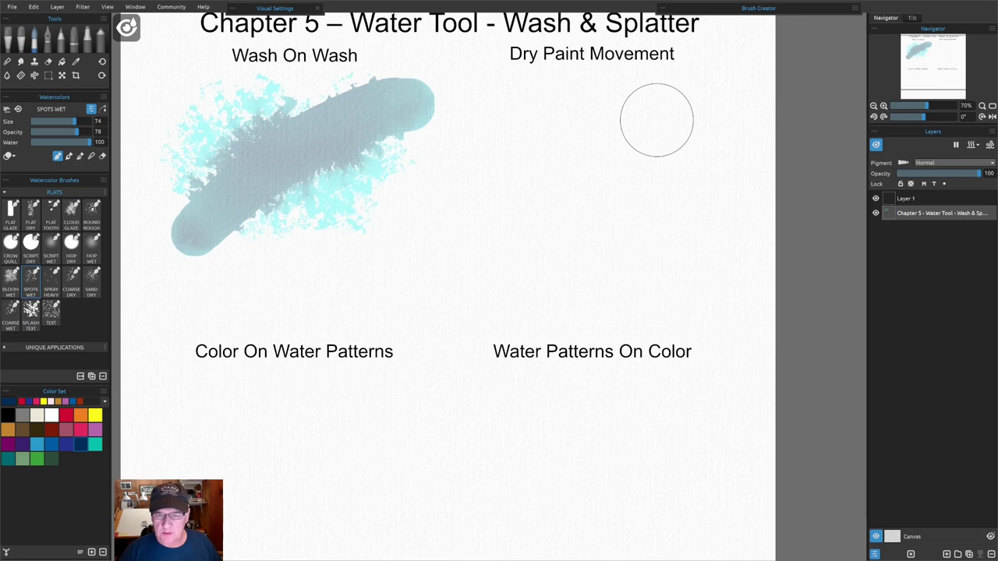
click(876, 145)
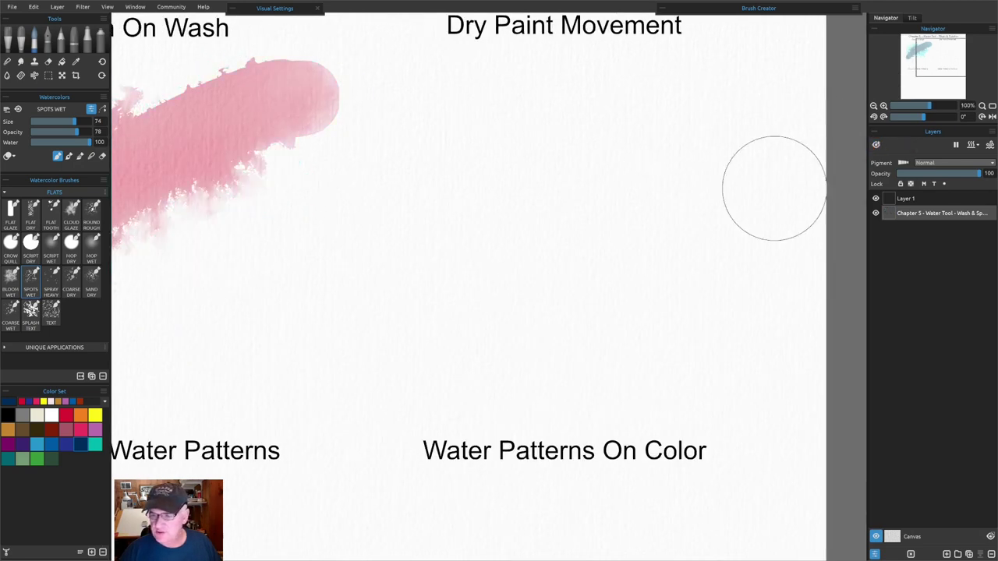
mouse_move(541, 167)
mouse_down()
mouse_move(482, 217)
mouse_move(468, 206)
mouse_up()
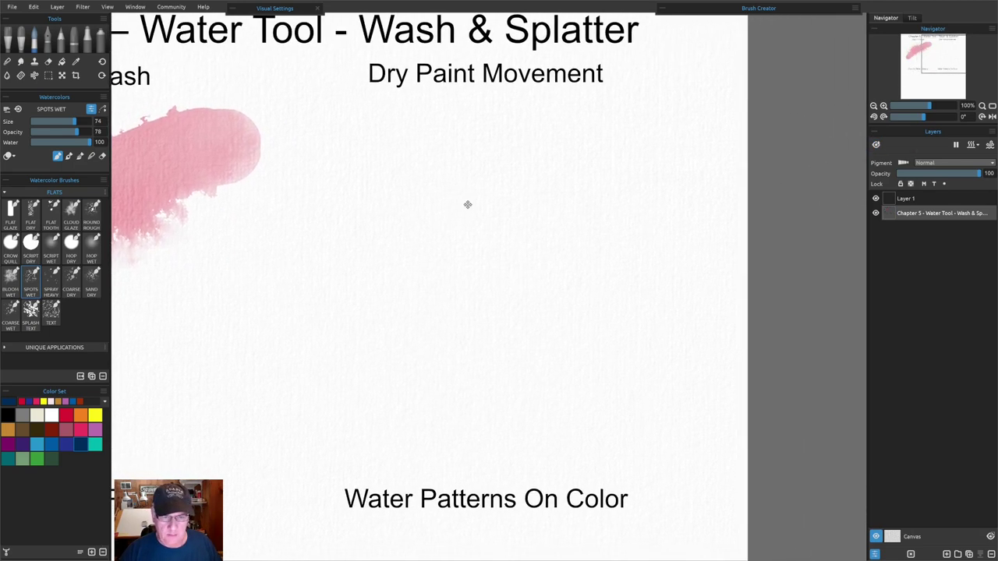
scroll(522, 210, up, 1)
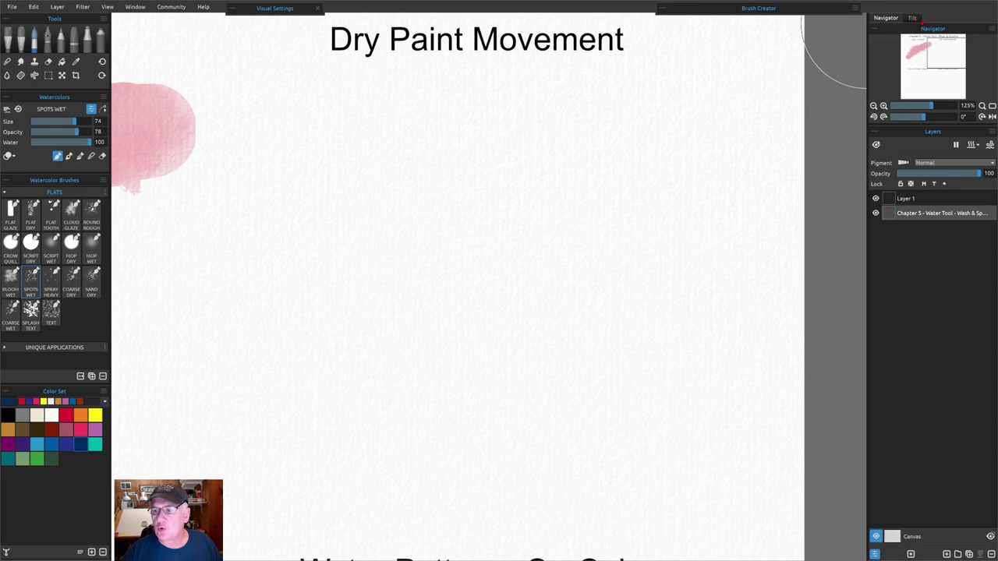
click(919, 19)
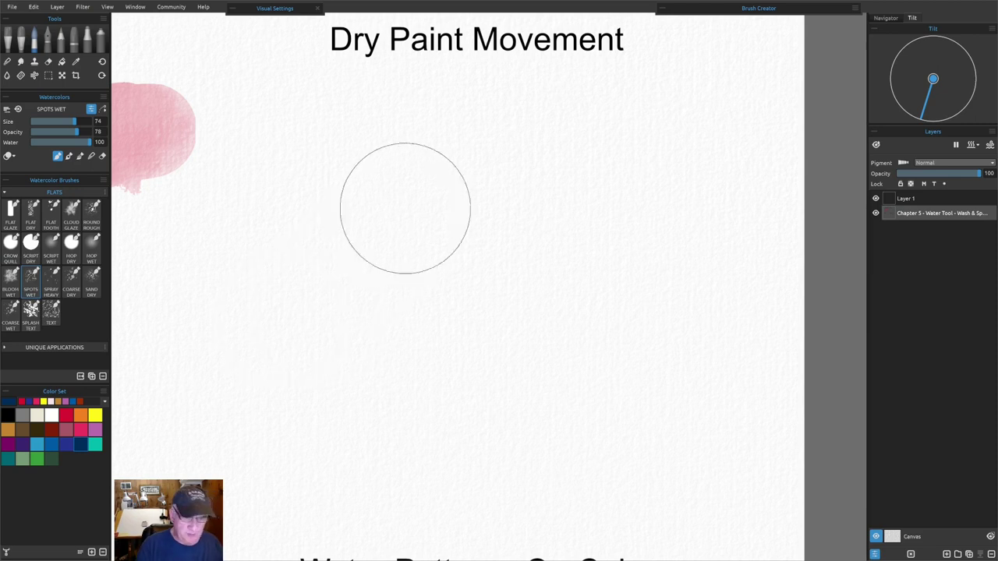
- Paint a broad dark blue patch with the SPOTS WET brush under Dry Paint Movement, and dry it with wet areas displayed
mouse_move(350, 213)
mouse_down()
mouse_move(329, 239)
mouse_move(452, 177)
mouse_move(499, 217)
mouse_move(520, 316)
mouse_move(397, 430)
mouse_move(445, 229)
mouse_move(532, 261)
mouse_move(557, 405)
mouse_move(496, 411)
mouse_move(621, 224)
mouse_move(584, 153)
mouse_move(591, 129)
mouse_up()
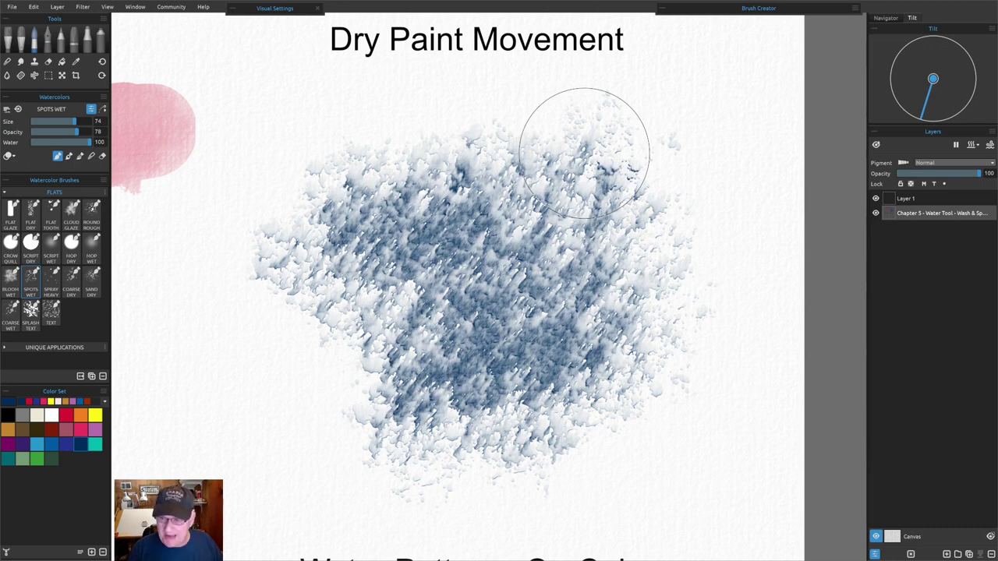
click(877, 145)
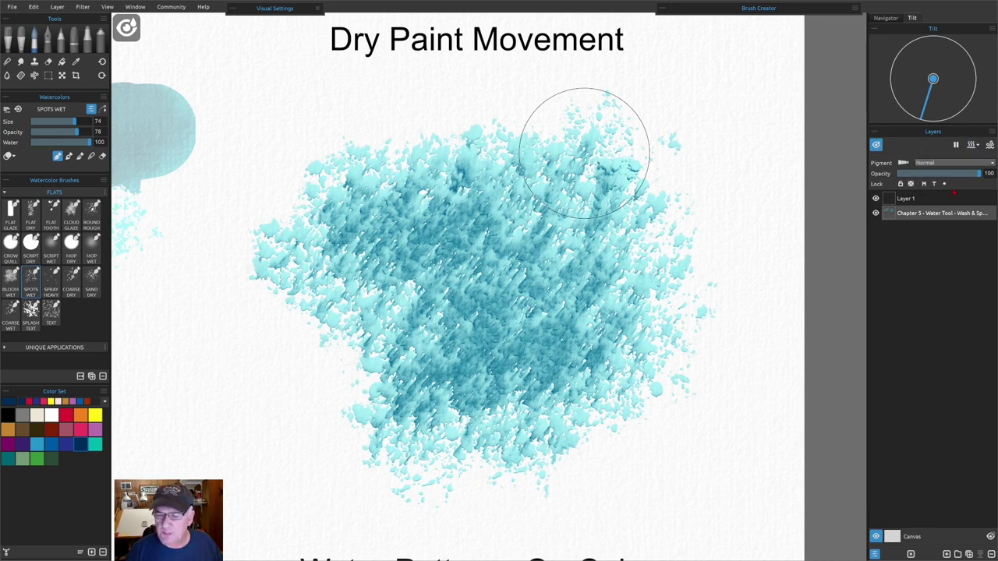
key(f)
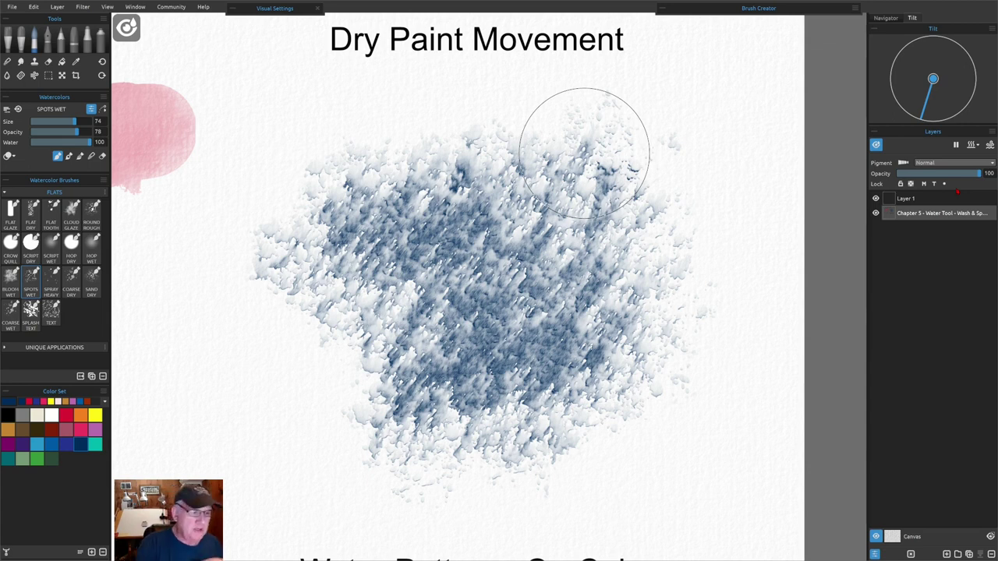
- Try splashing water over the dried blue patch with the SPLASH COARSE brush, view the whole canvas, and undo the water
click(7, 75)
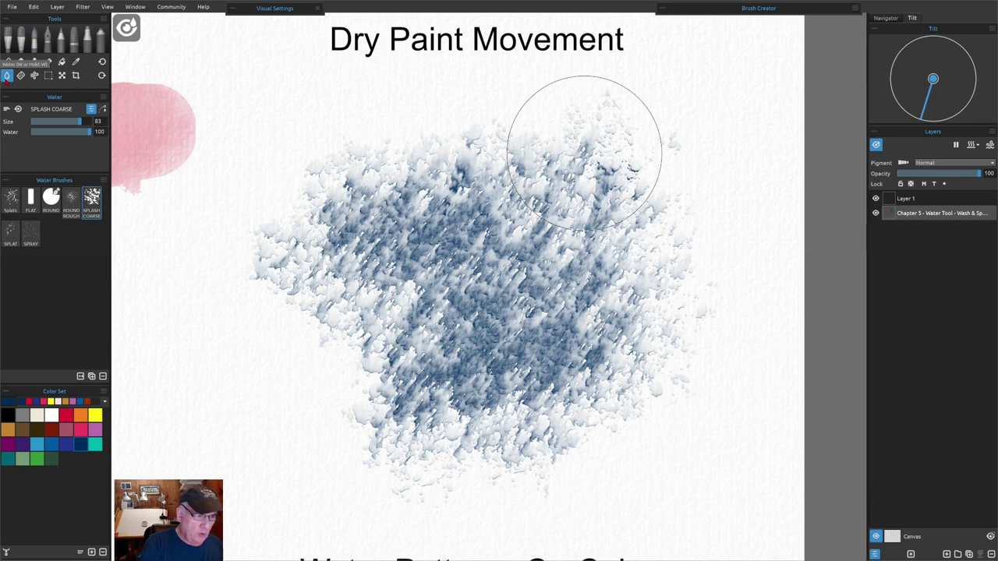
mouse_move(546, 148)
mouse_down()
mouse_move(467, 179)
mouse_move(444, 220)
mouse_move(515, 312)
mouse_move(593, 336)
mouse_move(600, 258)
mouse_move(593, 296)
mouse_up()
drag(507, 281, 242, 416)
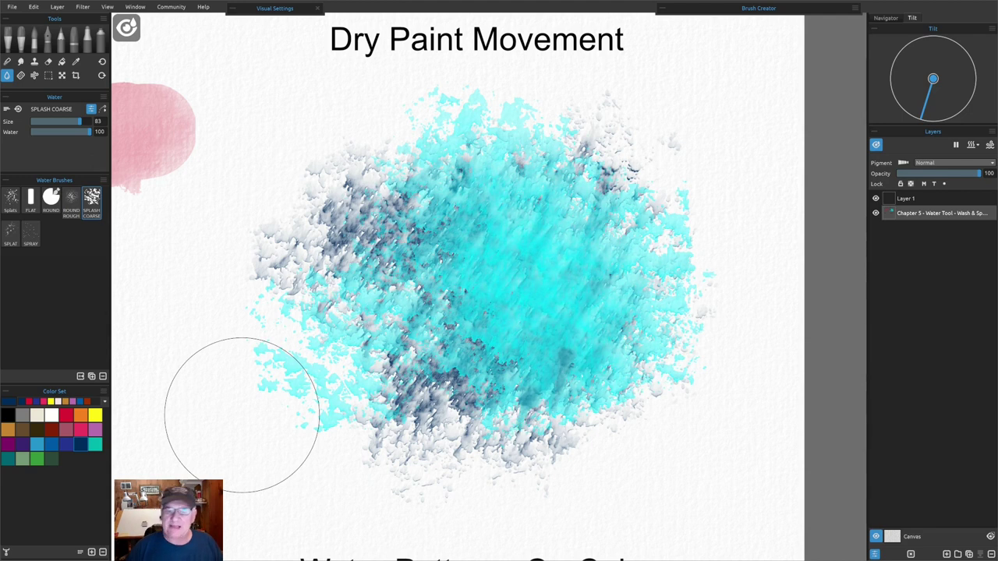
click(875, 145)
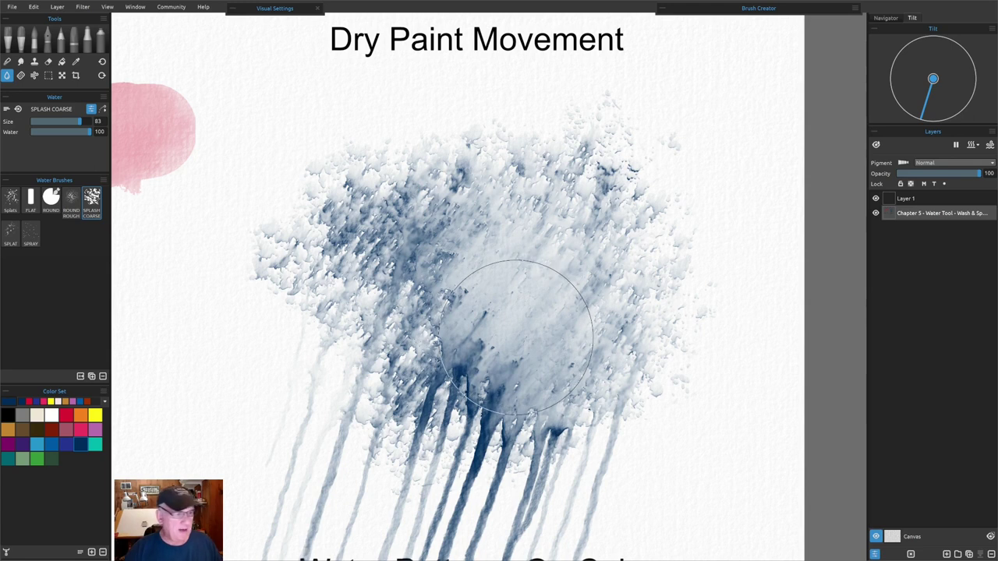
key(ctrl+0)
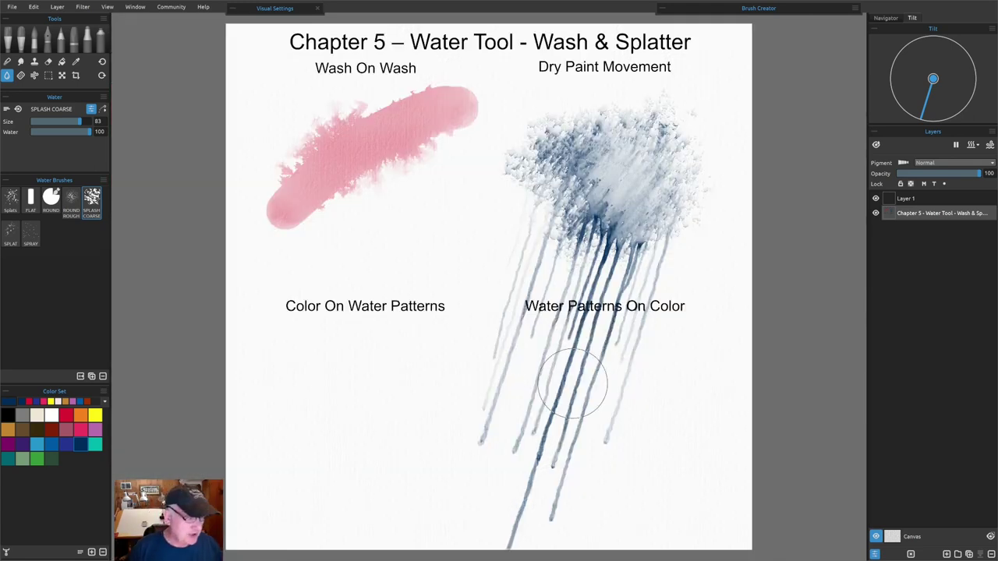
key(ctrl+z)
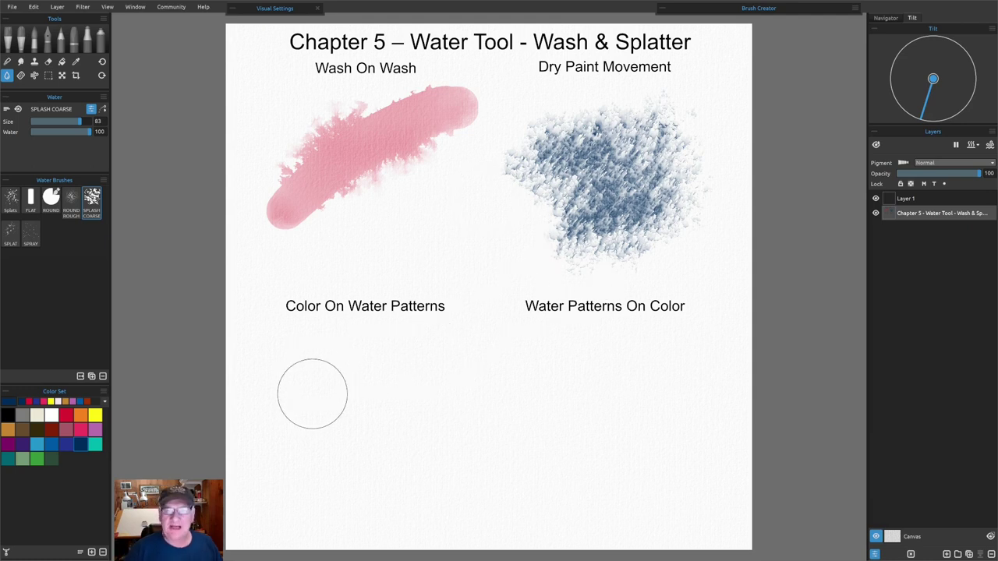
- With canvas tilt turned off, lay a SPLASH COARSE water patch under Color On Water Patterns and check its wet areas
scroll(312, 393, up, 5)
scroll(334, 337, down, 1)
drag(379, 370, 408, 245)
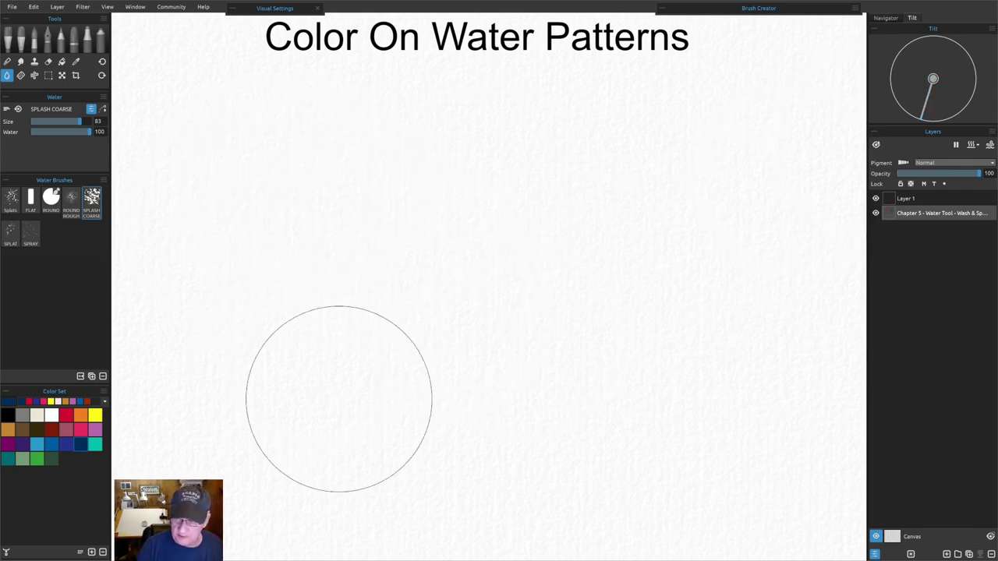
click(875, 145)
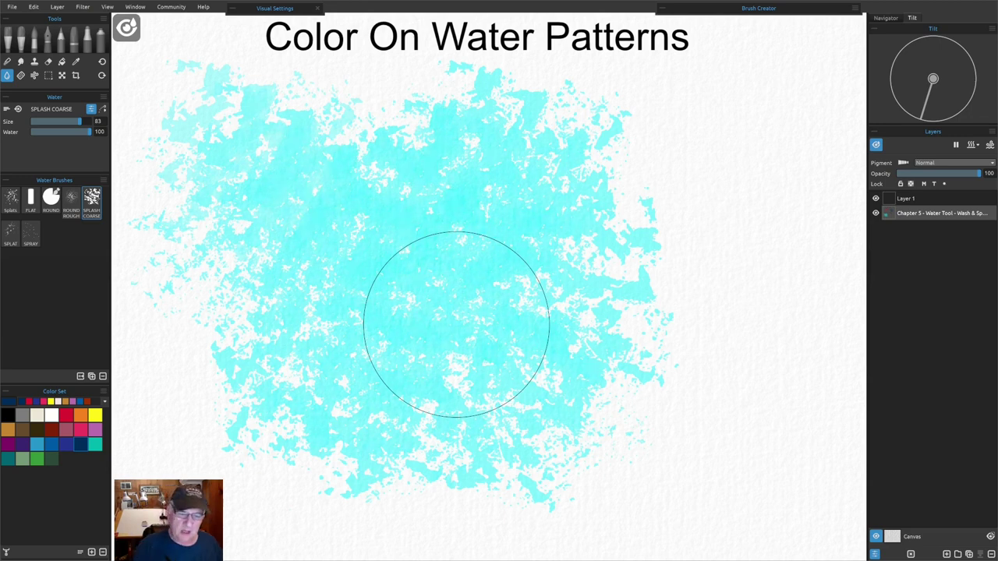
click(876, 144)
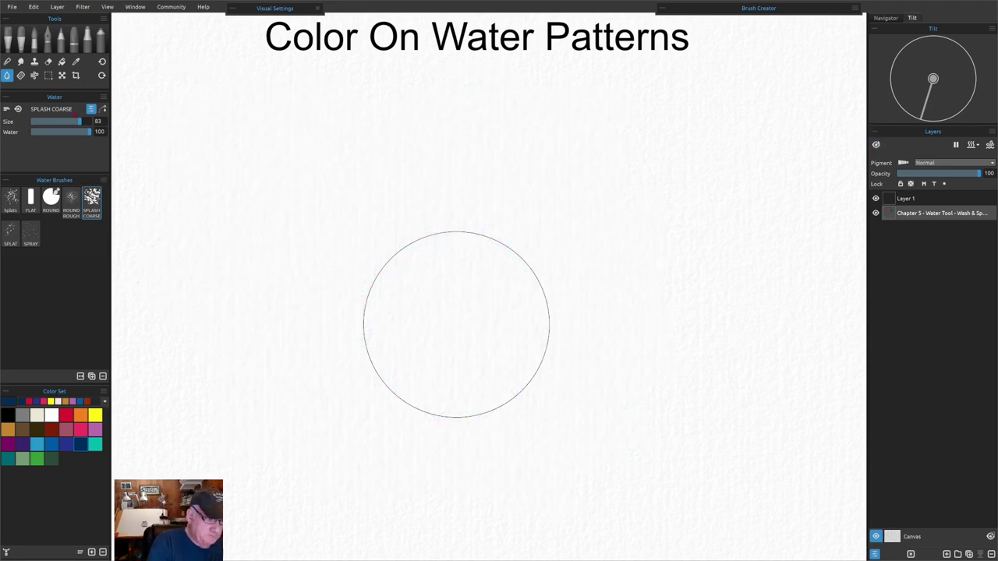
- Paint a winding light purple wash over the water patch with the SPLASH TEXT watercolor brush at opacity 33
click(34, 38)
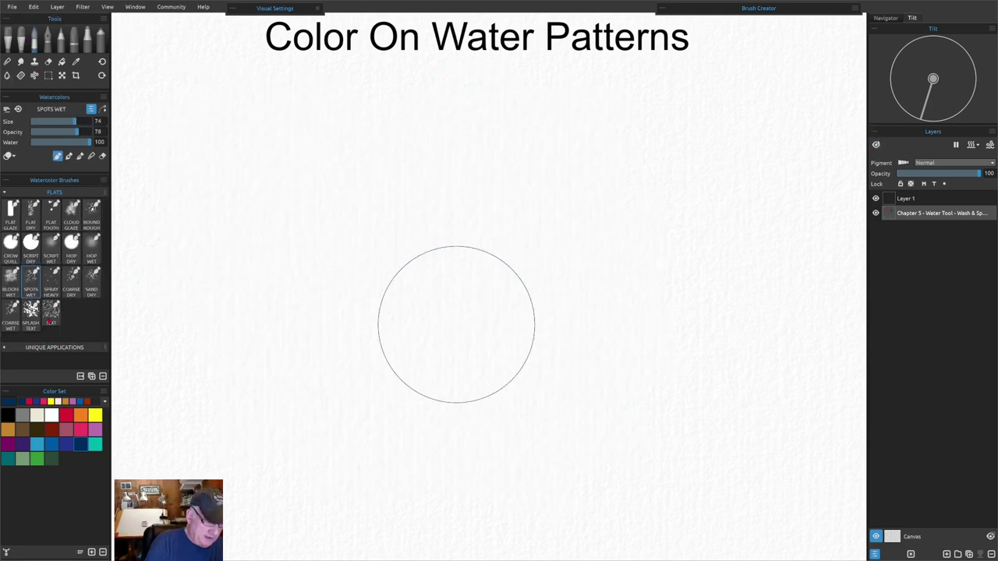
click(32, 316)
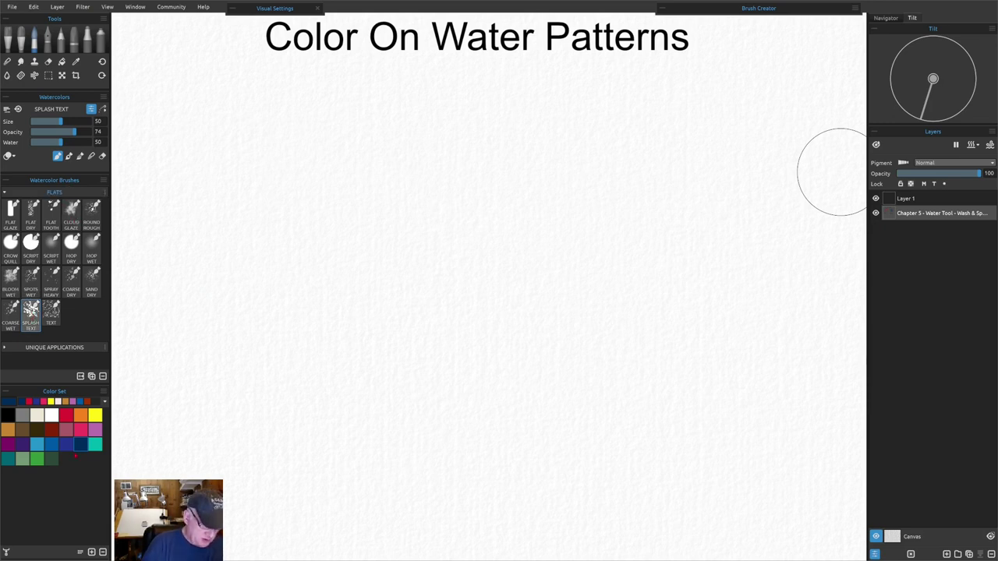
click(96, 430)
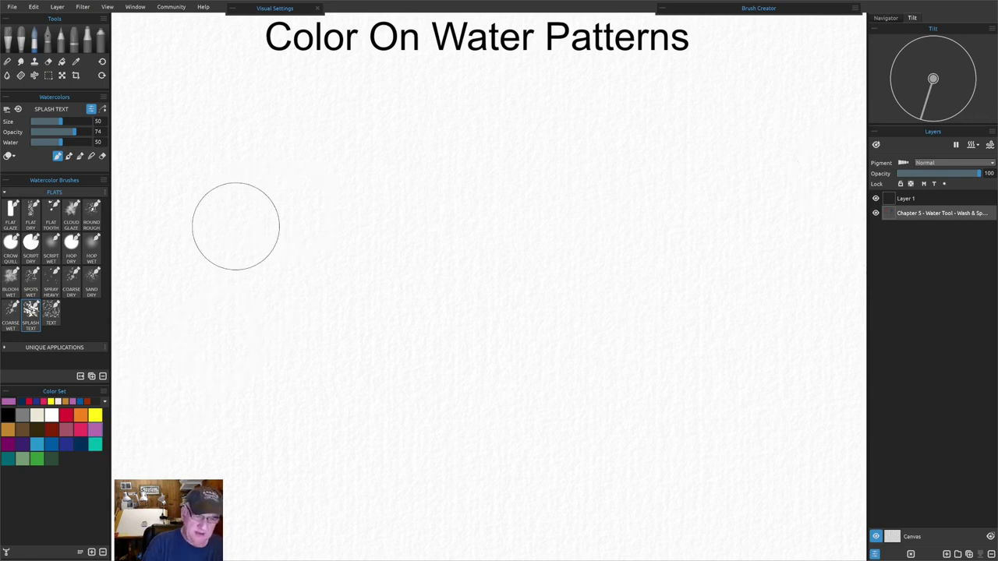
drag(73, 132, 50, 133)
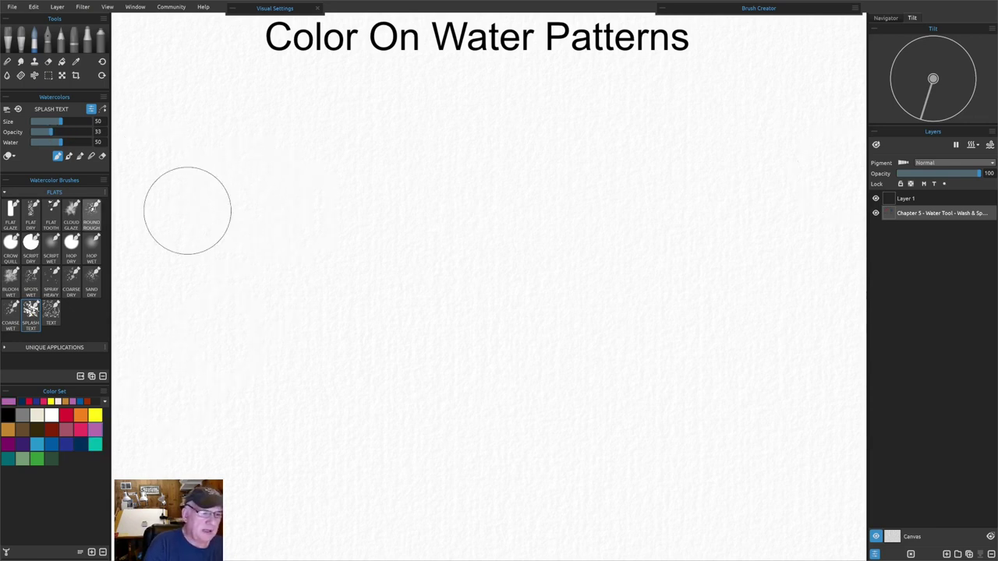
mouse_move(210, 237)
mouse_down()
mouse_move(273, 208)
mouse_move(532, 196)
mouse_move(316, 294)
mouse_move(533, 379)
mouse_move(609, 365)
mouse_up()
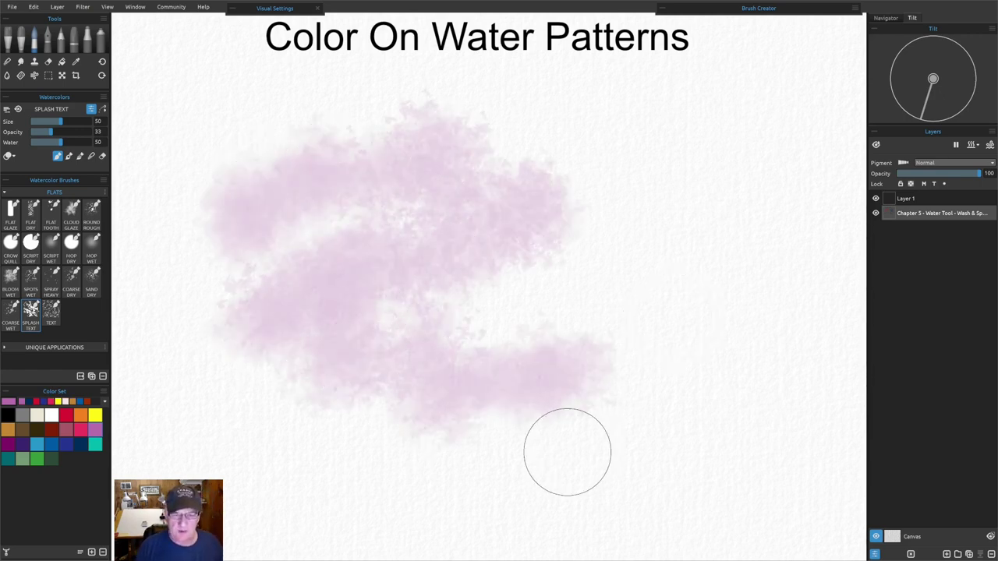
- Dab blue spots over the purple wash with the SPOTS WET watercolor brush, and display the wet areas
click(51, 448)
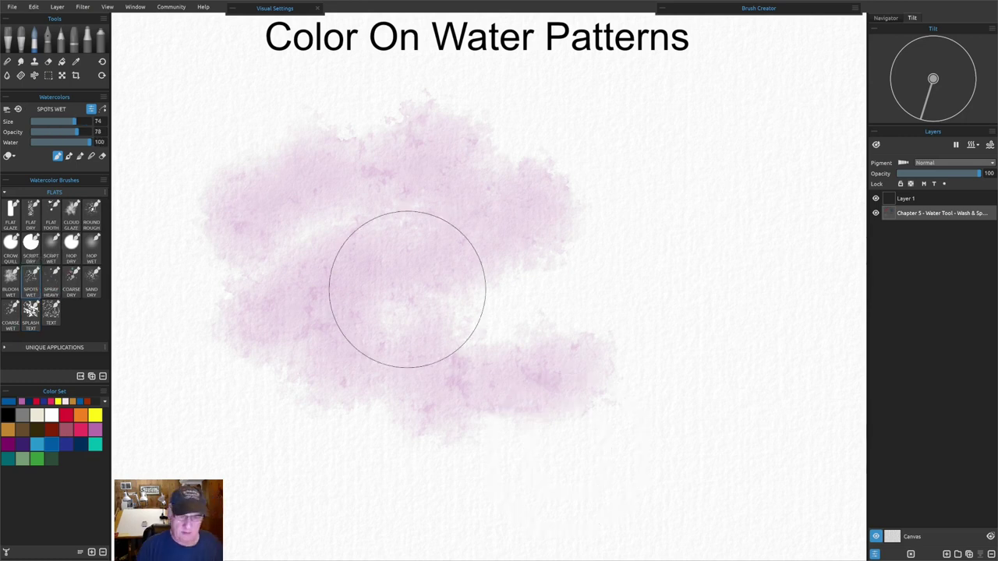
mouse_move(385, 190)
mouse_down()
mouse_move(353, 187)
mouse_move(462, 208)
mouse_move(498, 277)
mouse_move(303, 344)
mouse_move(425, 344)
mouse_move(504, 298)
mouse_move(454, 187)
mouse_move(521, 252)
mouse_move(494, 357)
mouse_move(613, 368)
mouse_up()
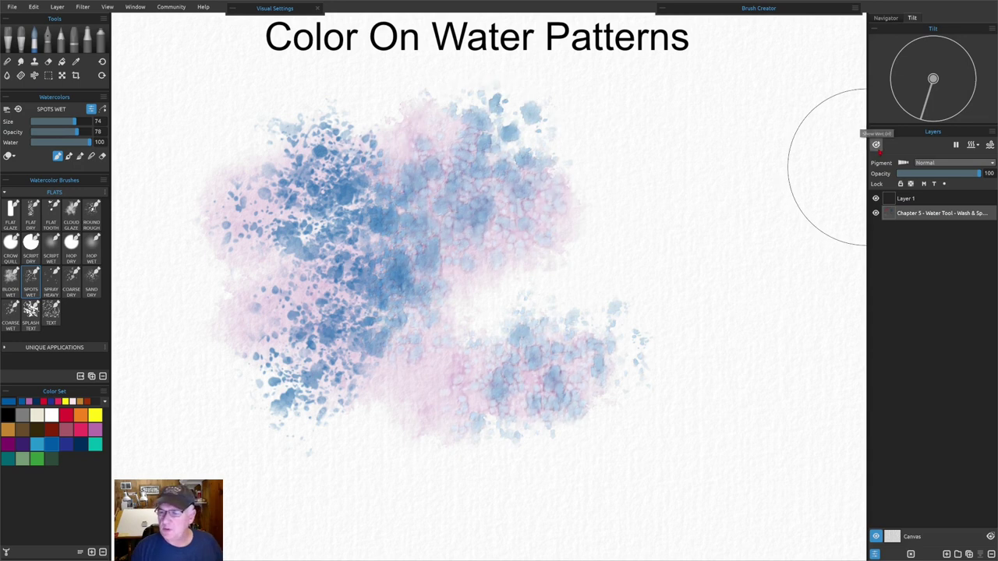
click(876, 144)
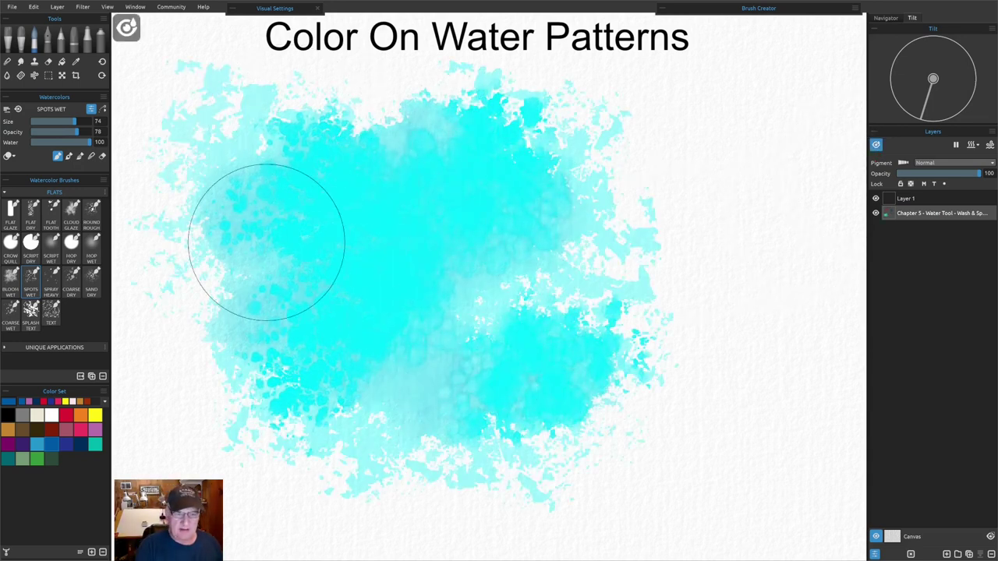
- Hide the wet areas, dab more blue spots over and around the purple wash with SPOTS WET, and view the whole canvas
click(876, 144)
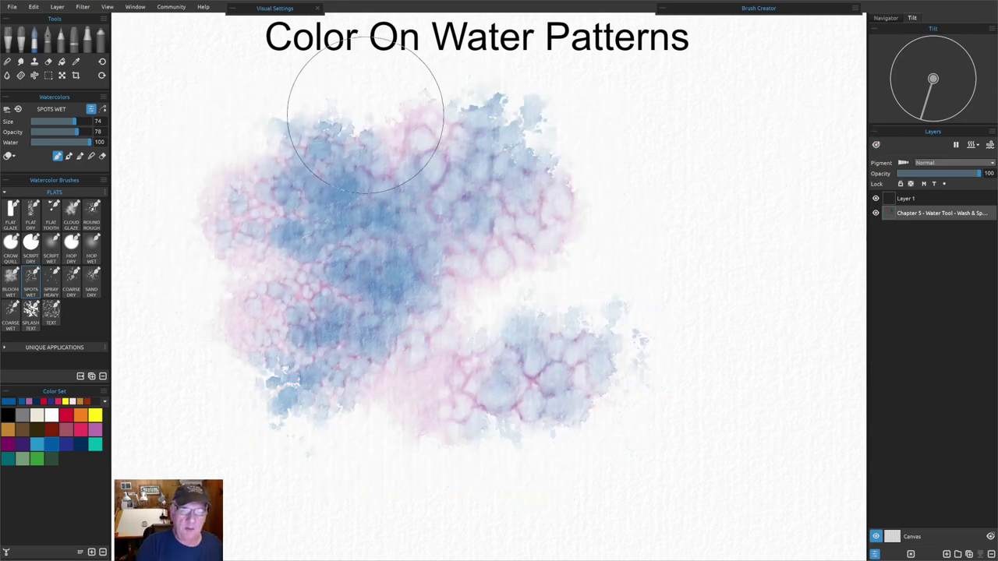
mouse_move(398, 153)
mouse_down()
mouse_move(434, 125)
mouse_move(444, 177)
mouse_move(368, 156)
mouse_move(344, 99)
mouse_move(375, 92)
mouse_move(363, 87)
mouse_move(392, 124)
mouse_move(382, 151)
mouse_move(366, 179)
mouse_move(306, 190)
mouse_move(417, 175)
mouse_move(342, 169)
mouse_move(412, 160)
mouse_move(533, 390)
mouse_move(372, 212)
mouse_move(220, 217)
mouse_move(422, 179)
mouse_move(397, 175)
mouse_move(433, 177)
mouse_move(388, 203)
mouse_move(386, 159)
mouse_move(418, 167)
mouse_move(326, 163)
mouse_move(370, 130)
mouse_move(392, 173)
mouse_up()
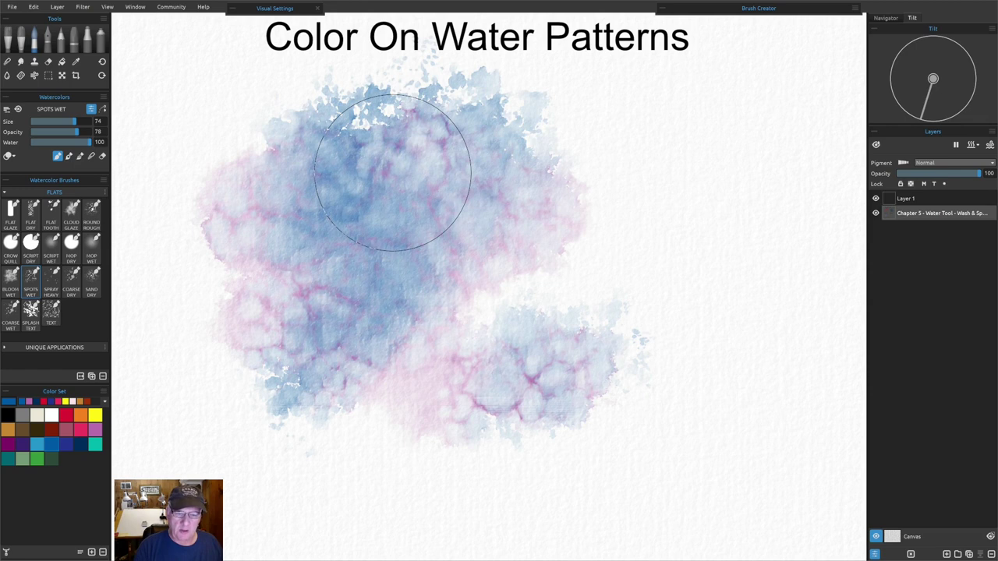
mouse_move(392, 174)
mouse_down()
mouse_move(337, 240)
mouse_move(348, 193)
mouse_move(301, 209)
mouse_move(302, 303)
mouse_move(303, 295)
mouse_move(426, 318)
mouse_move(409, 354)
mouse_move(252, 283)
mouse_move(198, 239)
mouse_move(220, 239)
mouse_move(247, 269)
mouse_move(354, 298)
mouse_move(487, 239)
mouse_move(512, 305)
mouse_up()
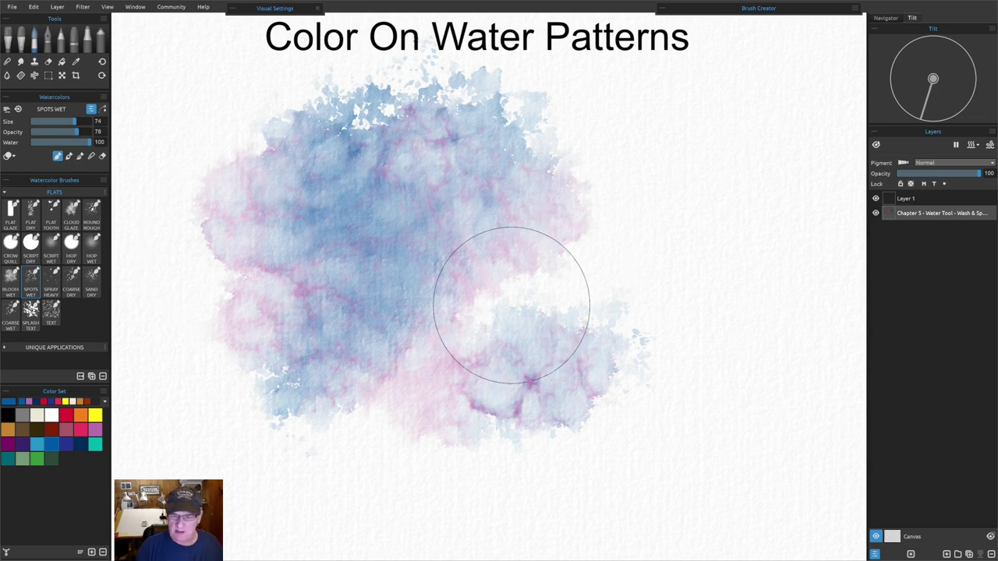
drag(582, 163, 579, 234)
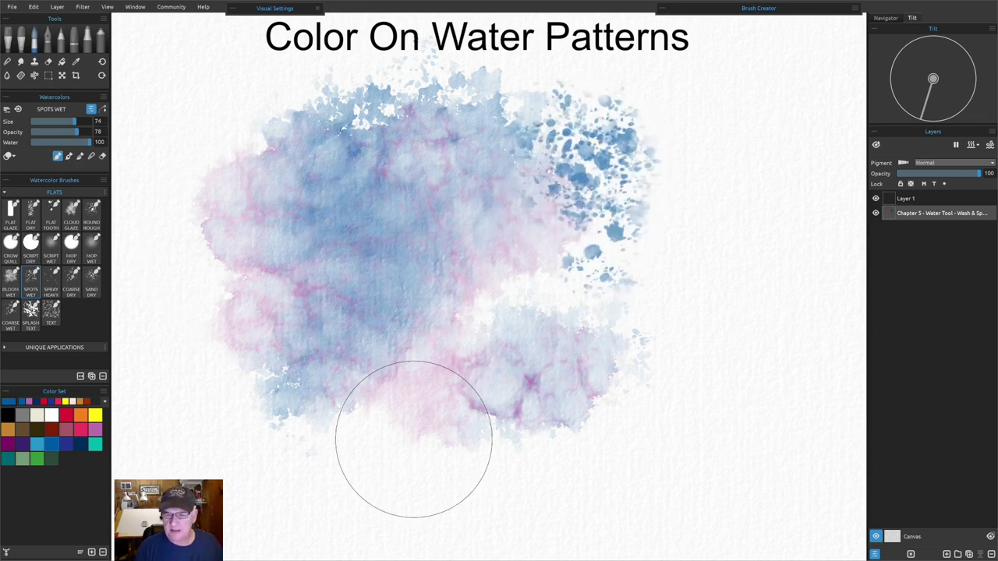
mouse_move(569, 189)
mouse_down()
mouse_move(529, 189)
mouse_move(542, 185)
mouse_move(538, 193)
mouse_move(559, 163)
mouse_move(501, 232)
mouse_move(553, 225)
mouse_move(573, 182)
mouse_up()
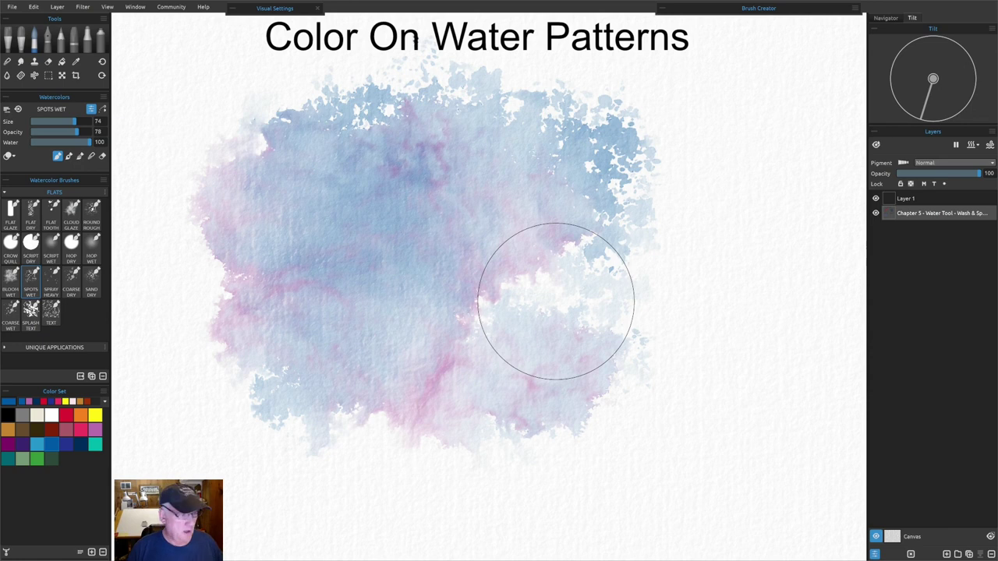
key(ctrl+0)
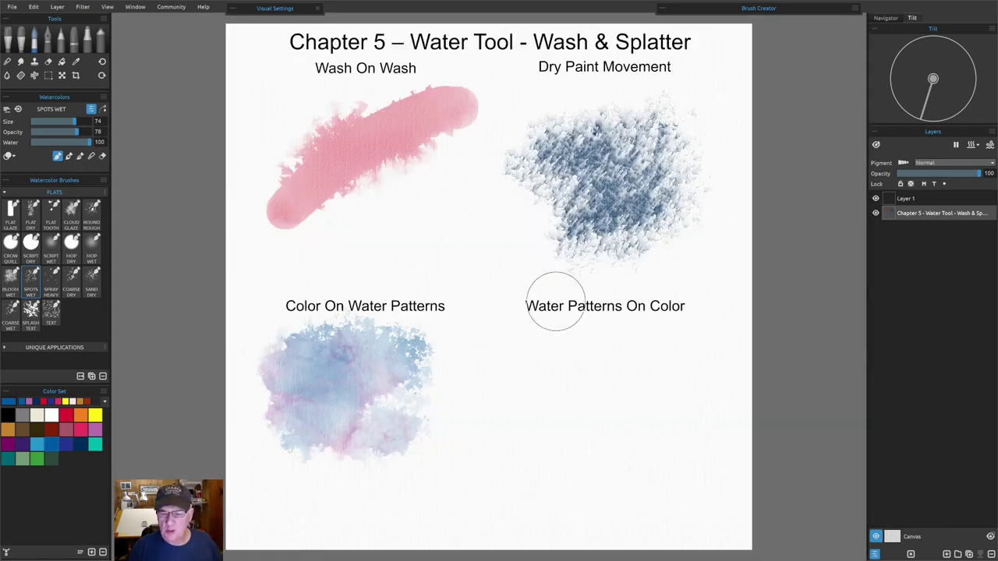
- Paint a broad red patch under Water Patterns On Color with the SPLASH TEXT watercolor brush at size 54 and opacity 75
key(w)
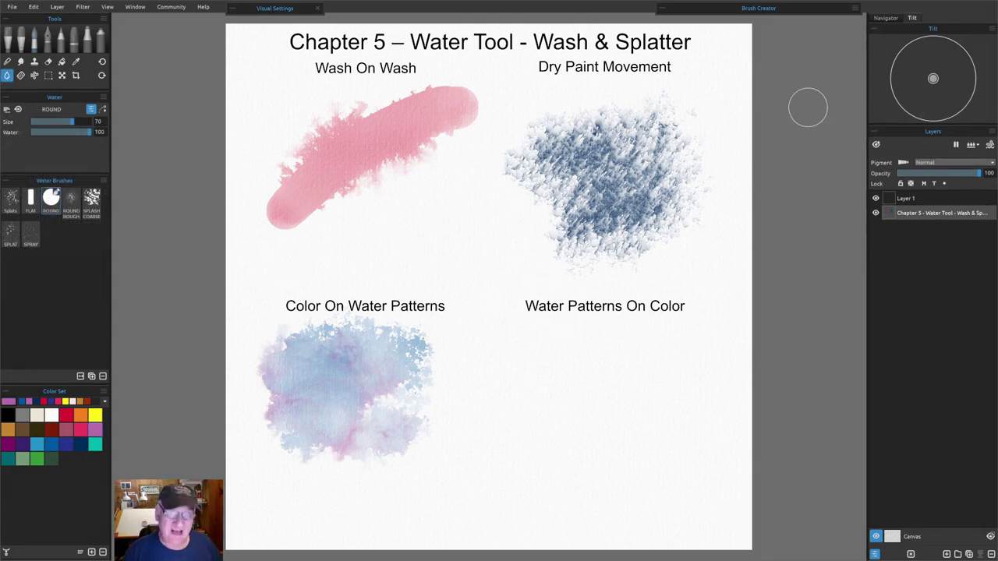
scroll(681, 363, up, 5)
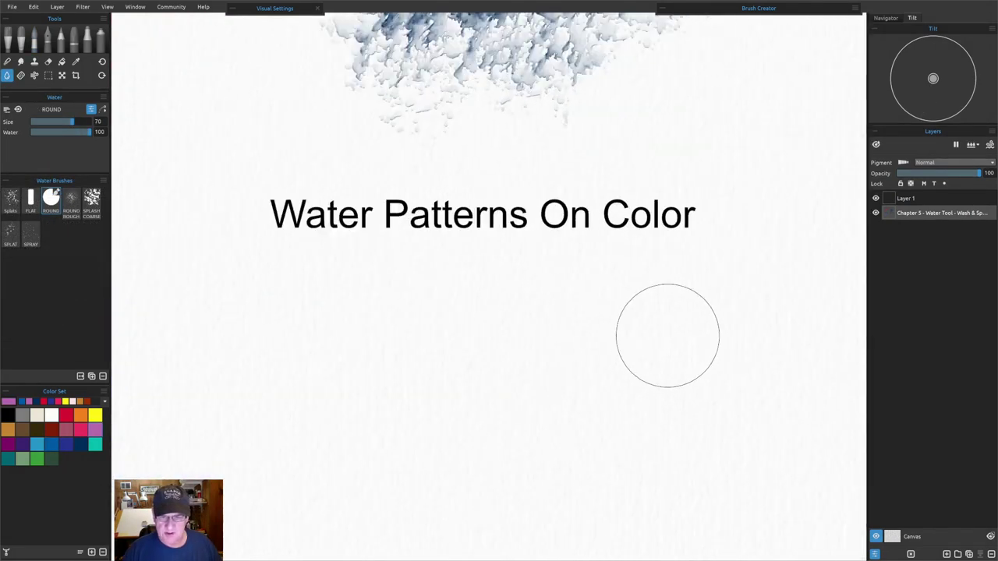
scroll(668, 336, up, 2)
drag(459, 382, 504, 228)
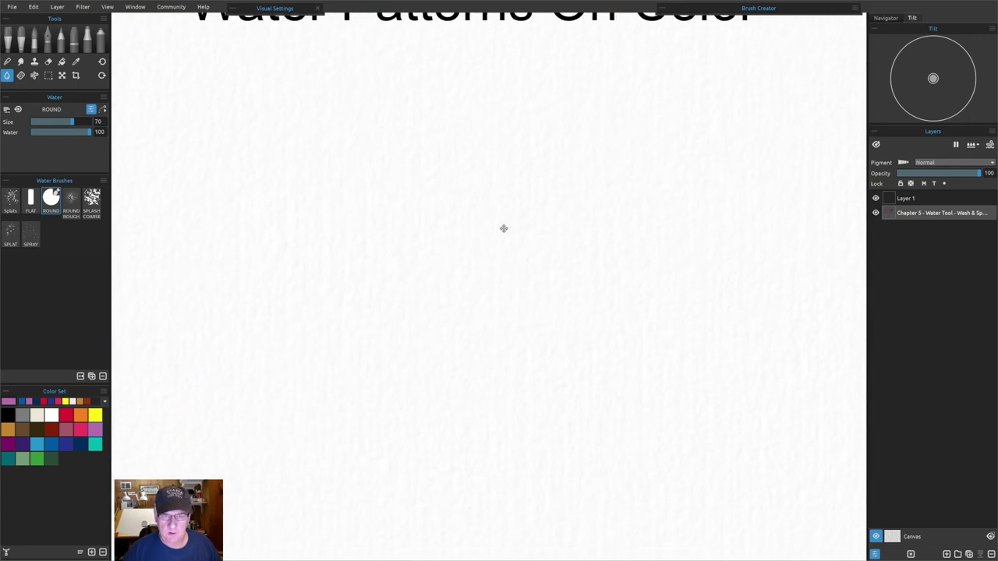
scroll(504, 229, down, 2)
mouse_move(486, 365)
mouse_down()
mouse_move(499, 334)
mouse_move(492, 305)
mouse_up()
scroll(512, 323, down, 1)
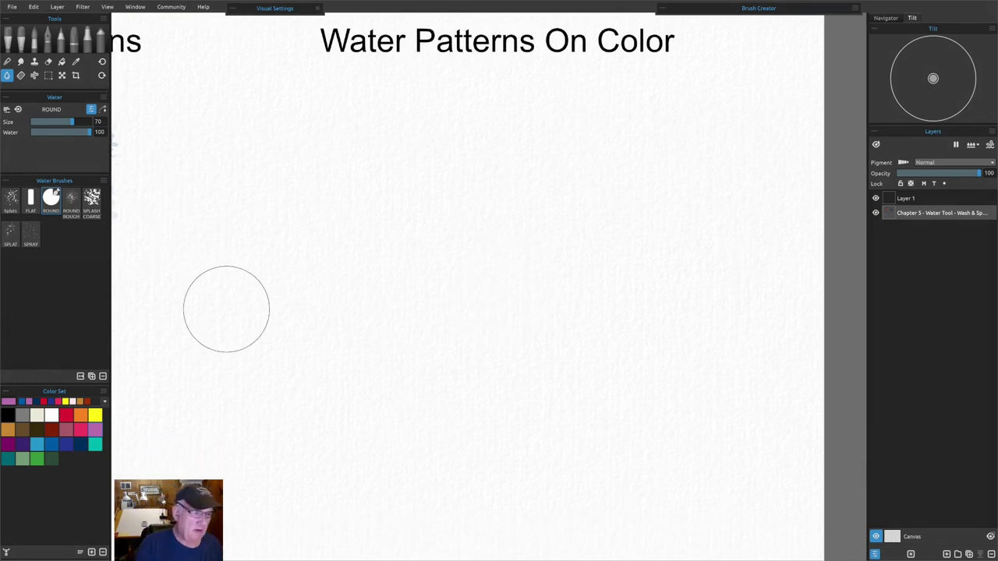
click(34, 43)
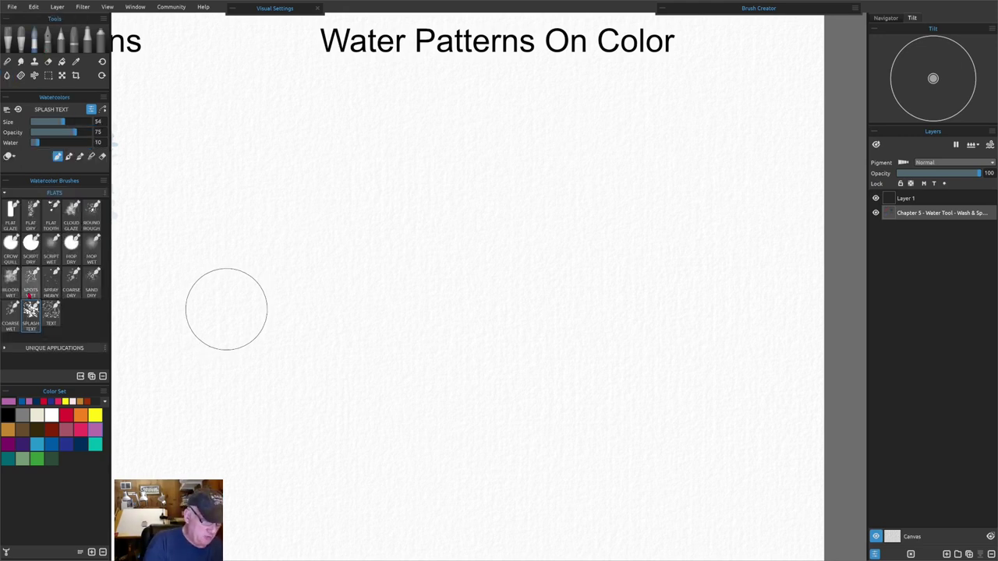
click(10, 277)
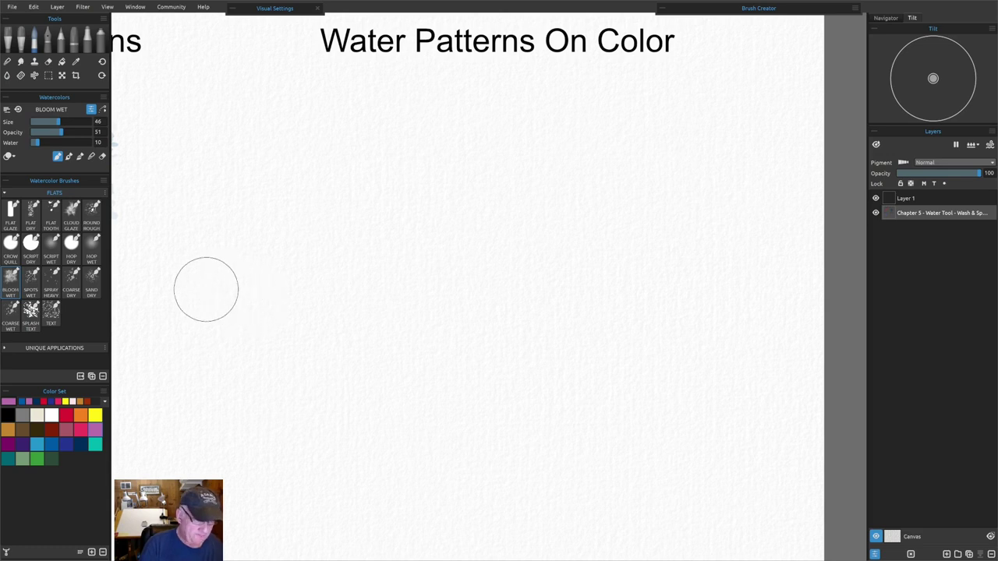
click(31, 318)
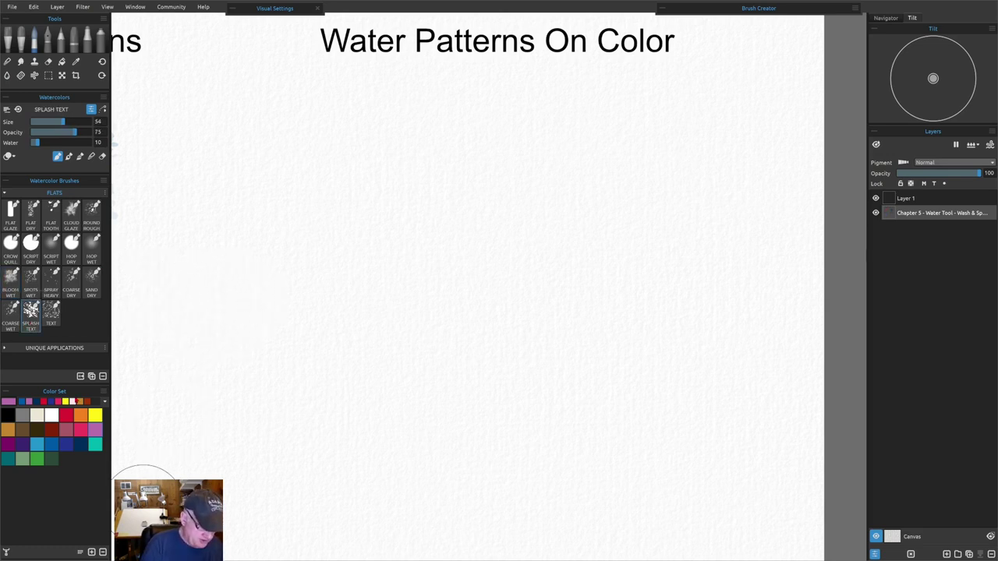
click(67, 415)
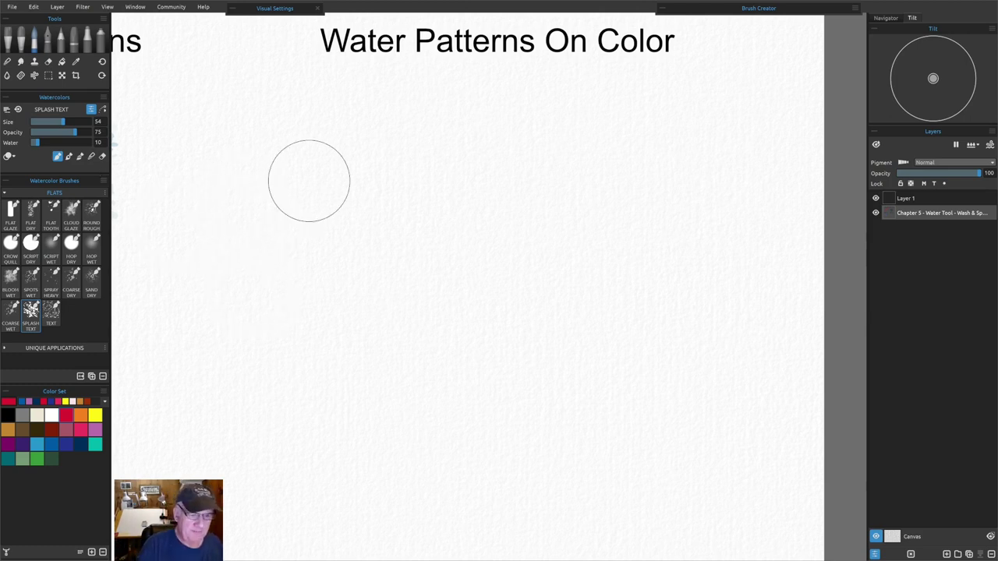
mouse_move(260, 180)
mouse_down()
mouse_move(238, 200)
mouse_move(293, 272)
mouse_move(258, 412)
mouse_move(392, 226)
mouse_move(358, 397)
mouse_move(335, 237)
mouse_move(434, 283)
mouse_move(529, 280)
mouse_move(557, 194)
mouse_move(500, 418)
mouse_move(551, 461)
mouse_move(617, 260)
mouse_move(595, 308)
mouse_move(578, 186)
mouse_move(407, 142)
mouse_move(272, 167)
mouse_move(492, 195)
mouse_up()
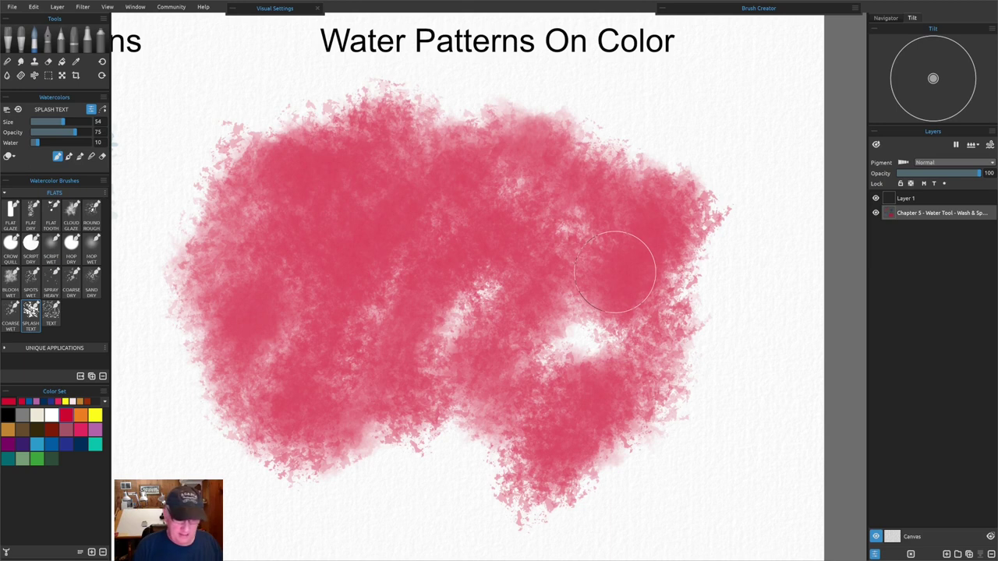
- Splash water over the left half of the red patch with the SPLASH COARSE water brush at size 73
key(w)
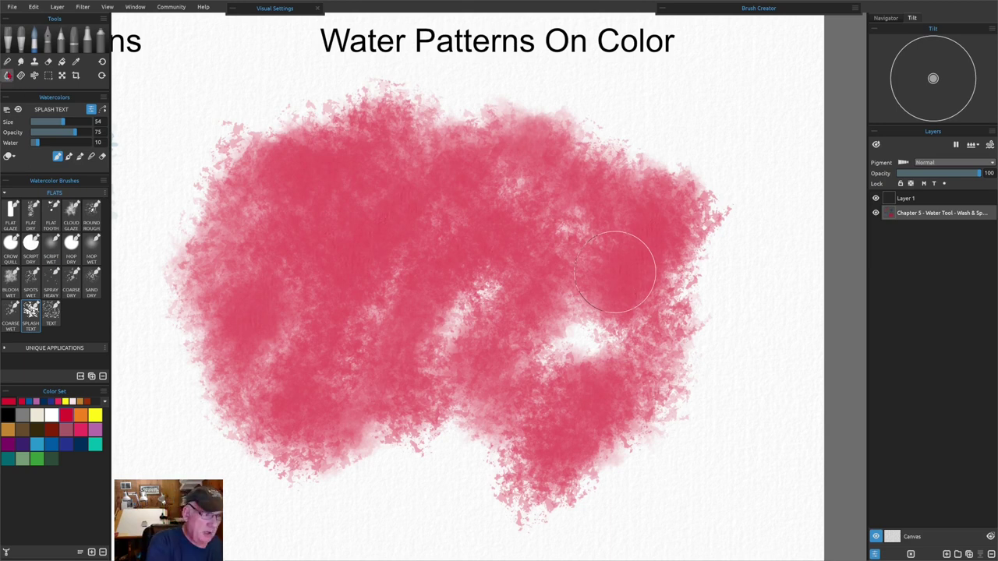
key(Right)
key(Right)
key(Right)
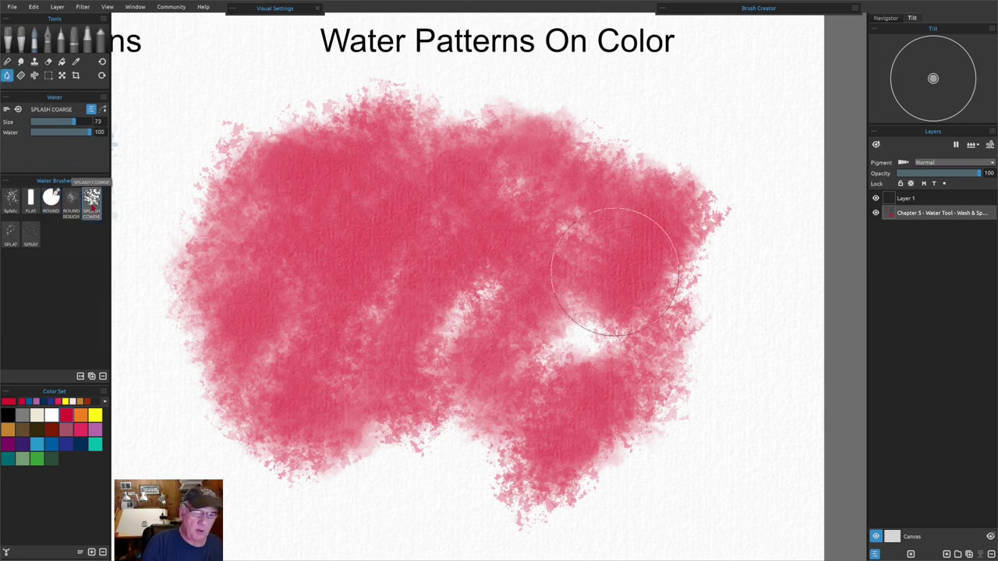
mouse_move(228, 287)
mouse_down()
mouse_move(317, 299)
mouse_move(353, 180)
mouse_move(322, 323)
mouse_move(263, 361)
mouse_move(335, 185)
mouse_move(290, 360)
mouse_move(360, 306)
mouse_move(327, 153)
mouse_move(355, 282)
mouse_move(313, 362)
mouse_move(271, 275)
mouse_move(312, 243)
mouse_up()
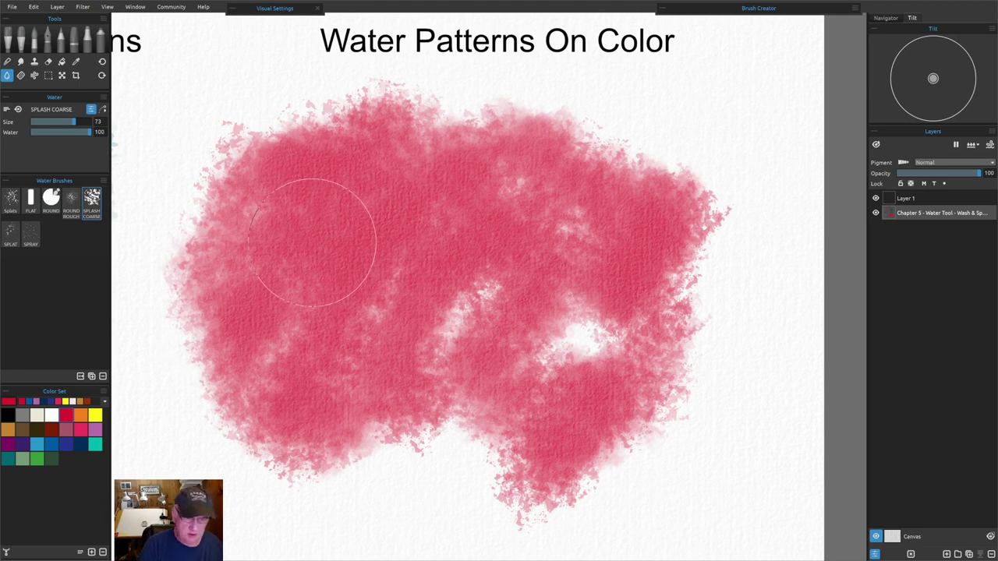
- Switch to the ROUND water brush and reduce its size to 43
key(Left)
key(Left)
key(Left)
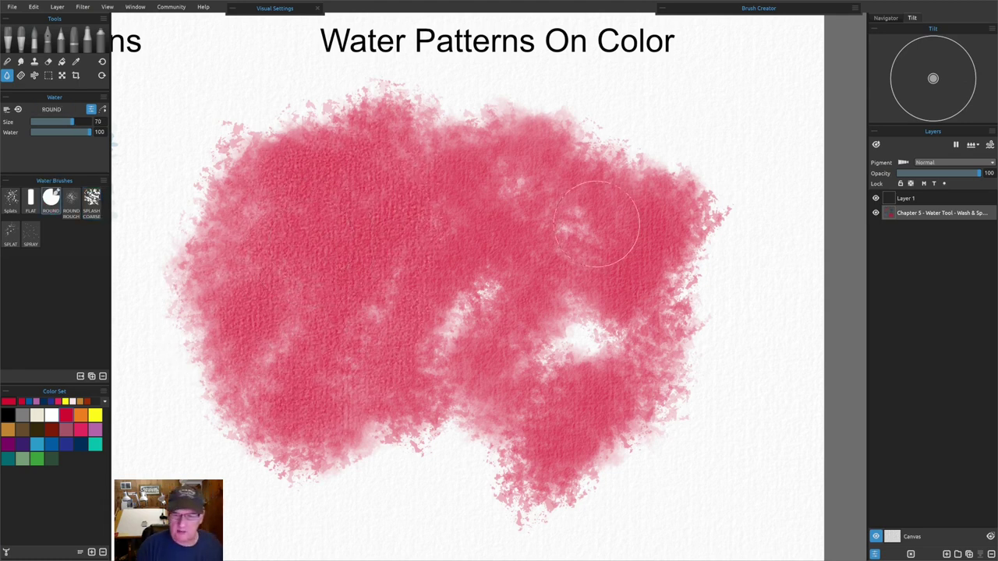
key(bracketleft)
key(bracketleft)
key(bracketleft)
key(bracketleft)
key(bracketleft)
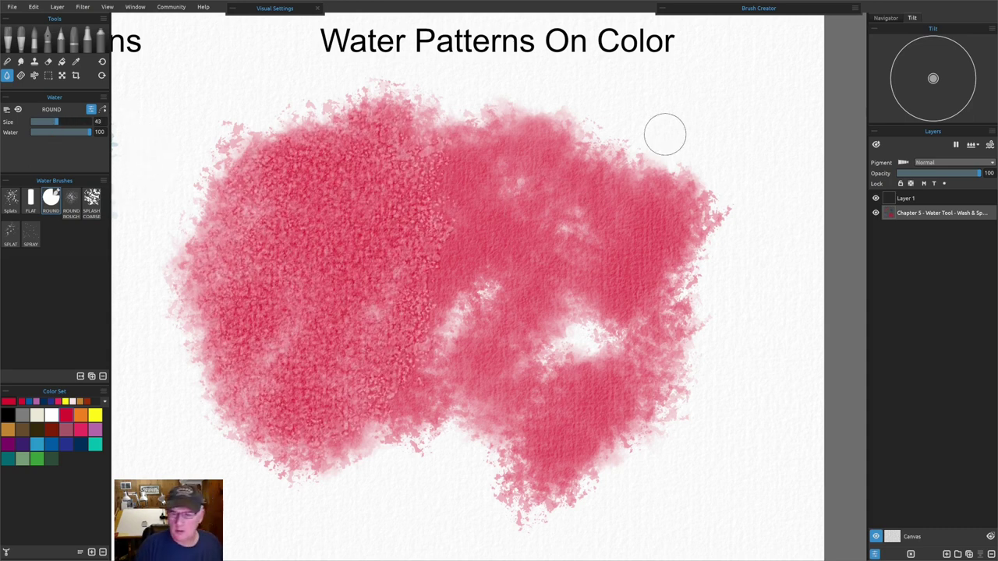
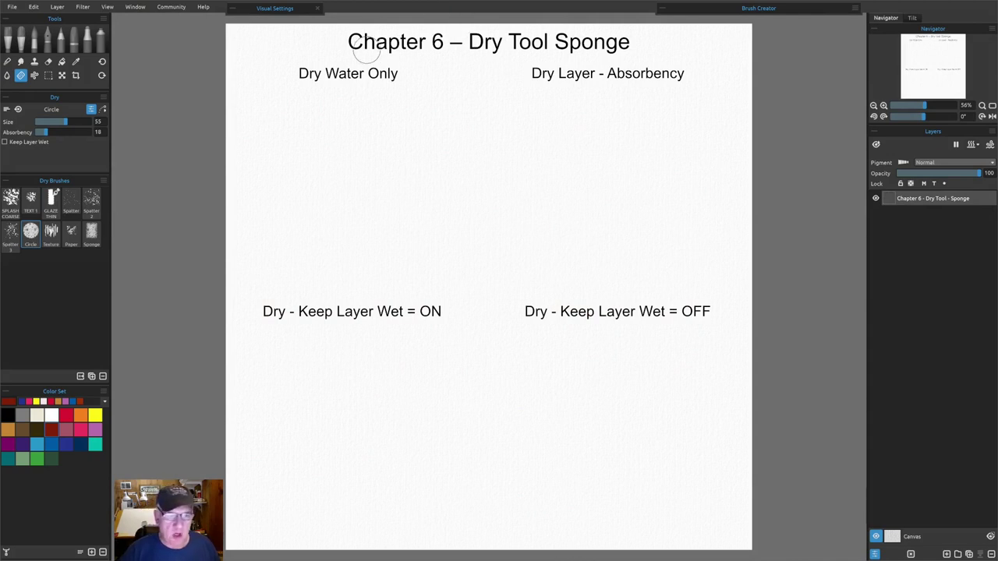
- Lay a water patch under Dry Water Only with the SPLASH COARSE water brush at size 50, and display the wet areas
scroll(268, 73, up, 3)
scroll(270, 85, up, 3)
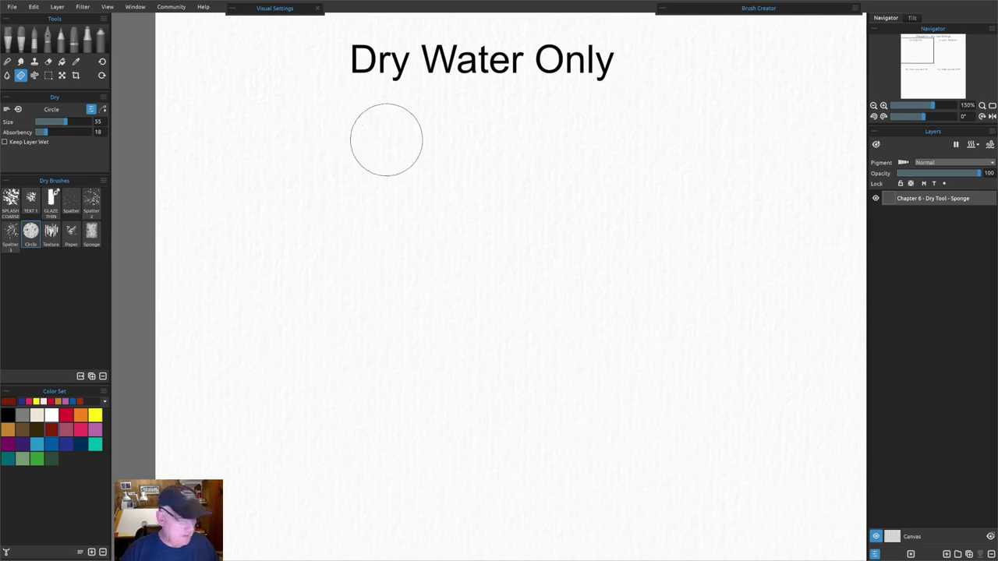
drag(430, 180, 414, 193)
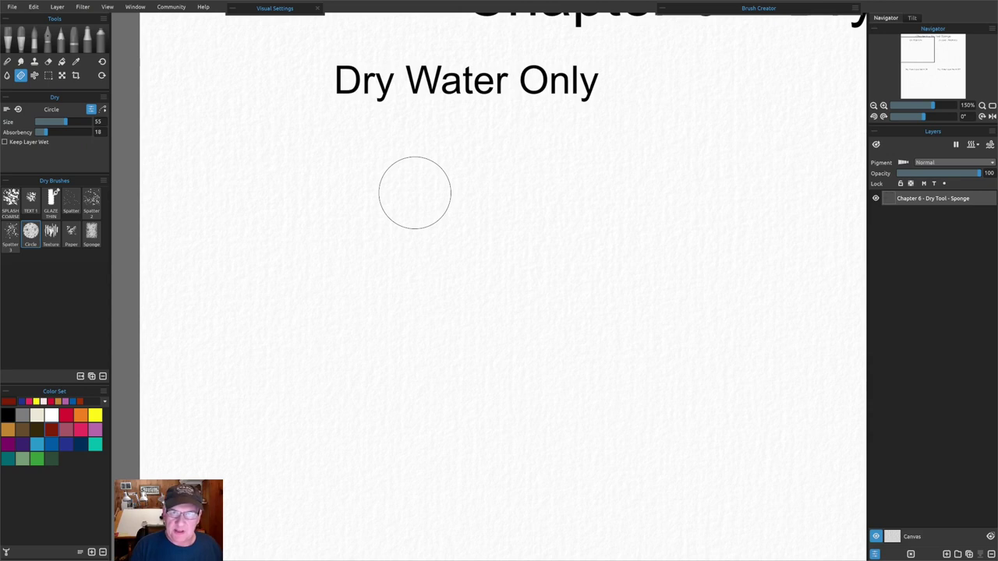
click(7, 76)
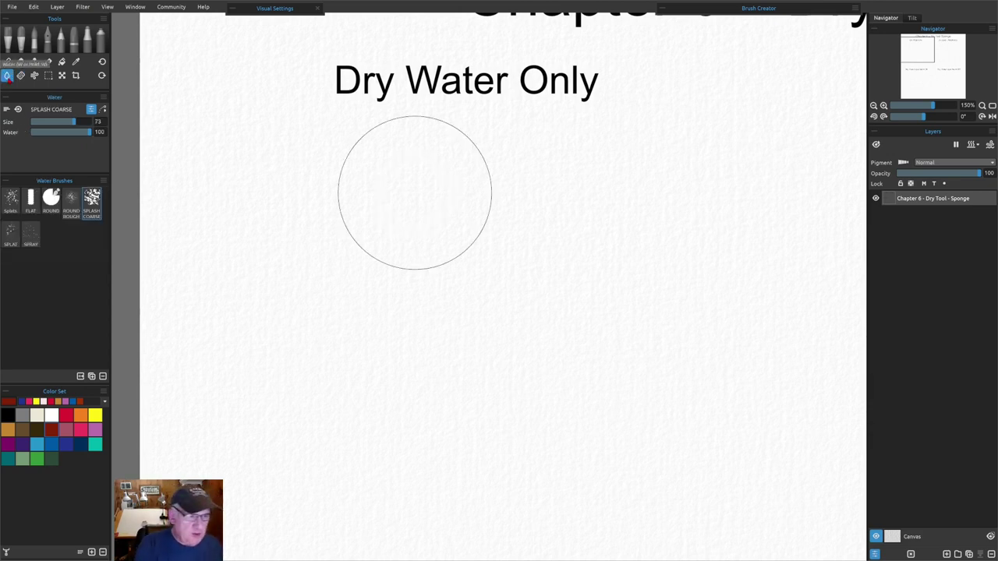
drag(71, 123, 61, 123)
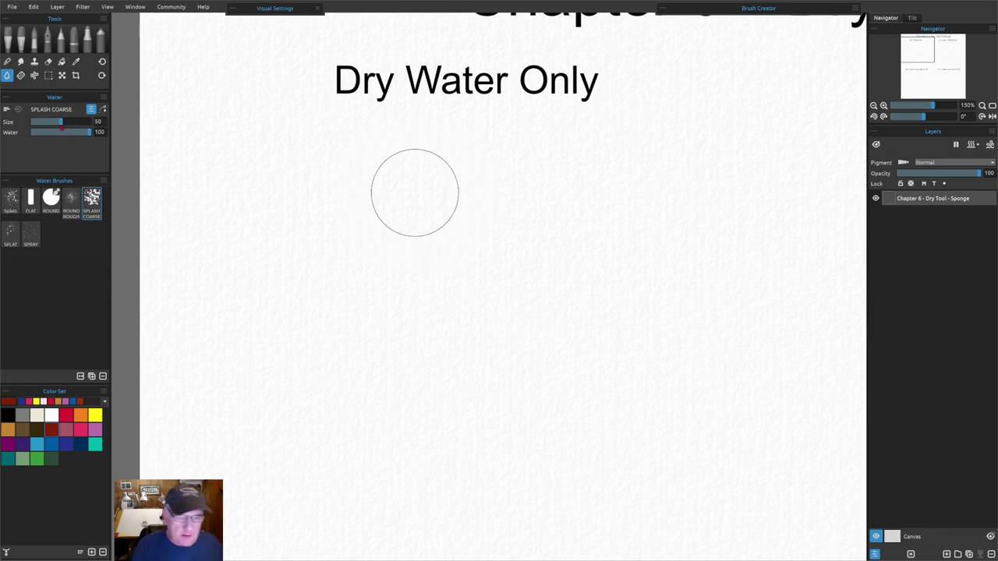
mouse_move(281, 179)
mouse_down()
mouse_move(257, 206)
mouse_move(327, 211)
mouse_move(376, 239)
mouse_move(282, 291)
mouse_move(235, 337)
mouse_move(333, 325)
mouse_move(390, 265)
mouse_move(400, 235)
mouse_up()
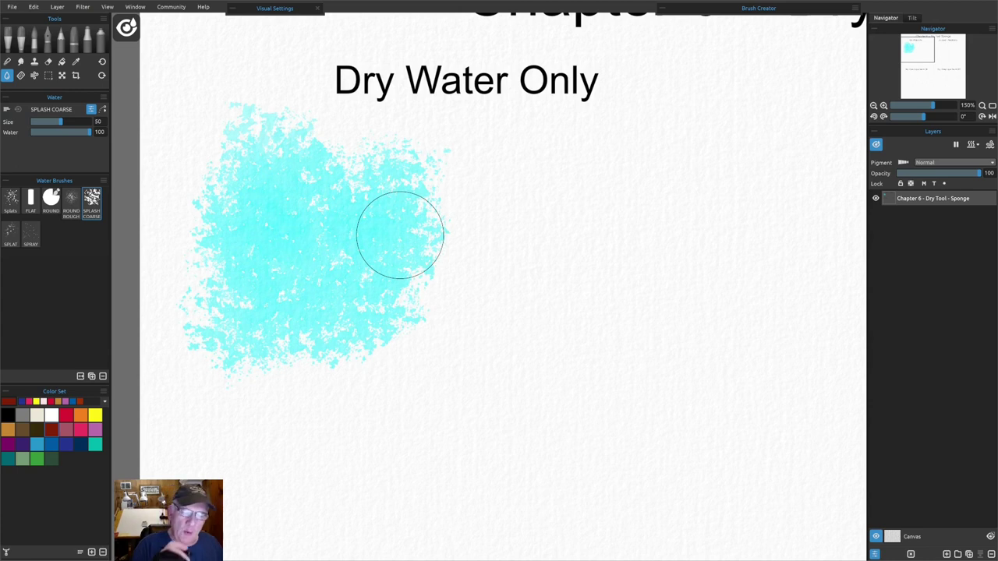
- Lift speckles out of the water patch using the Dry tool's Spatter 2 brush with absorbency 100
key(d)
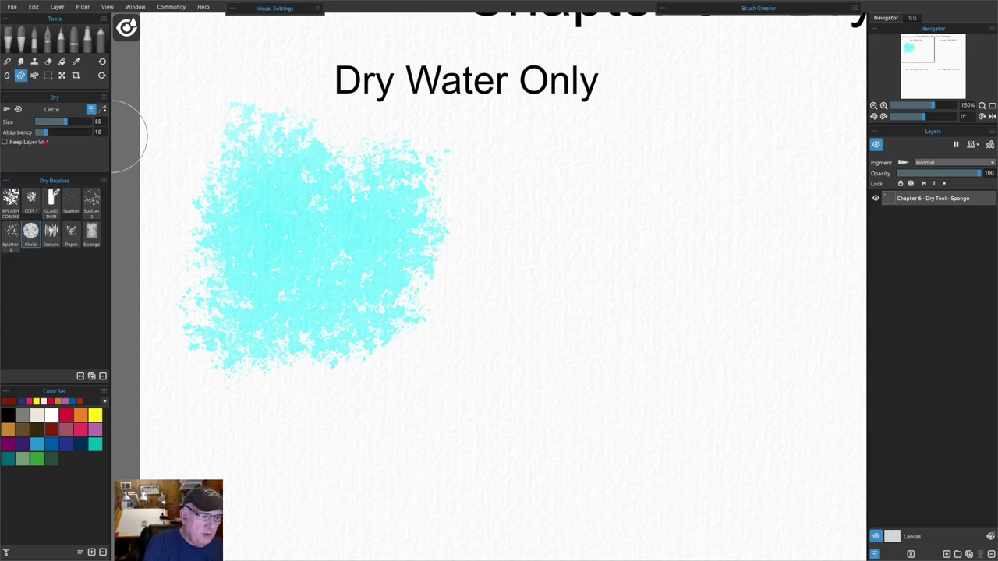
drag(43, 132, 92, 132)
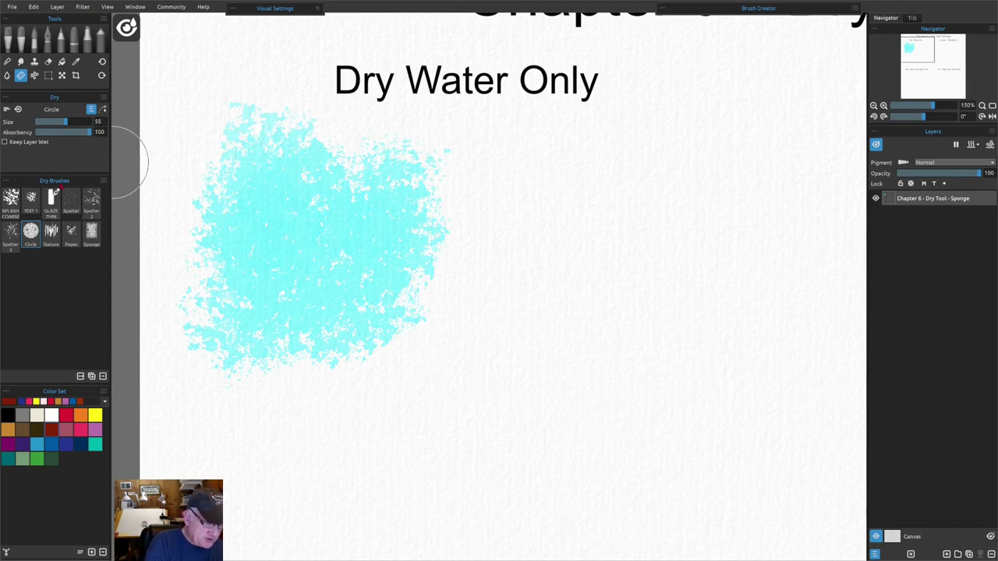
click(91, 201)
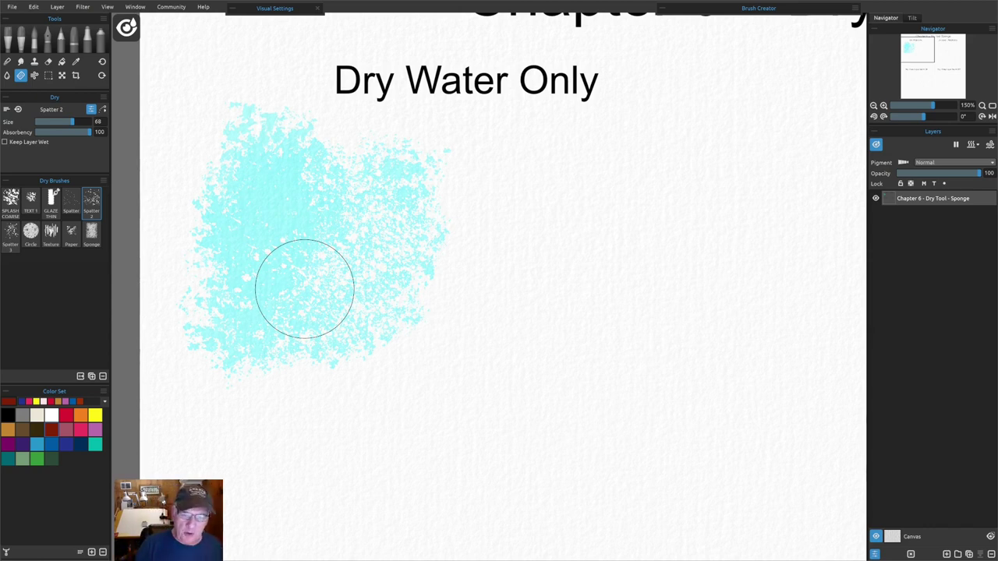
- Clear the layer and paint a broad light purple patch under Dry Water Only with the BLOOM WET watercolor brush
click(34, 42)
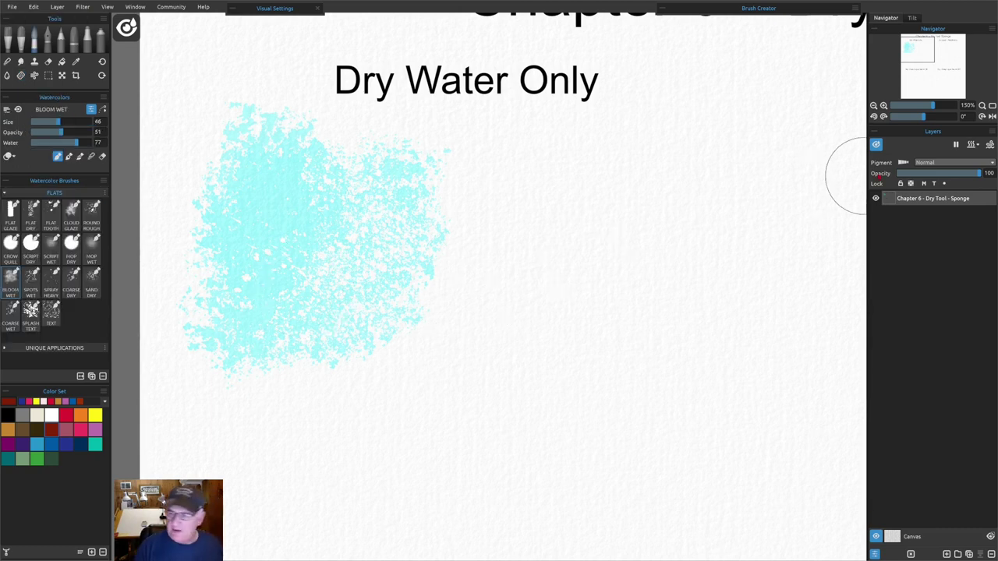
key(Delete)
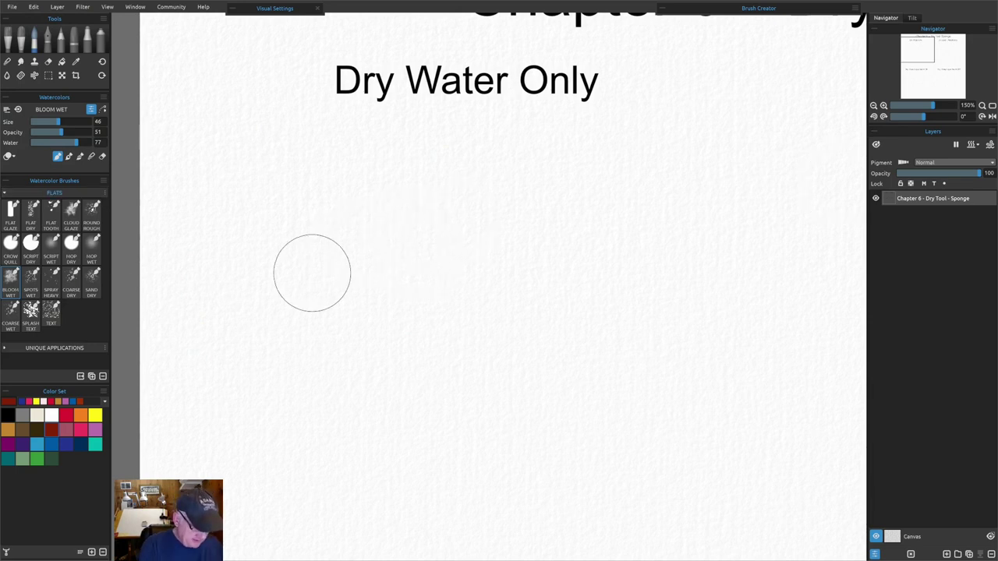
click(95, 431)
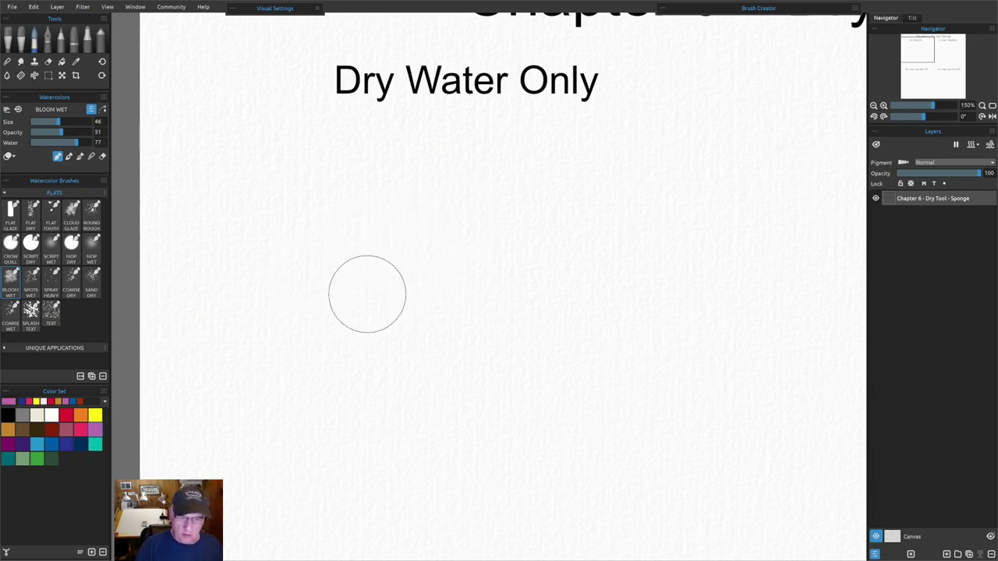
mouse_move(333, 262)
mouse_down()
mouse_move(367, 209)
mouse_move(450, 241)
mouse_move(484, 187)
mouse_move(577, 307)
mouse_move(279, 330)
mouse_move(553, 289)
mouse_move(504, 195)
mouse_move(536, 401)
mouse_move(535, 348)
mouse_up()
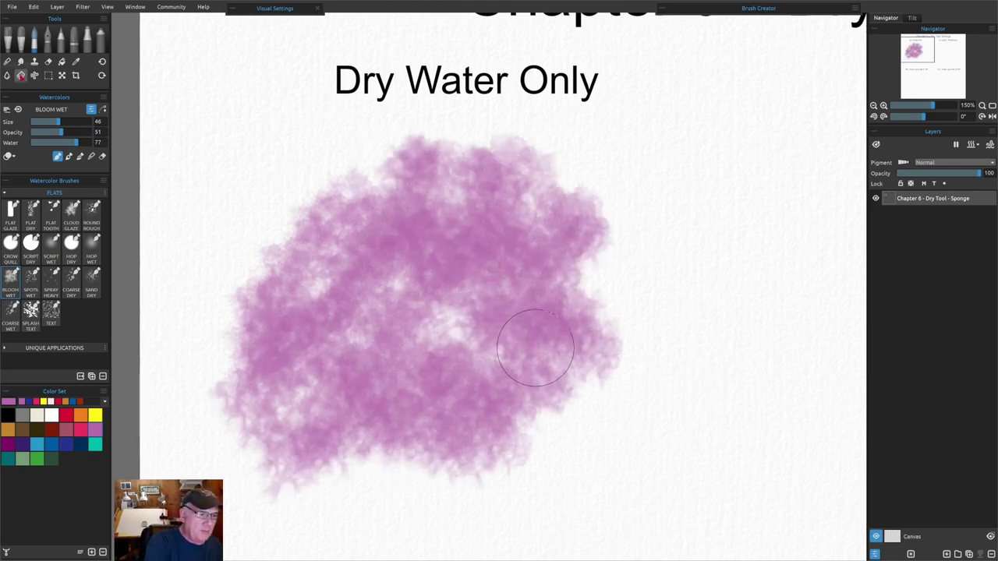
- Dry diagonal strips across the light purple patch with the Dry tool's Circle brush, check the wet areas, and lift speckles with Spatter 2
click(20, 75)
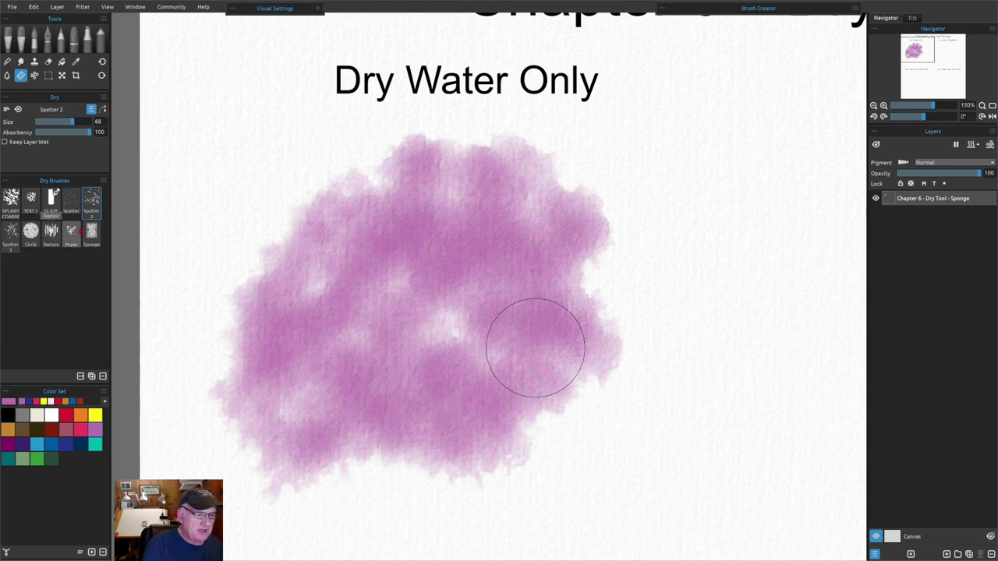
click(31, 231)
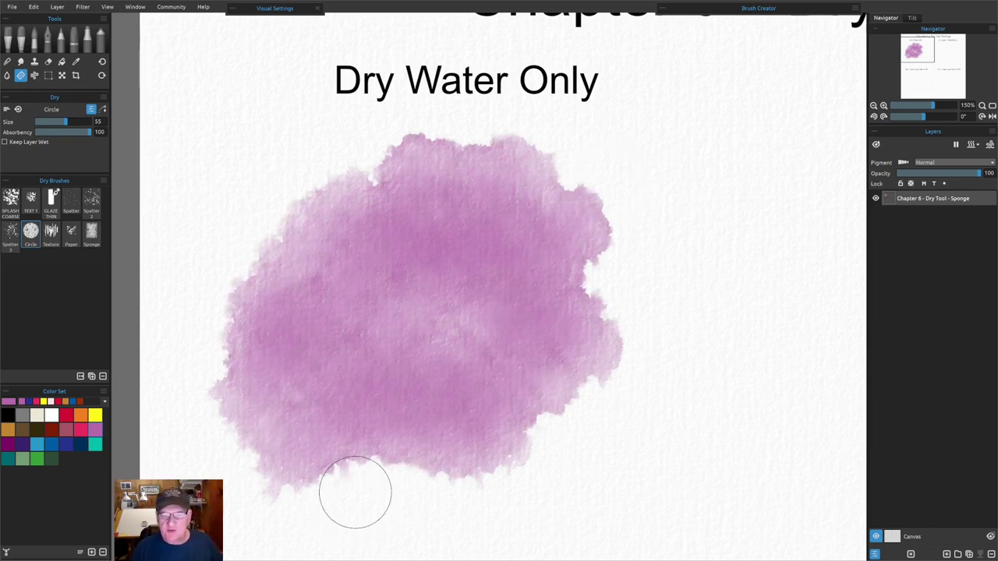
key(ctrl+y)
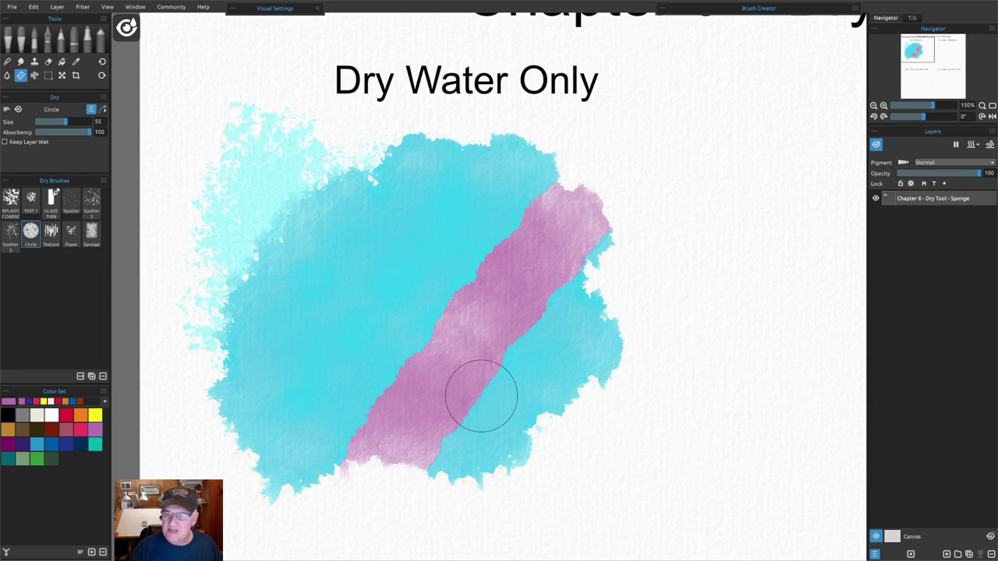
key(ctrl+z)
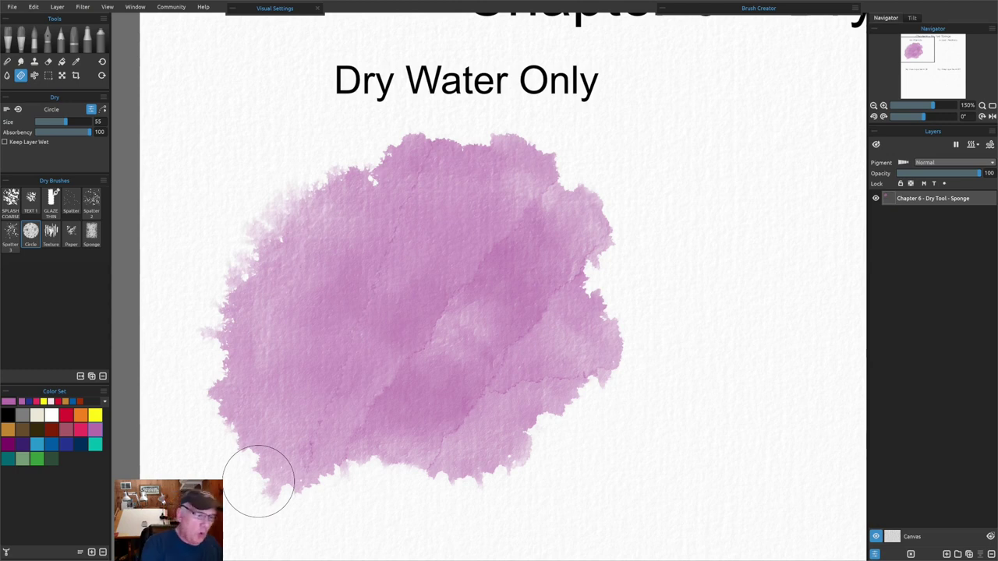
click(92, 204)
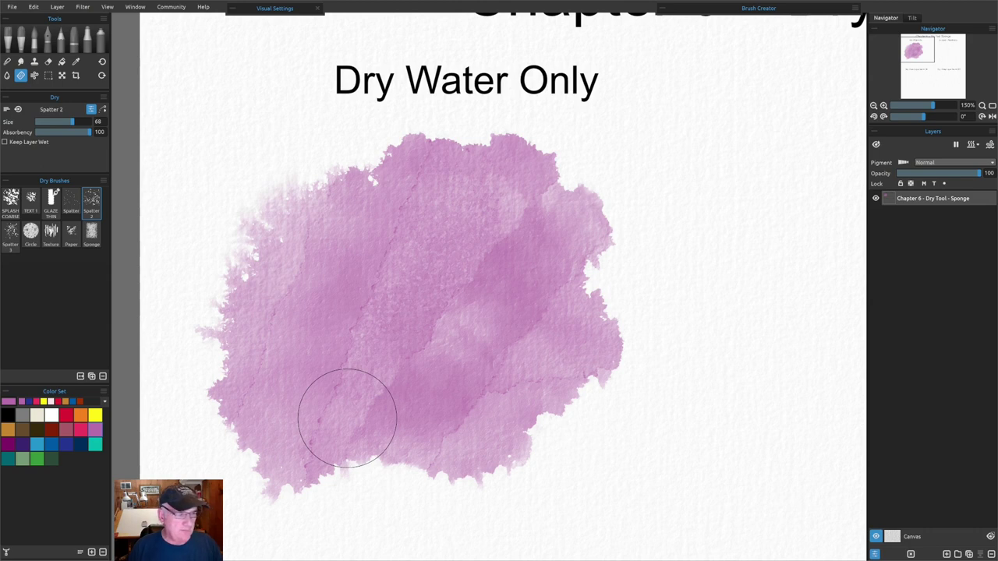
- Paint a large dark blue patch under Dry Layer - Absorbency with the BLOOM WET watercolor brush at size 80 and water 100
key(ctrl+0)
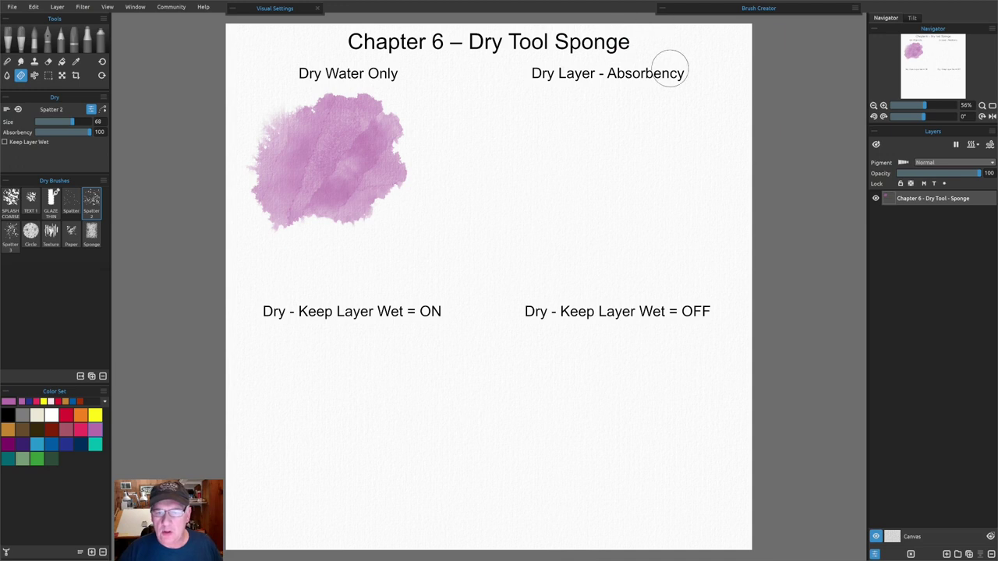
scroll(649, 127, up, 2)
scroll(649, 127, up, 2)
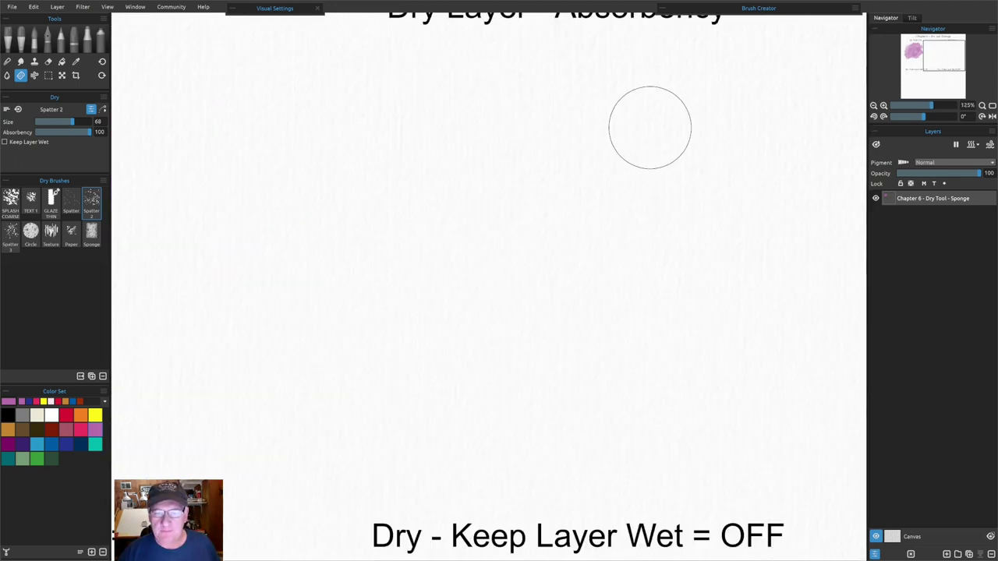
mouse_move(684, 140)
mouse_down()
mouse_move(593, 196)
mouse_move(591, 187)
mouse_up()
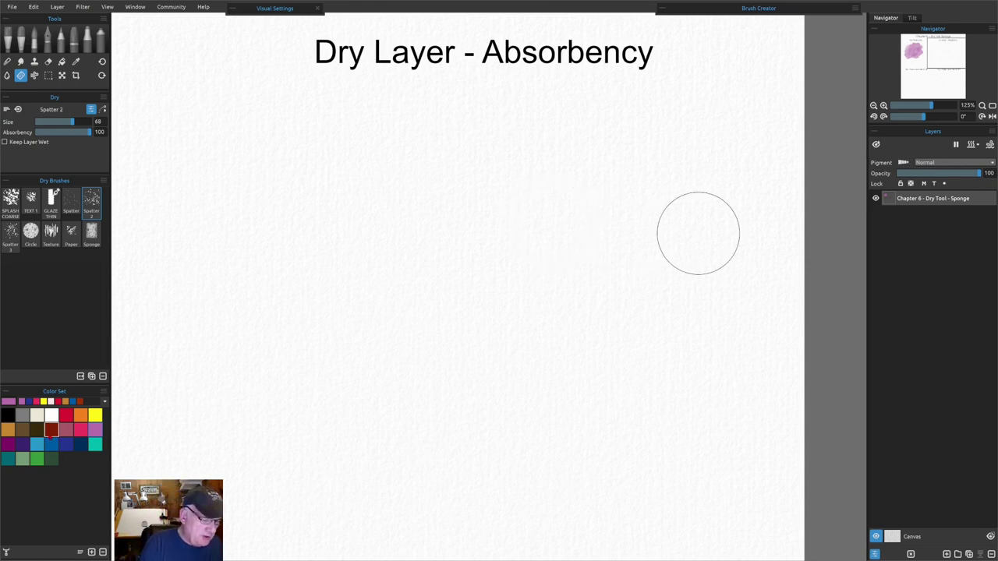
key(b)
click(66, 444)
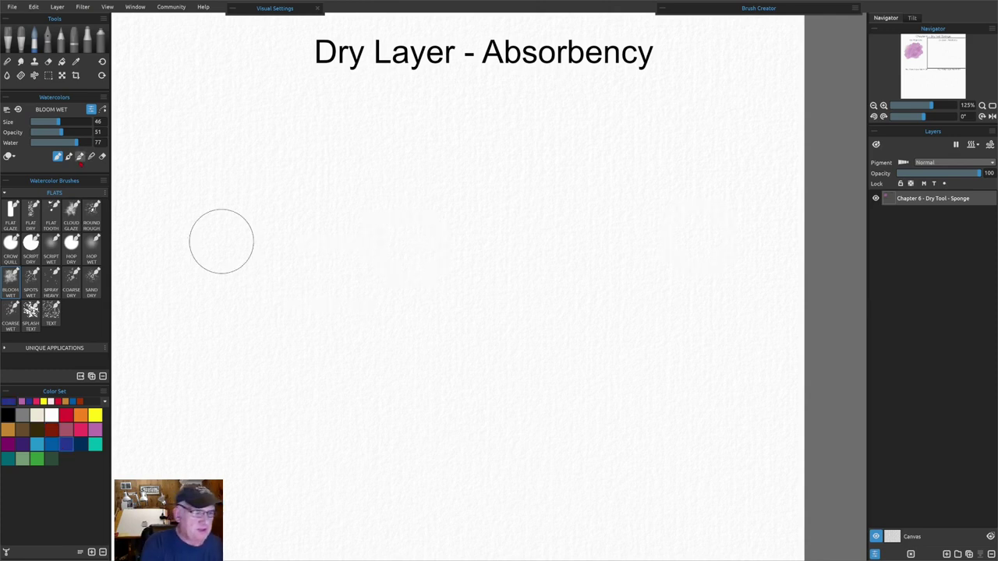
key(bracketright)
key(bracketright)
key(bracketright)
key(bracketright)
key(bracketright)
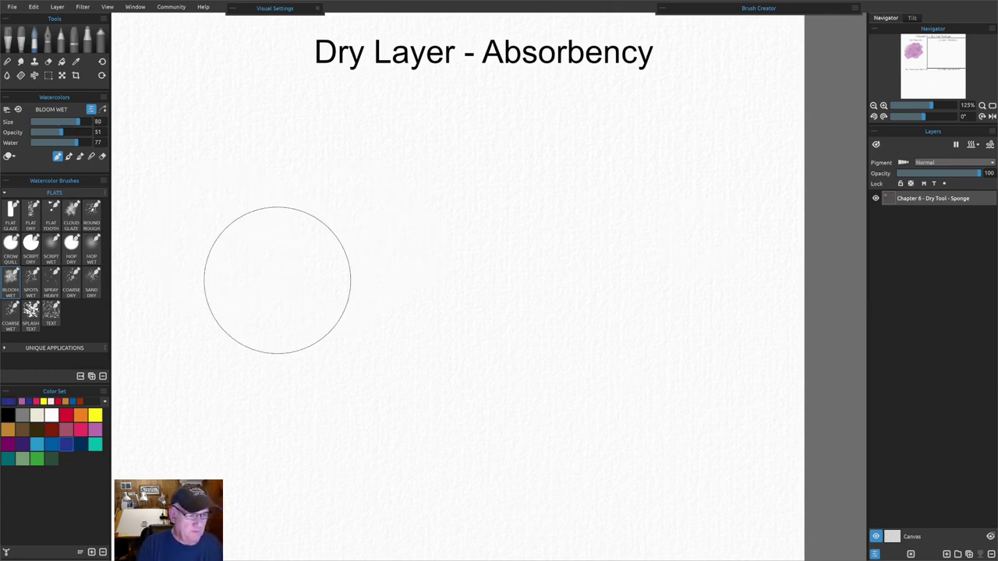
drag(75, 142, 92, 143)
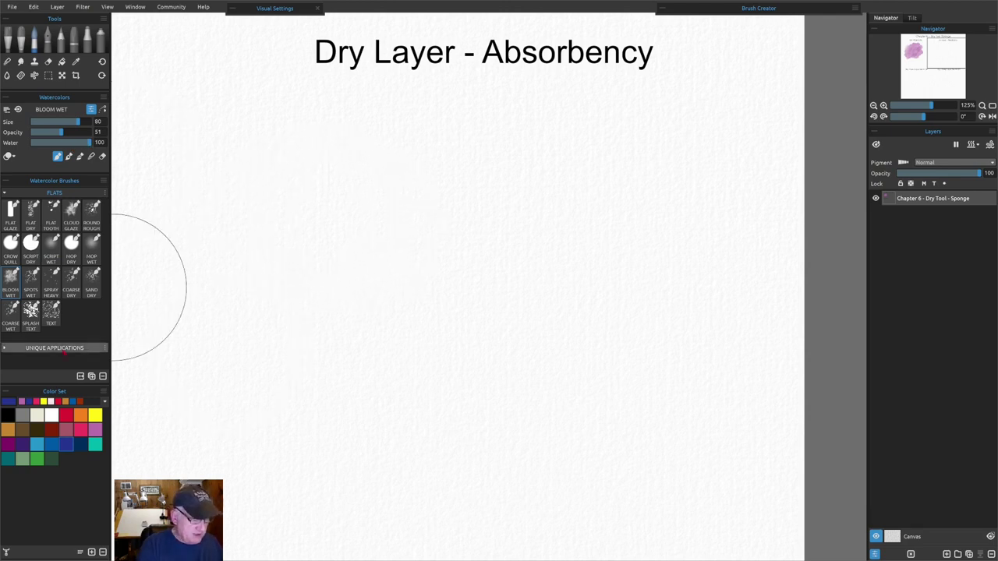
mouse_move(327, 188)
mouse_down()
mouse_move(278, 340)
mouse_move(374, 233)
mouse_move(538, 250)
mouse_move(606, 307)
mouse_move(465, 417)
mouse_move(617, 149)
mouse_move(618, 414)
mouse_move(453, 371)
mouse_move(364, 183)
mouse_move(261, 190)
mouse_move(262, 300)
mouse_up()
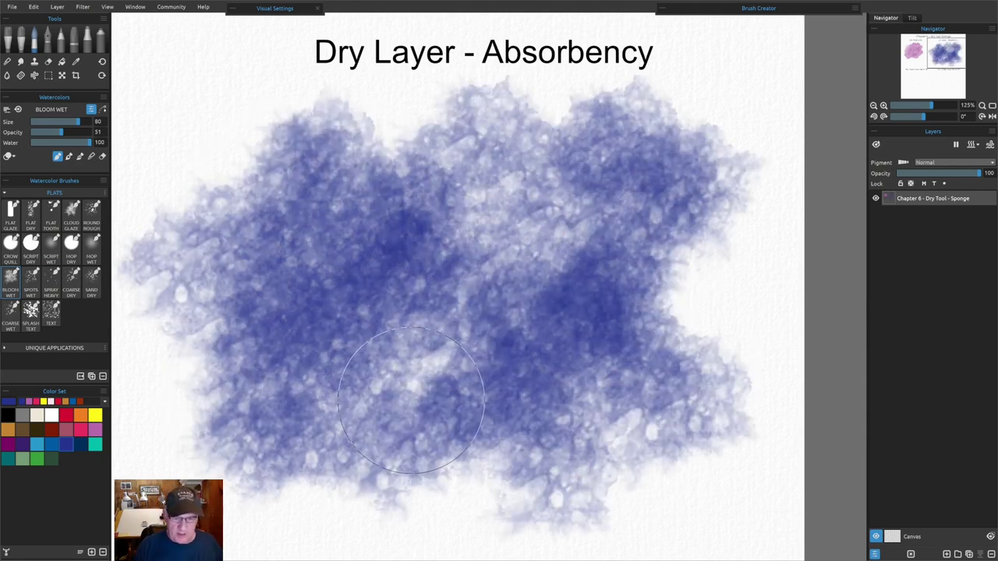
- Dry speckles with Spatter 2 at absorbency 100 on the blue patch's left half and 16 on its right half, and display the wet areas
key(d)
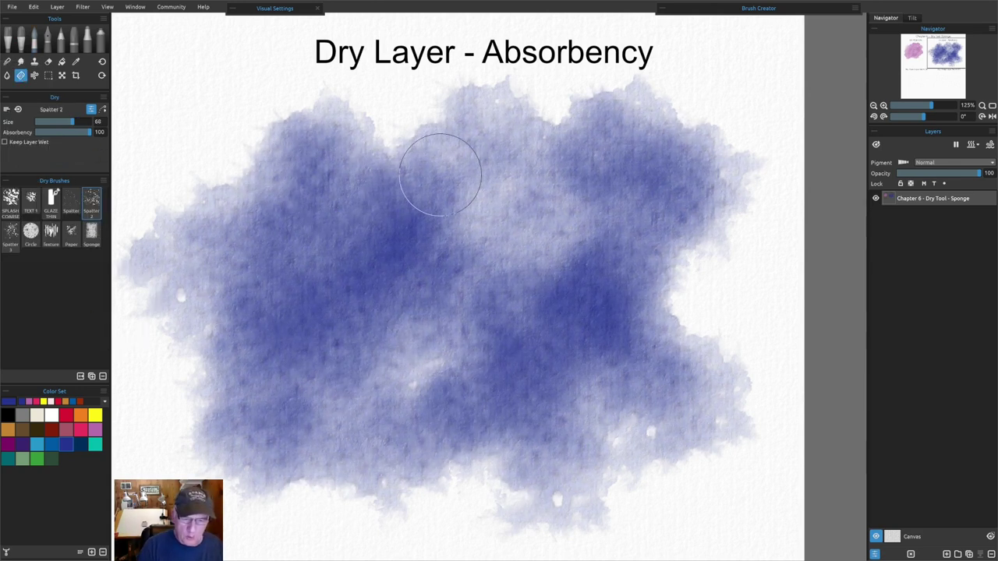
drag(78, 138, 42, 143)
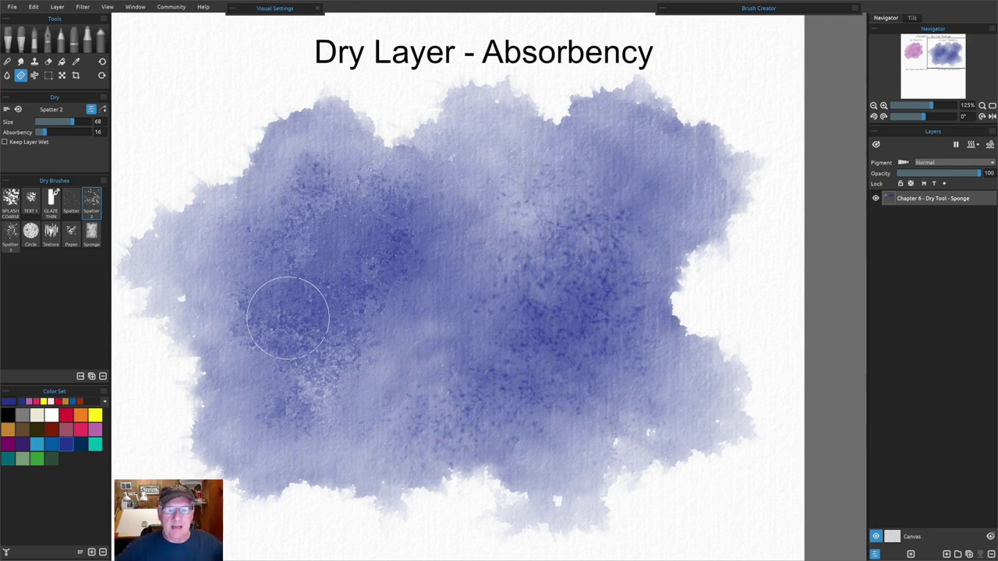
mouse_move(569, 296)
mouse_down()
mouse_move(567, 234)
mouse_move(557, 287)
mouse_move(575, 267)
mouse_up()
click(876, 145)
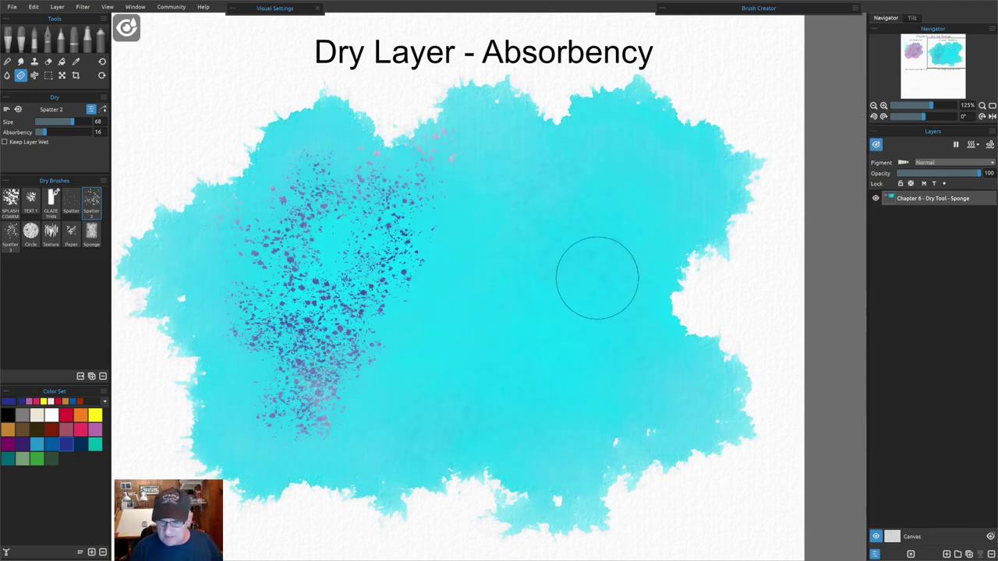
- Add Spatter 2 speckles to the blue patch's right half at absorbency 33 and left half at absorbency 100, and hide the wet areas
click(53, 132)
mouse_move(588, 207)
mouse_down()
mouse_move(491, 263)
mouse_move(533, 337)
mouse_move(457, 426)
mouse_move(447, 317)
mouse_move(494, 443)
mouse_move(553, 354)
mouse_move(607, 188)
mouse_move(590, 399)
mouse_move(646, 388)
mouse_up()
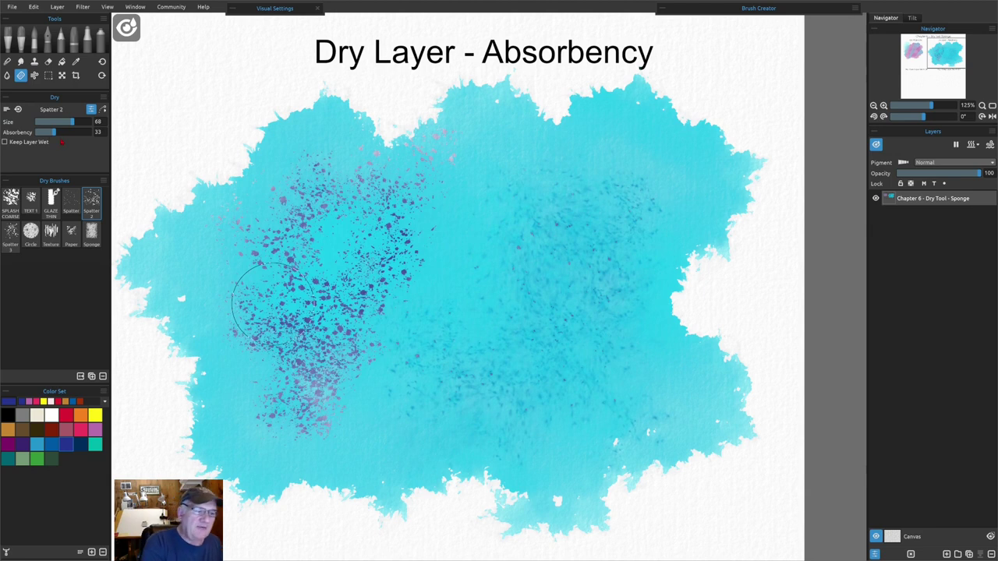
mouse_move(273, 300)
mouse_down()
mouse_move(343, 225)
mouse_move(242, 255)
mouse_move(271, 326)
mouse_move(246, 374)
mouse_move(399, 188)
mouse_move(402, 327)
mouse_move(301, 457)
mouse_up()
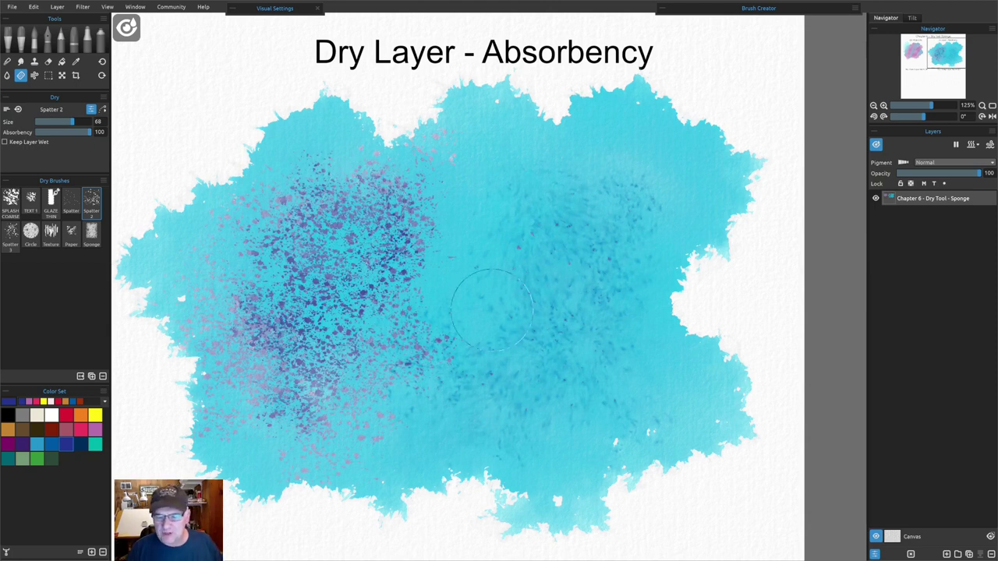
click(876, 144)
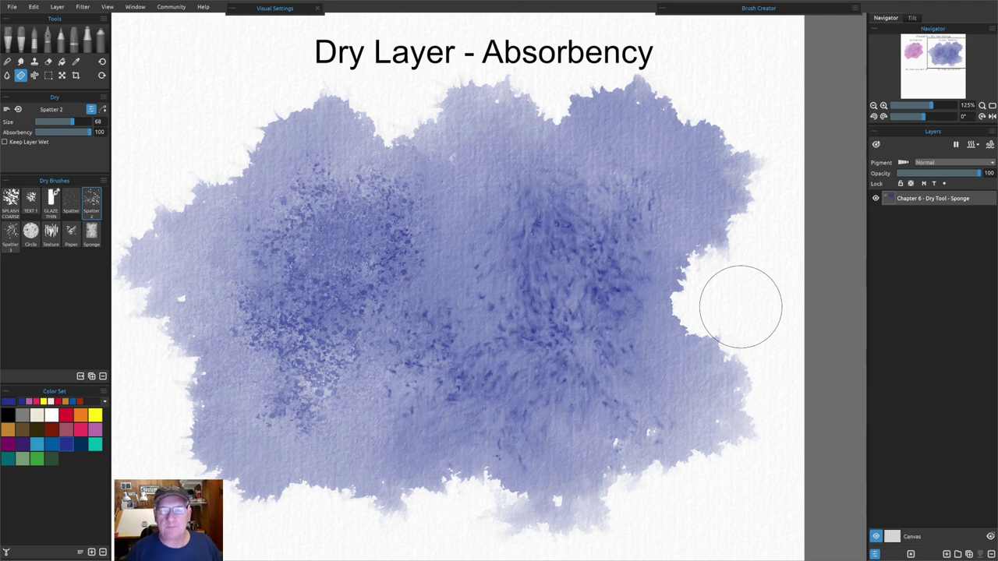
- Paint a light purple patch under Dry - Keep Layer Wet = ON with the BLOOM WET brush at size 80 and water 73
key(ctrl+0)
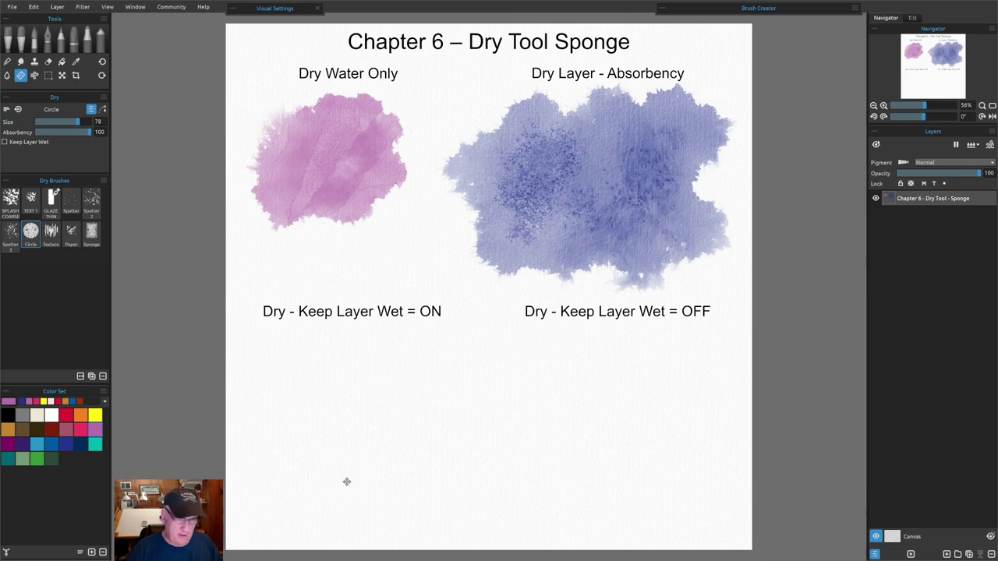
drag(345, 481, 385, 356)
scroll(387, 353, up, 5)
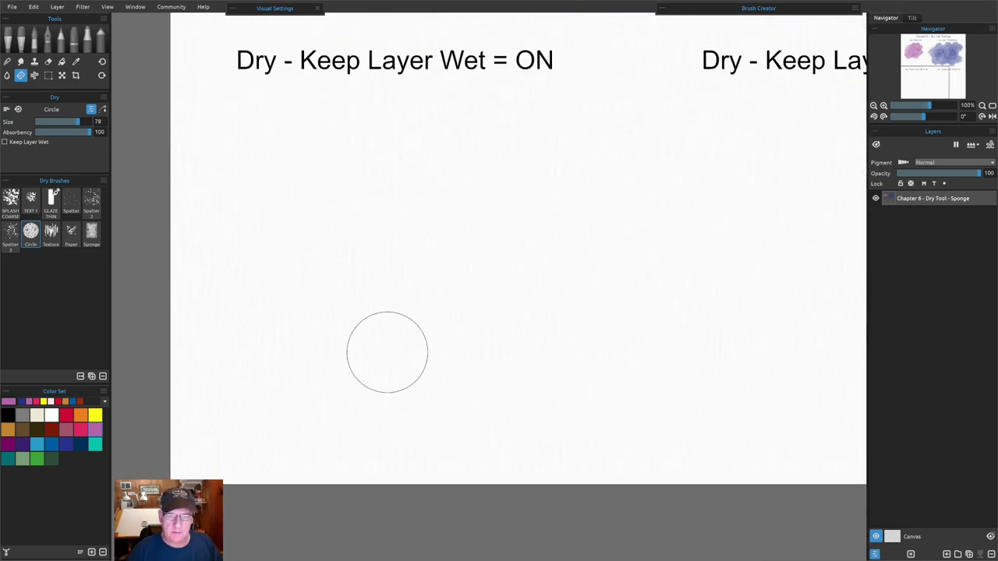
scroll(387, 353, up, 1)
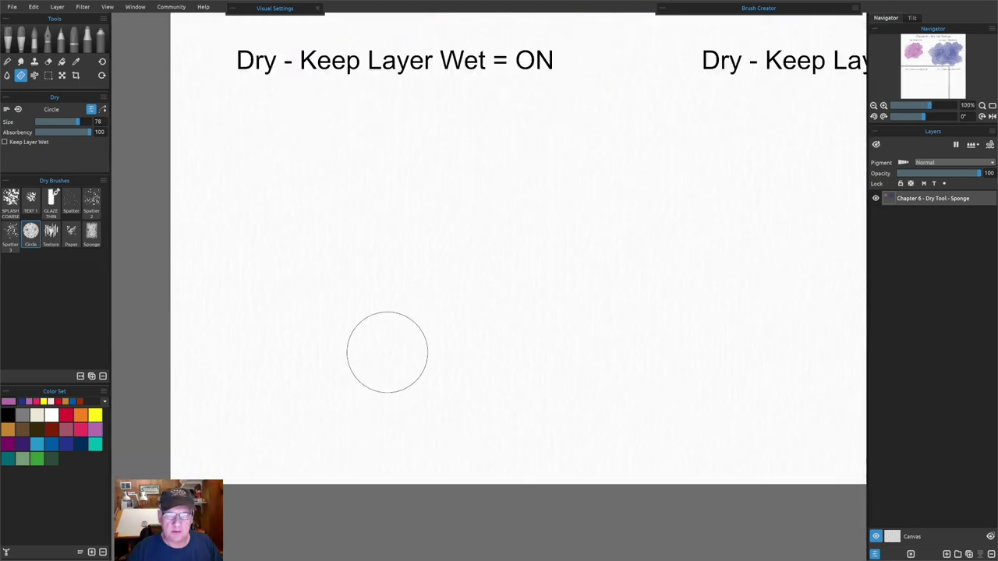
drag(377, 347, 394, 396)
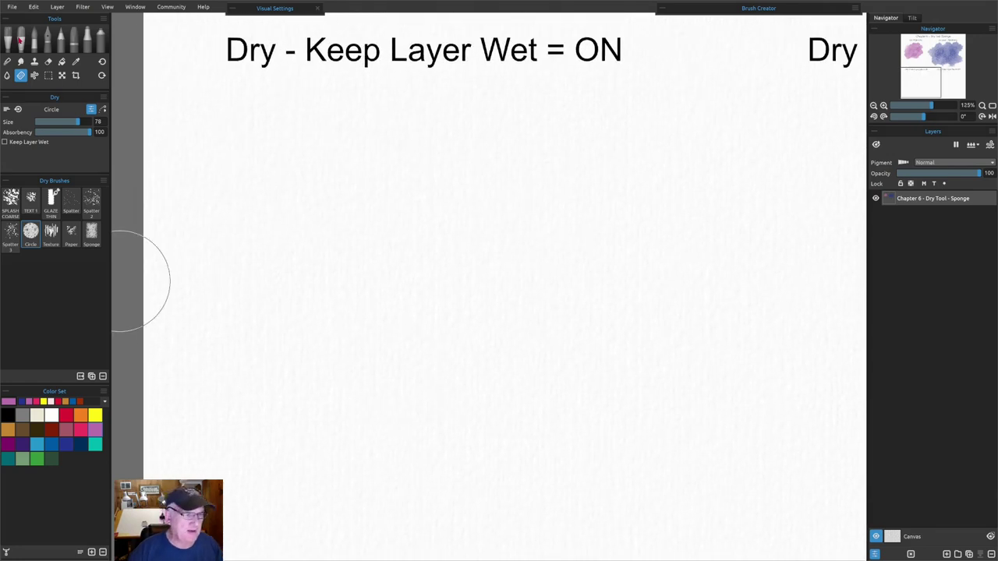
click(21, 35)
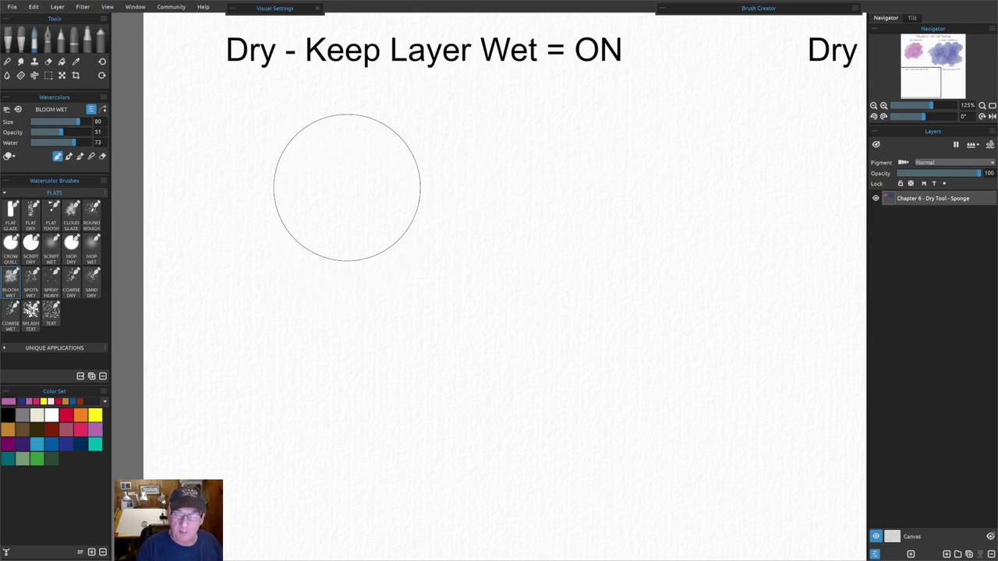
mouse_move(290, 169)
mouse_down()
mouse_move(314, 314)
mouse_move(523, 341)
mouse_move(597, 195)
mouse_move(564, 328)
mouse_up()
- Enable Keep Layer Wet, dry a diagonal strip through this patch with the Circle brush at absorbency 100, and check the wet areas
key(d)
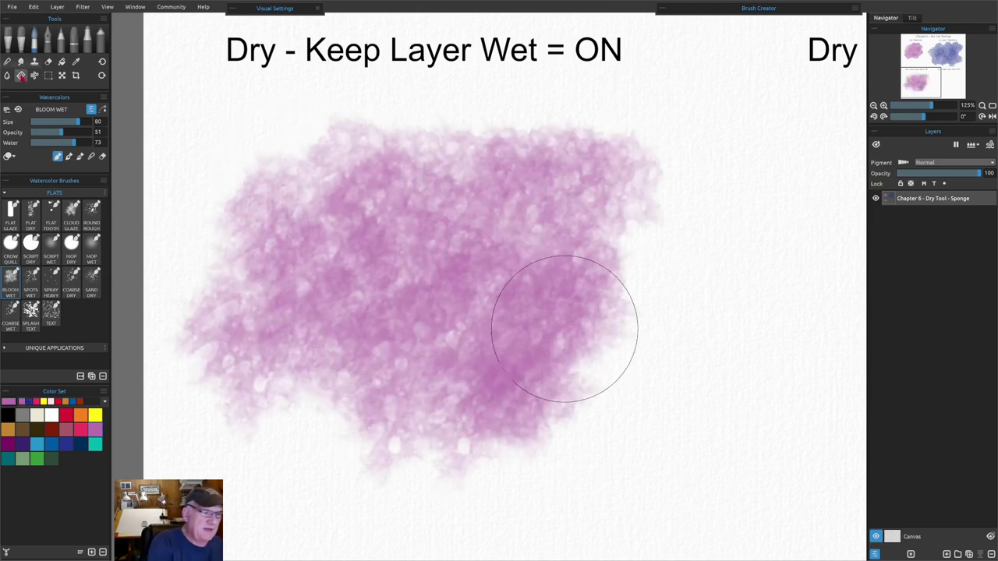
click(4, 142)
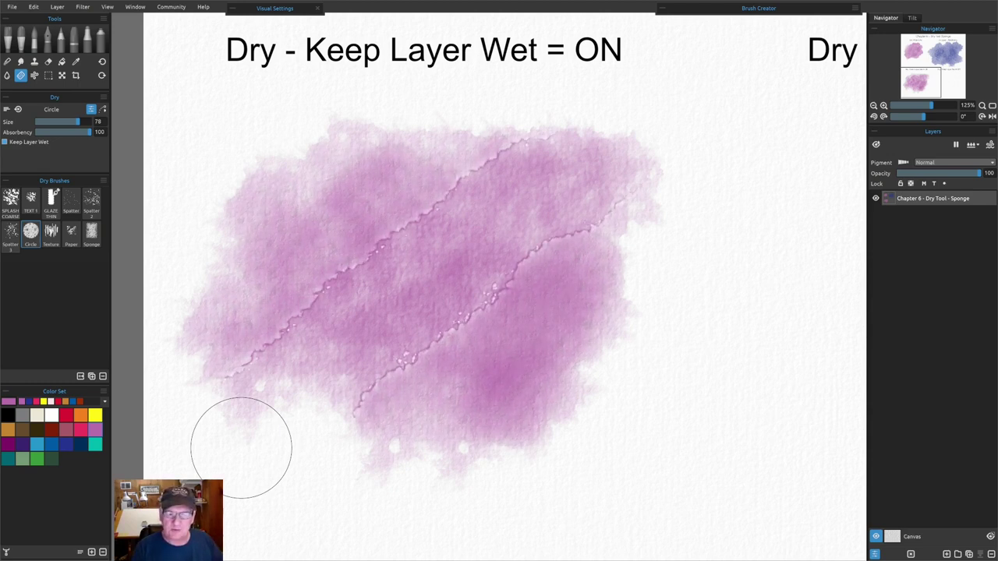
click(875, 145)
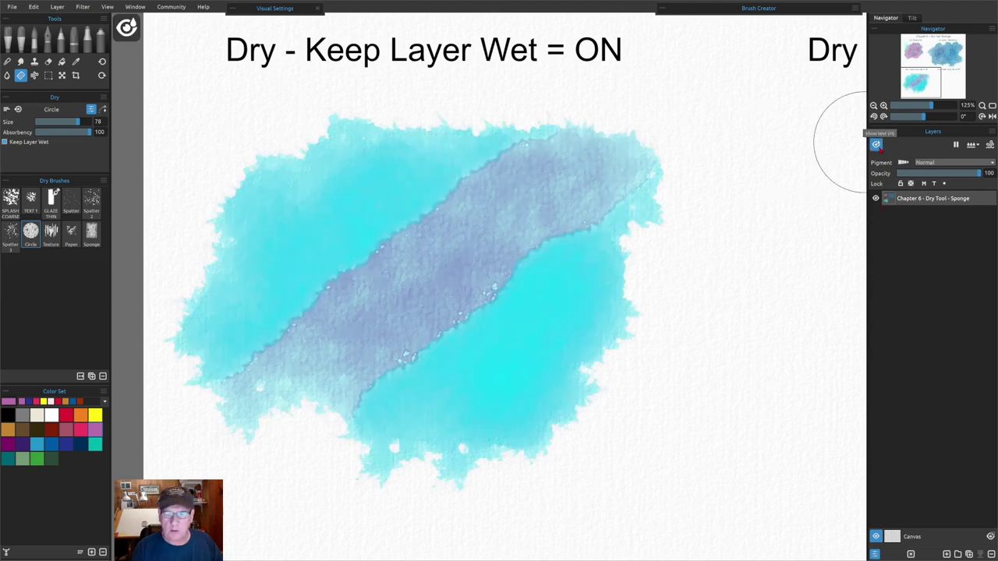
click(874, 144)
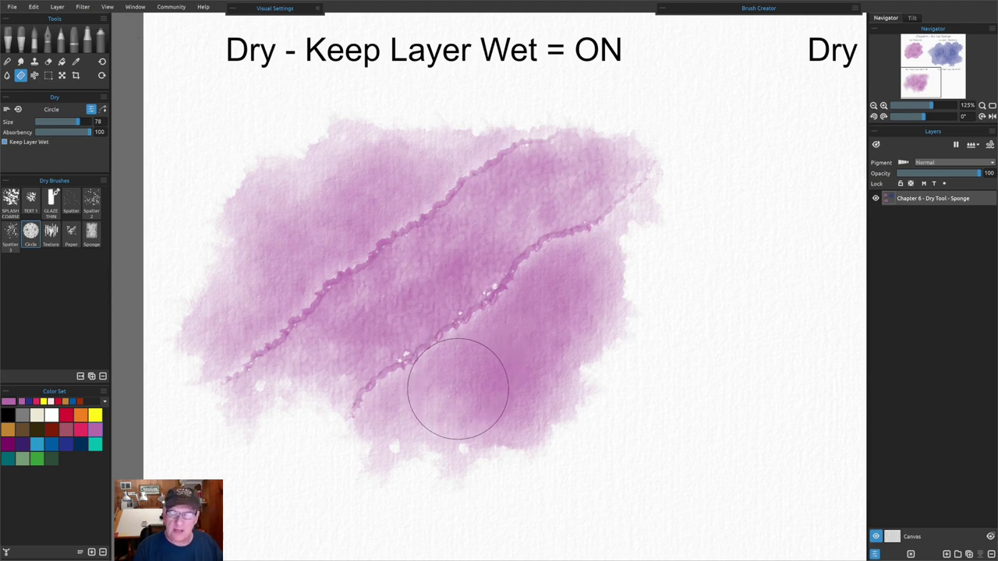
key(w)
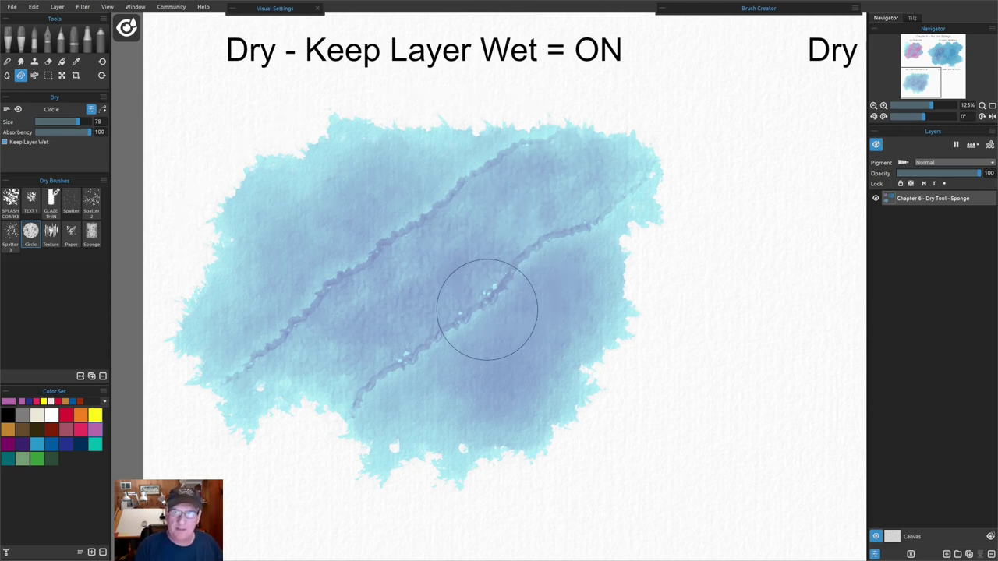
- Paint a light purple patch under Dry - Keep Layer Wet = OFF with the BLOOM WET watercolor brush at size 80
drag(687, 356, 286, 354)
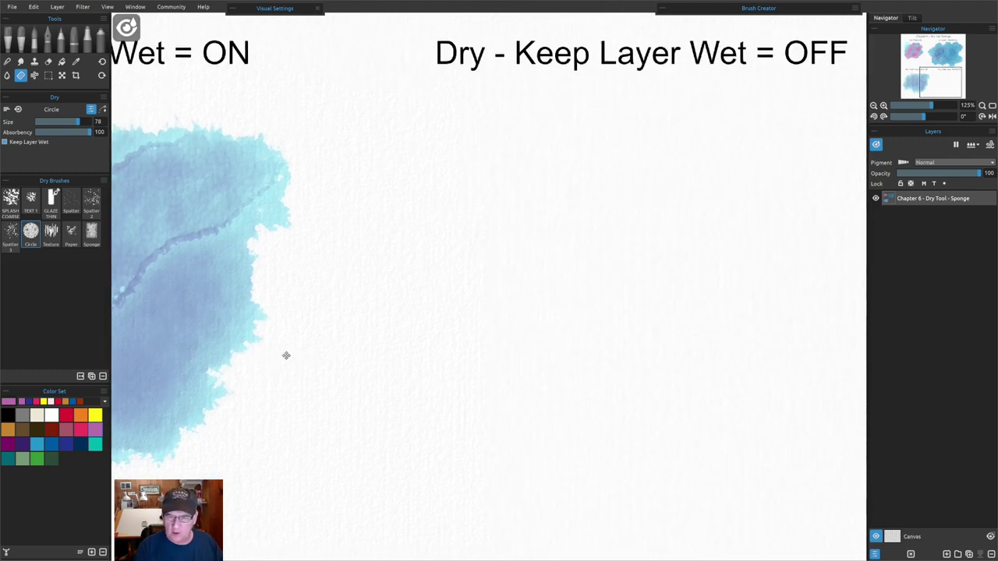
drag(564, 334, 513, 339)
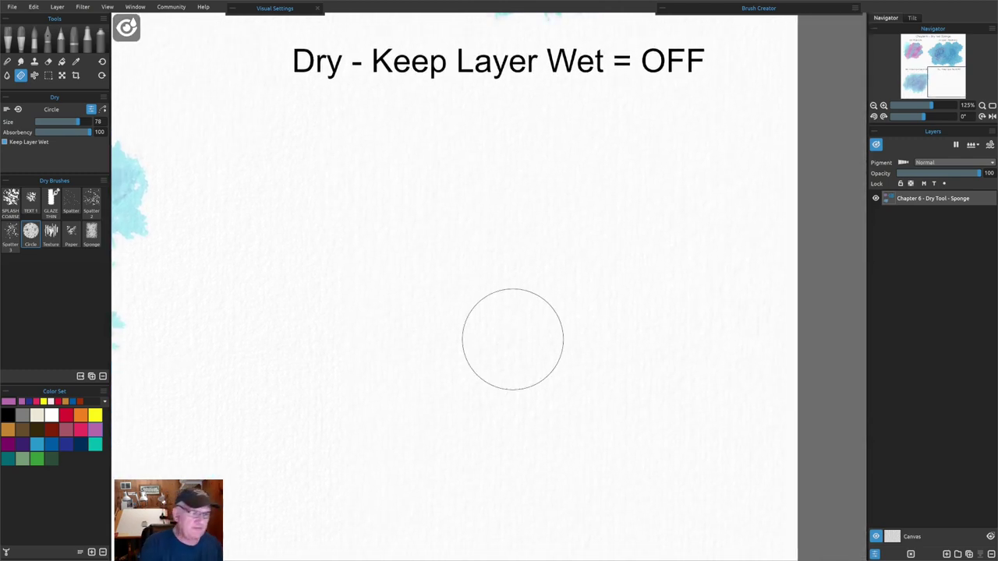
key(b)
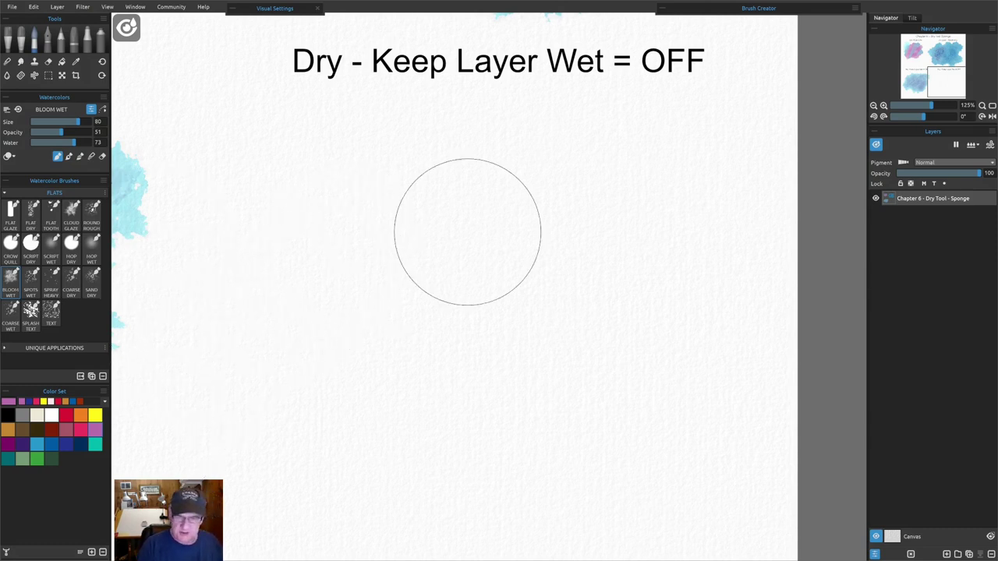
mouse_move(383, 178)
mouse_down()
mouse_move(446, 192)
mouse_move(436, 383)
mouse_move(639, 191)
mouse_move(538, 464)
mouse_move(551, 238)
mouse_up()
- Disable Keep Layer Wet, dry a diagonal strip through the new patch with the Circle brush, and compare it with wet areas hidden and displayed
key(w)
key(d)
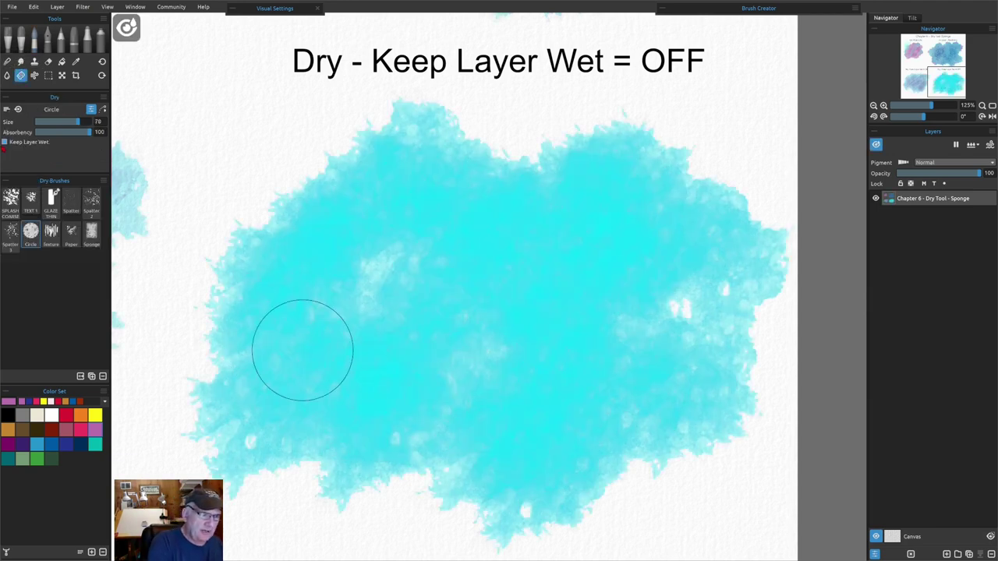
drag(680, 163, 253, 492)
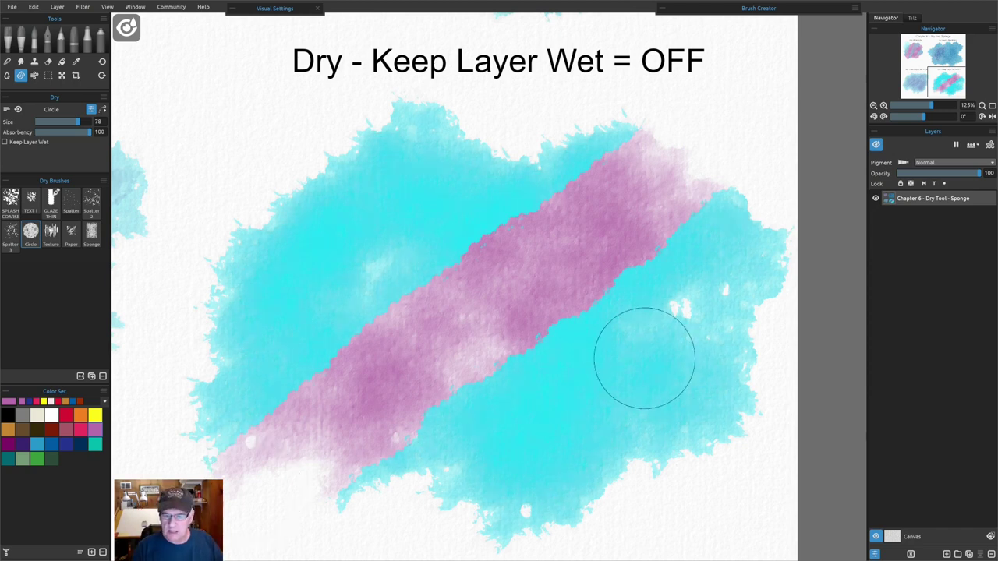
click(876, 144)
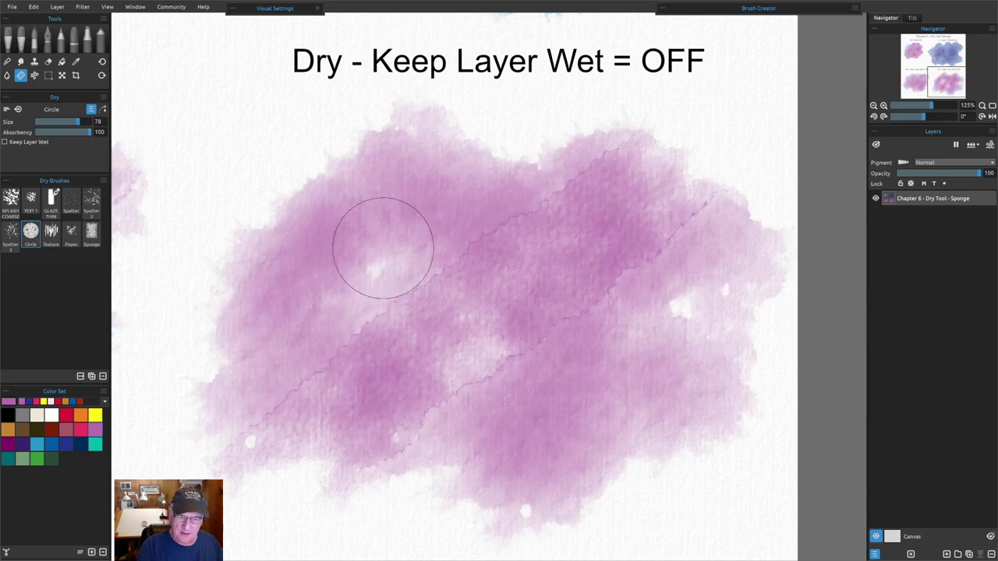
click(875, 145)
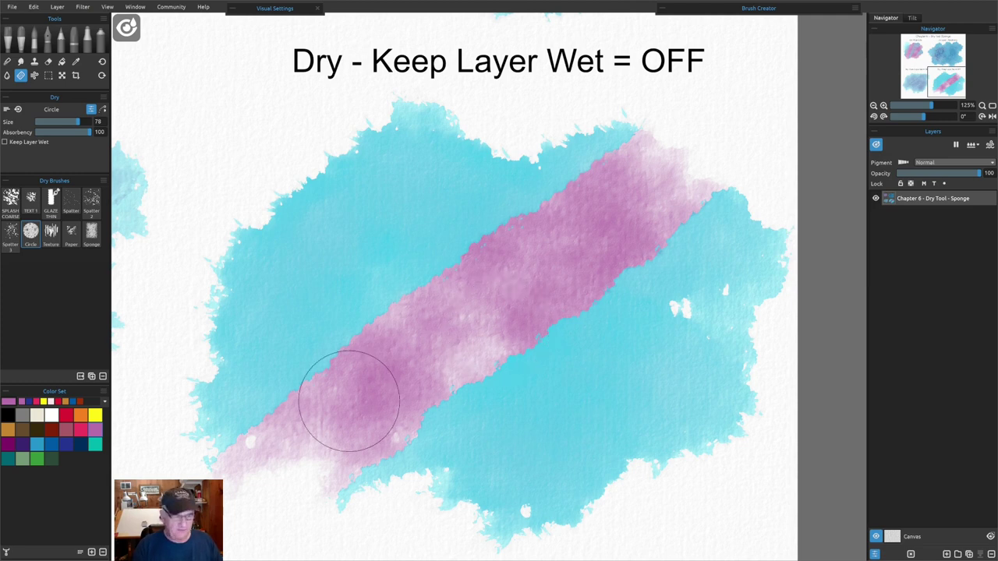
- Paint a wet blue diagonal band across the dried strip of the Dry - Keep Layer Wet = OFF patch with the BLOOM WET brush
drag(347, 367, 353, 369)
drag(577, 354, 689, 358)
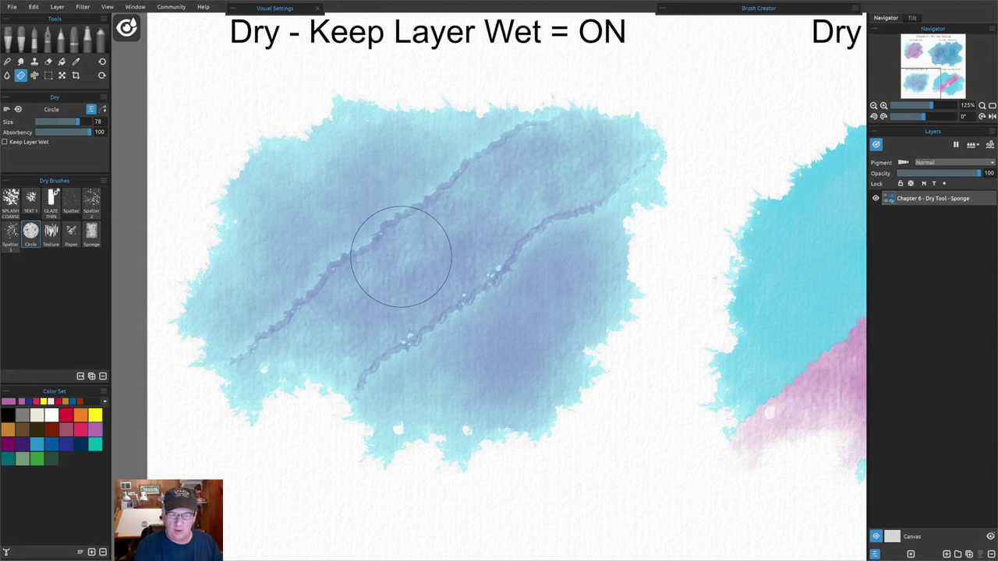
drag(679, 390, 241, 367)
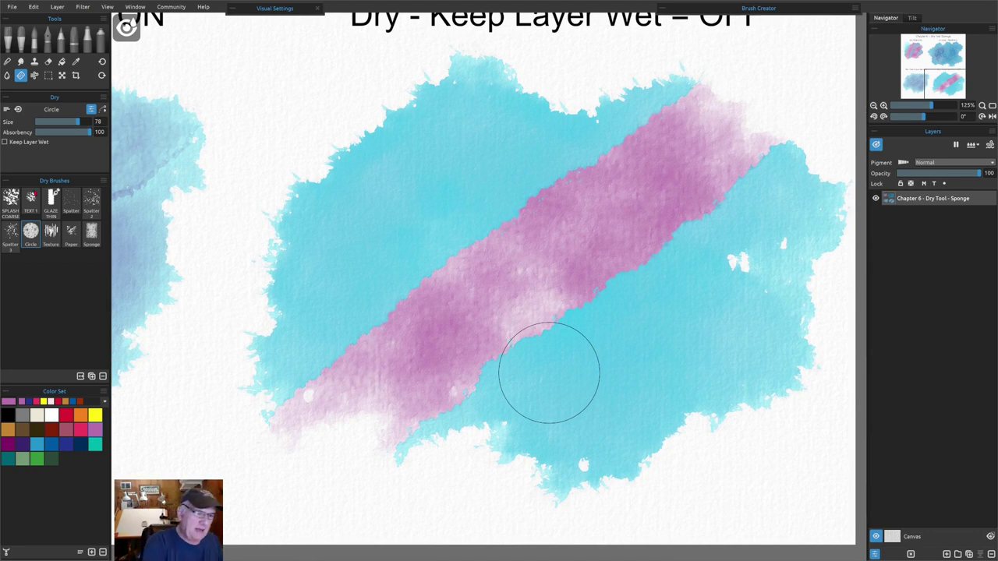
key(shift+w)
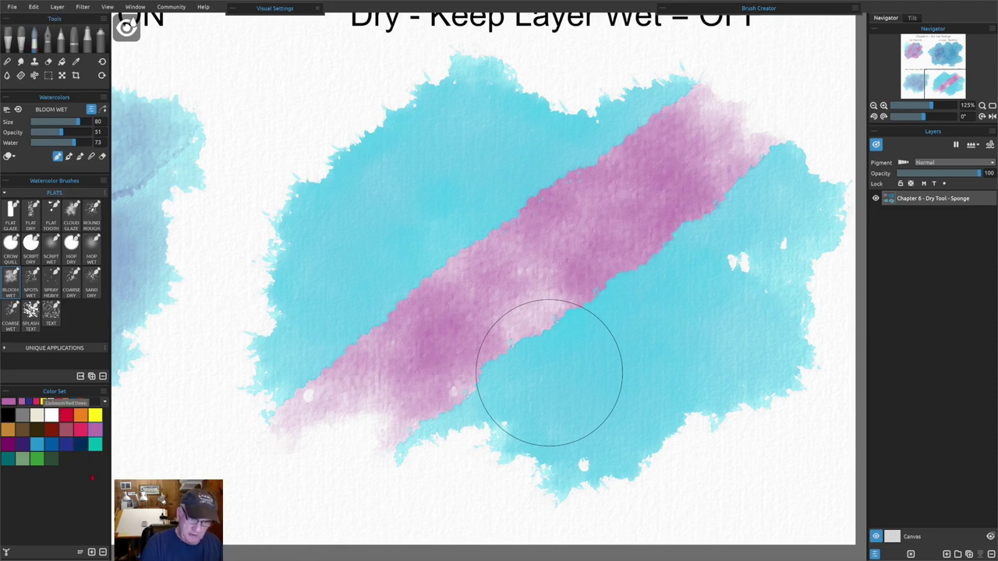
click(51, 444)
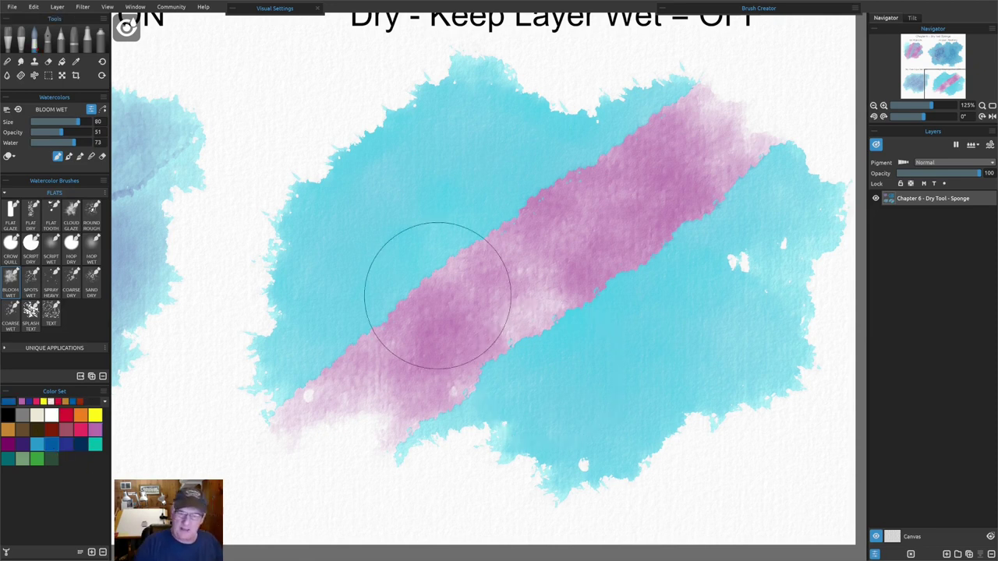
mouse_move(357, 107)
mouse_down()
mouse_move(543, 297)
mouse_move(691, 479)
mouse_up()
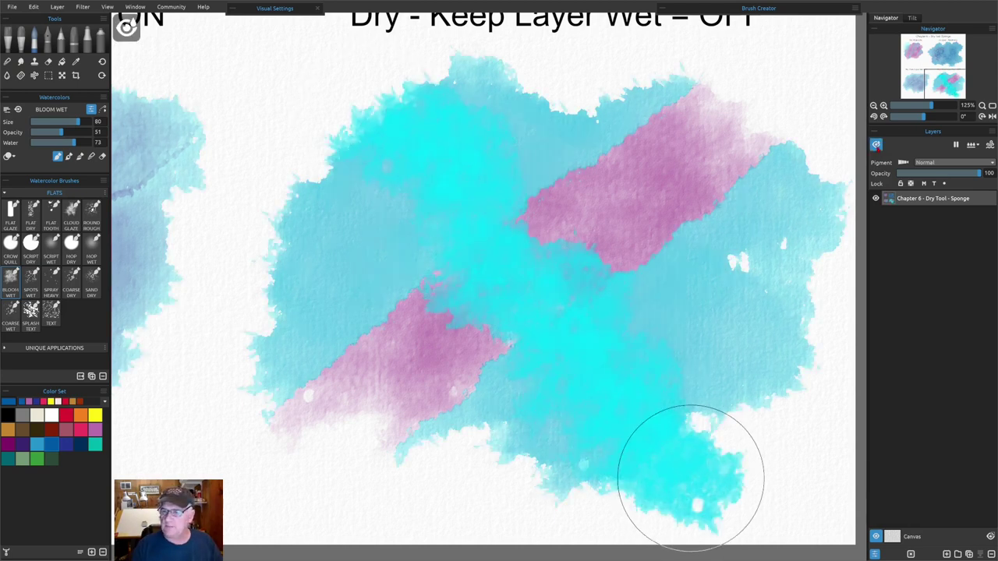
key(w)
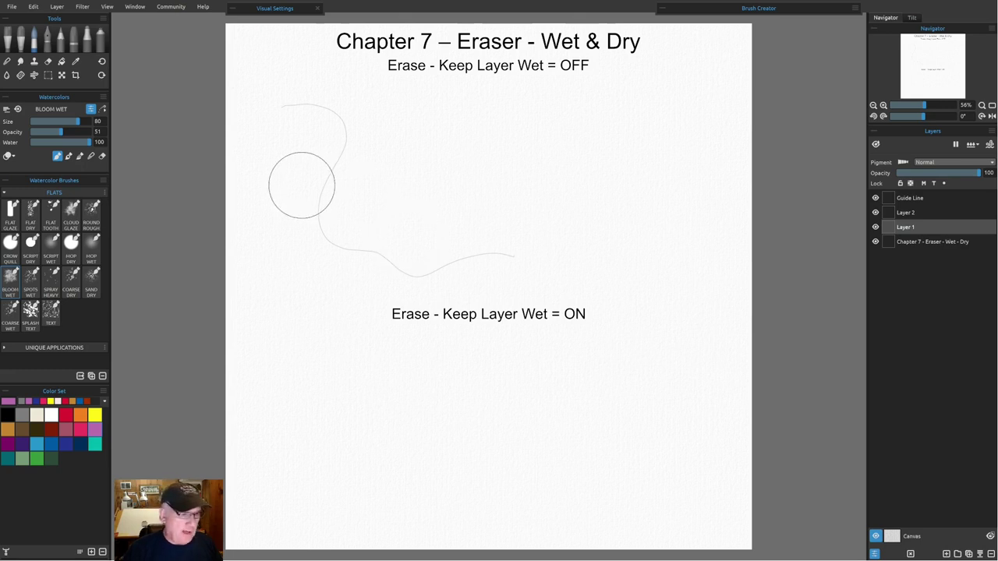
- Paint a mottled purple and blue wash over the guide line on Layer 1 with the BLOOM WET brush at size 80 and water 100
scroll(416, 128, up, 5)
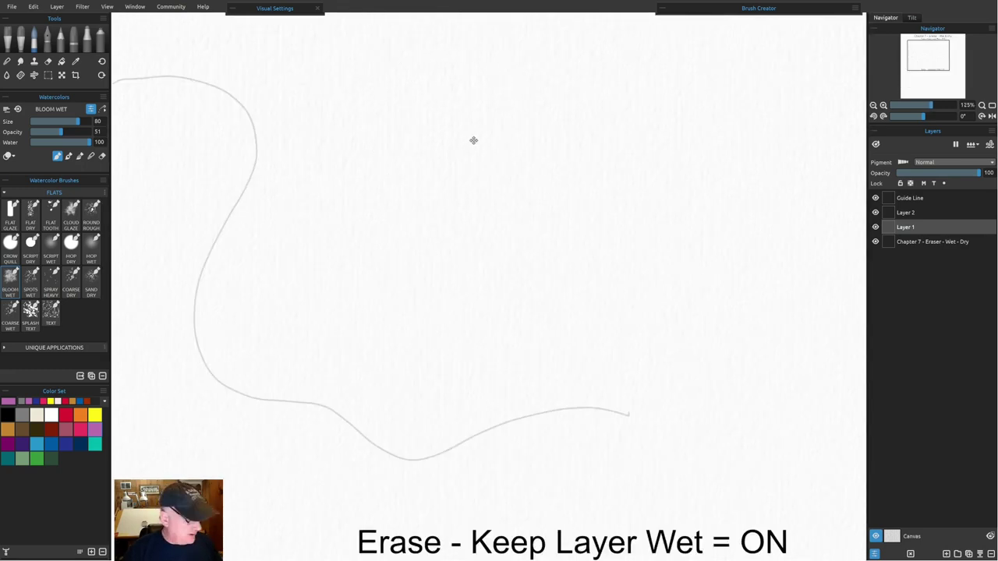
mouse_move(486, 125)
mouse_down()
mouse_move(474, 192)
mouse_move(515, 174)
mouse_move(487, 216)
mouse_up()
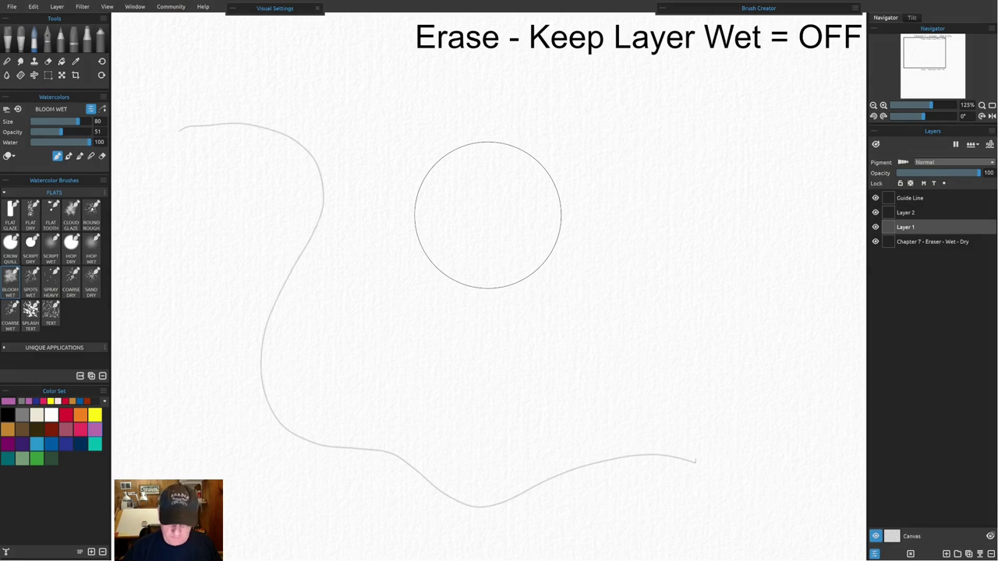
scroll(488, 215, down, 1)
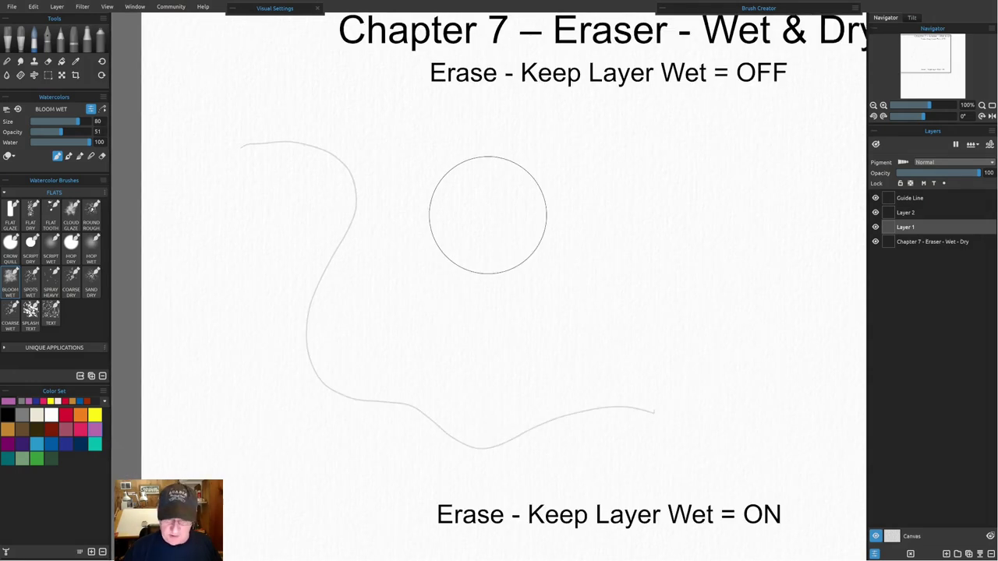
drag(492, 216, 495, 203)
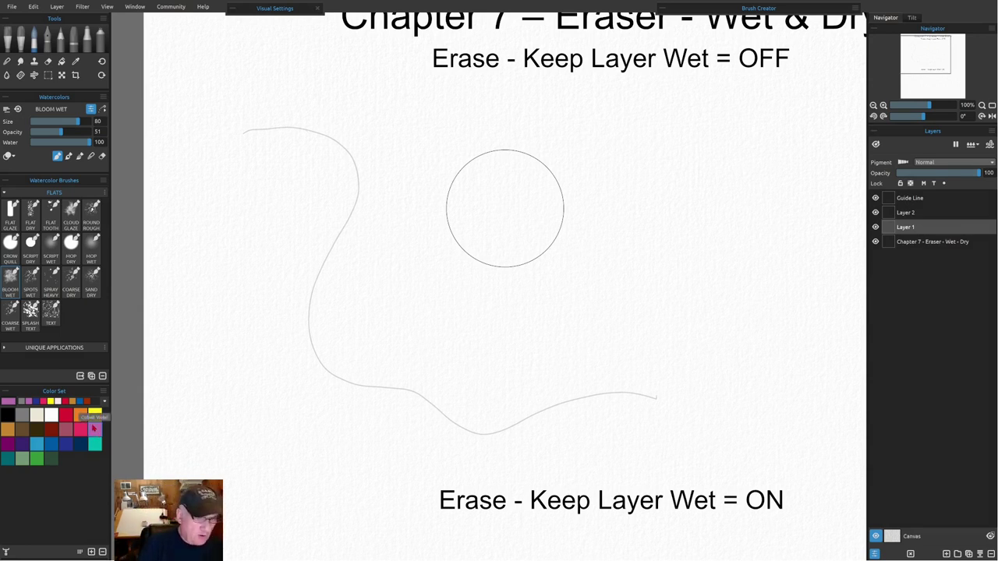
mouse_move(238, 175)
mouse_down()
mouse_move(254, 233)
mouse_move(427, 227)
mouse_move(619, 143)
mouse_move(720, 201)
mouse_move(267, 356)
mouse_move(506, 386)
mouse_move(542, 432)
mouse_move(725, 294)
mouse_move(624, 138)
mouse_move(323, 85)
mouse_up()
click(94, 429)
click(51, 444)
mouse_move(352, 370)
mouse_down()
mouse_move(328, 372)
mouse_move(468, 352)
mouse_move(440, 410)
mouse_move(394, 382)
mouse_move(590, 350)
mouse_move(672, 311)
mouse_move(674, 297)
mouse_move(495, 270)
mouse_move(620, 199)
mouse_move(524, 170)
mouse_move(376, 161)
mouse_move(608, 119)
mouse_move(721, 140)
mouse_move(754, 190)
mouse_move(751, 301)
mouse_move(731, 391)
mouse_move(525, 433)
mouse_move(410, 437)
mouse_move(278, 331)
mouse_move(262, 276)
mouse_up()
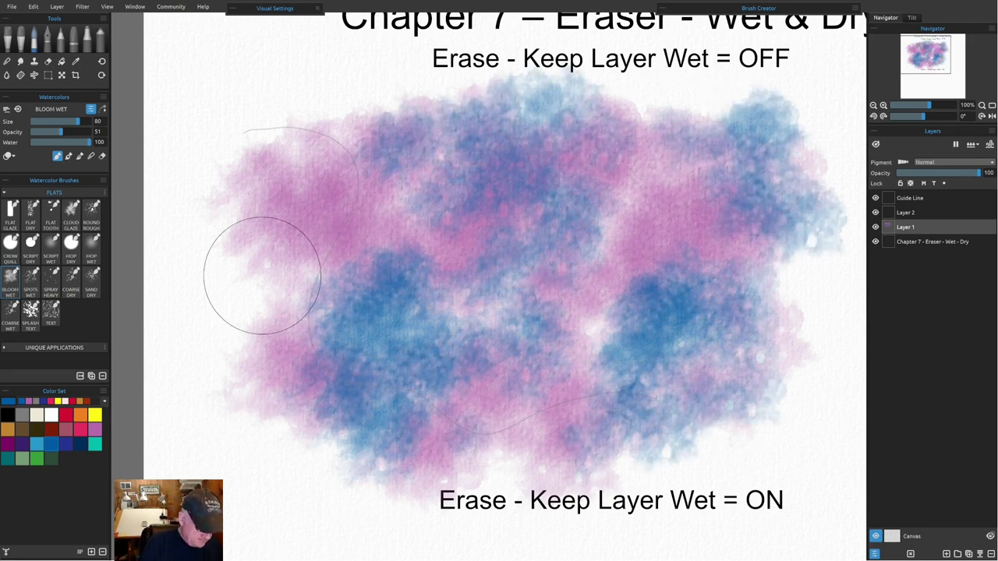
- Add two orange blooms inside the purple and blue wash with the BLOOM WET brush
click(80, 418)
mouse_move(355, 207)
mouse_down()
mouse_move(401, 189)
mouse_move(616, 265)
mouse_move(601, 323)
mouse_move(670, 312)
mouse_up()
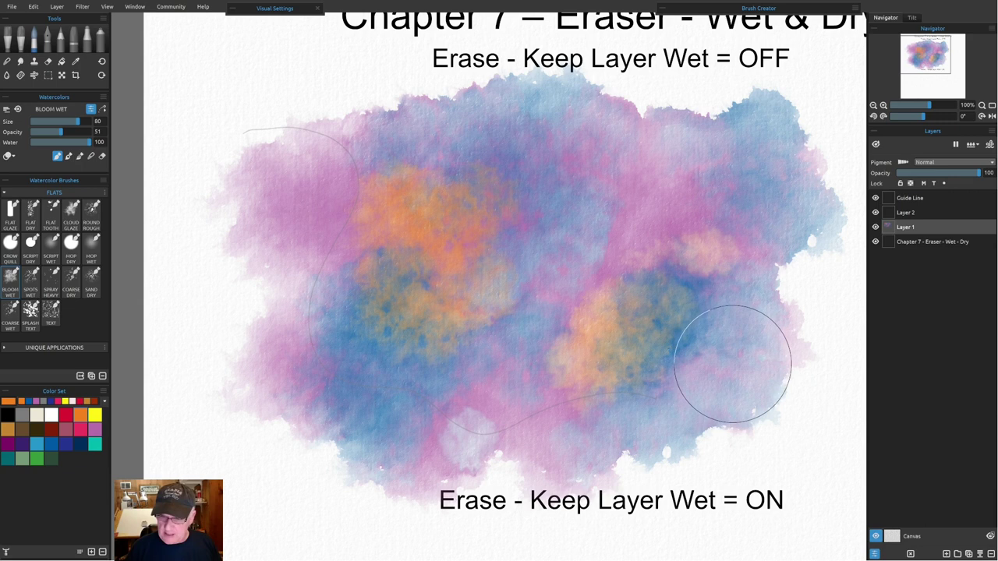
drag(711, 364, 665, 331)
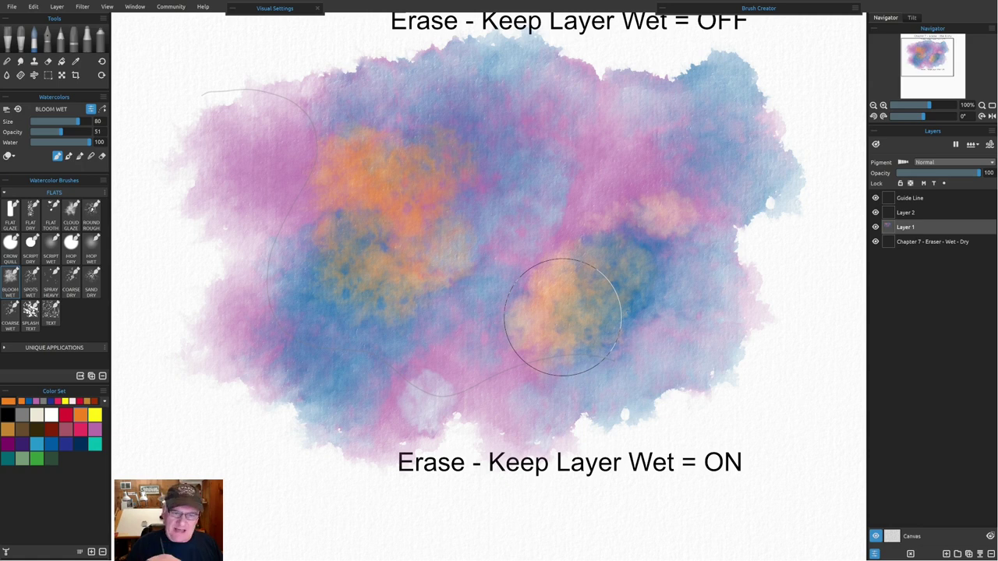
- Copy the MOP DRY preset from the watercolor brushes and paste it into the eraser brushes
key(e)
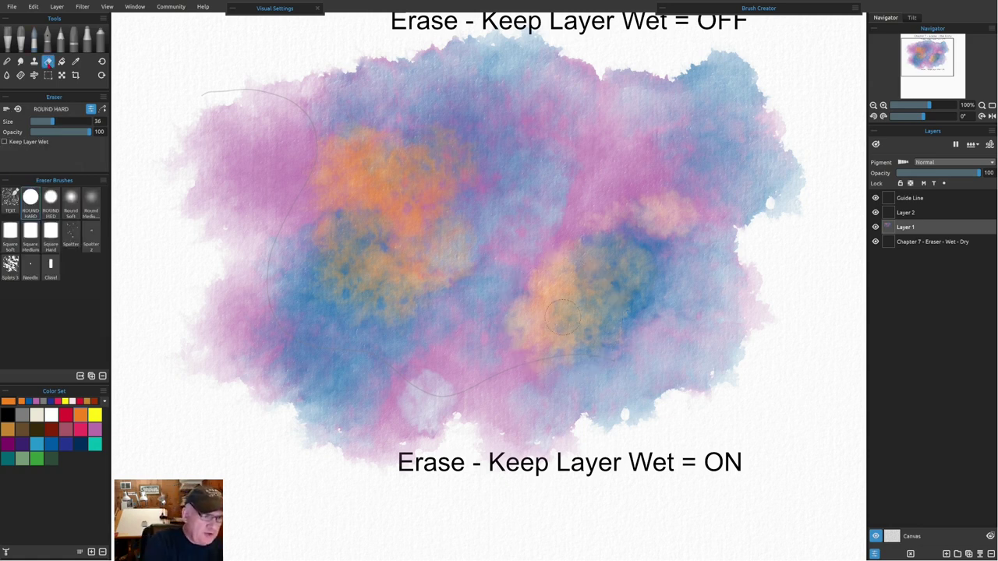
click(10, 265)
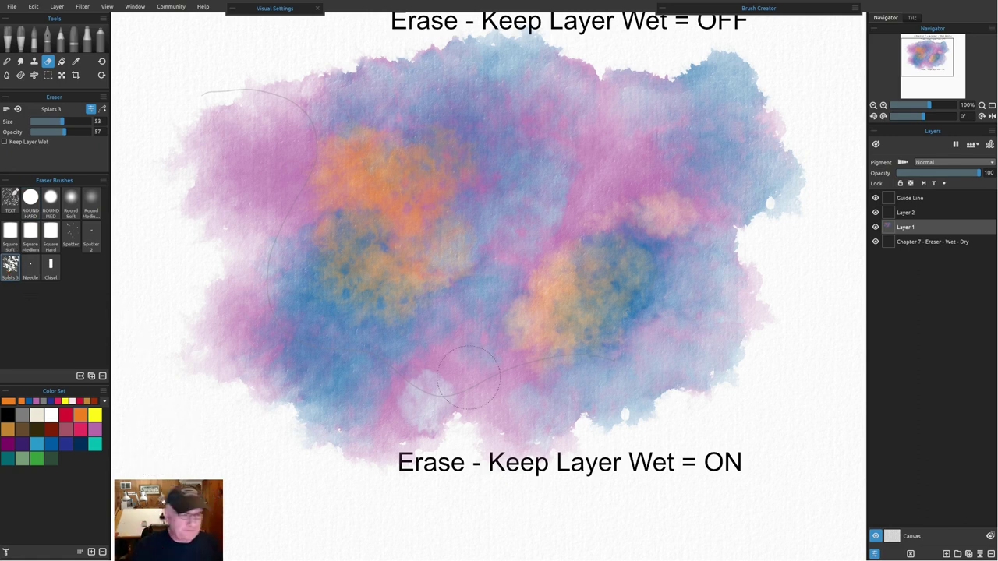
click(34, 39)
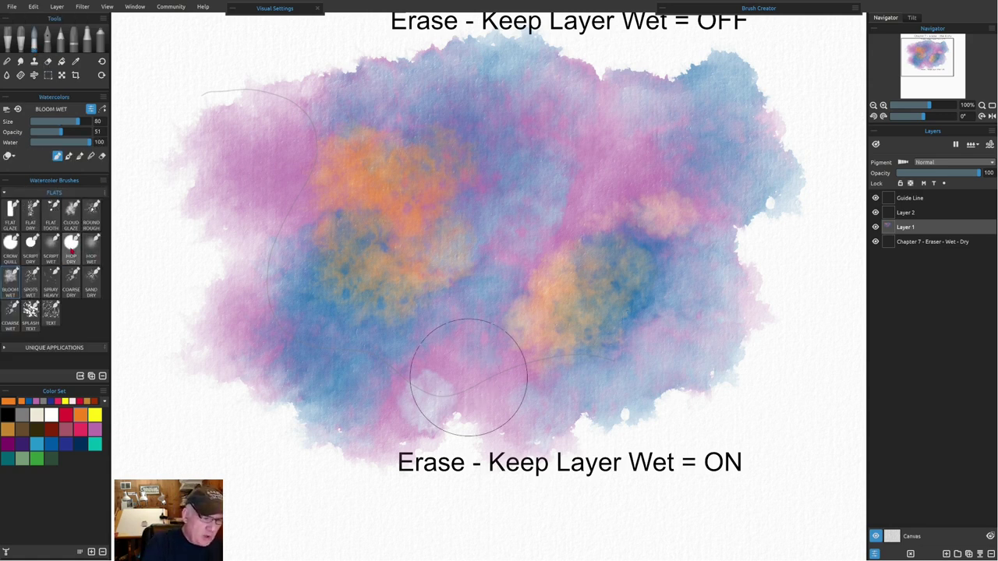
click(72, 250)
click(102, 180)
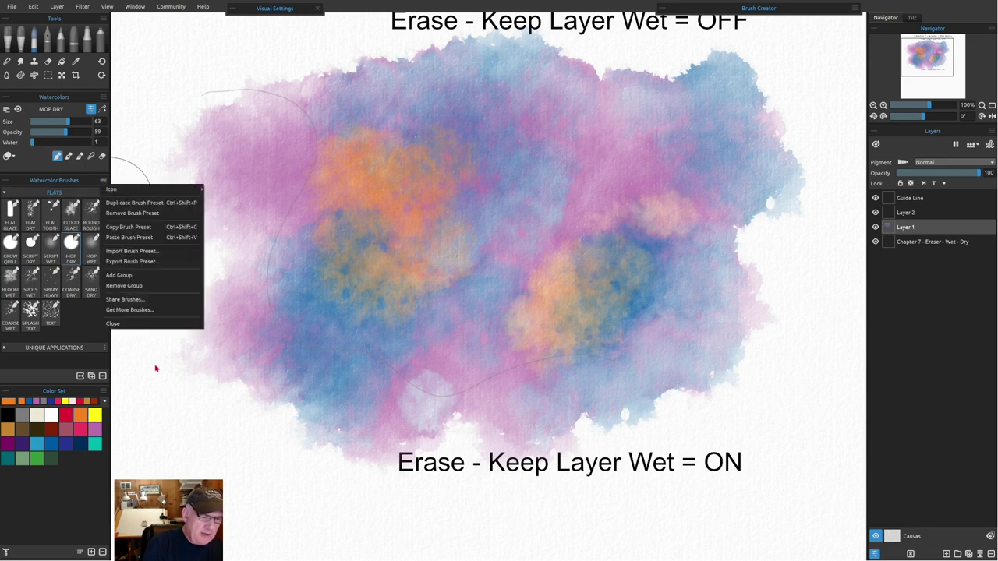
click(138, 227)
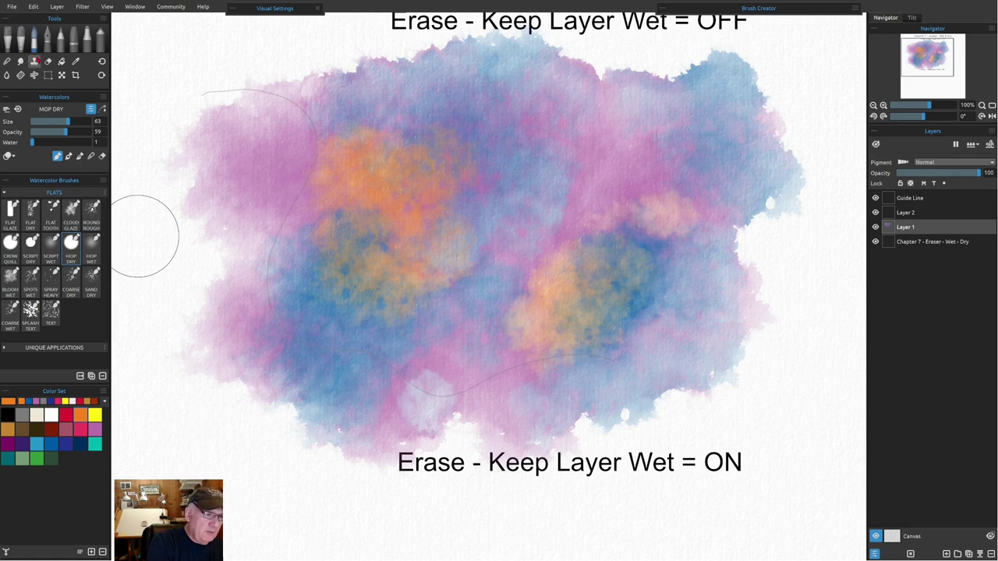
click(48, 61)
click(102, 180)
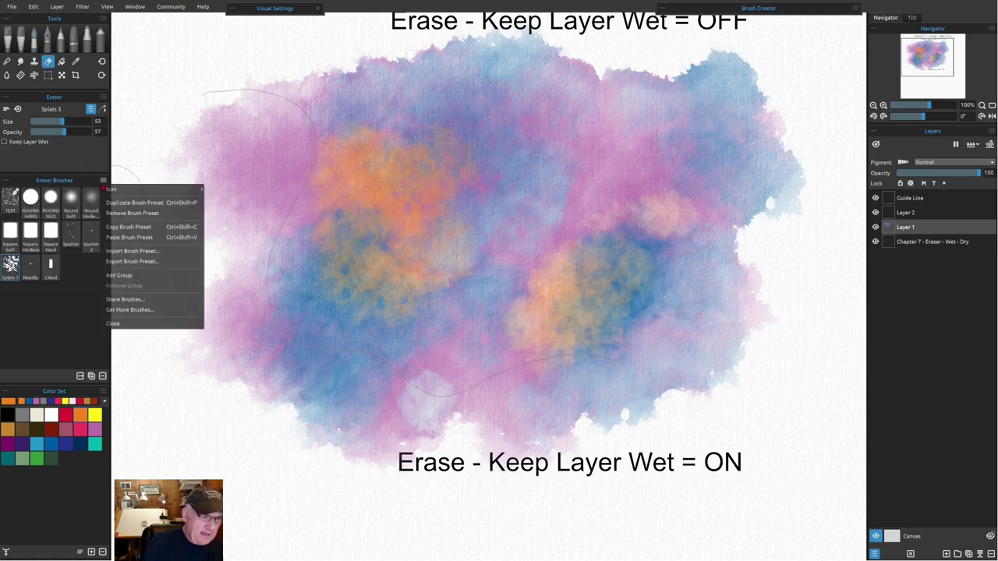
click(130, 238)
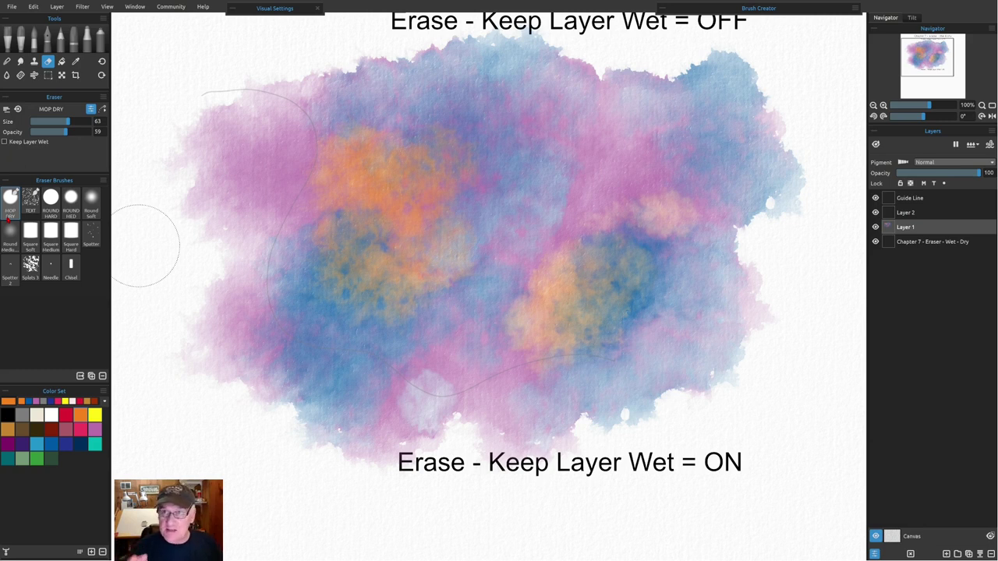
- Erase texture from the right part of the wash with the Splats 3 eraser at opacity 15 and 64, and check the wet areas
click(32, 269)
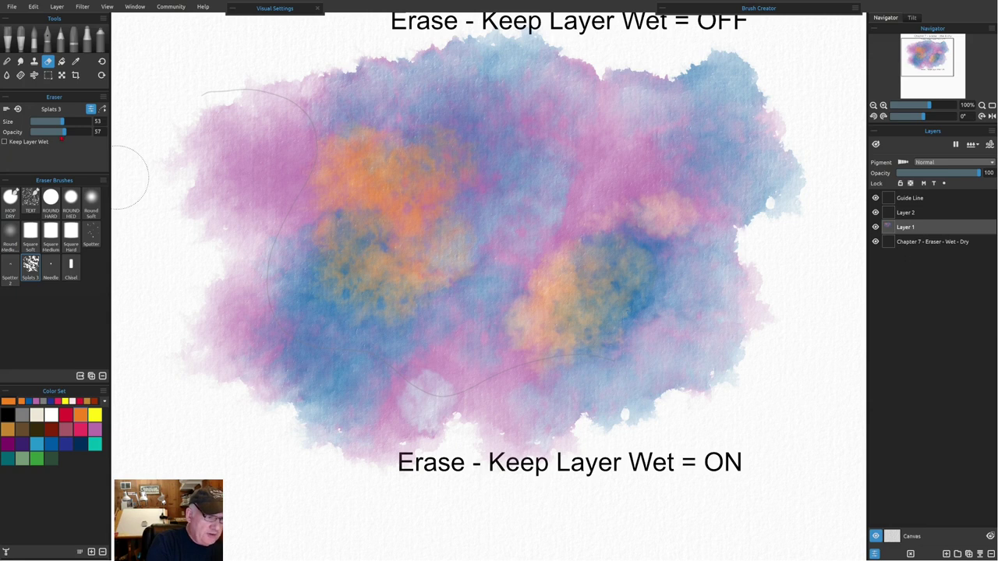
drag(66, 132, 39, 132)
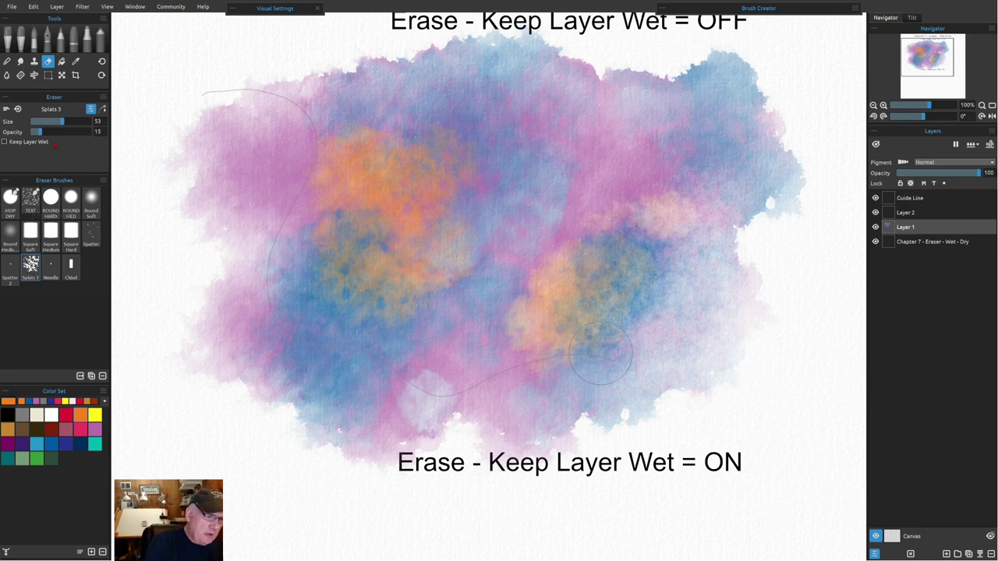
drag(56, 135, 65, 135)
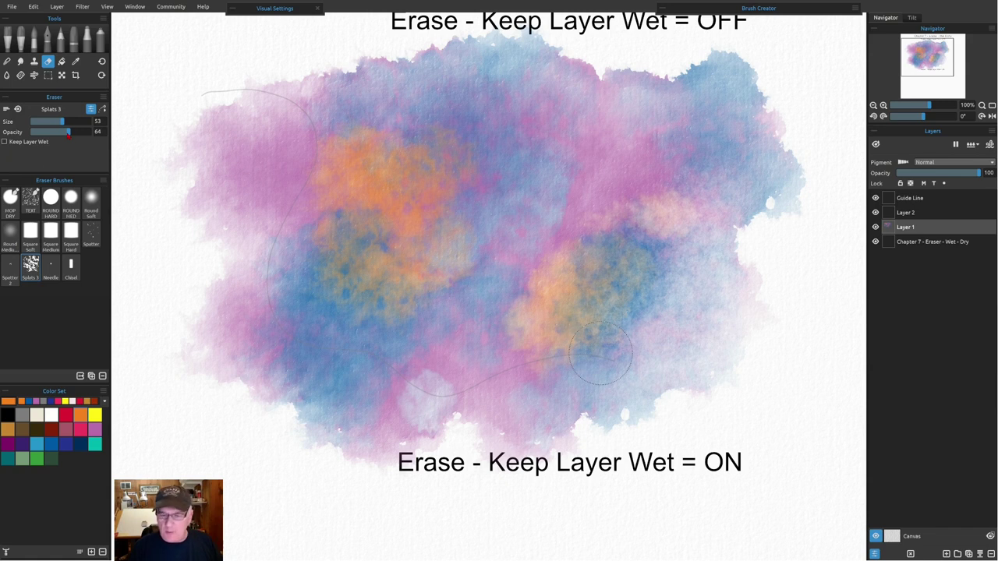
mouse_move(701, 288)
mouse_down()
mouse_move(695, 227)
mouse_move(675, 212)
mouse_move(705, 221)
mouse_move(710, 181)
mouse_move(749, 199)
mouse_move(672, 200)
mouse_up()
mouse_move(724, 103)
mouse_down()
mouse_move(753, 160)
mouse_move(740, 178)
mouse_move(682, 110)
mouse_move(639, 120)
mouse_move(633, 171)
mouse_move(607, 181)
mouse_move(597, 254)
mouse_up()
mouse_move(616, 219)
mouse_down()
mouse_move(686, 234)
mouse_move(798, 183)
mouse_move(791, 128)
mouse_move(805, 186)
mouse_move(812, 164)
mouse_move(795, 164)
mouse_move(752, 226)
mouse_move(717, 61)
mouse_move(751, 82)
mouse_move(742, 264)
mouse_up()
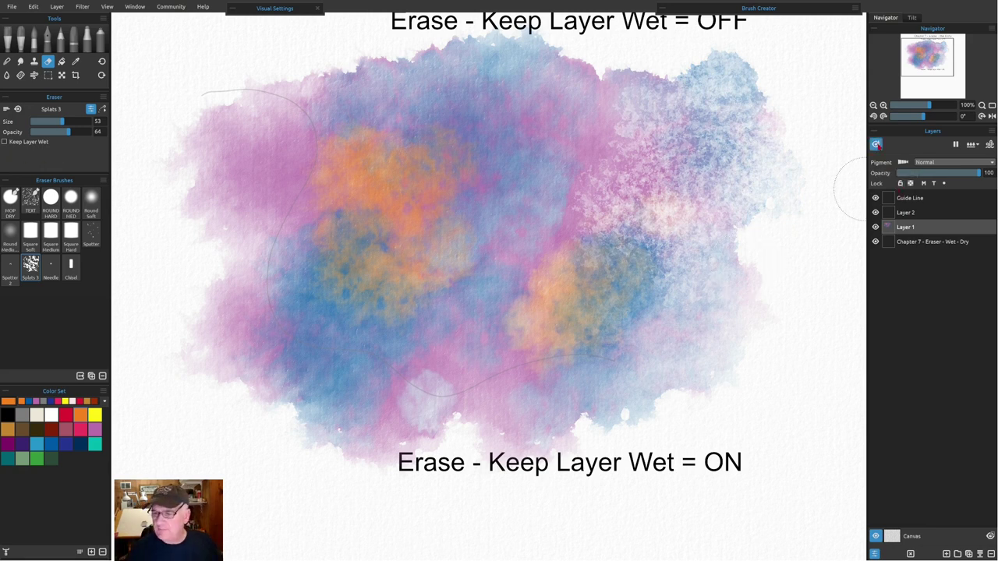
click(876, 144)
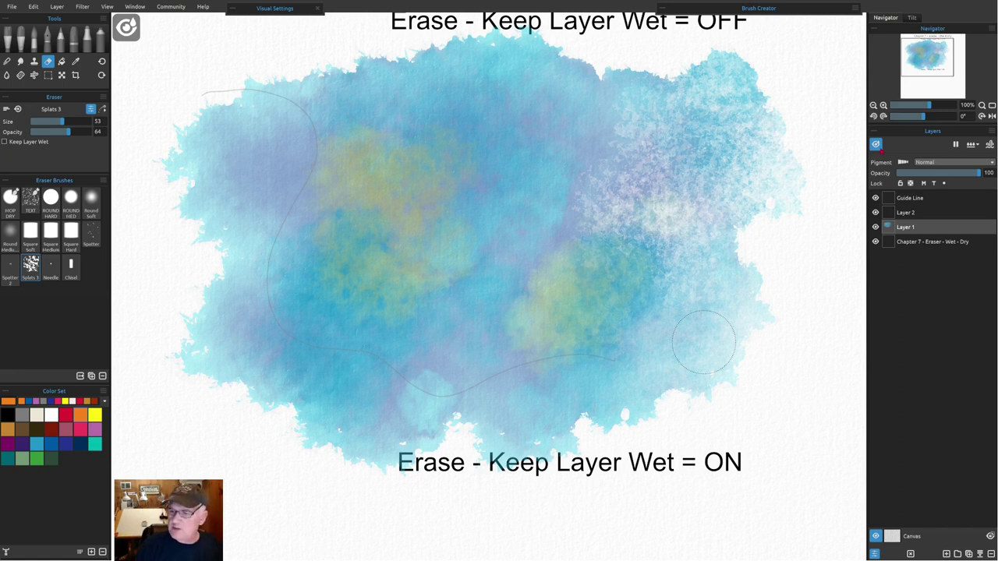
key(ctrl+z)
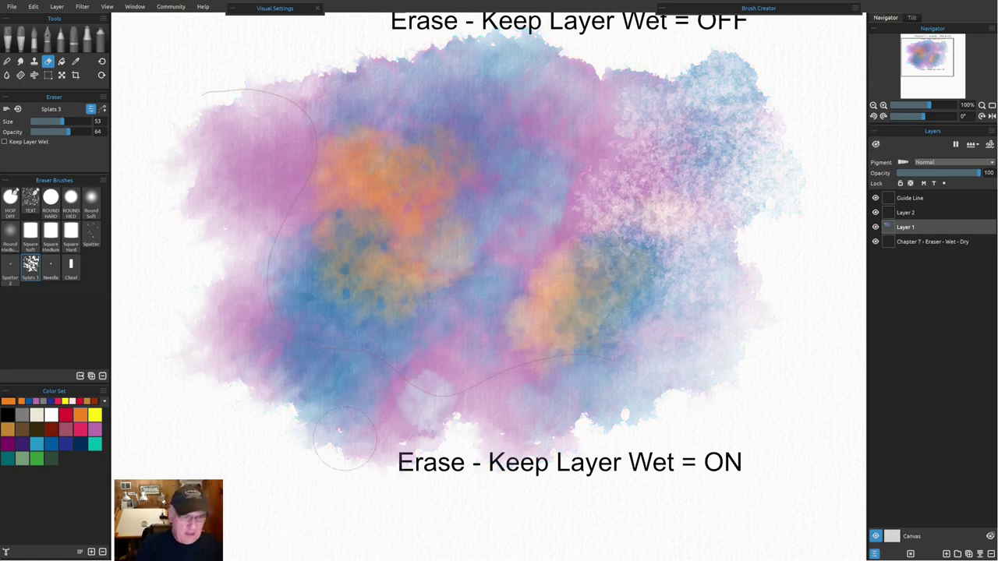
- Shift the painted wash on Layer 1 slightly with Transform to about X 0.653 in and Y 0.907 in
click(61, 75)
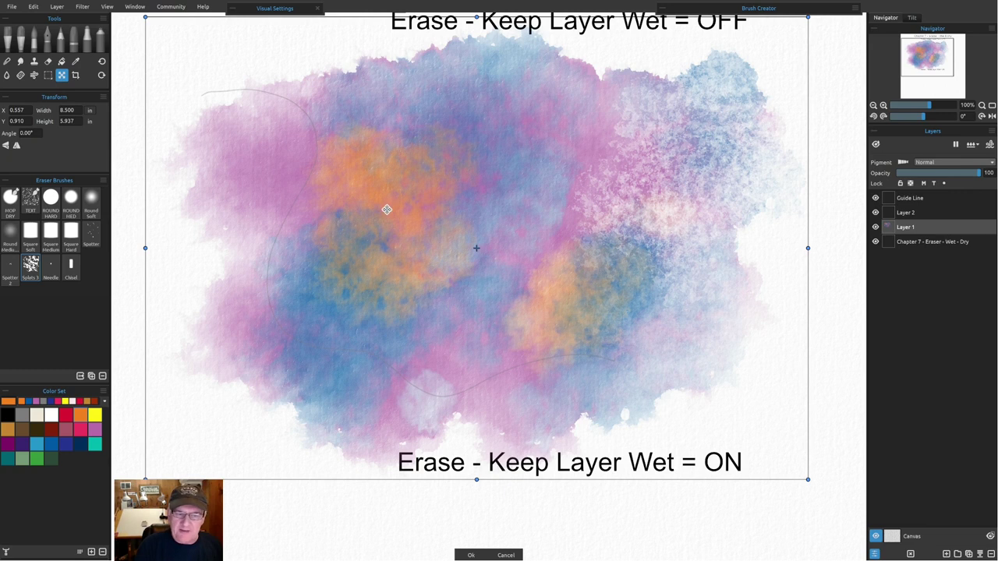
drag(392, 292, 406, 277)
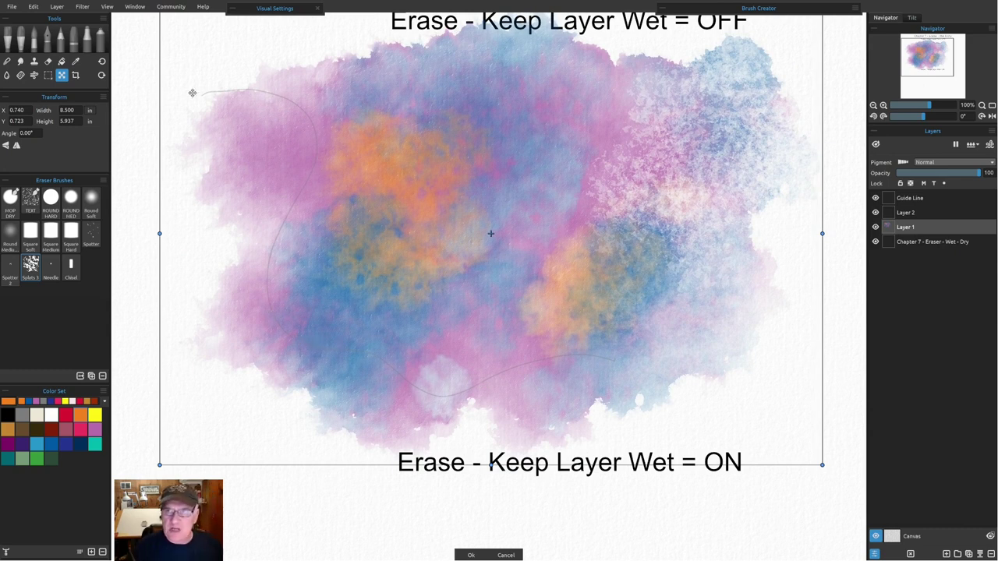
mouse_move(435, 282)
mouse_down()
mouse_move(439, 320)
mouse_move(433, 300)
mouse_up()
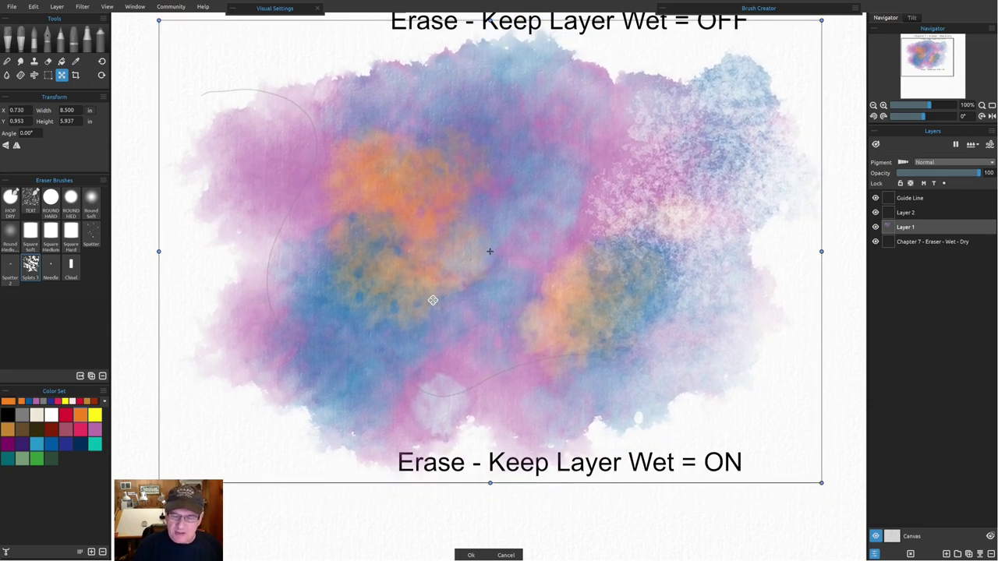
drag(561, 377, 554, 372)
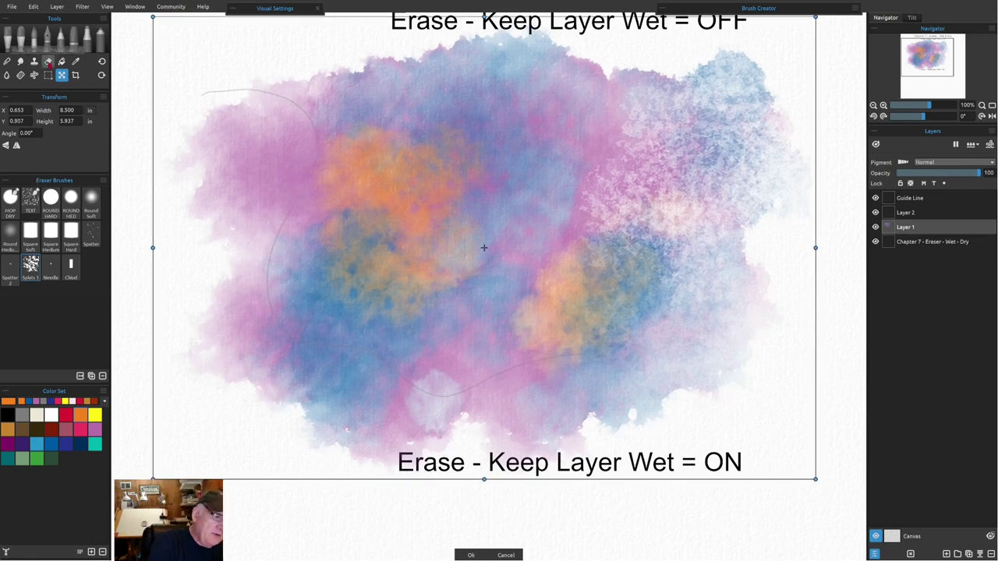
- Erase a wavy band along the lower guide line through the wash with the ROUND HARD eraser at size 36 and opacity 100
click(47, 61)
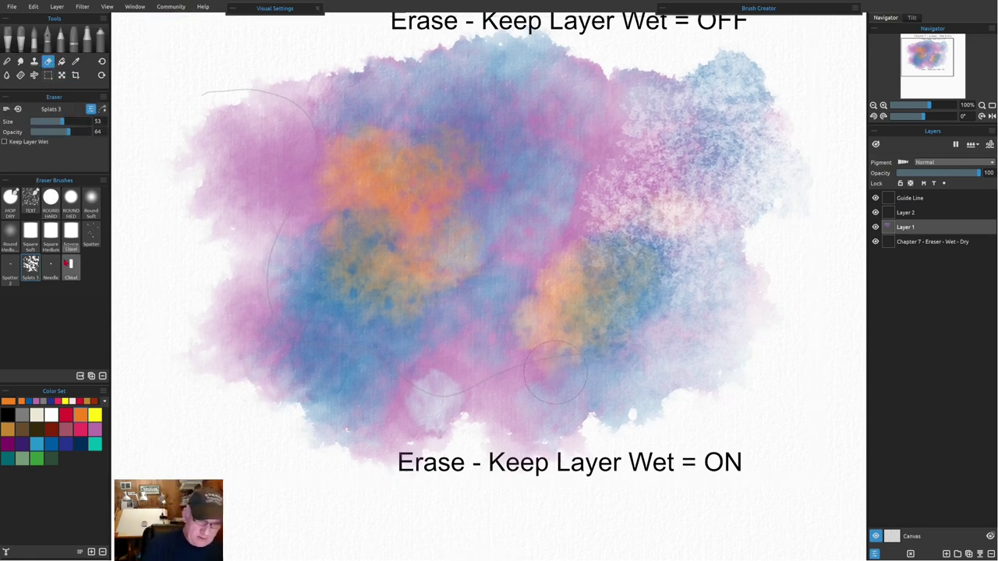
click(50, 202)
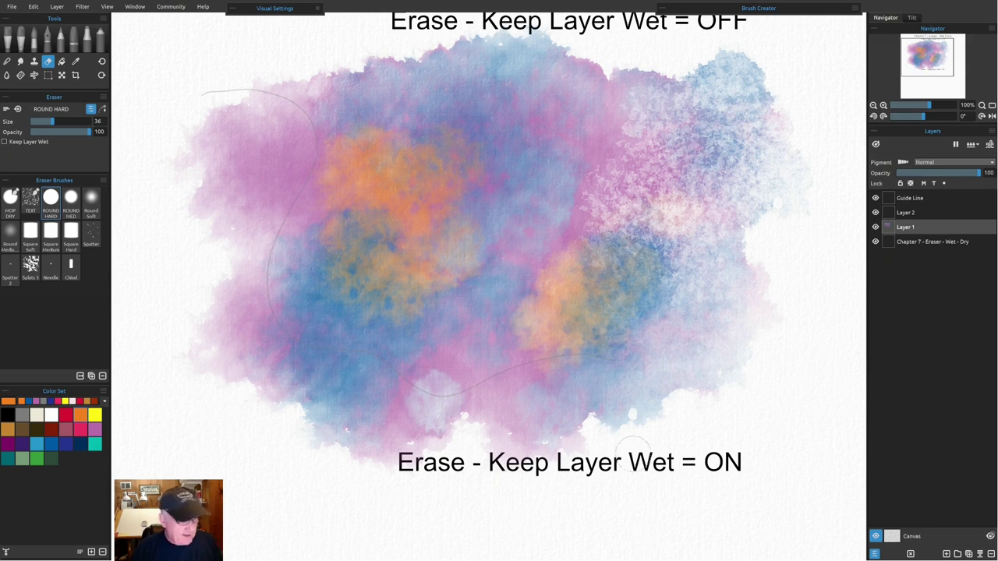
scroll(663, 498, up, 3)
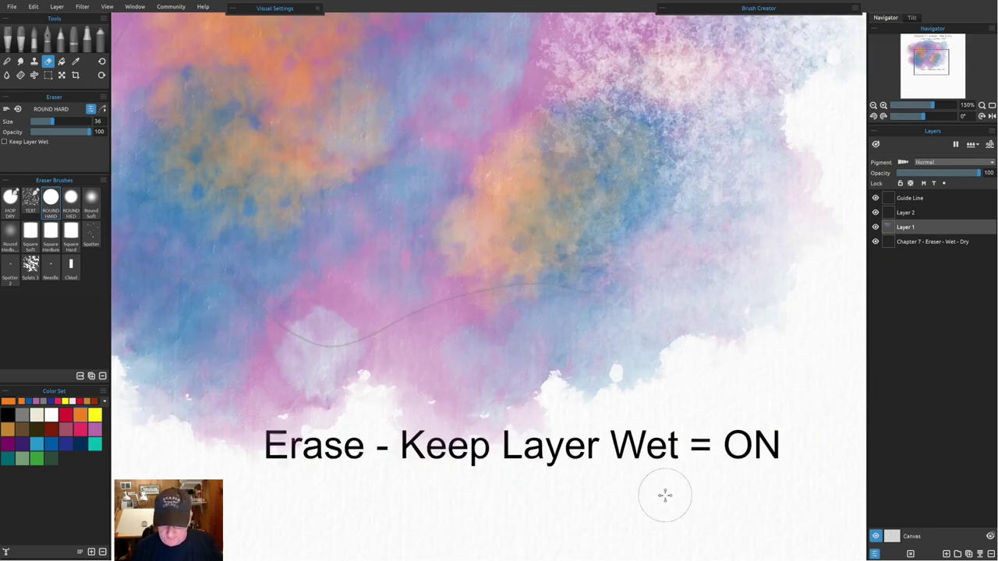
mouse_move(640, 362)
mouse_down()
mouse_move(575, 292)
mouse_move(532, 284)
mouse_move(438, 291)
mouse_move(280, 352)
mouse_move(239, 348)
mouse_move(148, 286)
mouse_up()
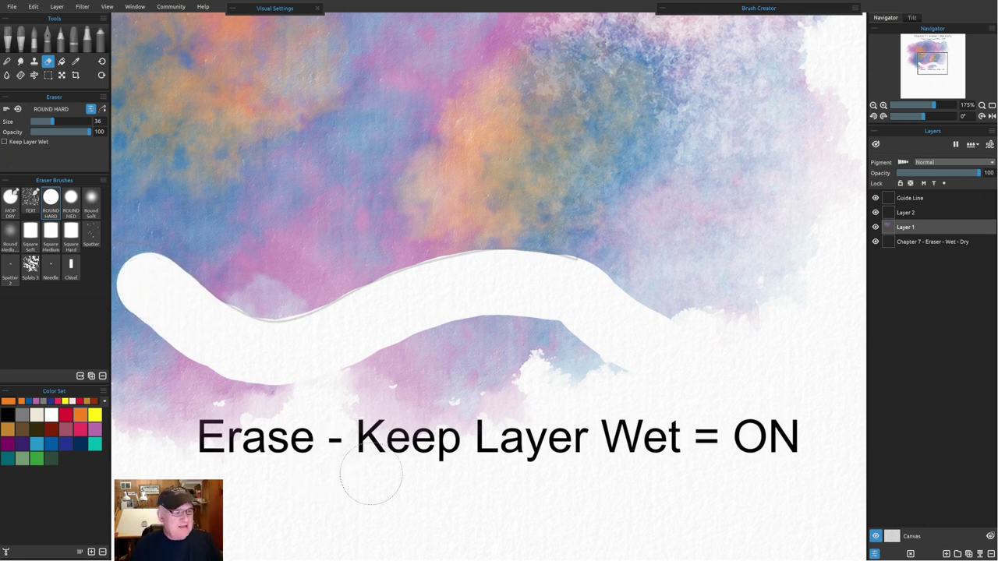
key(ctrl+0)
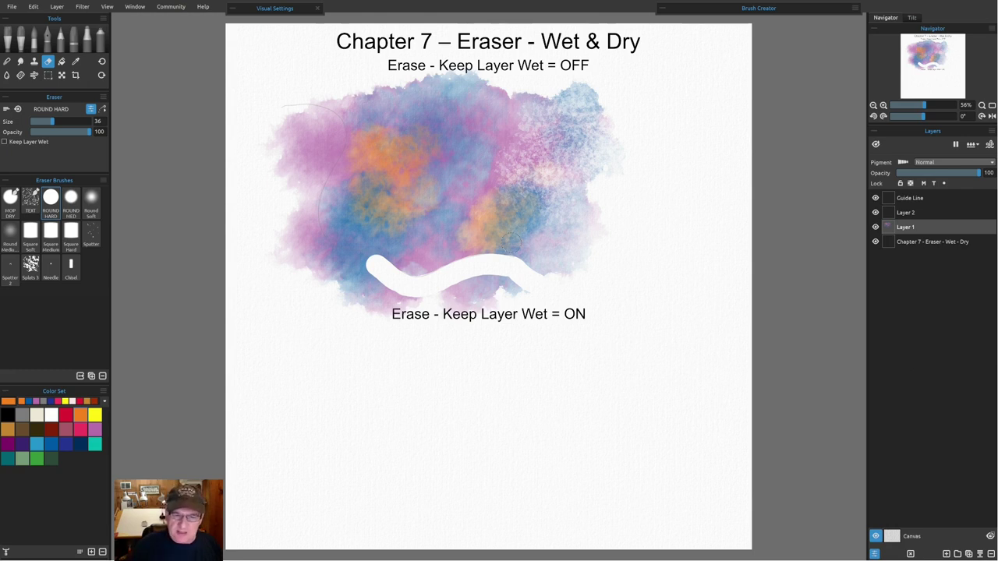
- Erase the rest of the wash outside the side and lower guide lines with the ROUND HARD eraser at size 36
mouse_move(505, 276)
mouse_down()
mouse_move(454, 289)
mouse_move(481, 278)
mouse_move(509, 285)
mouse_move(504, 294)
mouse_move(526, 308)
mouse_move(439, 323)
mouse_move(416, 322)
mouse_move(404, 298)
mouse_move(361, 299)
mouse_move(354, 279)
mouse_move(374, 263)
mouse_move(327, 254)
mouse_move(311, 233)
mouse_move(335, 127)
mouse_move(289, 115)
mouse_move(300, 119)
mouse_move(296, 159)
mouse_move(313, 152)
mouse_move(265, 138)
mouse_move(282, 214)
mouse_move(309, 189)
mouse_move(262, 210)
mouse_move(340, 288)
mouse_move(347, 278)
mouse_move(326, 275)
mouse_move(376, 273)
mouse_up()
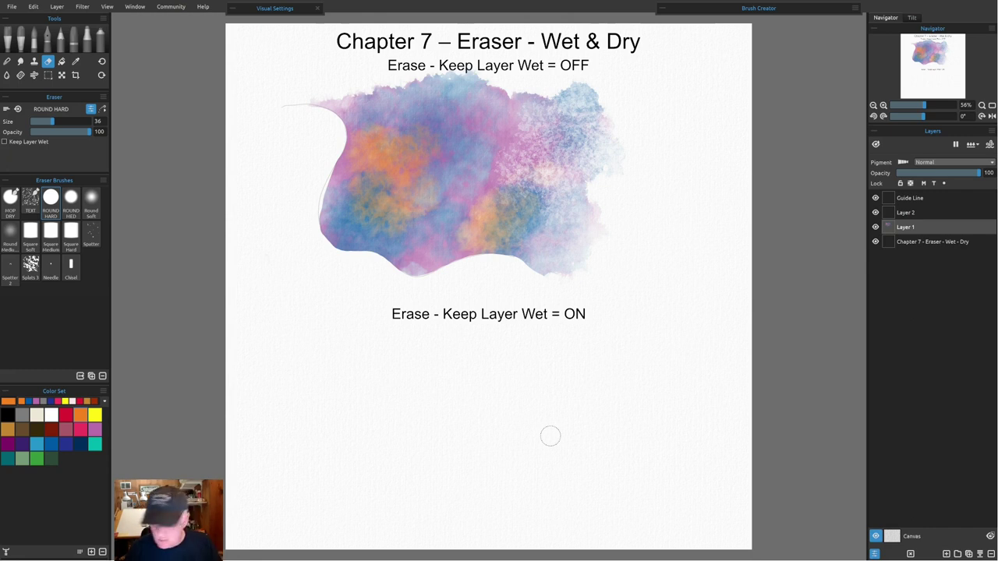
- Paint an orange base wash on Layer 2 below the Keep Layer Wet = ON heading with MOP DRY at size 63, opacity 59 and water 1
scroll(550, 436, up, 4)
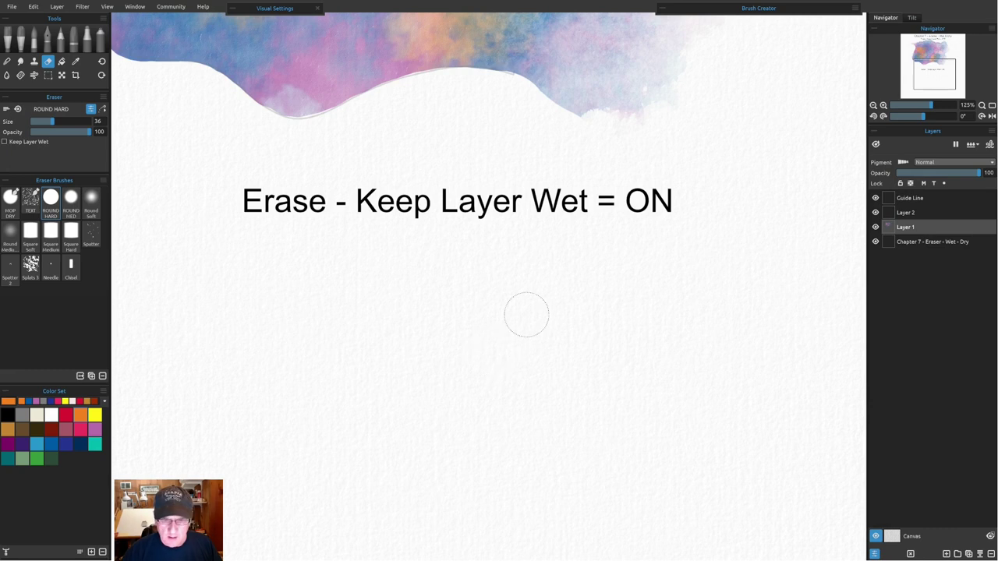
scroll(503, 330, up, 1)
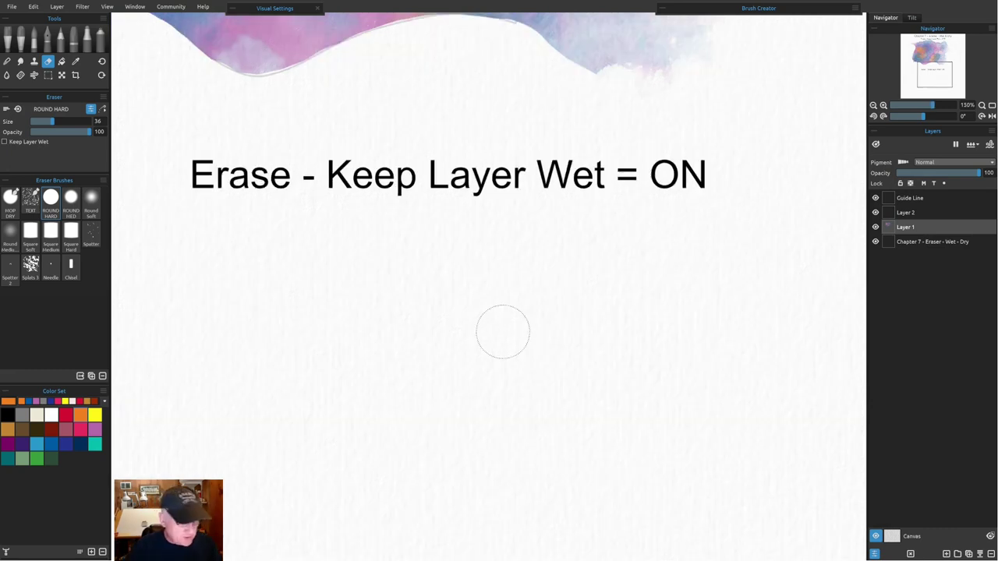
drag(456, 346, 468, 281)
click(910, 198)
click(904, 212)
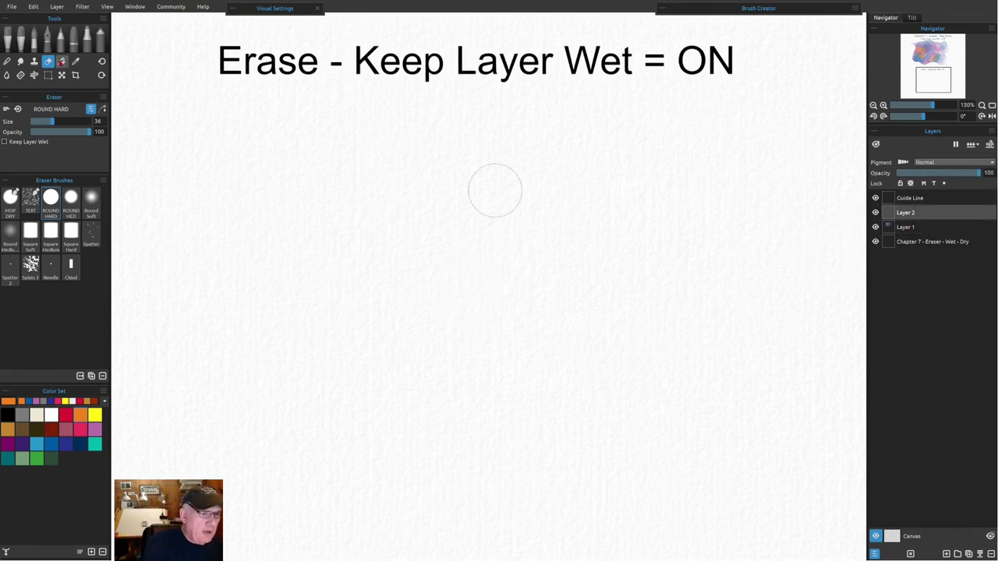
click(34, 45)
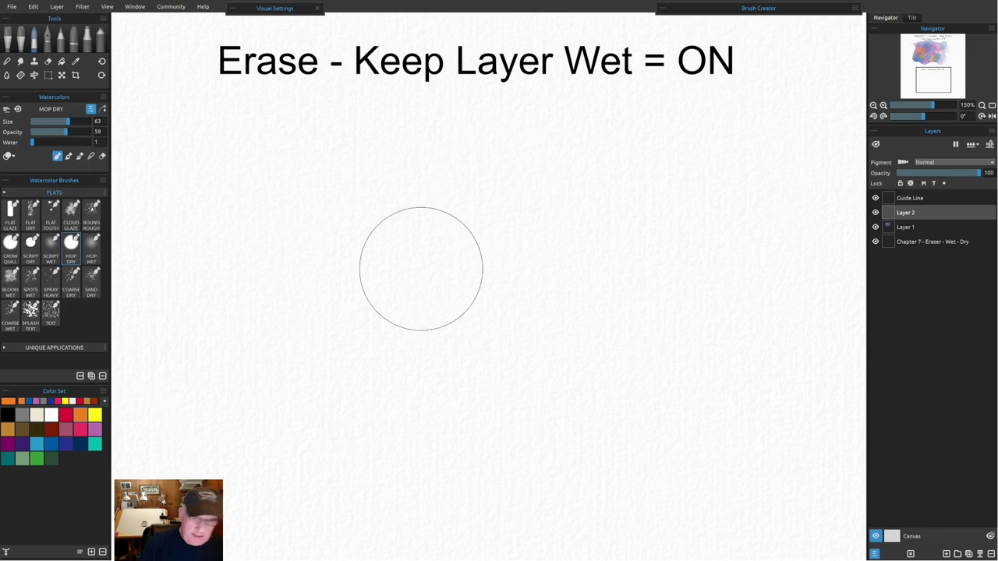
mouse_move(267, 195)
mouse_down()
mouse_move(236, 261)
mouse_move(411, 291)
mouse_move(577, 341)
mouse_move(301, 367)
mouse_move(481, 258)
mouse_up()
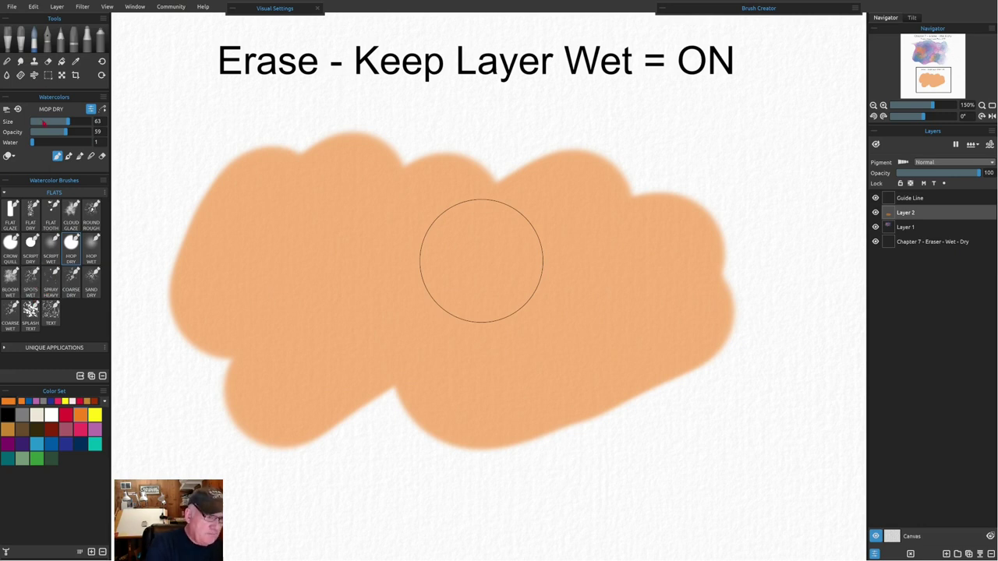
- Paint purple and blue blooms over and around the orange wash with BLOOM WET at size 57, opacity 51 and water 100
drag(47, 142, 72, 143)
click(12, 284)
click(93, 431)
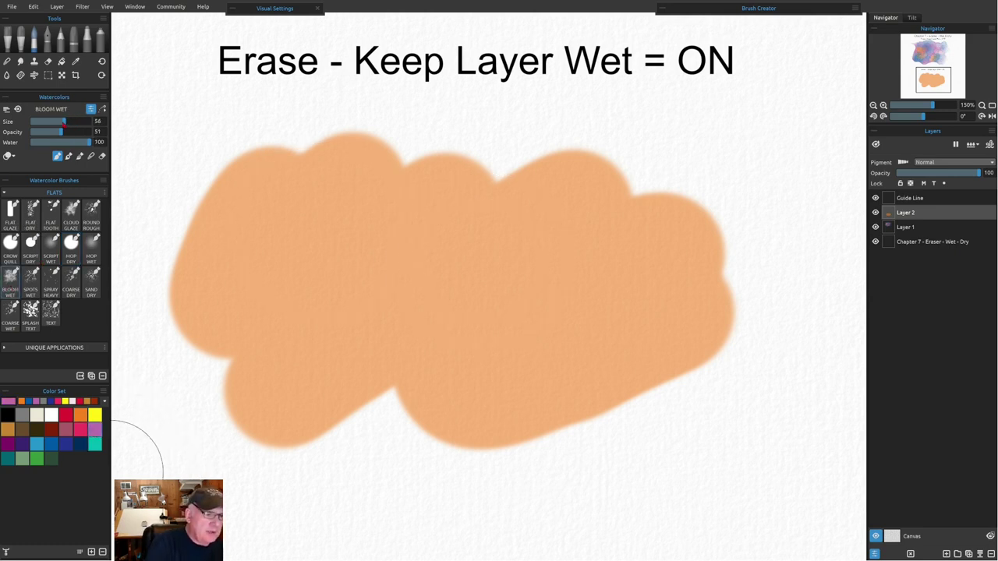
mouse_move(352, 207)
mouse_down()
mouse_move(305, 231)
mouse_move(498, 191)
mouse_move(692, 209)
mouse_move(684, 280)
mouse_move(422, 335)
mouse_move(252, 221)
mouse_move(249, 324)
mouse_move(319, 370)
mouse_move(467, 359)
mouse_move(599, 380)
mouse_move(681, 374)
mouse_move(332, 397)
mouse_move(520, 456)
mouse_move(690, 368)
mouse_move(681, 321)
mouse_move(481, 346)
mouse_move(411, 243)
mouse_move(283, 330)
mouse_move(362, 188)
mouse_move(247, 164)
mouse_move(274, 200)
mouse_move(433, 217)
mouse_move(463, 332)
mouse_move(613, 250)
mouse_move(656, 208)
mouse_move(724, 192)
mouse_move(730, 312)
mouse_move(568, 383)
mouse_move(463, 339)
mouse_move(342, 410)
mouse_move(199, 525)
mouse_move(612, 376)
mouse_move(557, 455)
mouse_move(559, 393)
mouse_up()
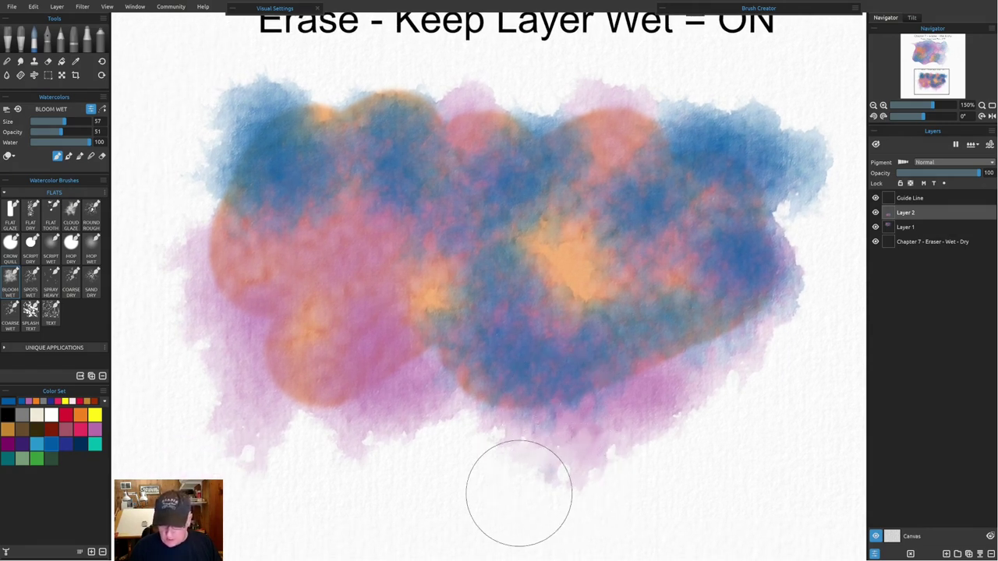
mouse_move(324, 260)
mouse_down()
mouse_move(181, 235)
mouse_move(190, 270)
mouse_move(266, 330)
mouse_up()
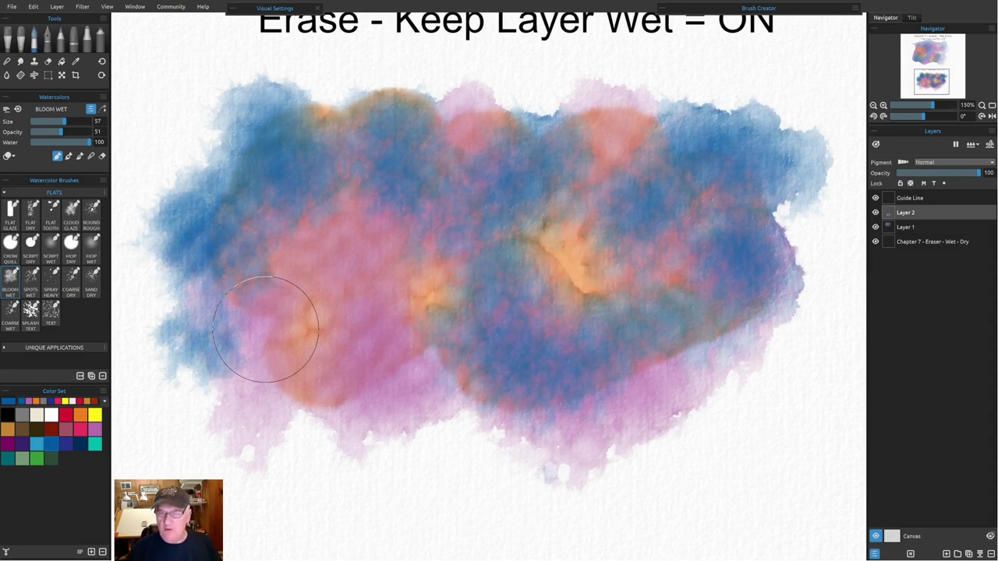
- With Keep Layer Wet on, erase the wash's lower edges using the Round Soft eraser at size 38 and opacity 100, checking the wet areas
key(e)
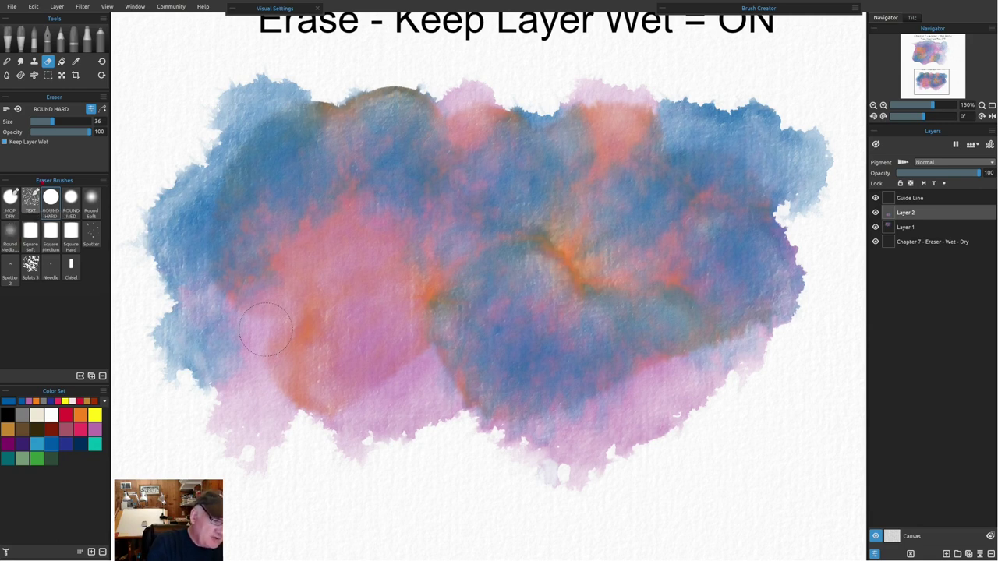
click(90, 212)
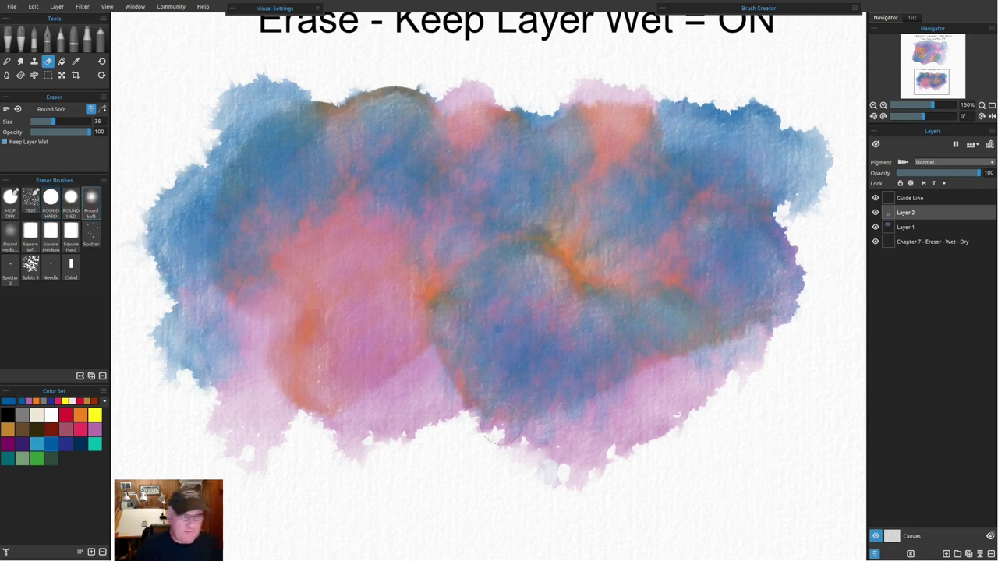
mouse_move(644, 430)
mouse_down()
mouse_move(568, 465)
mouse_move(541, 503)
mouse_up()
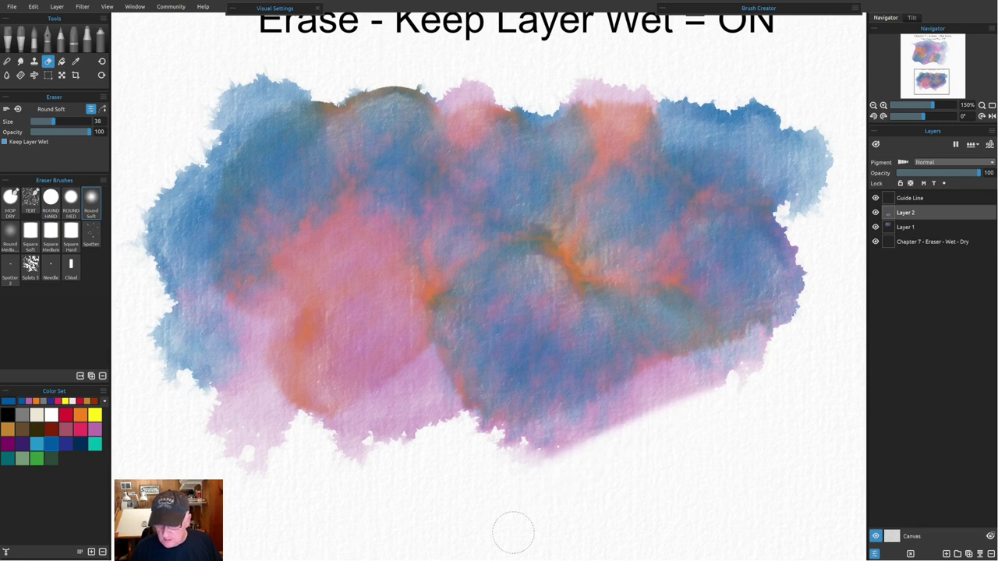
key(w)
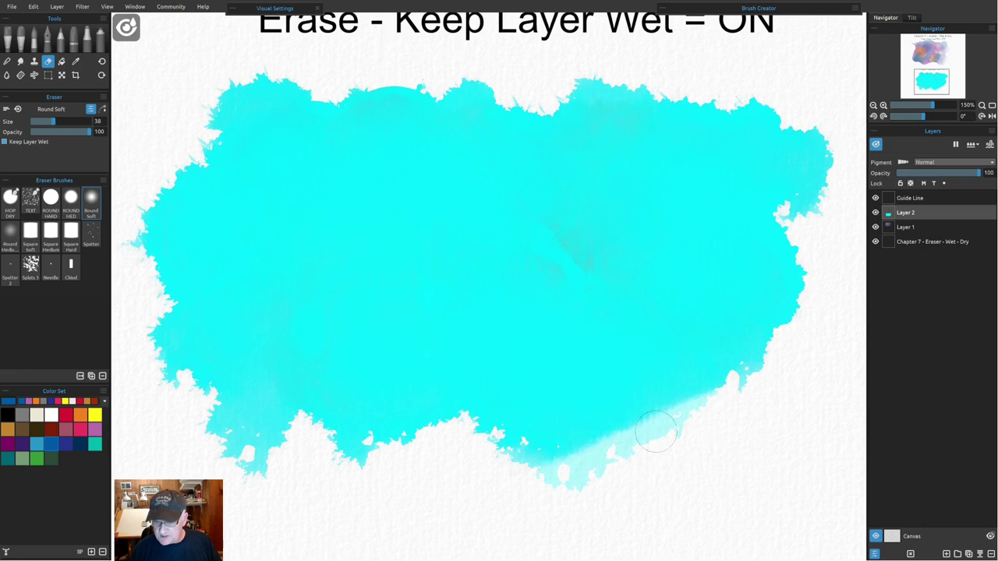
mouse_move(655, 431)
mouse_down()
mouse_move(614, 464)
mouse_move(610, 431)
mouse_move(628, 410)
mouse_move(630, 441)
mouse_up()
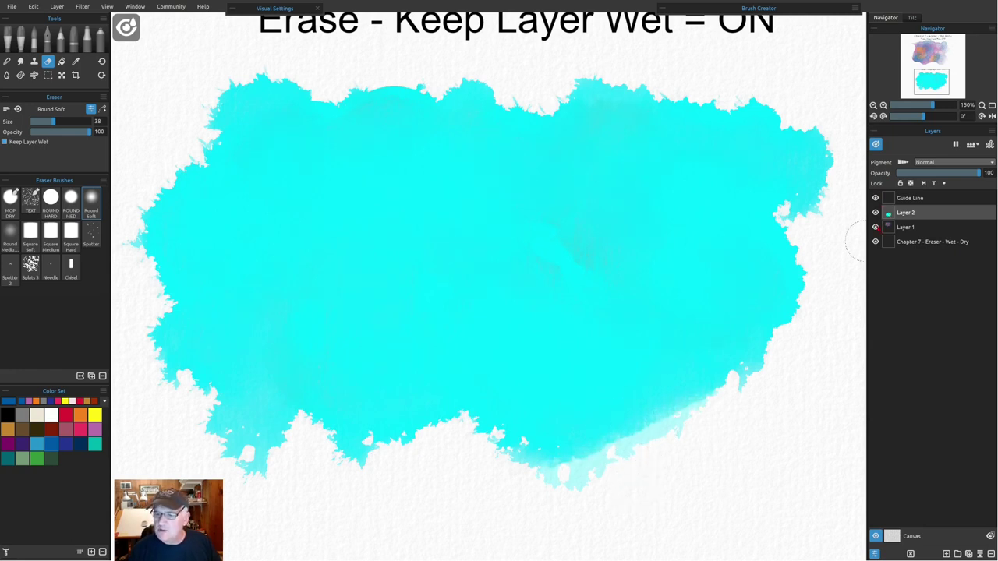
key(w)
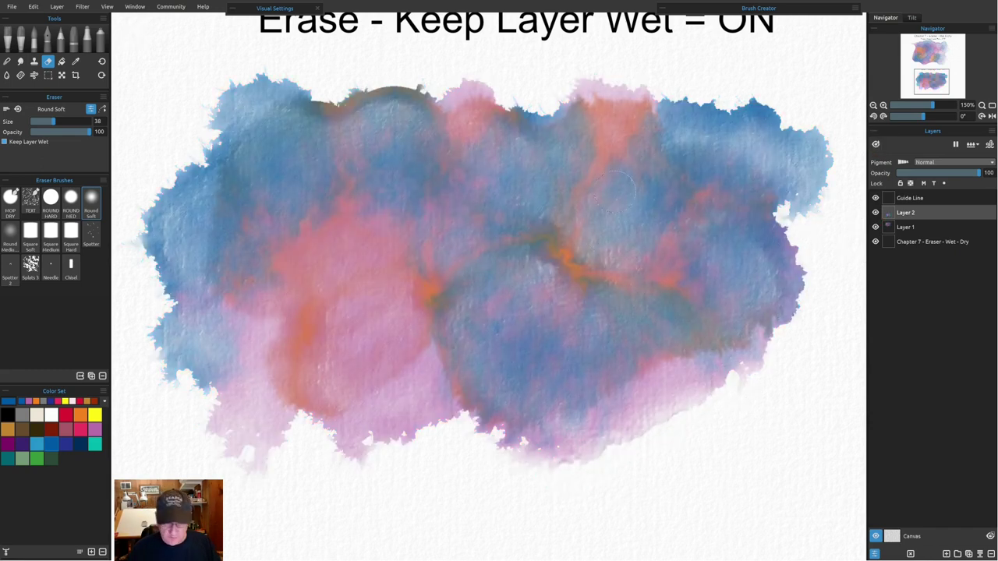
mouse_move(460, 425)
mouse_down()
mouse_move(438, 385)
mouse_move(385, 324)
mouse_move(271, 414)
mouse_move(341, 350)
mouse_move(305, 422)
mouse_move(375, 343)
mouse_move(430, 416)
mouse_move(390, 368)
mouse_move(346, 416)
mouse_move(355, 454)
mouse_move(380, 467)
mouse_move(352, 419)
mouse_move(419, 394)
mouse_move(424, 424)
mouse_move(303, 423)
mouse_move(259, 462)
mouse_move(222, 441)
mouse_move(292, 411)
mouse_move(256, 421)
mouse_move(186, 408)
mouse_move(260, 411)
mouse_move(293, 389)
mouse_move(197, 407)
mouse_move(352, 389)
mouse_up()
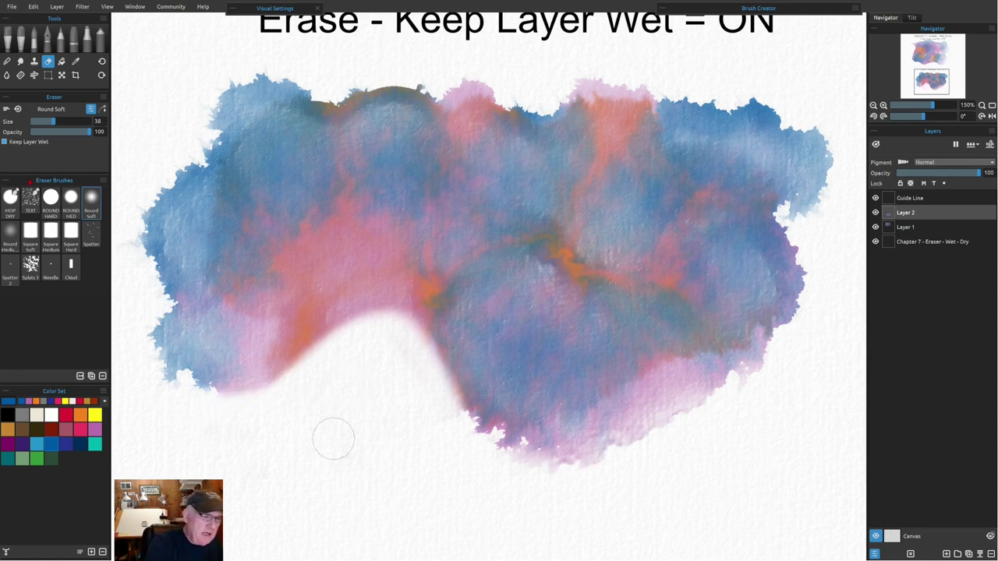
- Erase texture across the middle of the wash with Splats 3 at opacity 64 and 100, keeping the layer wet, and check the wet areas
click(30, 265)
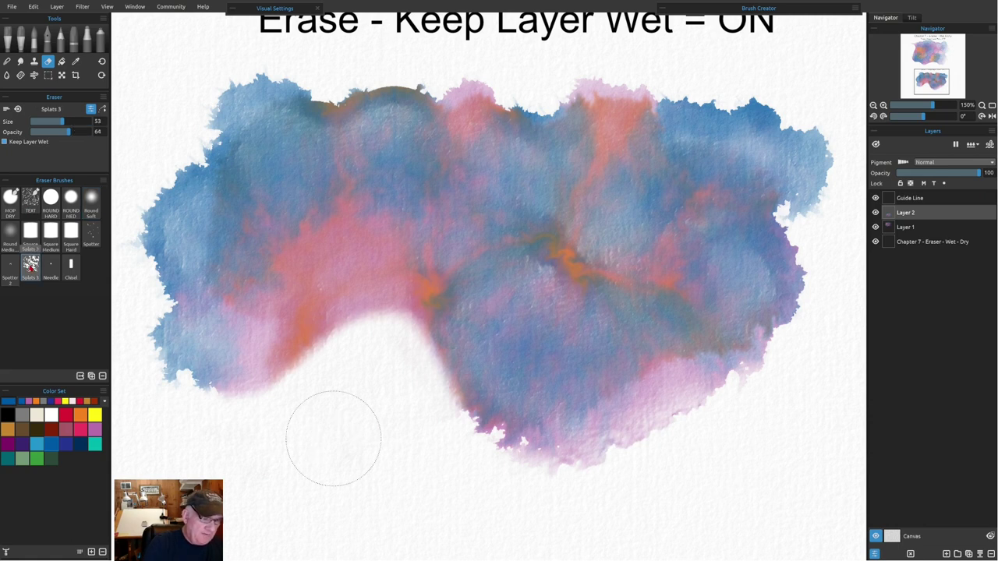
mouse_move(577, 222)
mouse_down()
mouse_move(624, 215)
mouse_move(702, 249)
mouse_move(725, 245)
mouse_move(569, 320)
mouse_move(507, 246)
mouse_move(671, 366)
mouse_up()
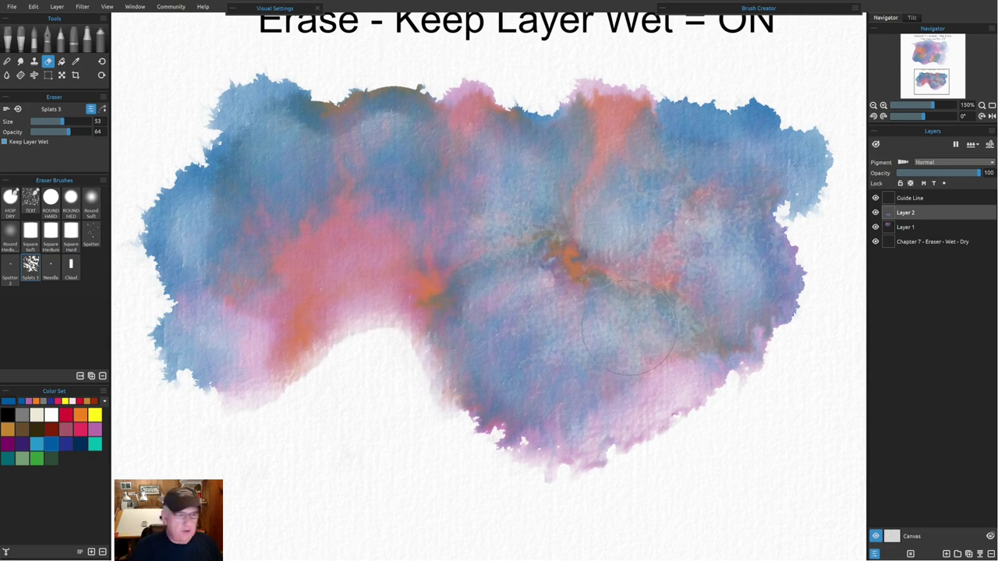
key(shift+bracketleft)
drag(40, 140, 91, 138)
drag(234, 205, 616, 228)
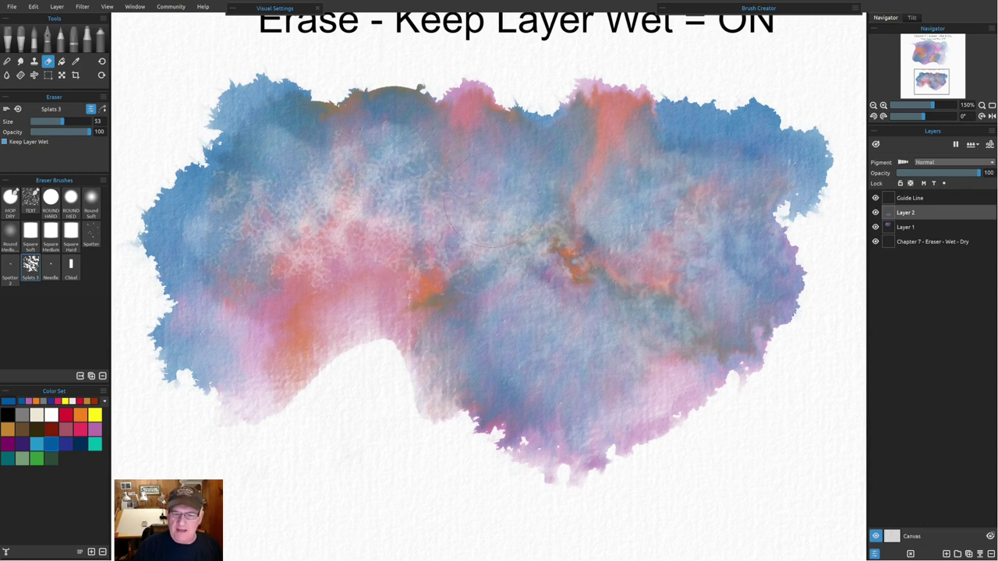
mouse_move(539, 171)
mouse_down()
mouse_move(616, 180)
mouse_move(601, 304)
mouse_move(656, 375)
mouse_move(468, 421)
mouse_move(401, 419)
mouse_move(372, 390)
mouse_move(327, 390)
mouse_up()
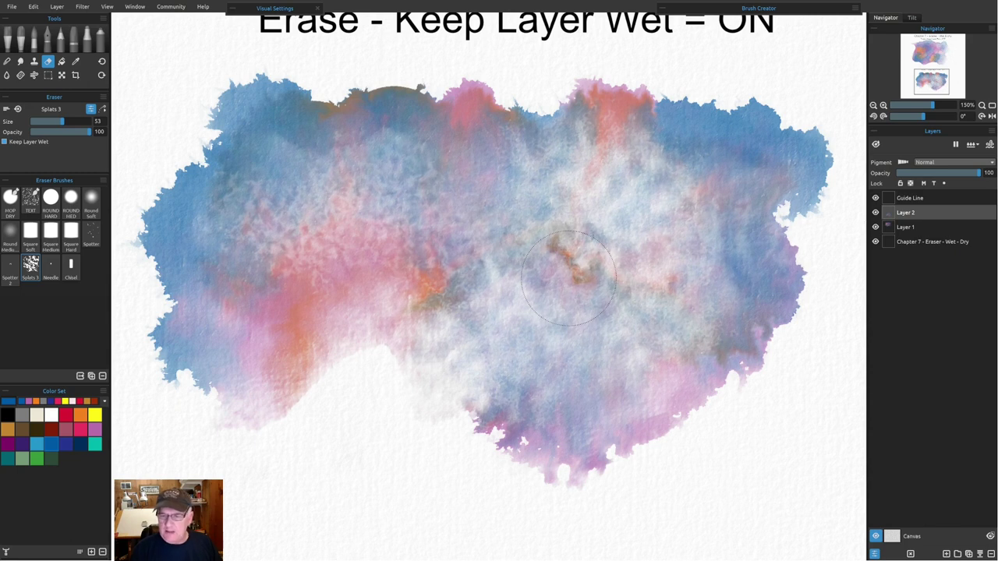
click(876, 144)
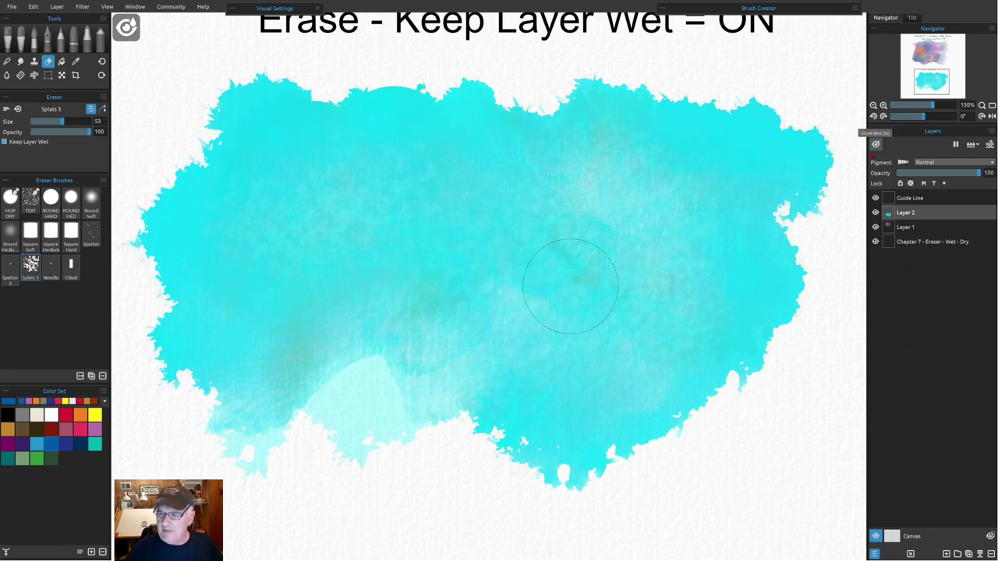
key(w)
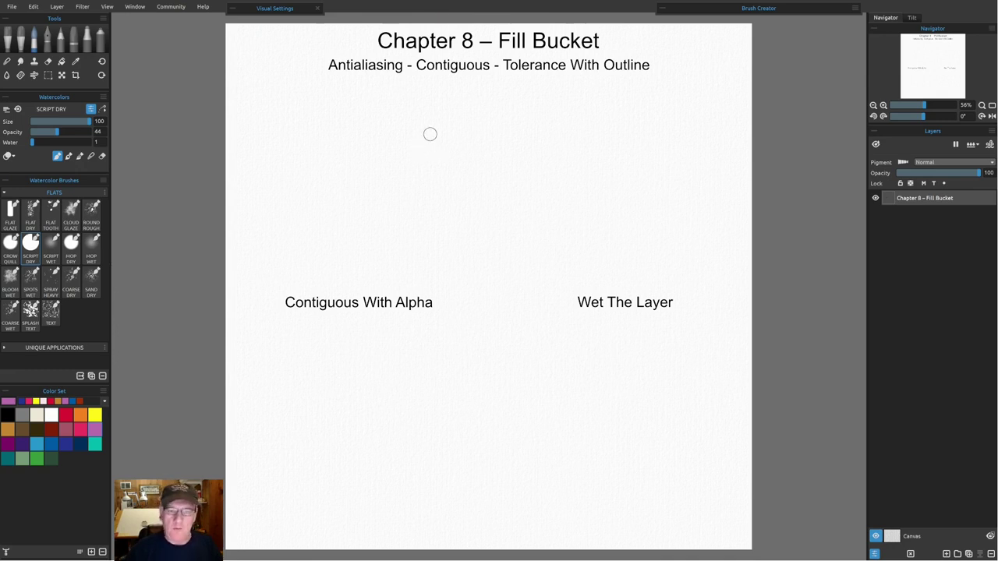
scroll(437, 132, up, 2)
scroll(511, 101, up, 2)
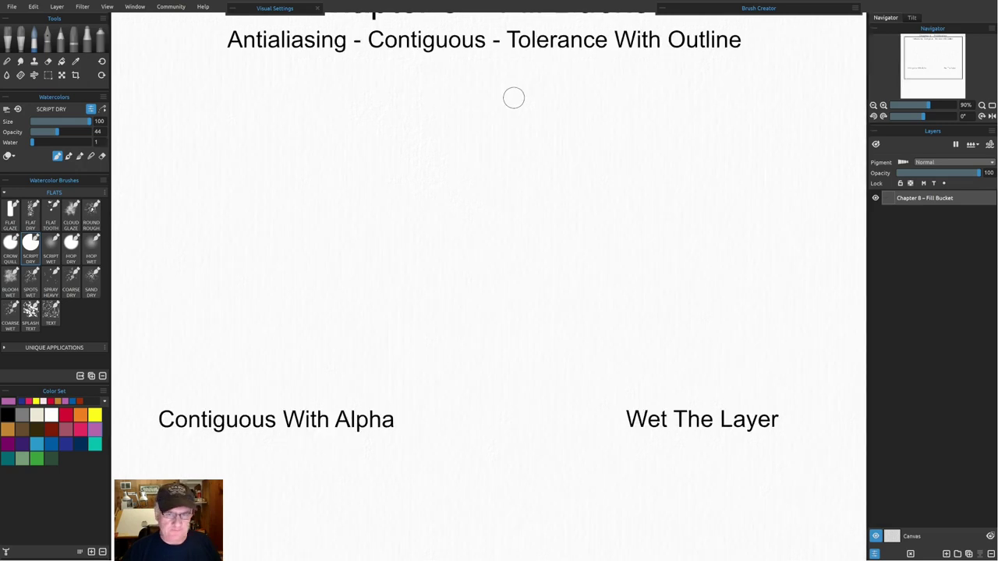
drag(491, 173, 526, 216)
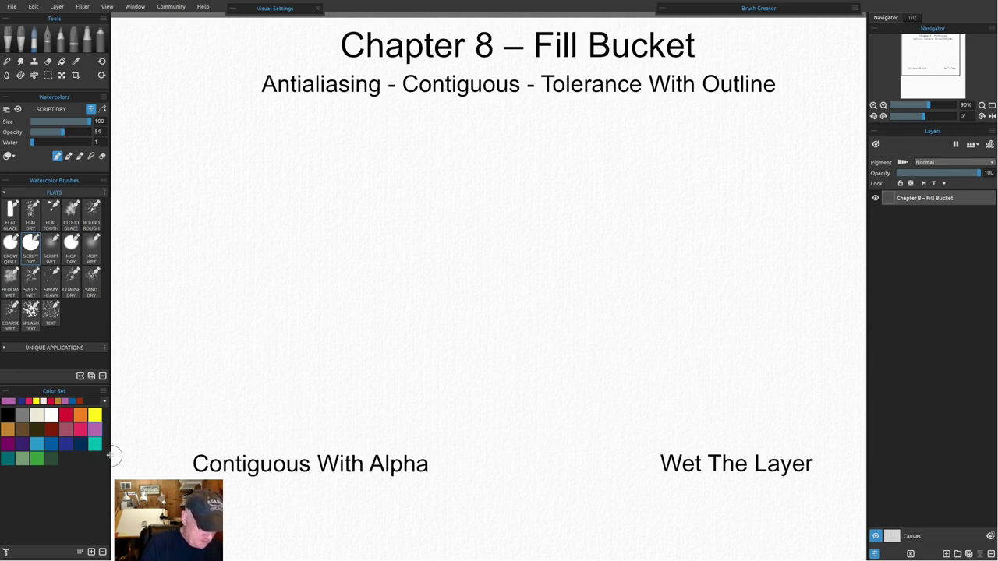
click(79, 448)
click(80, 416)
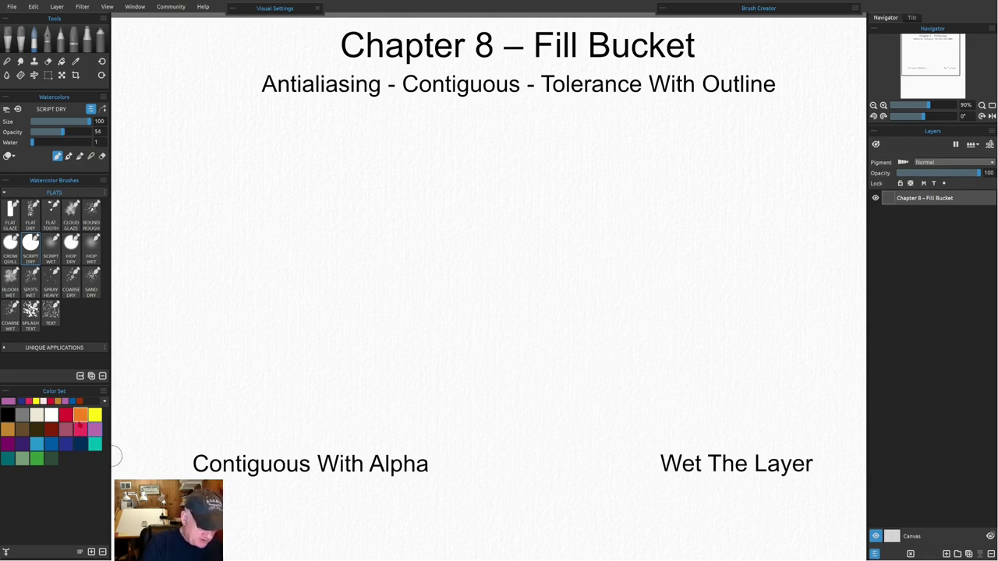
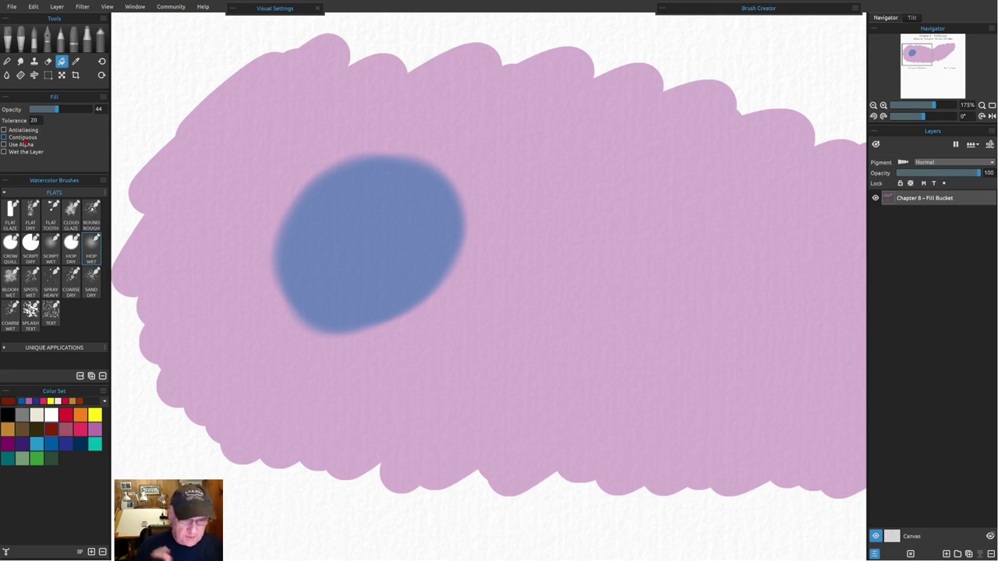
- Fill the blue oval with dark red at opacity 44 and tolerance 20, with Antialiasing off, and inspect the fill's edge up close
click(360, 246)
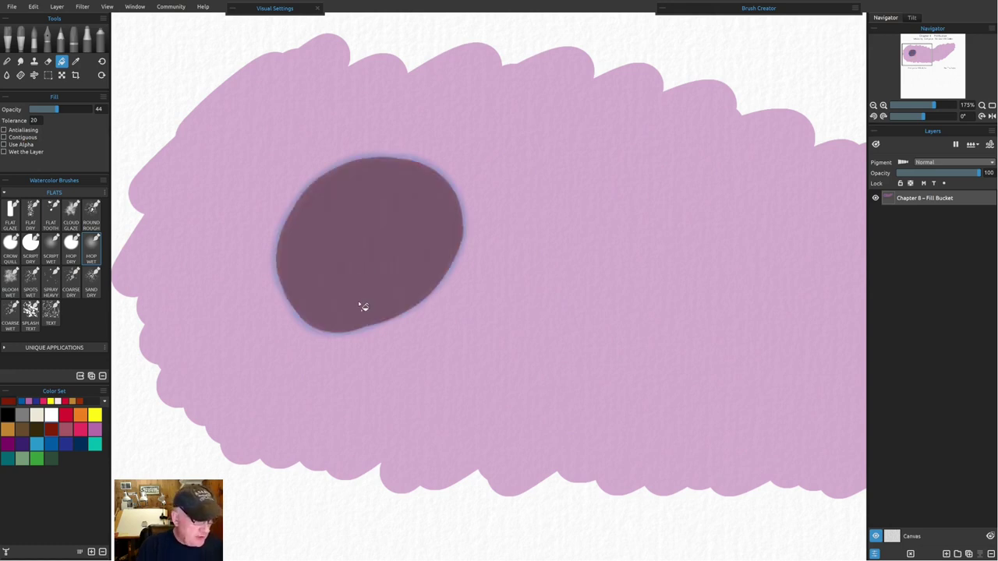
scroll(363, 305, up, 3)
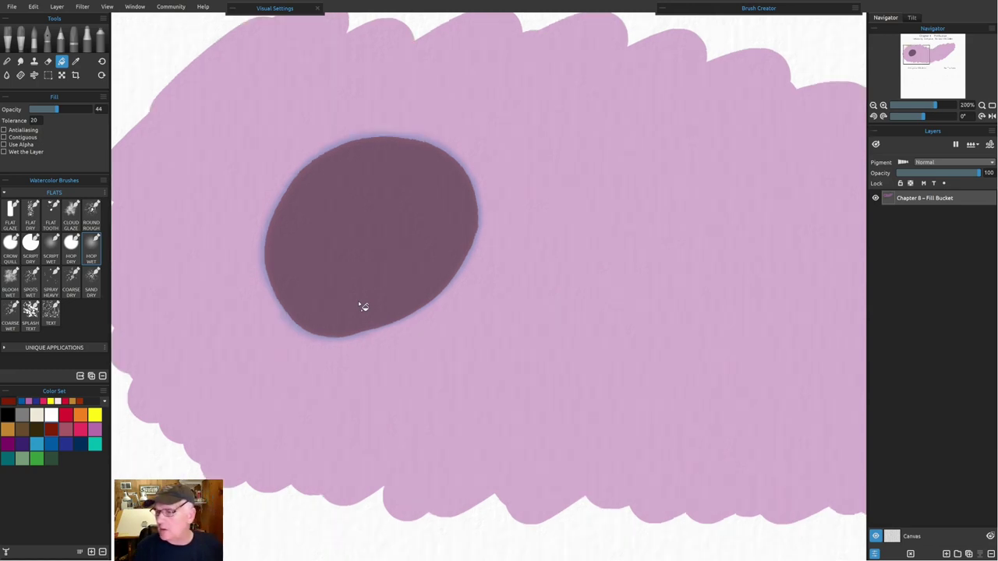
scroll(363, 306, up, 1)
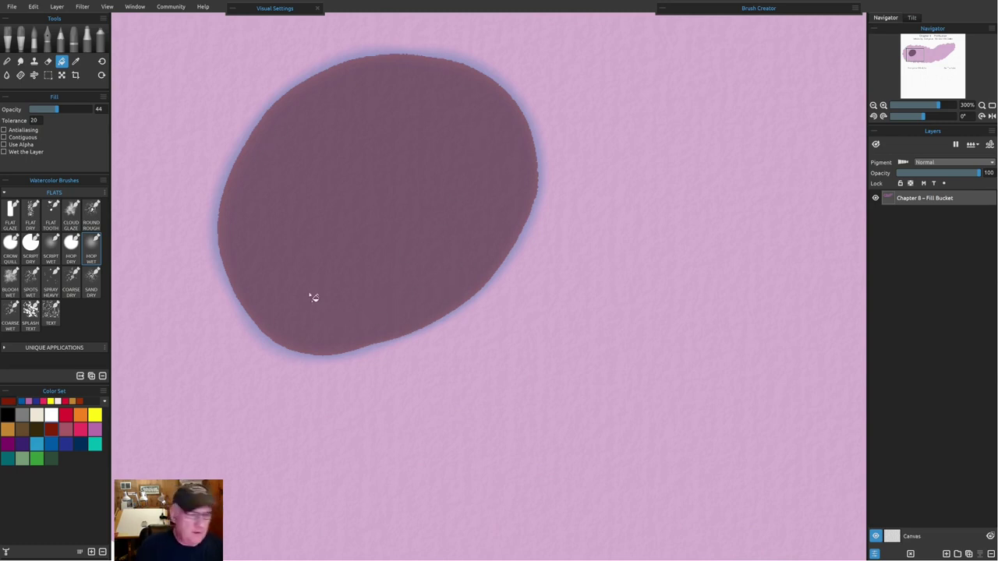
click(230, 328)
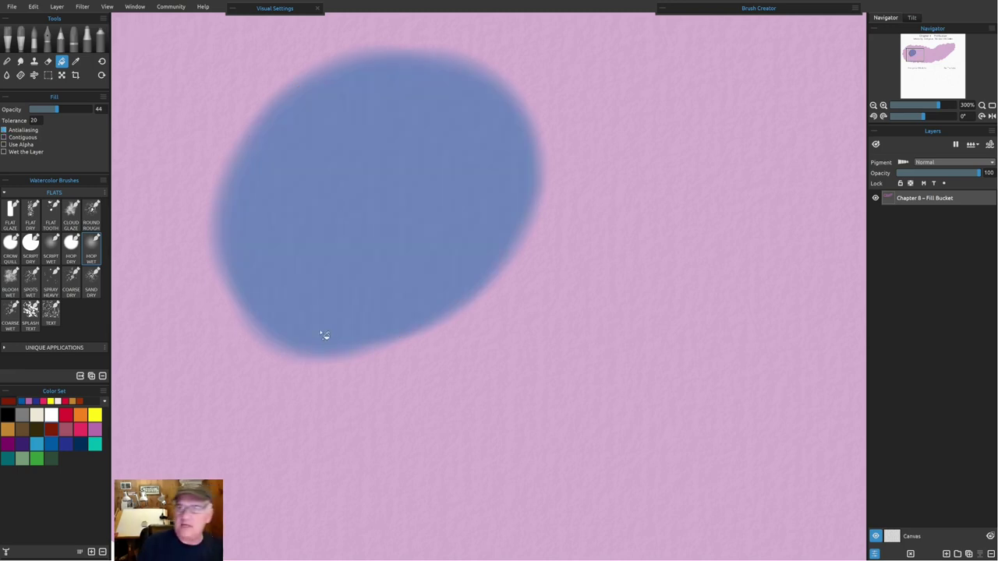
- Fill the blue oval with dark red at opacity 44 and tolerance 20, with Antialiasing on and Contiguous off
click(355, 189)
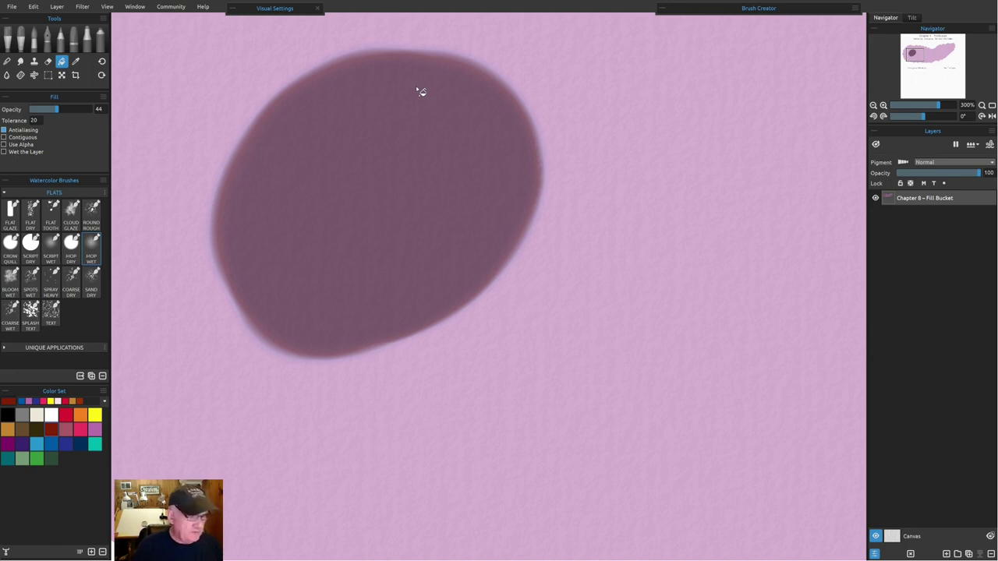
scroll(421, 91, down, 4)
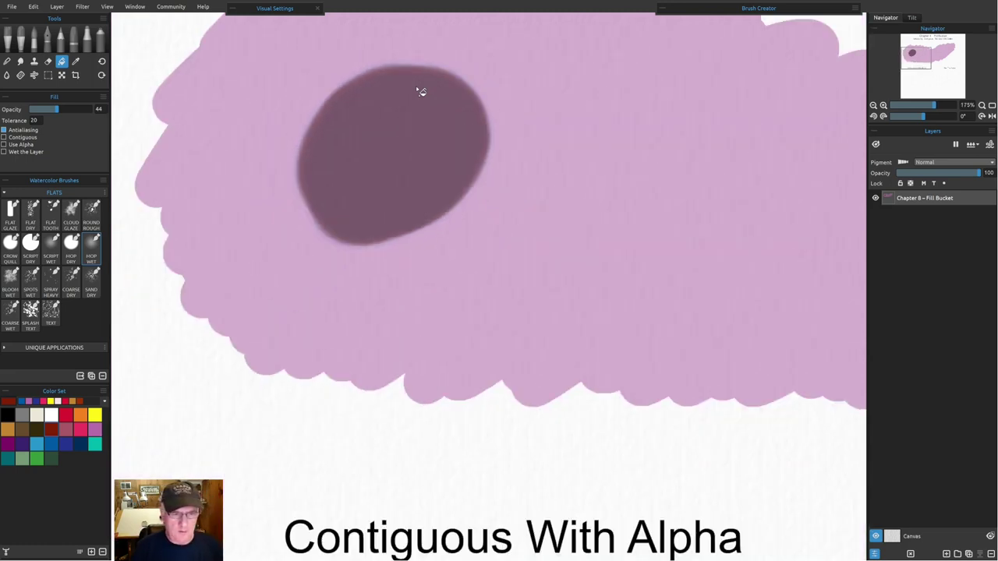
scroll(421, 91, down, 1)
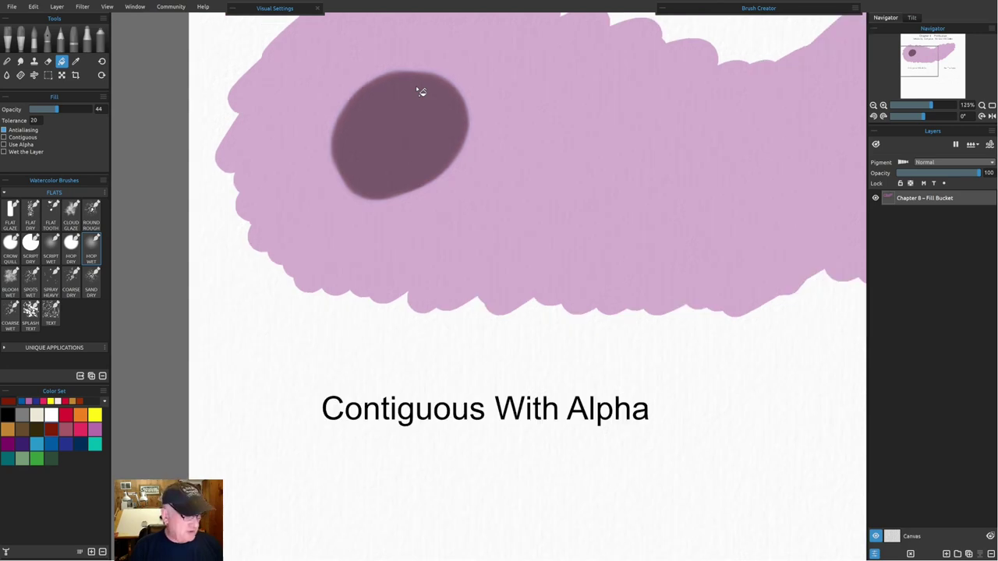
scroll(421, 91, down, 1)
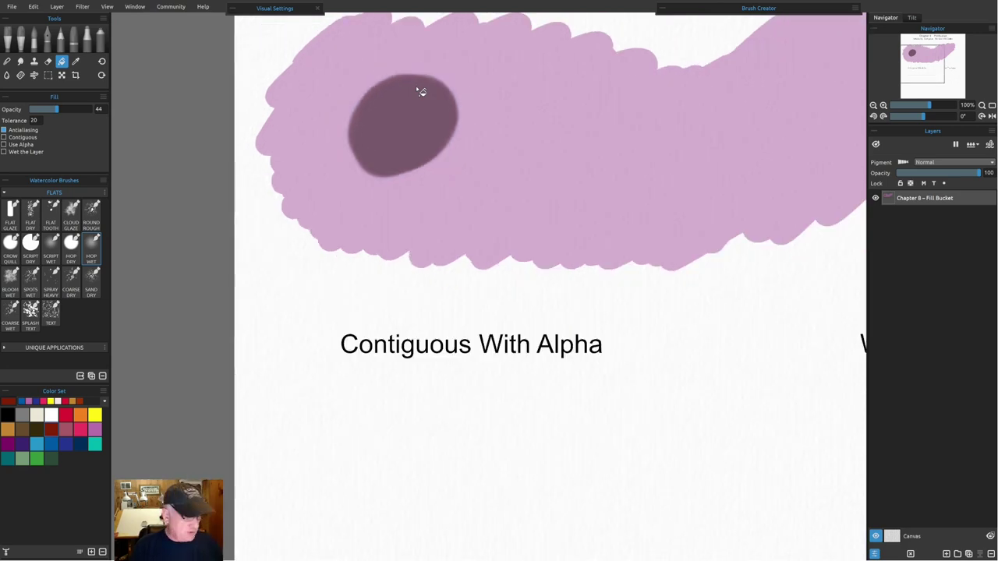
drag(686, 147, 492, 241)
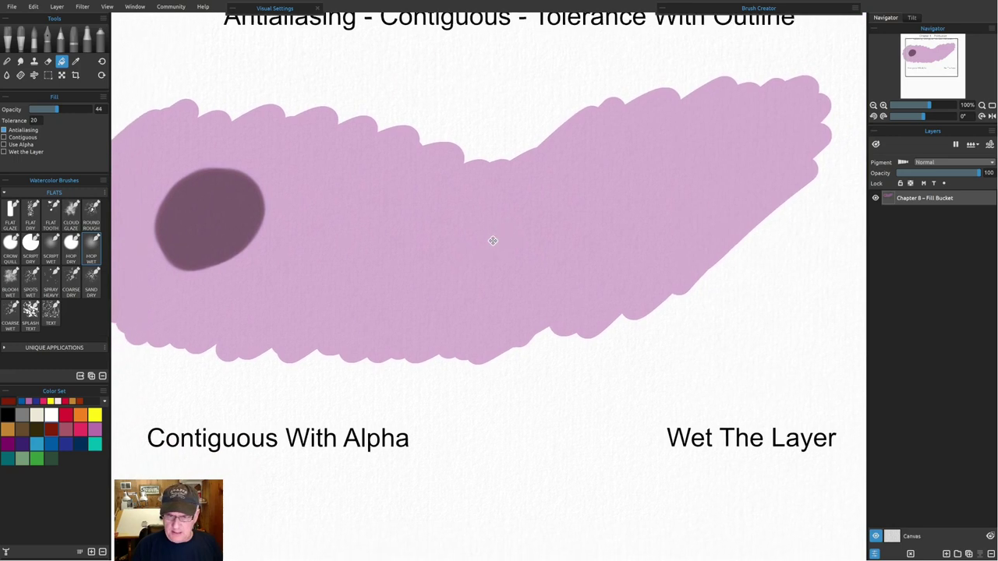
- Paint a closed black outline across the middle of the pink wash with the Script Dry watercolor brush at size 53 and opacity 100
key(b)
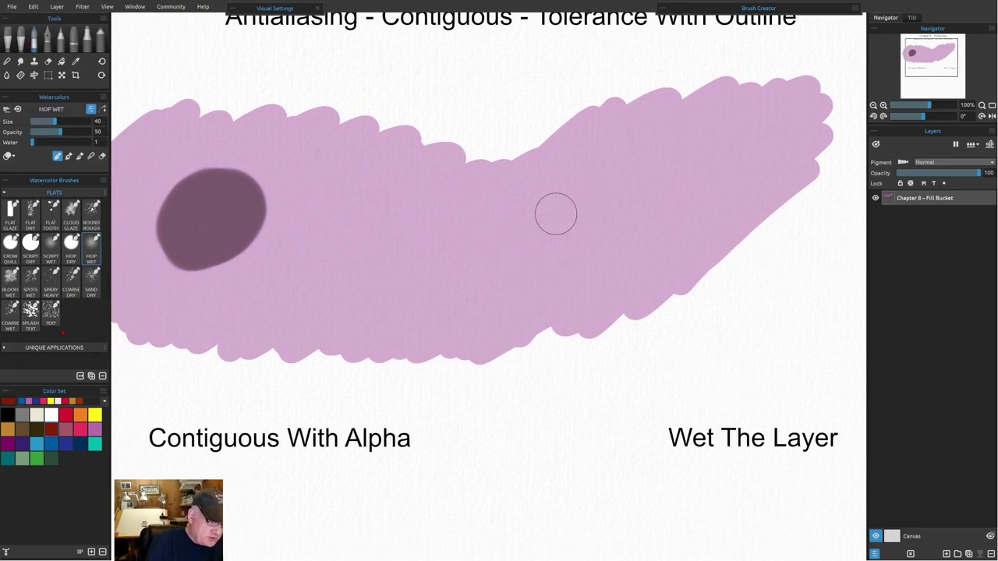
click(31, 246)
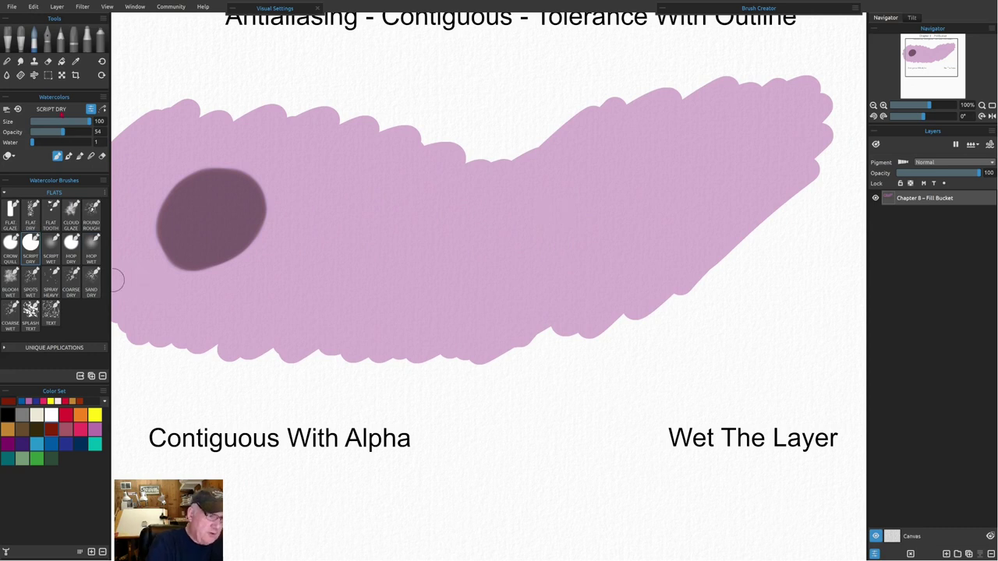
drag(62, 131, 91, 131)
click(8, 415)
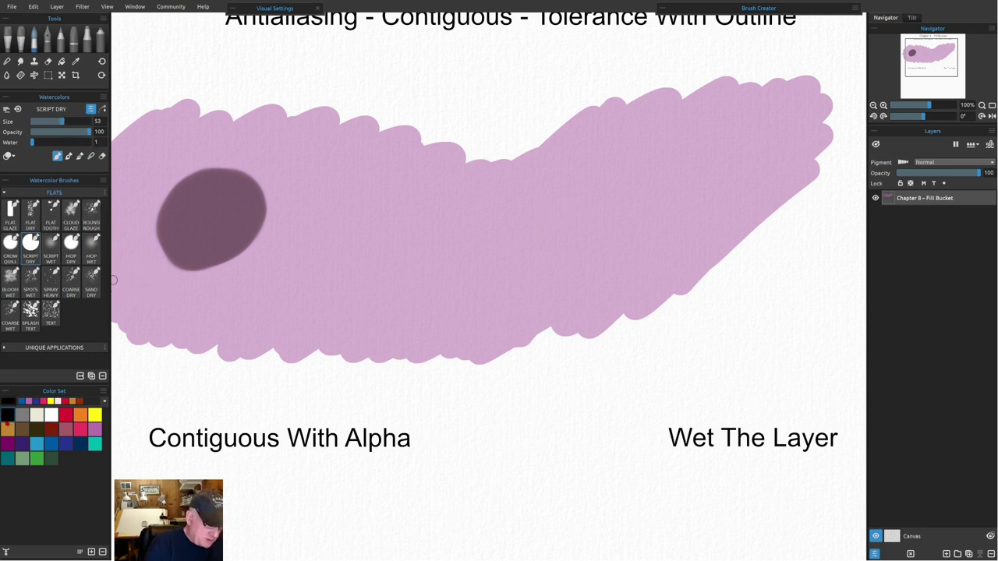
mouse_move(591, 195)
mouse_down()
mouse_move(471, 218)
mouse_move(446, 276)
mouse_move(538, 275)
mouse_move(616, 257)
mouse_move(658, 203)
mouse_move(615, 180)
mouse_move(584, 195)
mouse_up()
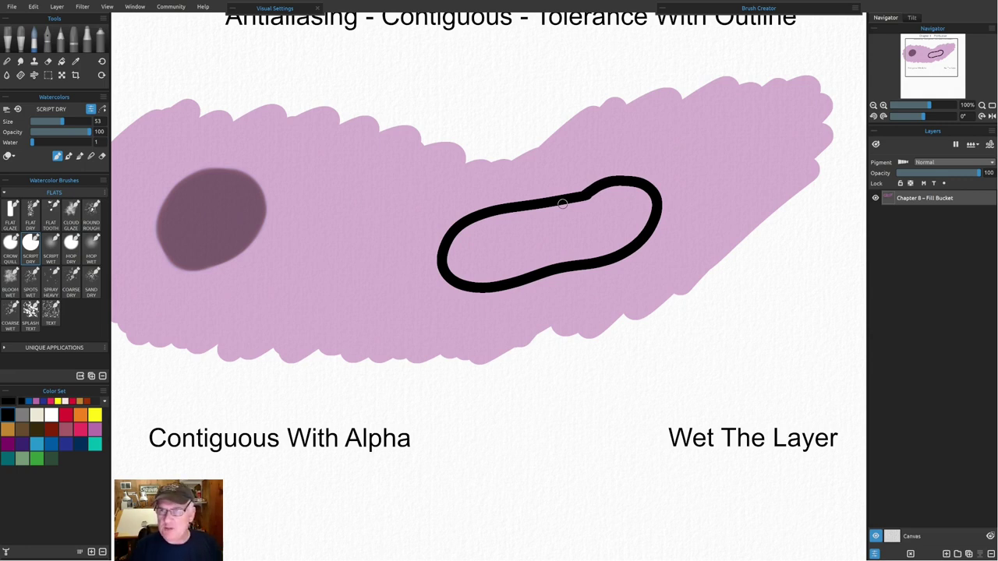
- Fill from inside the black outline with red at opacity 44 and tolerance 20, with Antialiasing on and Contiguous off
click(62, 62)
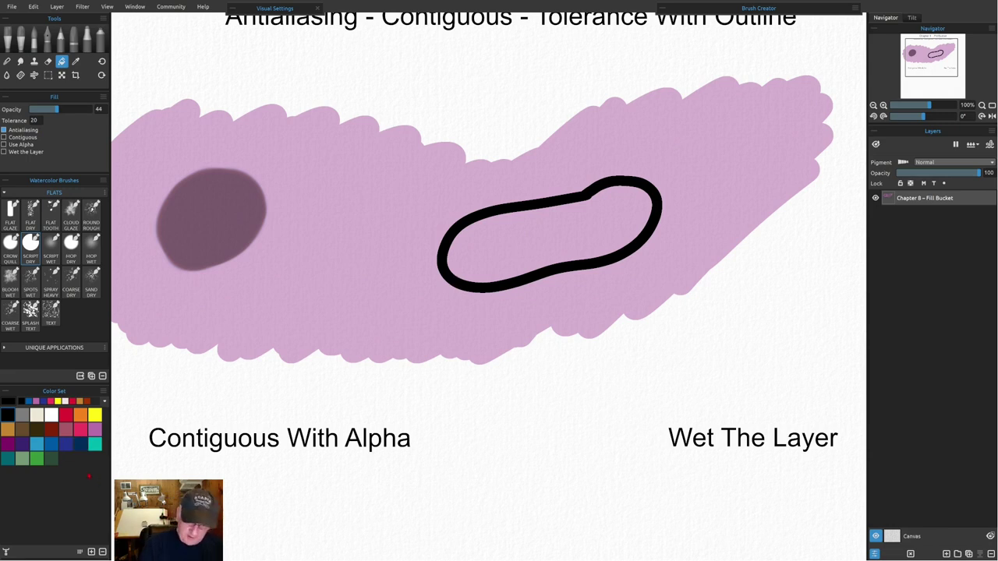
click(67, 420)
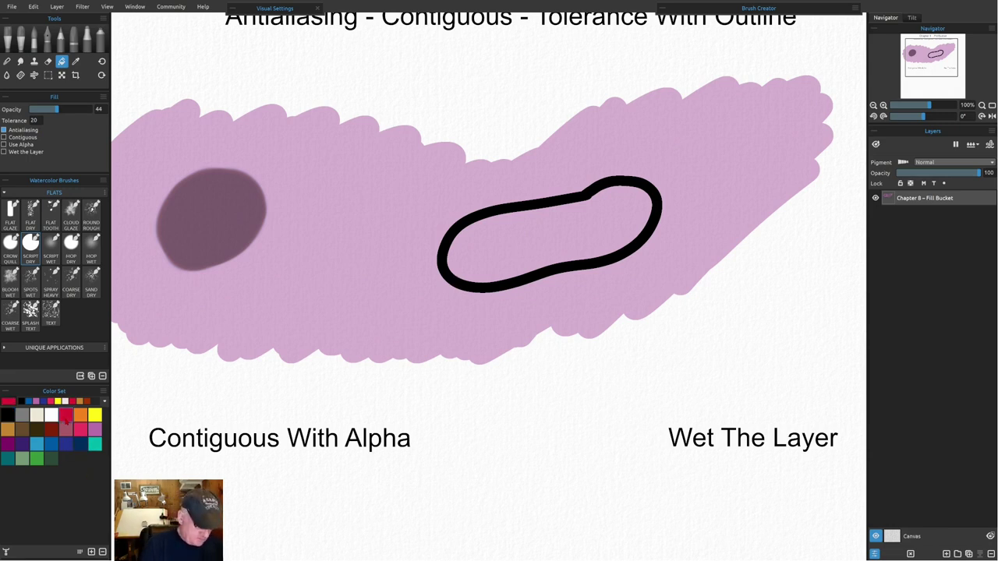
click(547, 247)
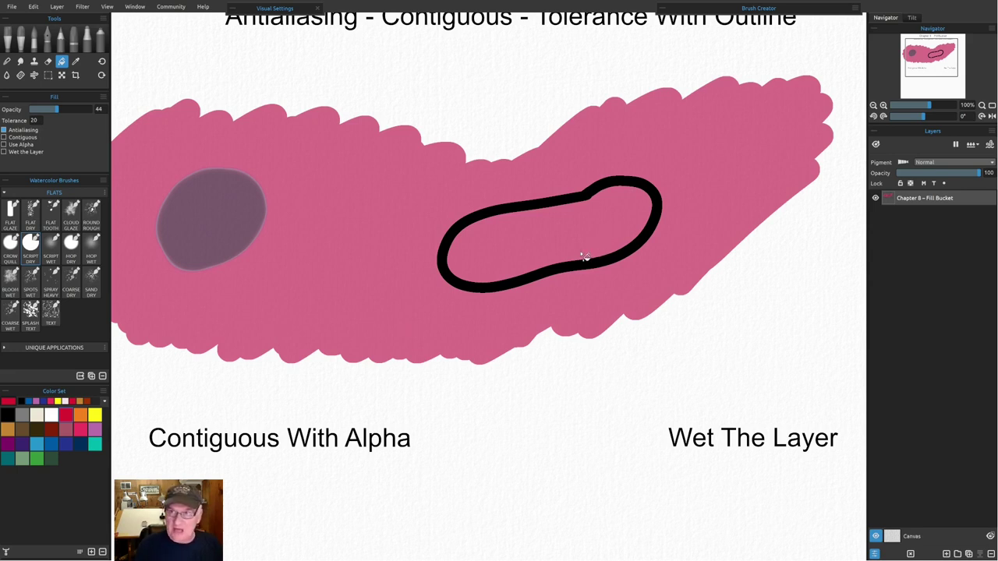
- Enable Contiguous, fill the inside of the black outline with red at opacity 44 and tolerance 20, and undo that fill
click(4, 144)
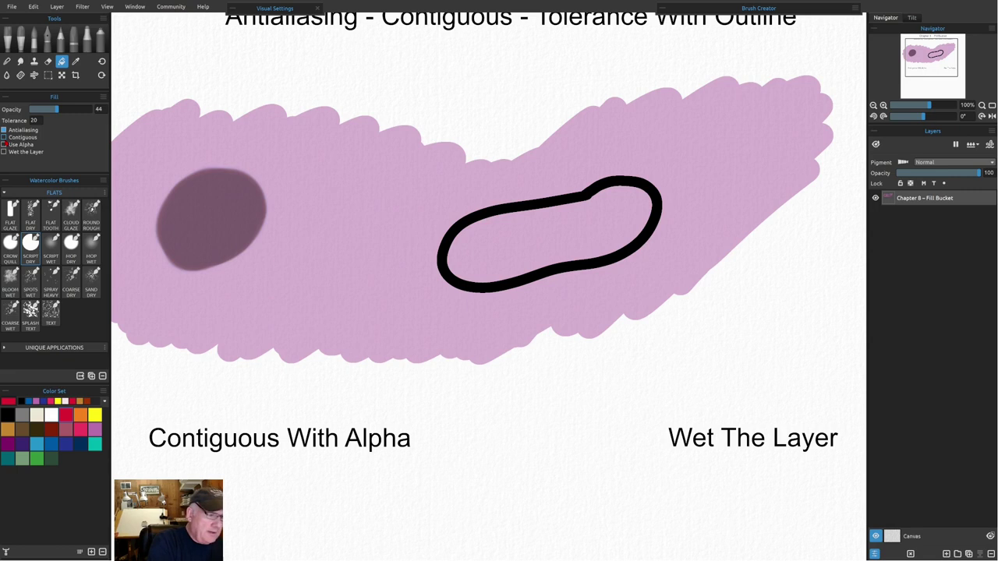
click(552, 237)
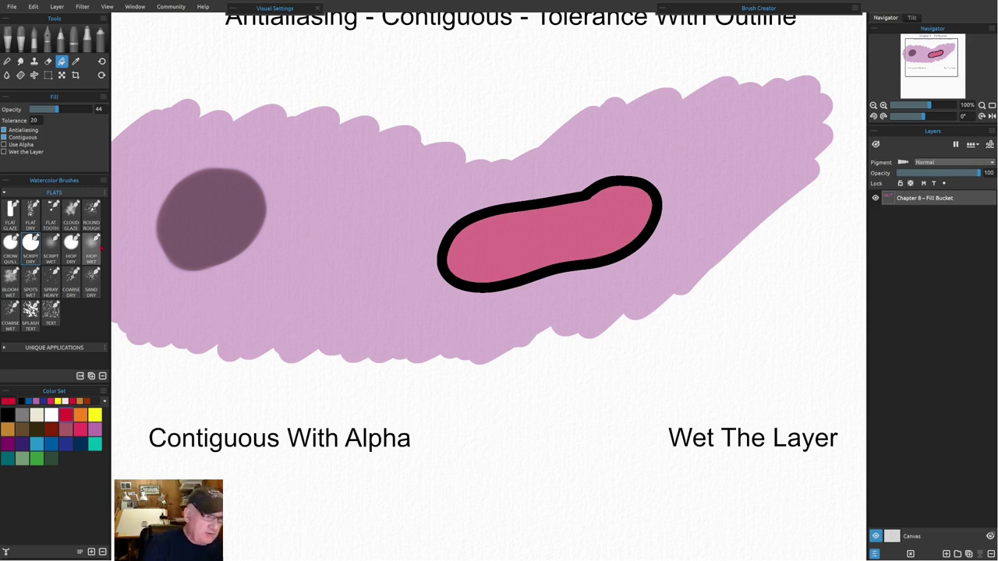
key(ctrl+z)
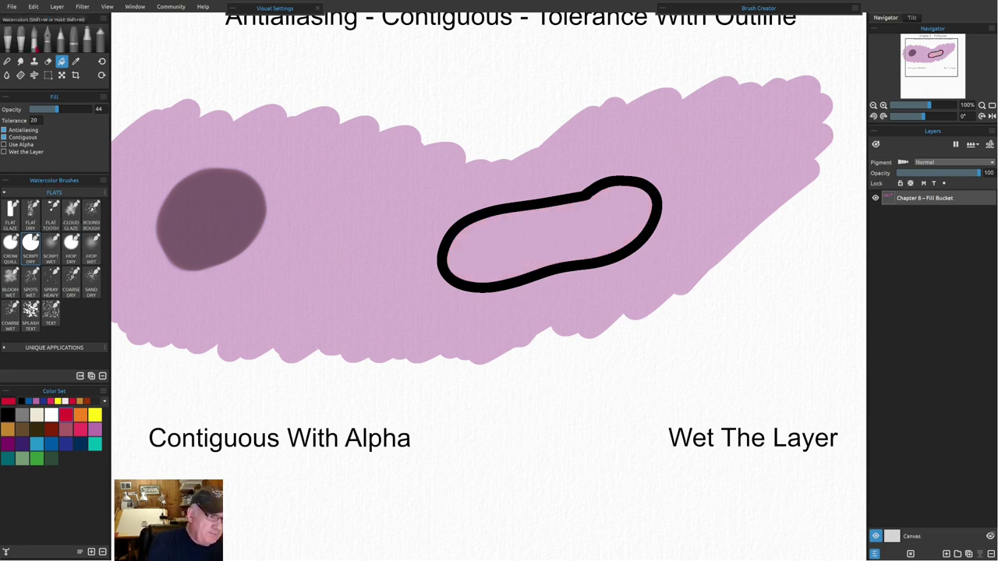
- Switch back to the Script Dry watercolor brush and set its color to black
click(35, 34)
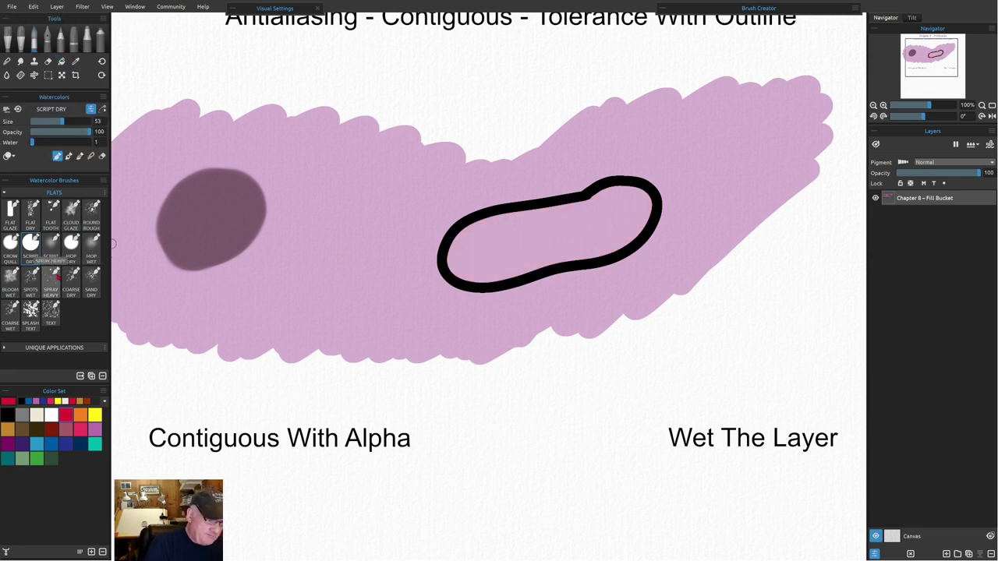
click(6, 416)
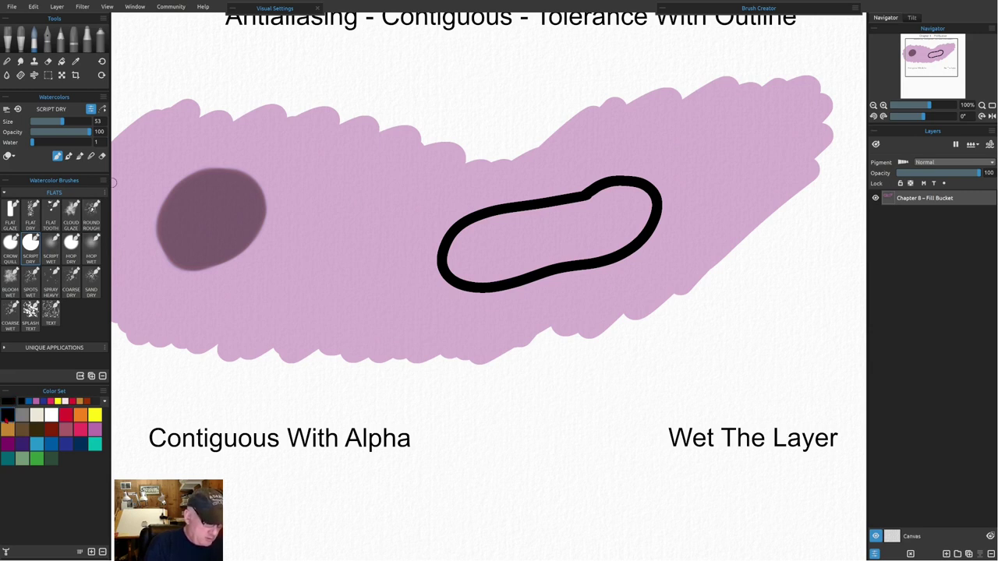
- Draw two more closed black outlines on the purple area, either side of the existing outline, with the Script Dry brush
mouse_move(377, 199)
mouse_down()
mouse_move(309, 221)
mouse_move(238, 320)
mouse_move(360, 257)
mouse_move(366, 195)
mouse_up()
mouse_move(785, 105)
mouse_down()
mouse_move(713, 180)
mouse_move(794, 144)
mouse_move(773, 110)
mouse_up()
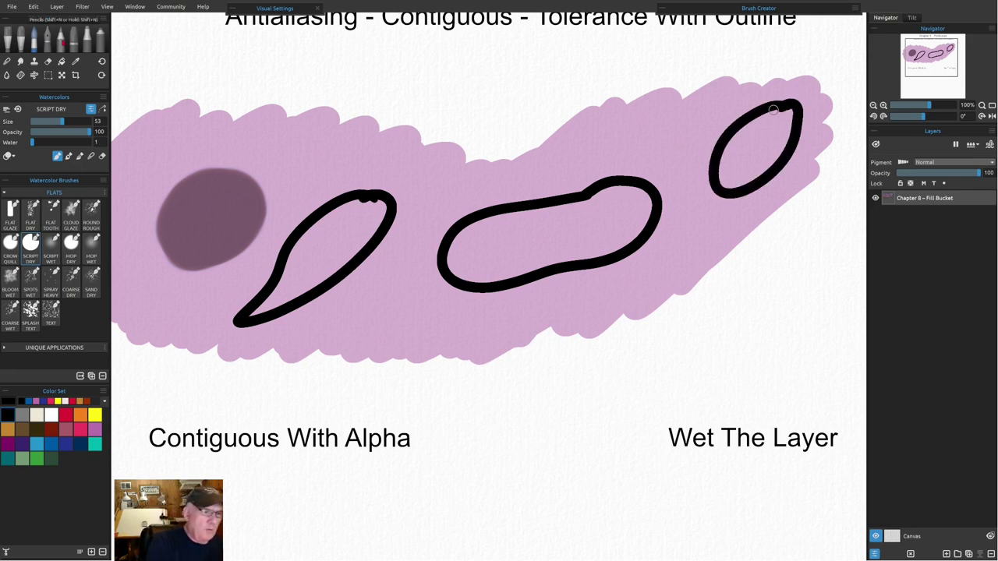
- Fill the purple area around the black outlines with red at 44 opacity, with Contiguous enabled
click(61, 63)
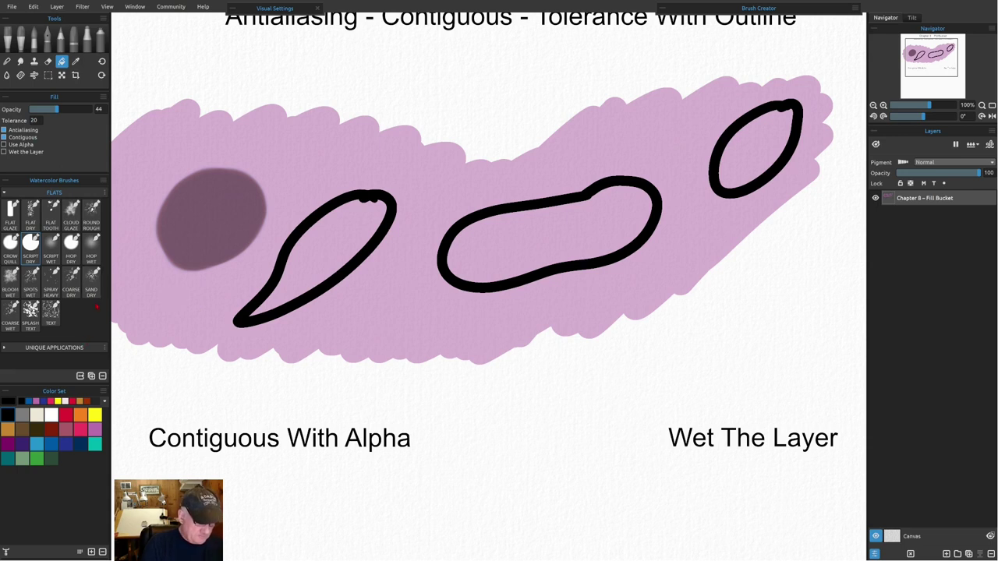
click(66, 416)
click(358, 336)
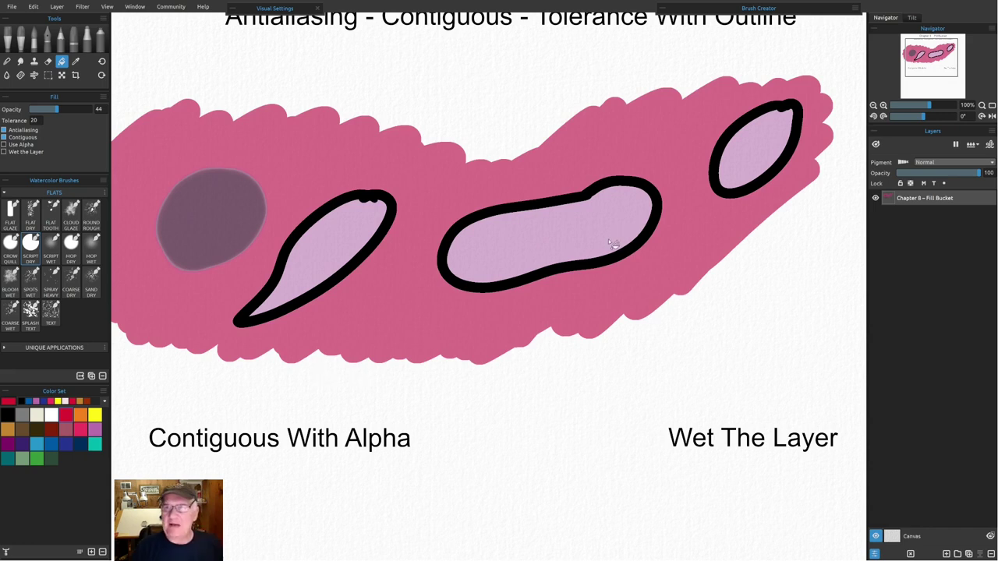
- Try a red fill across all the matching purple areas with Contiguous disabled
click(4, 144)
click(398, 322)
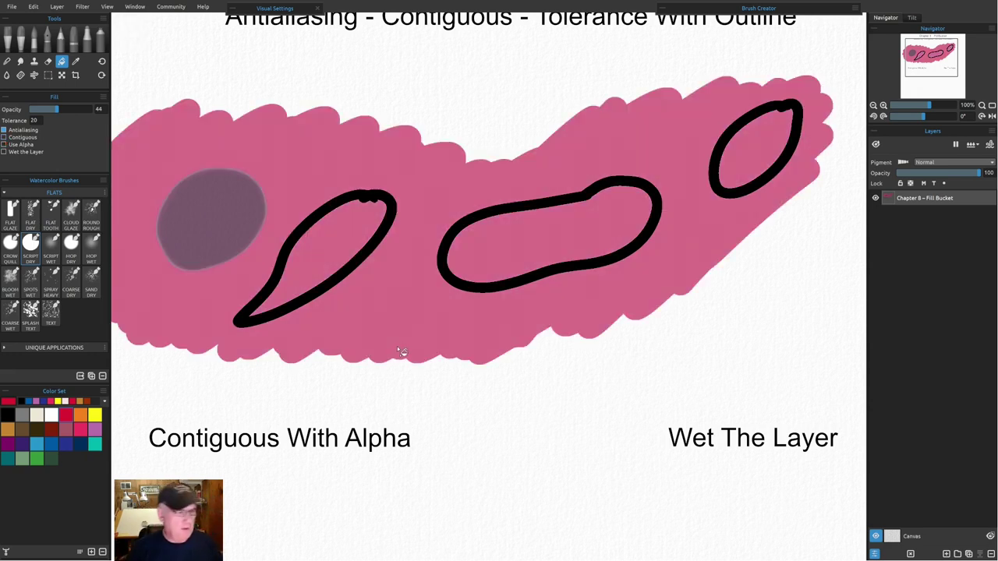
click(397, 346)
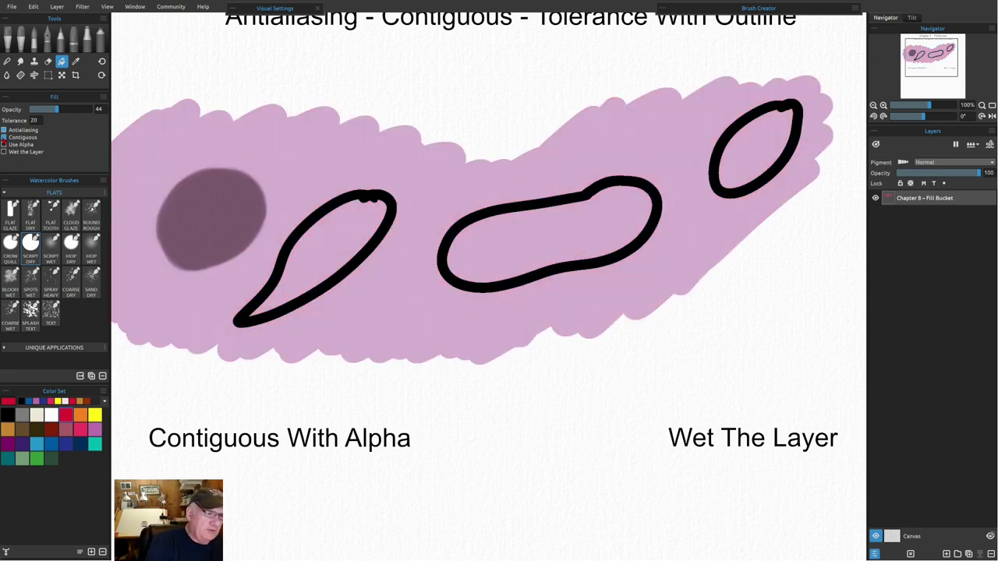
- Fill the insides of the three black outlines with red at 44 opacity, with Contiguous enabled
click(320, 255)
click(553, 238)
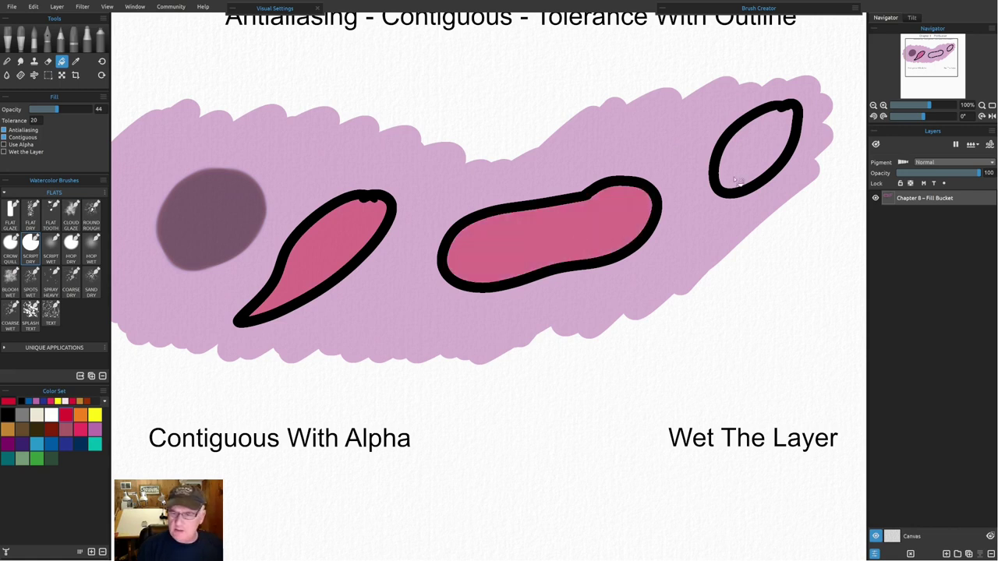
click(751, 154)
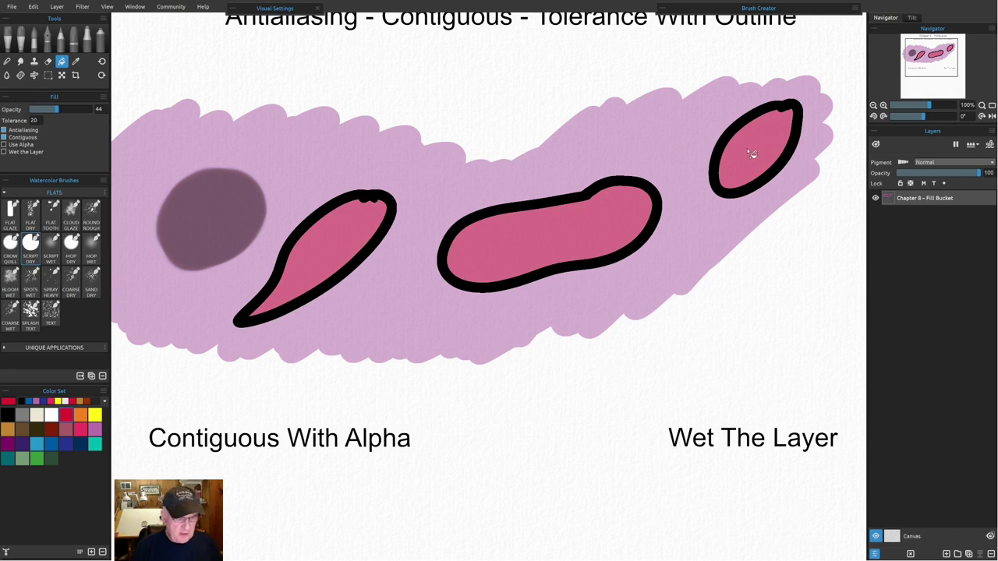
- Paint two parallel slanted orange strokes below "Contiguous With Alpha" with the Mop Dry brush at size 63 and opacity 8
key(ctrl+0)
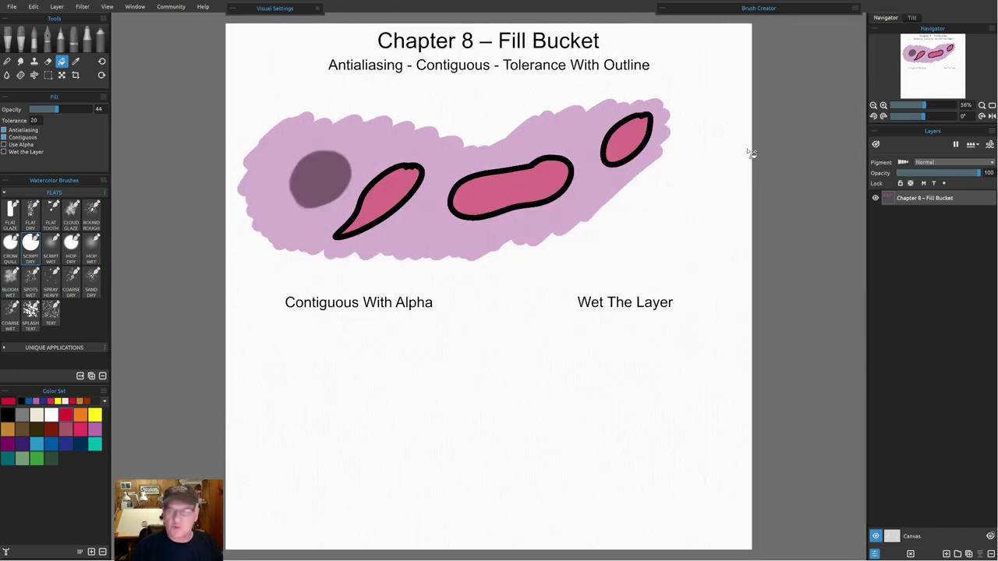
key(b)
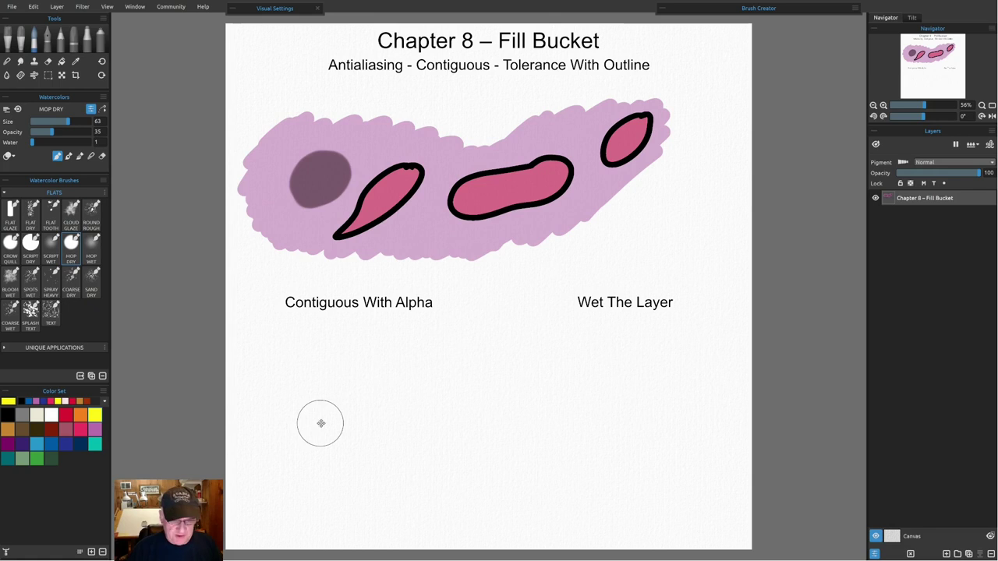
drag(377, 430, 436, 328)
scroll(429, 314, up, 1)
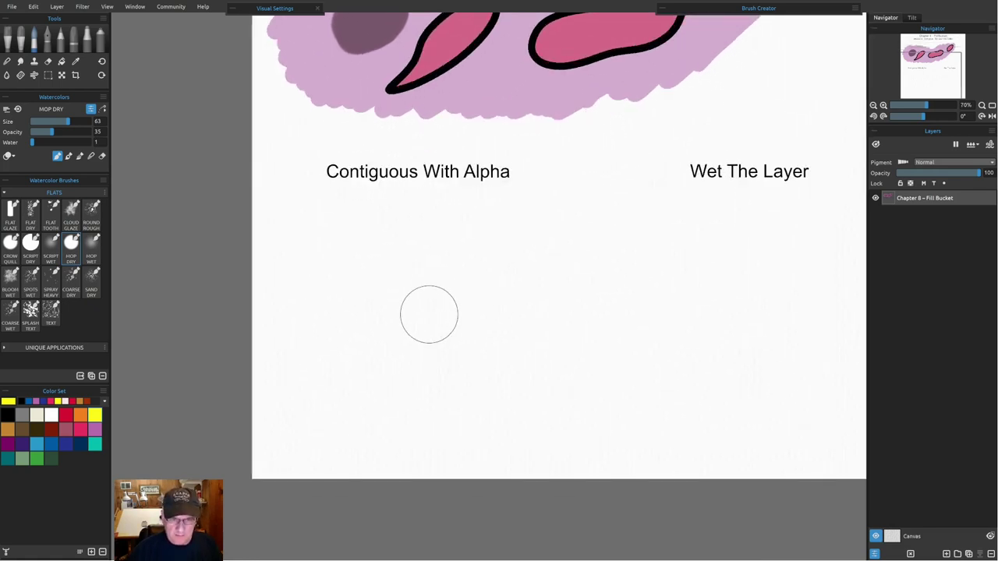
scroll(429, 314, up, 3)
mouse_move(375, 268)
mouse_down()
mouse_move(375, 278)
mouse_move(403, 234)
mouse_move(369, 245)
mouse_up()
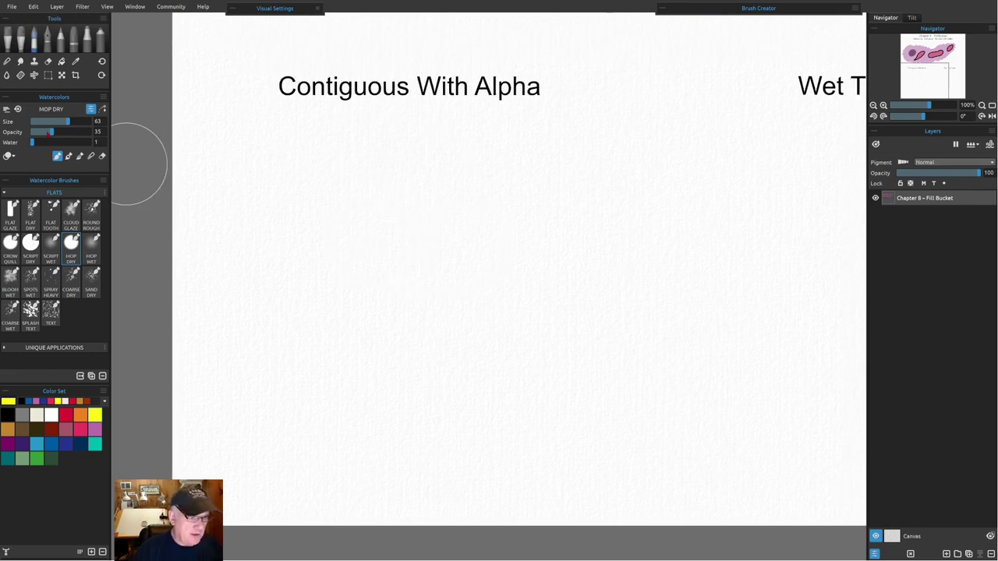
drag(52, 138, 37, 141)
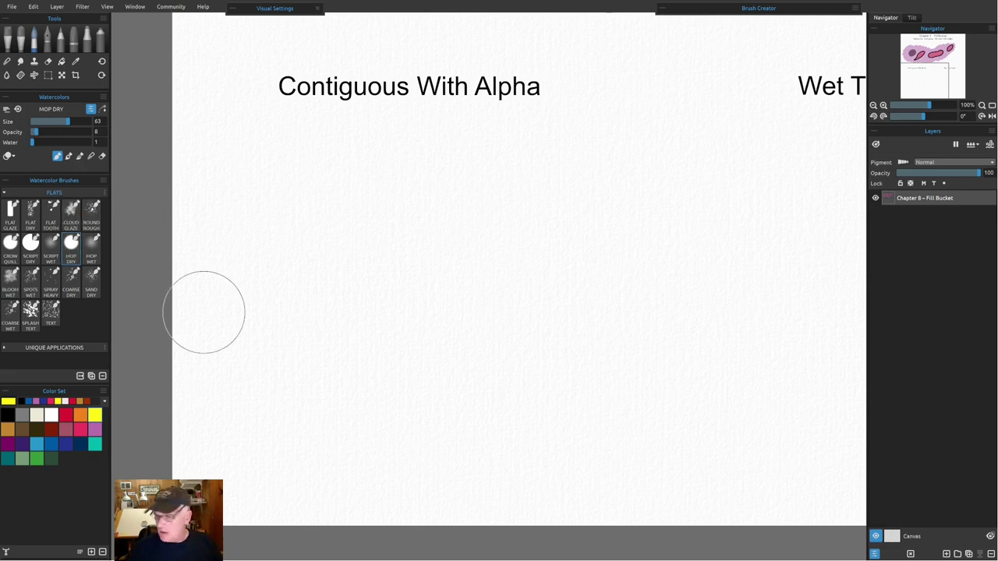
click(80, 415)
drag(278, 230, 343, 439)
drag(444, 181, 520, 452)
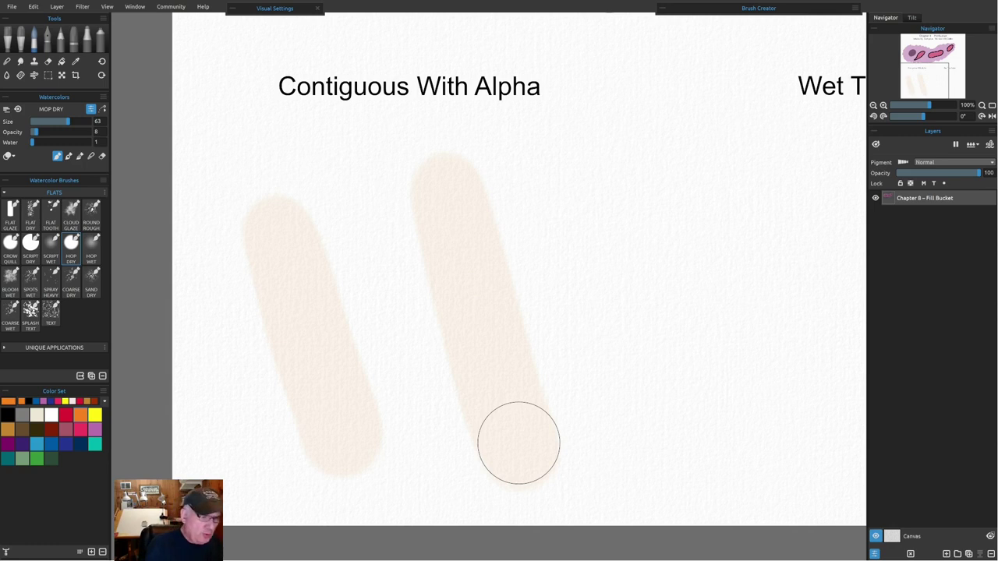
- Set the brush opacity to 51 and paint a blue stroke across both orange strokes
click(61, 133)
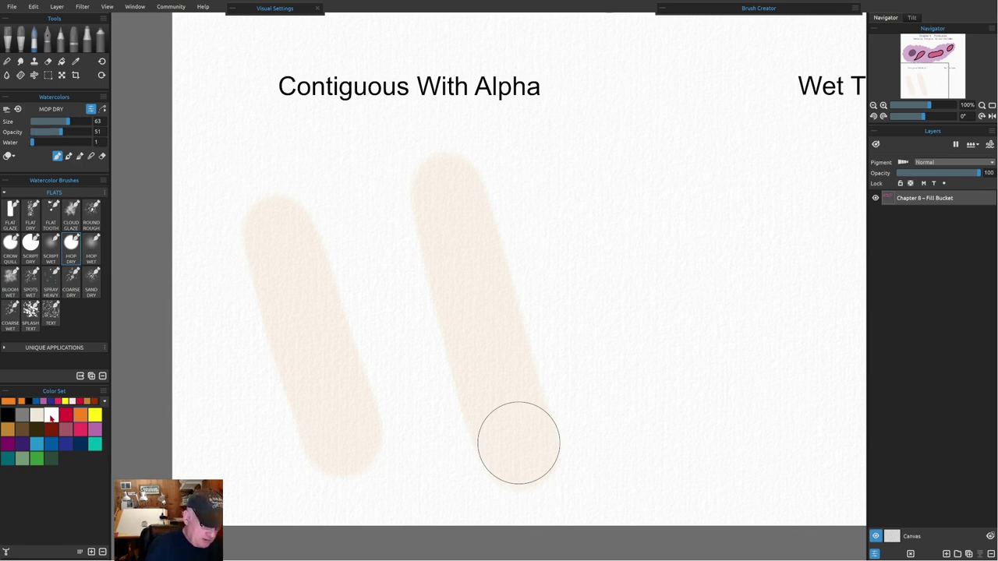
click(50, 445)
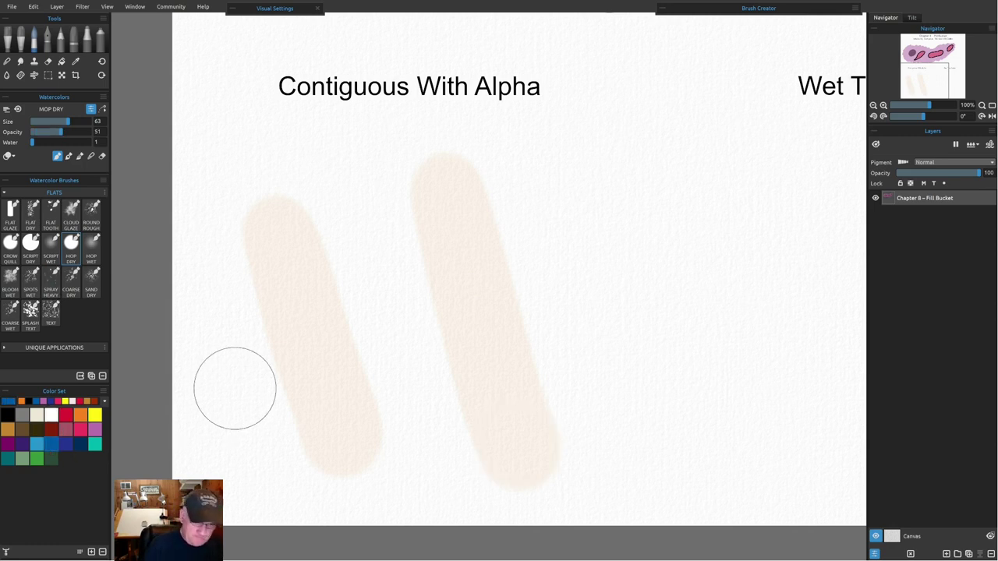
drag(212, 372, 604, 305)
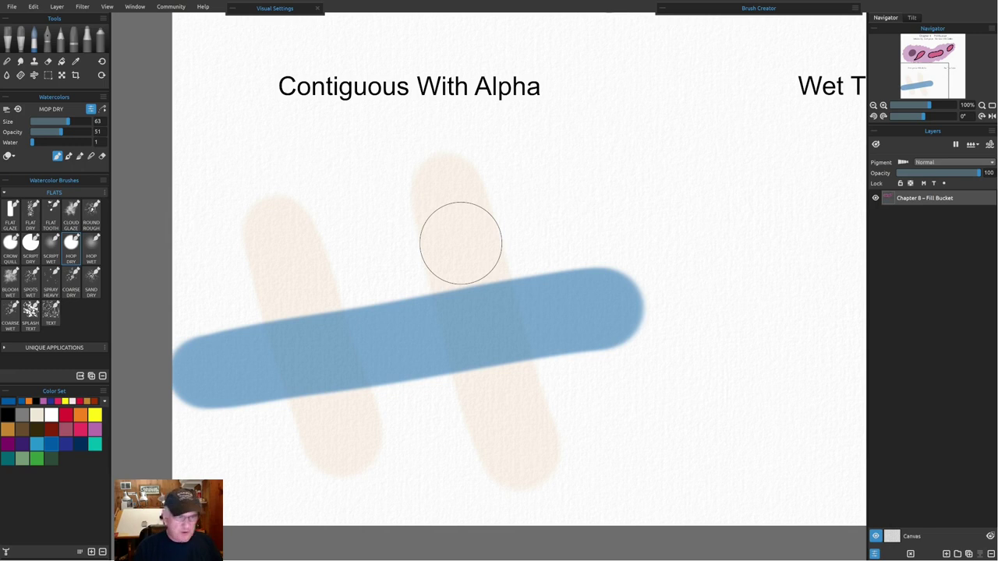
- Try filling the four exposed ends of the orange strokes with black at 100 opacity, with Use Alpha disabled
click(61, 62)
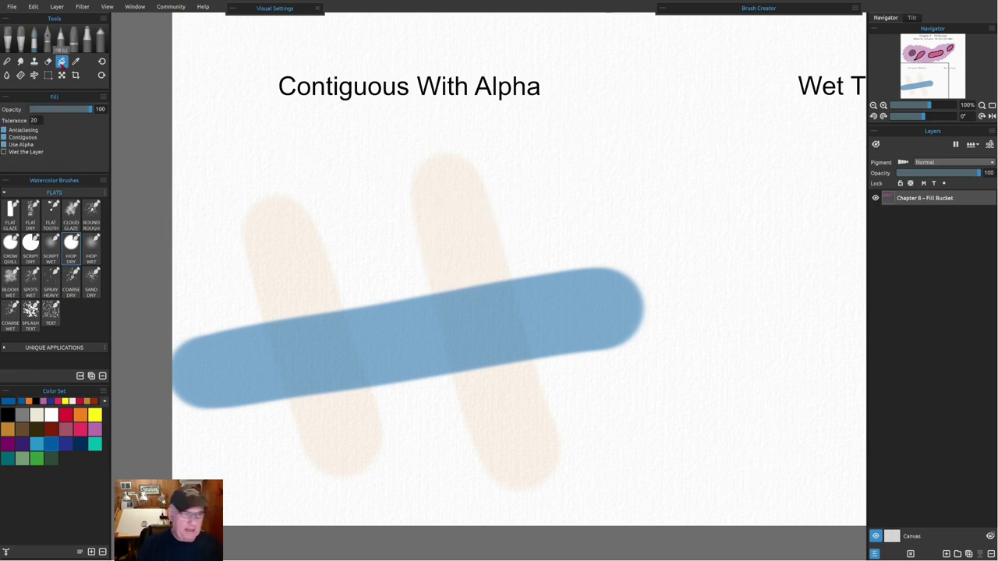
click(4, 144)
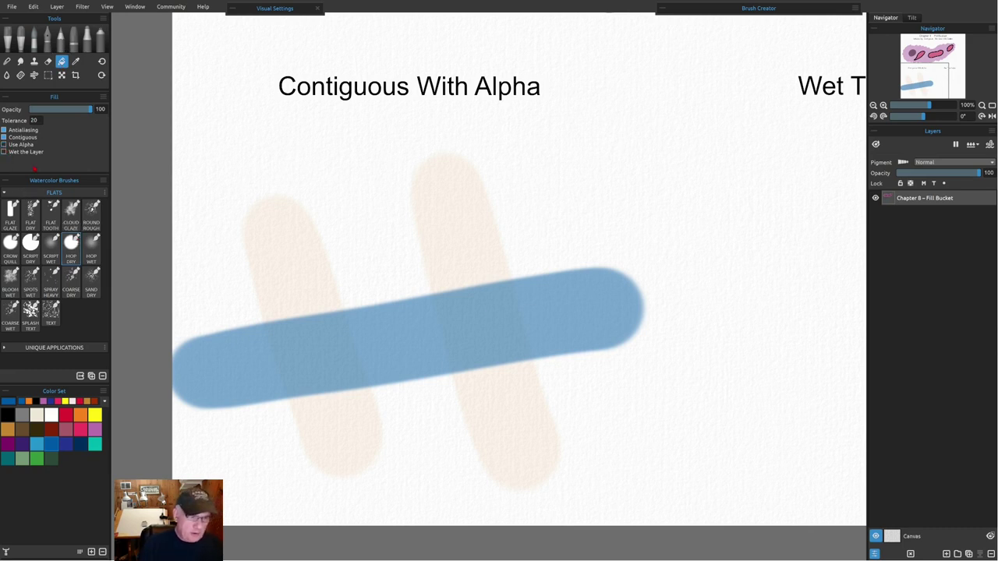
click(6, 417)
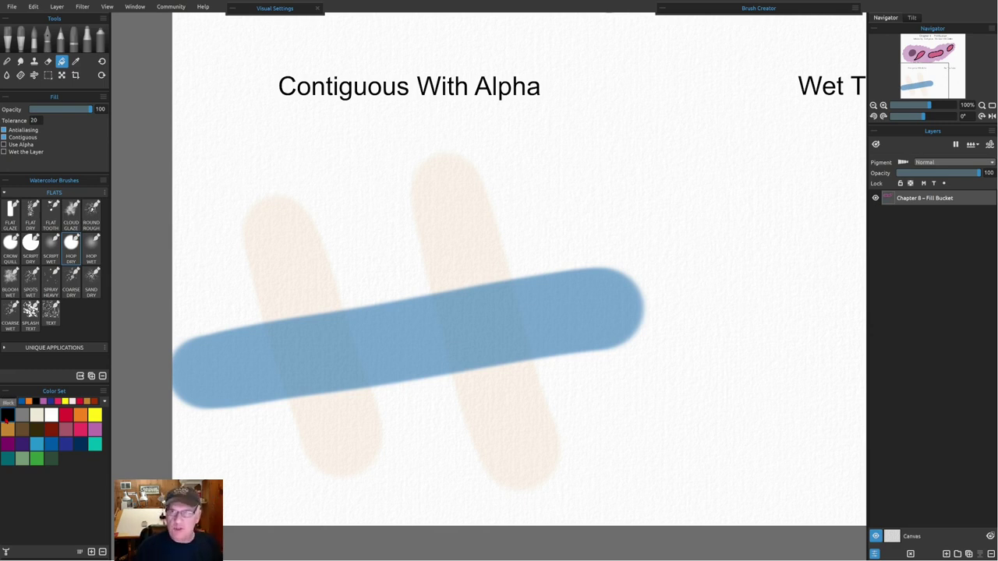
click(295, 268)
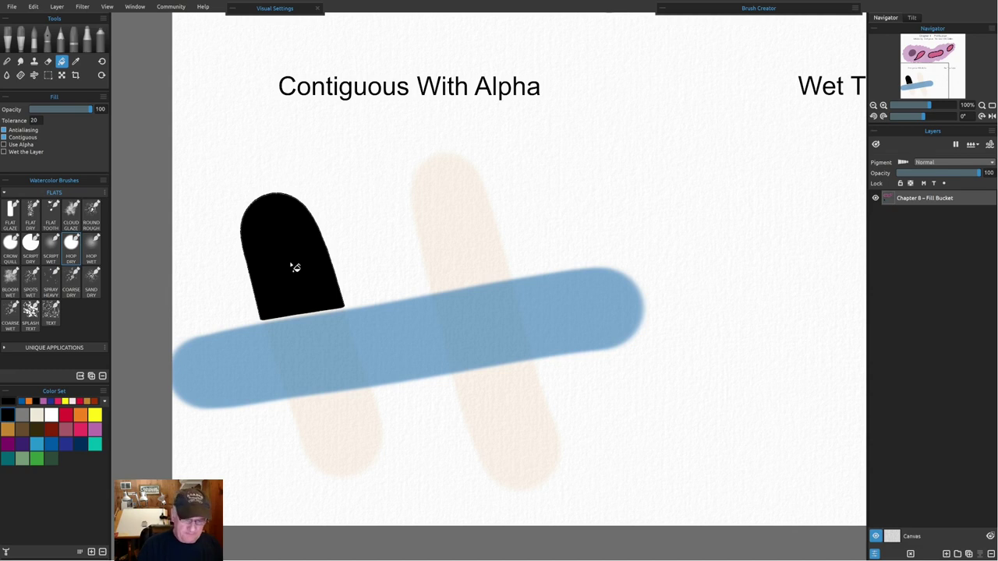
click(338, 425)
click(457, 225)
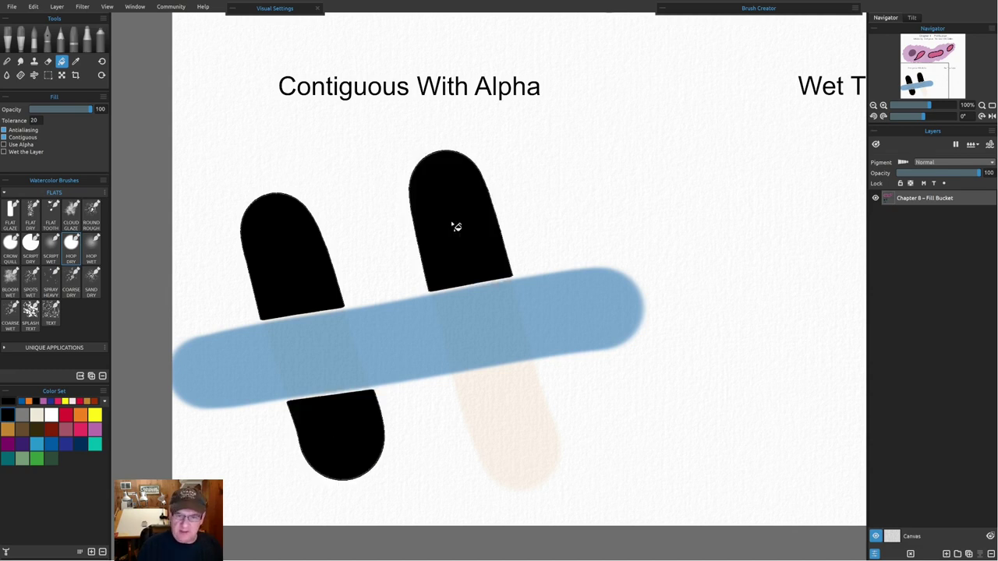
click(514, 427)
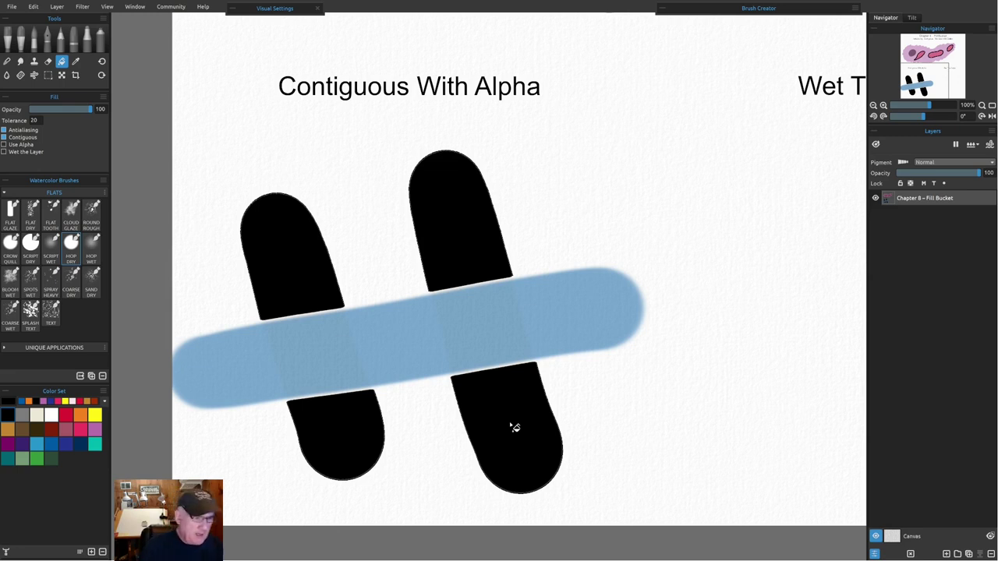
click(514, 427)
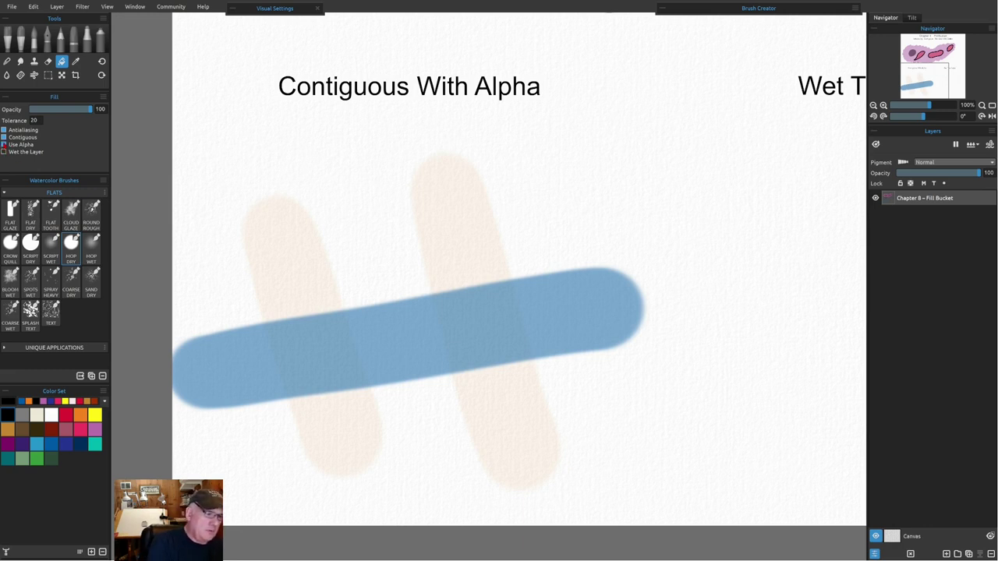
- Fill the four exposed ends of the orange strokes with black one by one, with Use Alpha and Contiguous enabled
click(300, 313)
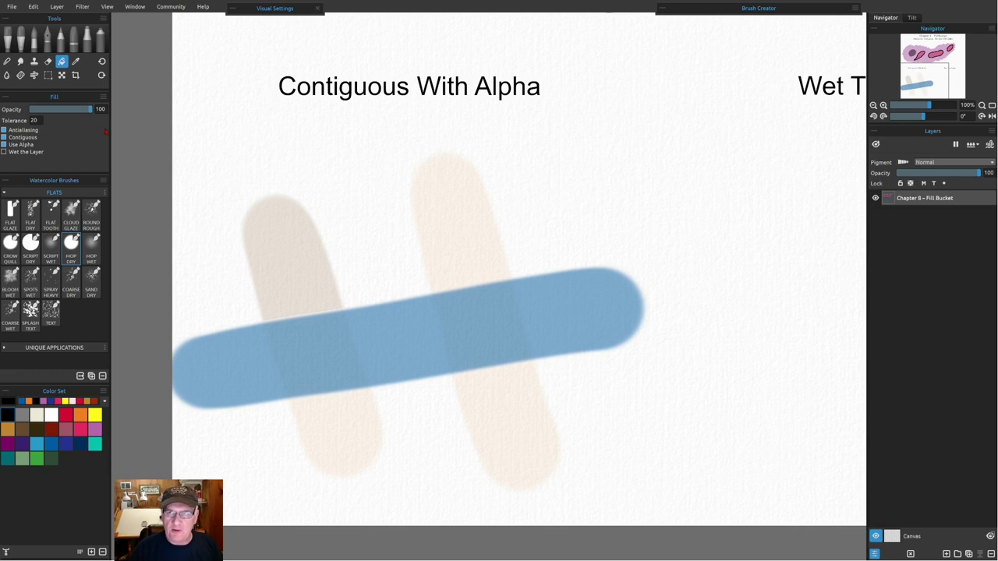
click(337, 432)
click(459, 226)
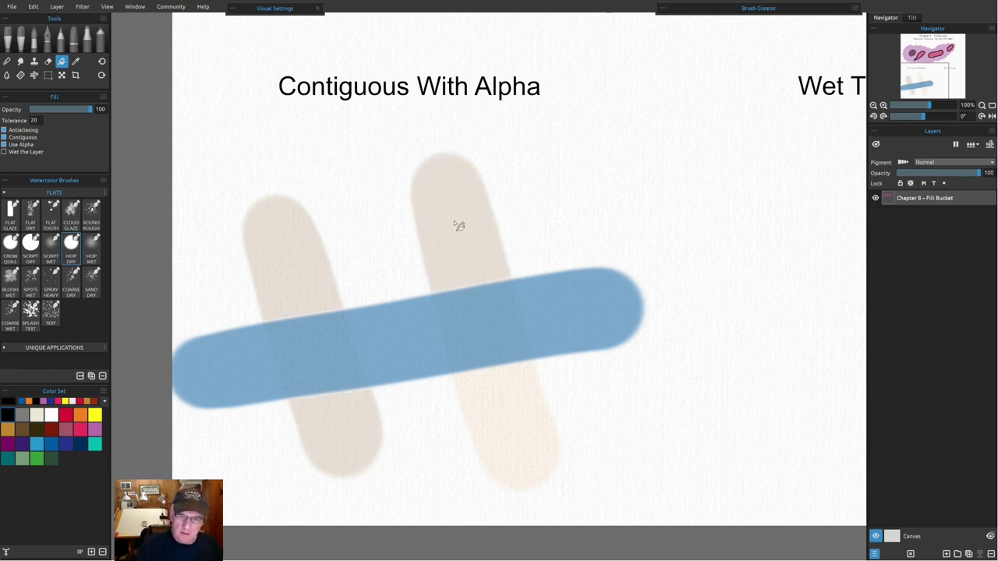
click(506, 430)
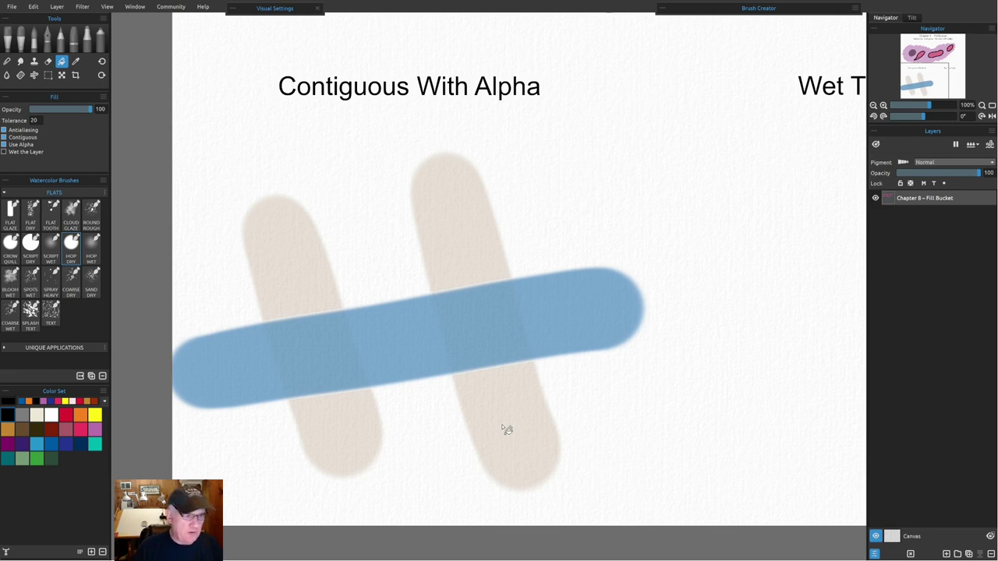
- Undo the separate black fills and fill all exposed orange stroke ends at once with Contiguous disabled and Use Alpha enabled
key(ctrl+z)
key(ctrl+z)
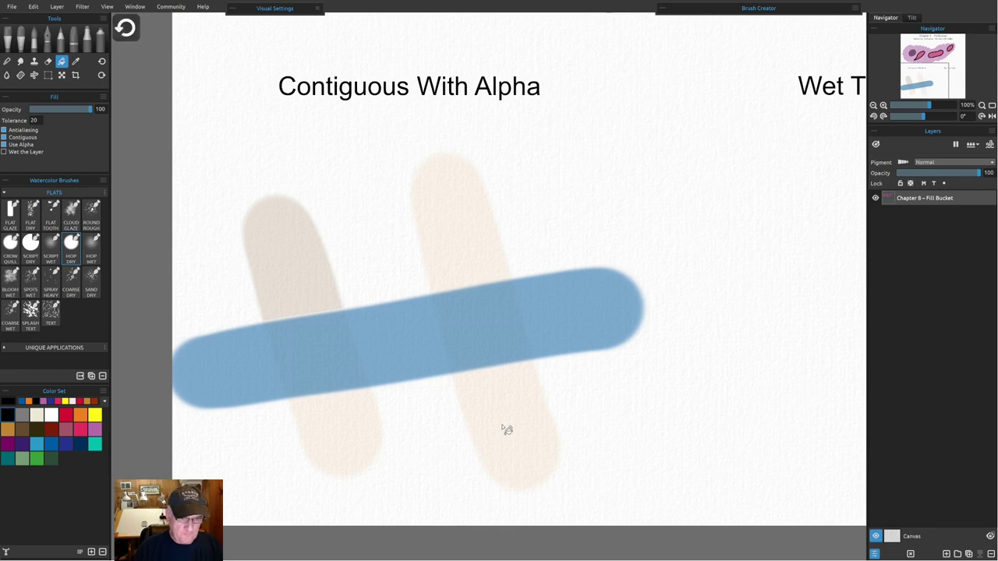
click(281, 251)
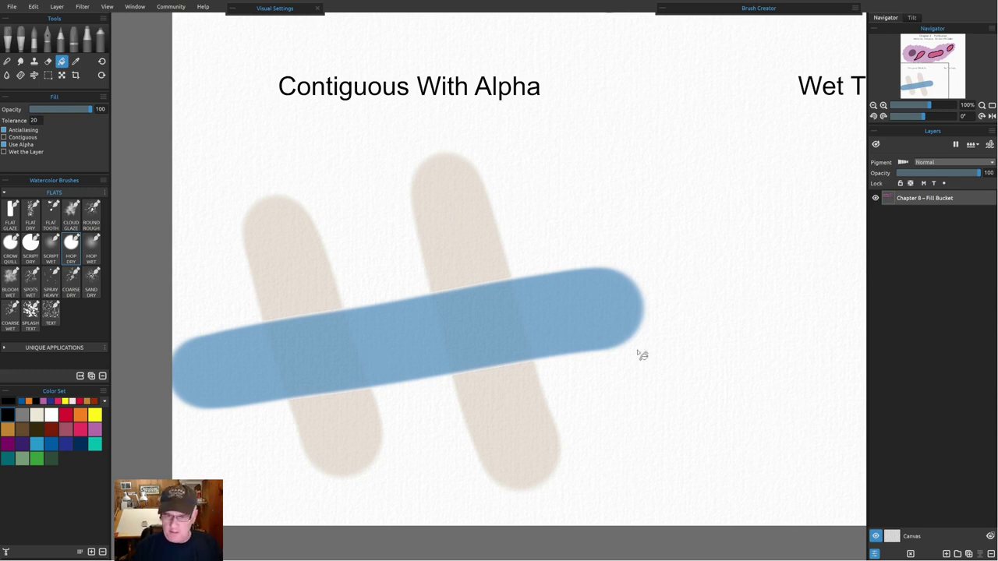
- Enable Contiguous and fill the exposed stroke ends with yellow while Use Alpha is on
drag(726, 368, 447, 410)
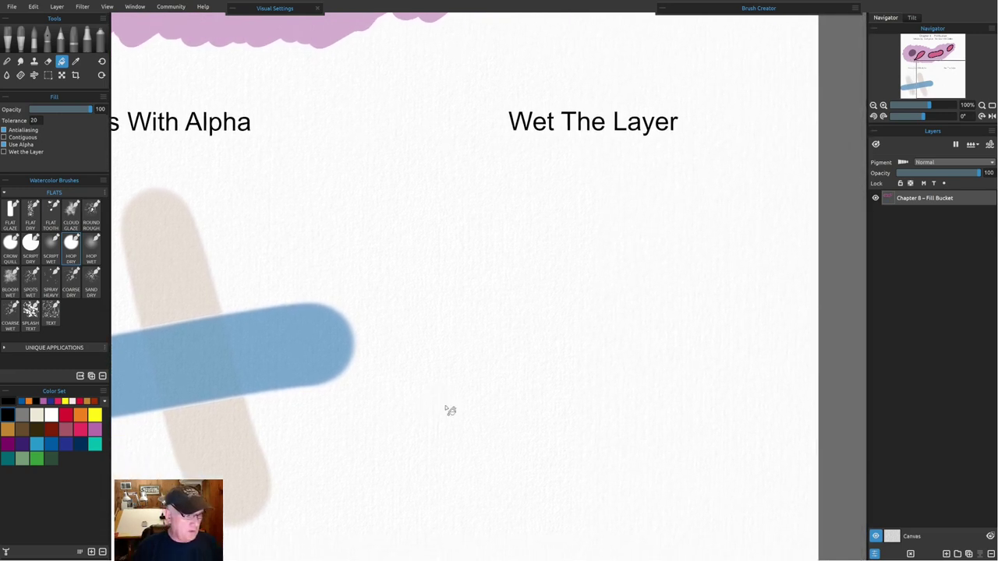
key(ctrl+0)
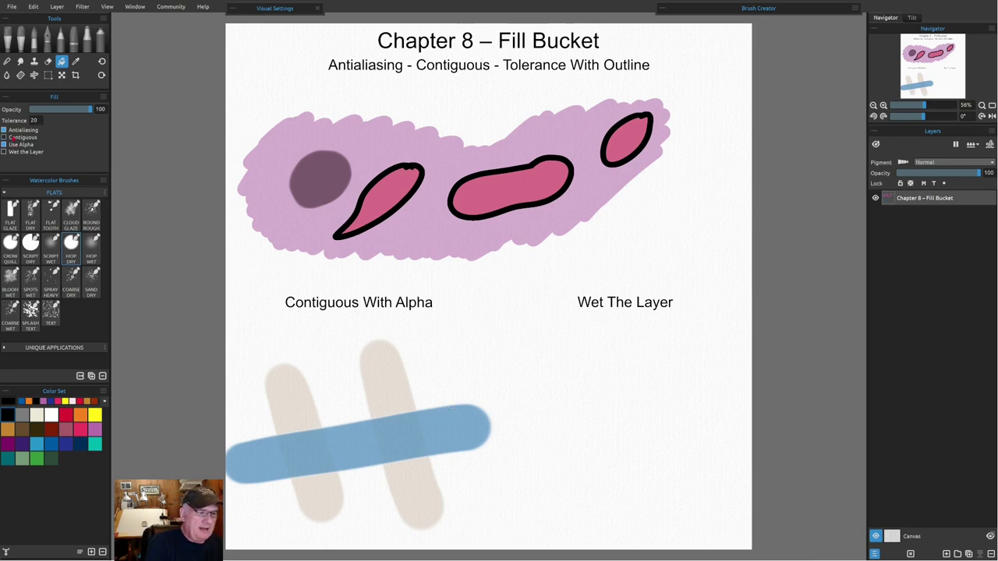
click(3, 137)
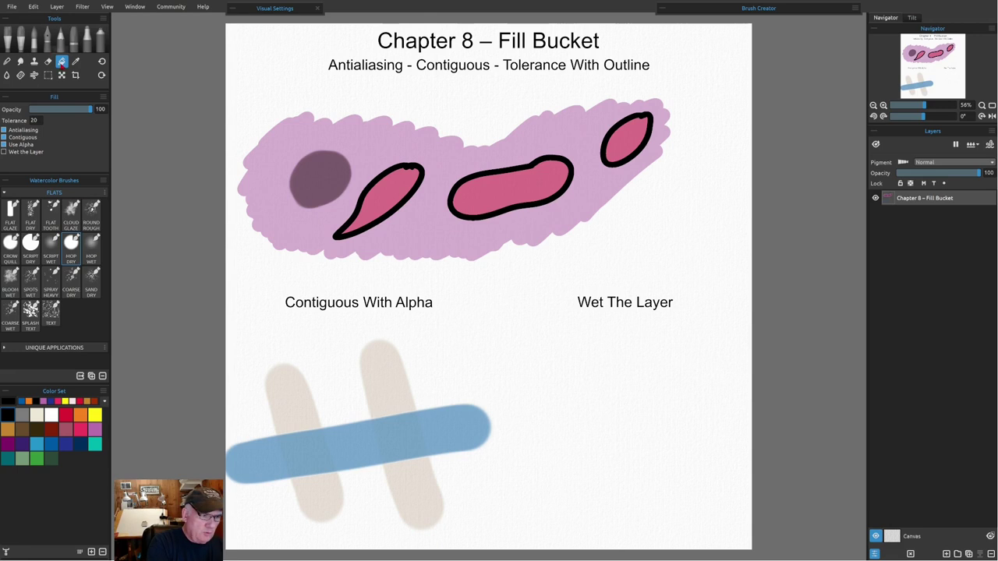
click(94, 414)
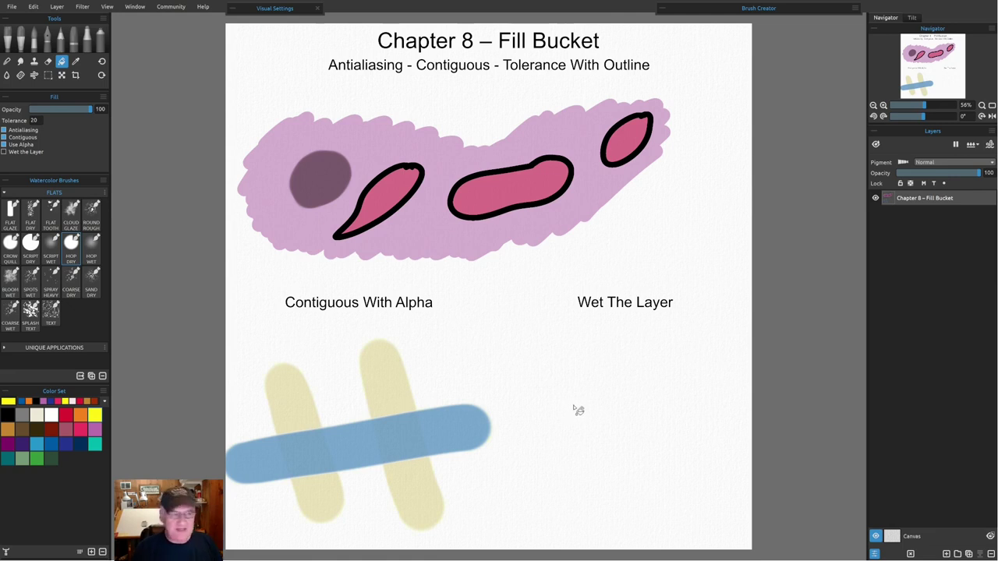
- Disable Use Alpha and fill the blank canvas around the artwork with yellow at 100 opacity
click(4, 152)
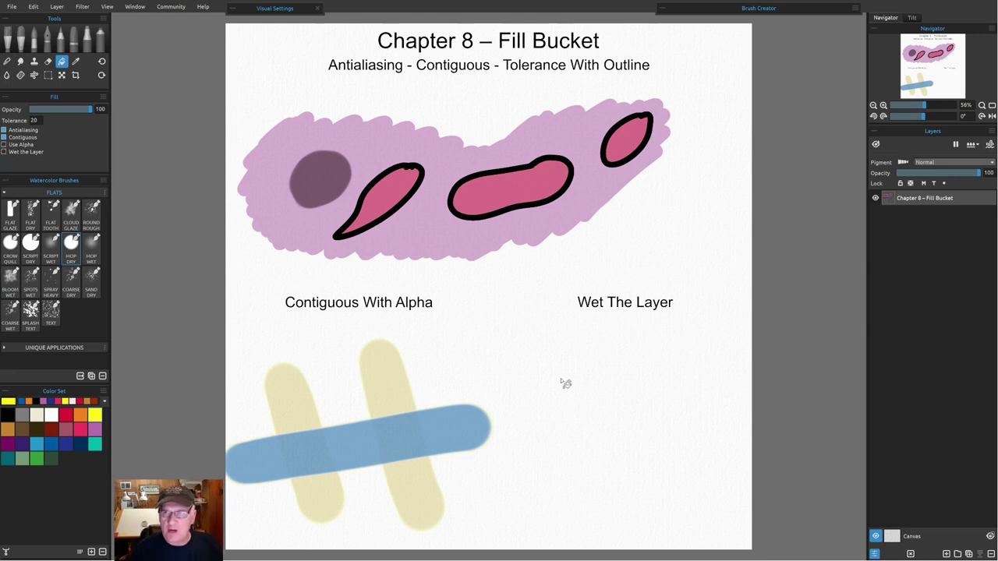
click(388, 390)
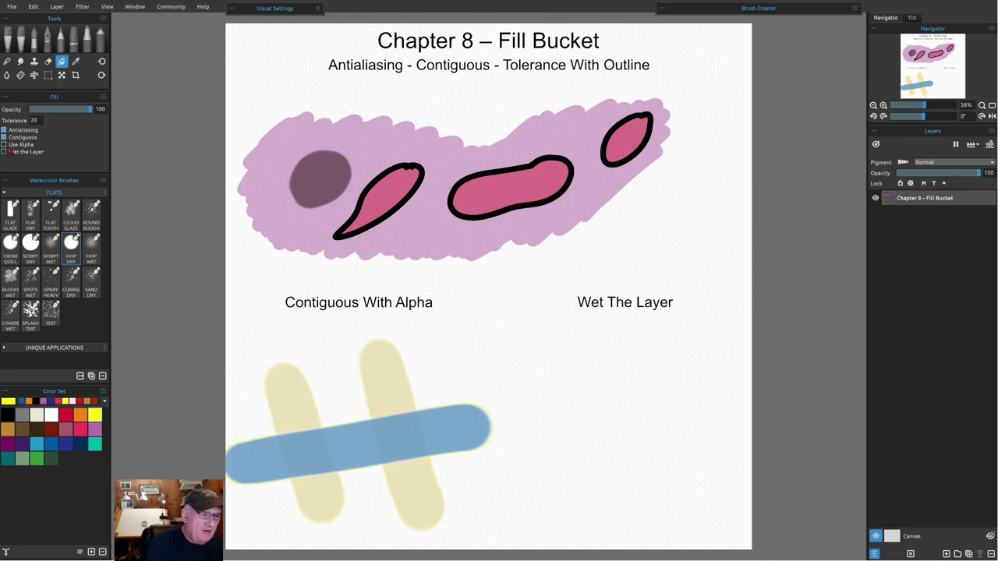
click(607, 399)
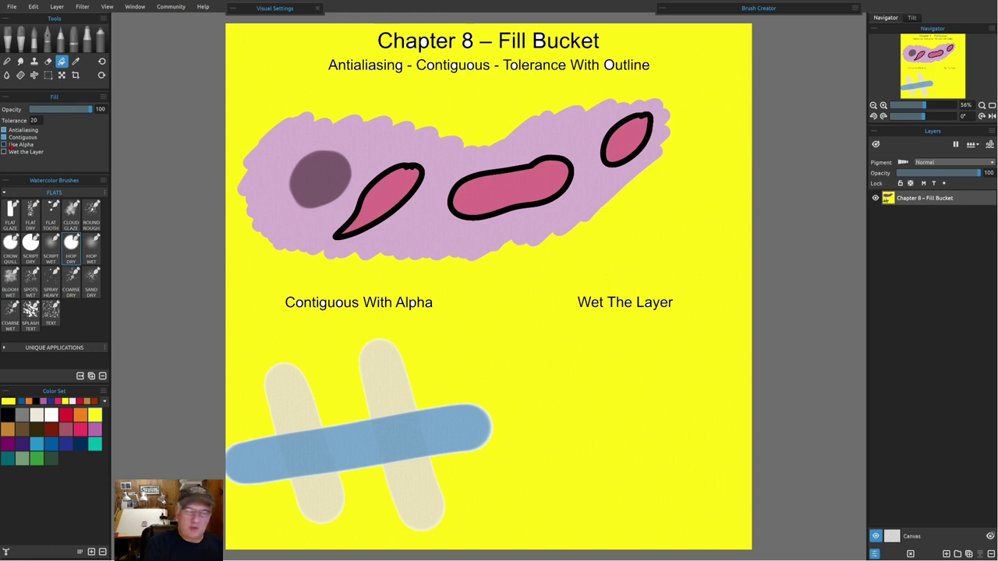
- Undo the yellow background fill, disable Contiguous and fill the blank canvas with yellow again with Use Alpha off
key(ctrl+z)
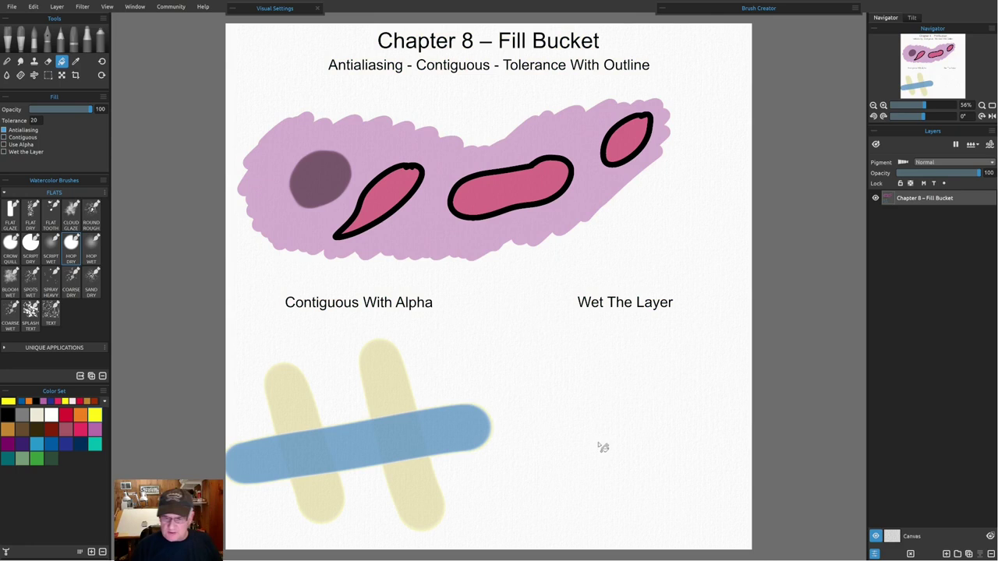
click(605, 450)
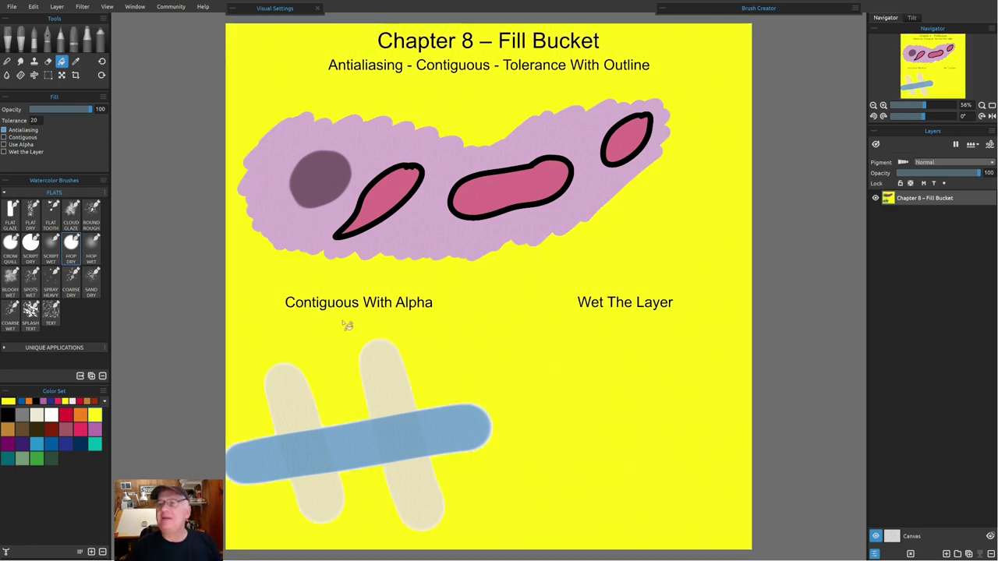
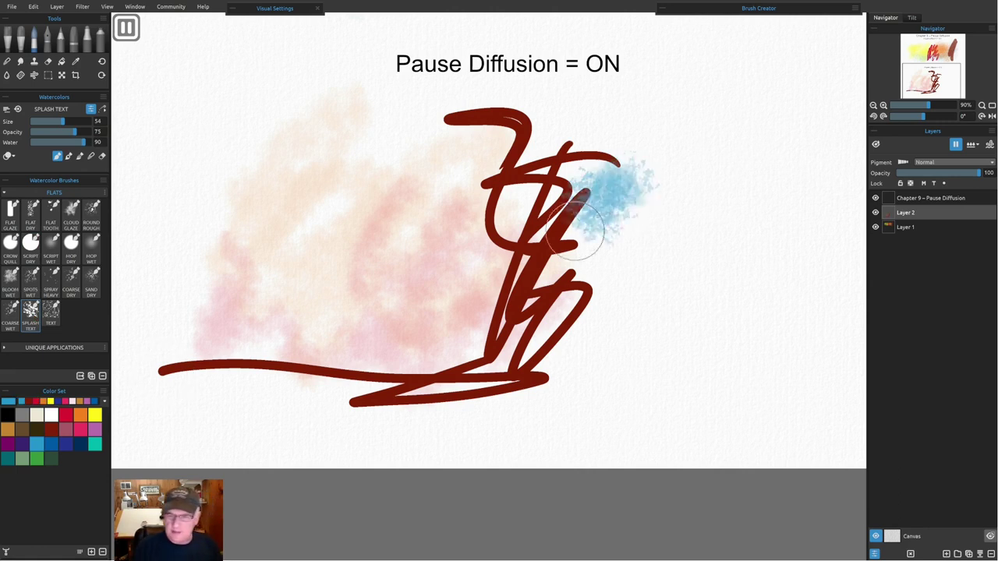
- Paint light blue Splash Text watercolor across the dark red strokes on Layer 2 with Pause Diffusion on
mouse_move(684, 207)
mouse_down()
mouse_move(727, 217)
mouse_move(695, 347)
mouse_move(611, 160)
mouse_move(524, 209)
mouse_up()
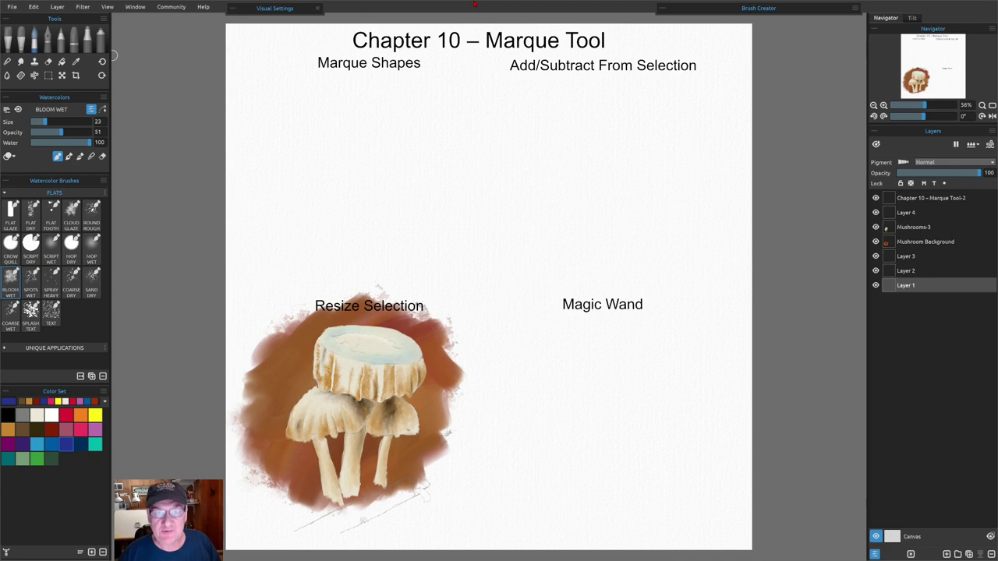
- Create a rectangular selection on Layer 1 below the left side of the Marque Shapes heading and widen it into a near square
key(m)
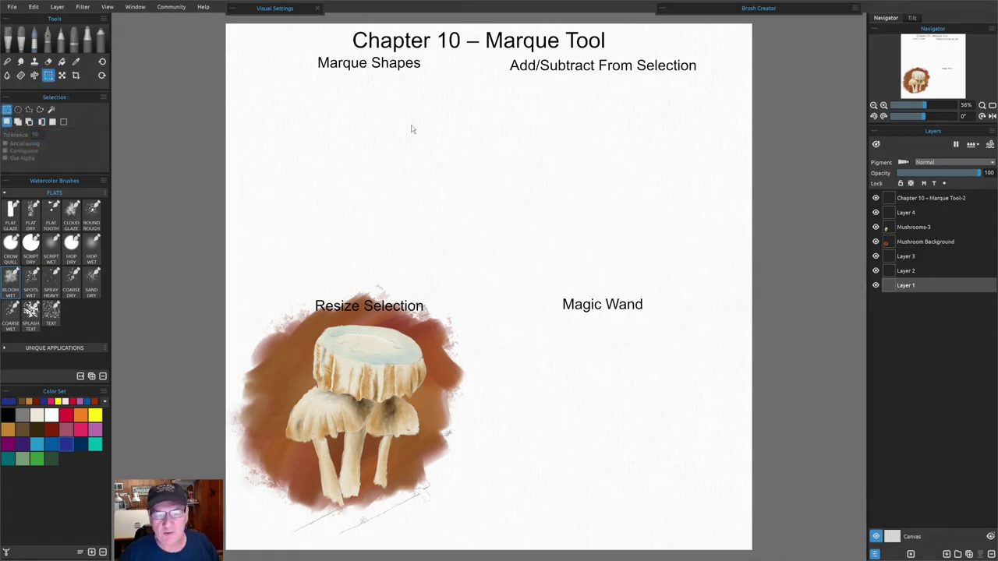
scroll(411, 128, up, 2)
scroll(411, 128, up, 2)
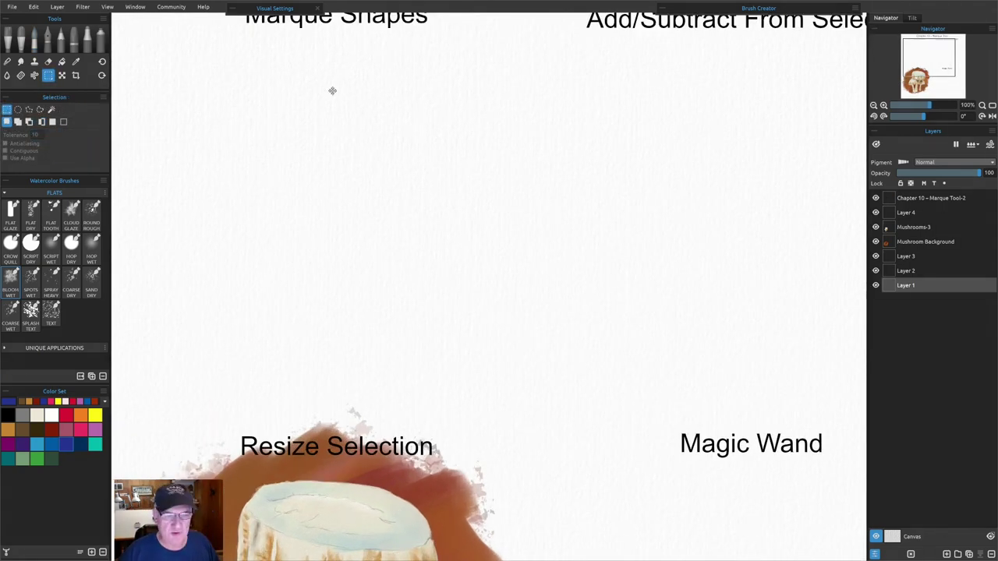
drag(346, 100, 386, 166)
scroll(345, 134, up, 3)
drag(317, 182, 381, 189)
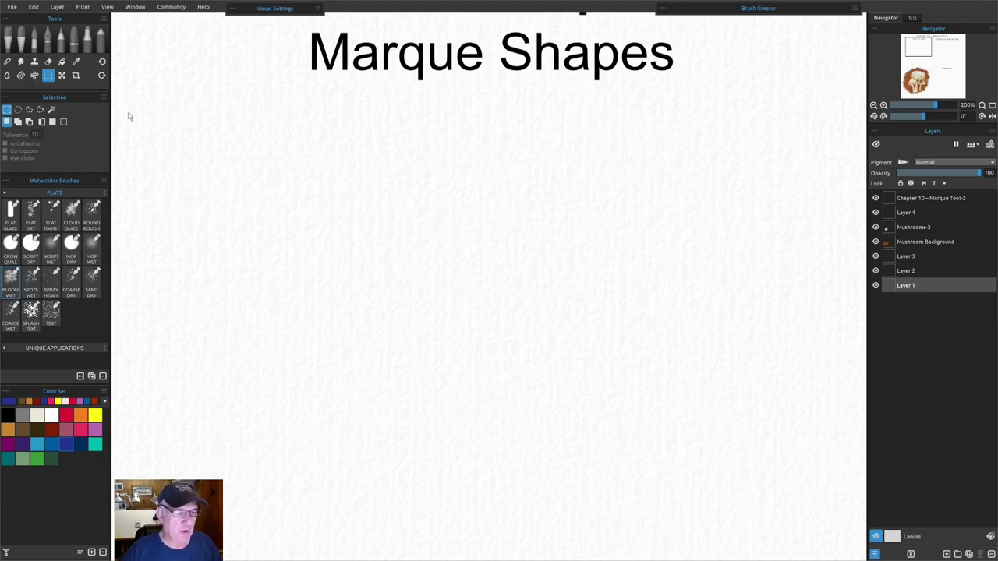
drag(145, 107, 184, 245)
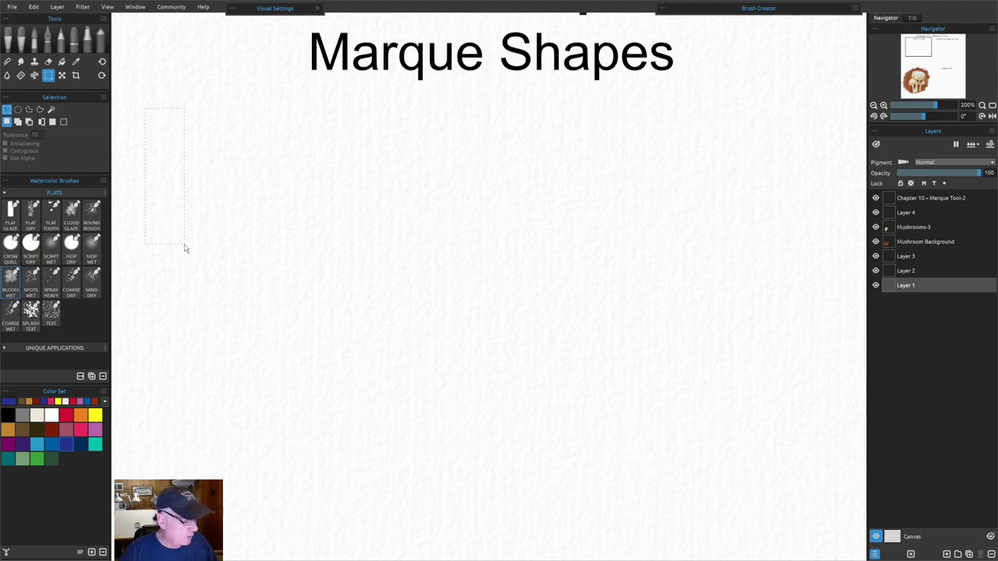
click(185, 247)
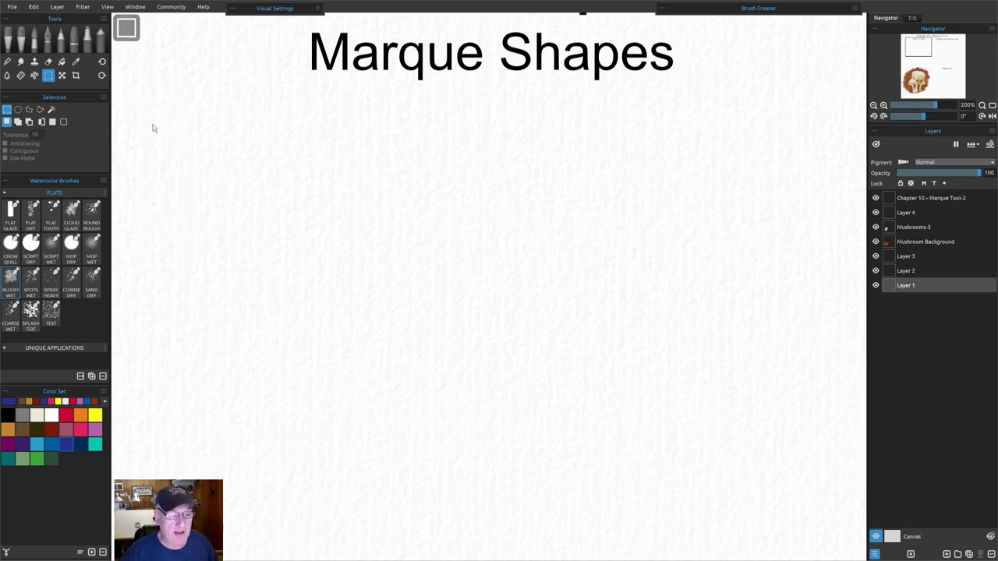
drag(152, 123, 229, 224)
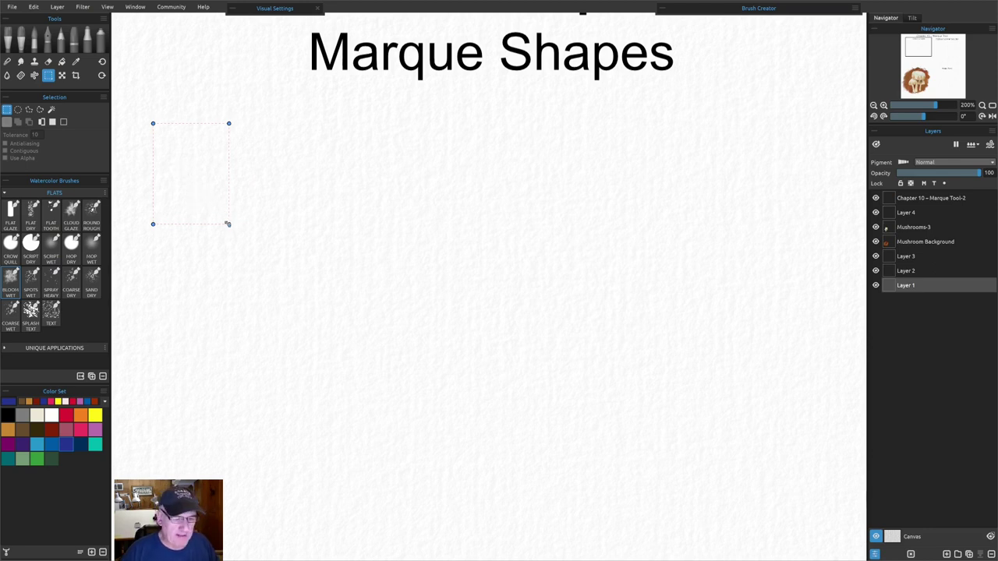
drag(230, 225, 253, 225)
key(Return)
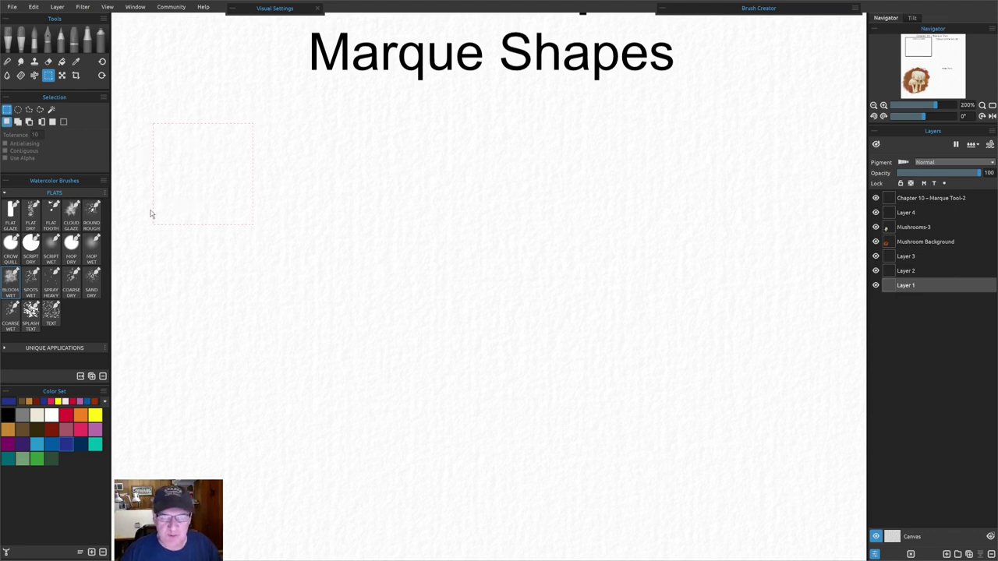
- Paint purple inside the square selection with the Bloom Wet watercolor brush, leaving its lower-right corner blank
click(34, 43)
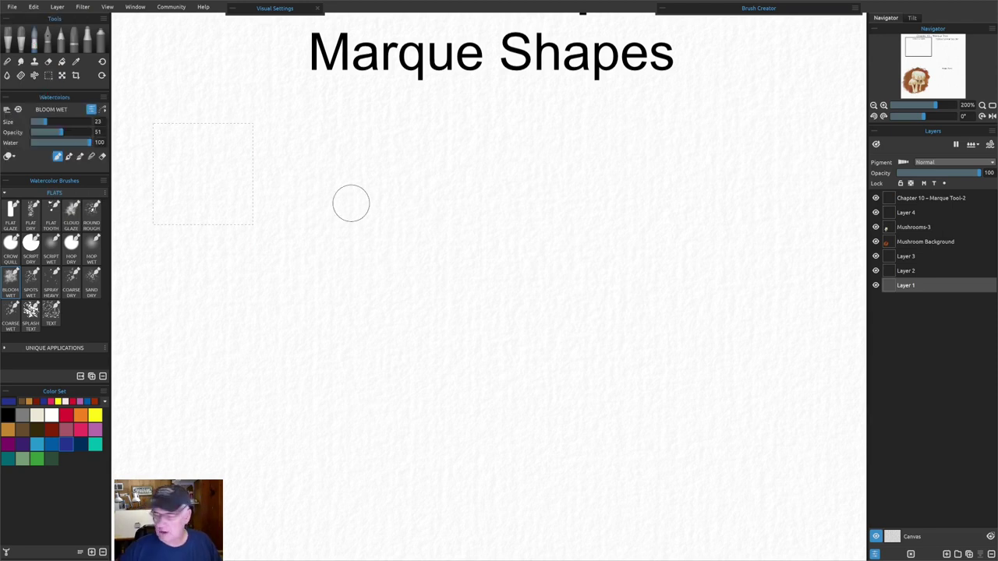
click(95, 426)
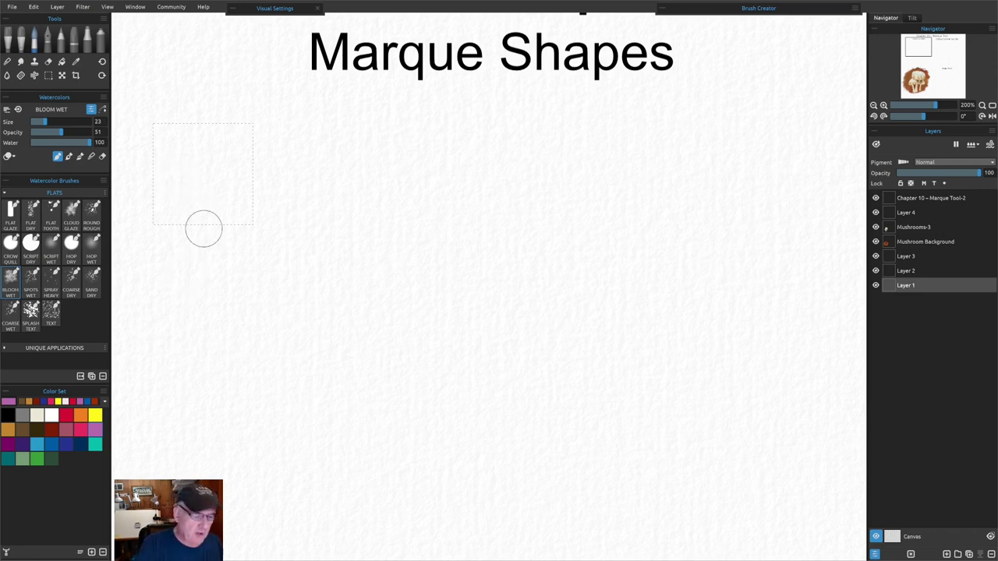
drag(227, 276, 366, 323)
mouse_move(301, 200)
mouse_down()
mouse_move(308, 162)
mouse_move(303, 175)
mouse_move(314, 169)
mouse_move(330, 194)
mouse_move(318, 198)
mouse_move(385, 184)
mouse_move(329, 192)
mouse_move(313, 244)
mouse_move(300, 243)
mouse_move(331, 214)
mouse_move(366, 211)
mouse_move(309, 252)
mouse_move(303, 286)
mouse_move(319, 252)
mouse_move(399, 193)
mouse_move(354, 217)
mouse_move(318, 271)
mouse_up()
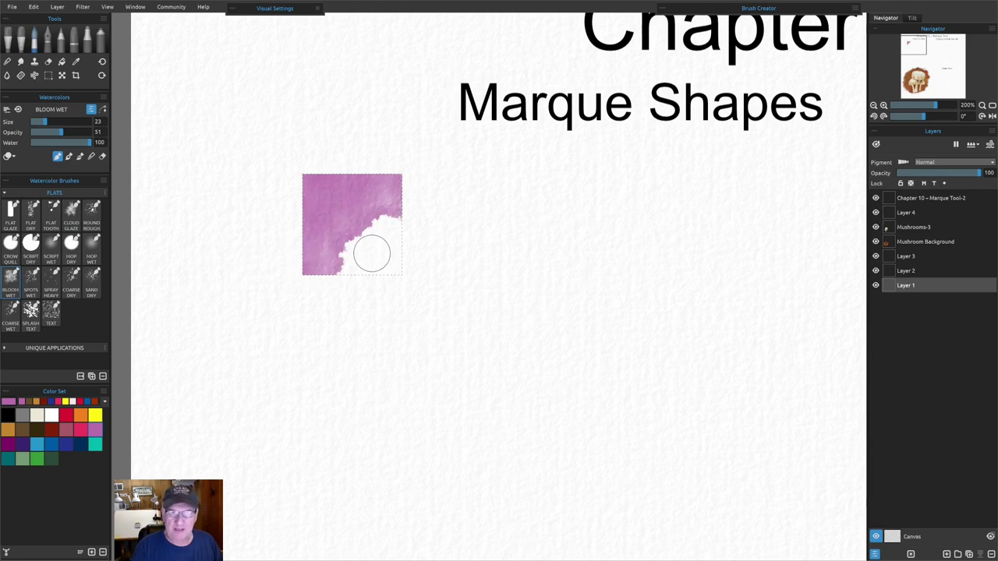
- Invert the selection, paint dark blue around the outside of the purple square, and deselect
click(49, 75)
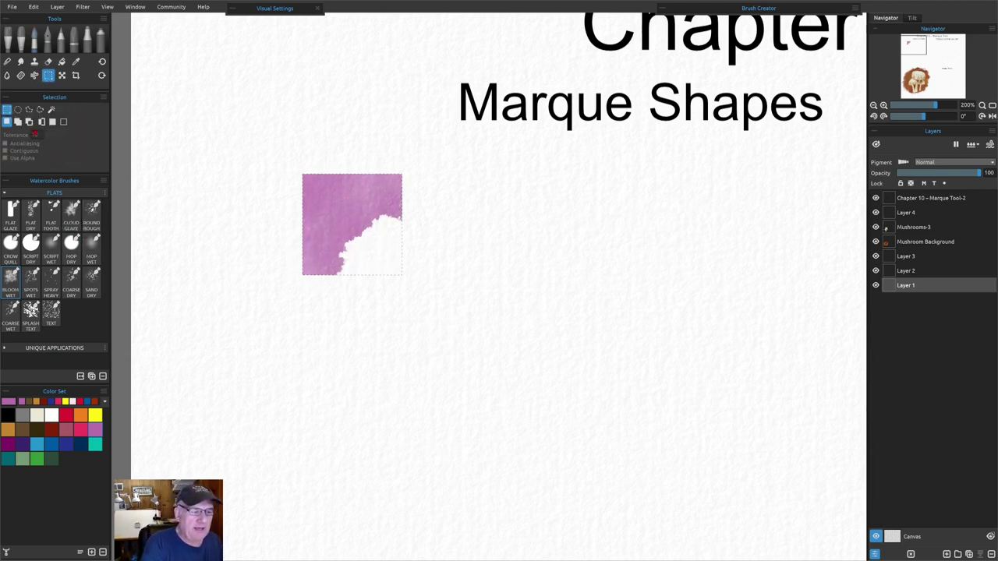
click(41, 122)
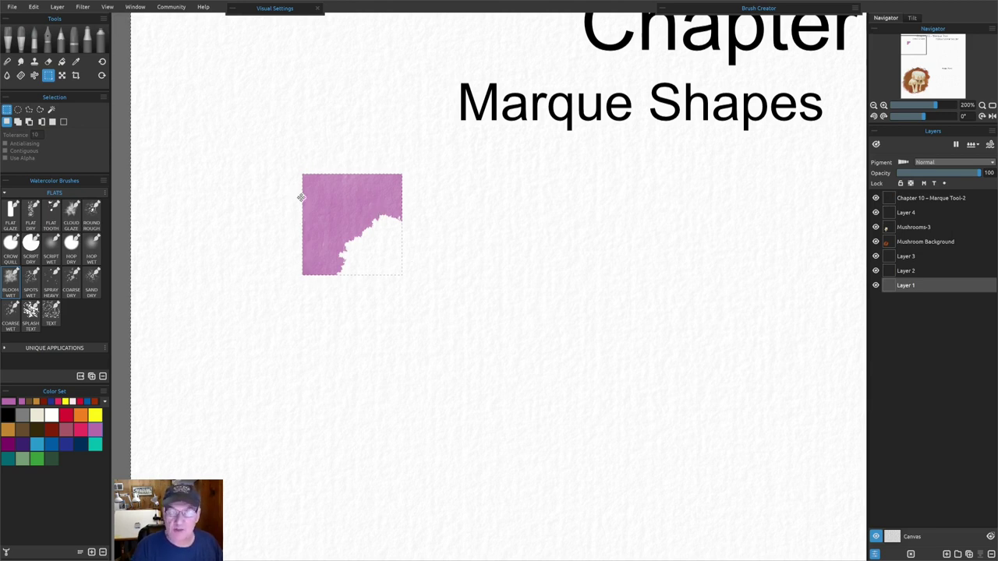
click(65, 445)
mouse_move(292, 158)
mouse_down()
mouse_move(326, 151)
mouse_move(332, 176)
mouse_move(379, 171)
mouse_move(322, 161)
mouse_move(291, 180)
mouse_move(283, 244)
mouse_move(291, 240)
mouse_move(278, 157)
mouse_move(341, 172)
mouse_move(335, 156)
mouse_move(291, 219)
mouse_move(299, 265)
mouse_move(277, 224)
mouse_move(271, 236)
mouse_move(302, 149)
mouse_move(342, 151)
mouse_move(374, 173)
mouse_move(395, 155)
mouse_move(337, 138)
mouse_move(293, 151)
mouse_move(343, 153)
mouse_move(272, 145)
mouse_move(299, 259)
mouse_move(295, 192)
mouse_move(339, 157)
mouse_move(407, 177)
mouse_move(426, 168)
mouse_move(318, 193)
mouse_move(343, 201)
mouse_move(344, 214)
mouse_move(321, 205)
mouse_move(346, 209)
mouse_up()
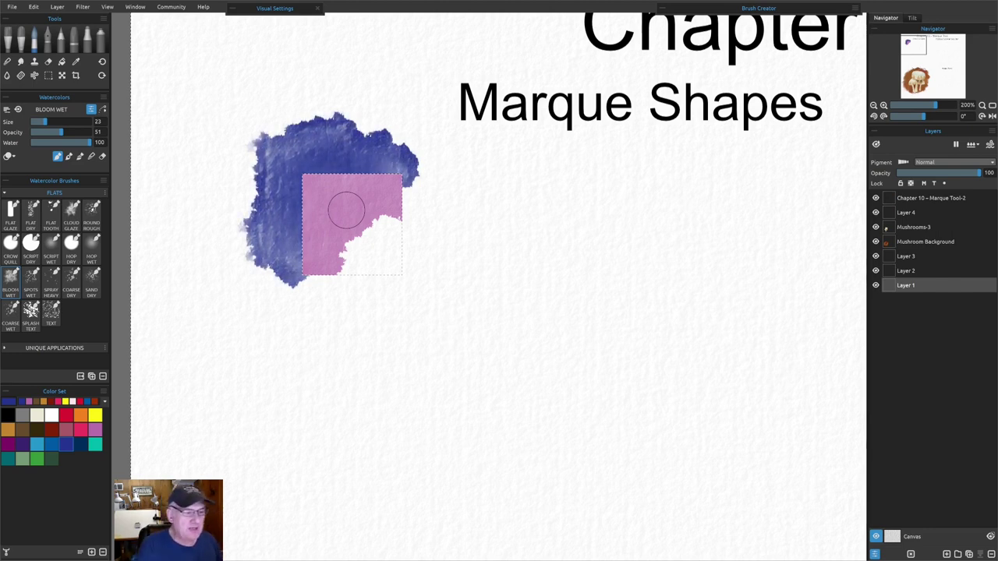
key(m)
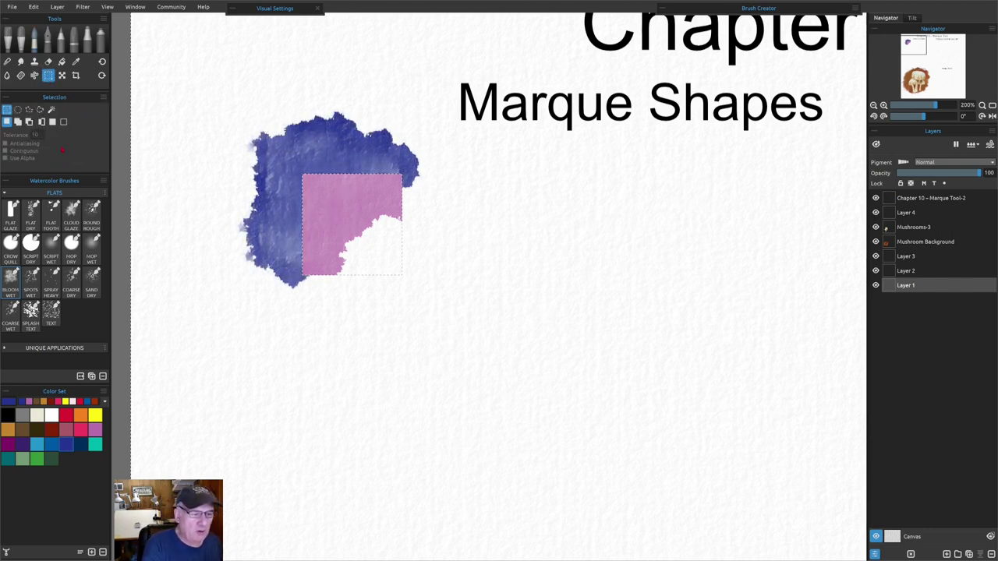
click(63, 123)
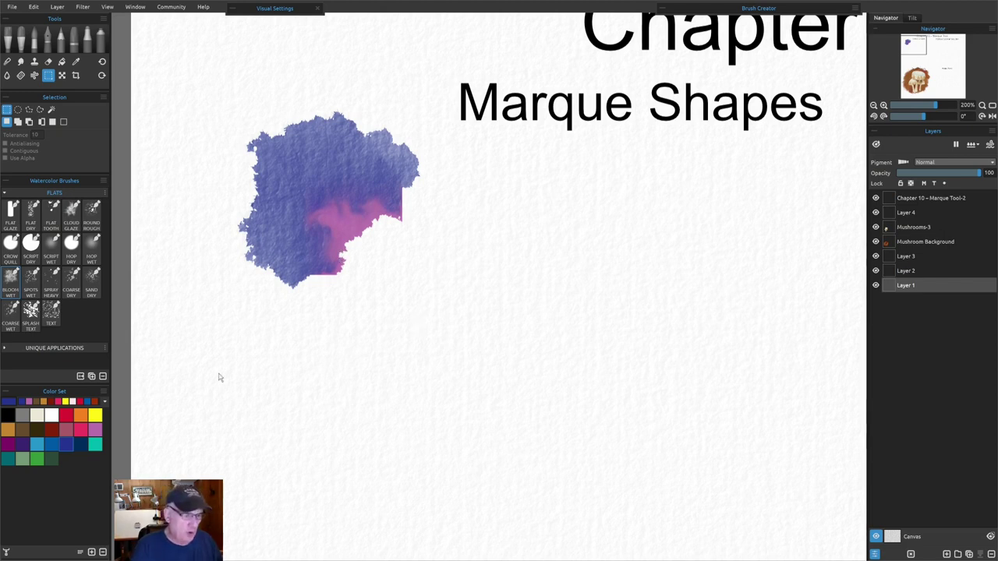
- Draw a narrow elliptical selection beside the paint and replace it with a large circular selection overlapping the blue and pink area
click(18, 109)
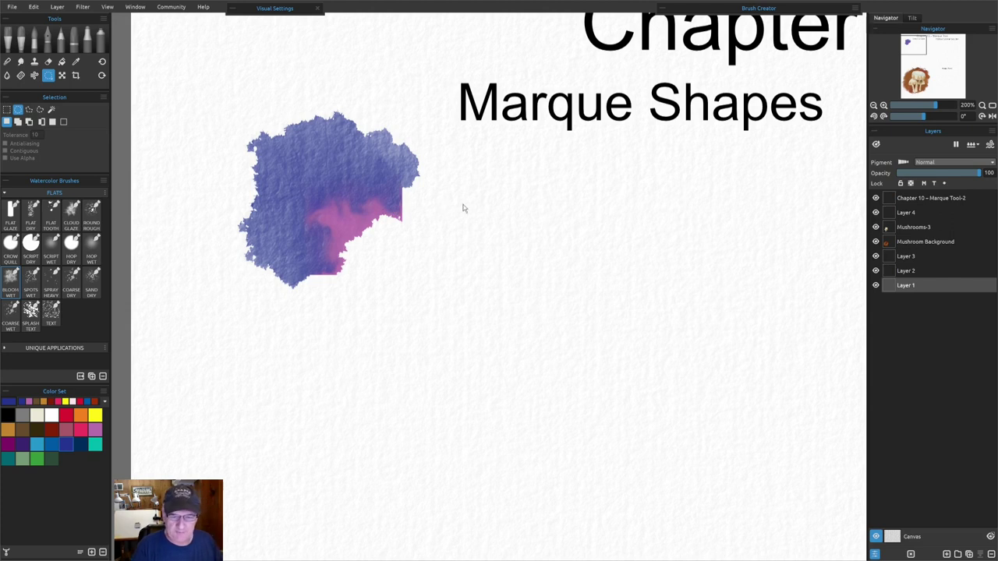
mouse_move(448, 185)
mouse_down()
mouse_move(488, 263)
mouse_move(465, 319)
mouse_move(503, 328)
mouse_move(508, 256)
mouse_move(624, 215)
mouse_move(486, 239)
mouse_move(491, 263)
mouse_up()
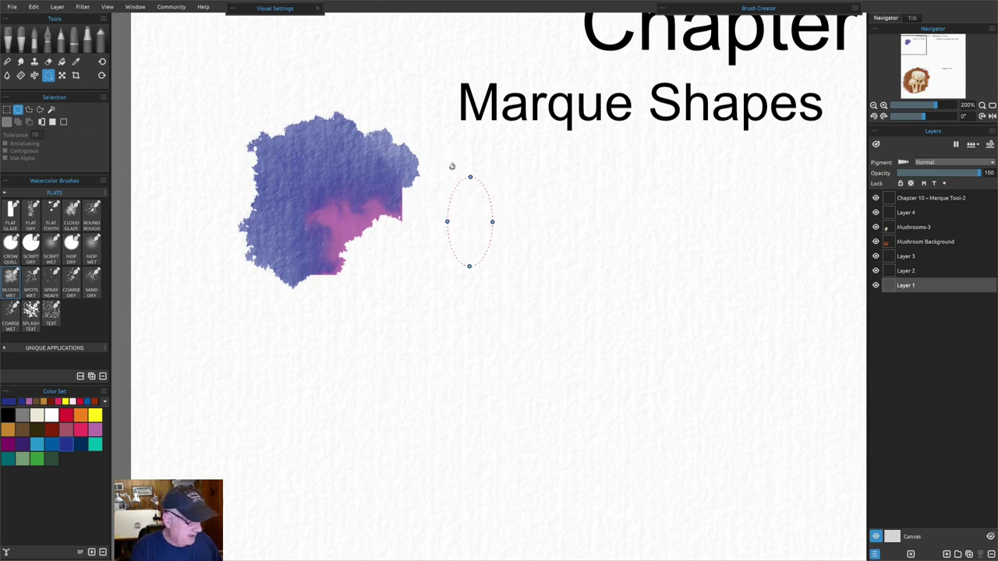
click(555, 158)
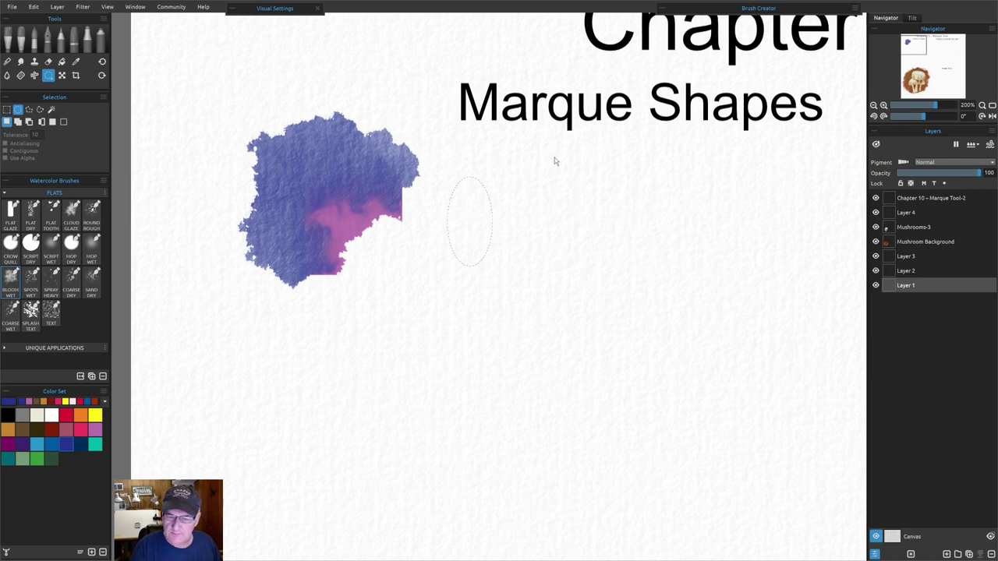
drag(527, 157, 257, 347)
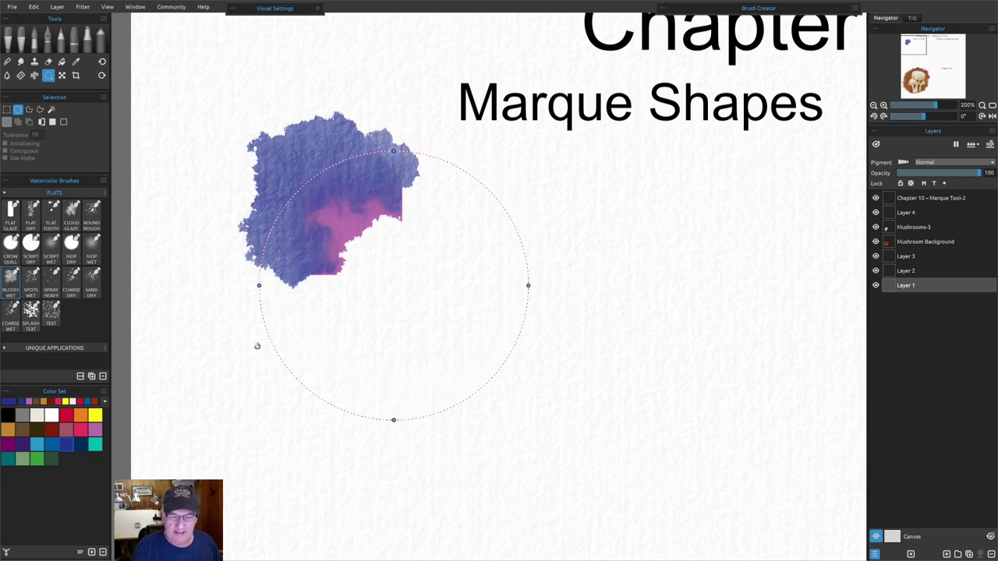
click(343, 238)
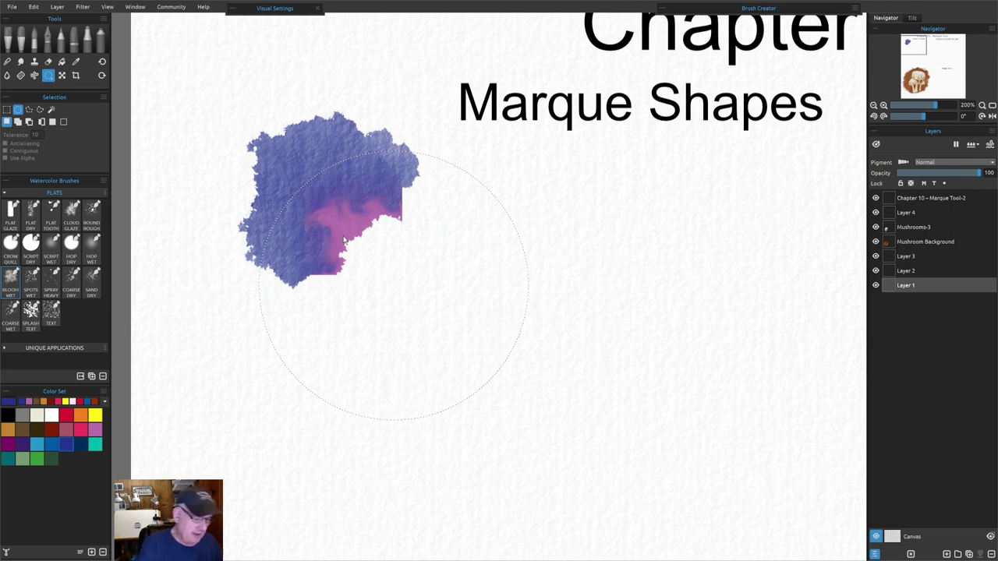
- Paint orange with Bloom Wet along the upper-left arc inside the circular selection, and deselect
click(80, 416)
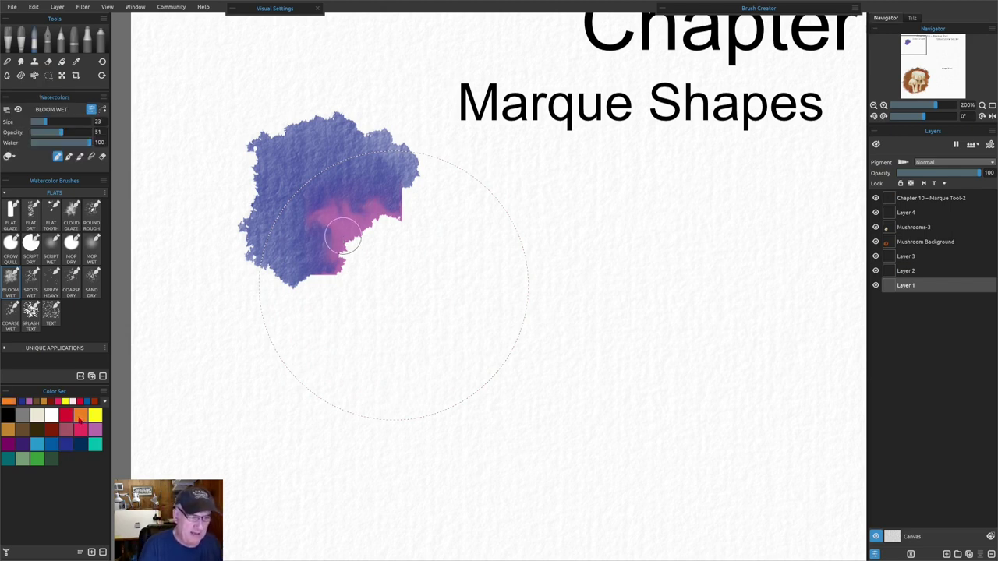
mouse_move(328, 193)
mouse_down()
mouse_move(299, 198)
mouse_move(367, 152)
mouse_move(407, 165)
mouse_move(261, 295)
mouse_move(368, 170)
mouse_move(300, 226)
mouse_move(313, 233)
mouse_move(236, 357)
mouse_up()
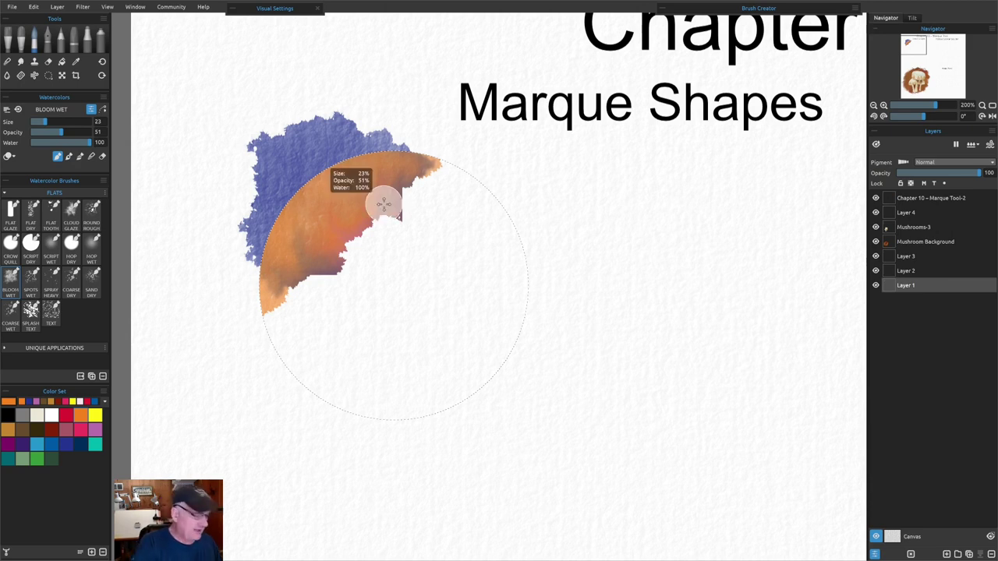
key(ctrl+d)
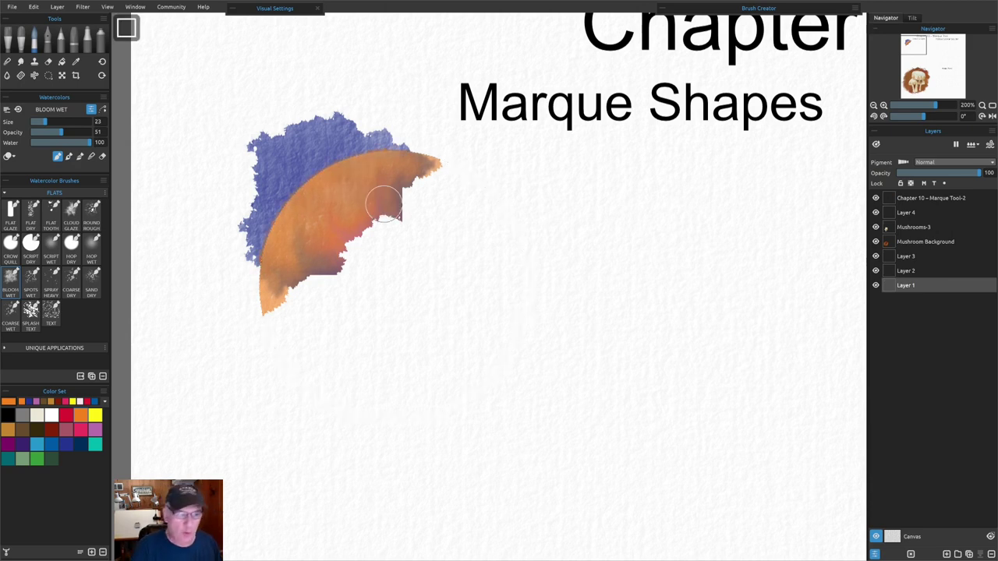
- Make a tall rectangular selection across the painted shape and paint dark blue down its inner left edge
key(s)
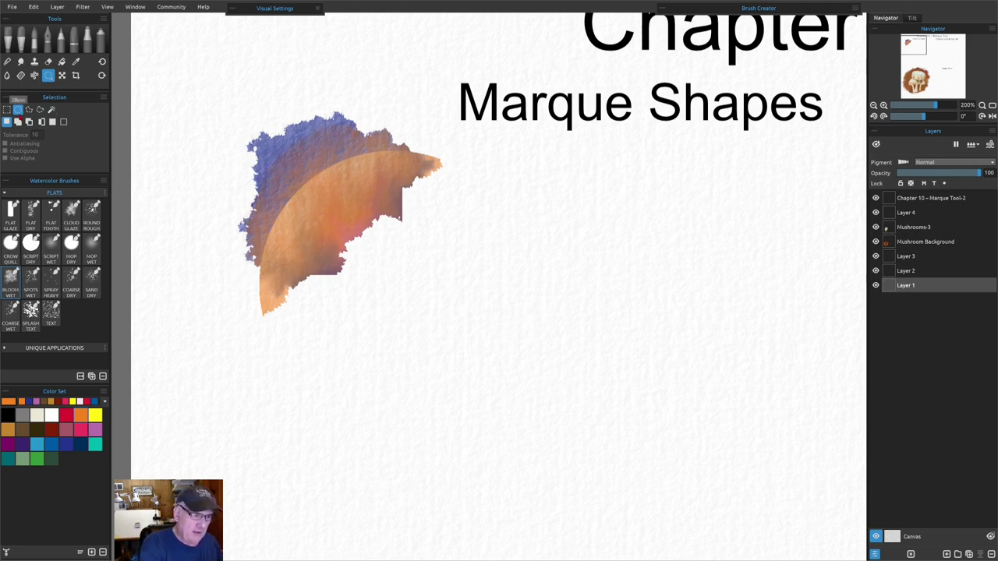
click(7, 109)
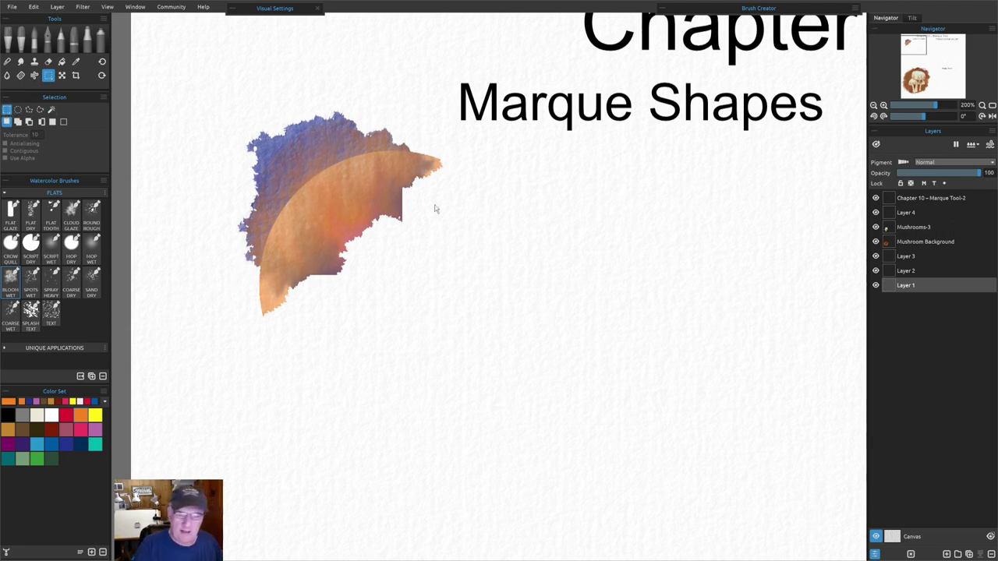
mouse_move(279, 74)
mouse_down()
mouse_move(318, 320)
mouse_move(407, 329)
mouse_move(373, 398)
mouse_up()
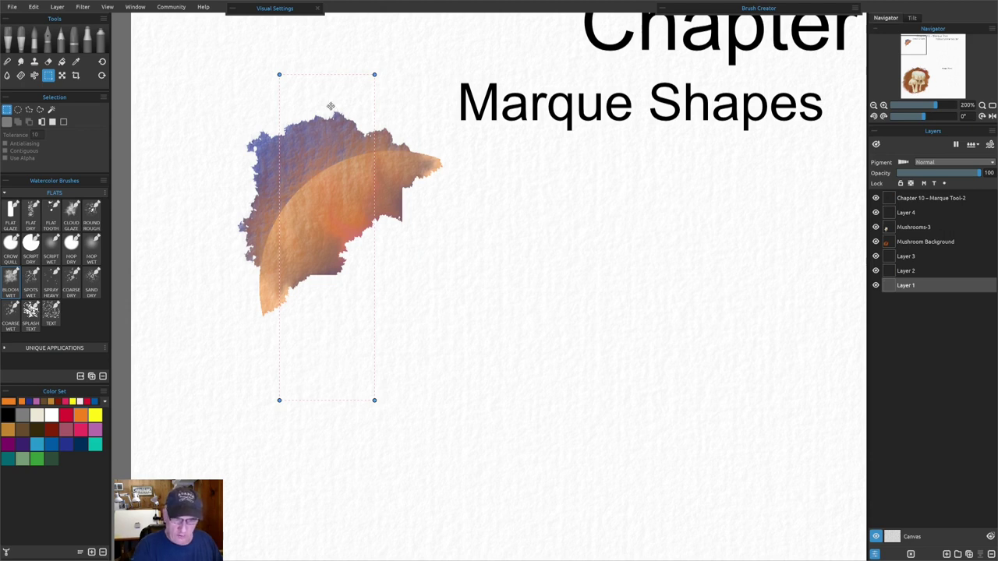
key(Return)
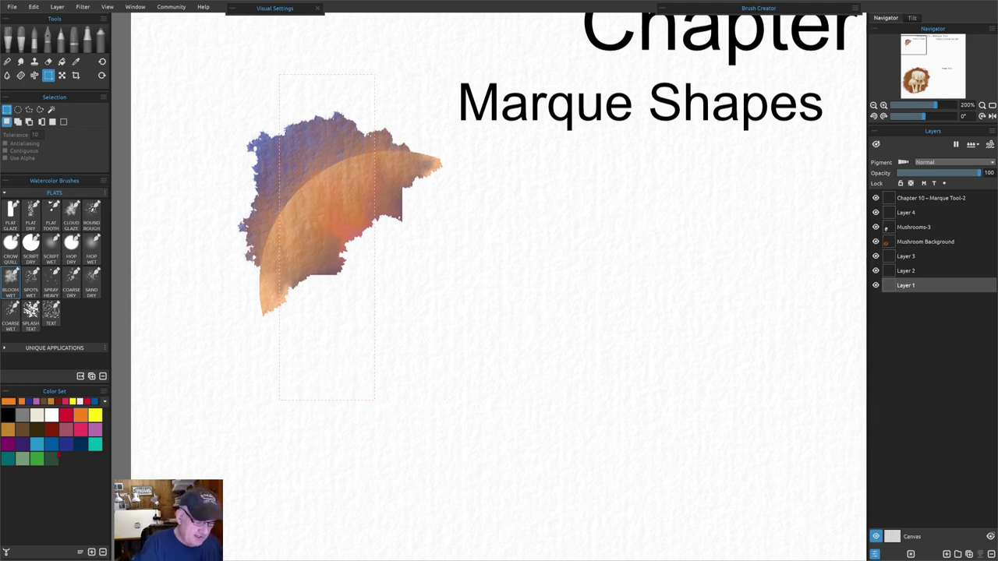
key(w)
drag(281, 120, 280, 360)
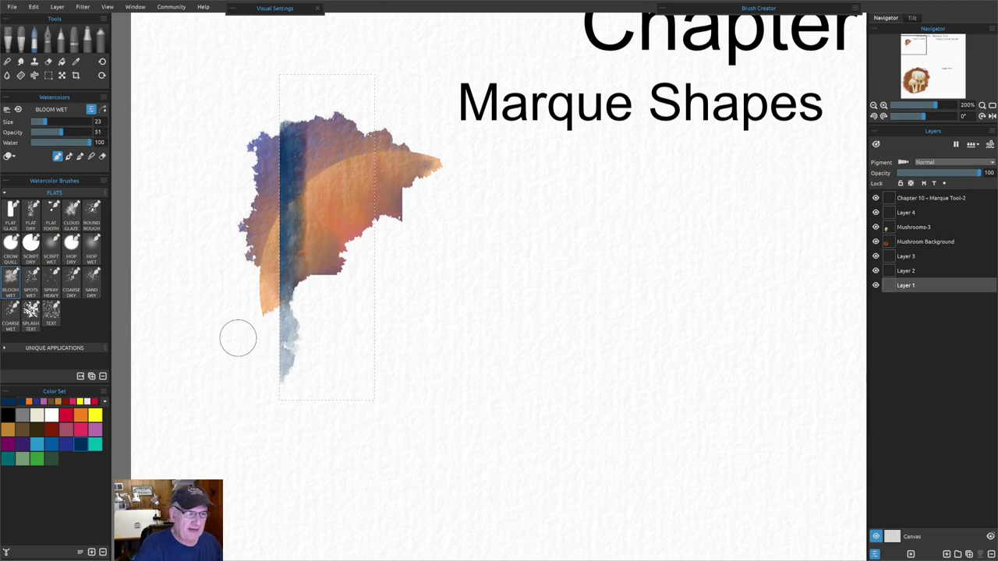
- Shift the tall rectangular selection slightly to the right and paint another dark blue band along its left edge
key(m)
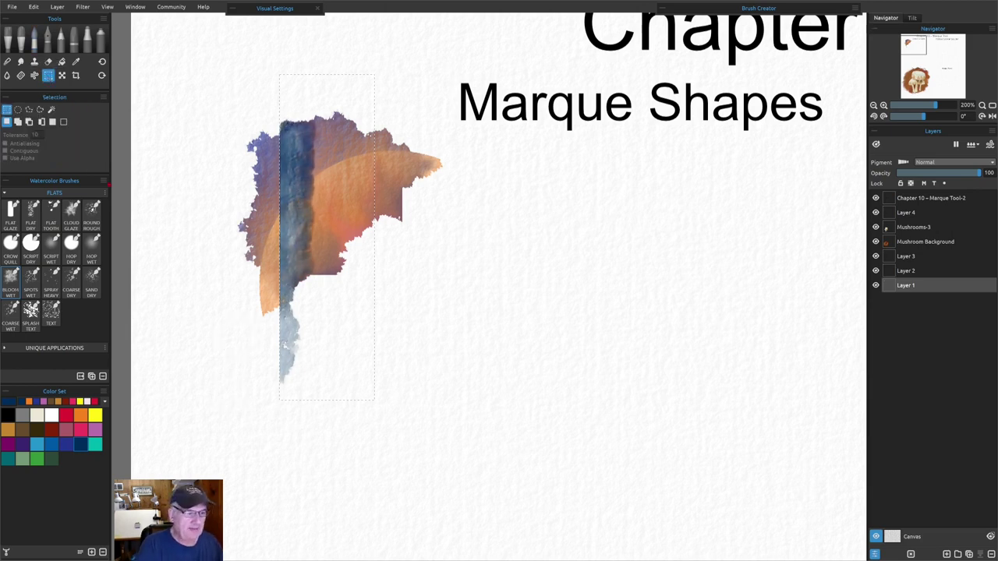
drag(366, 289, 398, 287)
key(b)
mouse_move(328, 195)
mouse_down()
mouse_move(318, 105)
mouse_move(315, 312)
mouse_move(312, 239)
mouse_move(322, 462)
mouse_up()
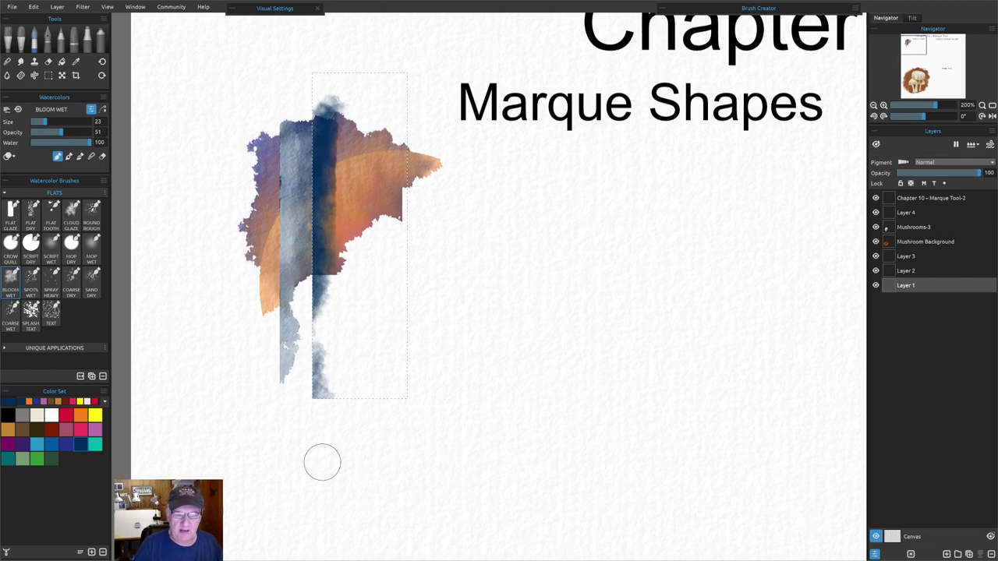
click(48, 75)
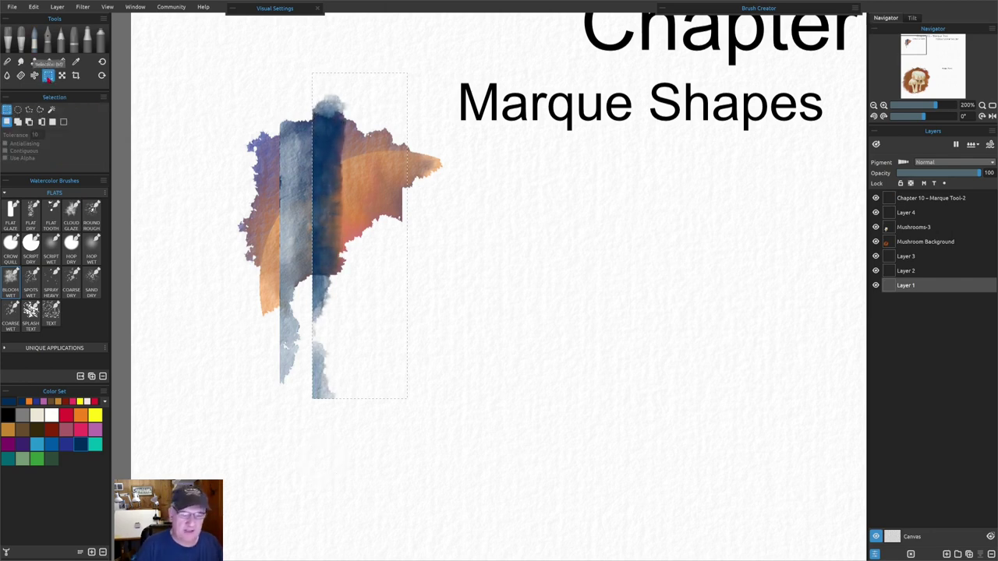
- Move the tall rectangular selection farther right across the paint and paint a medium blue band down its inner left edge
drag(370, 286, 402, 291)
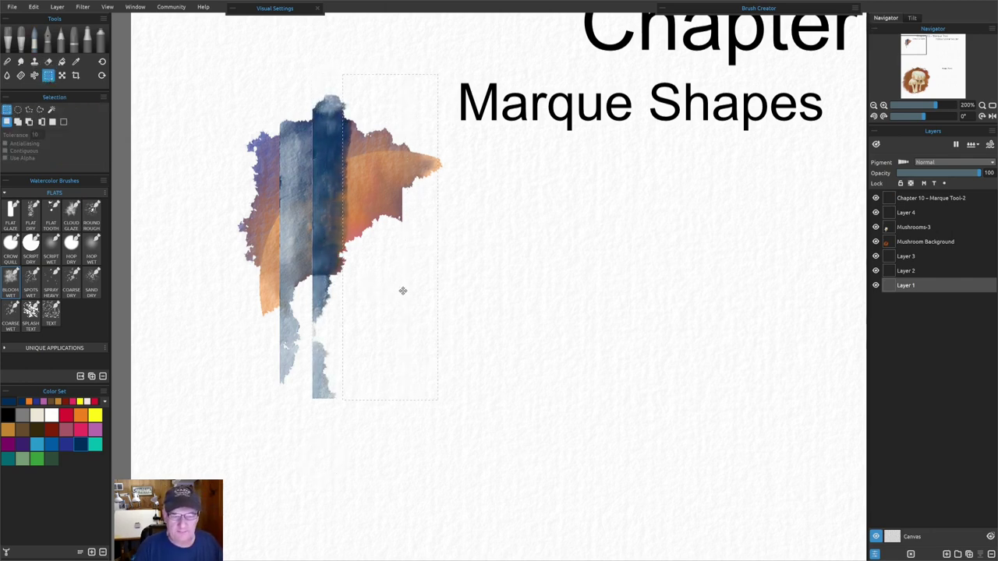
click(52, 444)
key(b)
mouse_move(326, 195)
mouse_down()
mouse_move(337, 270)
mouse_move(361, 131)
mouse_move(368, 450)
mouse_up()
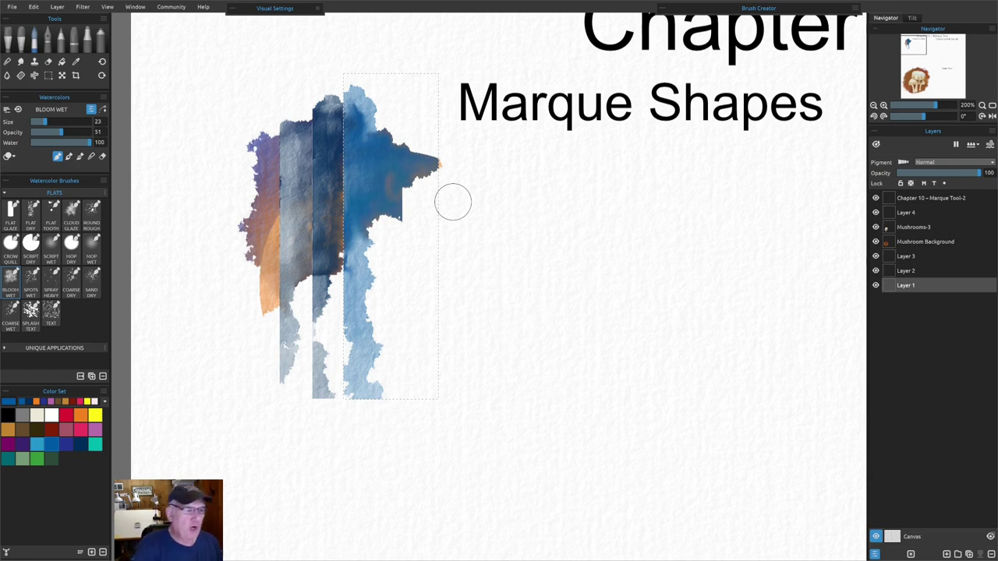
- Draw a five-sided polygon selection beside the blue paint and paint red along its inner edges with Bloom Wet
click(49, 75)
click(29, 110)
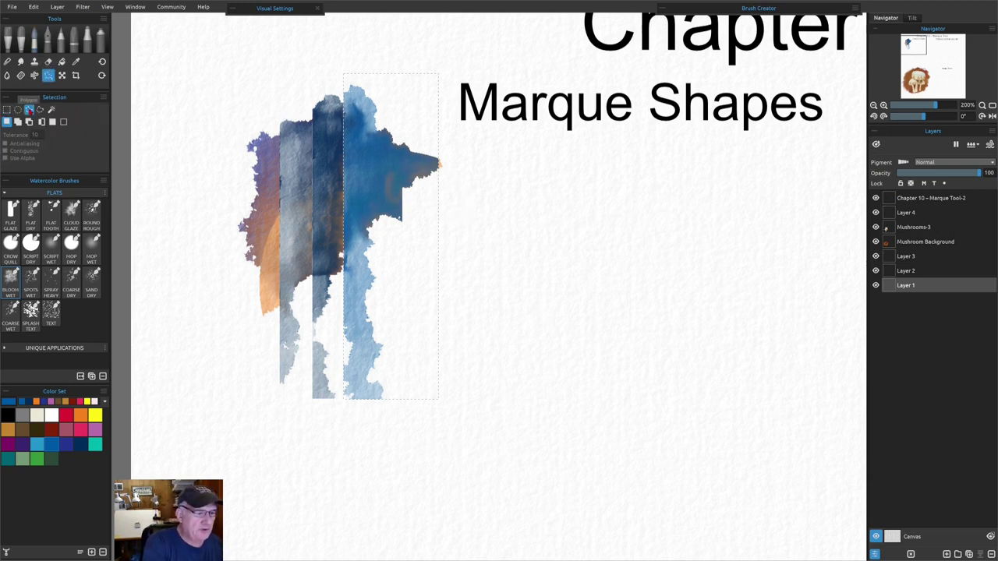
click(462, 252)
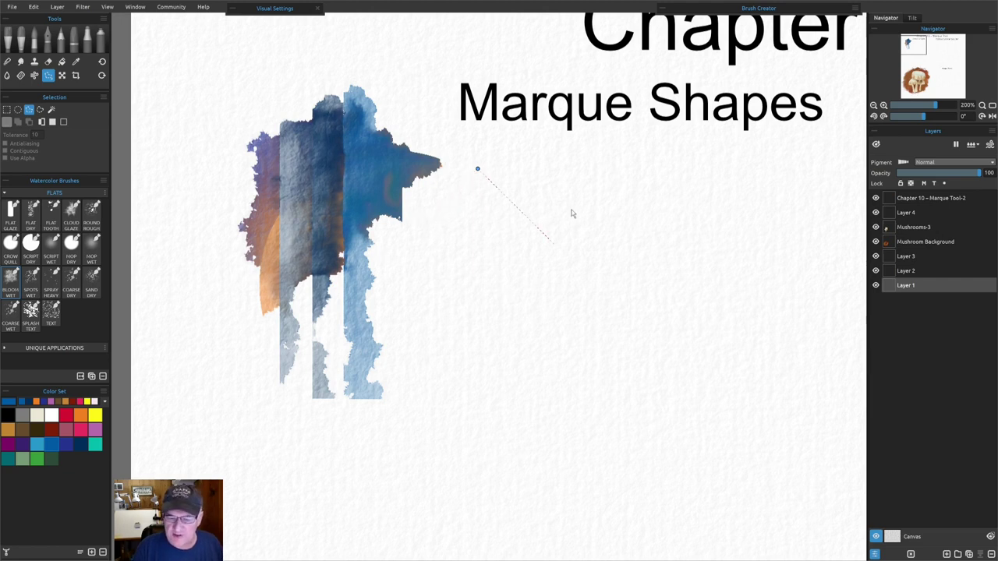
click(396, 253)
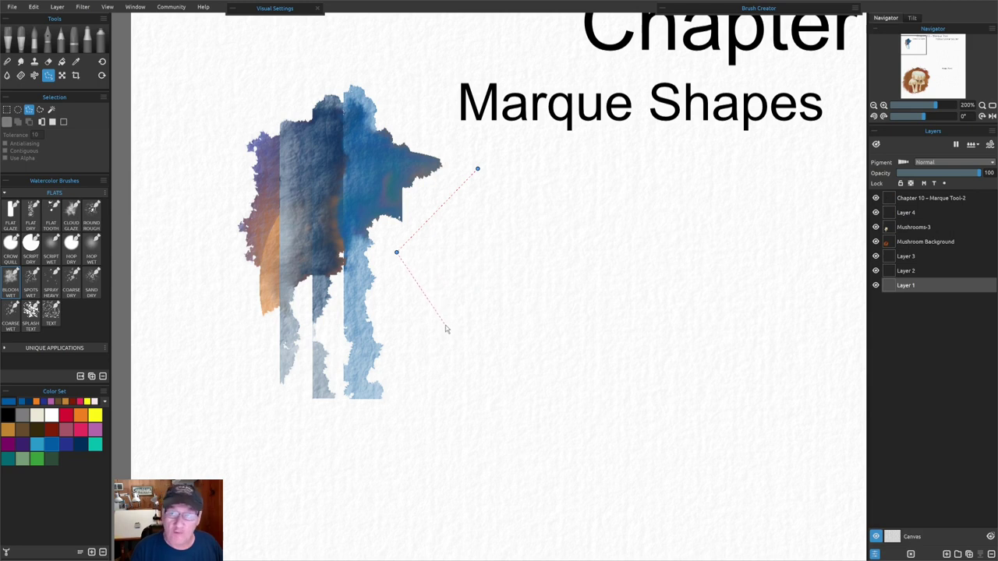
click(479, 284)
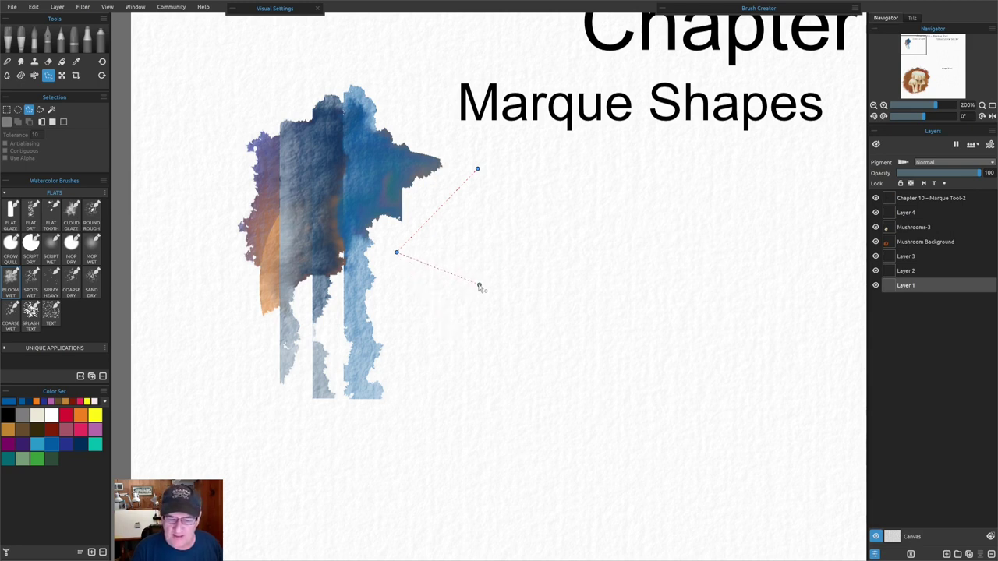
click(574, 237)
click(575, 165)
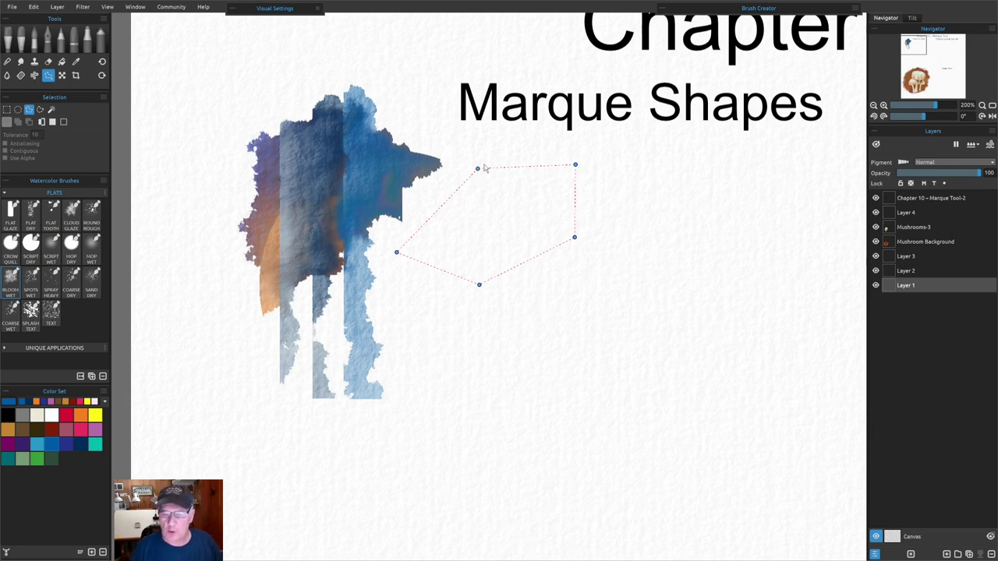
click(482, 168)
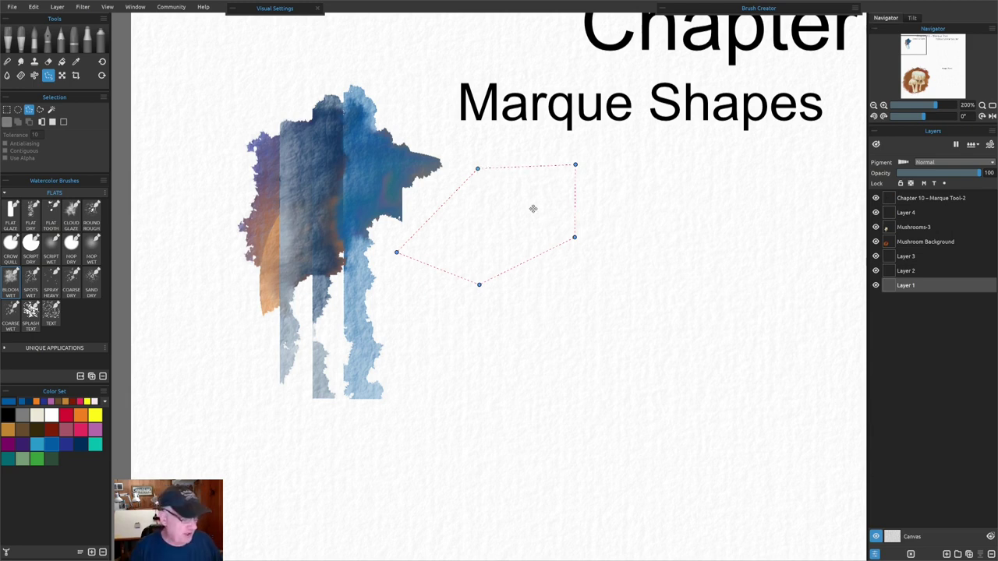
key(Return)
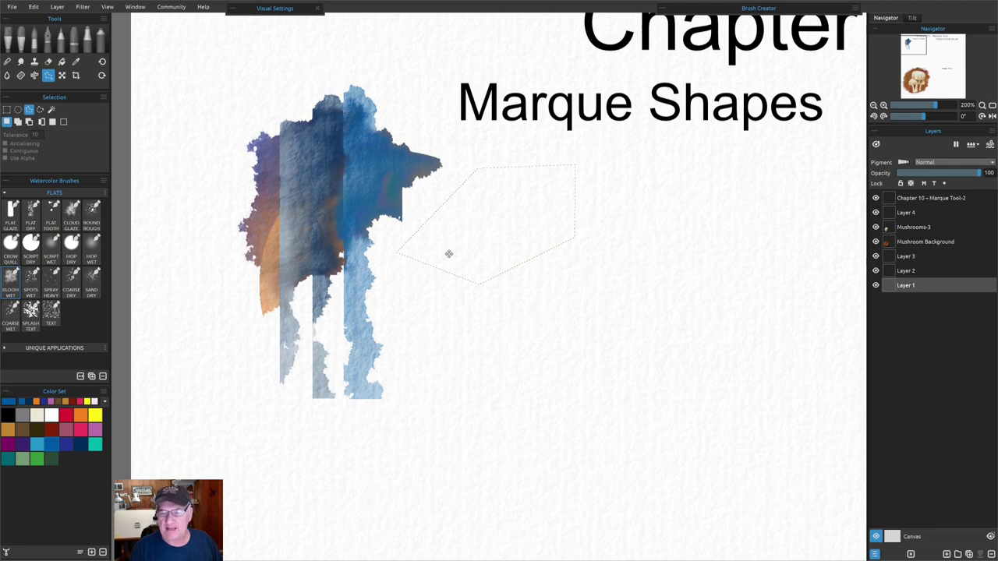
click(65, 415)
mouse_move(494, 169)
mouse_down()
mouse_move(406, 254)
mouse_move(557, 182)
mouse_move(503, 272)
mouse_move(404, 251)
mouse_up()
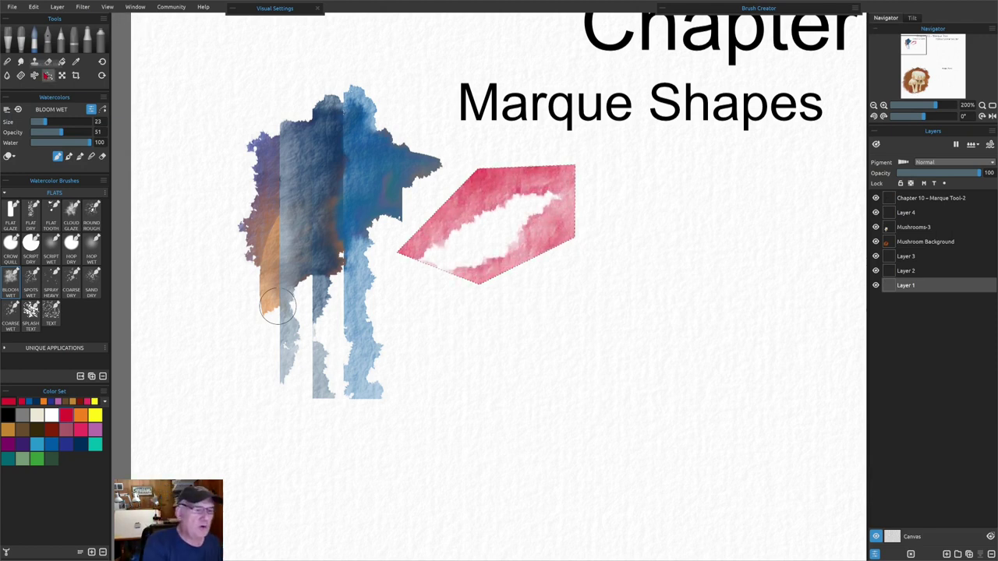
- Replace the polygon selection with an irregular freehand selection at the painted shape's upper left, and move it down and right across the paint
click(48, 75)
click(40, 109)
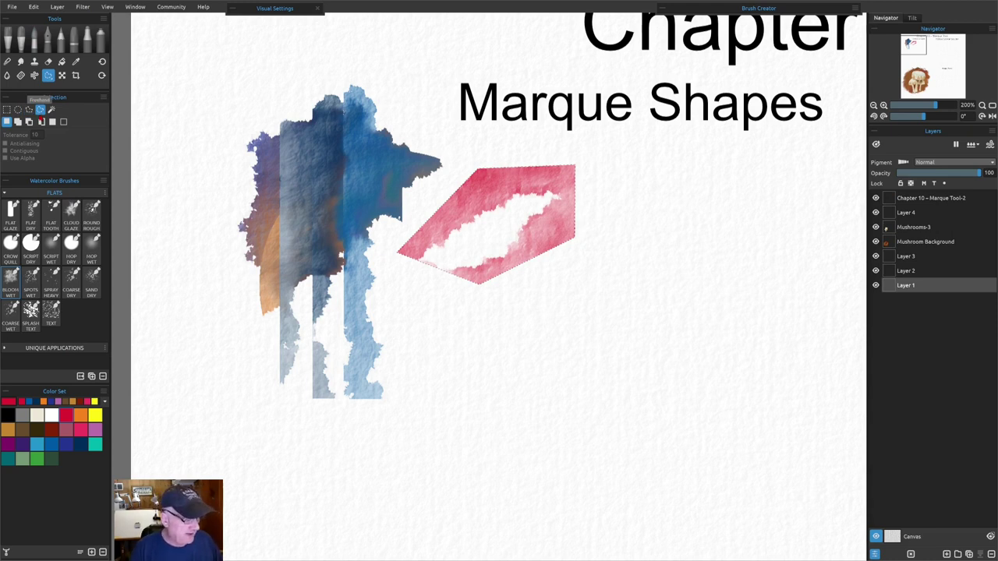
key(ctrl+d)
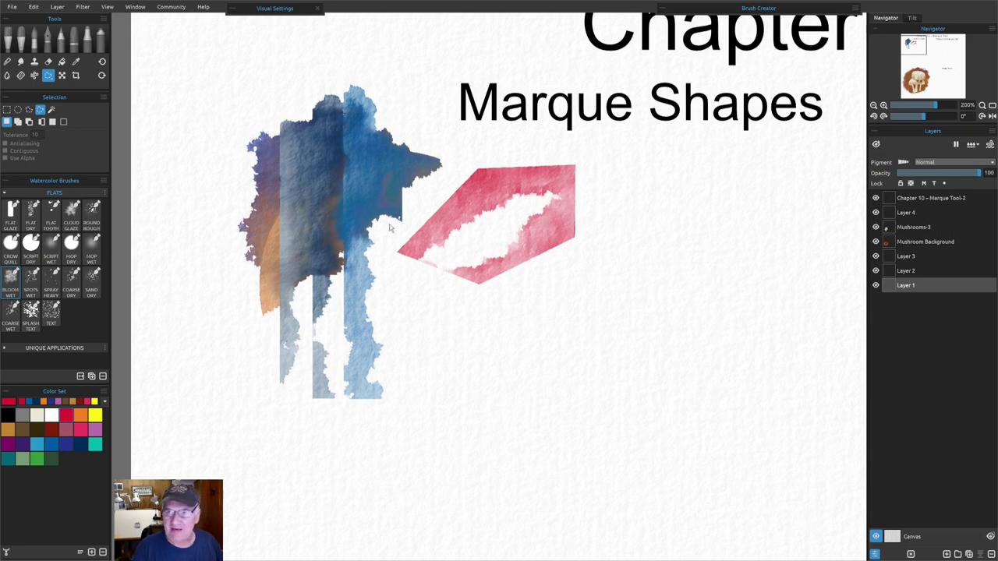
mouse_move(243, 96)
mouse_down()
mouse_move(243, 134)
mouse_move(197, 161)
mouse_move(196, 179)
mouse_move(168, 208)
mouse_move(183, 274)
mouse_move(202, 258)
mouse_move(209, 282)
mouse_move(233, 291)
mouse_move(262, 242)
mouse_move(294, 236)
mouse_move(329, 69)
mouse_move(295, 66)
mouse_move(245, 101)
mouse_up()
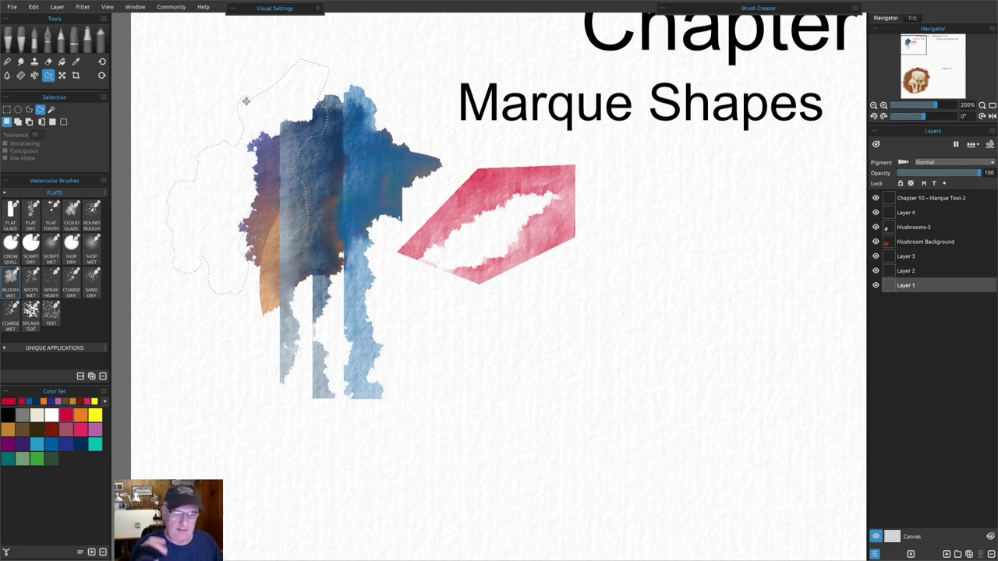
mouse_move(220, 201)
mouse_down()
mouse_move(265, 230)
mouse_move(316, 221)
mouse_move(341, 251)
mouse_move(323, 256)
mouse_up()
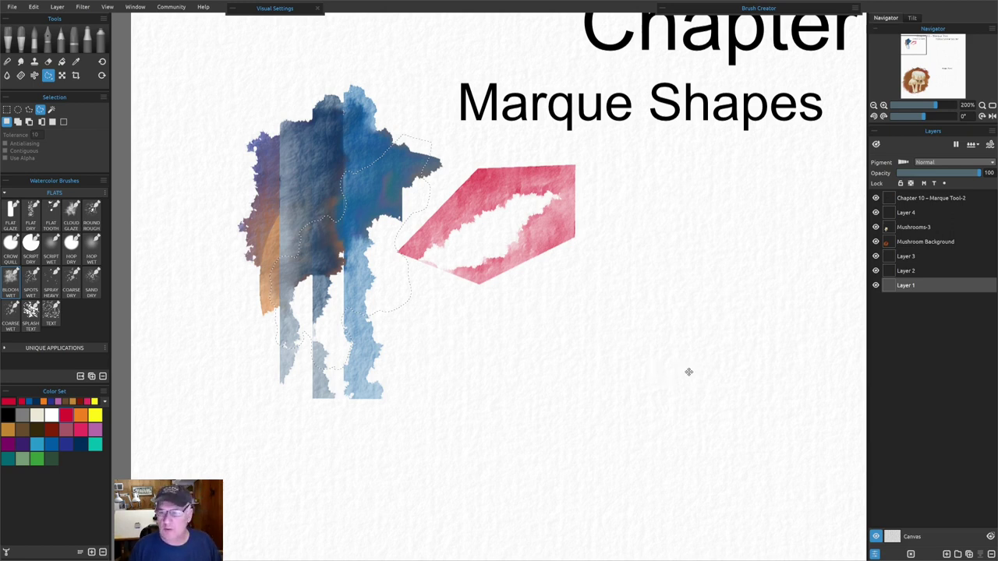
- Draw an upright rectangular selection in the blank area below the Add/Subtract From Selection heading
drag(705, 372, 341, 363)
drag(677, 333, 341, 336)
drag(595, 274, 401, 270)
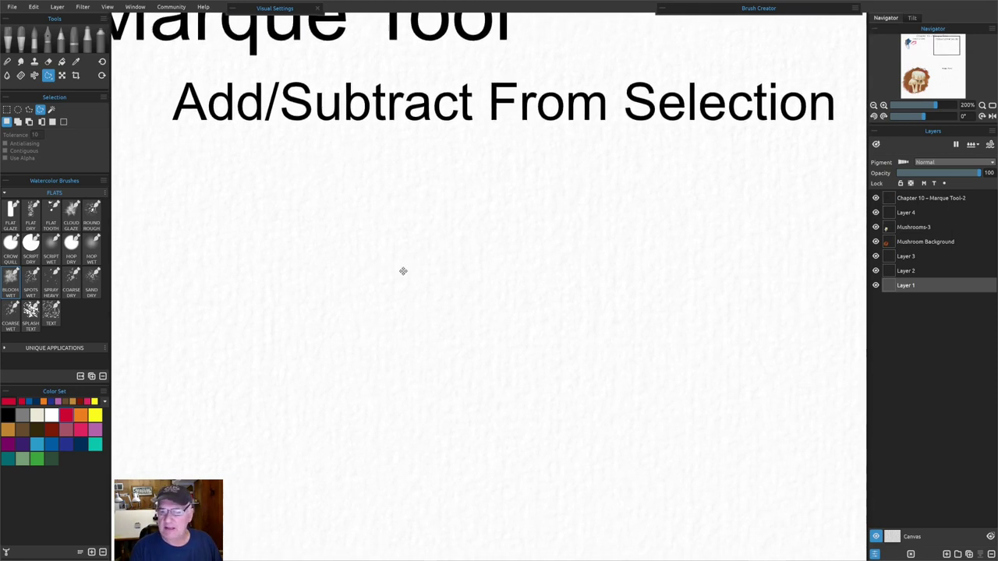
key(m)
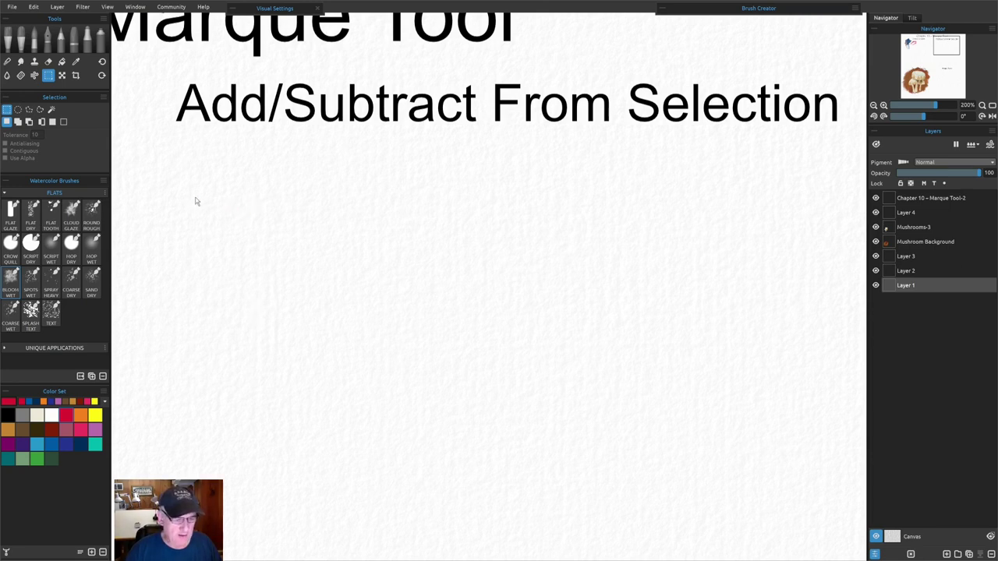
drag(194, 197, 293, 347)
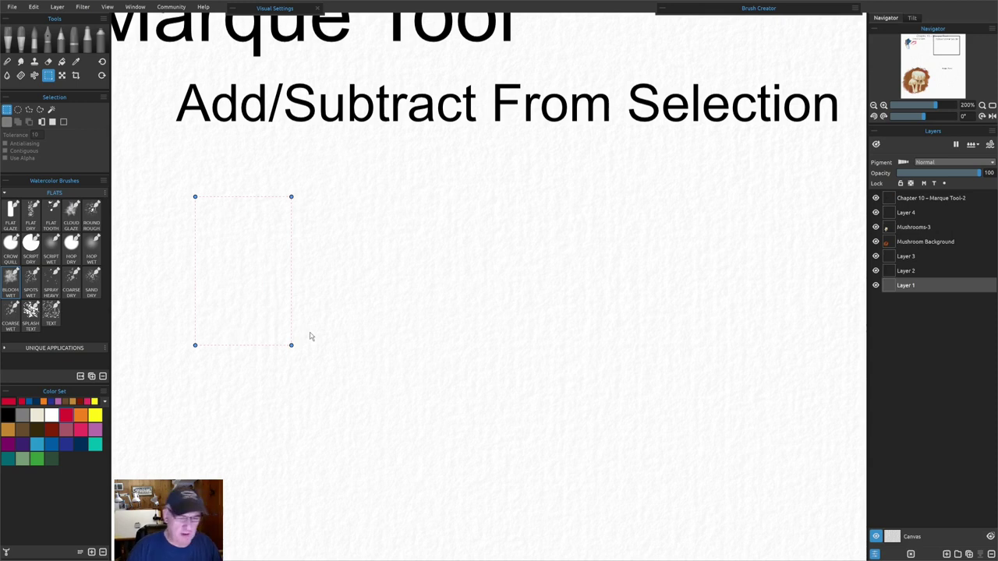
- Add a second rectangle to the selection, overlapping the lower-right corner of the first one
key(shift)
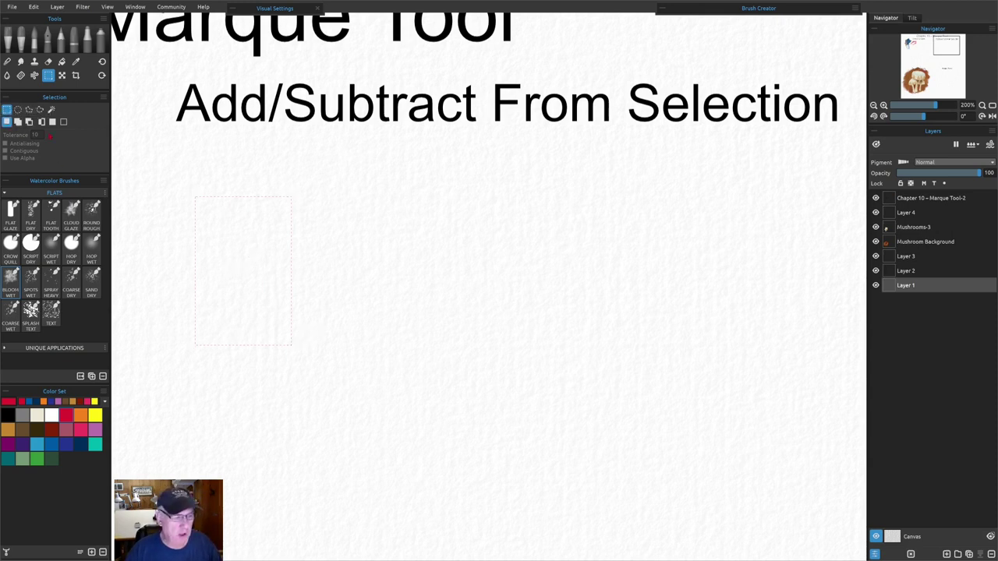
key(shift)
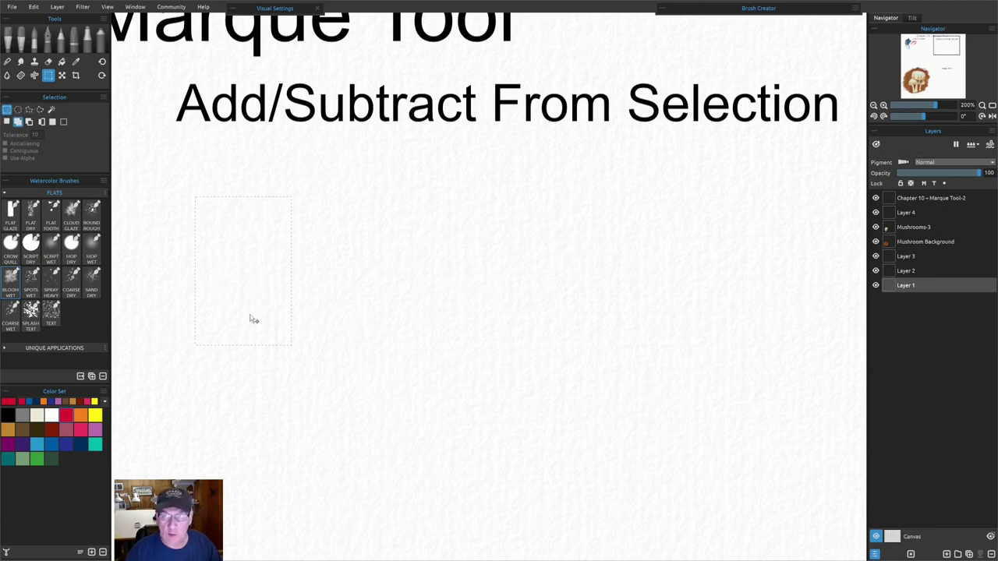
drag(254, 265, 366, 453)
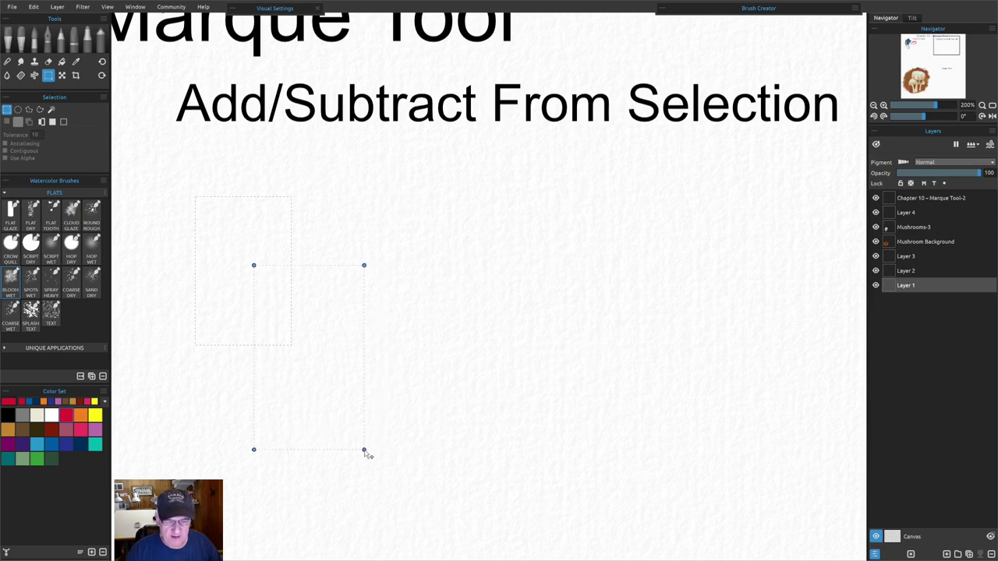
key(Return)
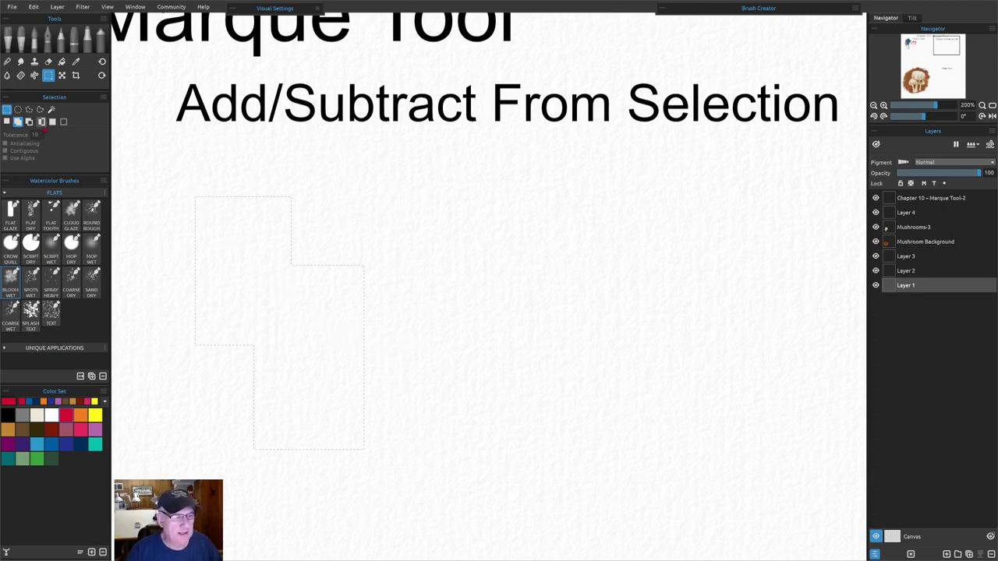
- Subtract a tall rectangle rotated diagonally from the stepped selection, cutting away its upper-right side
click(29, 122)
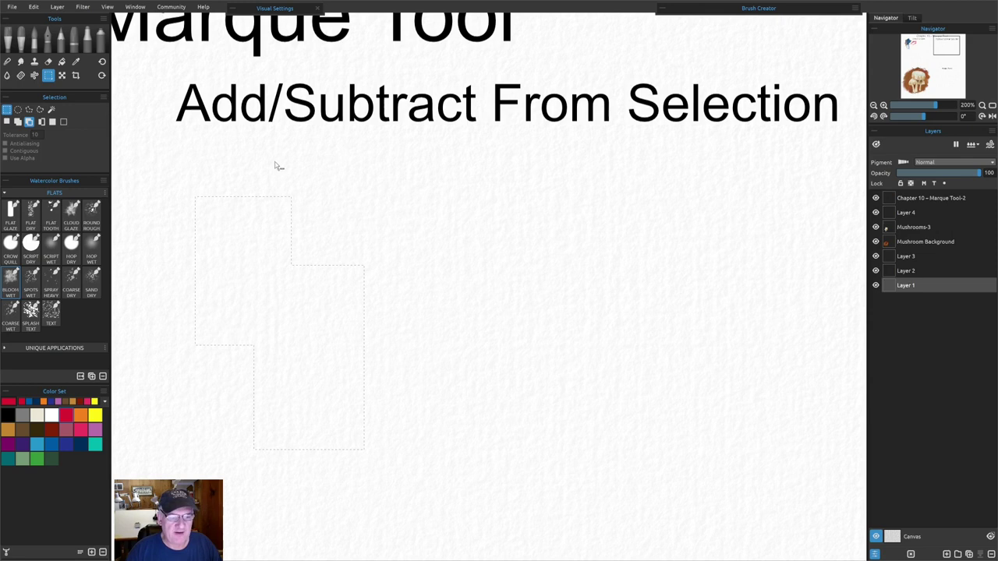
drag(300, 138, 405, 480)
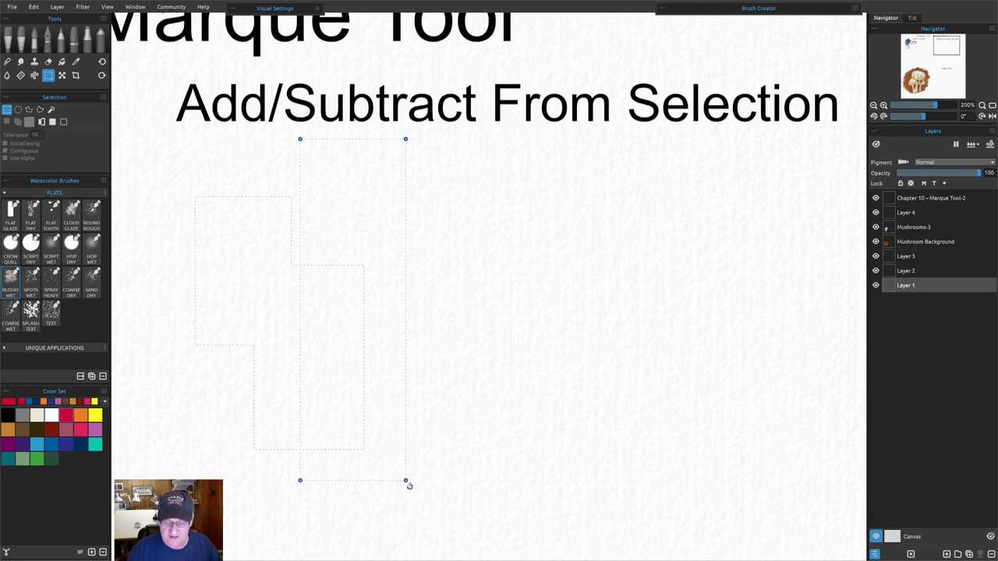
drag(409, 486, 542, 384)
drag(399, 368, 388, 299)
drag(443, 403, 437, 428)
drag(428, 337, 425, 341)
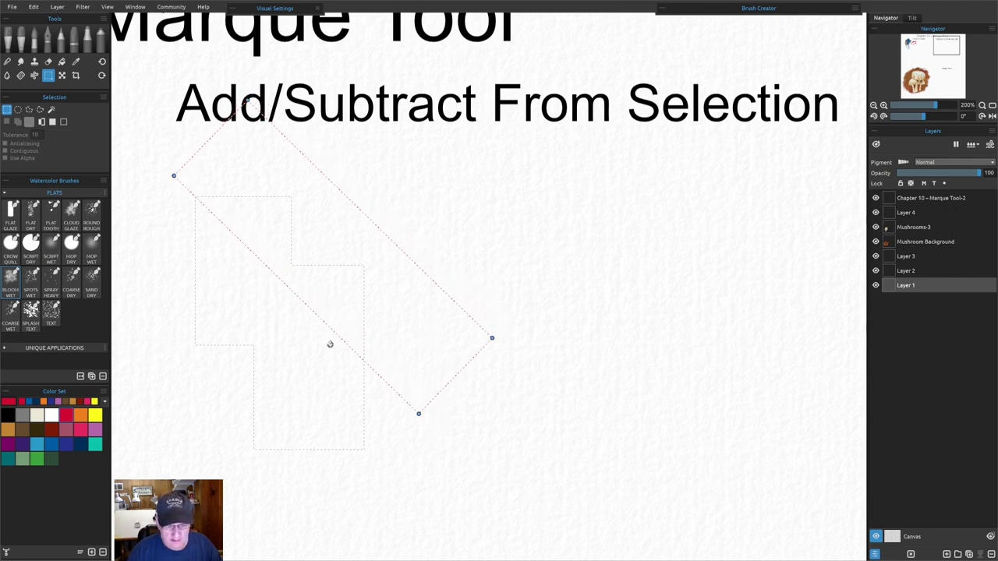
click(494, 420)
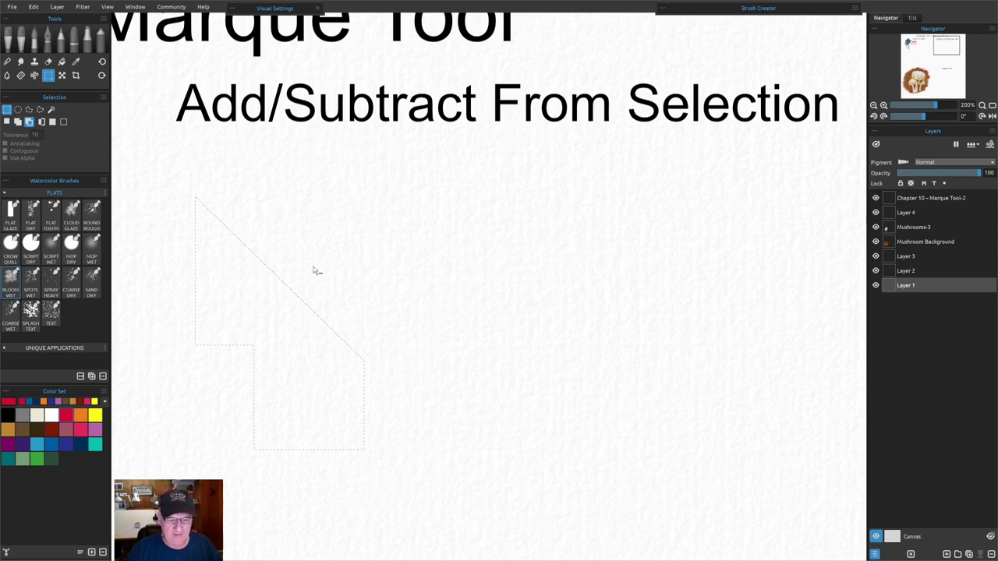
- Add a tall ellipse to the selection across its diagonal edge
click(17, 122)
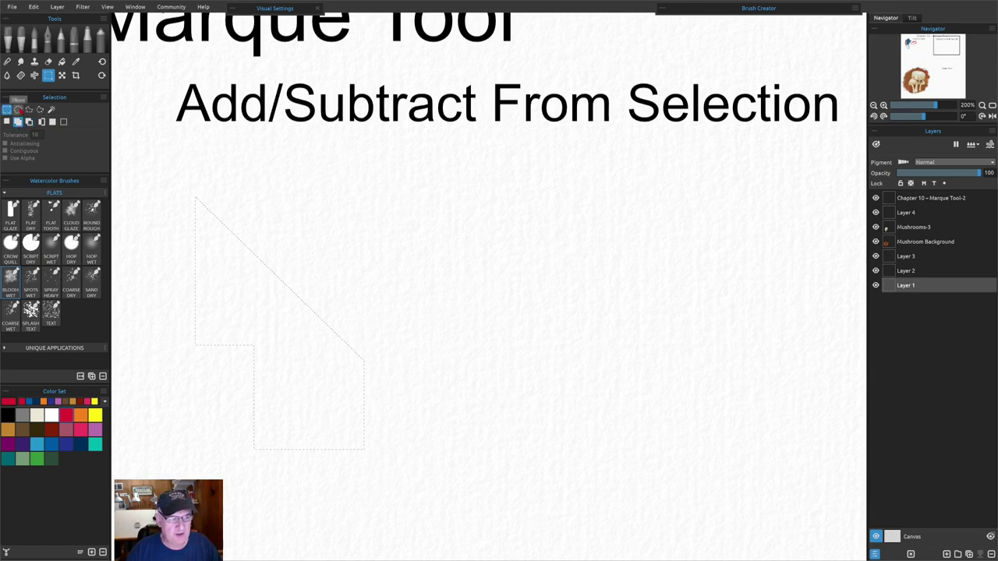
drag(268, 170, 328, 392)
click(555, 409)
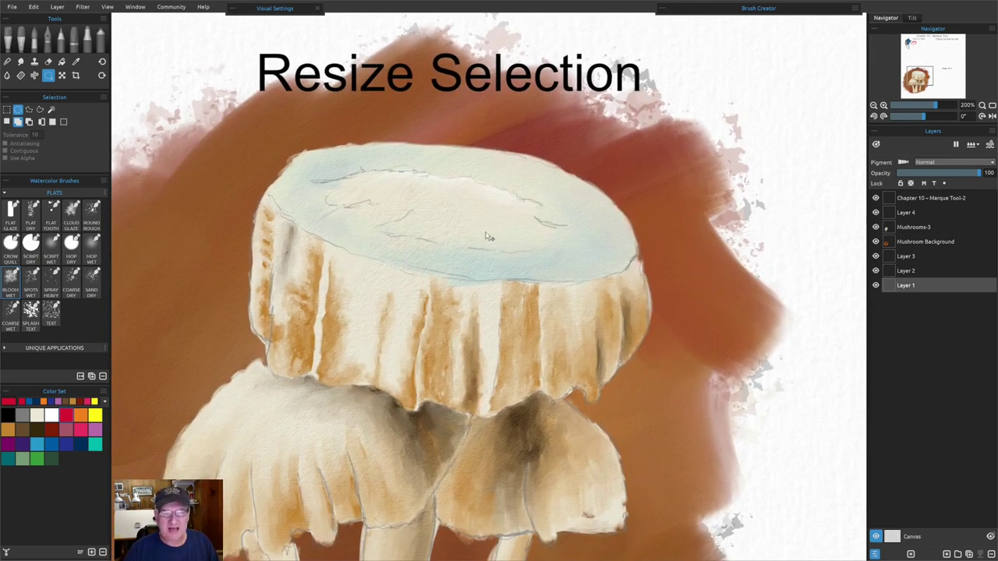
- Make Mushrooms-3 the active layer with the whole mushroom painting in view under the Resize Selection heading
scroll(467, 249, down, 4)
mouse_move(546, 361)
mouse_down()
mouse_move(553, 266)
mouse_move(579, 291)
mouse_up()
click(914, 227)
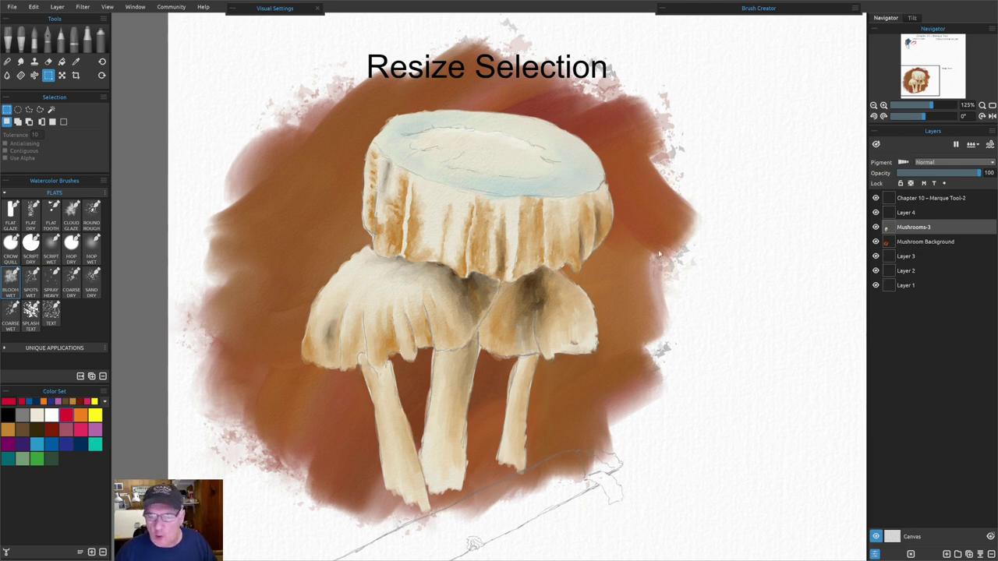
- Hide and show the Mushroom Background and Mushrooms-3 layers in turn to examine what each contains
click(876, 241)
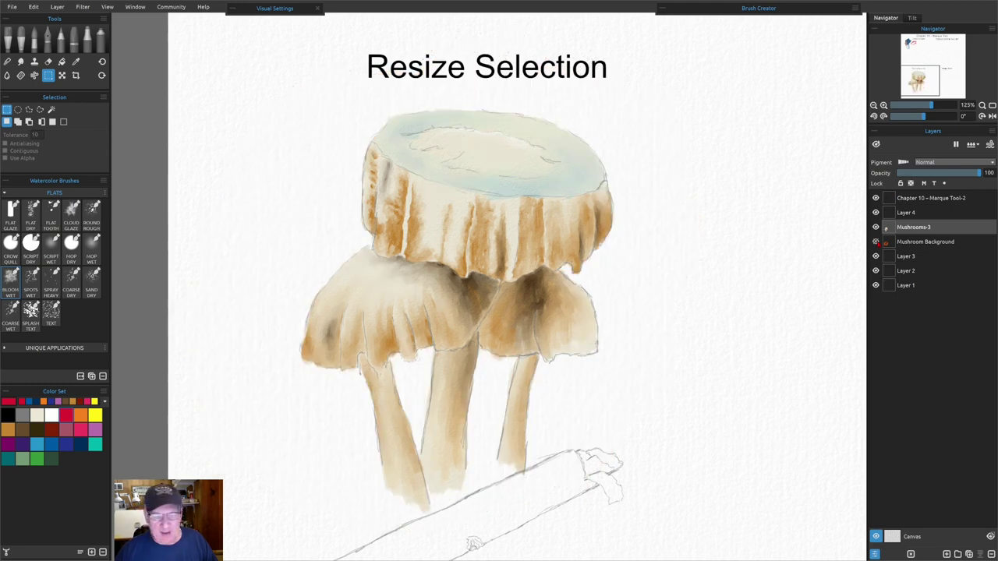
click(876, 242)
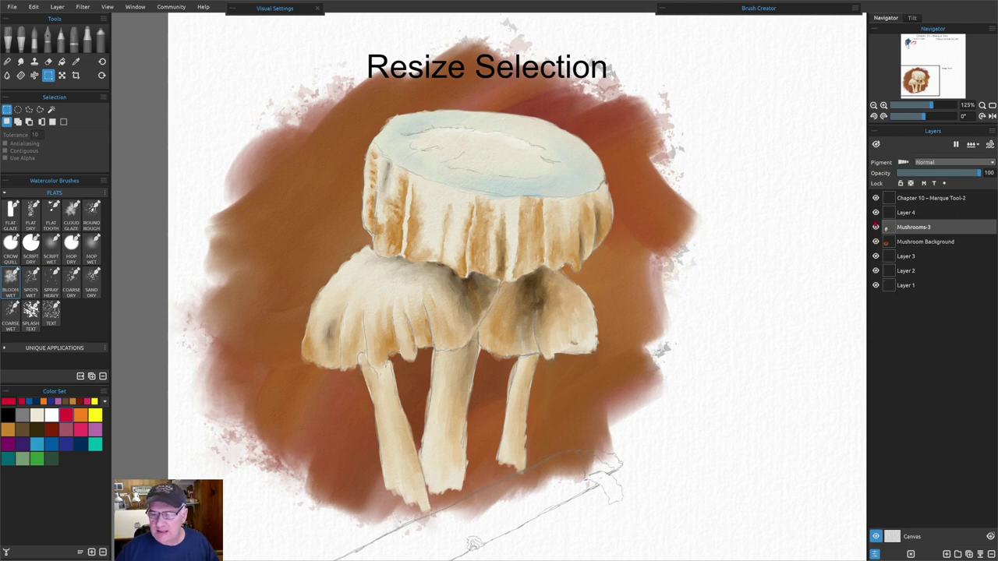
click(876, 227)
click(876, 227)
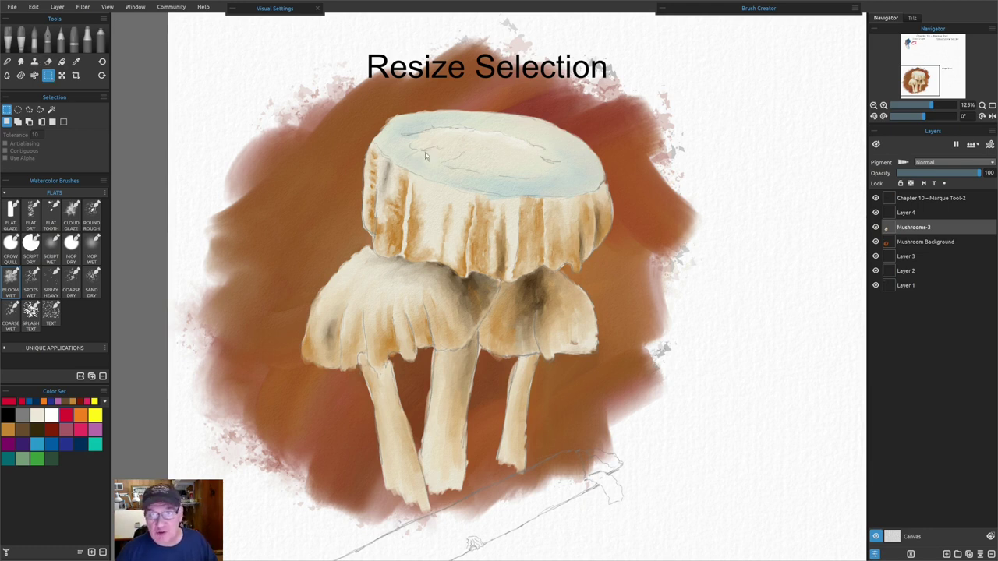
- Select the top mushroom cap with a rectangle, copy and paste it as a new layer, and hide the Mushrooms-3 layer
drag(334, 88, 634, 287)
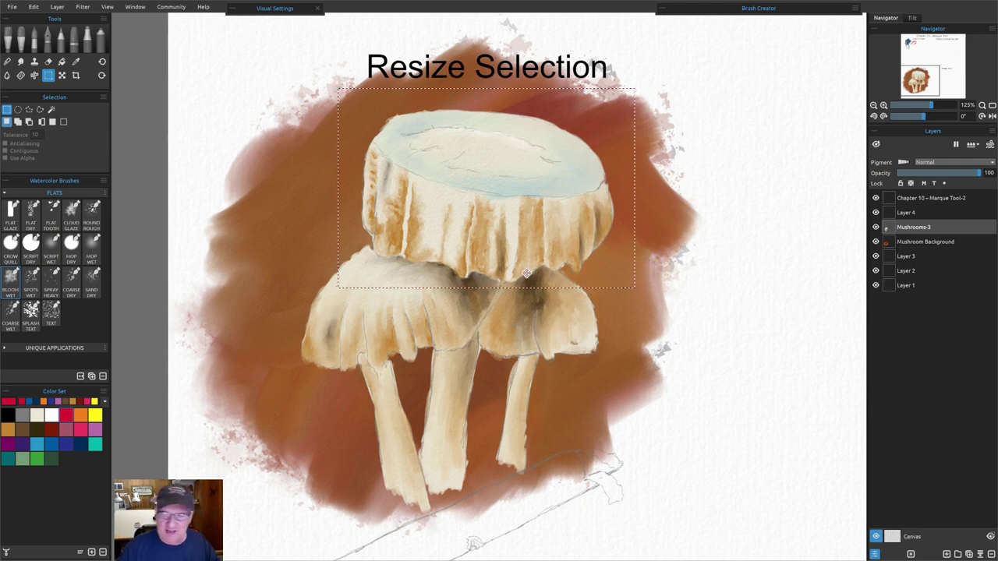
key(ctrl+c)
key(ctrl+v)
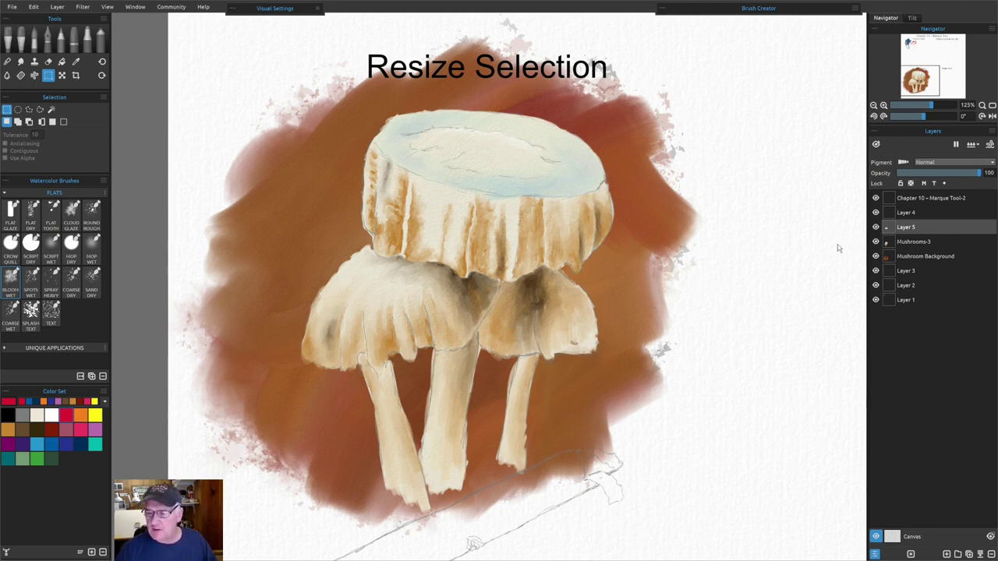
click(875, 242)
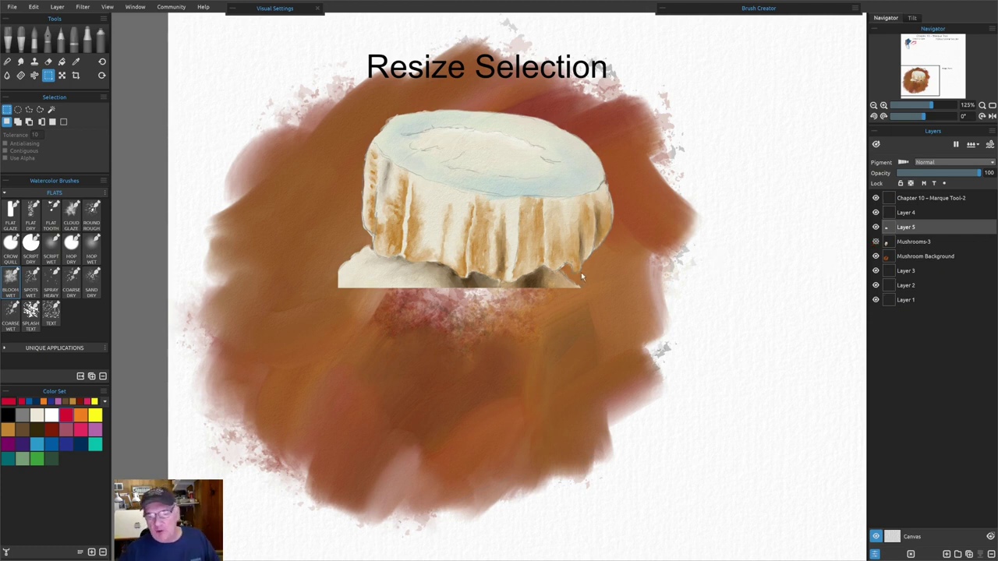
scroll(335, 288, up, 3)
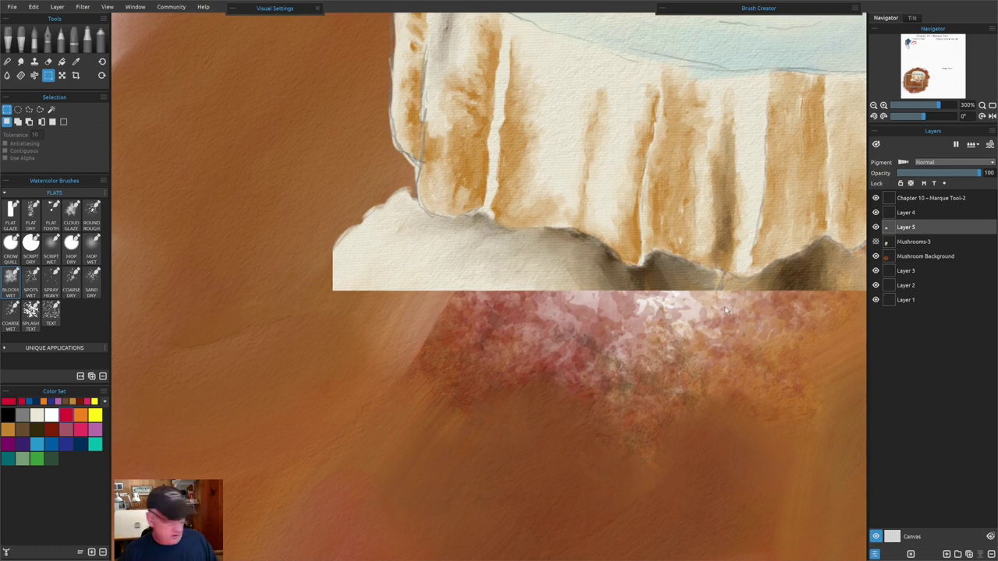
- Erase the leftover lower mushroom pieces beneath the copied cap on Layer 5 with the ROUND MED eraser at size 14
drag(792, 312, 661, 341)
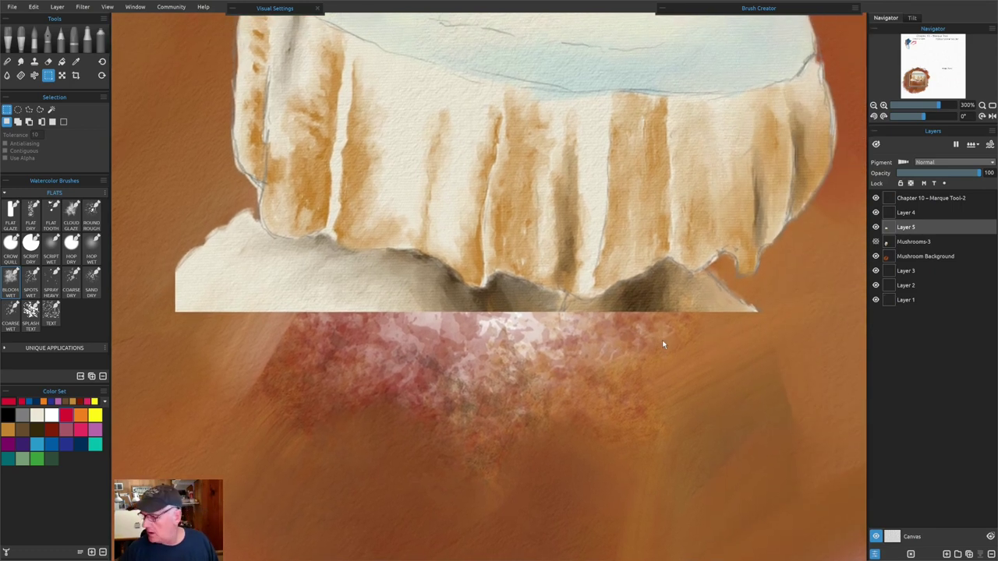
key(e)
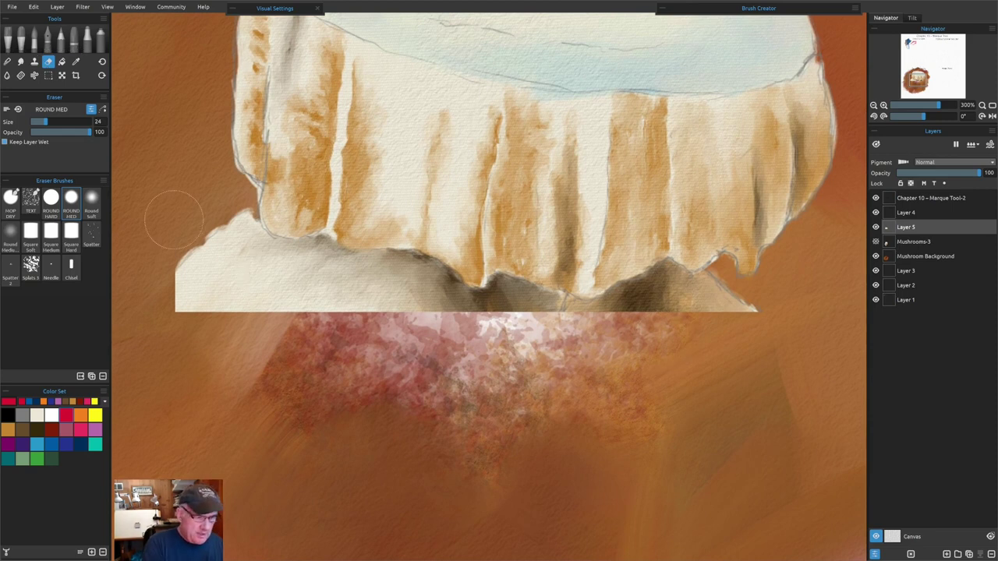
key(bracketleft)
key(bracketleft)
key(bracketleft)
key(bracketleft)
key(bracketleft)
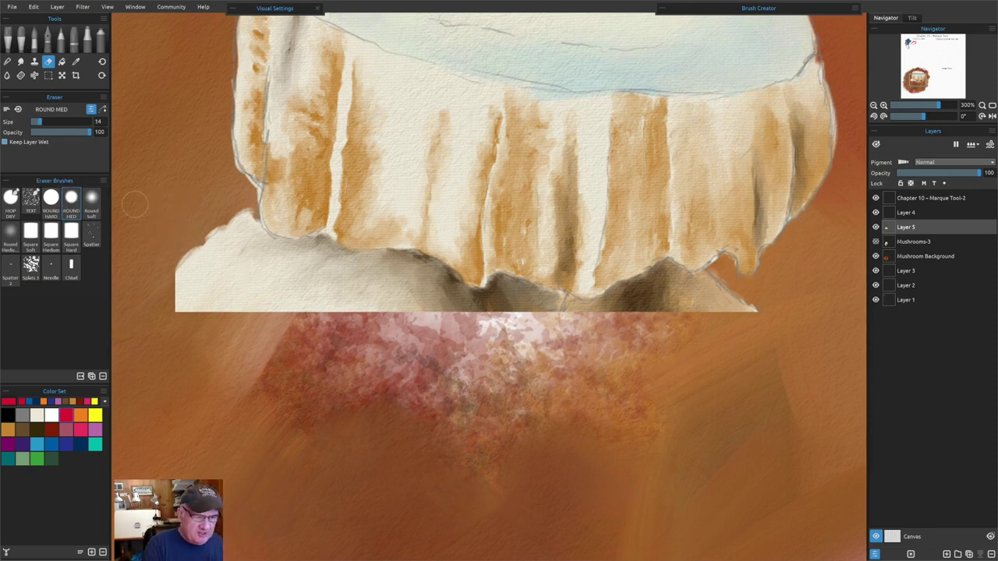
mouse_move(758, 308)
mouse_down()
mouse_move(671, 273)
mouse_move(570, 307)
mouse_move(501, 286)
mouse_move(471, 301)
mouse_move(405, 261)
mouse_move(349, 262)
mouse_move(320, 244)
mouse_move(286, 253)
mouse_move(260, 243)
mouse_move(244, 210)
mouse_move(250, 251)
mouse_move(233, 237)
mouse_move(230, 252)
mouse_move(270, 265)
mouse_move(397, 271)
mouse_move(494, 300)
mouse_move(502, 314)
mouse_move(669, 294)
mouse_move(661, 318)
mouse_up()
mouse_move(489, 303)
mouse_down()
mouse_move(405, 294)
mouse_move(444, 309)
mouse_move(182, 243)
mouse_move(161, 286)
mouse_move(170, 309)
mouse_move(257, 276)
mouse_move(268, 315)
mouse_move(351, 308)
mouse_up()
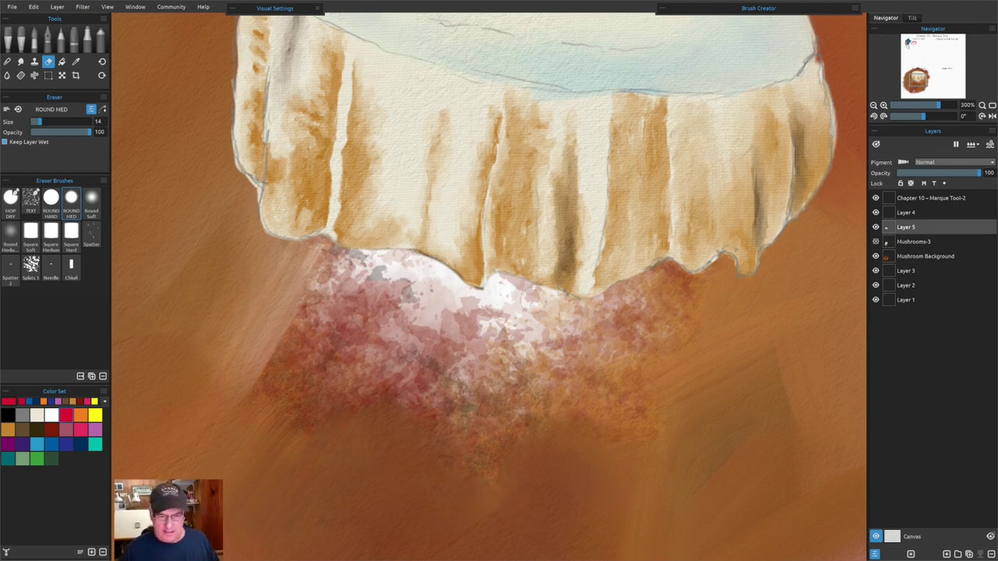
- Show the Mushrooms-3 layer, then transform the copied cap to about 3.05 by 1.97 in and seat it on the lower caps
scroll(452, 355, down, 5)
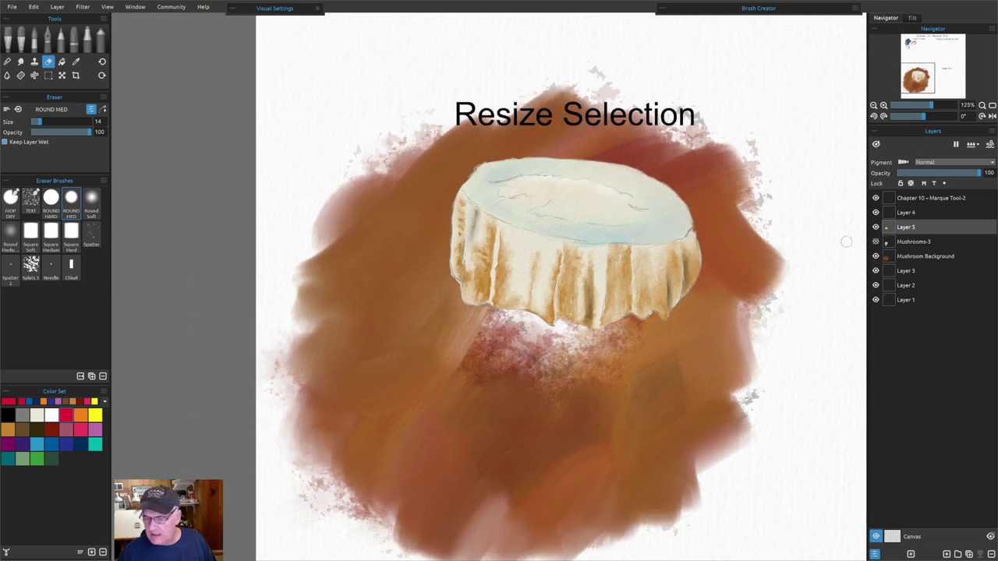
click(876, 242)
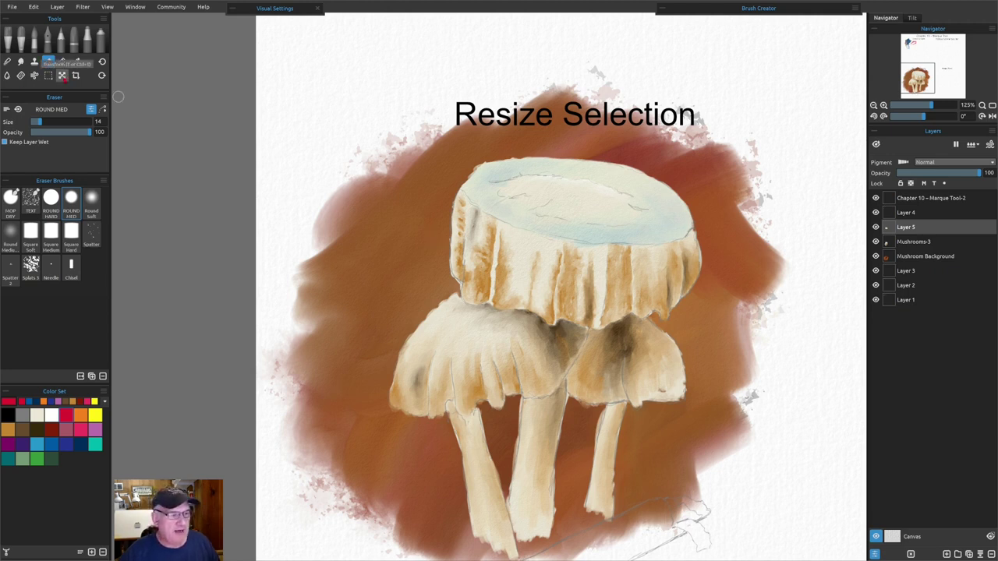
click(62, 74)
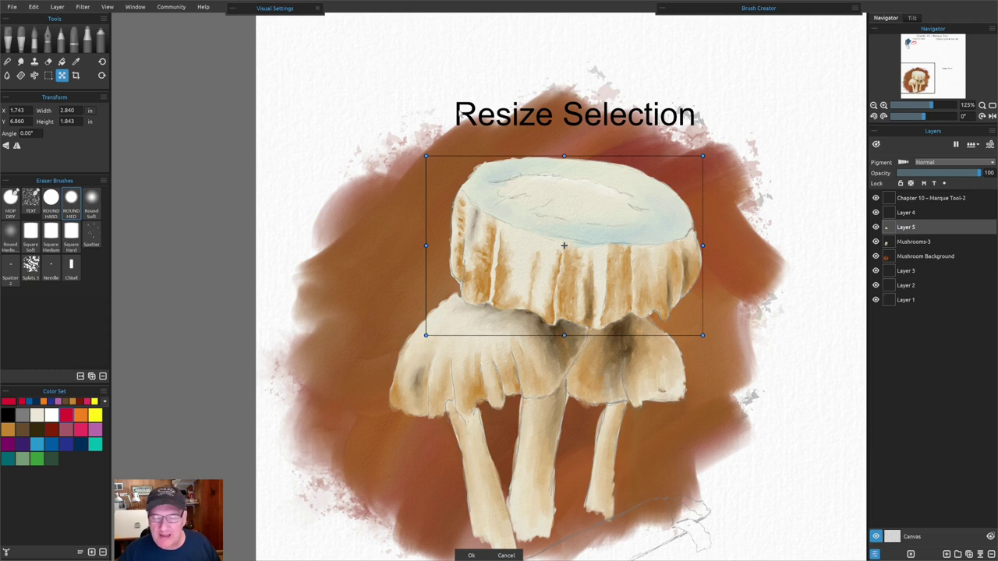
drag(426, 157, 406, 143)
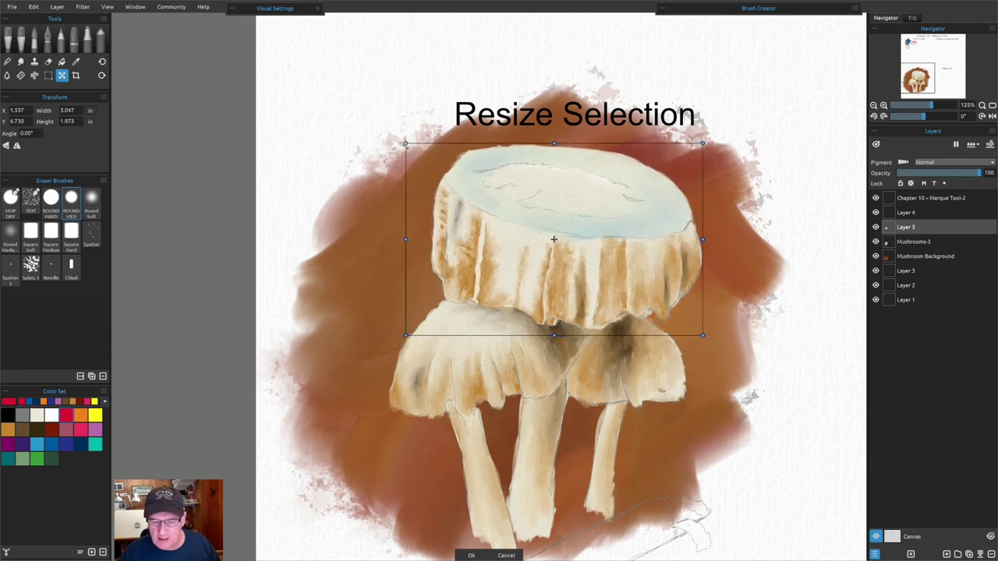
drag(502, 216, 503, 227)
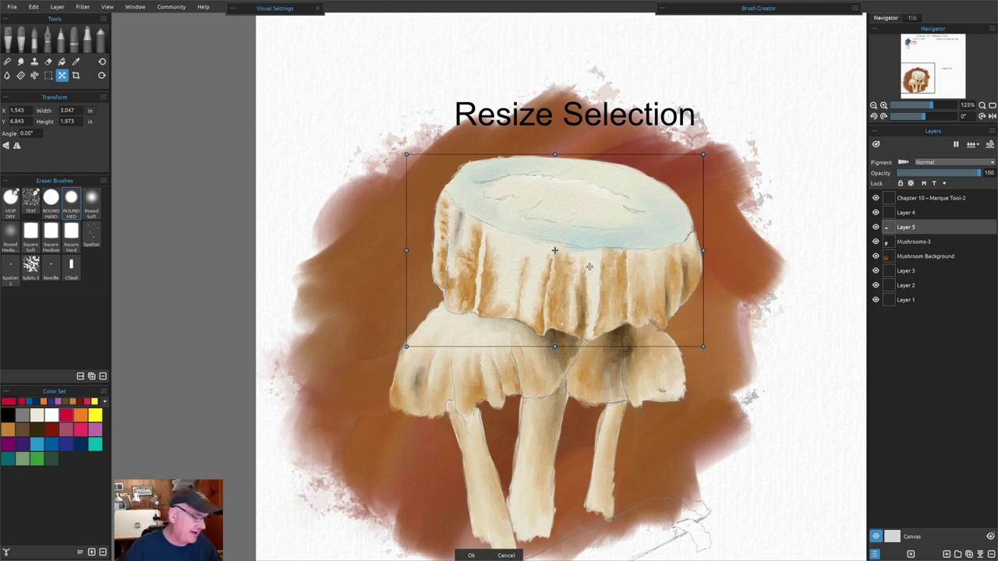
click(471, 555)
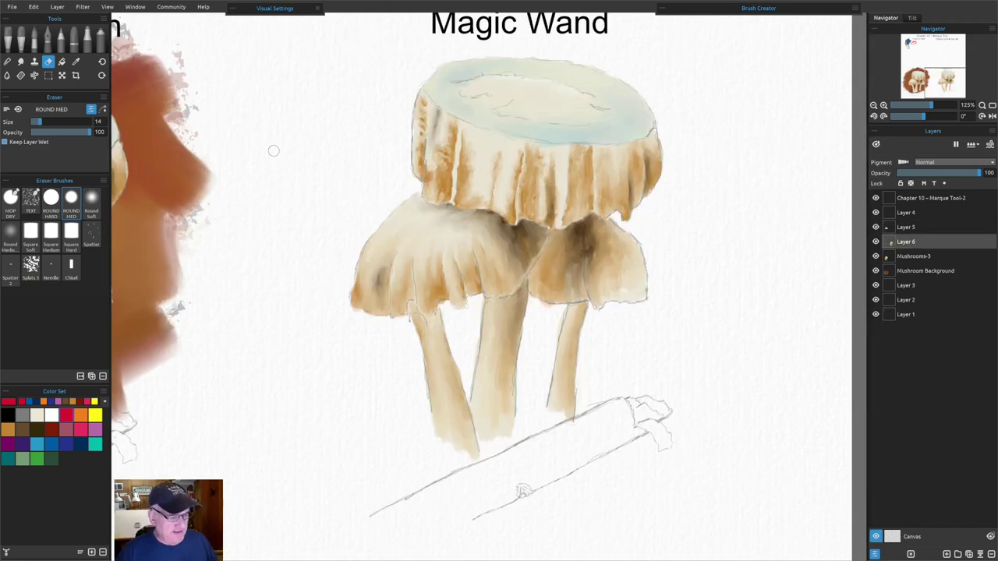
- Use the Magic Wand at tolerance 10 to select the pale tones of the mushrooms under the Magic Wand heading
drag(223, 172, 492, 209)
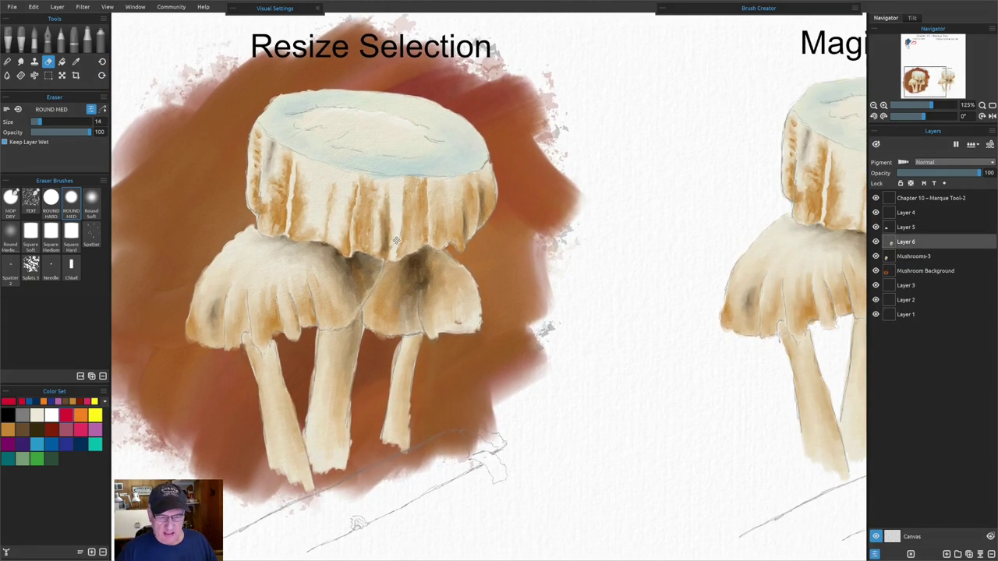
drag(693, 309, 311, 300)
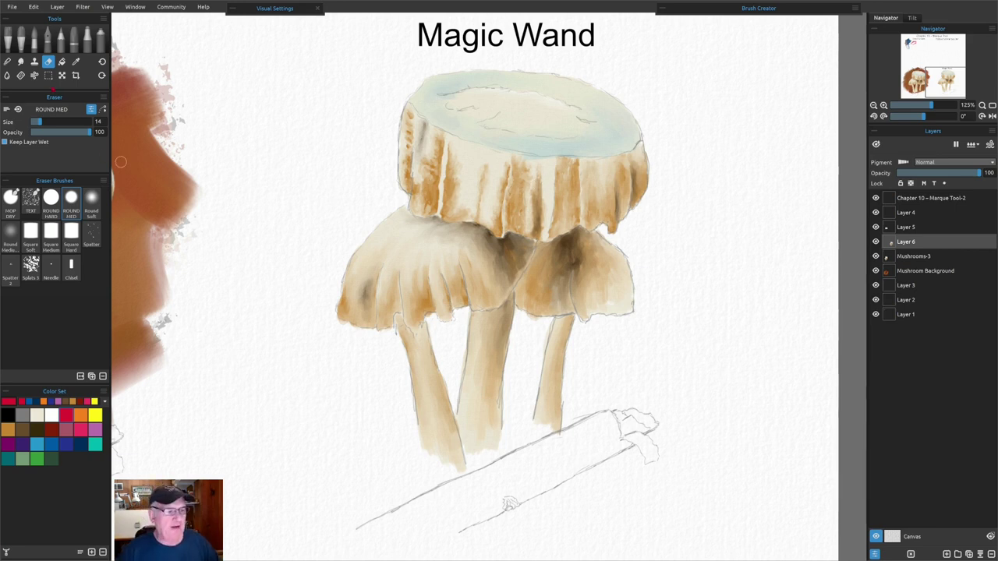
click(48, 75)
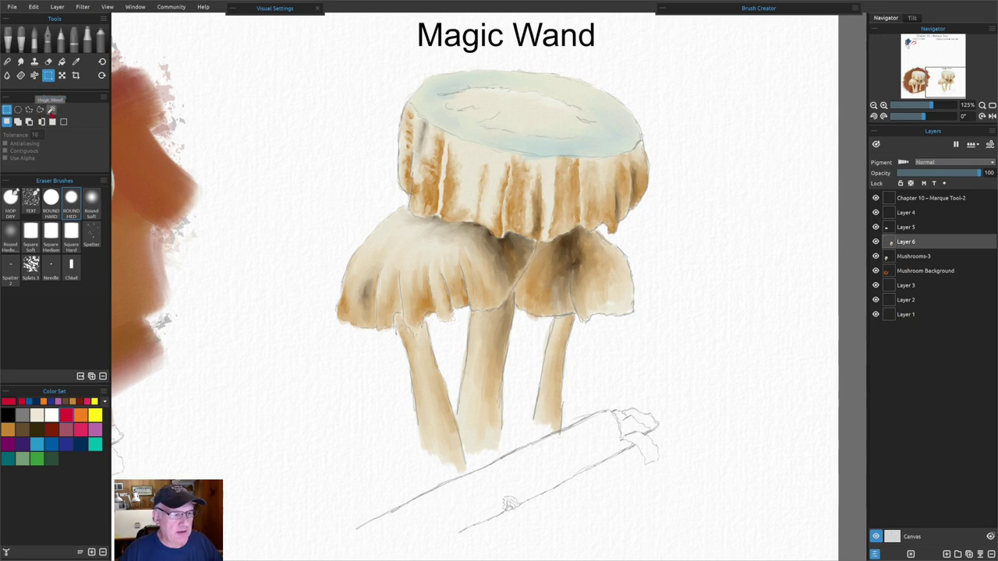
click(52, 110)
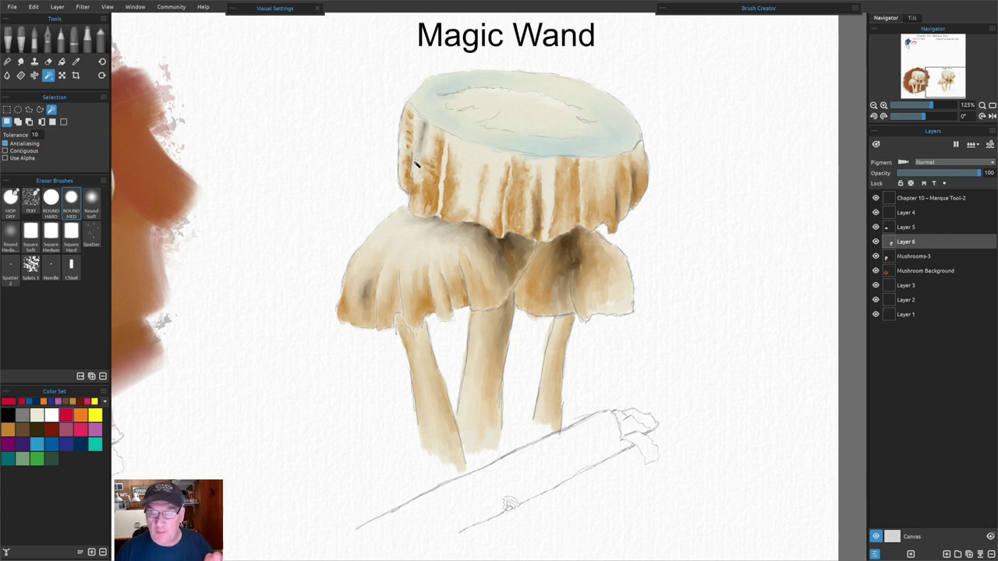
click(477, 165)
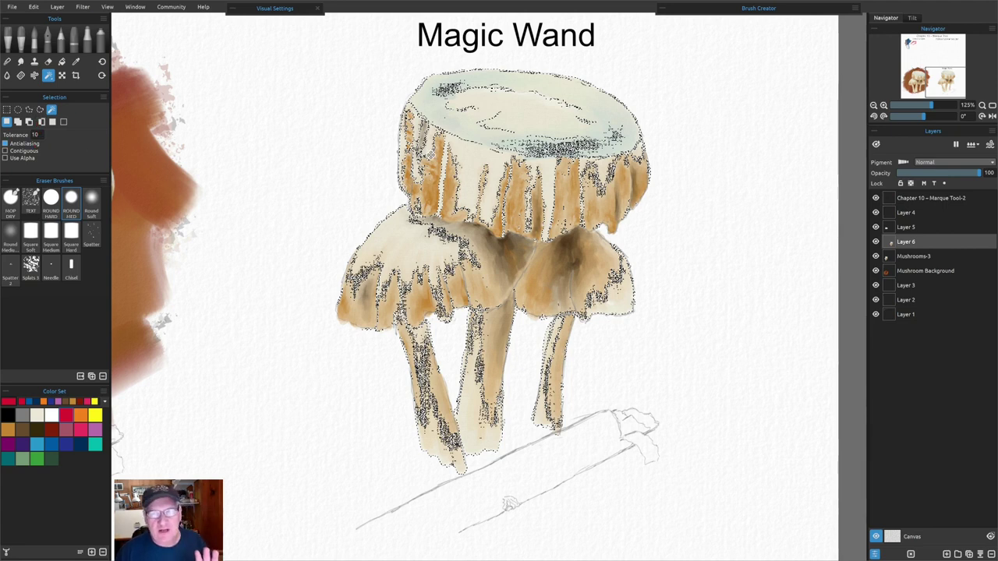
- Set the wand's tolerance to 0 and make a fresh selection from the pale area on the top cap's side
double_click(34, 134)
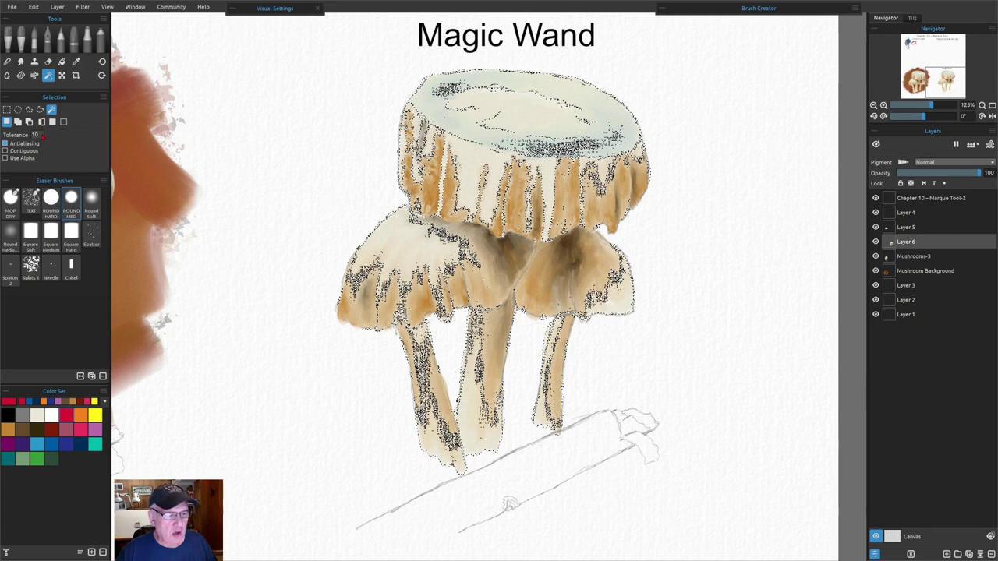
text(0)
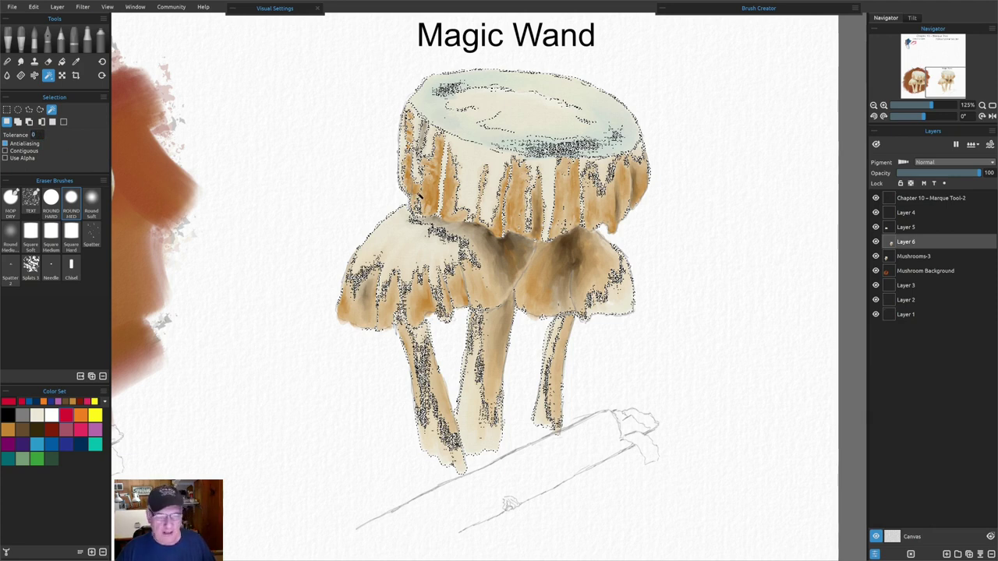
click(417, 197)
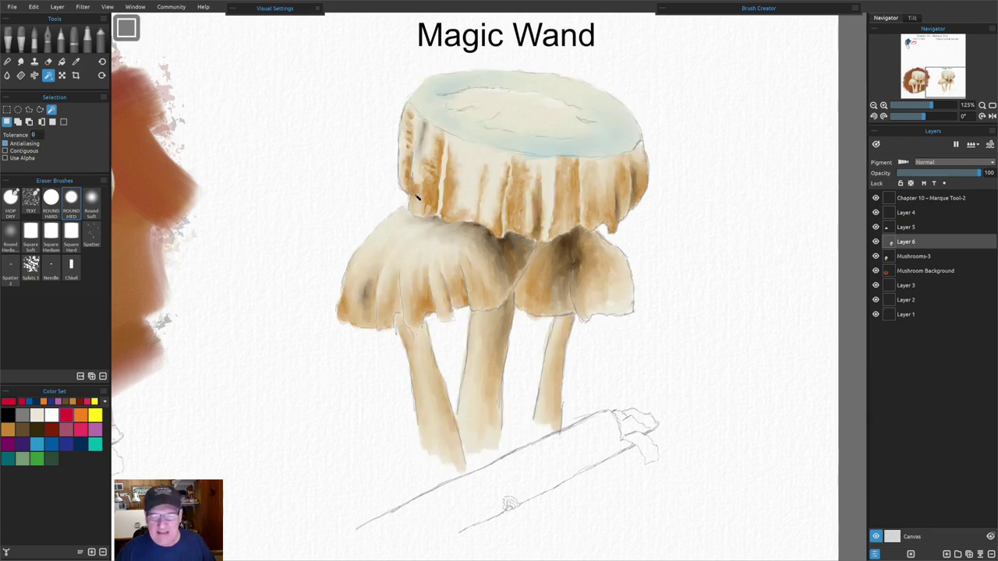
click(474, 162)
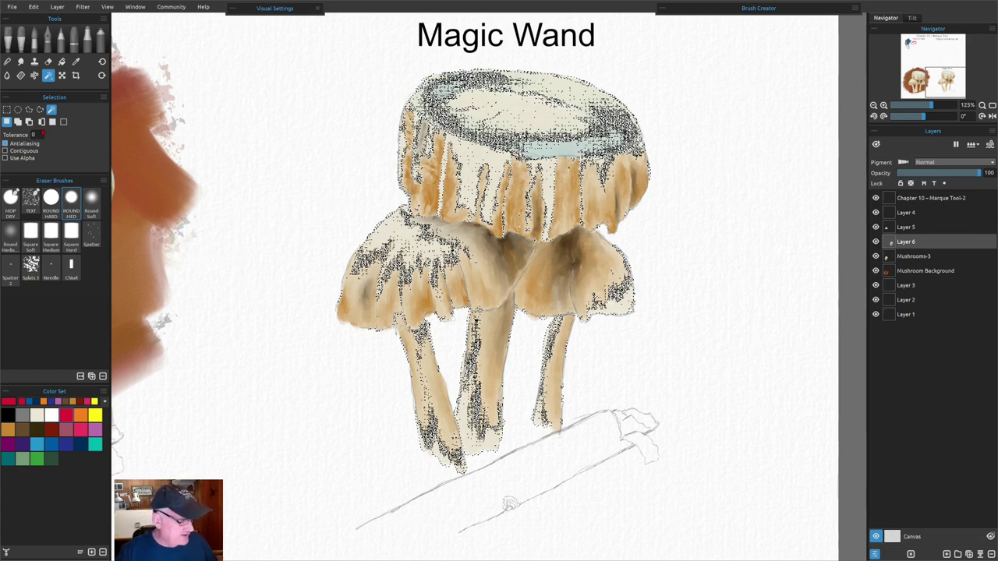
- Deselect, turn on Contiguous, and wand-select the pale area of the top cap, then that of the lower front cap instead
key(ctrl+d)
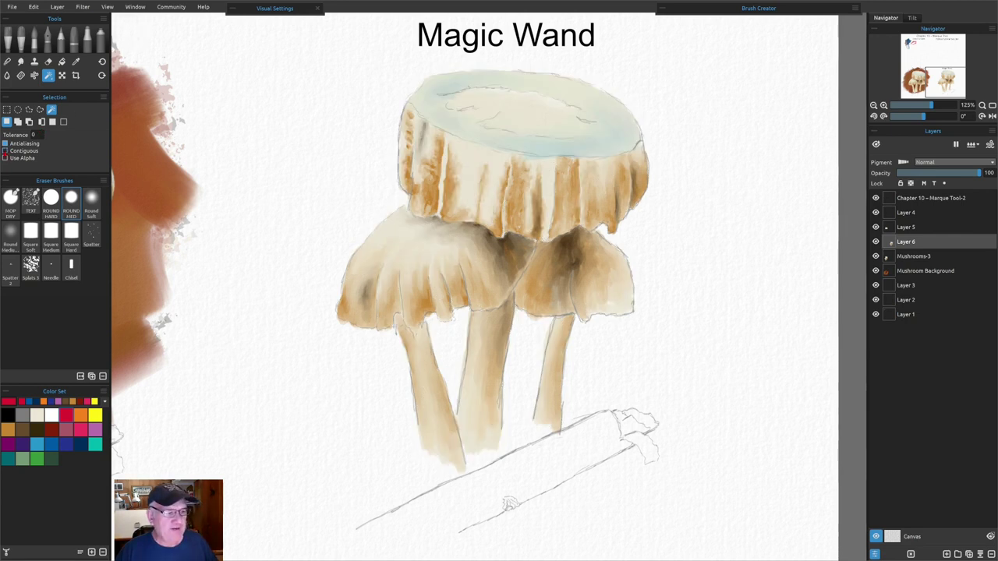
click(472, 156)
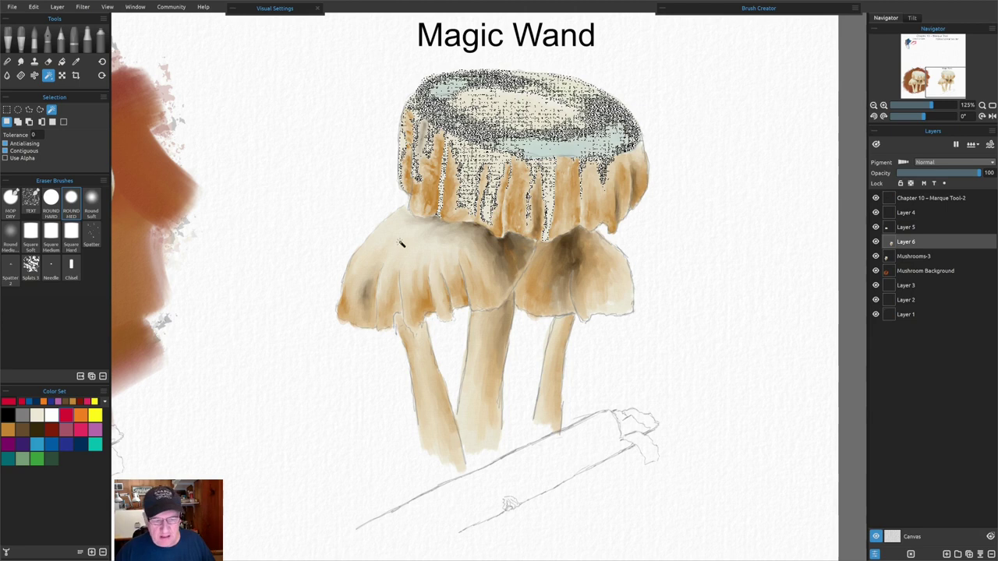
click(395, 239)
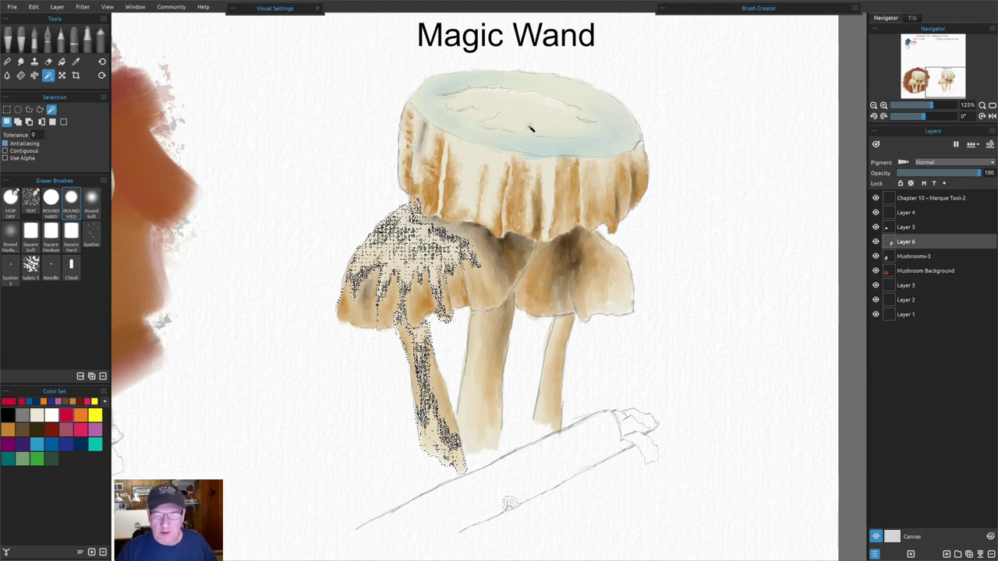
- With Contiguous off, reselect the pale tones across all the mushrooms at tolerance 0, then again at tolerance 20
key(ctrl+d)
click(481, 158)
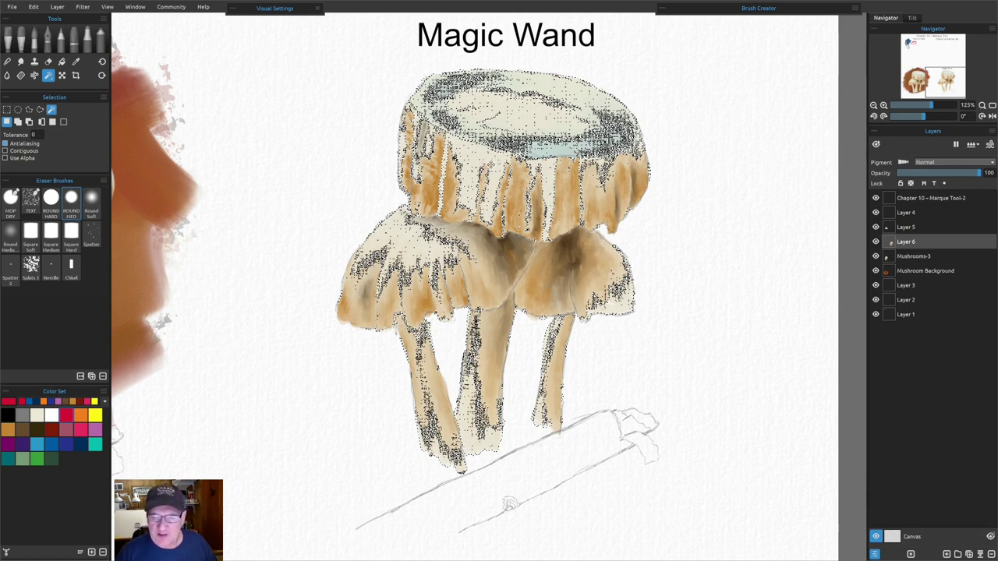
click(34, 135)
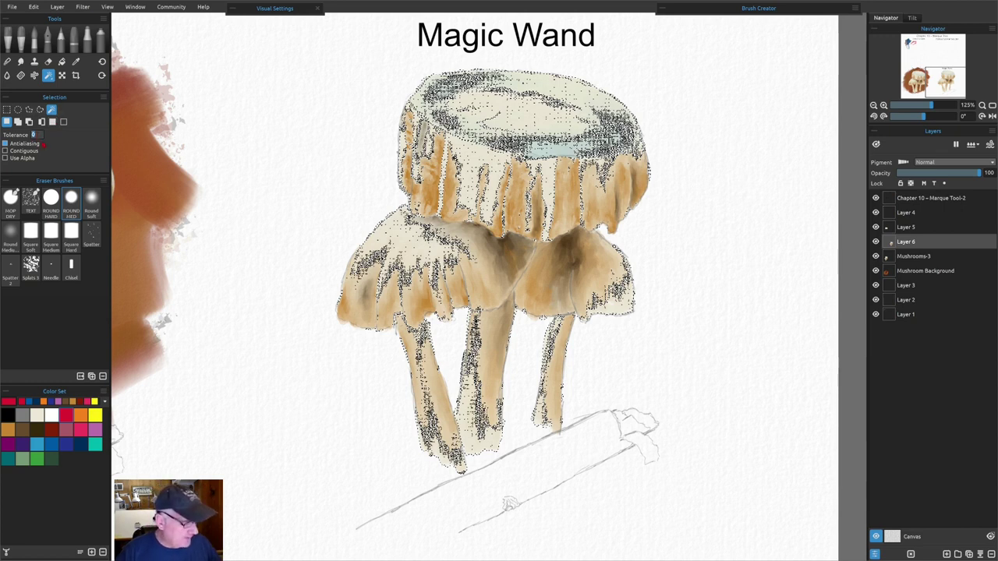
text(20)
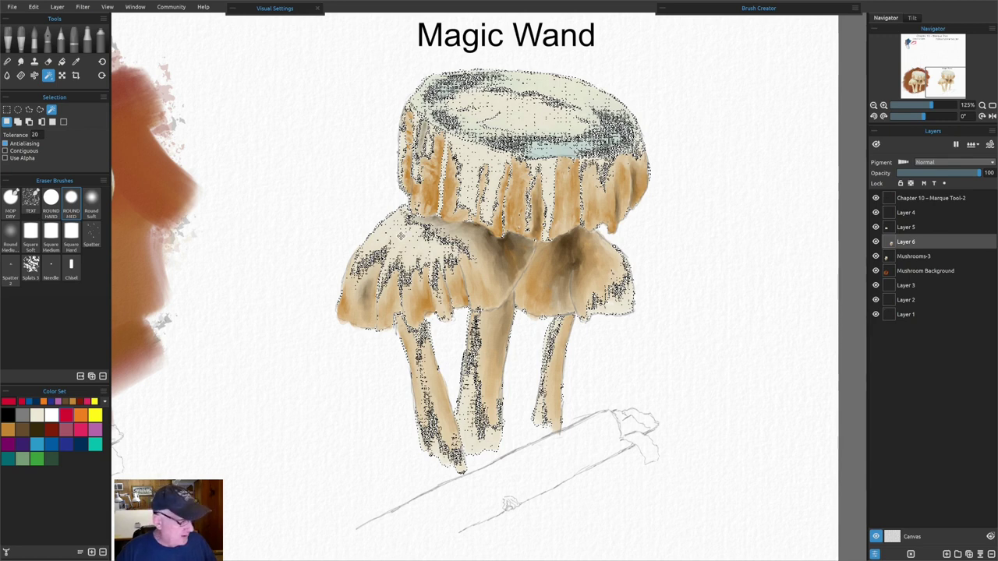
key(ctrl+d)
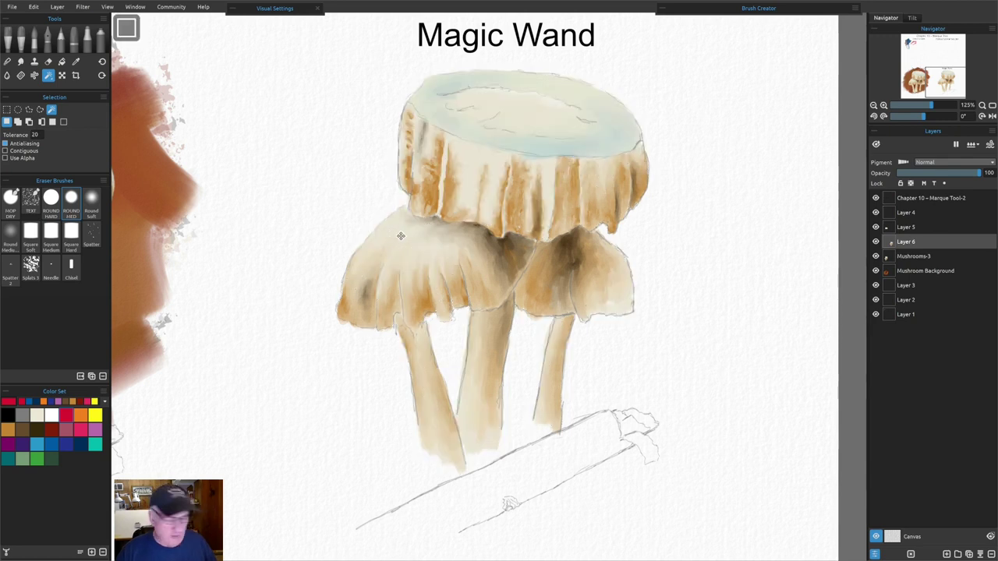
click(484, 156)
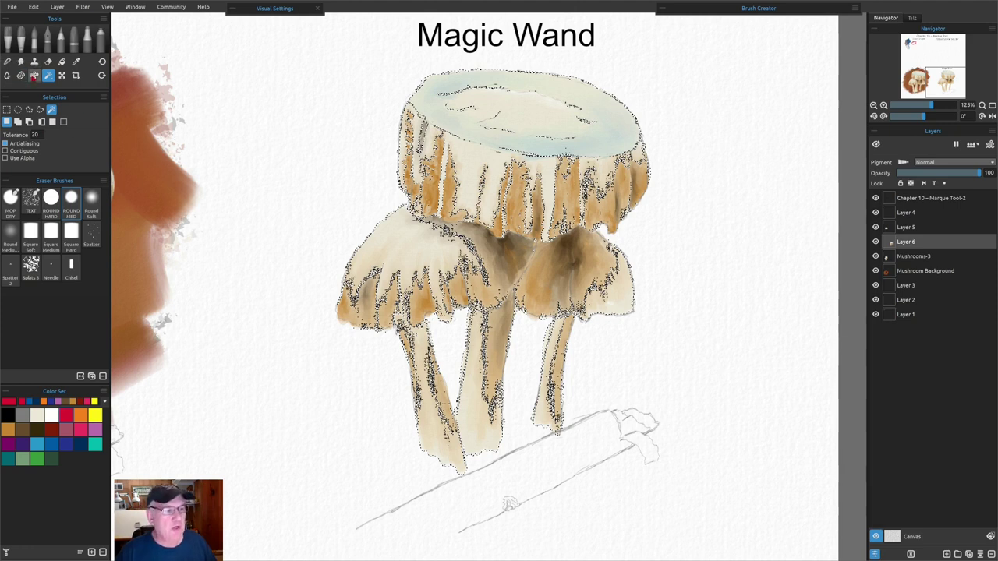
- Add the brown streaks on the top cap's side to the existing wand selection
click(18, 122)
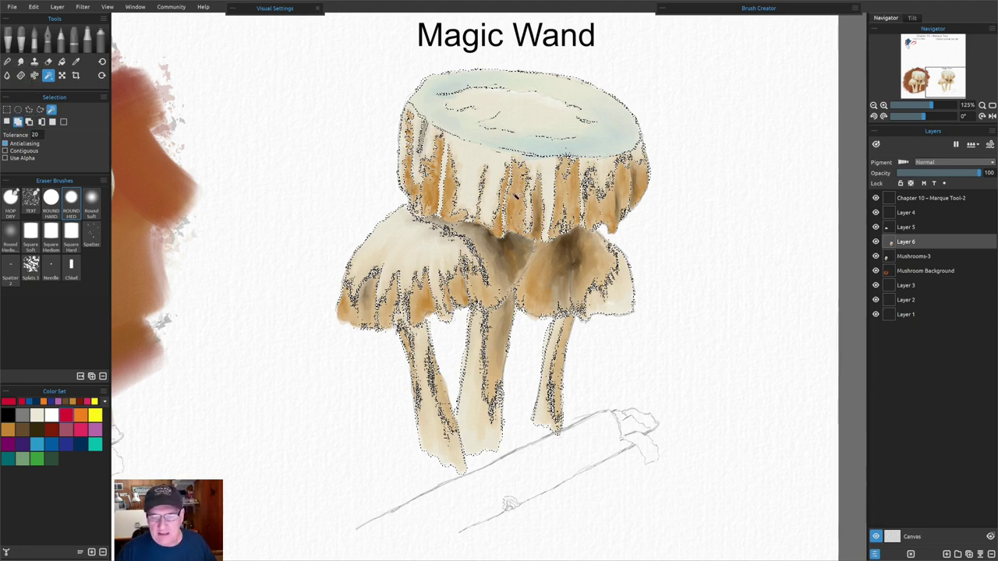
click(521, 196)
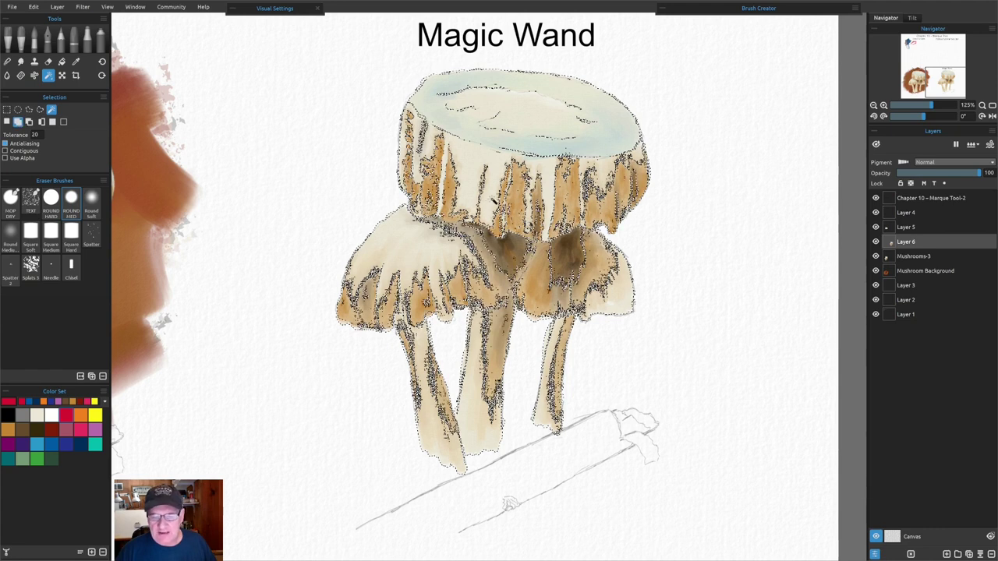
click(521, 178)
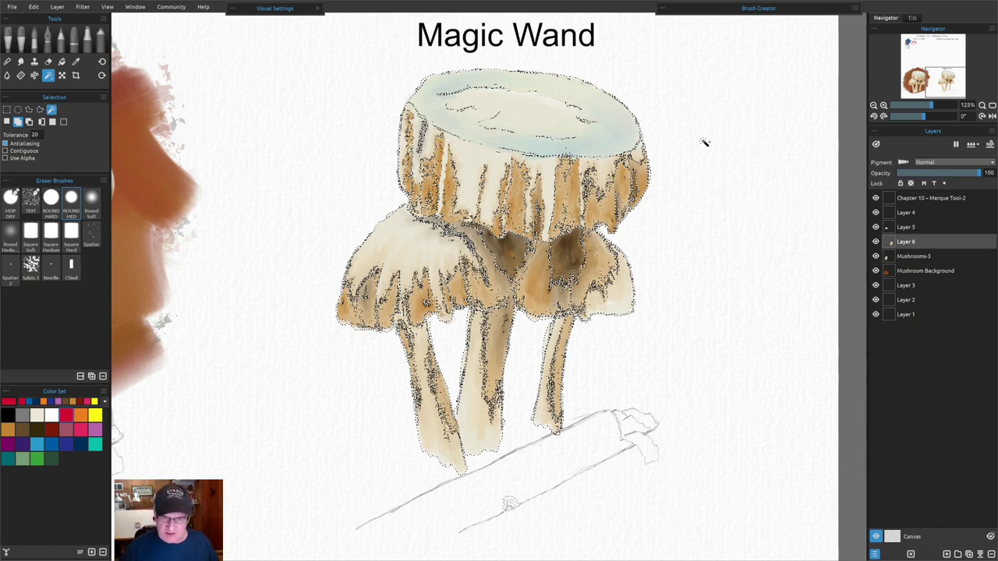
- Paint red over the selected areas of all the mushrooms with the BLOOM WET watercolor brush at size 66
key(w)
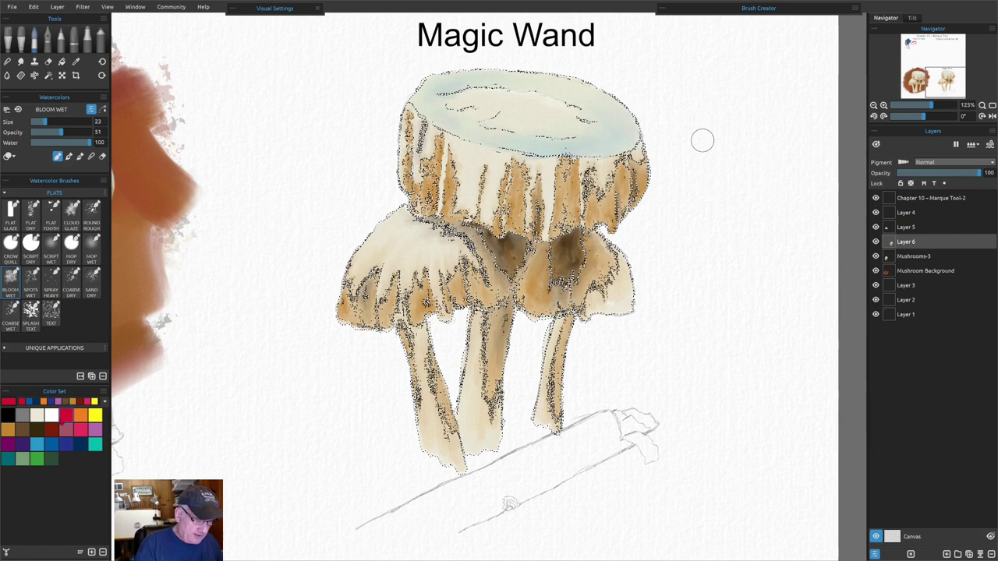
drag(44, 122, 73, 121)
mouse_move(491, 86)
mouse_down()
mouse_move(311, 199)
mouse_move(519, 108)
mouse_move(664, 108)
mouse_move(360, 332)
mouse_move(497, 287)
mouse_move(629, 290)
mouse_move(653, 346)
mouse_move(471, 497)
mouse_move(863, 294)
mouse_up()
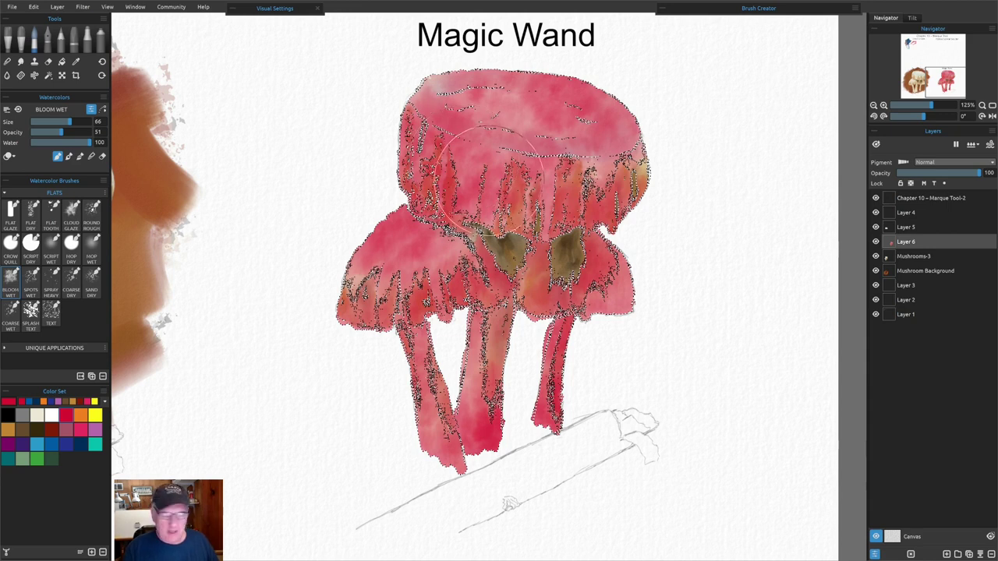
- Undo the full red wash, bring back red paint over part of the caps, and clear the selection
key(ctrl+z)
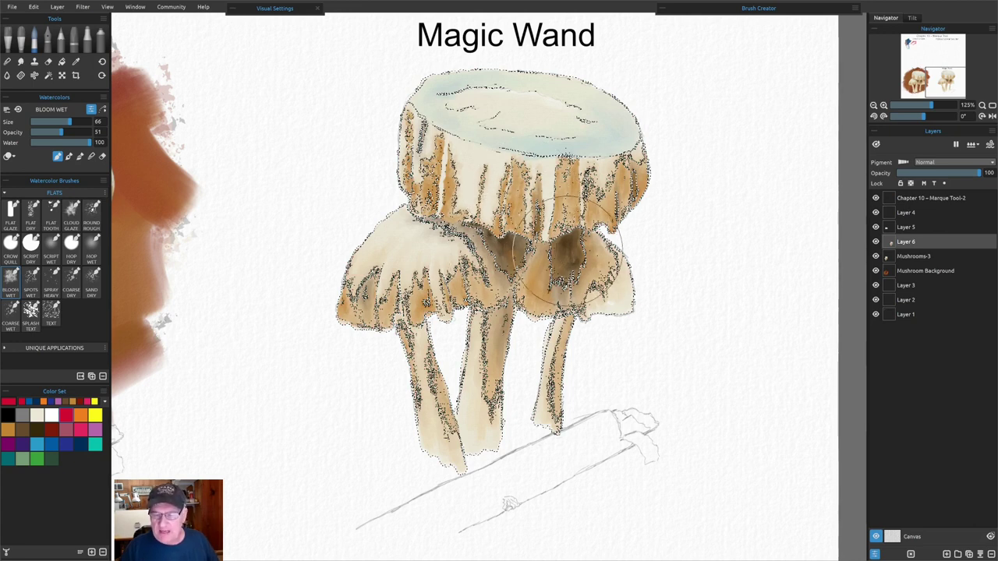
key(ctrl+y)
key(ctrl+y)
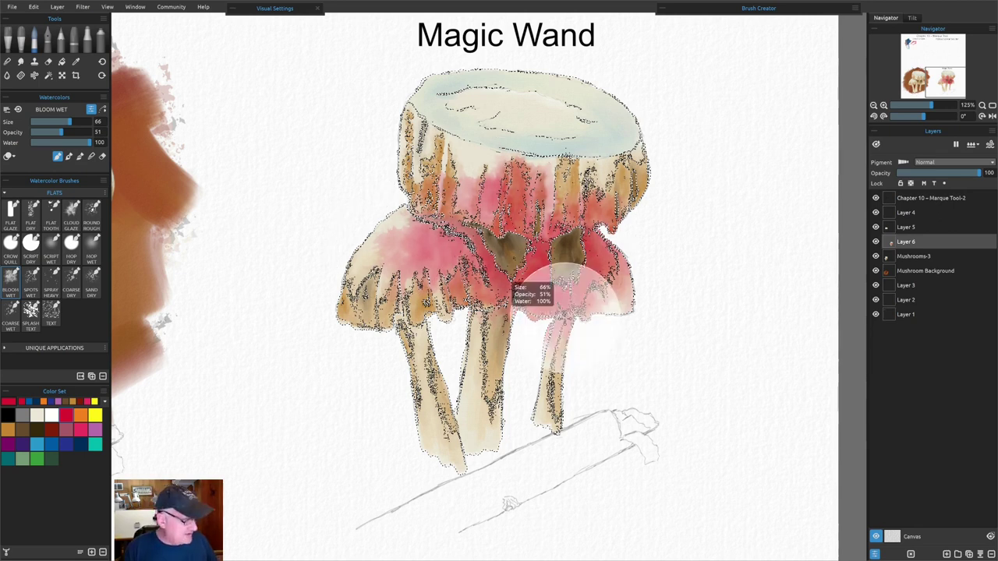
key(ctrl+d)
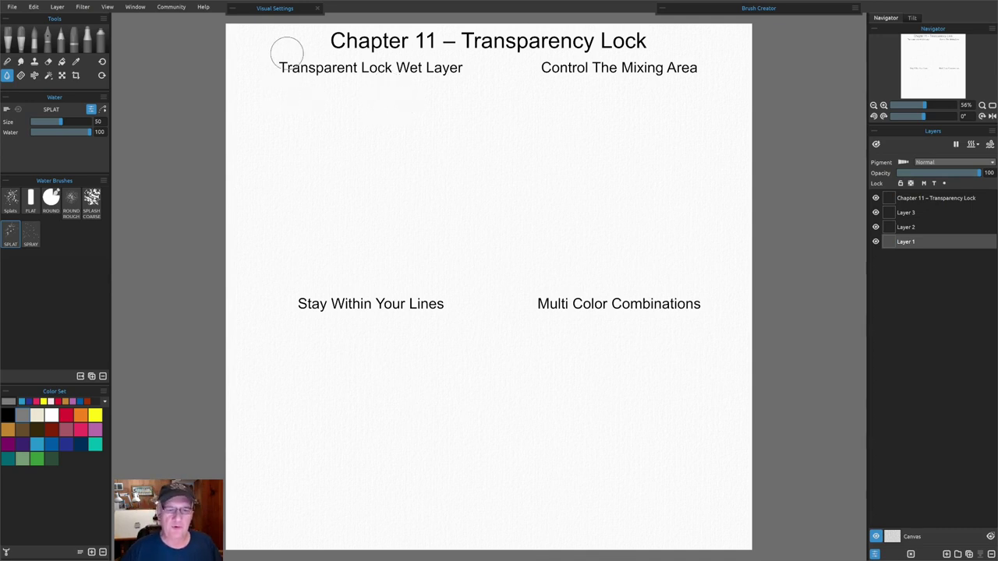
- Brush a band of water with the SPLAT water brush below "Transparent Lock Wet Layer" and lock Layer 1's transparency
scroll(287, 54, up, 3)
scroll(287, 55, up, 2)
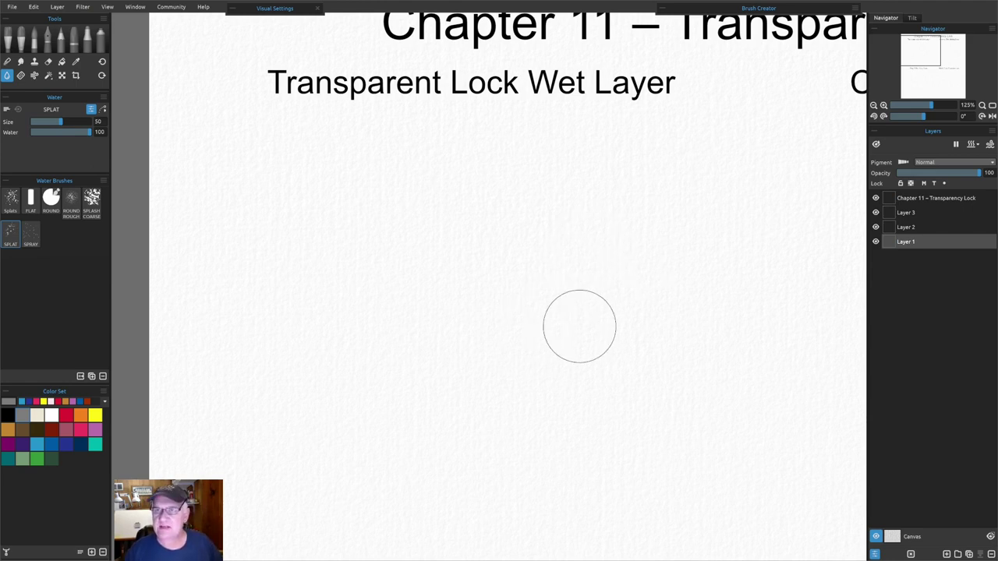
key(ctrl+y)
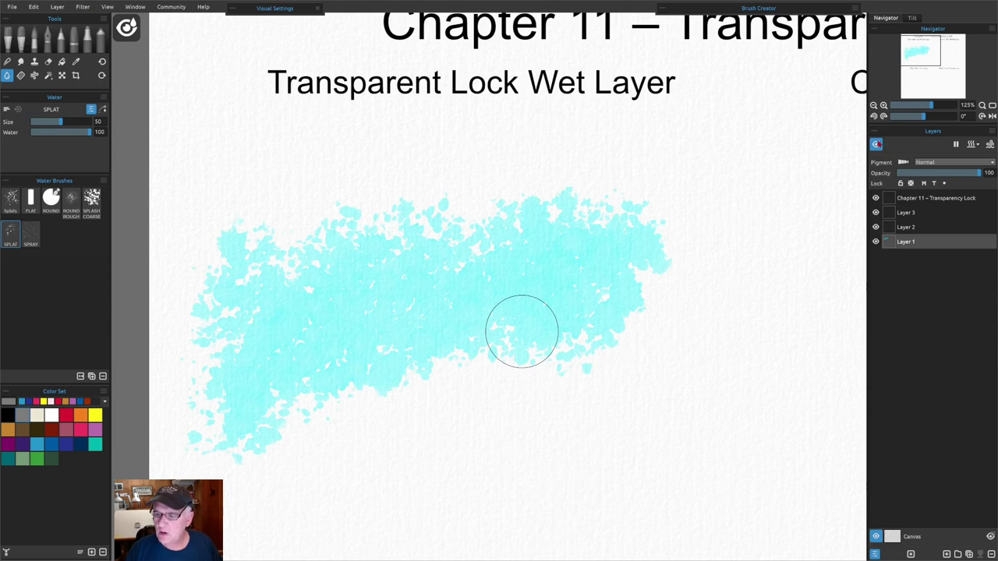
key(ctrl+z)
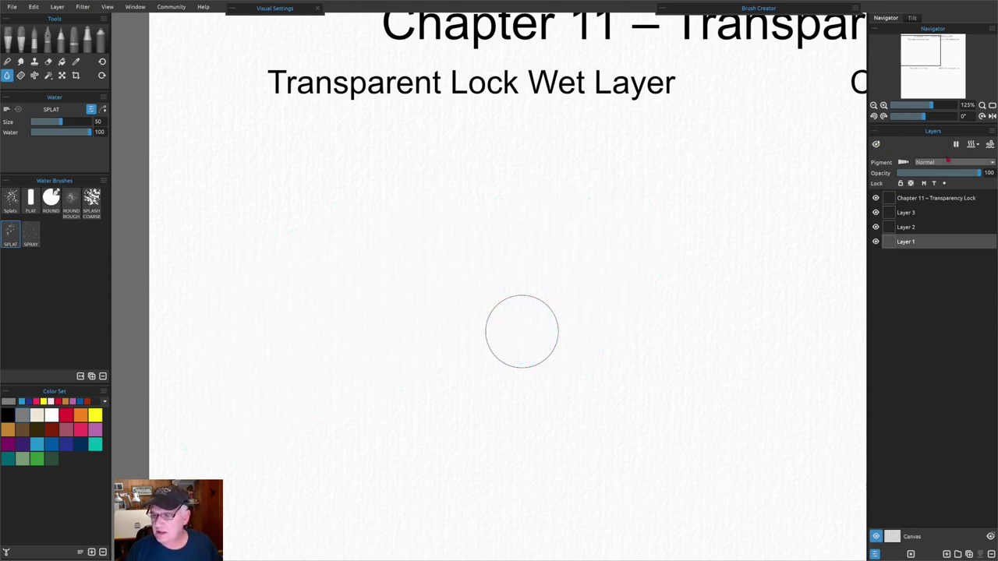
click(910, 183)
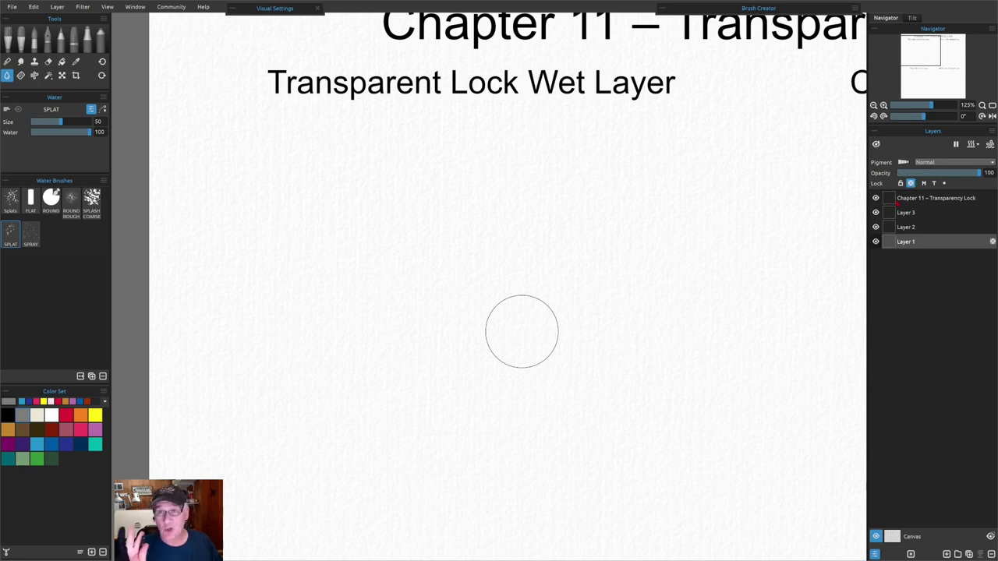
- Choose red and the BLOOM WET watercolor brush, and check Layer 1's wet area with its transparency unlocked, leaving the lock back on
click(67, 415)
key(p)
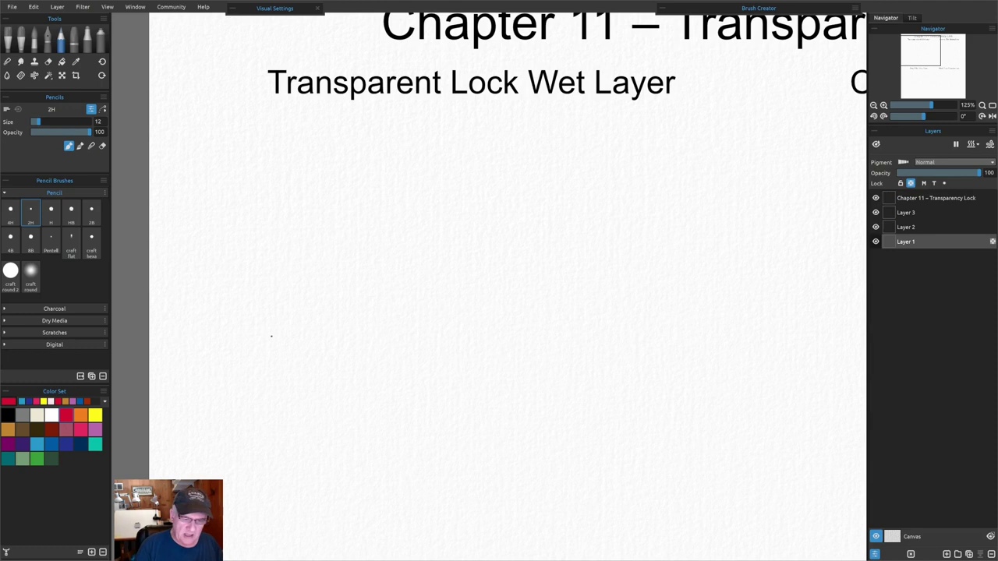
click(35, 39)
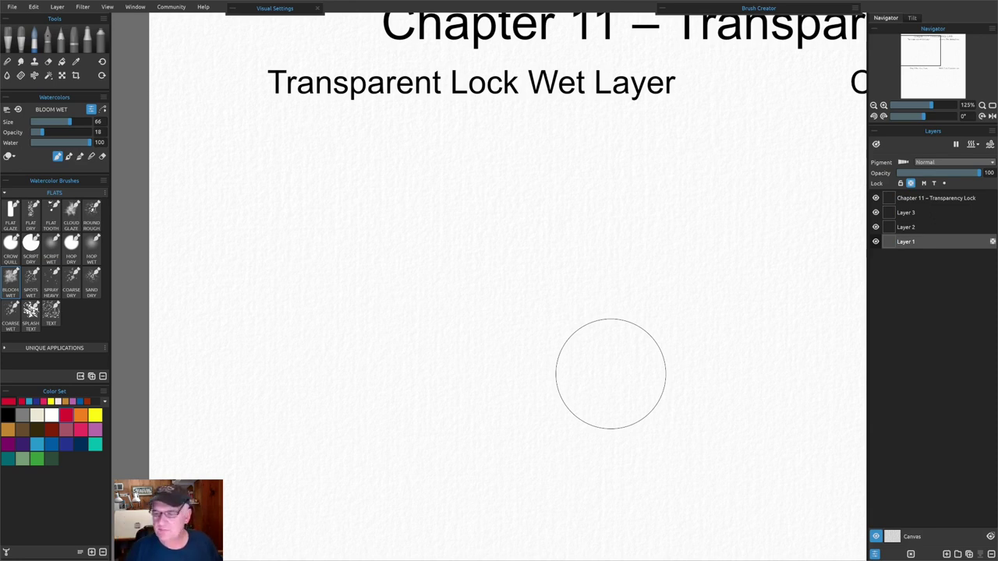
click(911, 184)
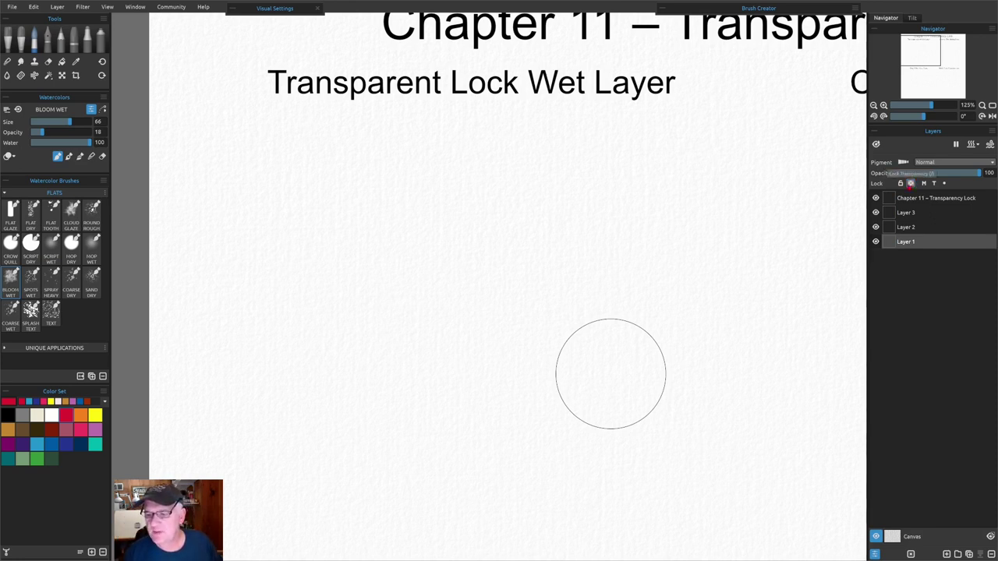
click(877, 144)
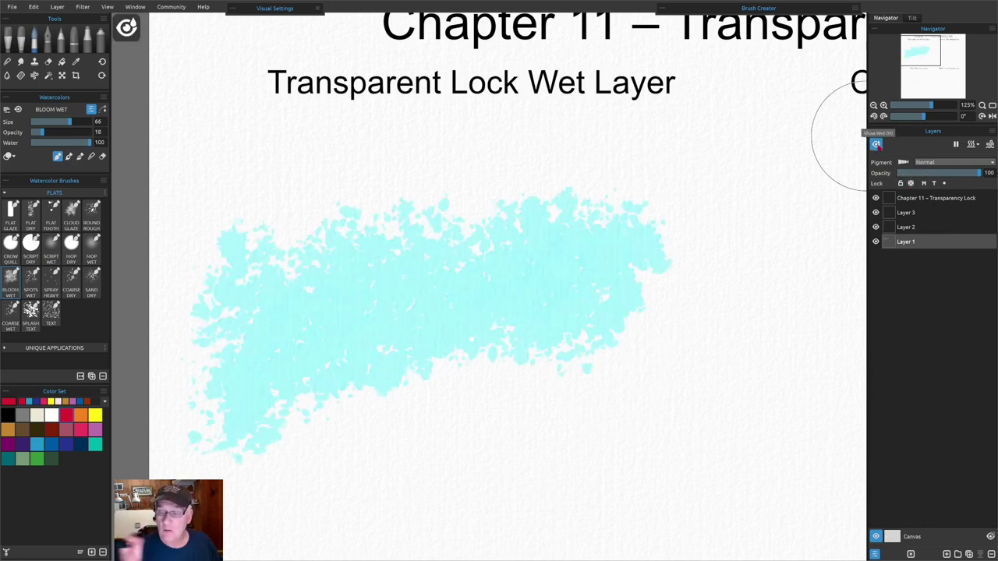
click(911, 183)
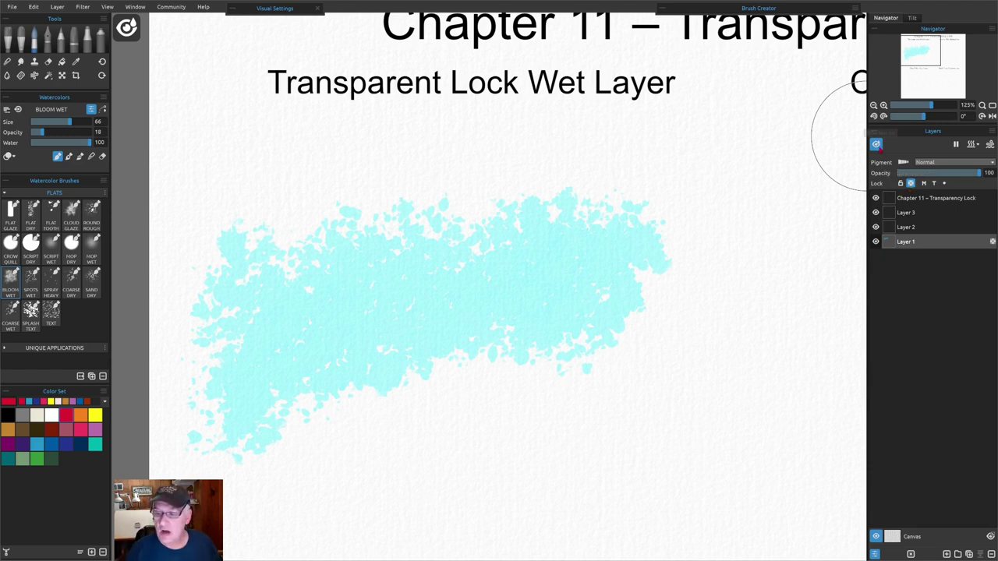
click(877, 144)
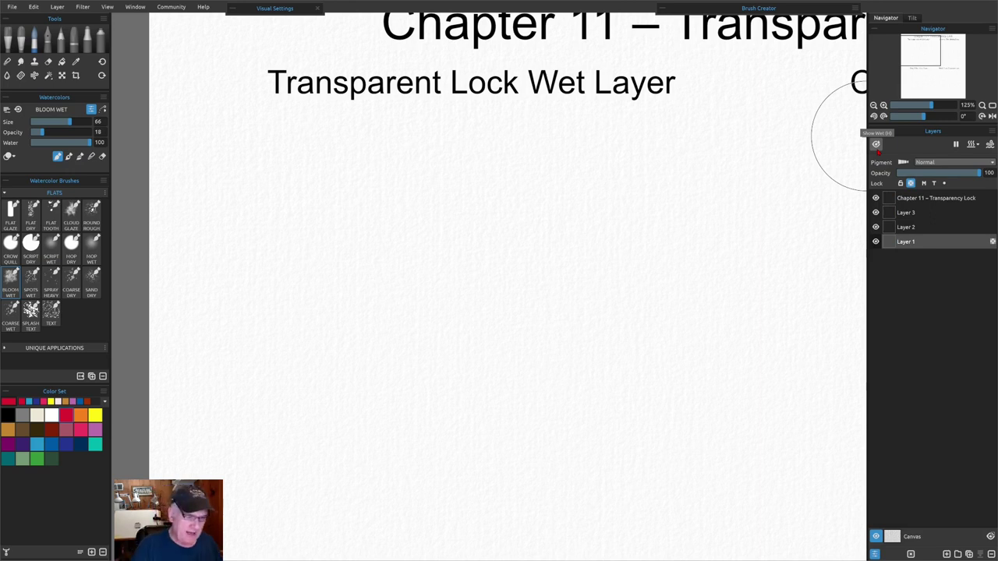
- Try a red wash across the water band, undo it, and check the wet area again
drag(242, 249, 210, 328)
mouse_move(202, 390)
mouse_down()
mouse_move(328, 173)
mouse_move(380, 219)
mouse_move(415, 289)
mouse_move(432, 382)
mouse_move(568, 278)
mouse_move(685, 260)
mouse_move(714, 302)
mouse_move(713, 205)
mouse_move(240, 364)
mouse_move(172, 429)
mouse_move(361, 315)
mouse_up()
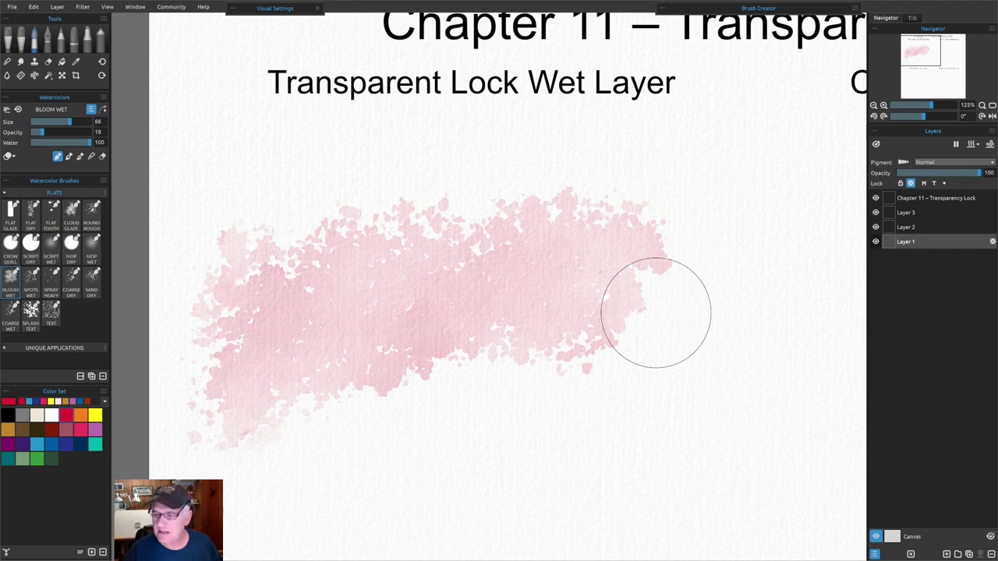
key(ctrl+z)
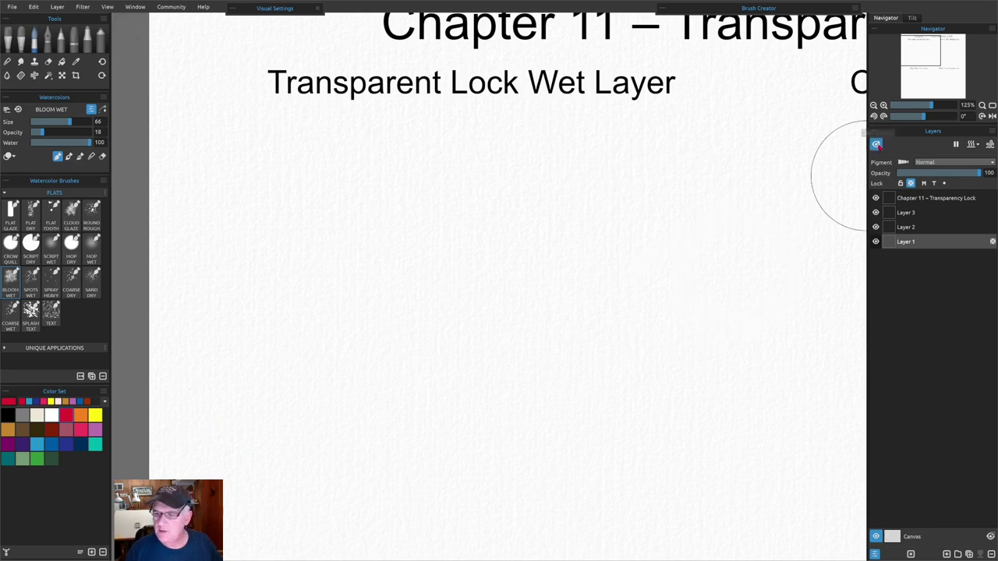
key(ctrl+y)
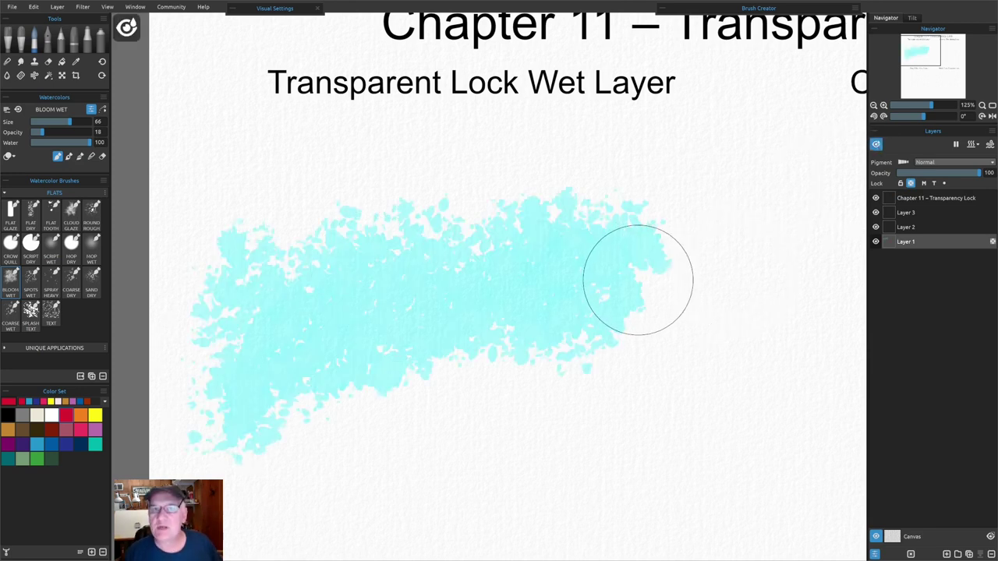
click(876, 145)
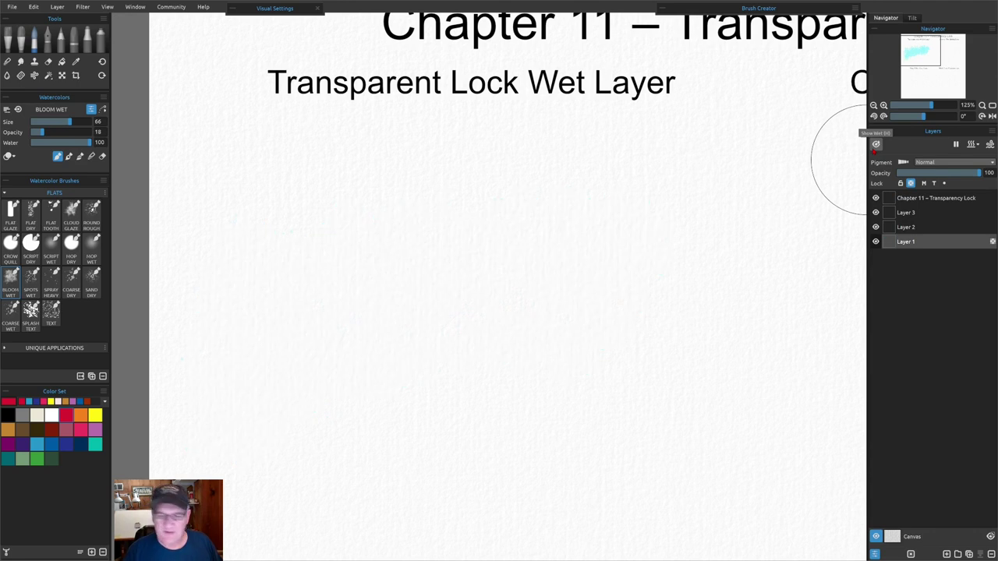
- Paint orange and red over the wider end of the water band on transparency-locked Layer 1
click(80, 415)
mouse_move(276, 263)
mouse_down()
mouse_move(234, 397)
mouse_move(405, 192)
mouse_move(354, 334)
mouse_move(429, 249)
mouse_move(479, 283)
mouse_up()
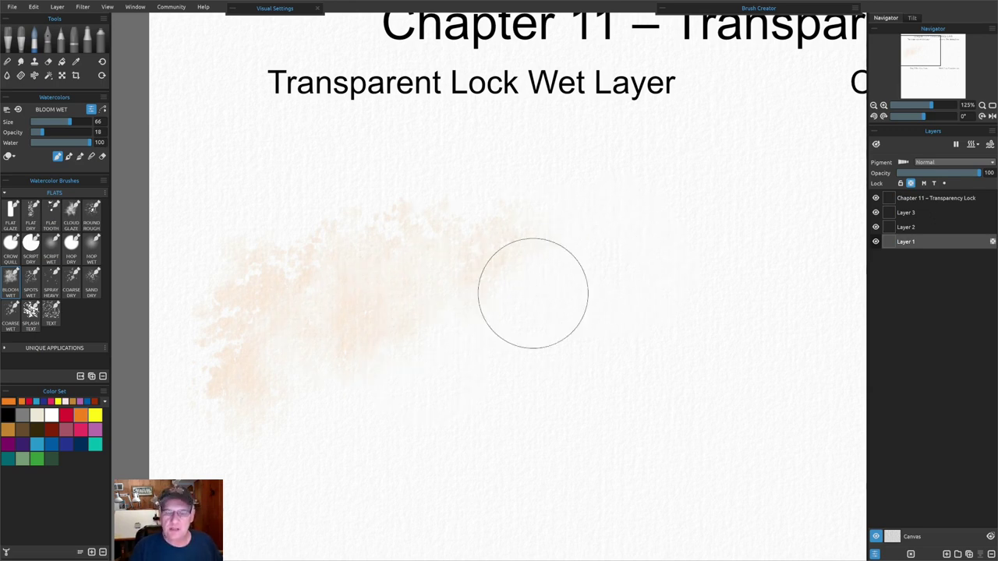
mouse_move(186, 417)
mouse_down()
mouse_move(197, 383)
mouse_move(327, 268)
mouse_move(145, 390)
mouse_up()
click(66, 415)
mouse_move(289, 266)
mouse_down()
mouse_move(331, 278)
mouse_move(312, 358)
mouse_move(378, 288)
mouse_move(460, 240)
mouse_move(417, 321)
mouse_move(481, 264)
mouse_move(373, 313)
mouse_move(464, 260)
mouse_move(222, 348)
mouse_move(320, 235)
mouse_move(260, 270)
mouse_move(277, 240)
mouse_move(234, 297)
mouse_move(252, 383)
mouse_move(373, 403)
mouse_move(408, 389)
mouse_move(488, 264)
mouse_move(464, 323)
mouse_move(495, 297)
mouse_up()
- Compare the paint with the wet area on Layer 1, fit the whole sheet in view, and switch off the layer's transparency lock
click(876, 143)
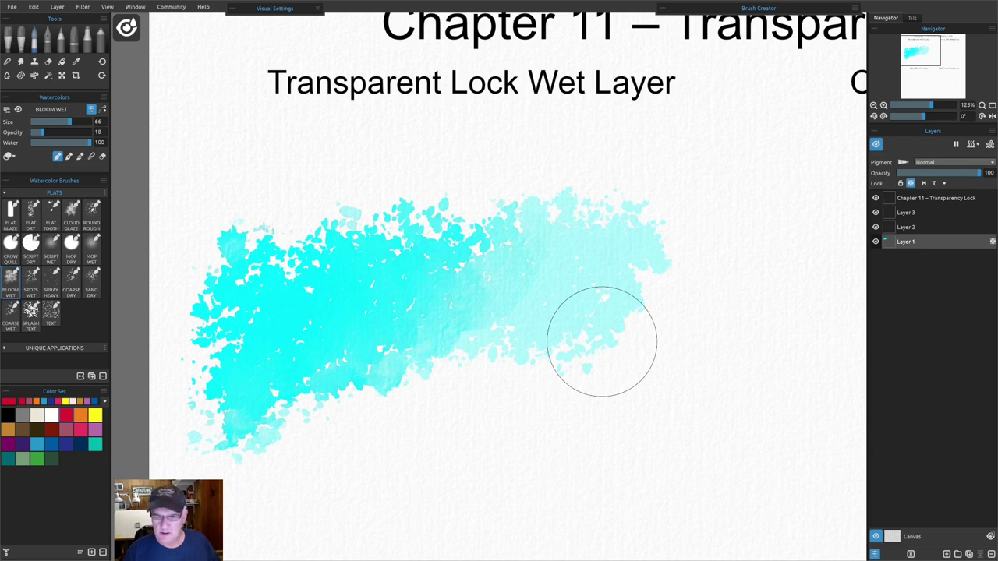
click(876, 144)
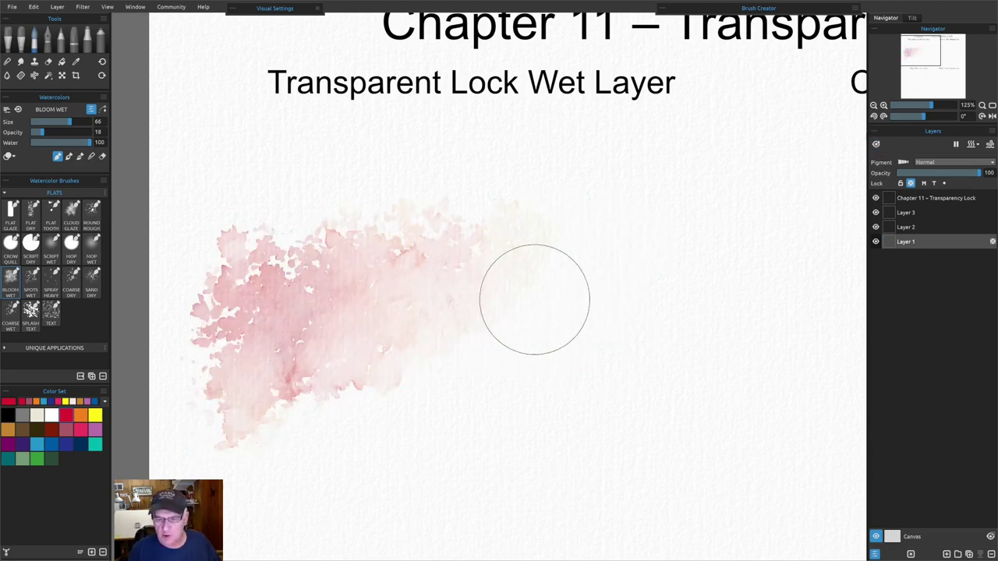
click(876, 144)
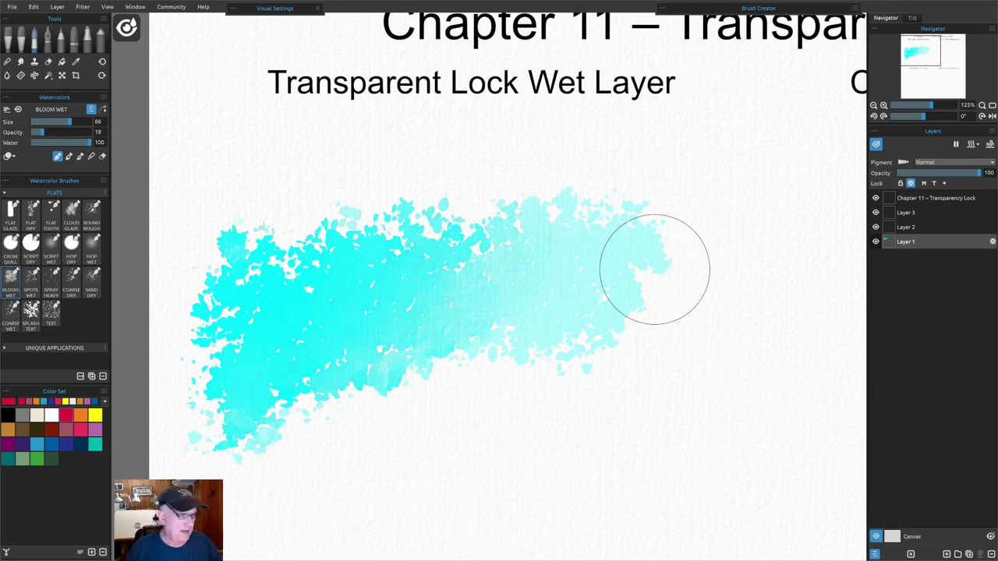
key(ctrl+0)
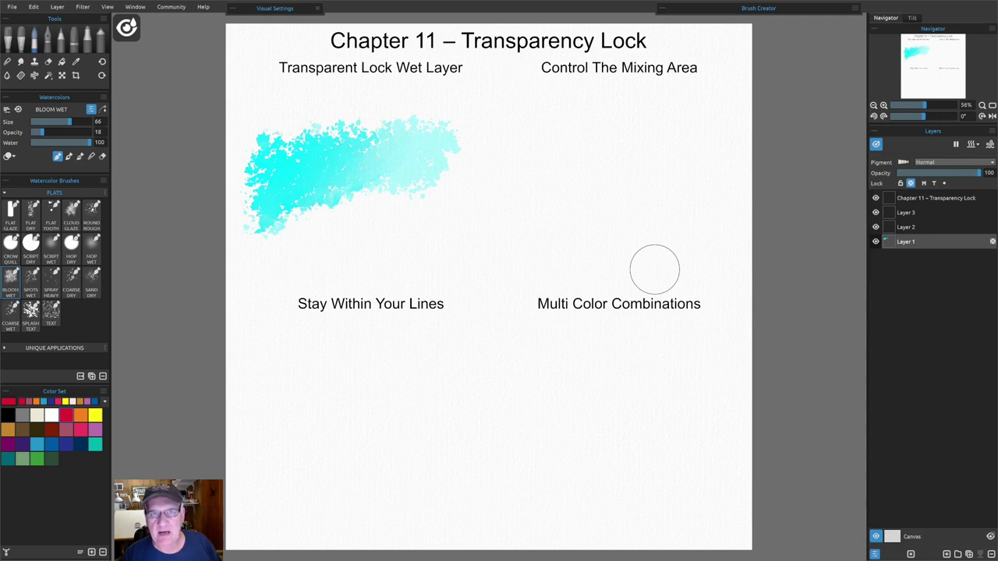
key(ctrl+z)
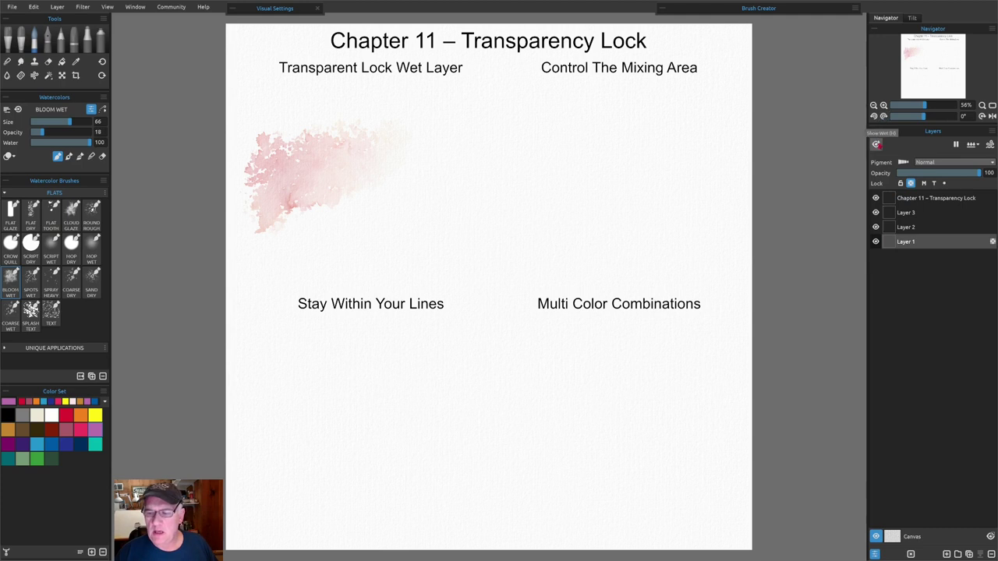
click(876, 145)
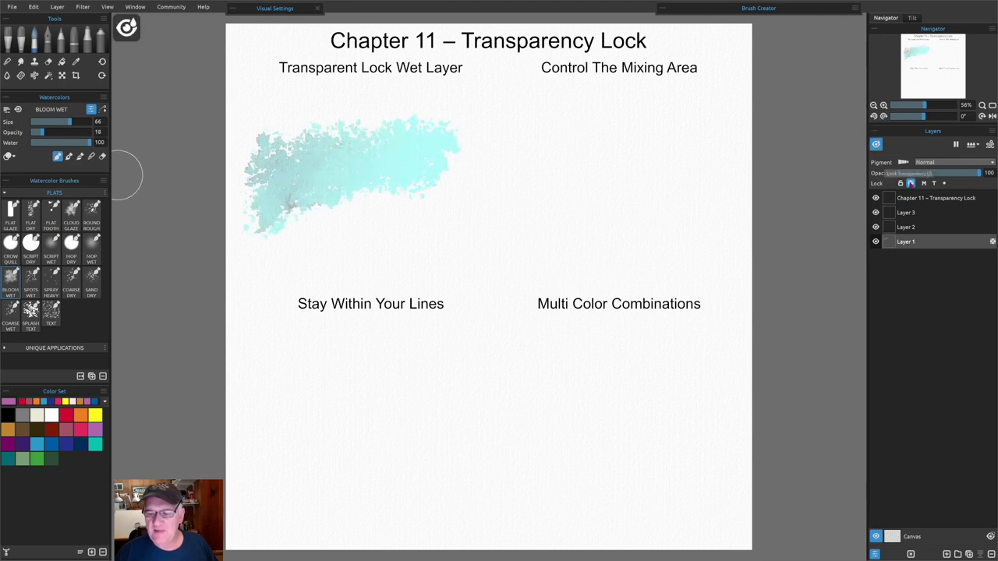
click(911, 183)
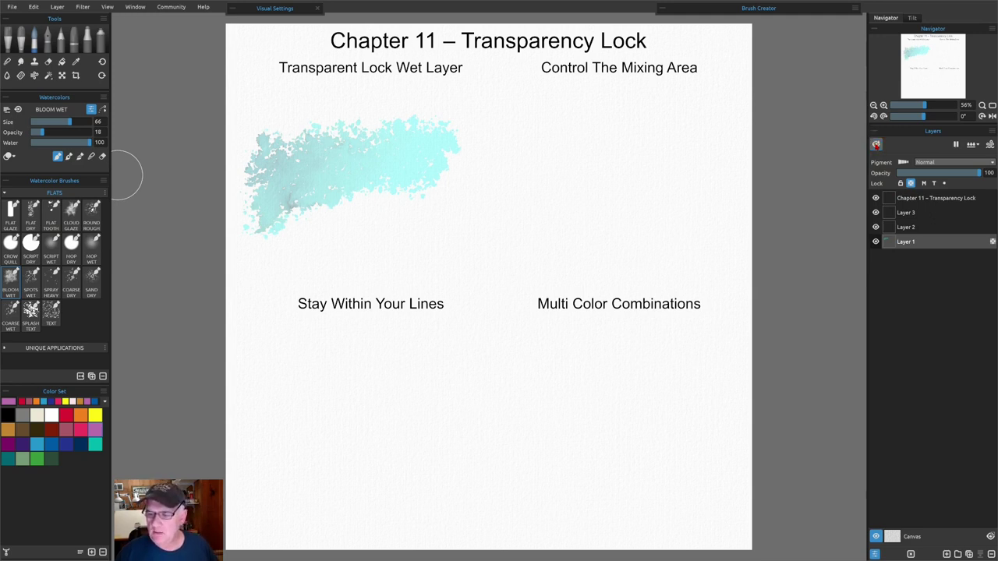
click(876, 145)
click(911, 183)
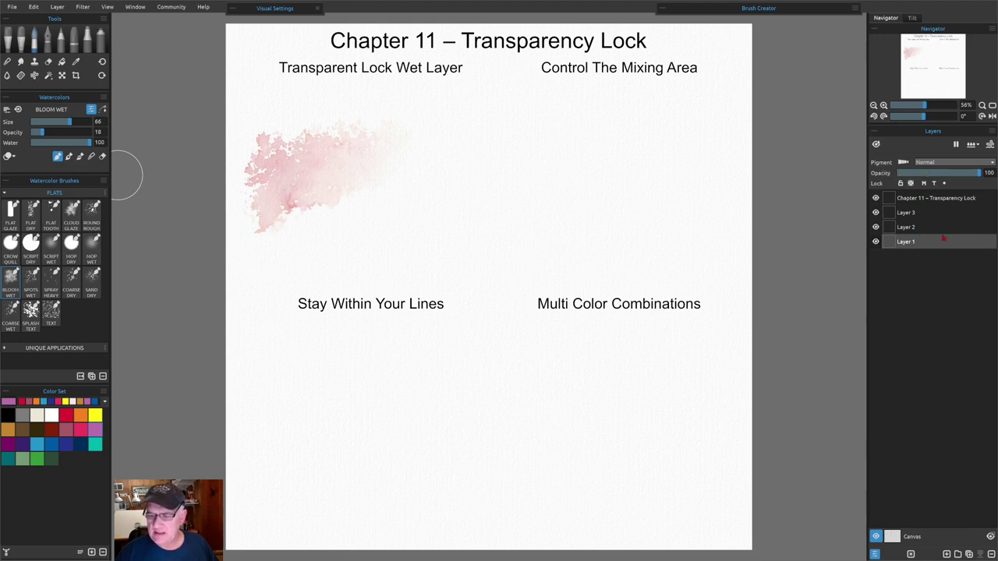
- Wet all of Layer 2 for the "Control The Mixing Area" section and check the result with the wet display
click(911, 227)
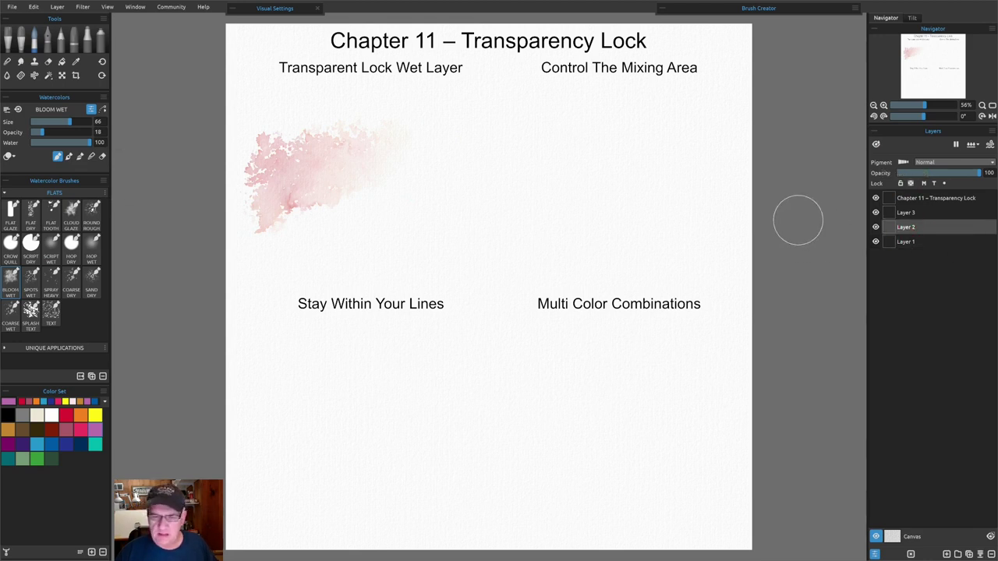
scroll(811, 96, up, 5)
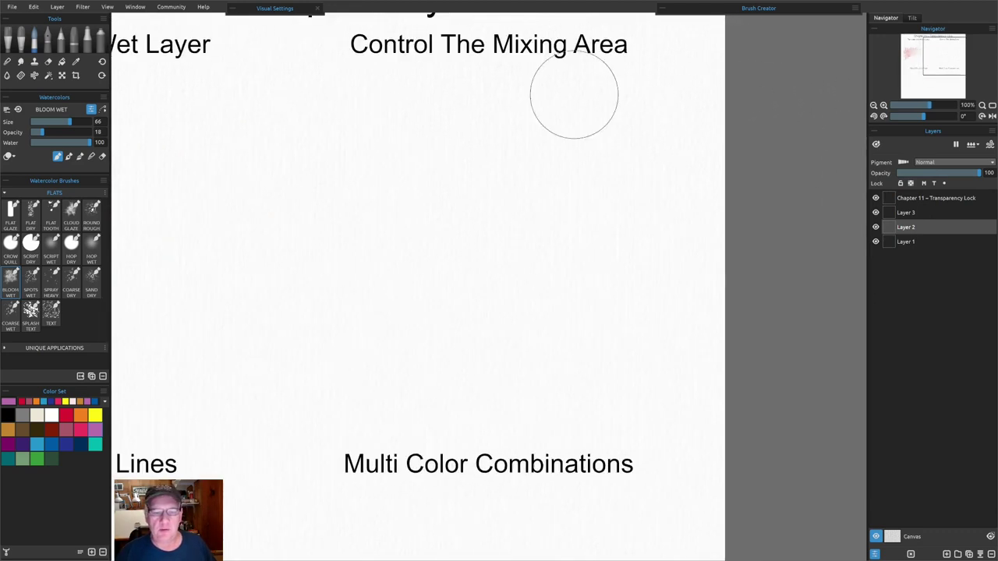
mouse_move(479, 165)
mouse_down()
mouse_move(450, 194)
mouse_move(437, 188)
mouse_up()
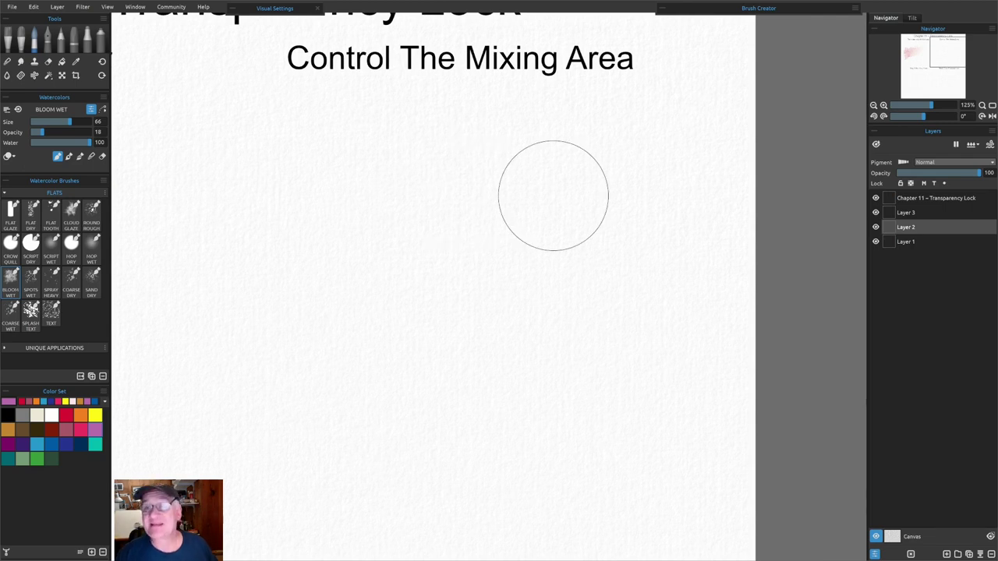
click(876, 144)
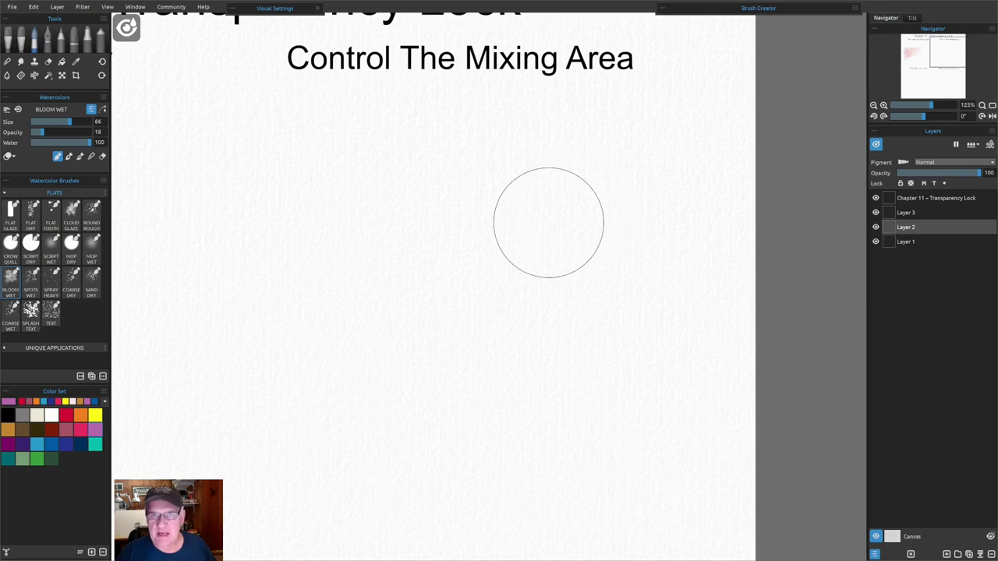
click(972, 144)
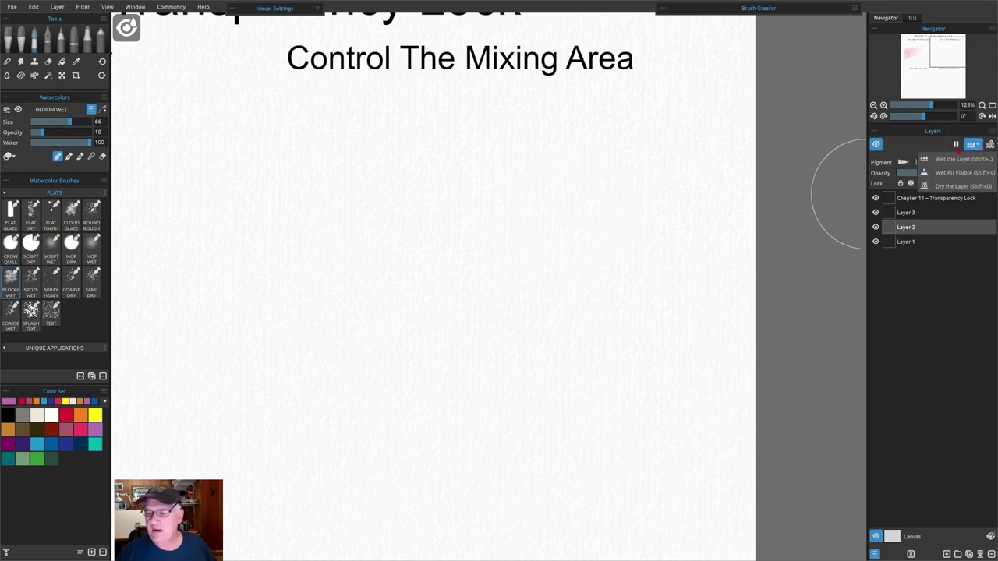
click(960, 158)
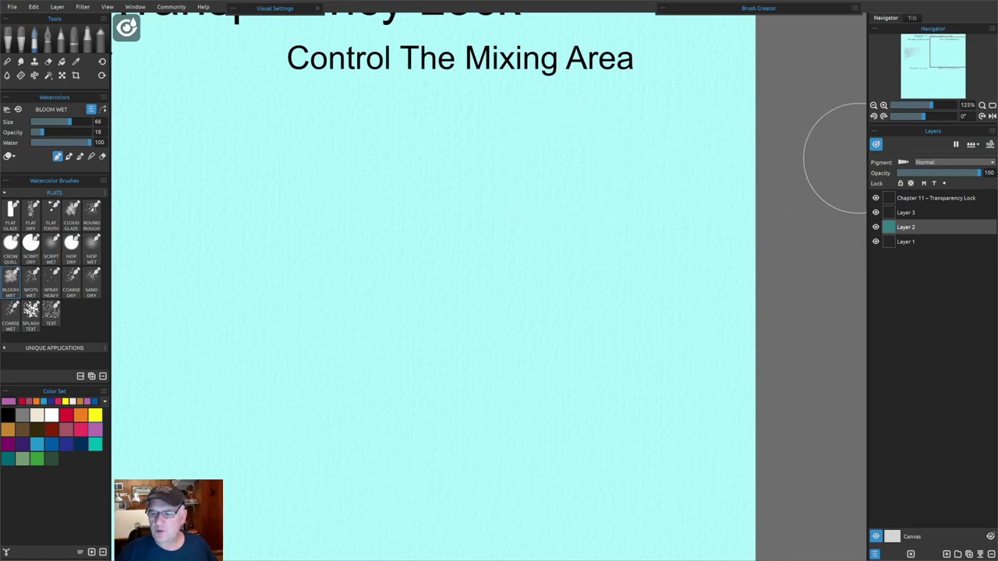
click(876, 145)
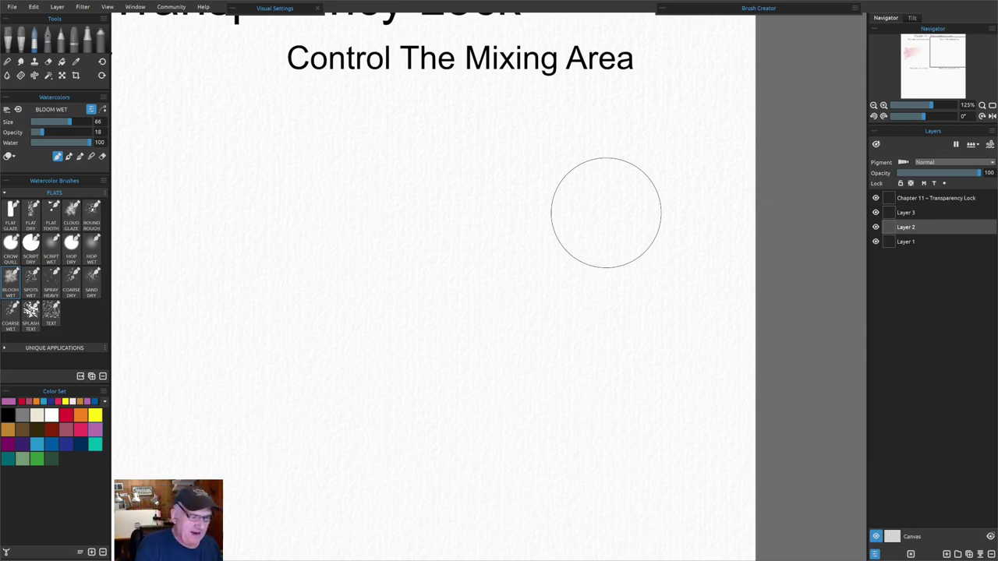
- Paint a large purple patch below "Control The Mixing Area" with the BLOOM WET brush at opacity 43
click(71, 210)
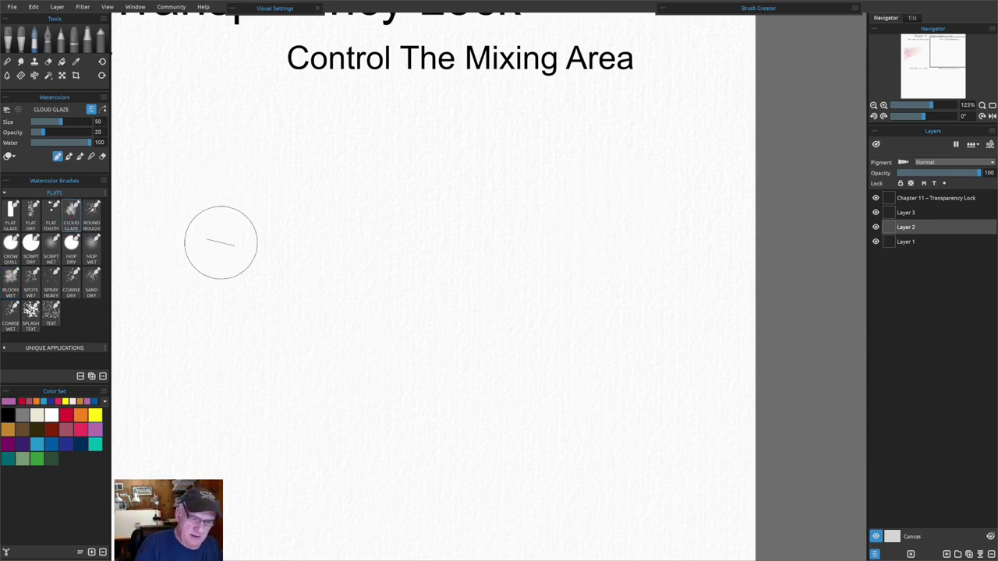
click(10, 278)
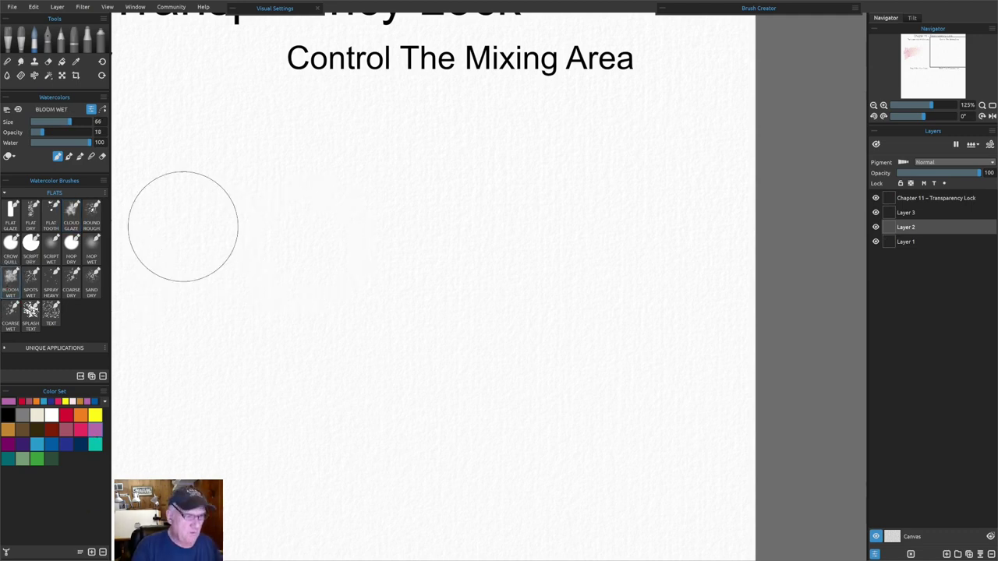
click(56, 131)
mouse_move(296, 240)
mouse_down()
mouse_move(348, 201)
mouse_move(365, 260)
mouse_move(322, 307)
mouse_move(416, 291)
mouse_move(533, 191)
mouse_move(415, 316)
mouse_move(529, 294)
mouse_move(569, 240)
mouse_move(471, 314)
mouse_move(565, 251)
mouse_move(496, 290)
mouse_move(533, 209)
mouse_move(593, 215)
mouse_move(510, 168)
mouse_move(342, 176)
mouse_move(291, 226)
mouse_move(311, 290)
mouse_move(446, 370)
mouse_move(549, 343)
mouse_move(623, 229)
mouse_move(605, 309)
mouse_move(526, 359)
mouse_move(544, 311)
mouse_up()
- Add red and blue paint to the purple patch and lock Layer 2's transparency
click(66, 415)
mouse_move(370, 231)
mouse_down()
mouse_move(539, 230)
mouse_move(545, 314)
mouse_move(392, 327)
mouse_move(440, 321)
mouse_move(397, 375)
mouse_up()
click(52, 444)
mouse_move(382, 167)
mouse_down()
mouse_move(593, 275)
mouse_move(508, 372)
mouse_up()
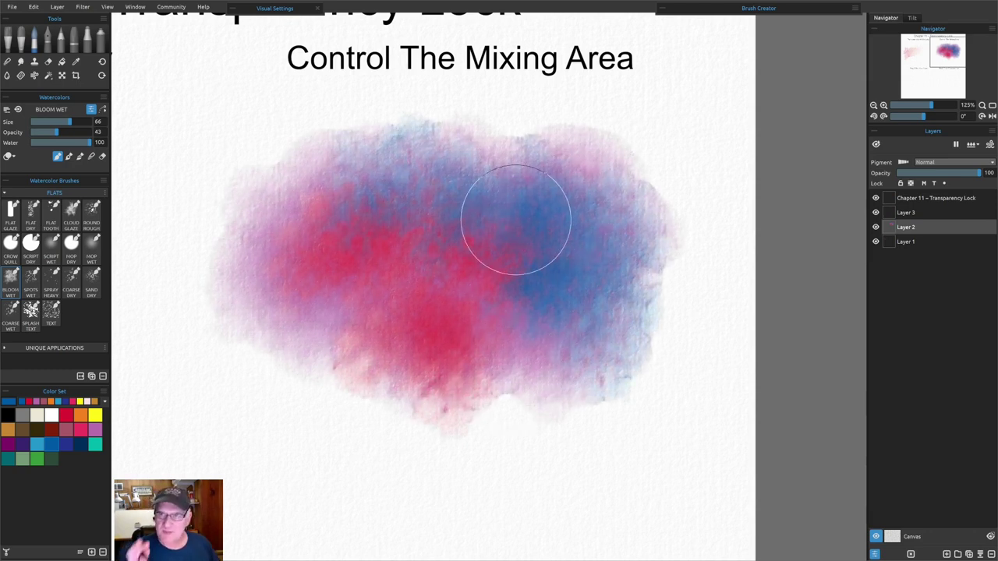
mouse_move(516, 219)
mouse_down()
mouse_move(579, 182)
mouse_move(640, 172)
mouse_move(609, 175)
mouse_up()
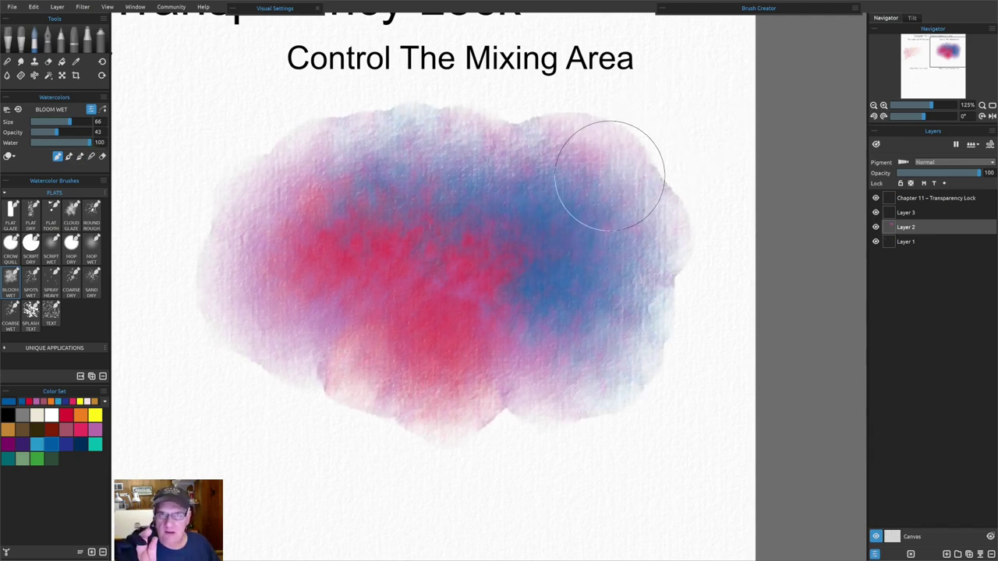
click(911, 183)
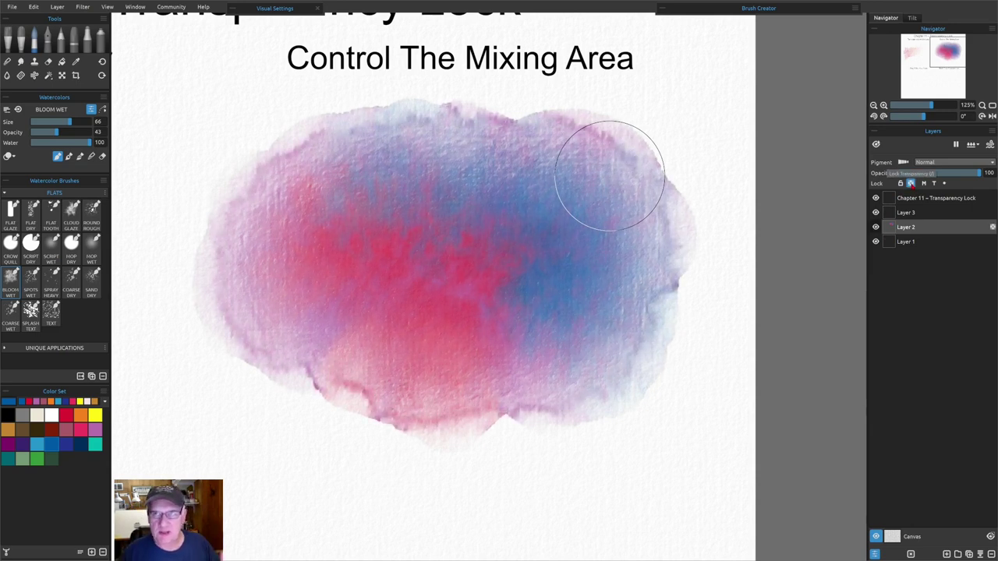
- Brush over the locked purple patch with BLOOM WET, and spread its upper edge with Layer 2's transparency lock off
mouse_move(519, 250)
mouse_down()
mouse_move(391, 220)
mouse_move(399, 404)
mouse_move(464, 427)
mouse_move(412, 313)
mouse_move(531, 308)
mouse_move(434, 297)
mouse_move(511, 339)
mouse_up()
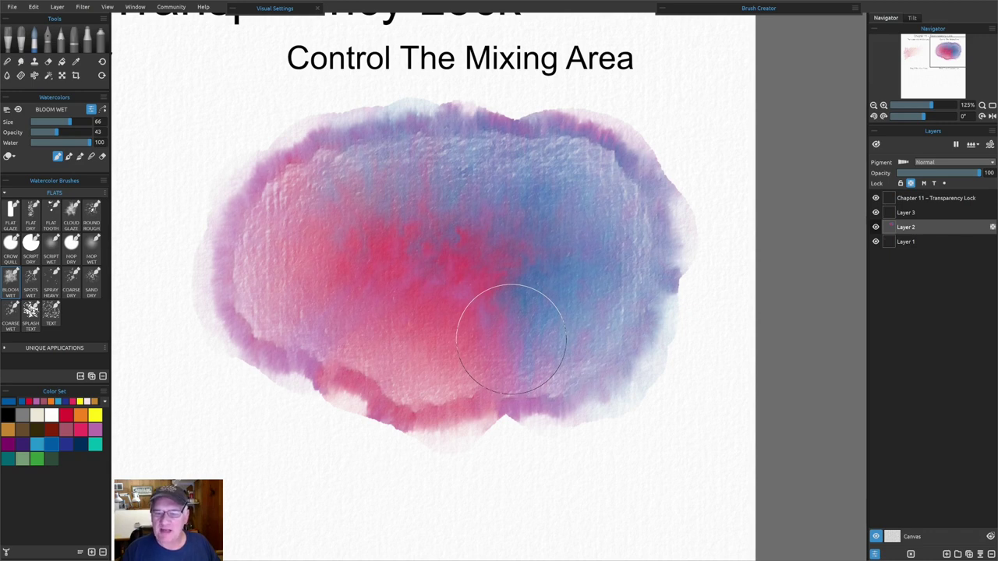
drag(615, 127, 613, 135)
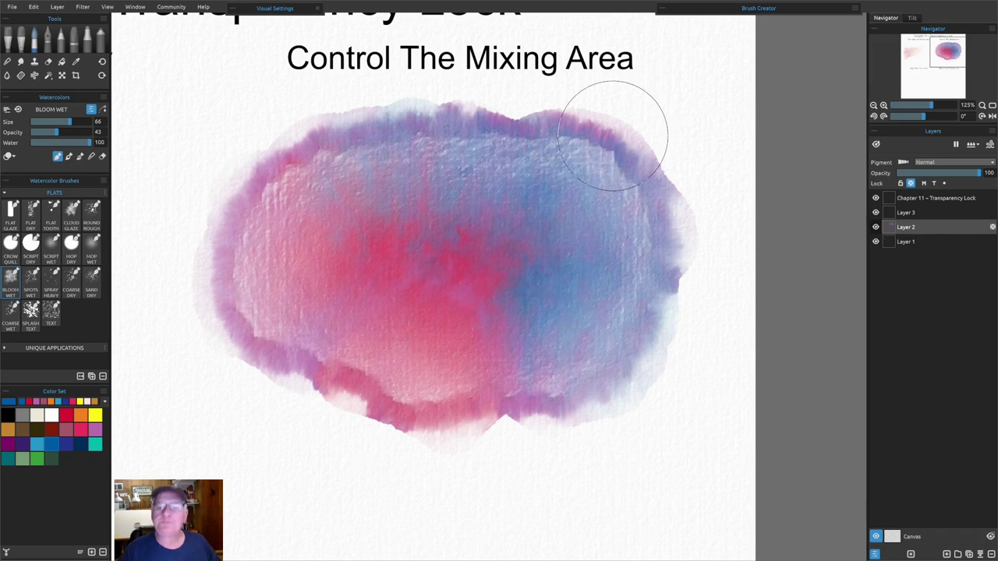
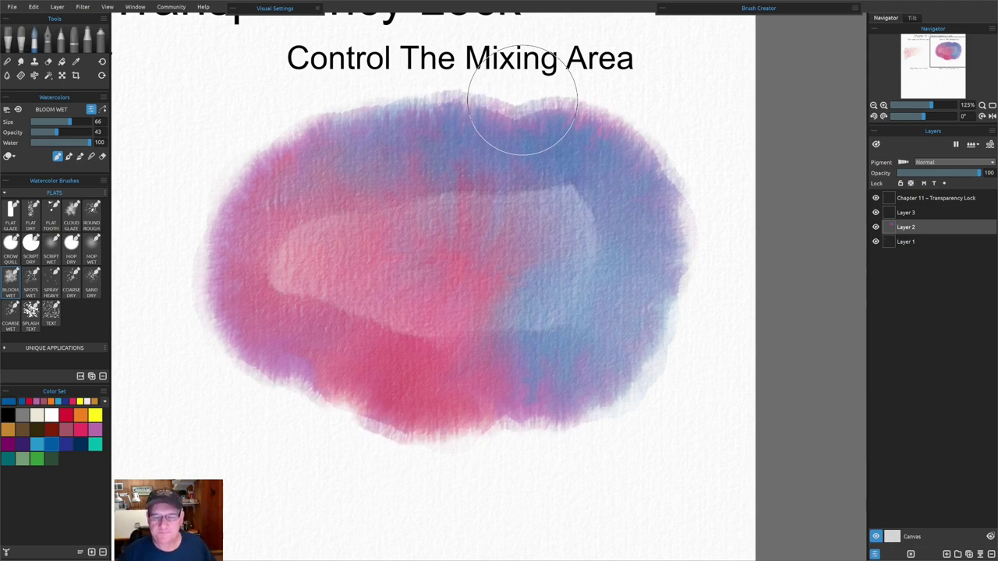
mouse_move(522, 100)
mouse_down()
mouse_move(486, 117)
mouse_move(495, 99)
mouse_move(469, 95)
mouse_move(473, 74)
mouse_move(491, 65)
mouse_move(476, 117)
mouse_move(536, 106)
mouse_move(457, 94)
mouse_move(532, 105)
mouse_move(492, 138)
mouse_move(438, 121)
mouse_move(568, 134)
mouse_move(432, 92)
mouse_up()
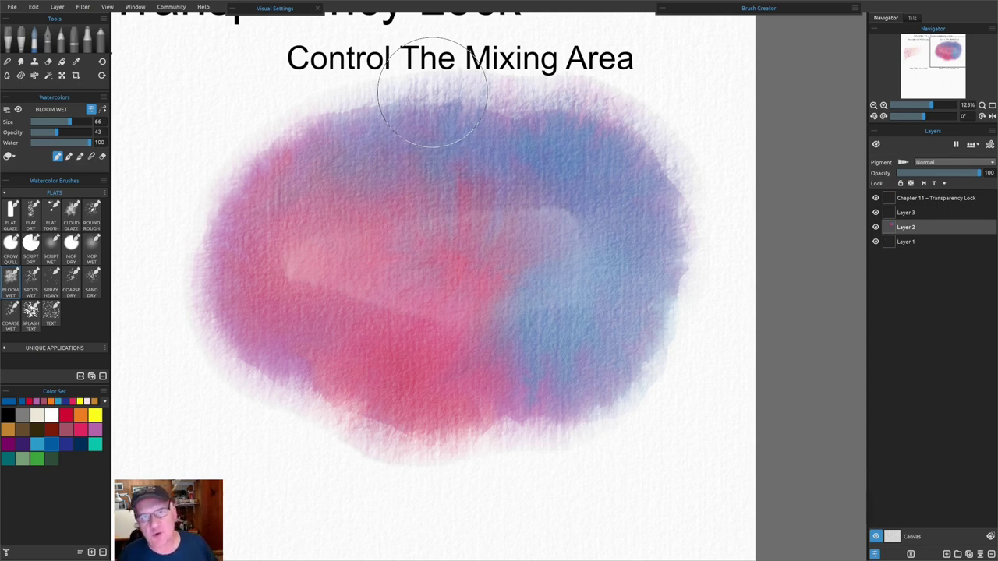
key(ctrl+0)
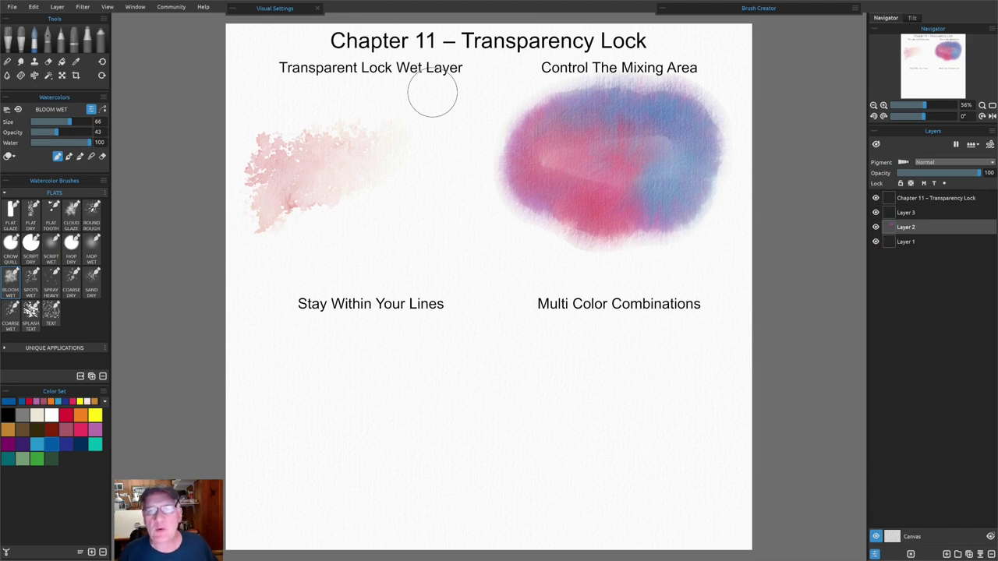
- Paint a bare forked tree in ochre below "Stay Within Your Lines" with the MOP WET brush at size 16, opacity 21, water 68
key(w)
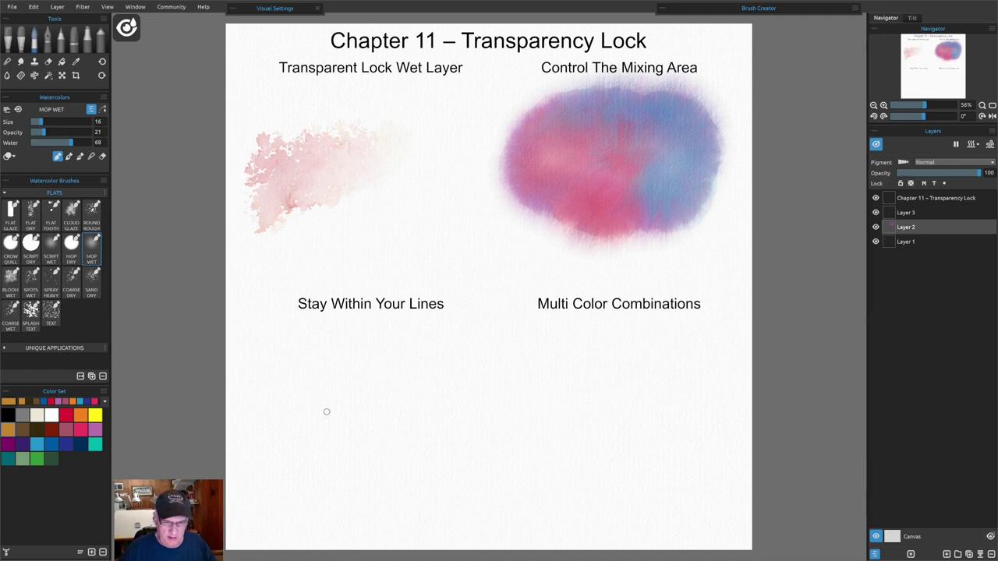
scroll(327, 413, up, 5)
scroll(327, 412, up, 1)
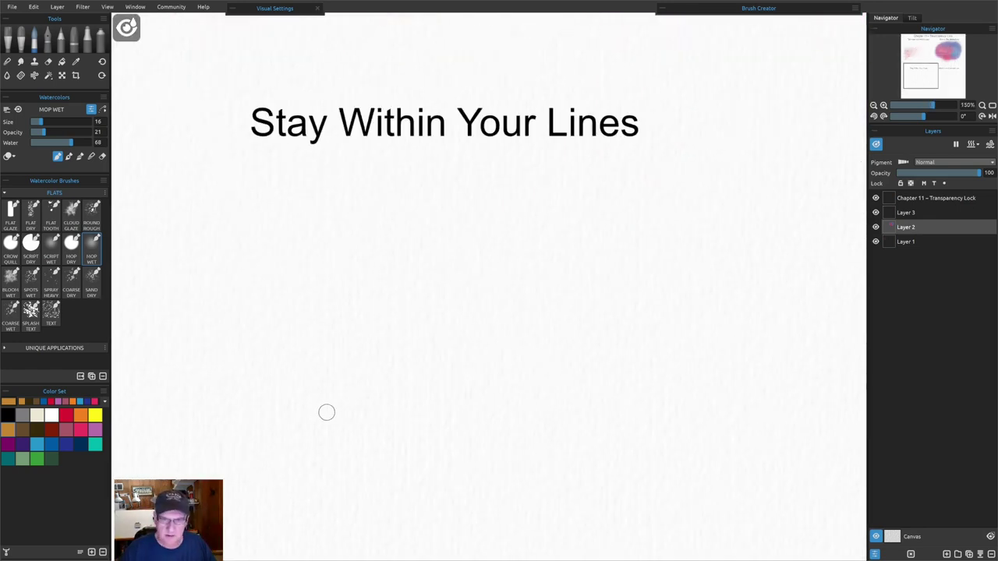
mouse_move(354, 397)
mouse_down()
mouse_move(406, 278)
mouse_move(383, 320)
mouse_up()
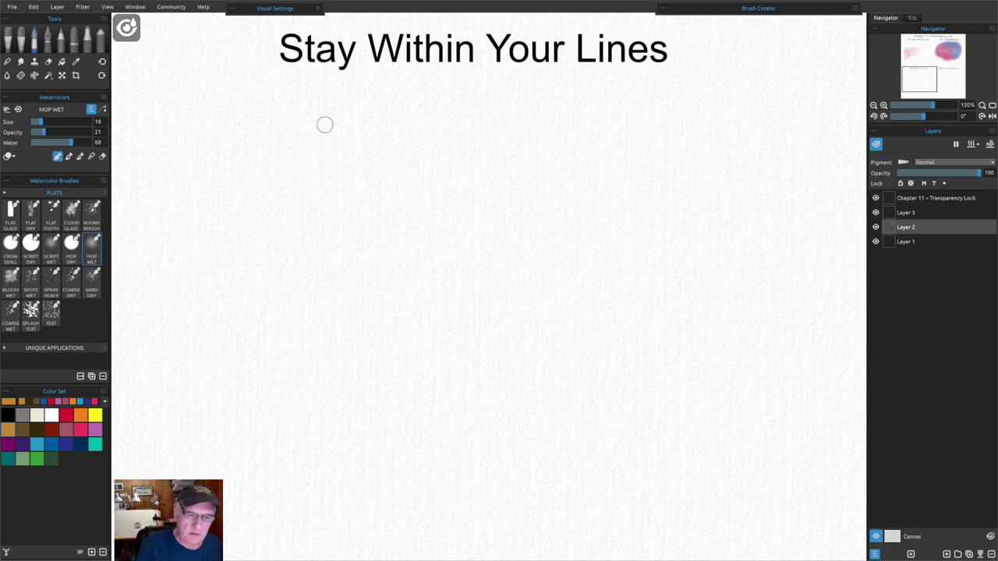
mouse_move(335, 106)
mouse_down()
mouse_move(272, 192)
mouse_move(245, 312)
mouse_move(261, 475)
mouse_up()
drag(261, 364, 525, 132)
mouse_move(378, 234)
mouse_down()
mouse_move(455, 102)
mouse_move(474, 92)
mouse_up()
mouse_move(354, 273)
mouse_down()
mouse_move(478, 185)
mouse_move(513, 175)
mouse_up()
mouse_move(252, 268)
mouse_down()
mouse_move(232, 220)
mouse_move(225, 102)
mouse_up()
key(w)
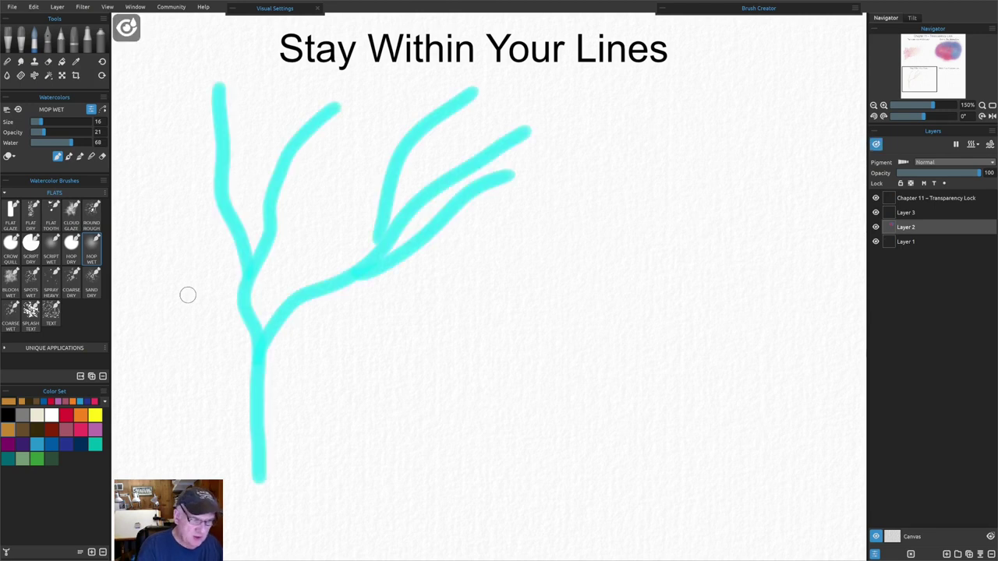
- Add two low side branches and a short middle branch to the tree, and lock Layer 2's transparency
key(w)
mouse_move(258, 424)
mouse_down()
mouse_move(299, 377)
mouse_move(387, 306)
mouse_up()
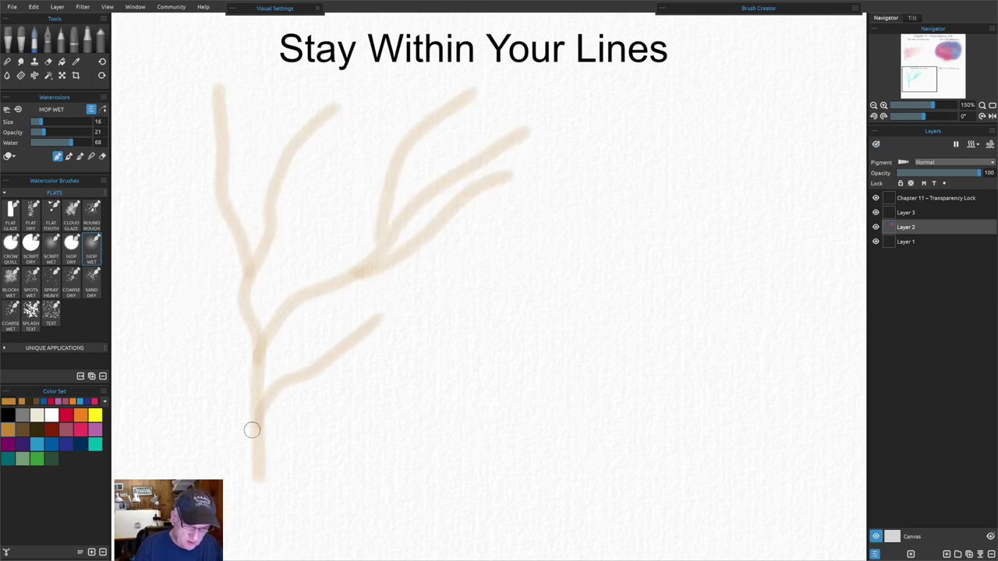
drag(252, 441, 194, 211)
key(w)
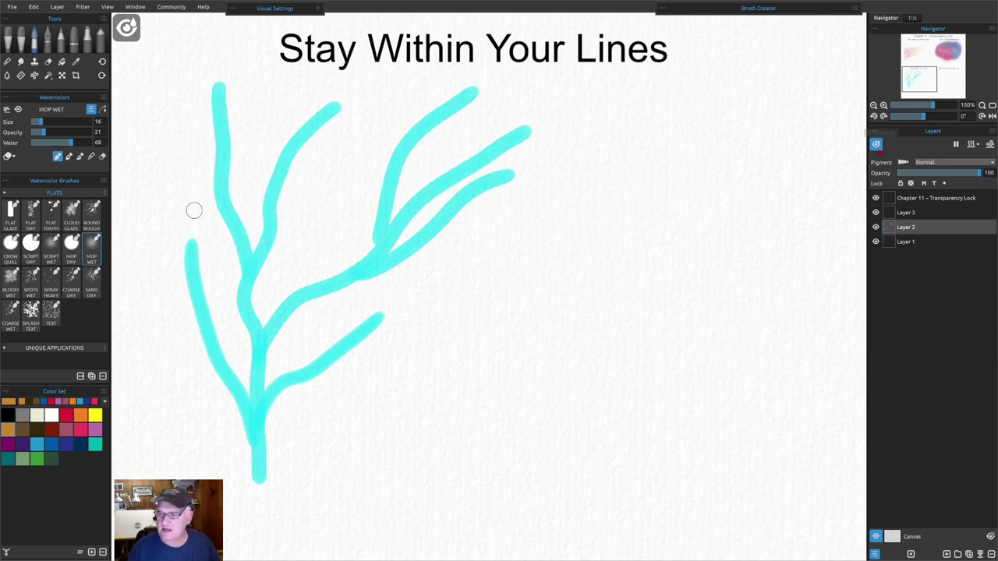
key(w)
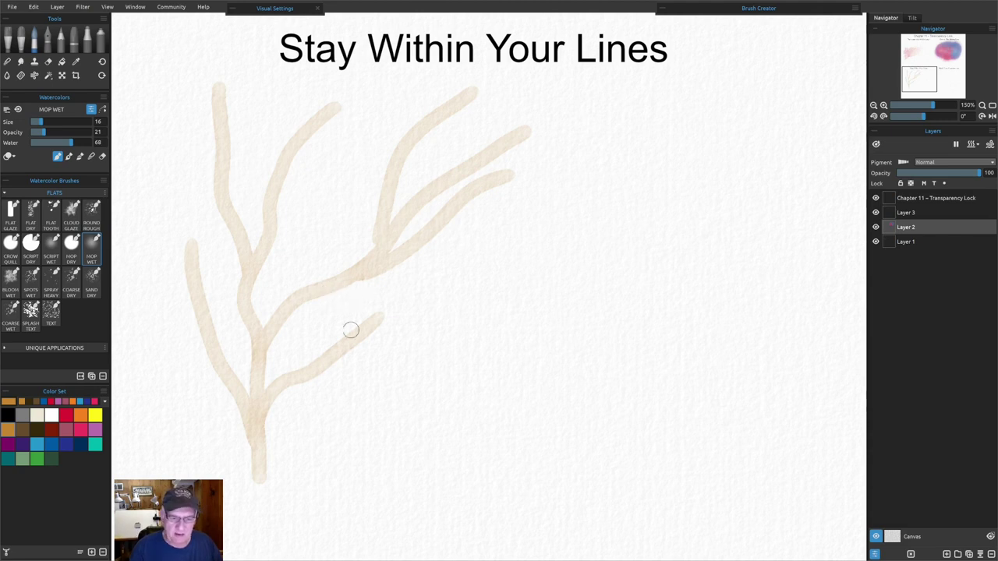
drag(297, 294, 339, 205)
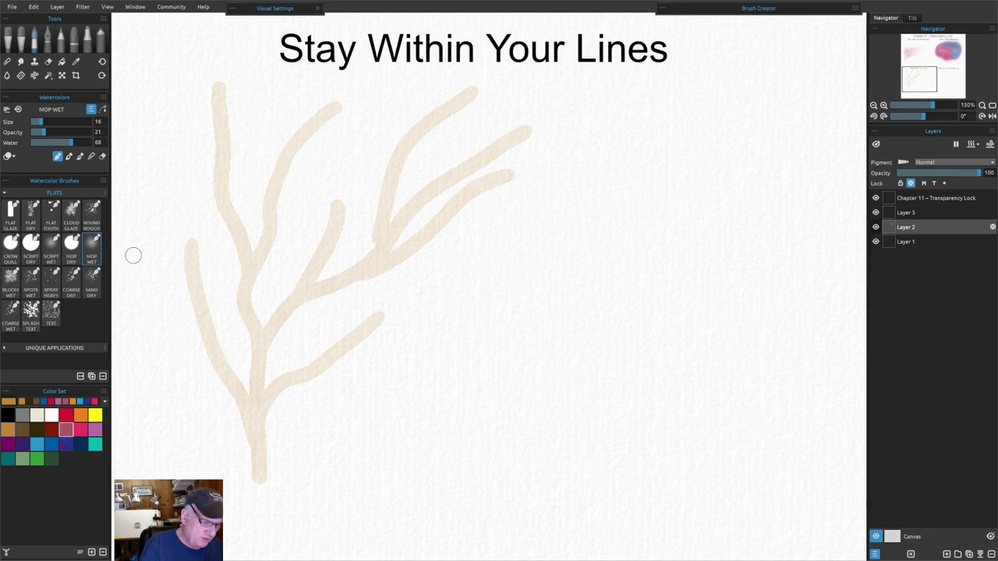
- Shade the left edges of the tree's trunk and its left branches with brown
click(22, 429)
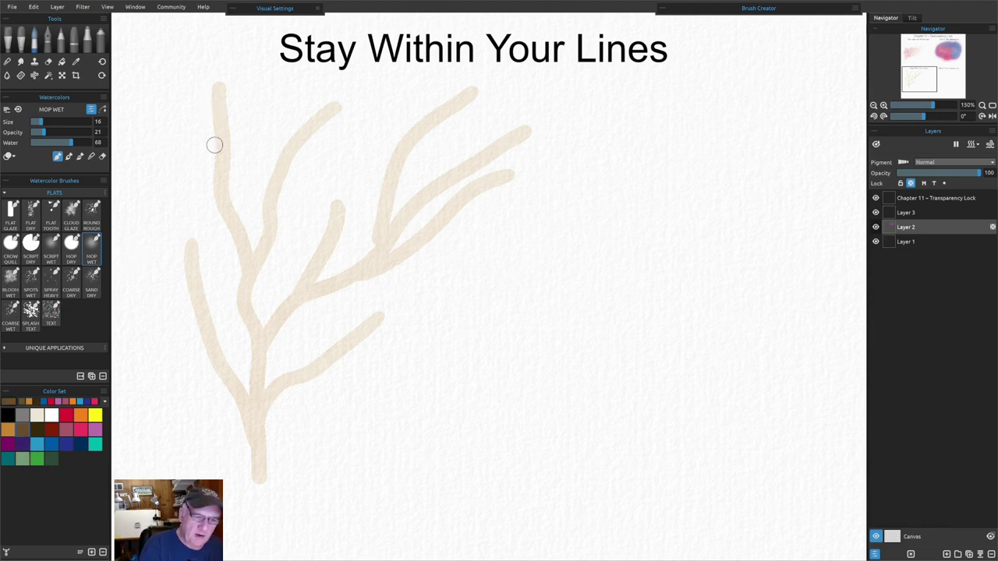
mouse_move(211, 162)
mouse_down()
mouse_move(214, 113)
mouse_move(218, 206)
mouse_move(213, 169)
mouse_move(234, 250)
mouse_move(212, 202)
mouse_move(240, 261)
mouse_up()
mouse_move(239, 263)
mouse_down()
mouse_move(231, 310)
mouse_move(233, 281)
mouse_move(251, 379)
mouse_move(250, 319)
mouse_up()
drag(219, 189, 208, 186)
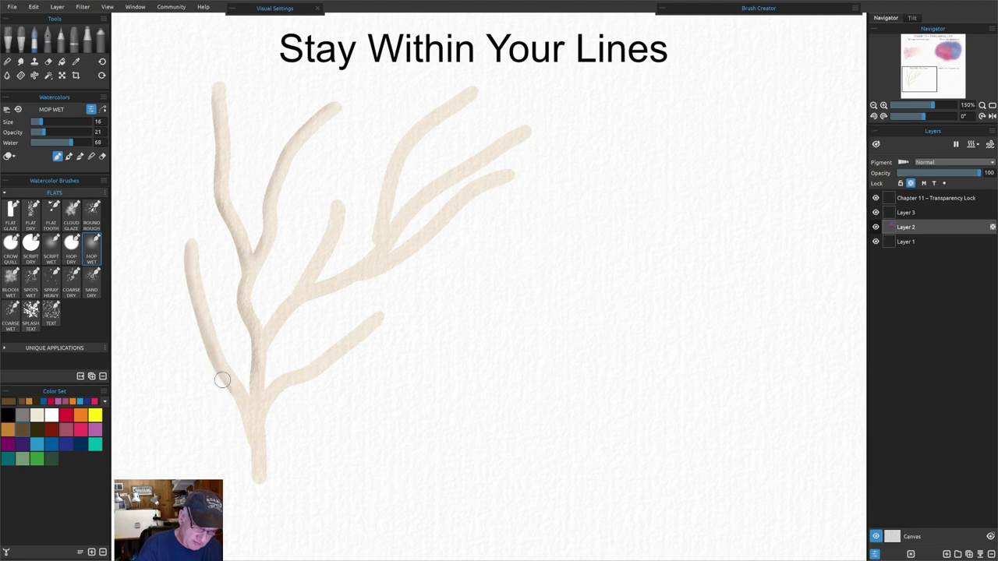
mouse_move(244, 438)
mouse_down()
mouse_move(254, 493)
mouse_move(233, 394)
mouse_up()
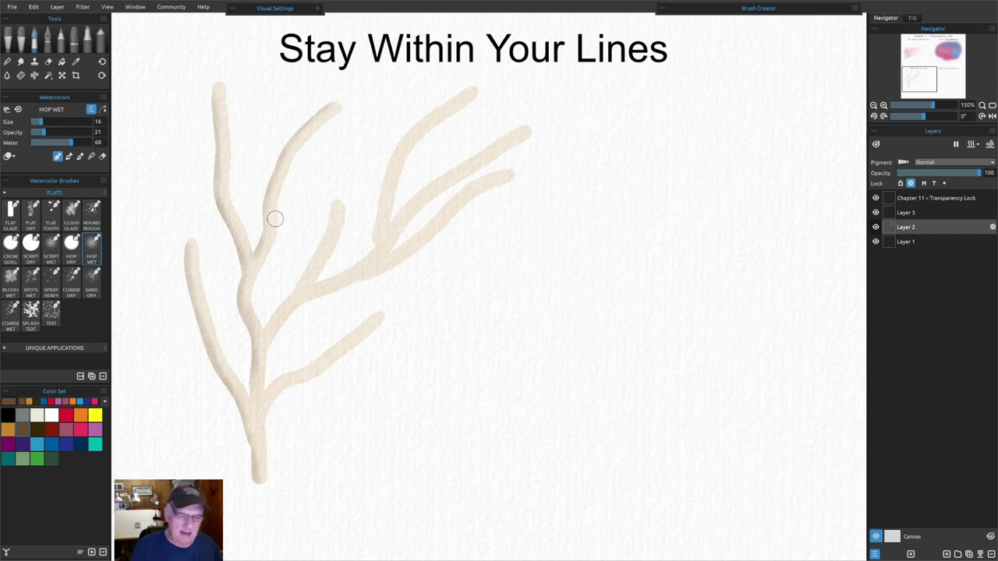
- Extend the brown shading to the short middle branch and upper right branches, and go over the leftmost tall branch again
mouse_move(330, 199)
mouse_down()
mouse_move(310, 267)
mouse_move(279, 304)
mouse_move(336, 198)
mouse_move(318, 251)
mouse_move(270, 315)
mouse_up()
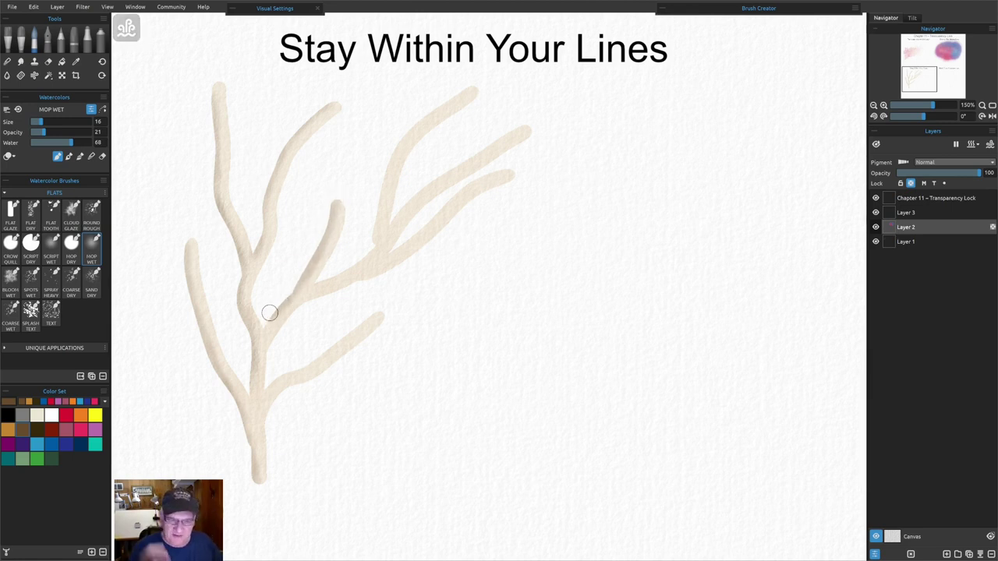
mouse_move(466, 89)
mouse_down()
mouse_move(400, 138)
mouse_move(452, 99)
mouse_move(388, 161)
mouse_move(372, 244)
mouse_up()
mouse_move(458, 198)
mouse_down()
mouse_move(499, 185)
mouse_move(395, 264)
mouse_move(309, 301)
mouse_move(441, 242)
mouse_move(340, 284)
mouse_move(379, 262)
mouse_move(356, 279)
mouse_move(477, 232)
mouse_move(417, 249)
mouse_move(461, 216)
mouse_up()
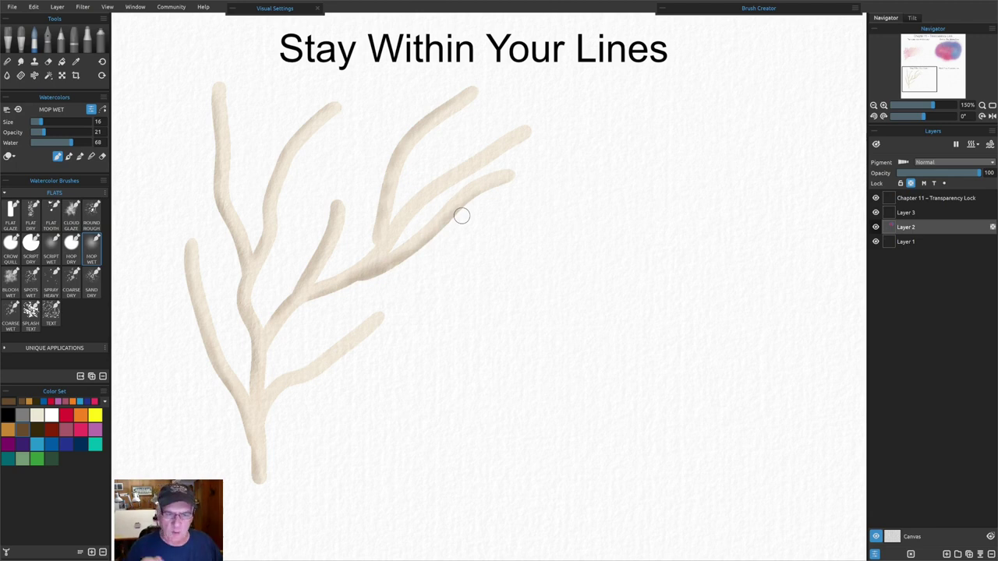
mouse_move(462, 216)
mouse_down()
mouse_move(523, 138)
mouse_move(406, 218)
mouse_move(439, 185)
mouse_move(514, 152)
mouse_up()
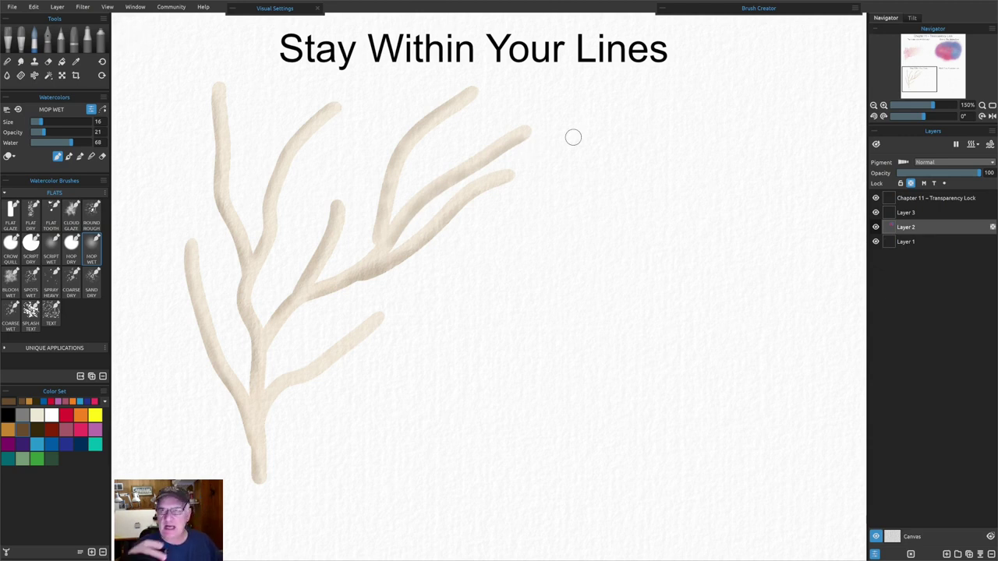
mouse_move(214, 116)
mouse_down()
mouse_move(213, 242)
mouse_move(212, 180)
mouse_move(244, 278)
mouse_up()
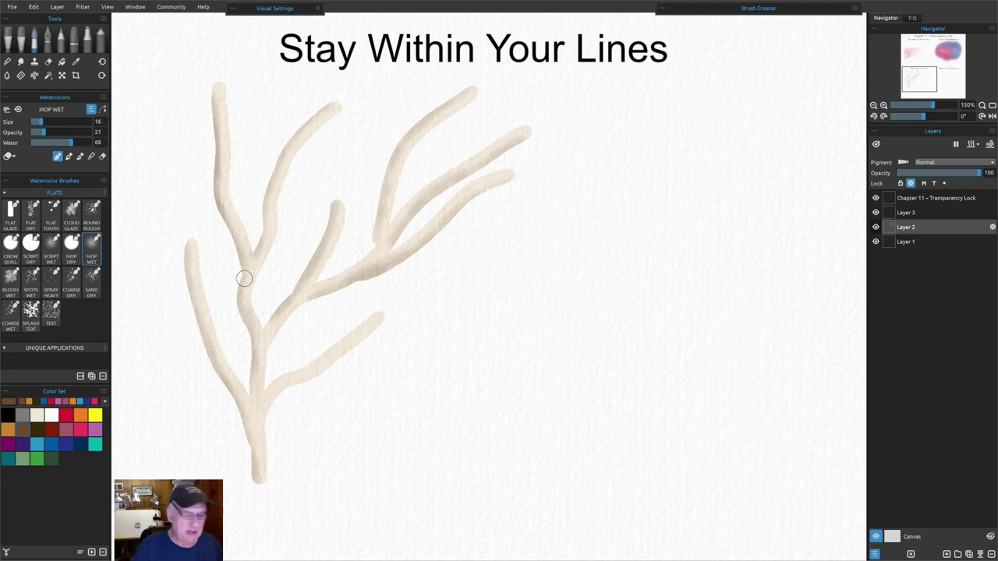
- Add blue shading along the left side of the main trunk and the underside of the right fork
click(50, 445)
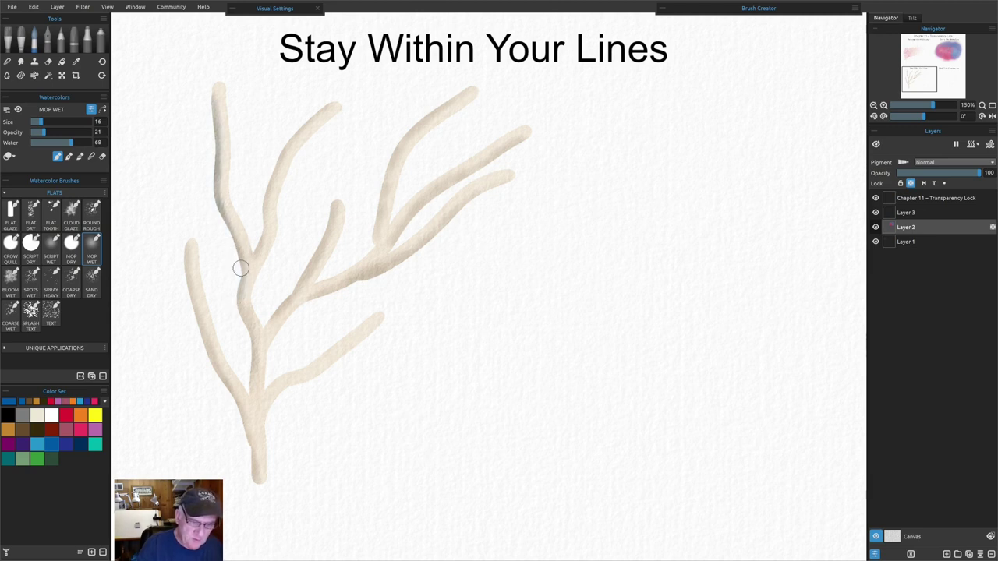
drag(240, 286, 242, 407)
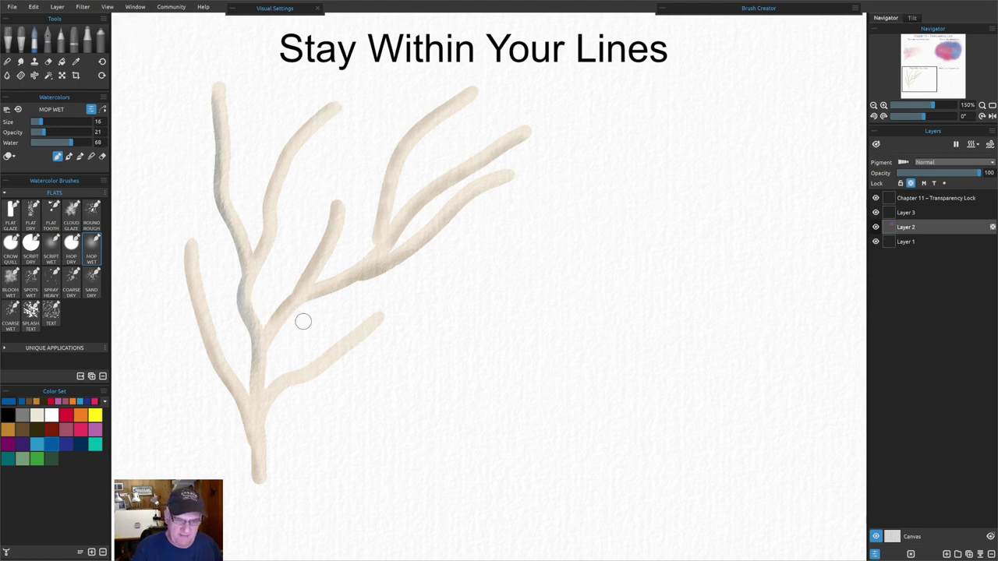
mouse_move(297, 309)
mouse_down()
mouse_move(265, 352)
mouse_move(282, 328)
mouse_move(273, 351)
mouse_up()
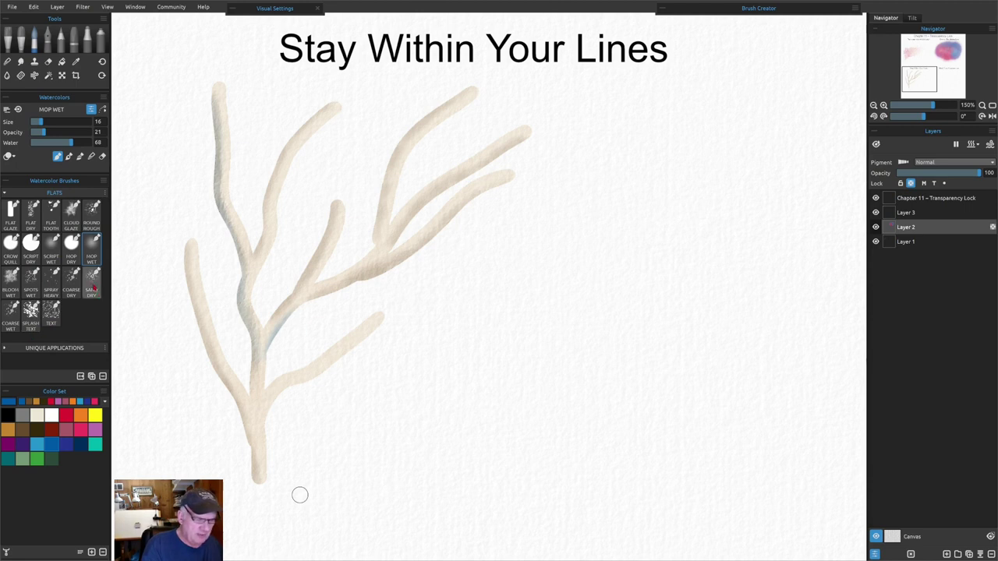
- Texture the second tall branch in dark olive brown with the SAND DRY brush at size 37, opacity 50 and water 38
click(91, 285)
drag(85, 123, 53, 122)
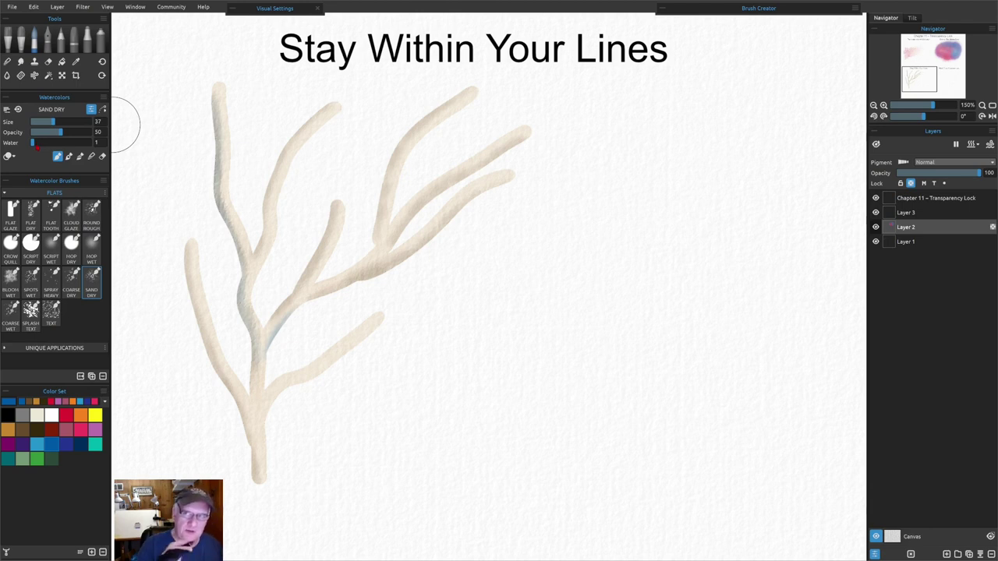
drag(34, 144, 49, 143)
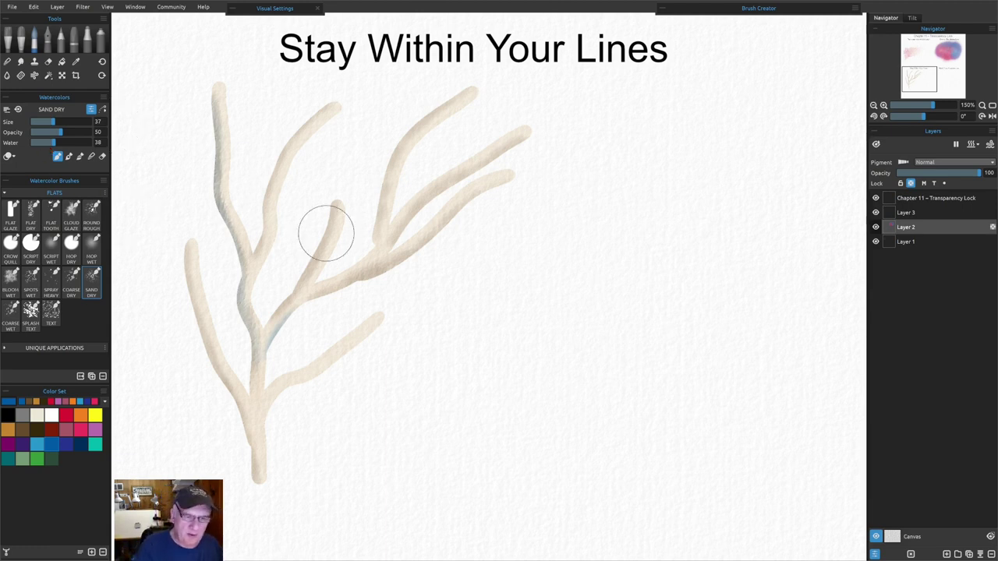
scroll(317, 235, up, 2)
scroll(323, 236, up, 2)
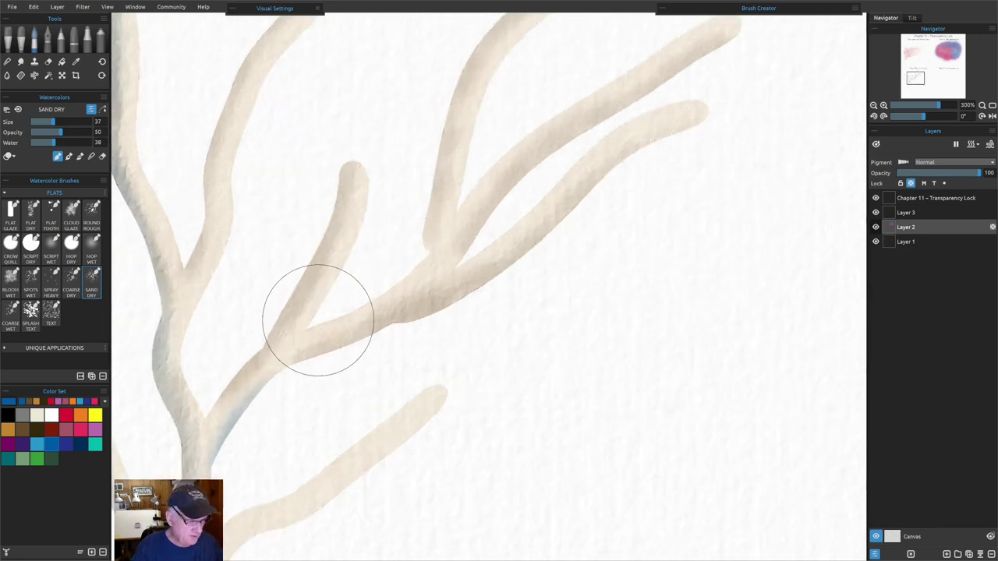
drag(297, 274, 432, 392)
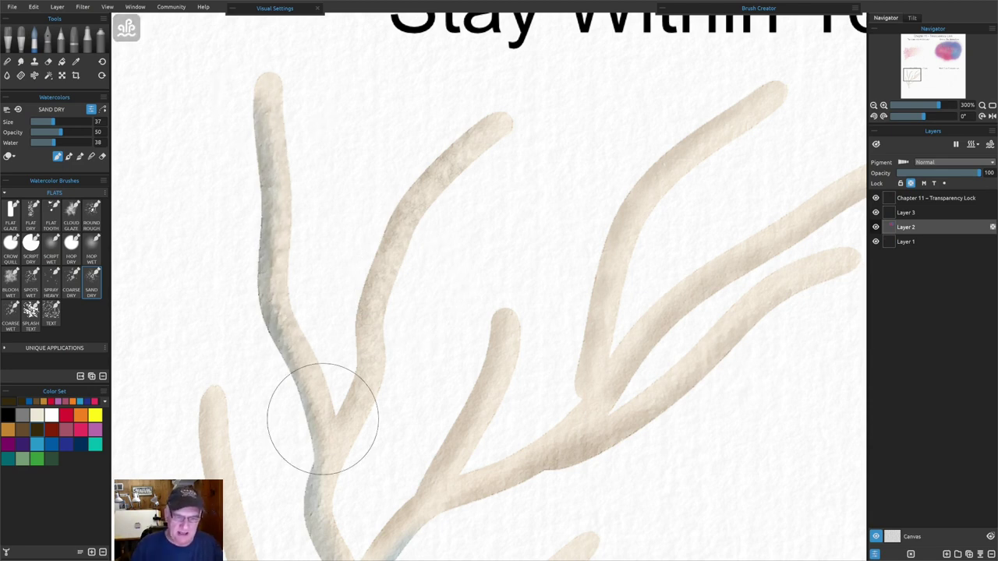
- Set the SAND DRY brush to opacity 82 and water 1, and texture the trunk, the right fork and the lower left branch
drag(70, 133, 80, 134)
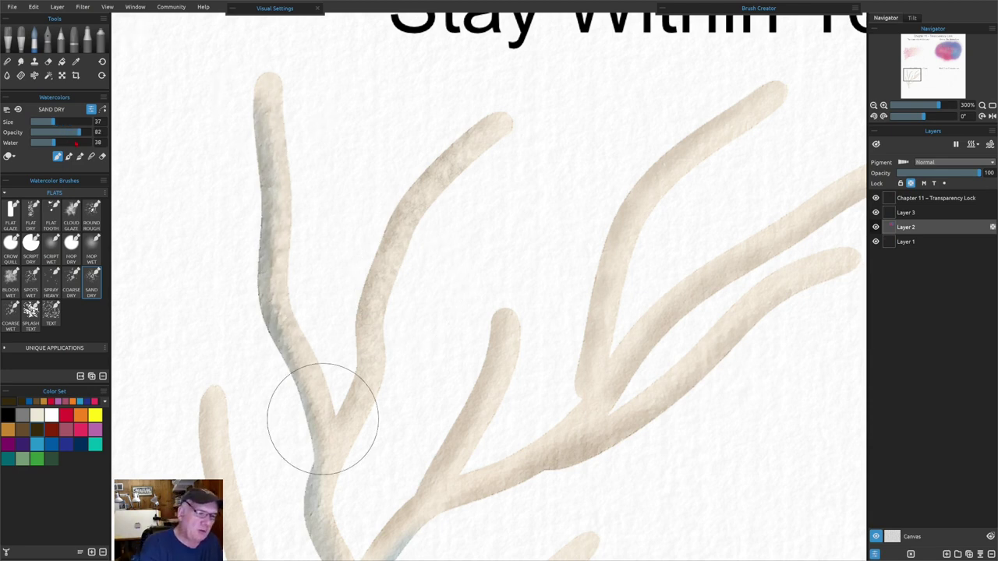
mouse_move(367, 334)
mouse_down()
mouse_move(343, 439)
mouse_move(354, 397)
mouse_move(362, 411)
mouse_move(322, 538)
mouse_up()
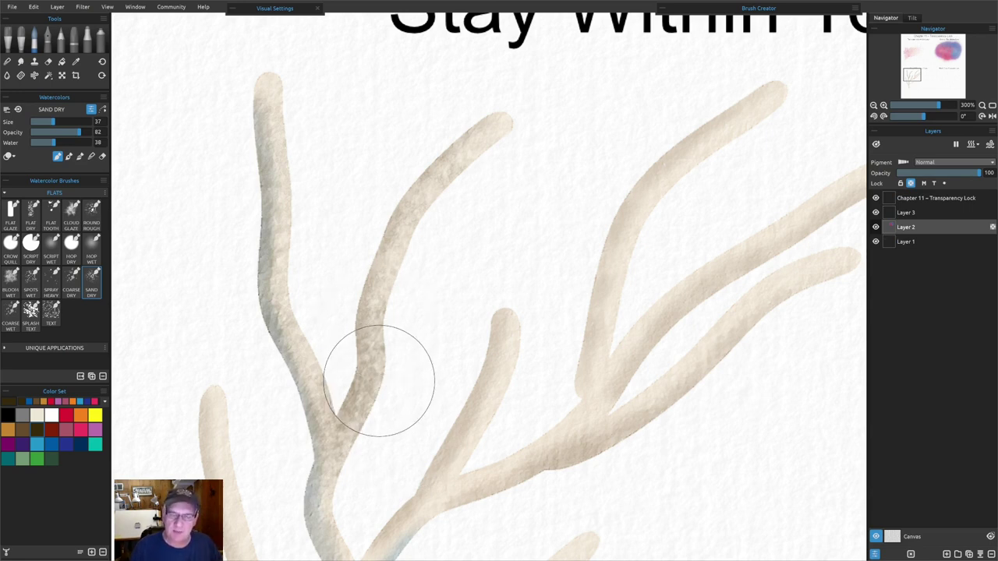
drag(49, 142, 39, 143)
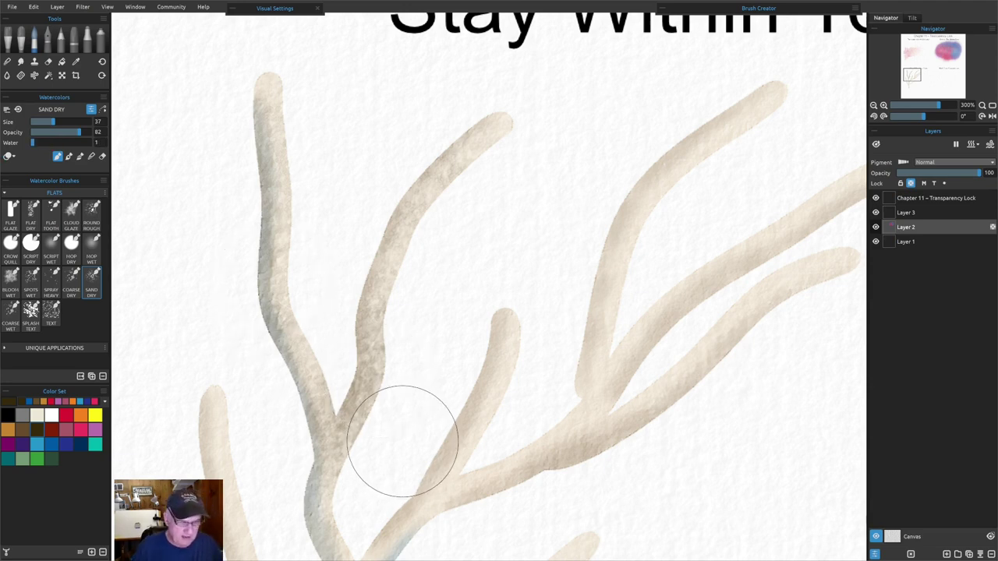
mouse_move(408, 430)
mouse_down()
mouse_move(492, 234)
mouse_move(478, 238)
mouse_up()
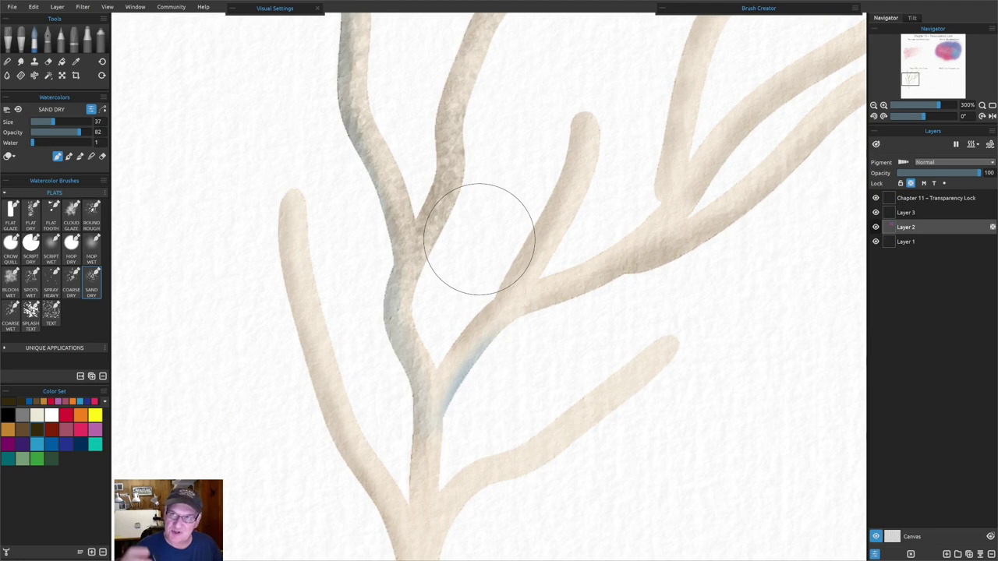
mouse_move(412, 329)
mouse_down()
mouse_move(419, 445)
mouse_move(393, 400)
mouse_move(407, 408)
mouse_move(397, 518)
mouse_move(434, 180)
mouse_up()
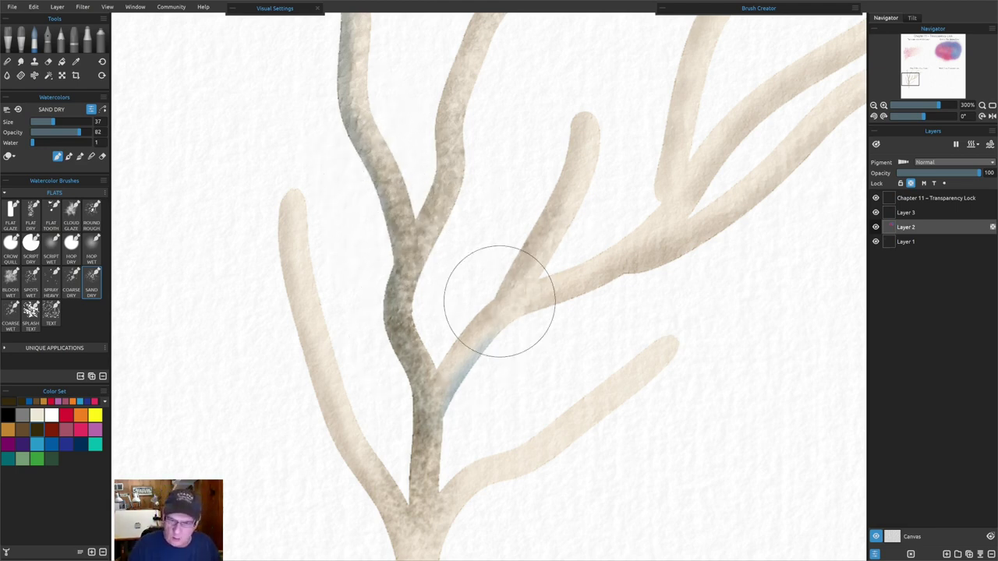
mouse_move(297, 257)
mouse_down()
mouse_move(297, 374)
mouse_move(327, 454)
mouse_move(397, 530)
mouse_up()
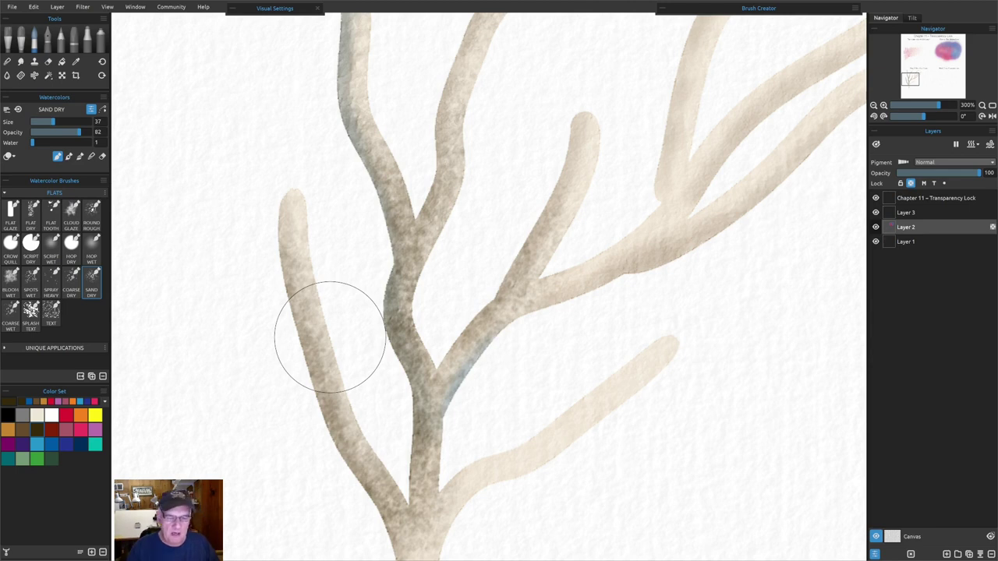
- Shade the lower left branch and the left side of the trunk in sage green with the SAND DRY brush at size 24
mouse_move(504, 410)
mouse_down()
mouse_move(507, 337)
mouse_move(492, 303)
mouse_up()
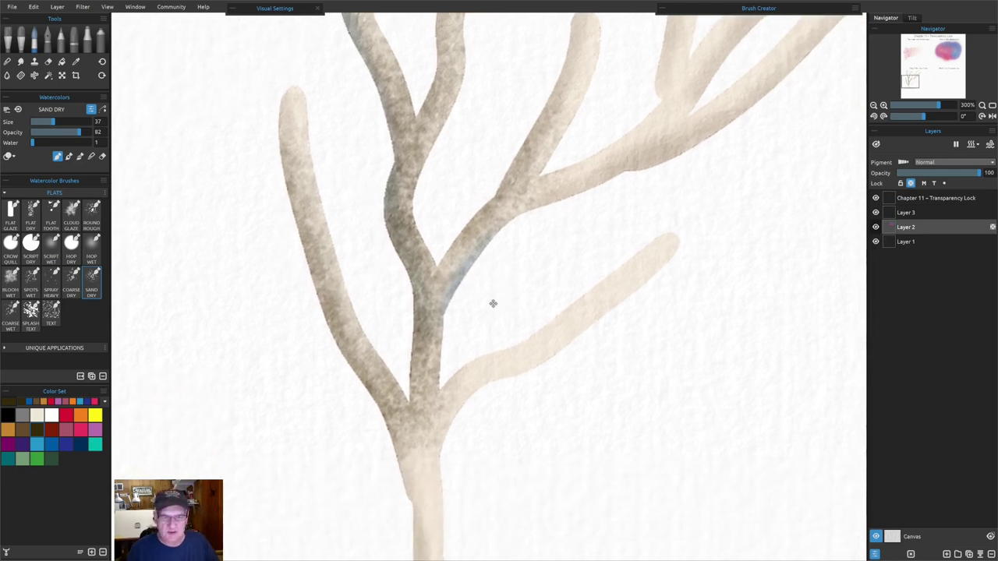
click(22, 460)
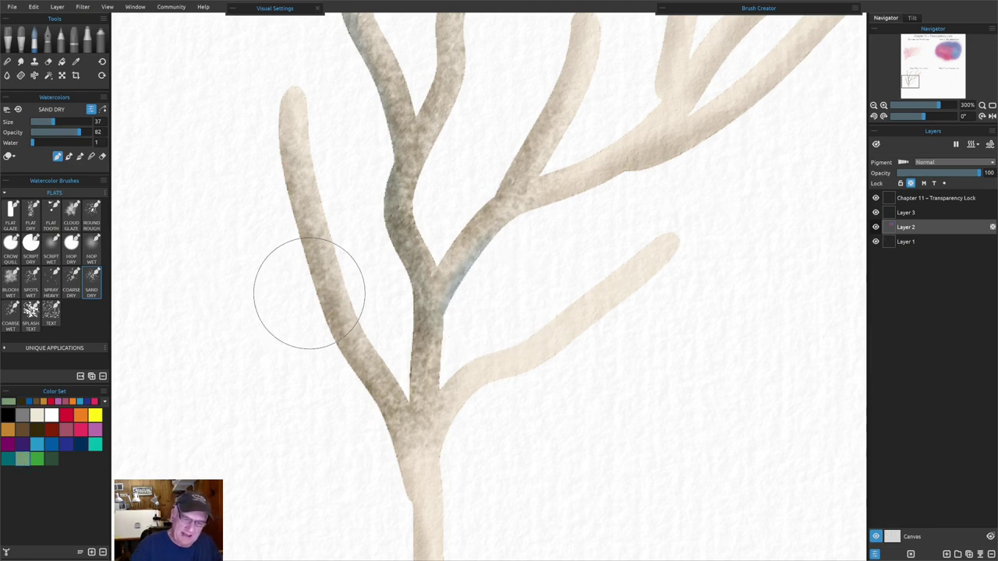
click(45, 122)
mouse_move(367, 398)
mouse_down()
mouse_move(400, 441)
mouse_move(358, 376)
mouse_move(396, 491)
mouse_move(391, 446)
mouse_move(411, 494)
mouse_move(403, 460)
mouse_up()
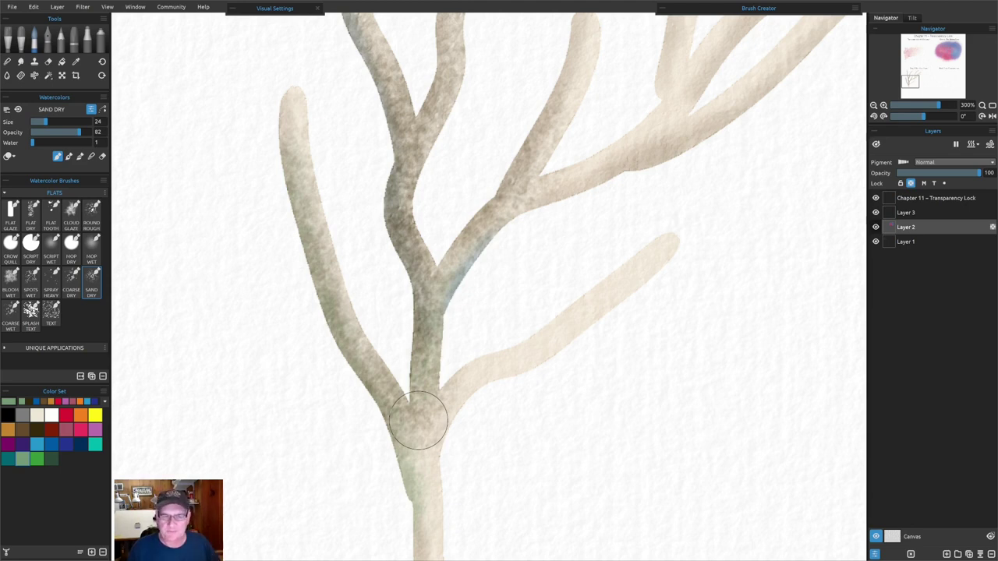
key(ctrl+0)
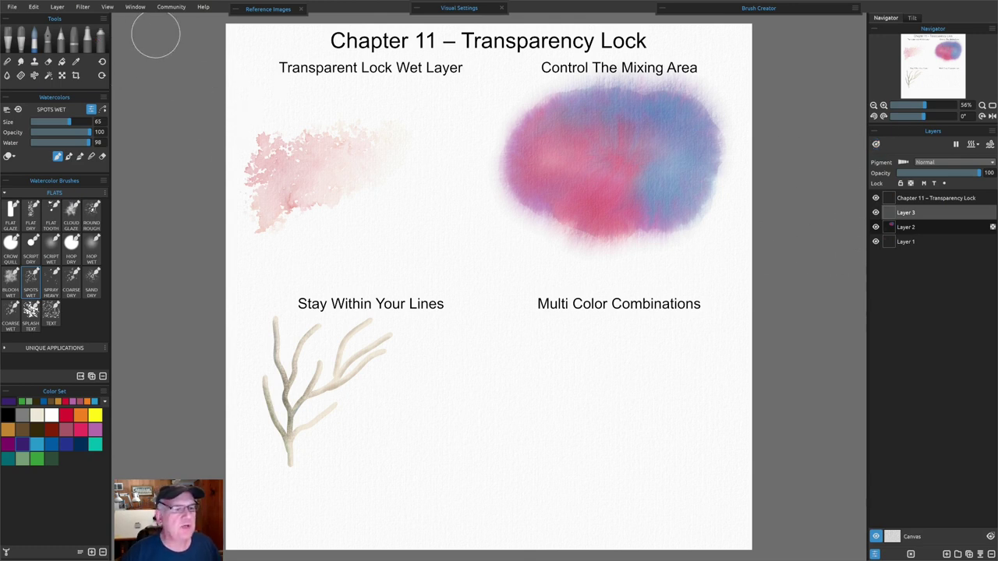
- Expand the Reference Images window and import PA-2266-COPY.jpg as a reference image
click(136, 7)
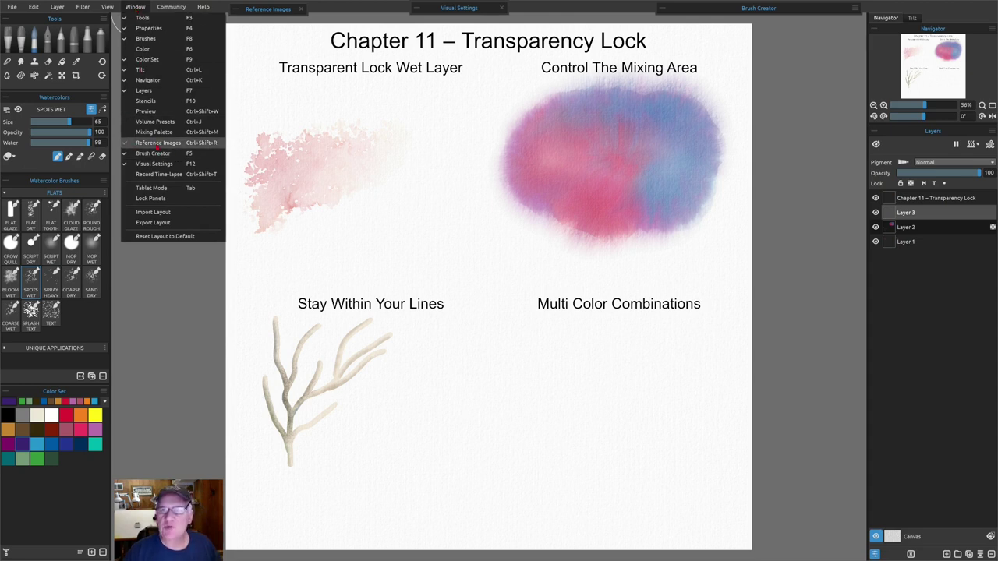
click(136, 22)
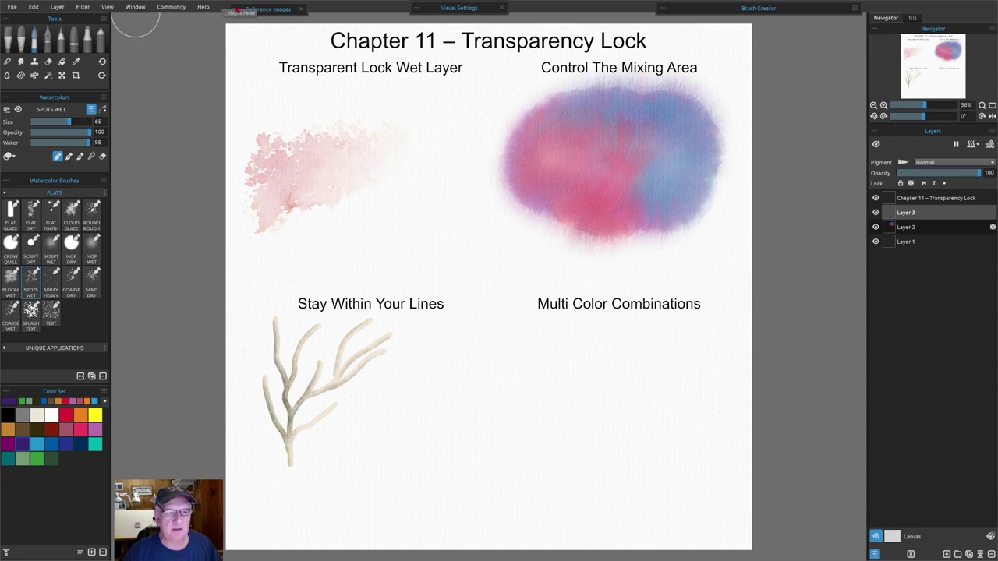
click(233, 10)
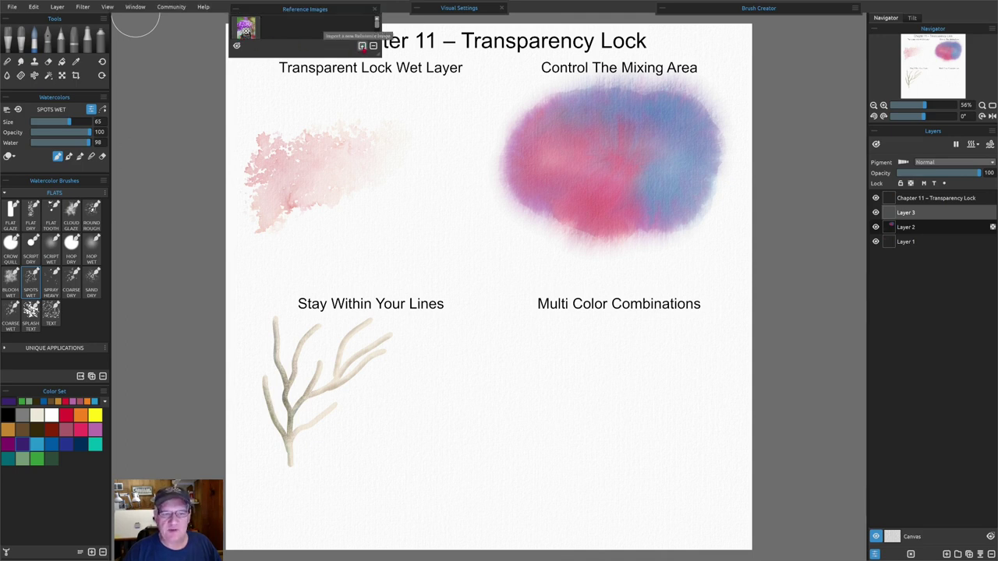
click(362, 46)
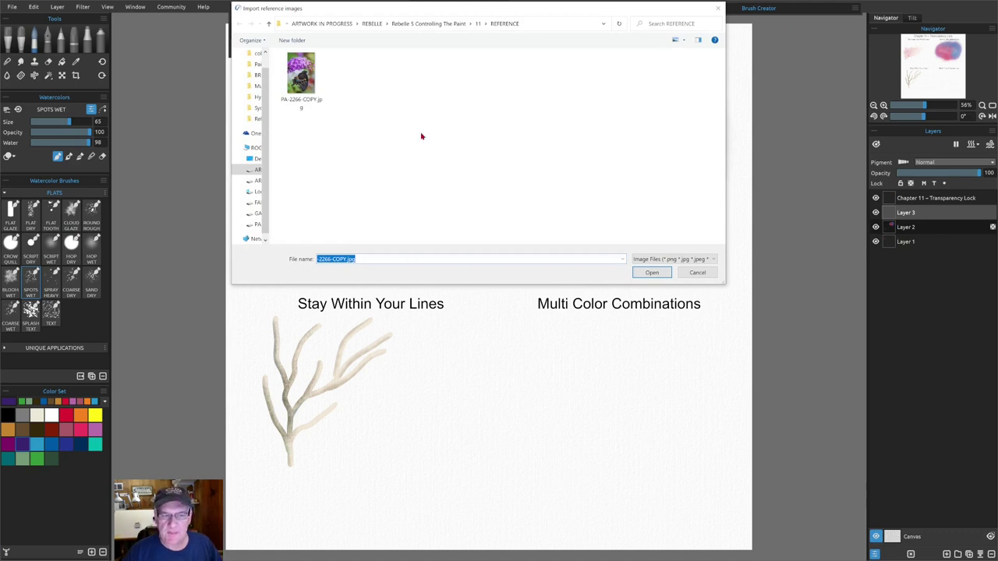
key(Return)
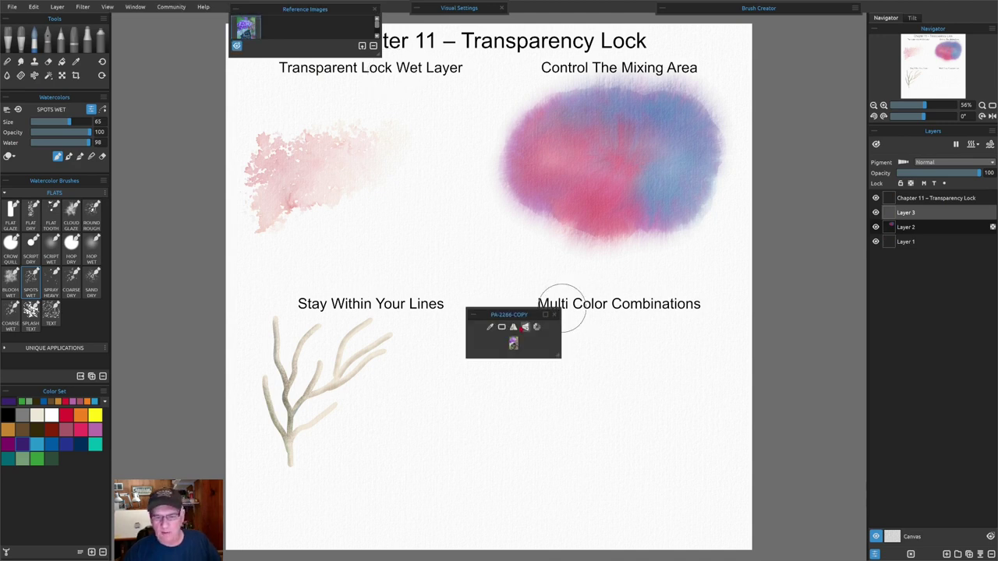
- Place the butterfly reference image beside the chapter title, enlarge it, and crop its window to the purple flowers
drag(506, 315, 184, 107)
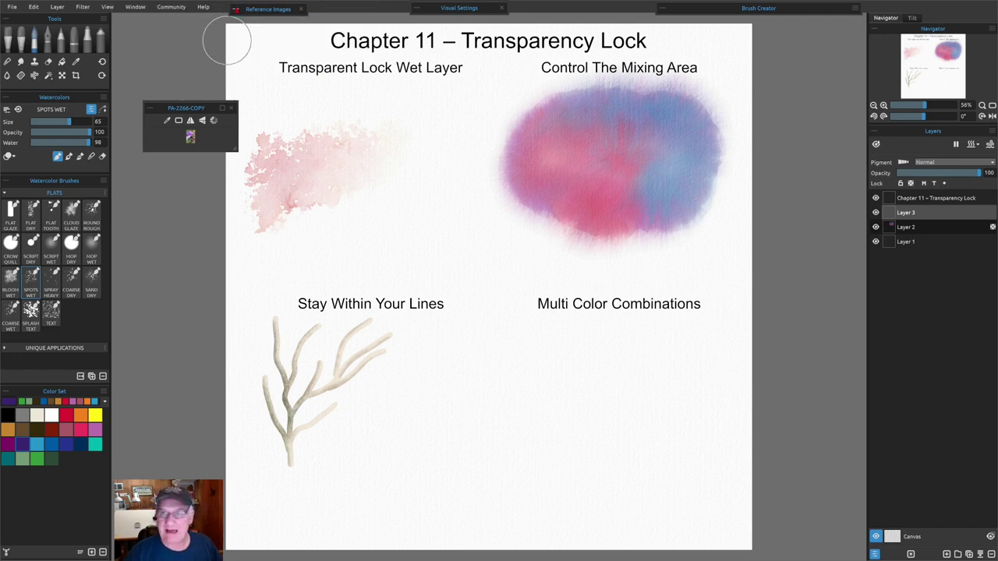
drag(185, 109, 159, 28)
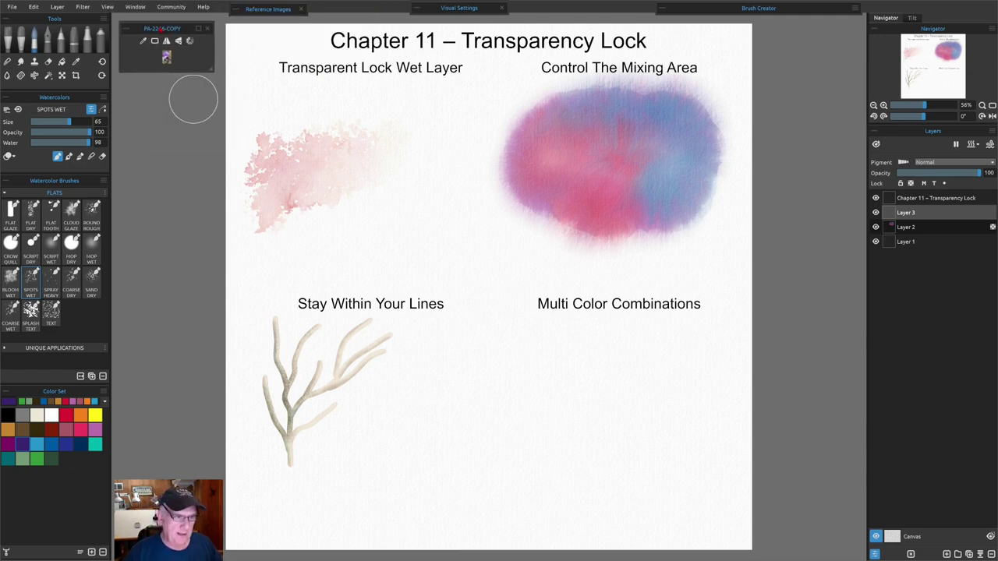
drag(207, 68, 367, 275)
scroll(266, 161, up, 5)
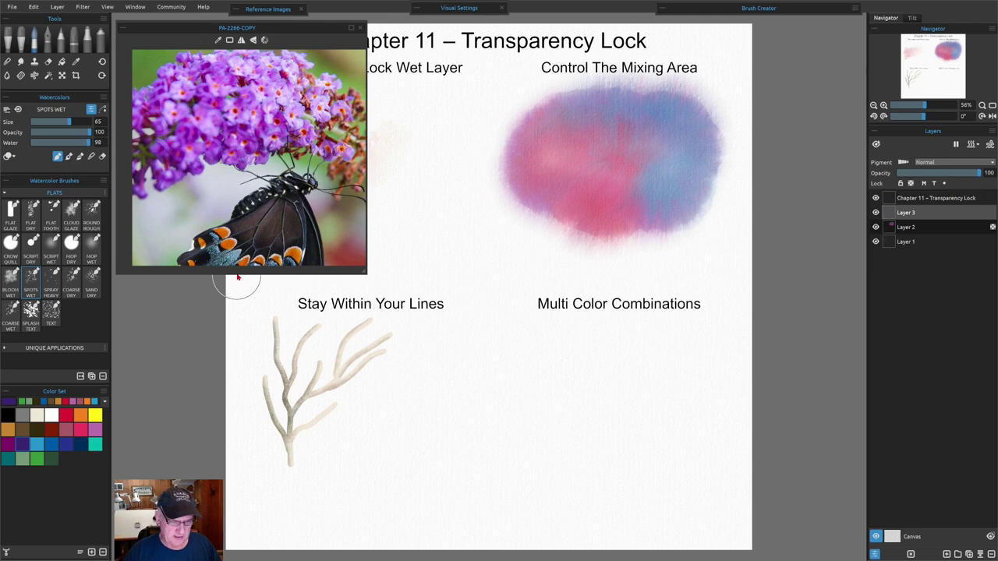
drag(236, 275, 242, 181)
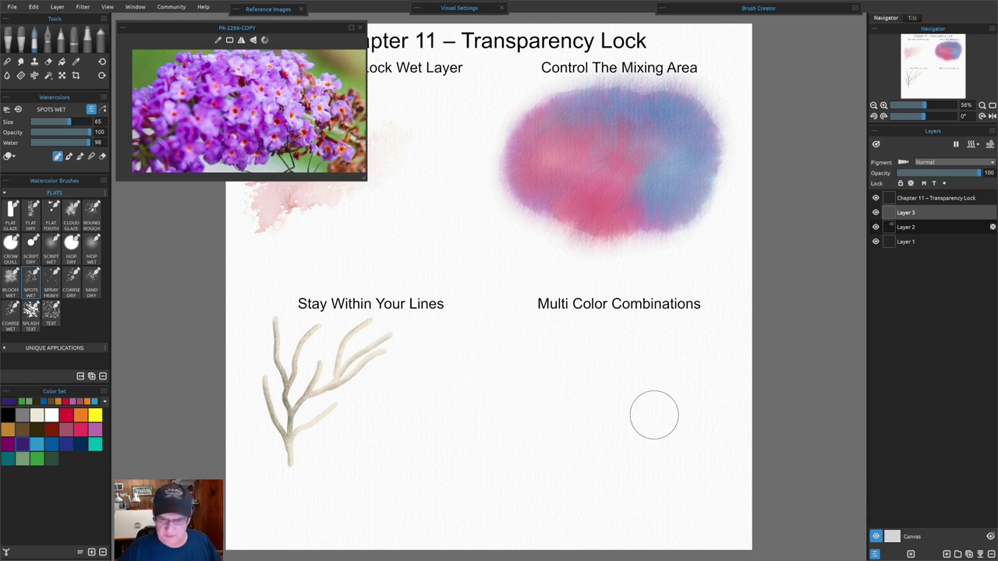
- Splatter water below the Multi Color Combinations heading on Layer 3 with the SPLAT water brush at size 50 and water 100
scroll(653, 418, up, 5)
scroll(653, 418, up, 3)
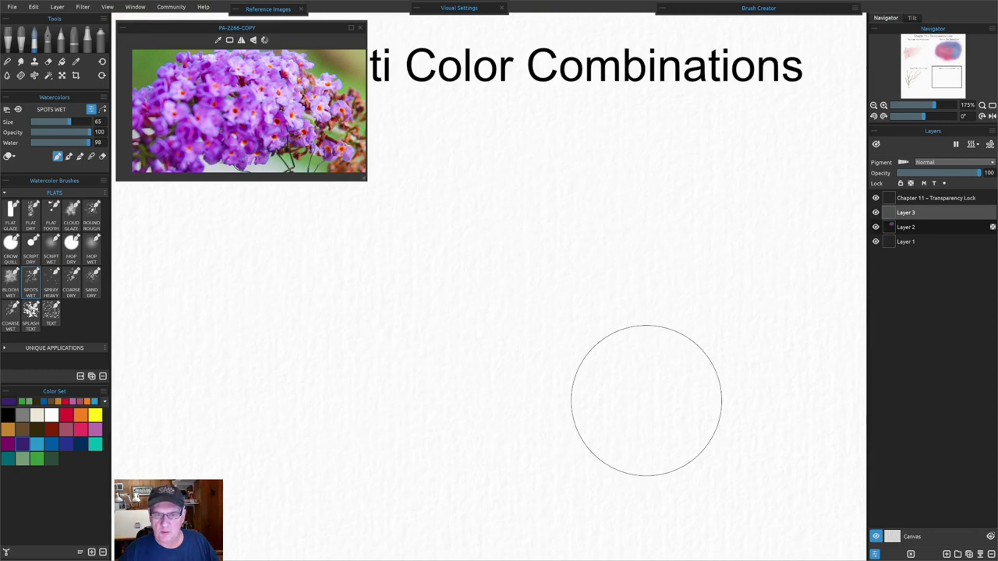
mouse_move(613, 314)
mouse_down()
mouse_move(557, 296)
mouse_move(568, 304)
mouse_up()
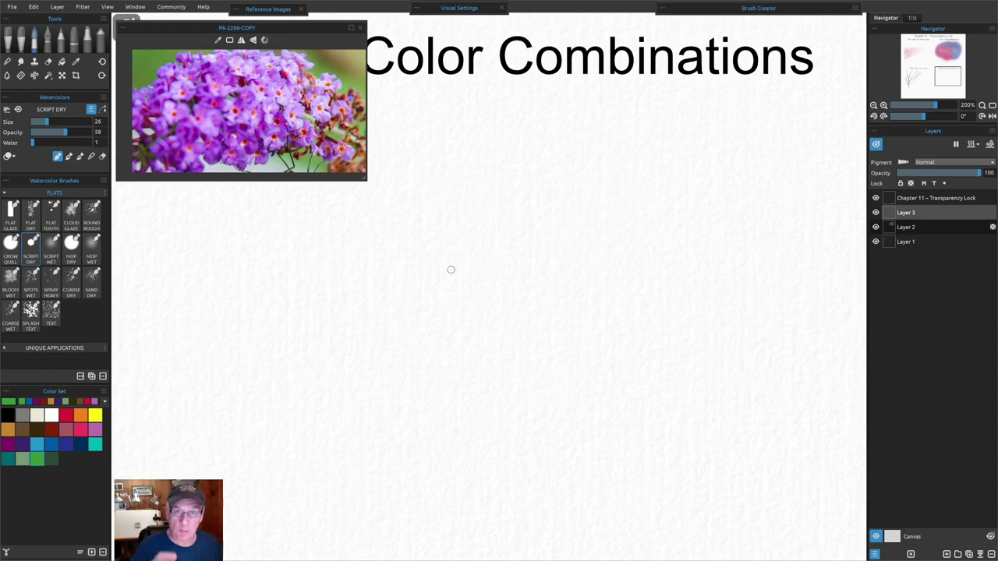
key(w)
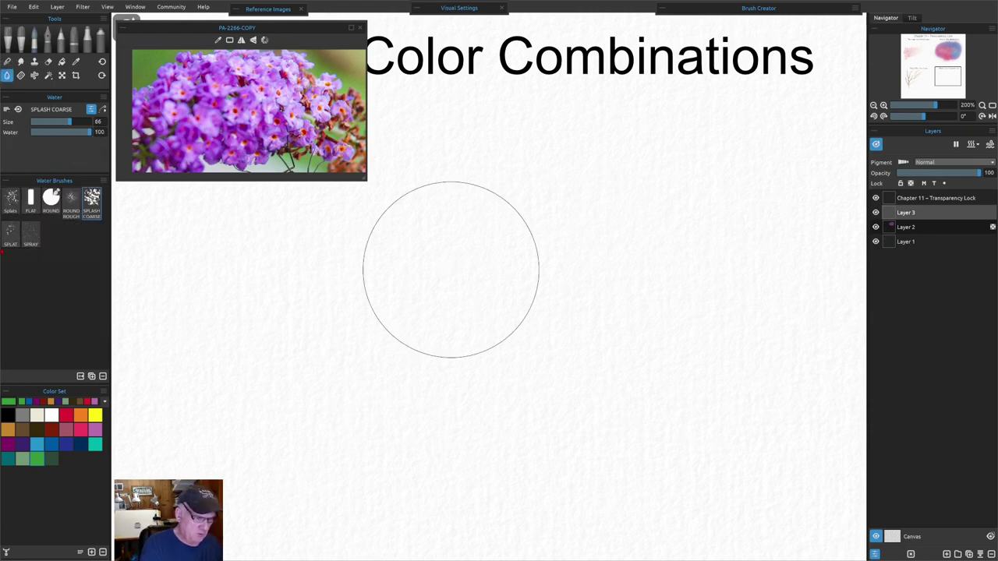
click(12, 234)
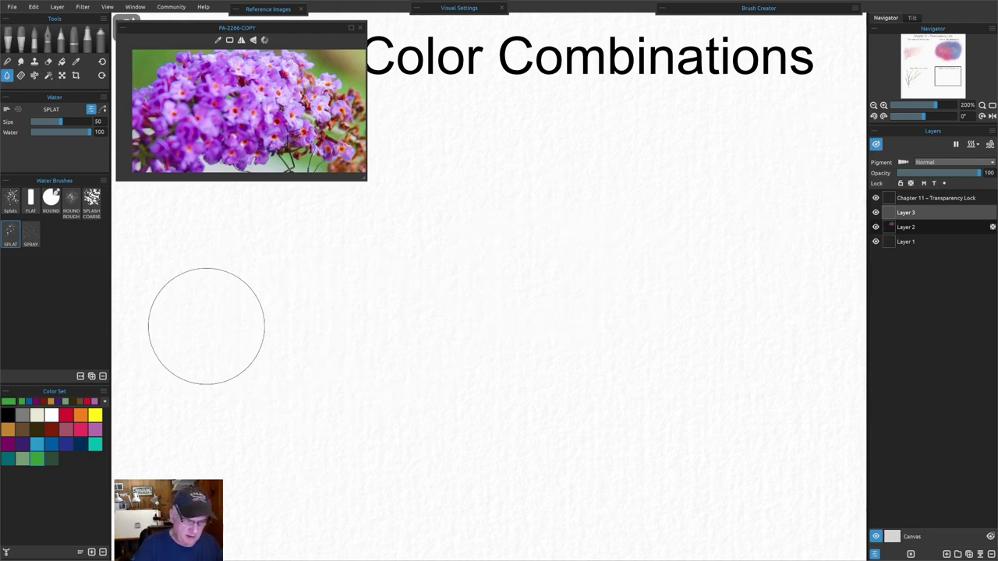
mouse_move(221, 279)
mouse_down()
mouse_move(199, 346)
mouse_move(232, 377)
mouse_move(238, 369)
mouse_move(281, 392)
mouse_move(334, 348)
mouse_move(293, 312)
mouse_move(385, 273)
mouse_move(405, 401)
mouse_move(430, 261)
mouse_move(475, 404)
mouse_move(479, 283)
mouse_move(526, 218)
mouse_move(533, 297)
mouse_move(555, 299)
mouse_move(554, 373)
mouse_move(622, 332)
mouse_move(580, 244)
mouse_move(636, 284)
mouse_move(628, 302)
mouse_move(663, 326)
mouse_move(638, 256)
mouse_move(636, 345)
mouse_move(680, 273)
mouse_move(738, 310)
mouse_move(835, 322)
mouse_move(702, 345)
mouse_move(563, 223)
mouse_move(533, 298)
mouse_move(518, 286)
mouse_move(535, 227)
mouse_move(380, 296)
mouse_move(376, 333)
mouse_move(414, 295)
mouse_move(343, 366)
mouse_move(273, 409)
mouse_move(269, 396)
mouse_move(215, 463)
mouse_move(267, 255)
mouse_move(180, 360)
mouse_move(176, 343)
mouse_move(187, 454)
mouse_up()
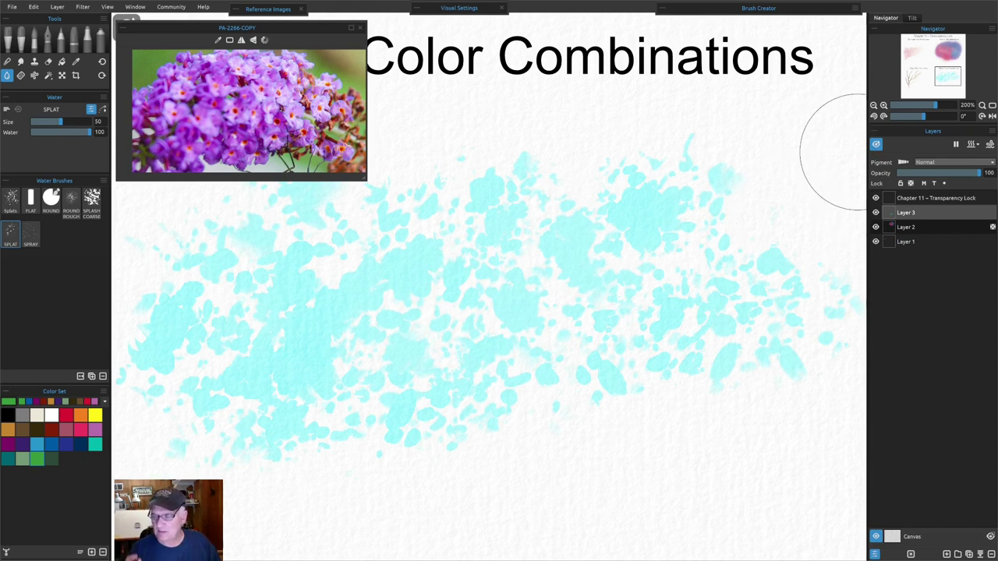
- Lock Layer 3's transparency and paint the water splats purple with the SPOTS WET brush at size 65, opacity 41 and water 100
click(911, 184)
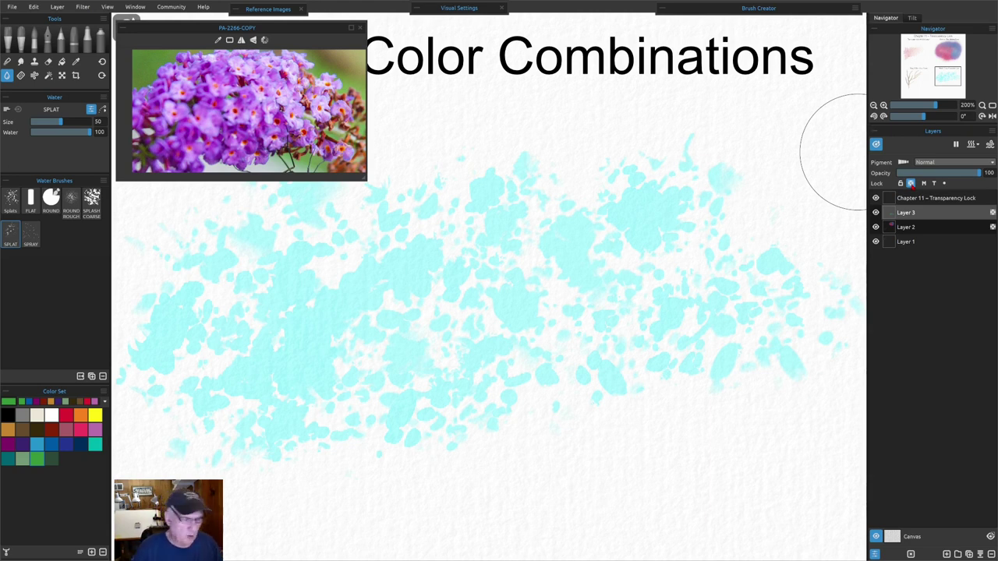
click(22, 459)
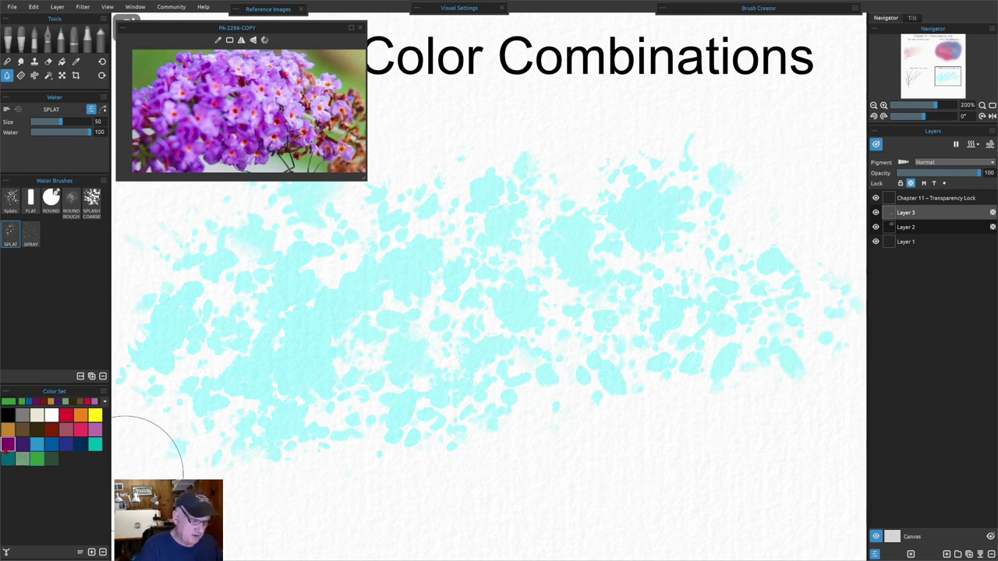
key(w)
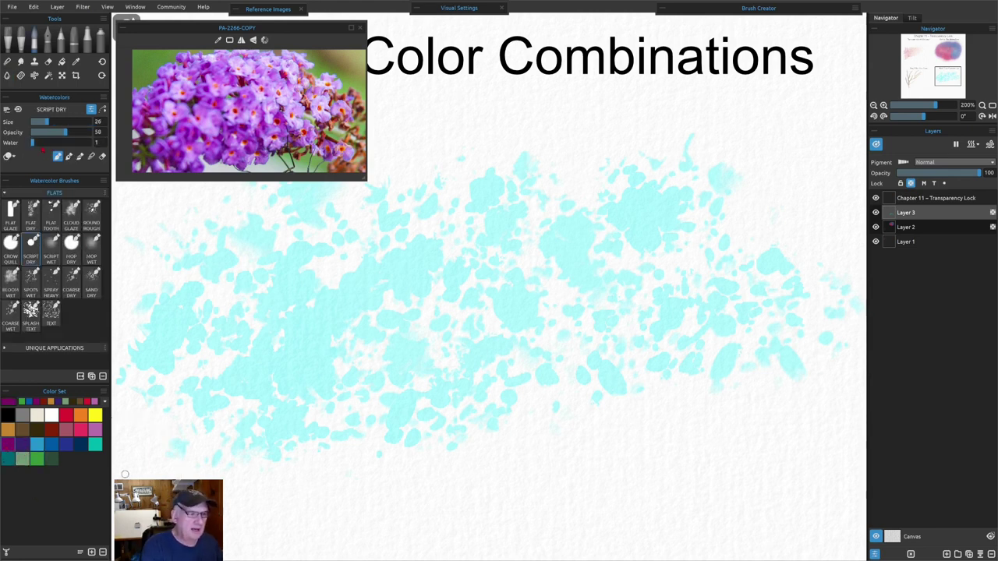
drag(31, 143, 59, 132)
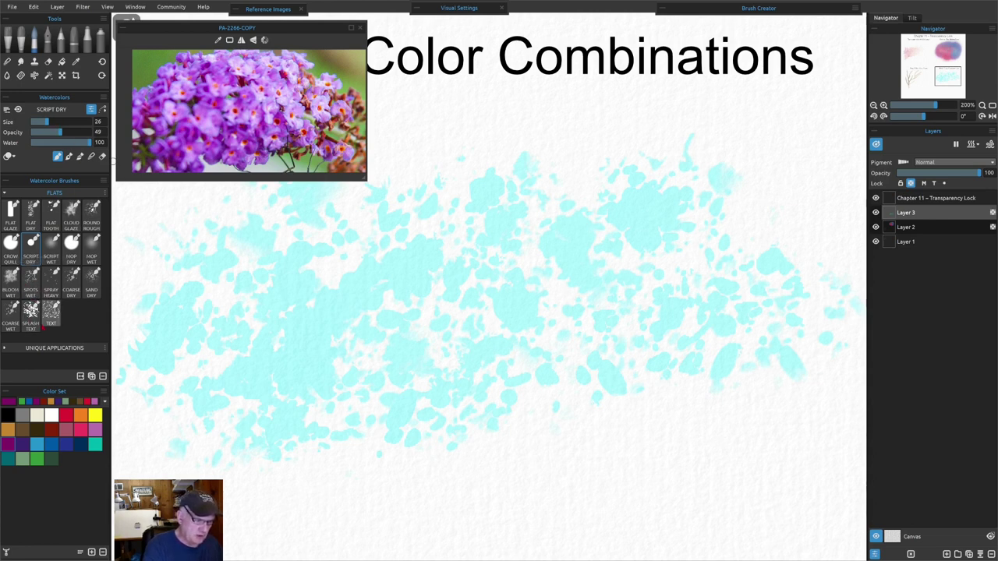
click(30, 278)
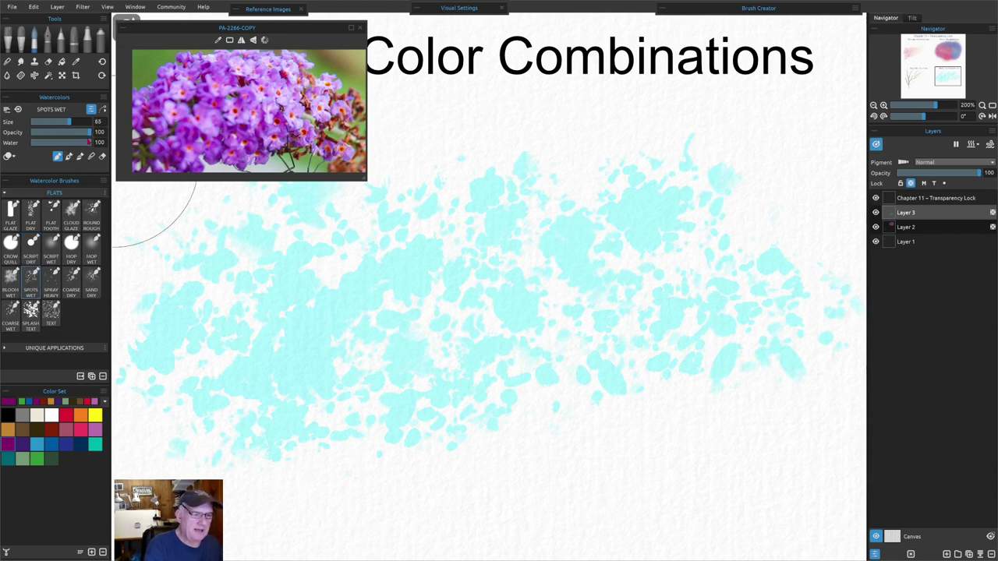
mouse_move(87, 137)
mouse_down()
mouse_move(48, 140)
mouse_move(99, 144)
mouse_up()
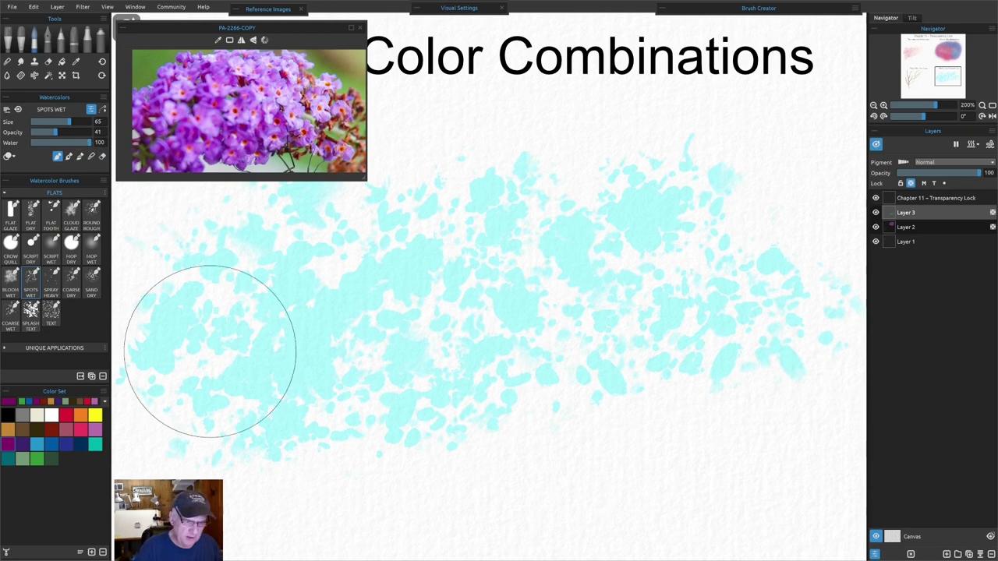
key(Delete)
mouse_move(185, 326)
mouse_down()
mouse_move(245, 274)
mouse_move(282, 346)
mouse_move(288, 417)
mouse_move(313, 350)
mouse_move(459, 228)
mouse_move(577, 204)
mouse_move(623, 246)
mouse_move(700, 260)
mouse_move(767, 213)
mouse_move(708, 398)
mouse_move(781, 339)
mouse_move(829, 375)
mouse_move(843, 355)
mouse_move(699, 287)
mouse_move(499, 292)
mouse_move(294, 269)
mouse_move(280, 245)
mouse_move(306, 276)
mouse_move(274, 330)
mouse_move(453, 261)
mouse_move(395, 268)
mouse_move(510, 249)
mouse_move(581, 300)
mouse_up()
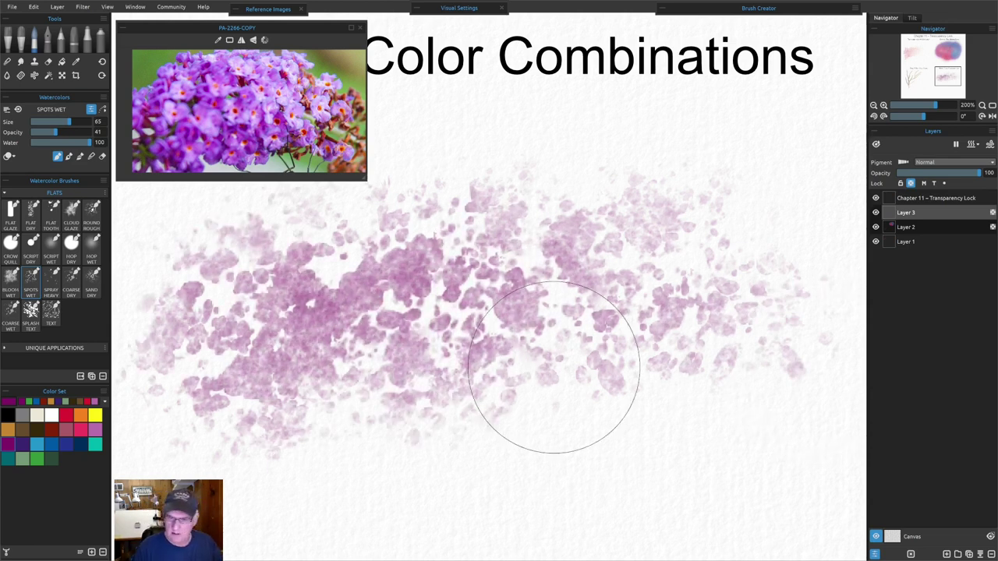
- Layer deep violet and more purple across the splats, checking the wet areas between strokes
key(w)
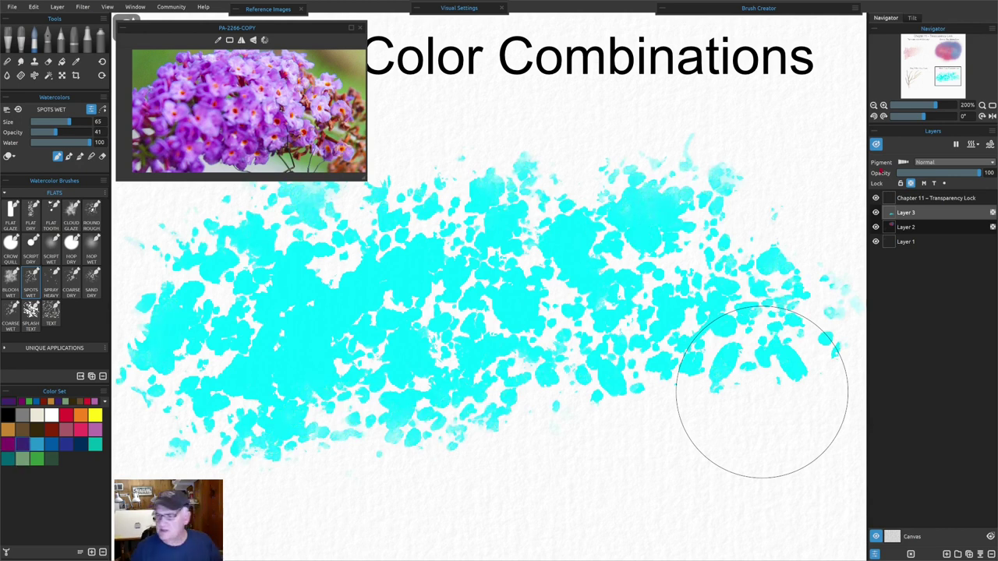
key(w)
mouse_move(228, 299)
mouse_down()
mouse_move(356, 233)
mouse_move(472, 300)
mouse_move(622, 244)
mouse_move(620, 354)
mouse_move(580, 255)
mouse_move(603, 333)
mouse_move(678, 332)
mouse_up()
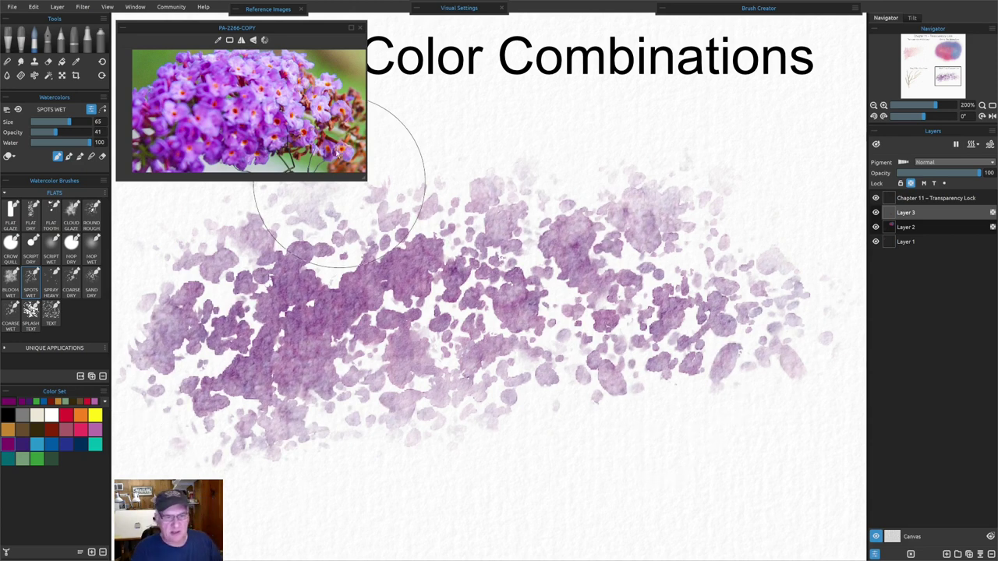
- Paint the splats at the far right end of the cluster with ochre and dark red
click(8, 429)
mouse_move(836, 331)
mouse_down()
mouse_move(772, 334)
mouse_move(815, 341)
mouse_move(769, 323)
mouse_move(739, 335)
mouse_move(672, 319)
mouse_move(593, 344)
mouse_up()
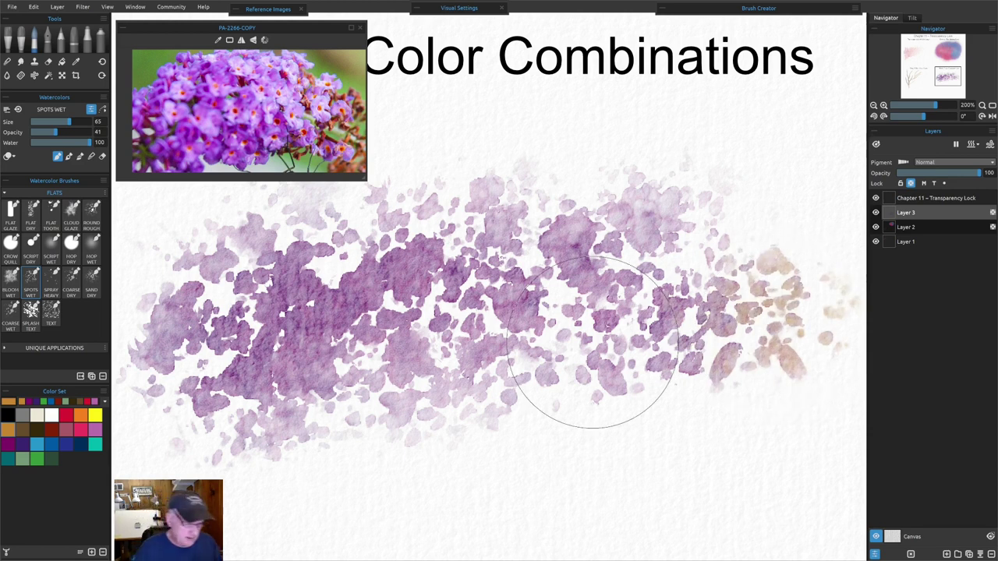
click(52, 422)
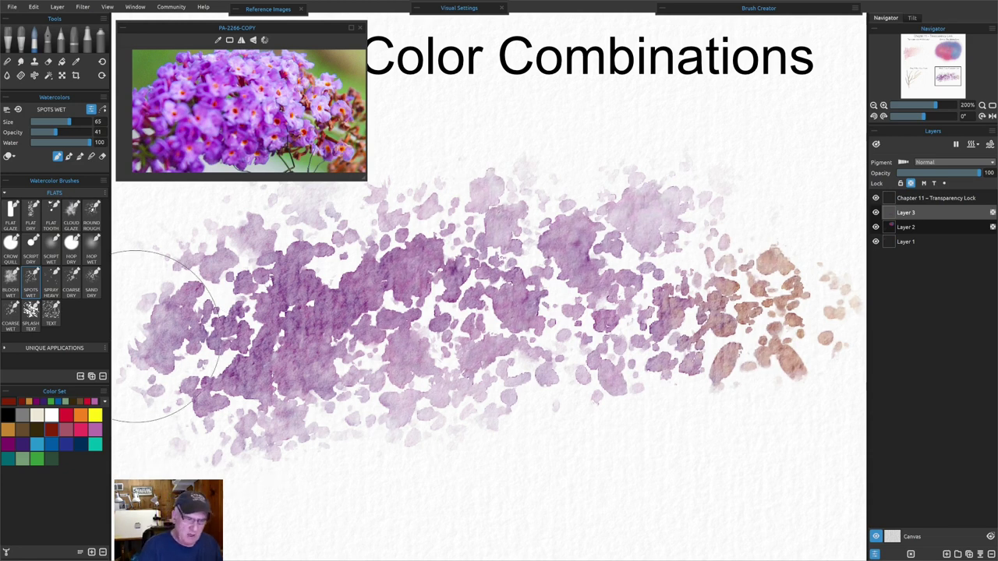
- Set the SPOTS WET brush to opacity 100 and layer blue and then purple across the left and central splats
click(39, 453)
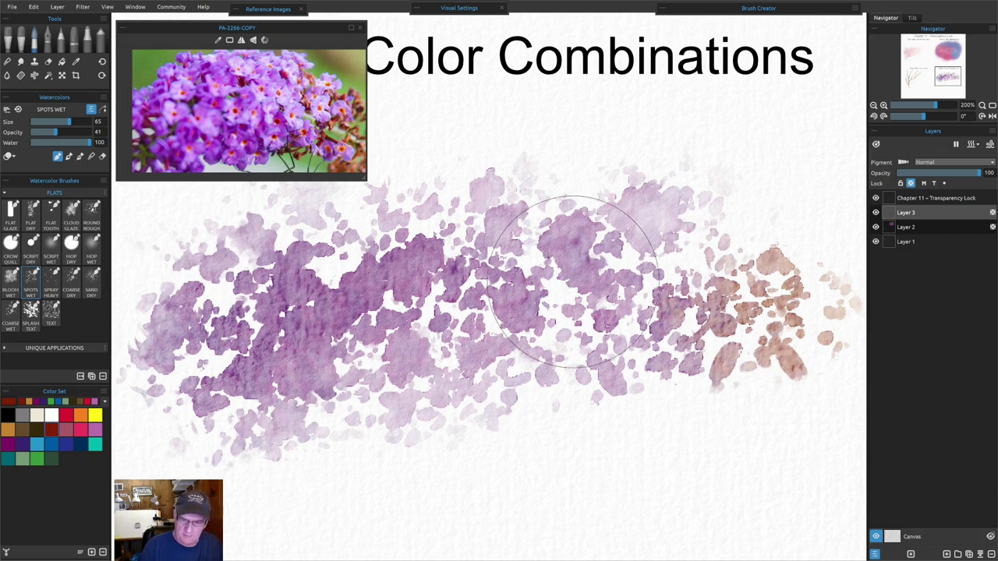
click(48, 446)
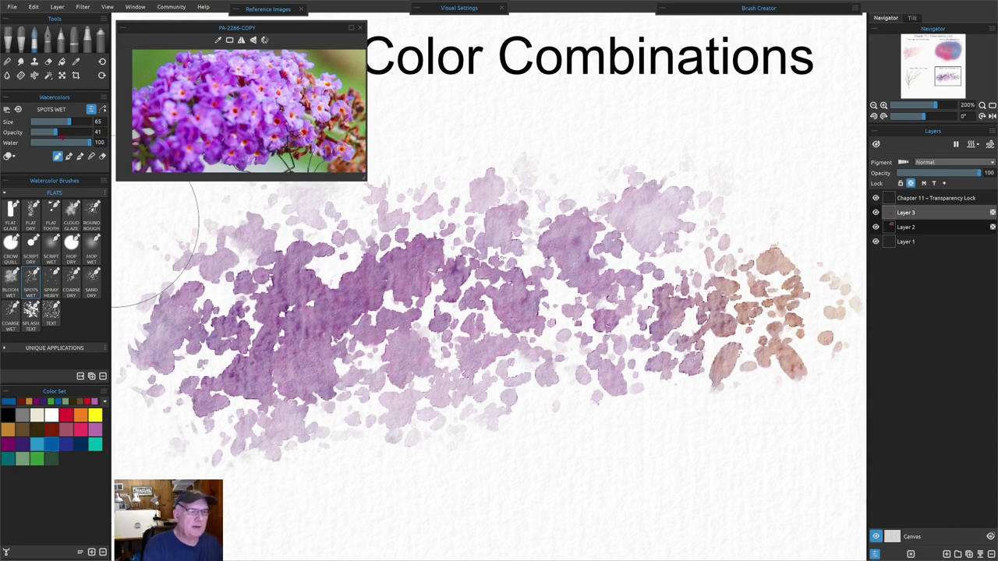
drag(68, 135, 89, 141)
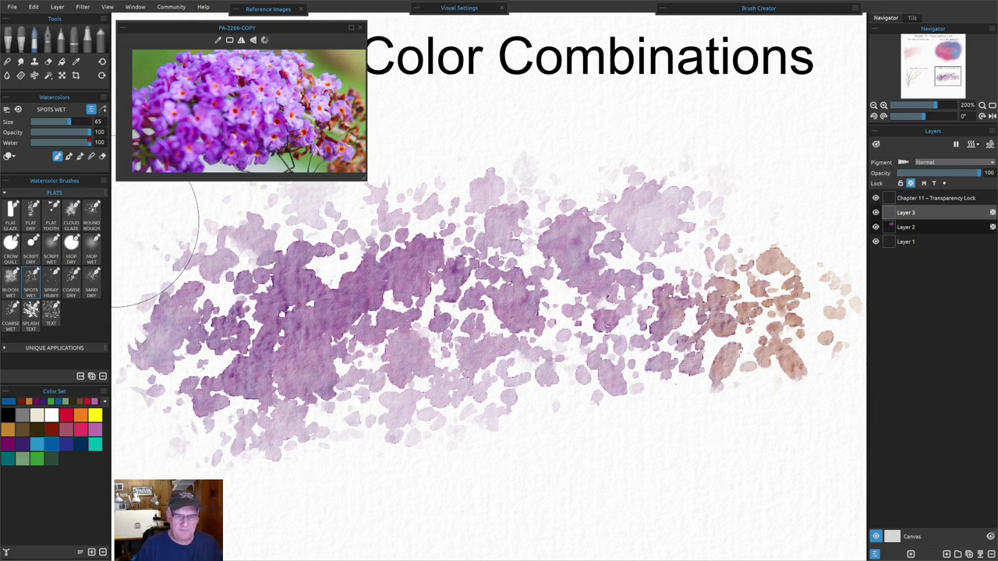
mouse_move(199, 320)
mouse_down()
mouse_move(195, 351)
mouse_move(335, 390)
mouse_move(530, 328)
mouse_move(426, 413)
mouse_move(709, 185)
mouse_up()
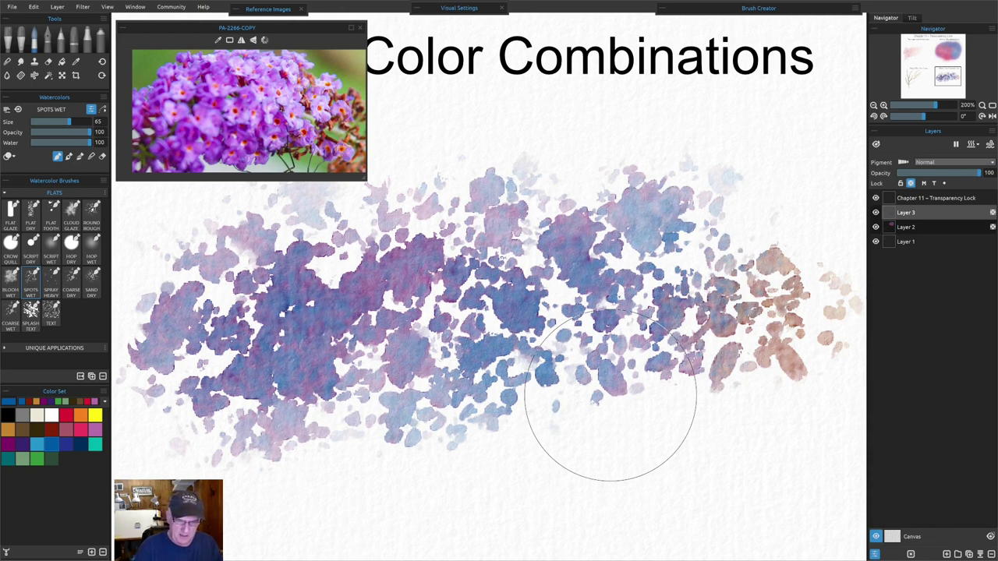
click(7, 445)
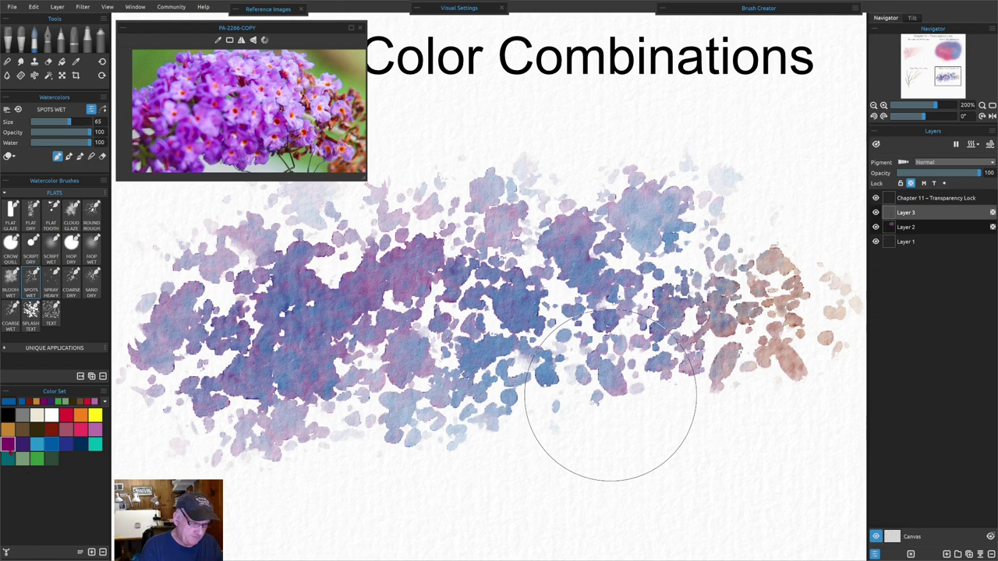
mouse_move(187, 343)
mouse_down()
mouse_move(217, 269)
mouse_move(300, 320)
mouse_move(372, 241)
mouse_move(626, 221)
mouse_move(668, 283)
mouse_move(749, 336)
mouse_up()
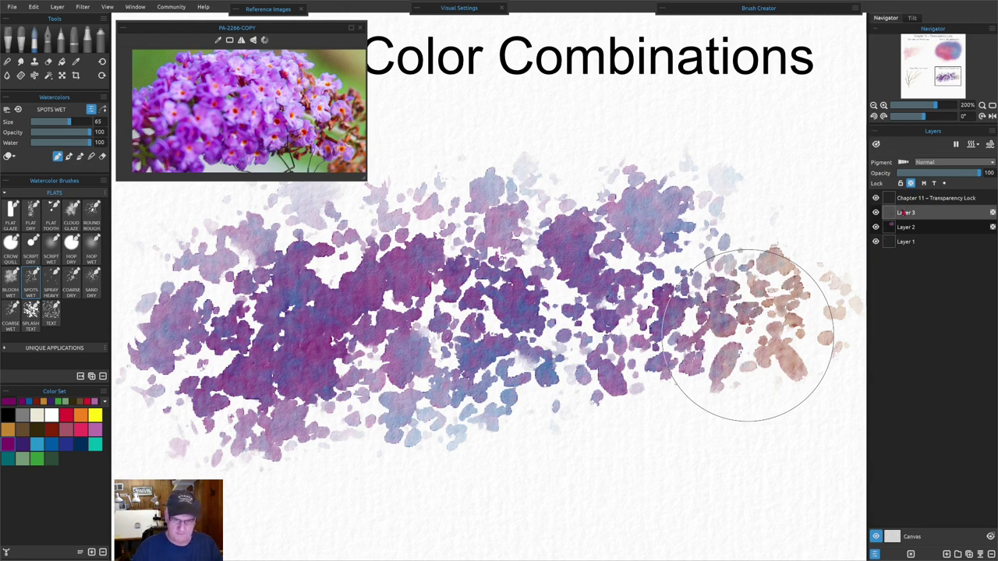
- Brush another coat of purple across the water splats from the far left of the cluster toward the ochre area
mouse_move(187, 320)
mouse_down()
mouse_move(263, 260)
mouse_move(342, 274)
mouse_move(419, 321)
mouse_move(598, 250)
mouse_move(657, 296)
mouse_move(757, 335)
mouse_up()
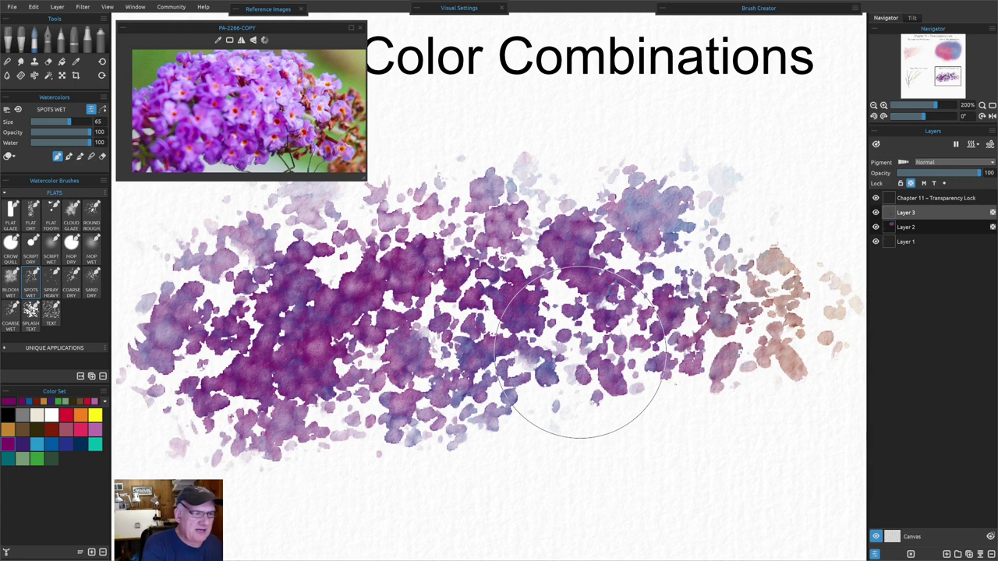
- Unlock Layer 3's transparency and select every empty area around and between the splats using the Magic Wand at tolerance 10 with Contiguous off
click(49, 75)
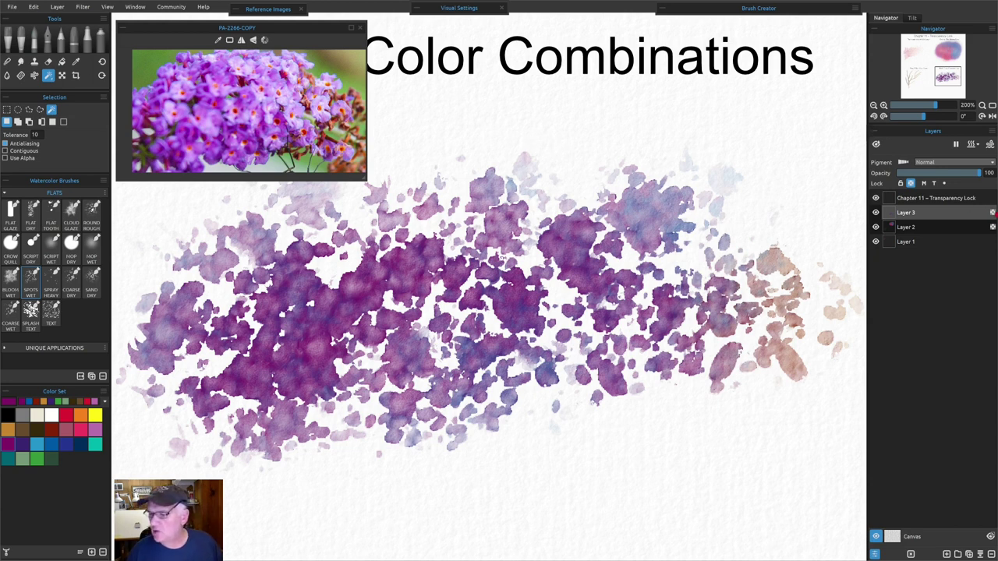
click(993, 213)
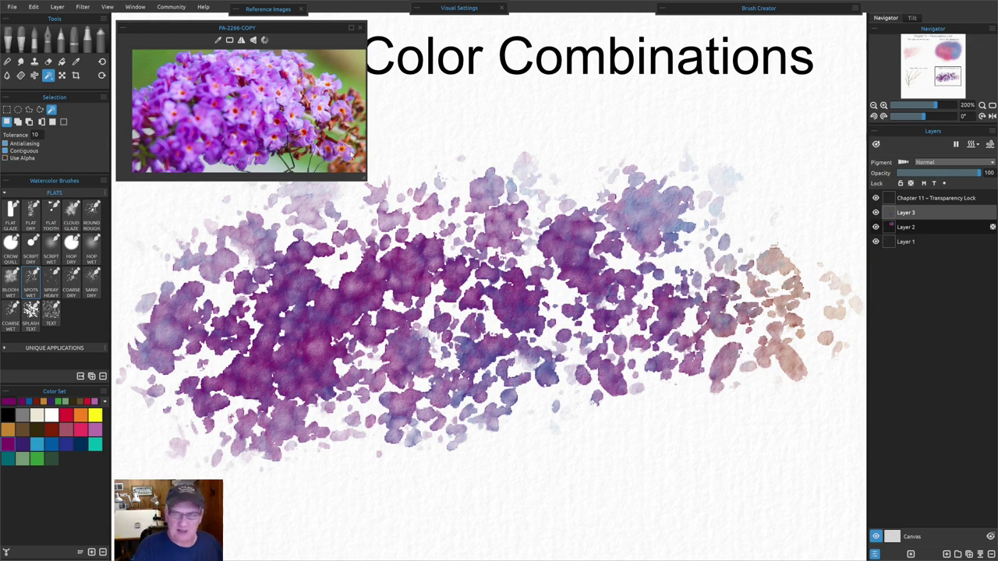
click(505, 125)
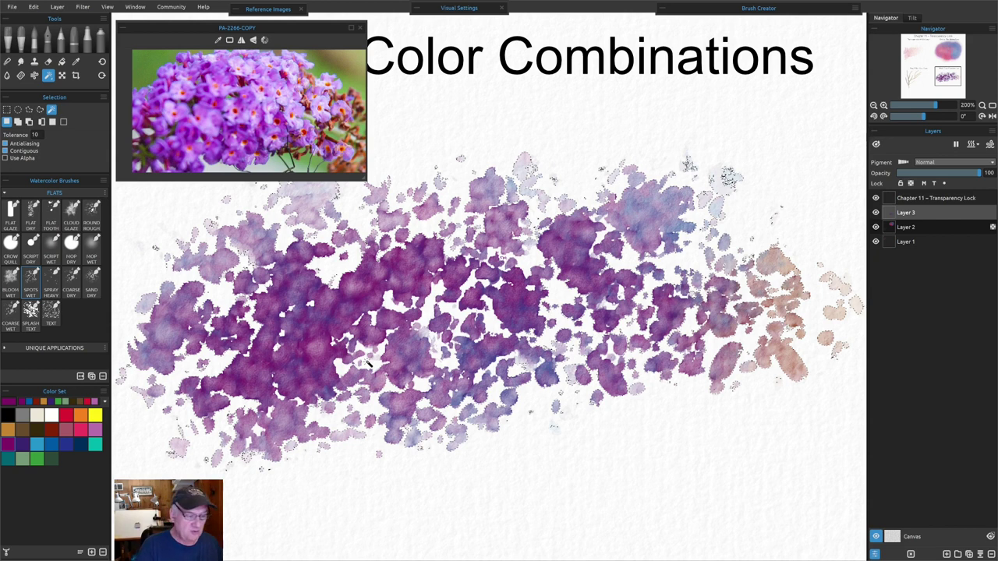
key(ctrl+d)
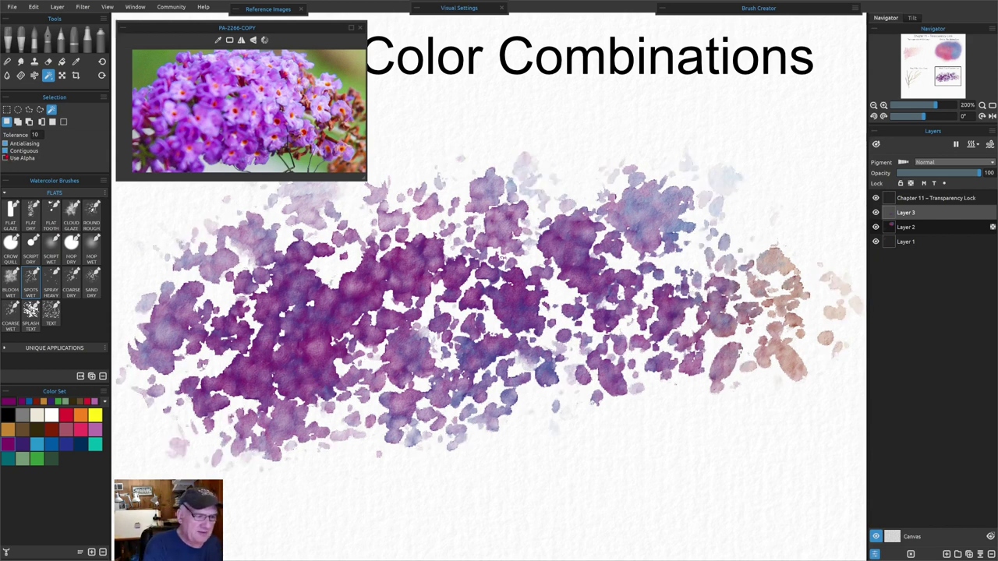
click(528, 109)
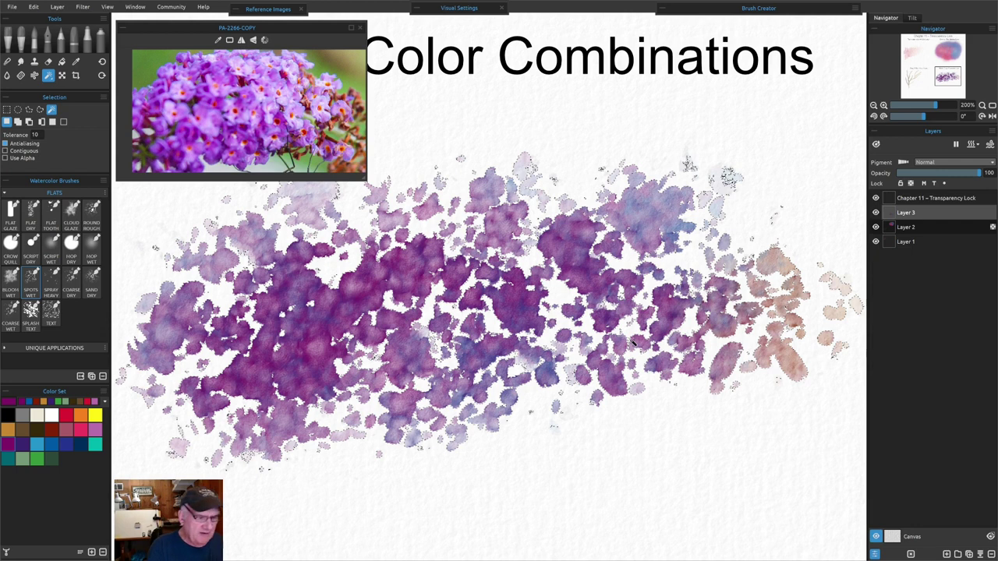
- Paint a green main stem through the gaps along the length of the splat cluster with the SCRIPT DRY brush at size 26
click(31, 249)
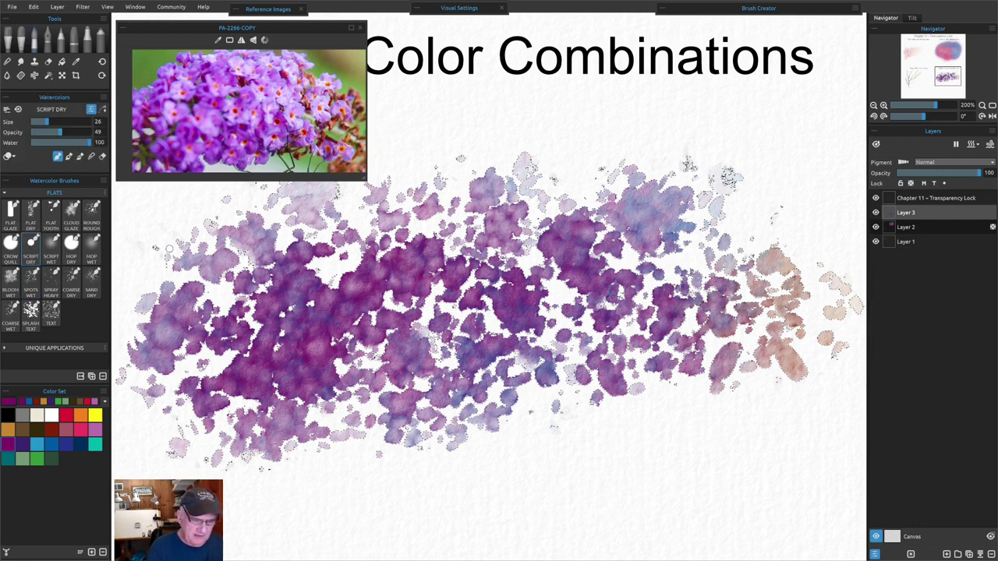
click(37, 459)
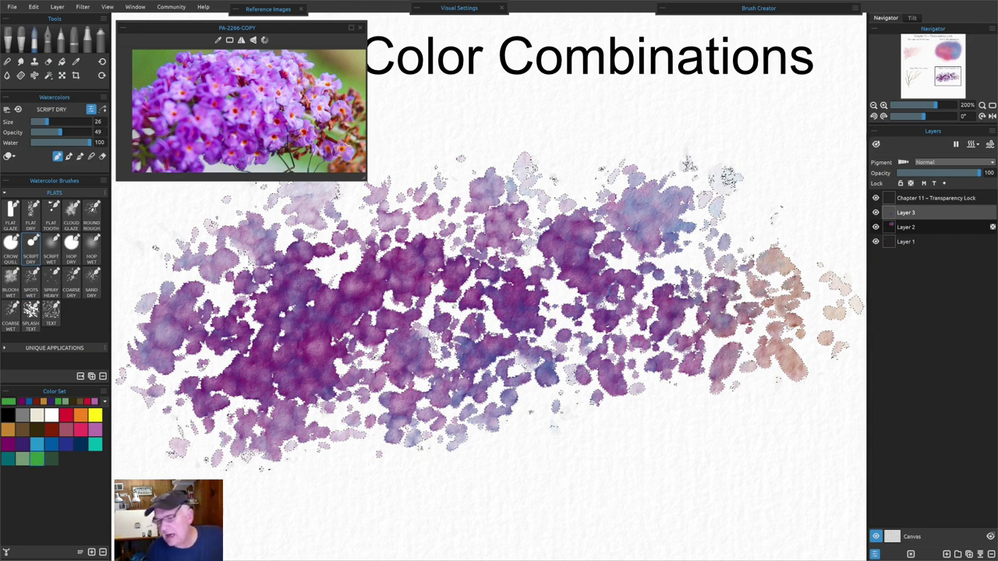
drag(753, 298, 506, 265)
drag(258, 333, 165, 381)
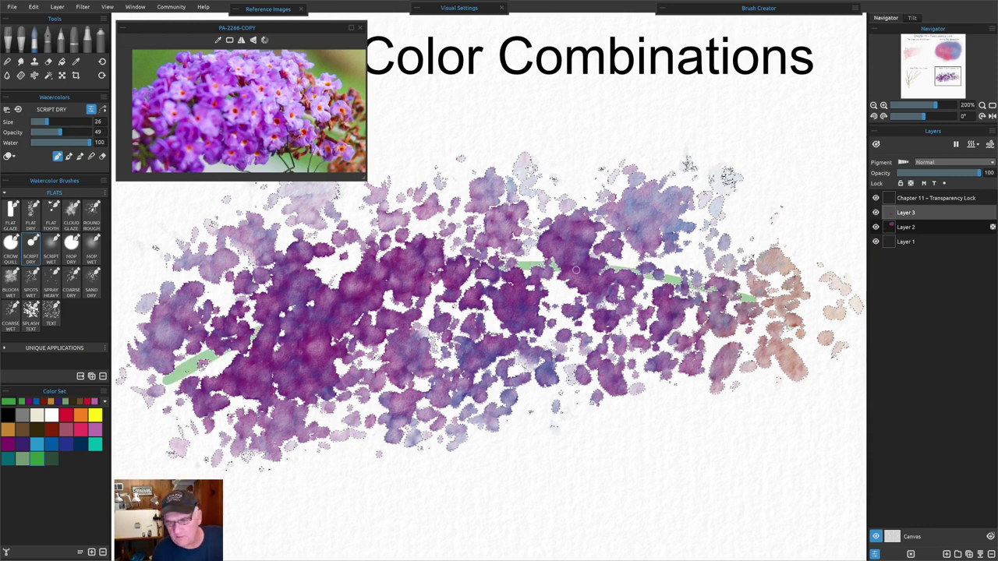
drag(747, 301, 858, 347)
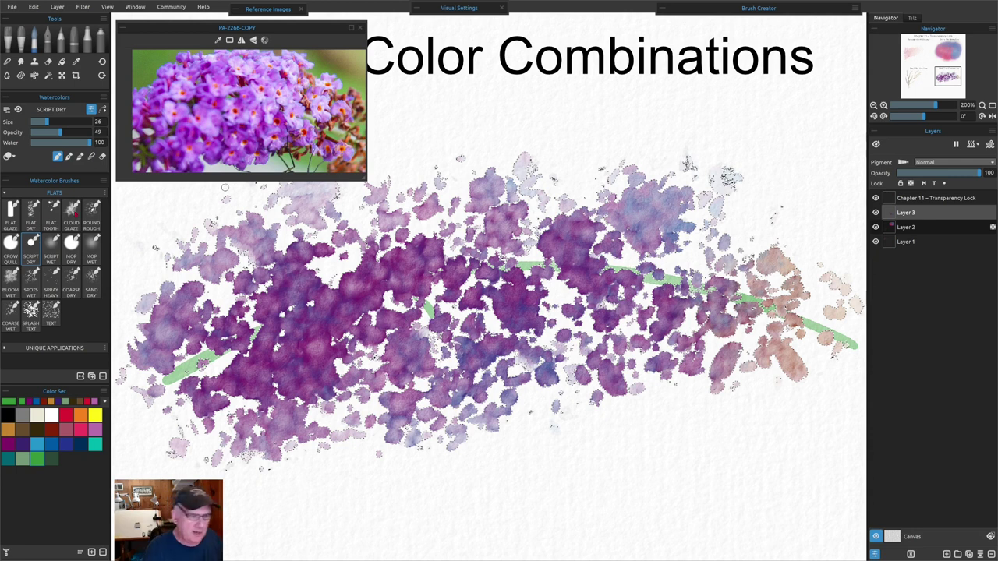
- Reduce the SCRIPT DRY brush to size 16 and paint thin green side stems among the central and right-hand splats
key(bracketleft)
key(bracketleft)
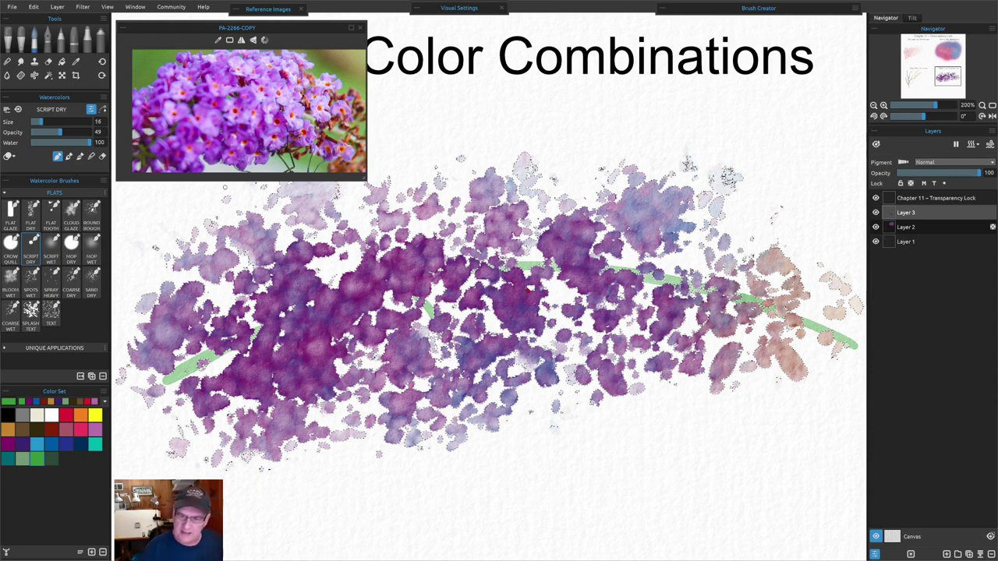
drag(543, 282, 562, 304)
mouse_move(620, 267)
mouse_down()
mouse_move(670, 273)
mouse_move(751, 243)
mouse_up()
mouse_move(768, 286)
mouse_down()
mouse_move(808, 271)
mouse_move(843, 292)
mouse_up()
drag(737, 323, 758, 353)
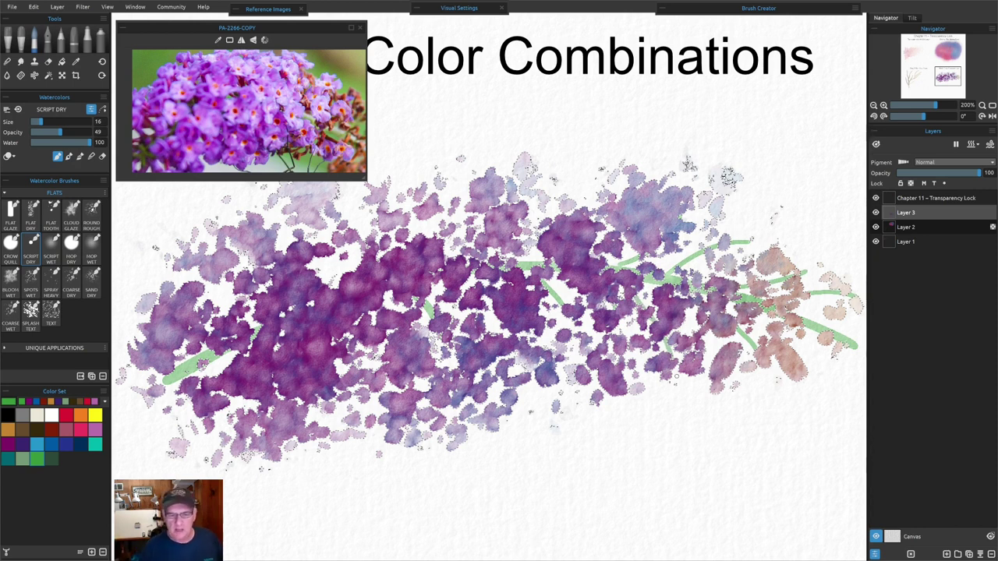
- Add thin green side stems rising between the left-hand and upper splats
drag(321, 270, 362, 205)
drag(251, 273, 287, 235)
drag(211, 301, 245, 252)
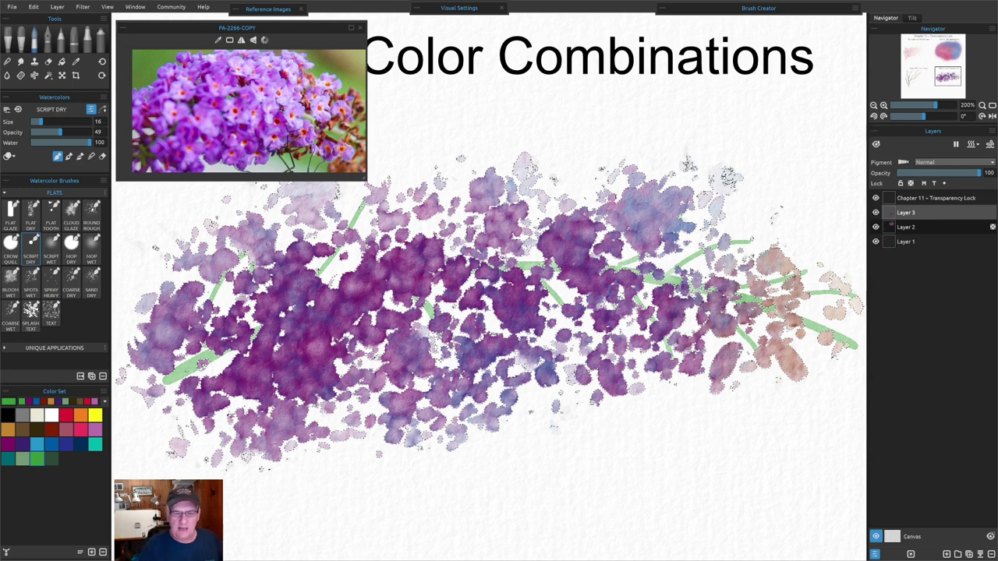
drag(515, 202, 570, 184)
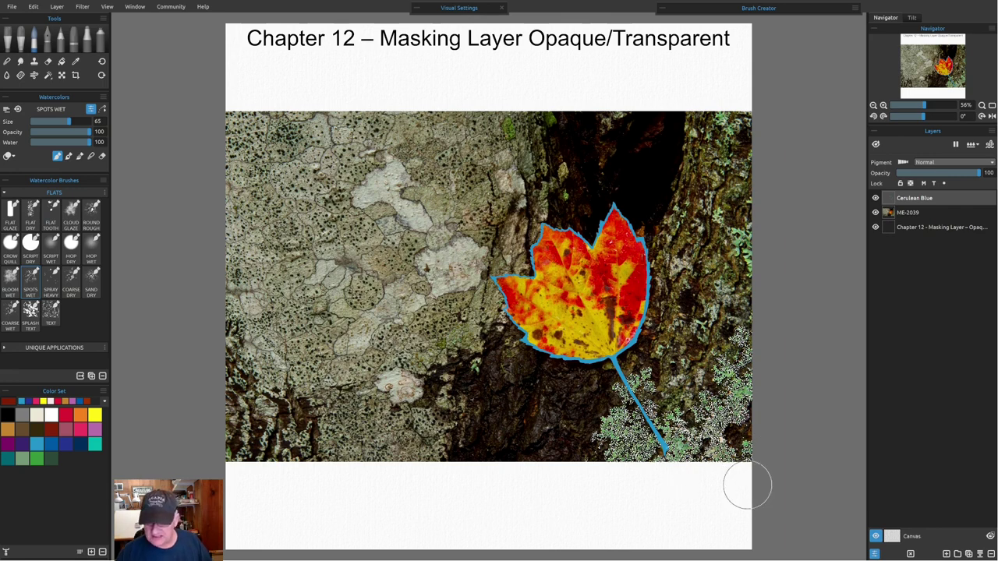
- Create a new layer above Cerulean Blue in the Chapter 12 painting and name it Red
scroll(746, 478, up, 2)
scroll(746, 485, up, 5)
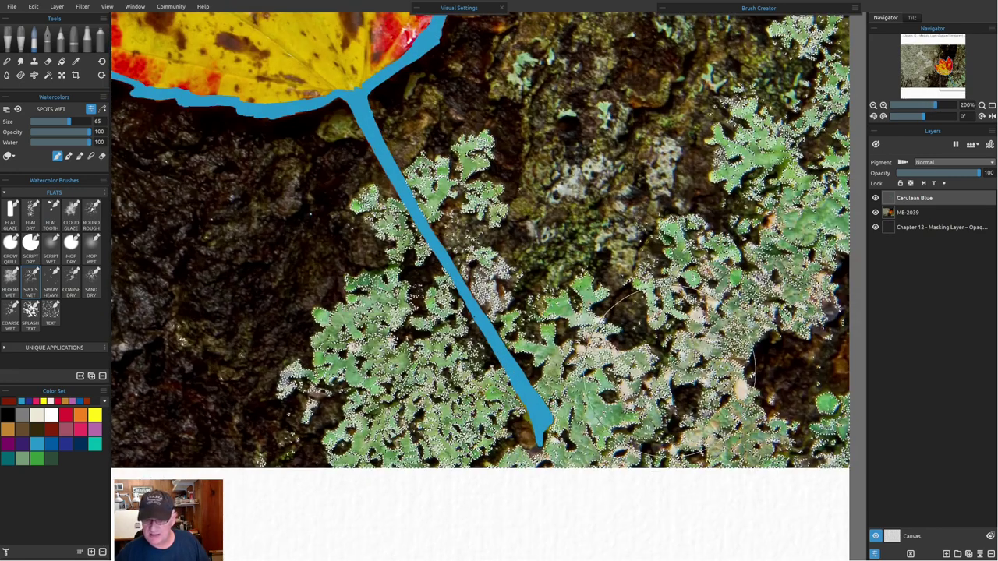
drag(632, 394, 537, 419)
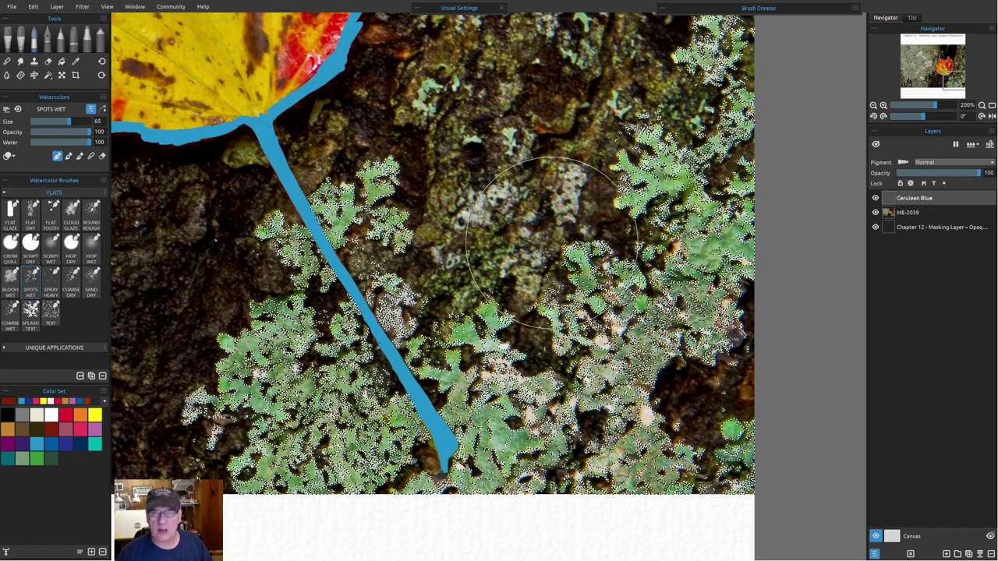
scroll(553, 242, down, 3)
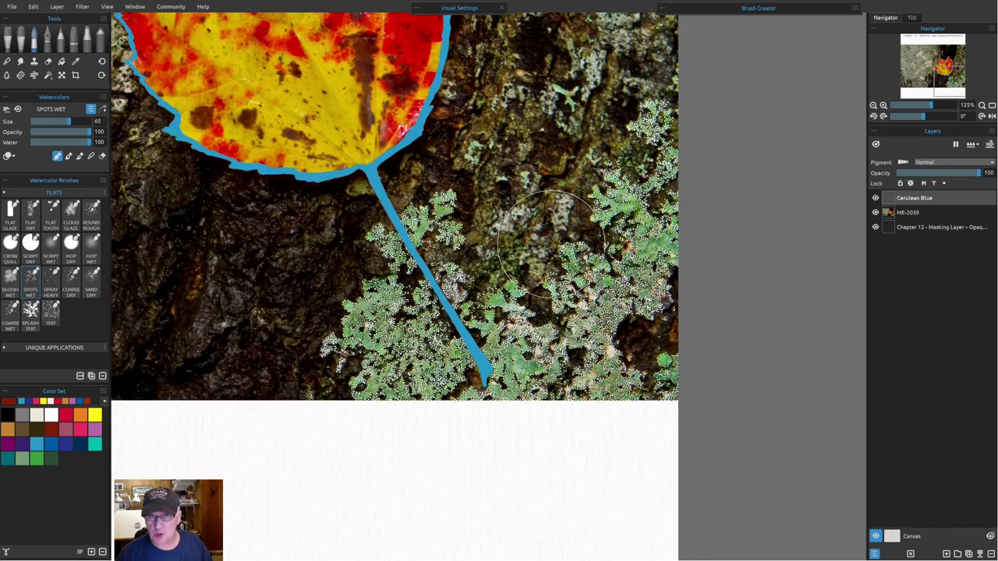
scroll(553, 242, down, 1)
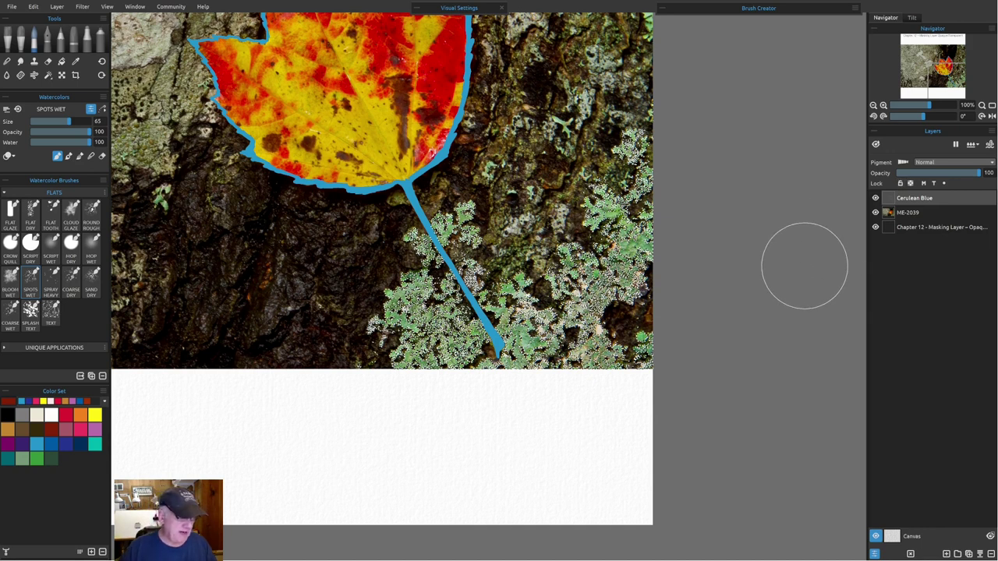
key(ctrl+shift+n)
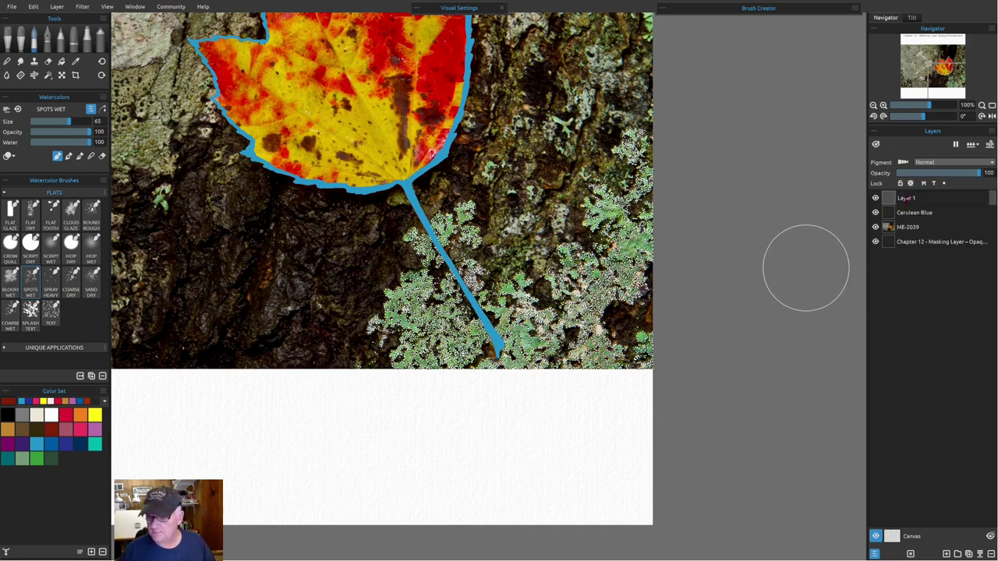
key(ctrl+a)
text(Red)
key(Return)
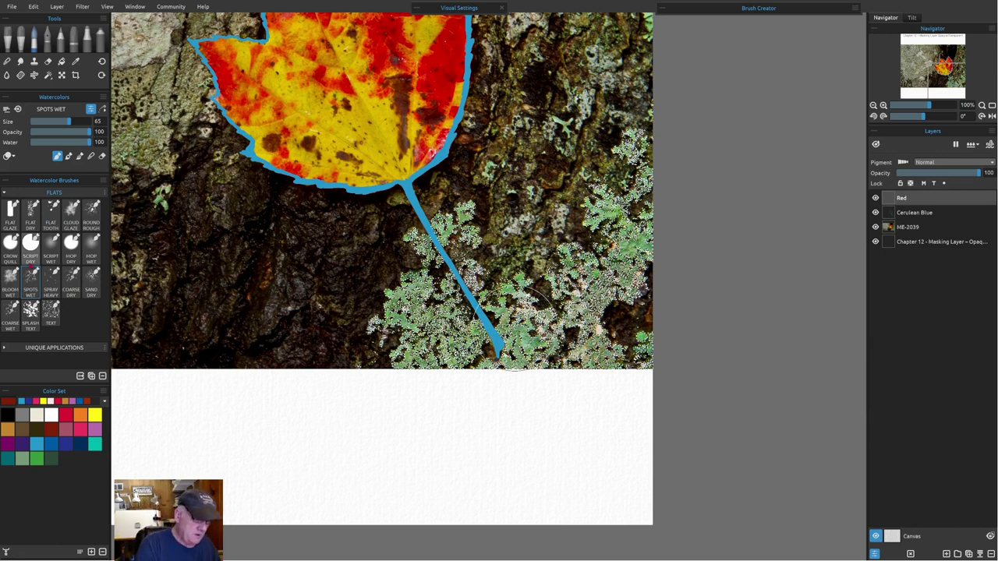
- Paint the selected lichen around the leaf stem red using the SCRIPT DRY brush at size 100, opacity 100 and water 1
click(31, 248)
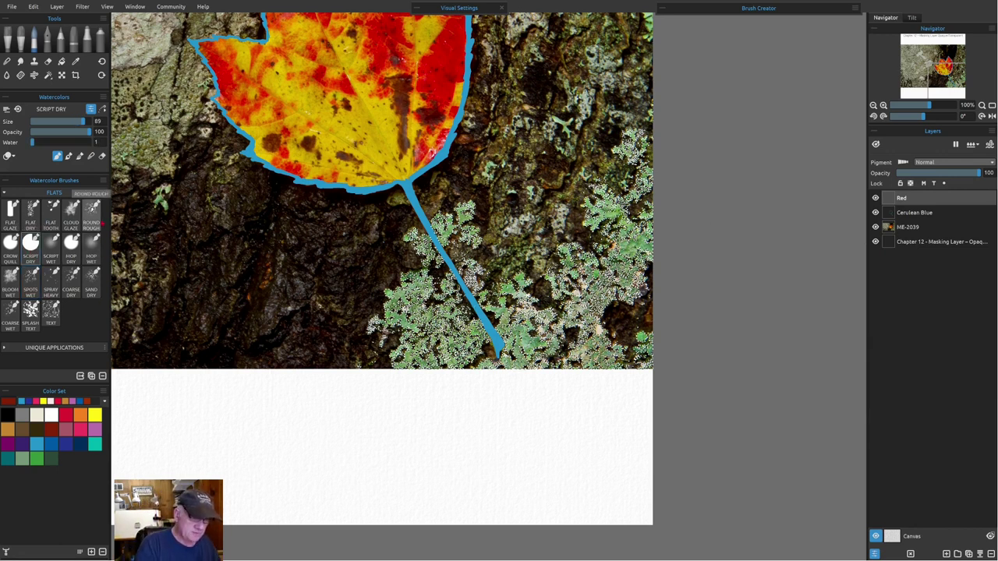
drag(82, 121, 97, 121)
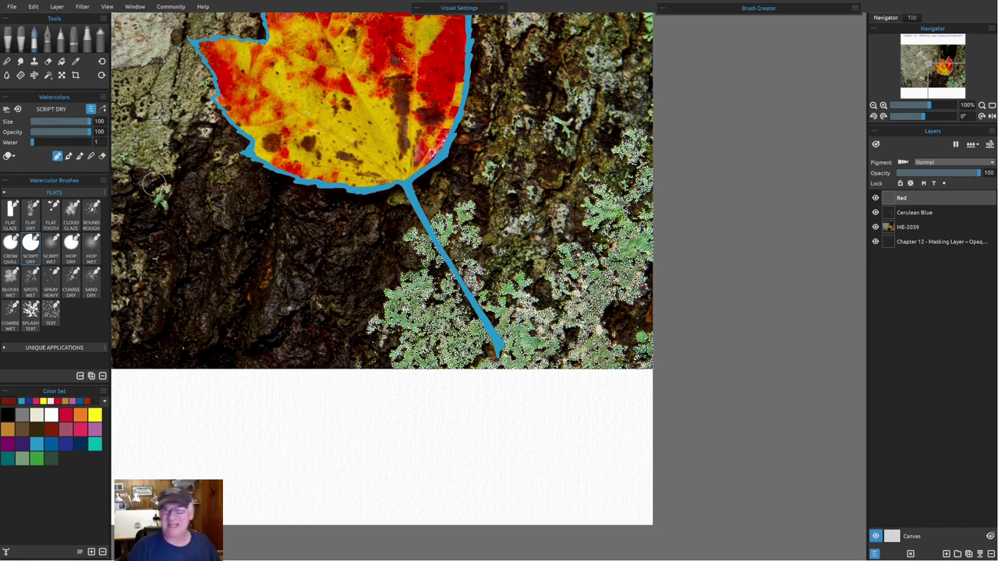
click(66, 417)
mouse_move(418, 226)
mouse_down()
mouse_move(436, 258)
mouse_move(468, 234)
mouse_up()
mouse_move(360, 370)
mouse_down()
mouse_move(515, 379)
mouse_move(530, 363)
mouse_move(562, 234)
mouse_move(633, 160)
mouse_move(612, 257)
mouse_move(662, 236)
mouse_move(583, 335)
mouse_move(580, 358)
mouse_move(608, 347)
mouse_move(617, 388)
mouse_move(631, 296)
mouse_move(601, 162)
mouse_move(601, 312)
mouse_move(431, 268)
mouse_up()
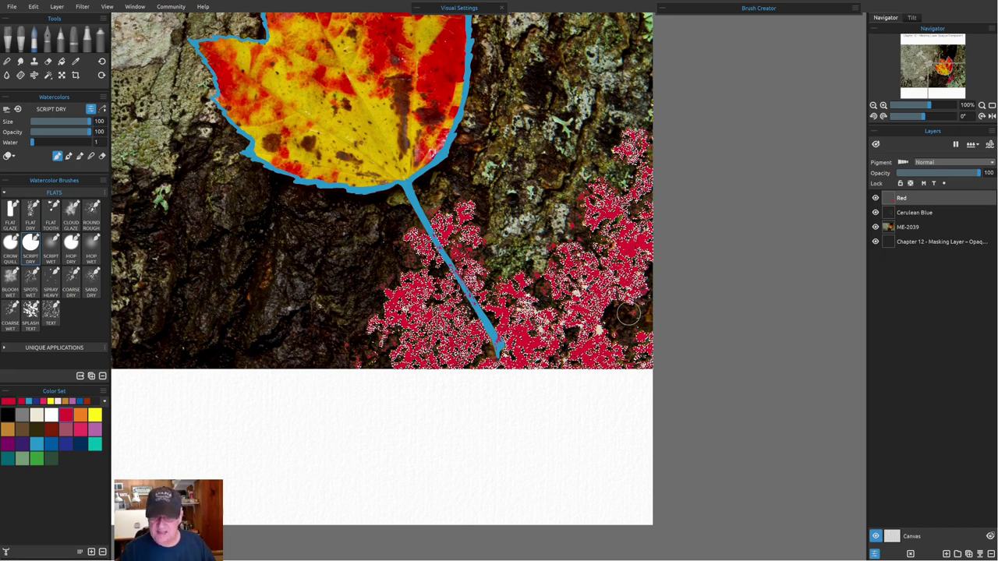
key(f)
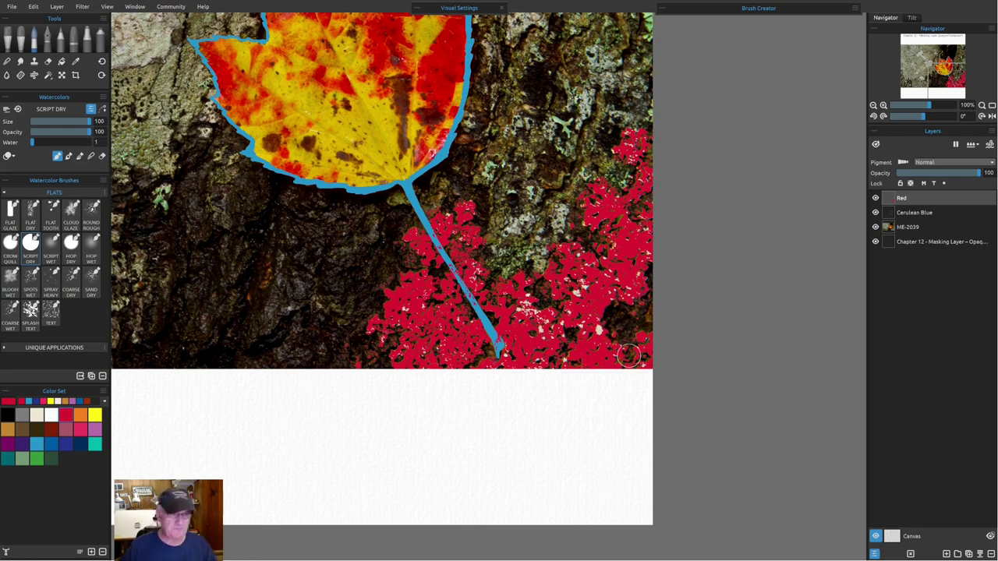
- Make the Cerulean Blue layer active and prepare the Fill tool with tolerance 255 and the Cerulean Blue color
key(ctrl+0)
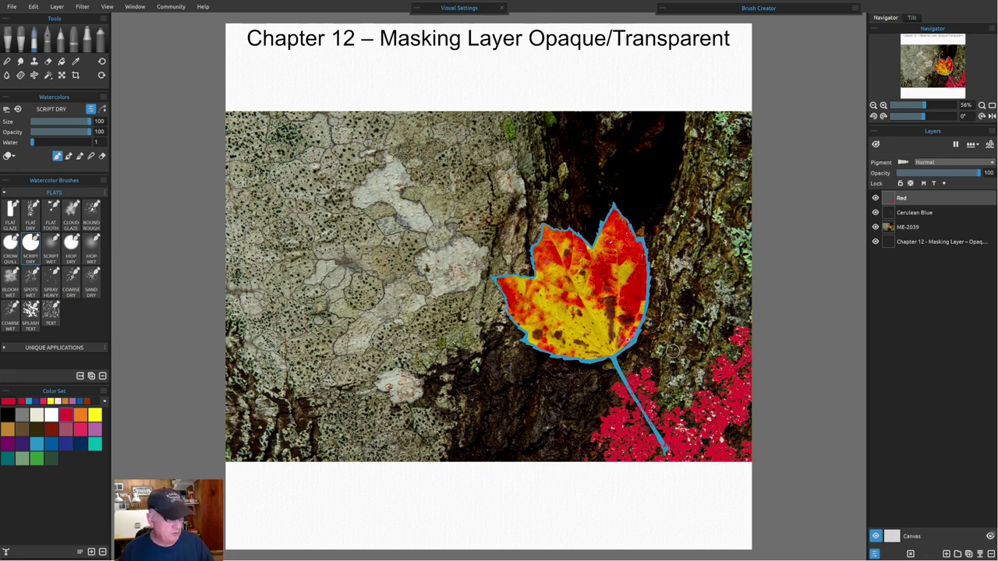
scroll(675, 346, down, 1)
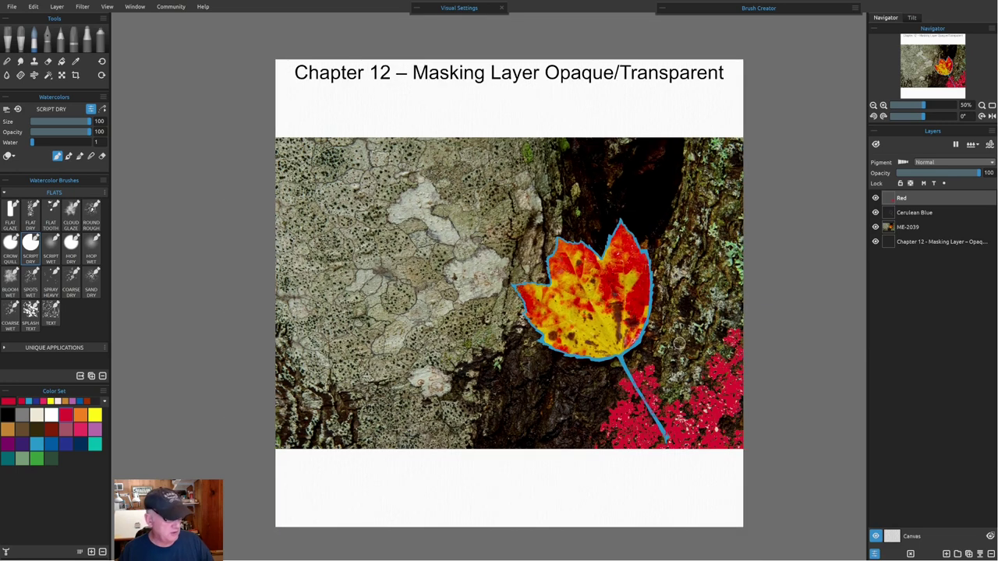
scroll(677, 343, up, 5)
scroll(662, 306, up, 4)
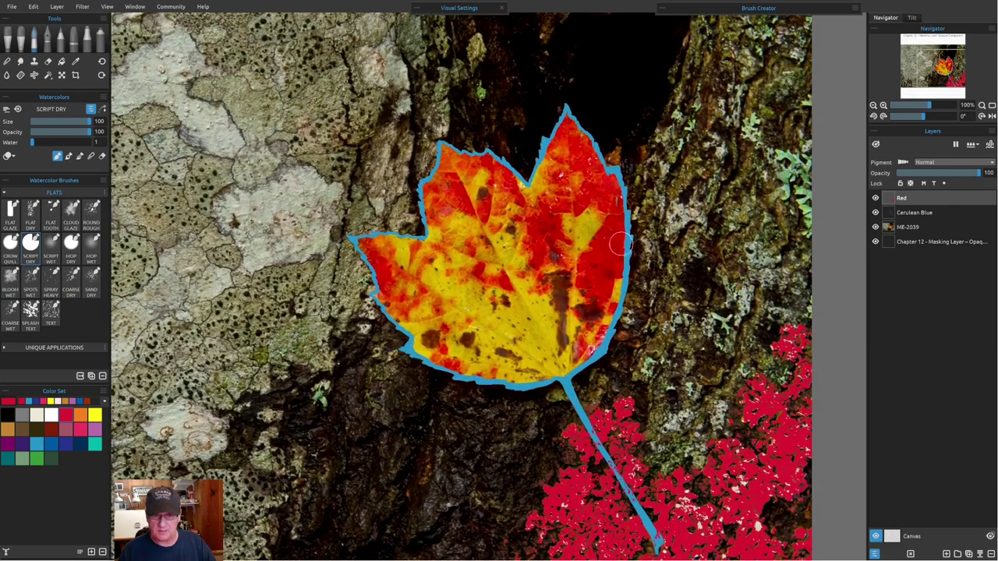
scroll(616, 240, up, 2)
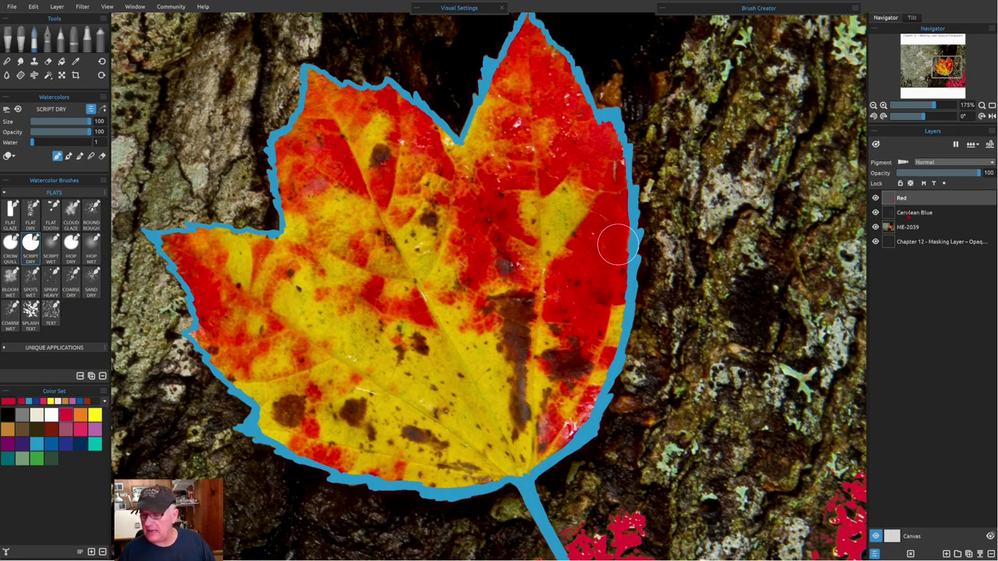
click(911, 215)
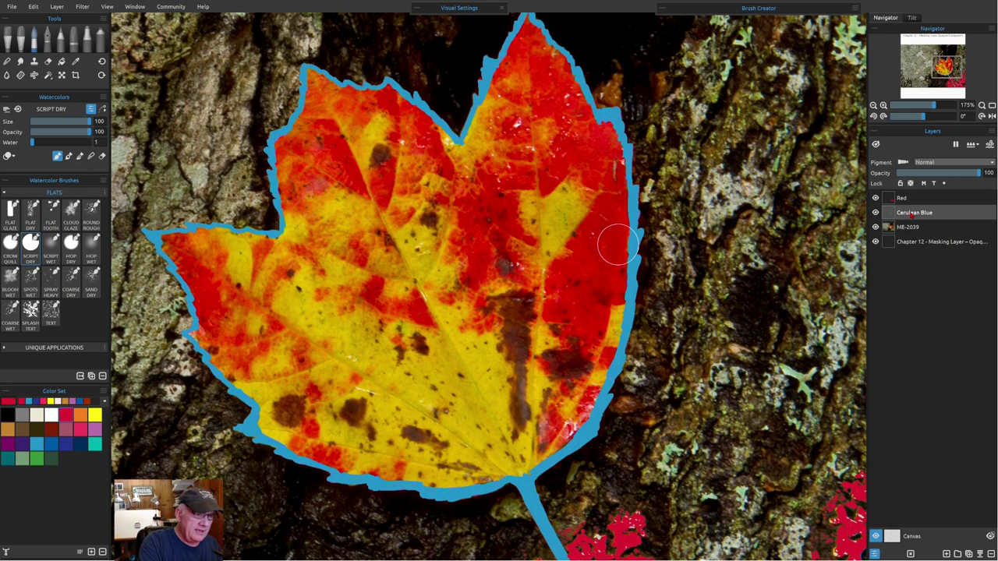
click(61, 60)
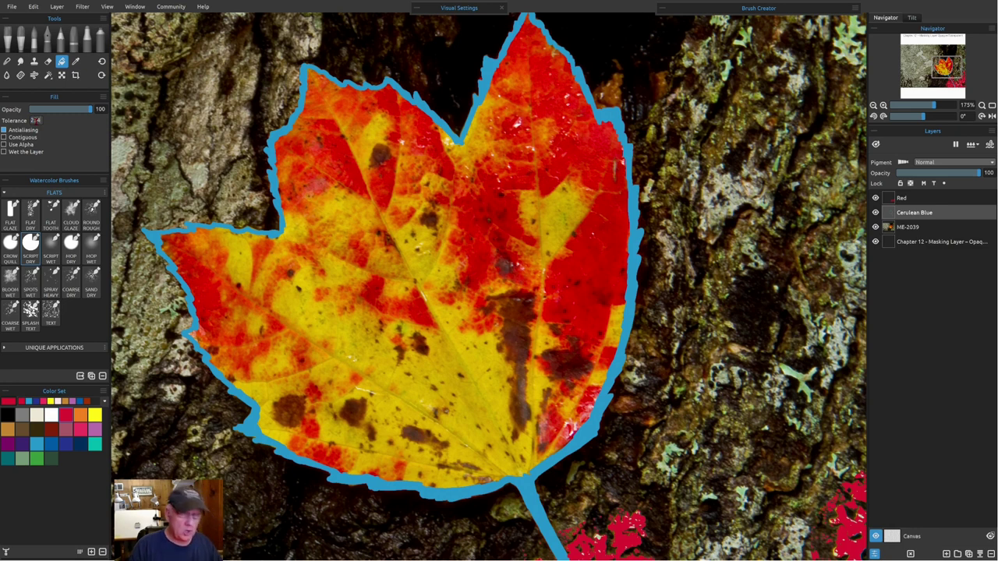
double_click(35, 120)
text(254)
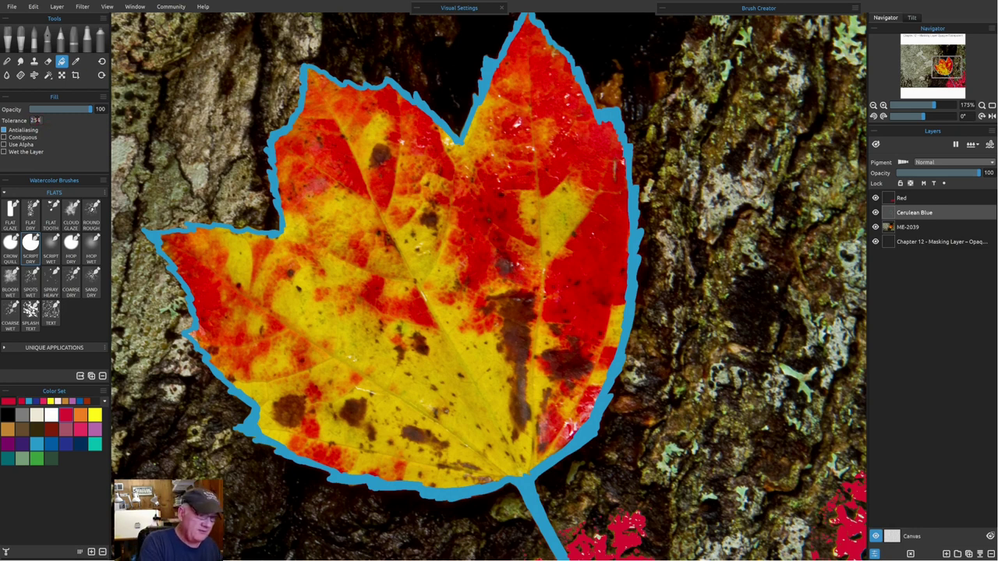
key(Return)
text(255)
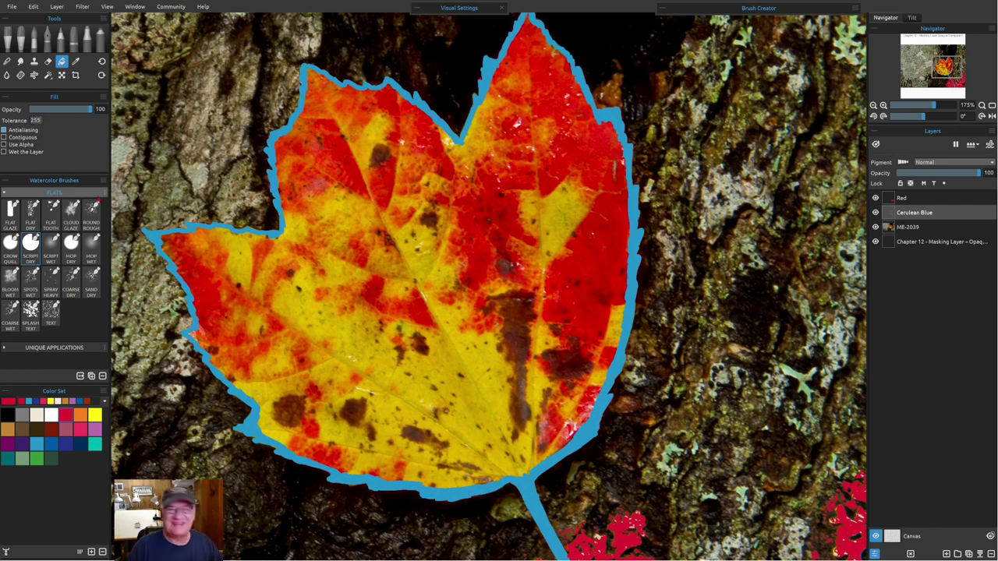
click(36, 444)
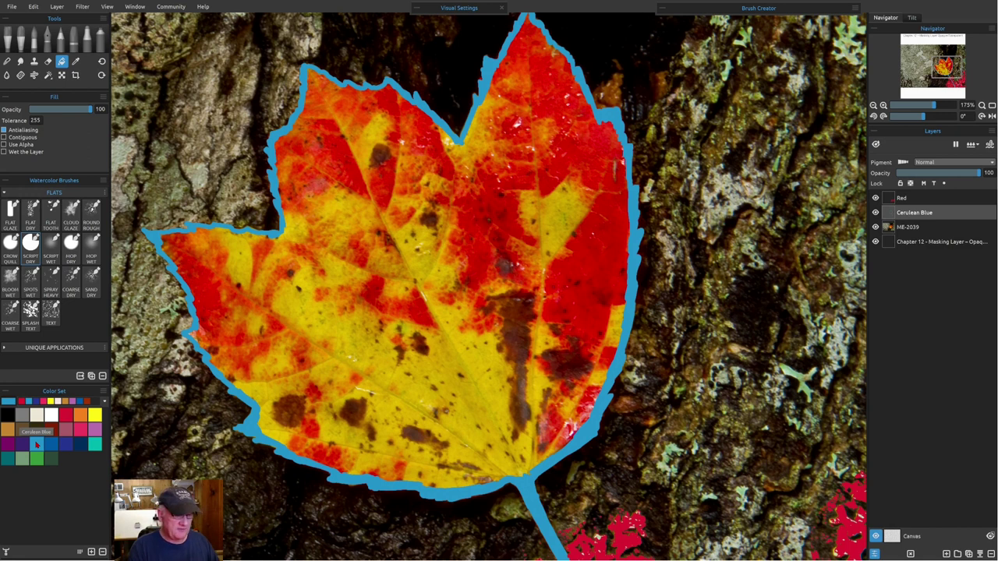
- Try filling inside the leaf outline at tolerance 255 with Contiguous off, and undo the fill
click(442, 283)
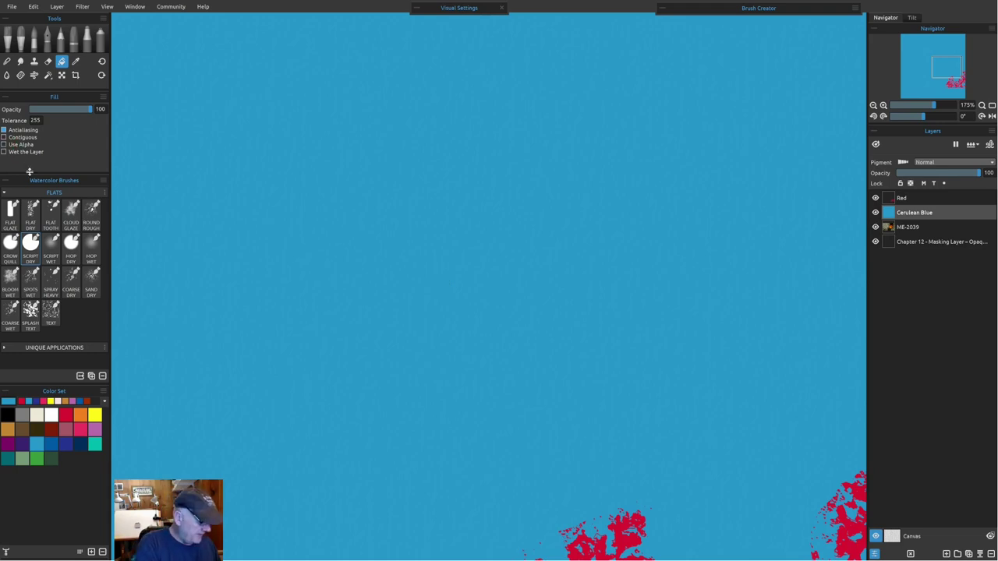
key(ctrl+z)
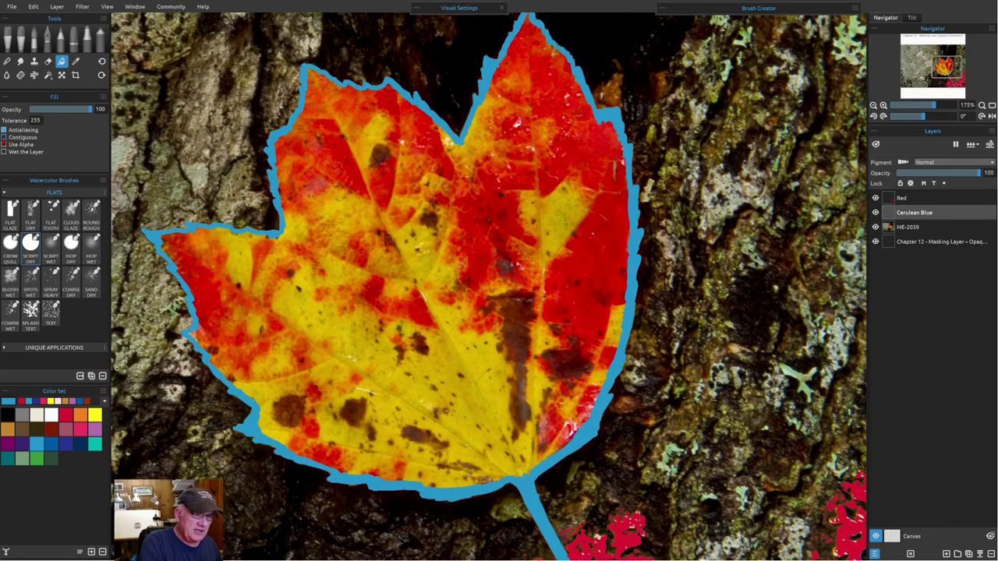
- Try filling inside the leaf outline at tolerance 254 with Contiguous on, and undo the fill
double_click(35, 120)
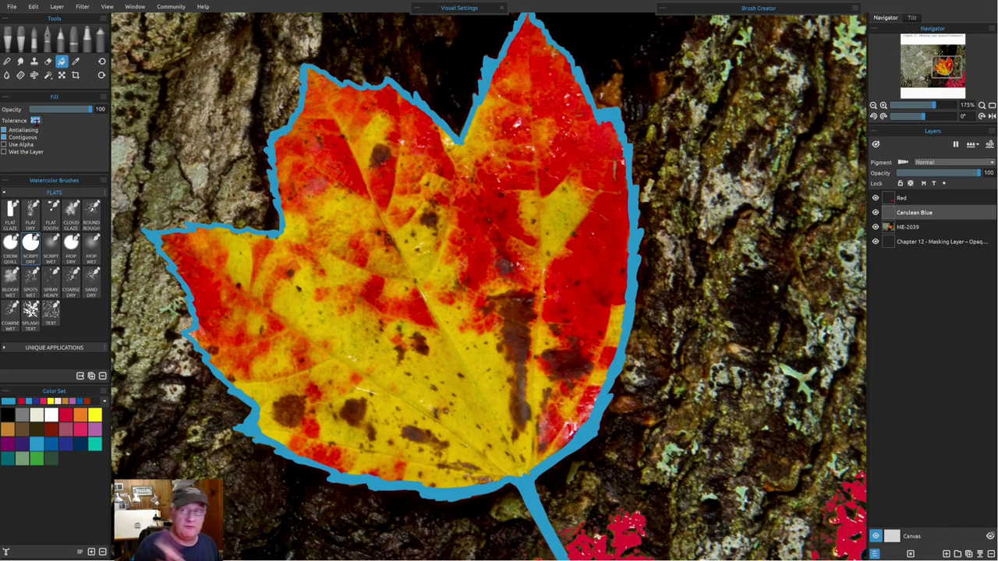
text(2)
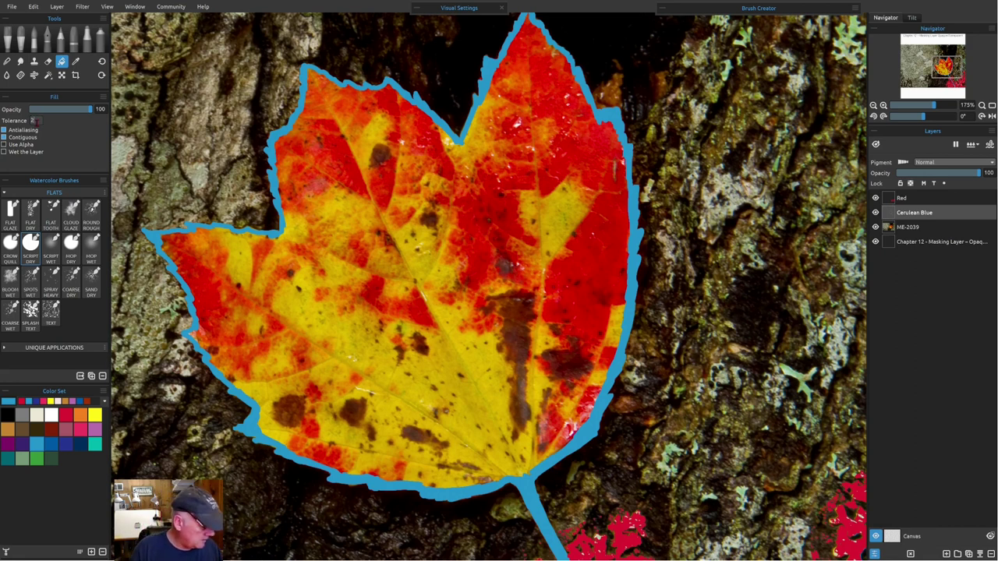
text(54)
key(Return)
click(435, 248)
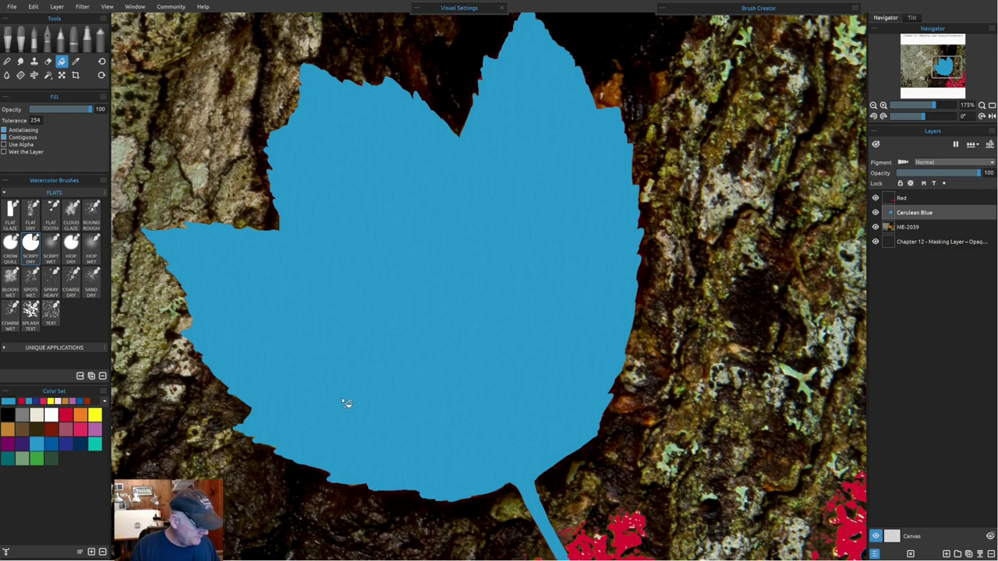
key(ctrl+z)
- Try filling inside the leaf outline at tolerance 20 and examine where the fill meets the painted outline
double_click(36, 120)
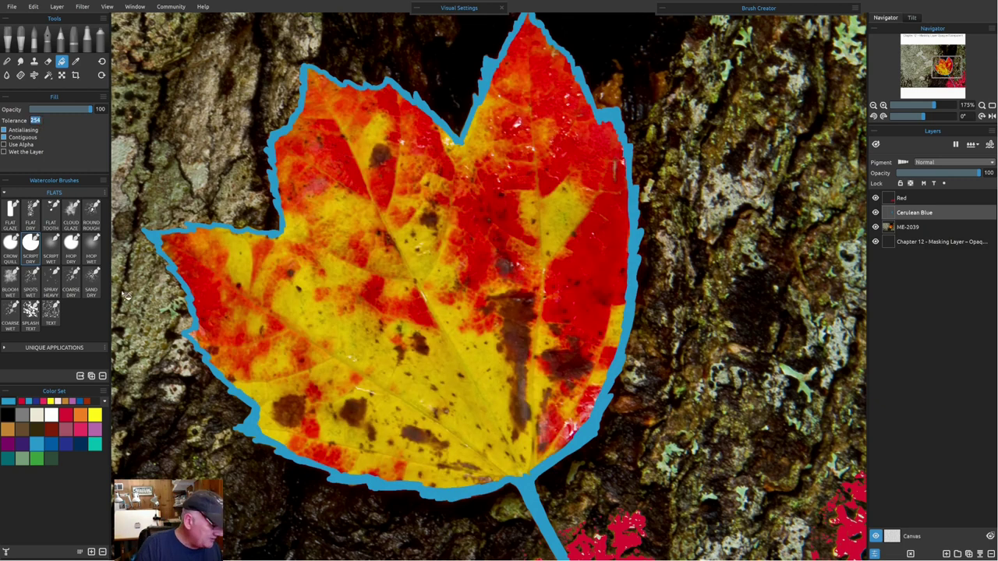
text(20)
key(Return)
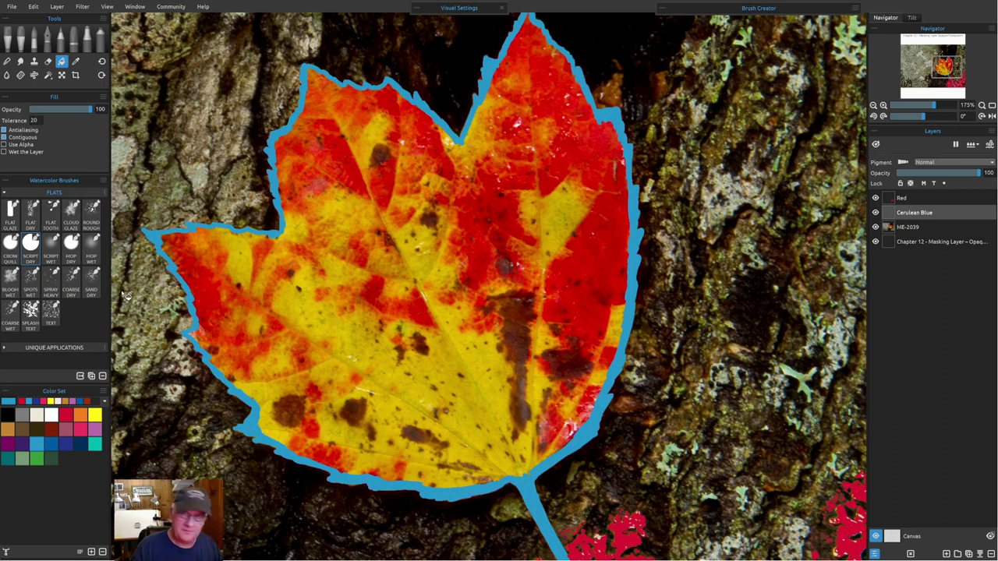
click(328, 262)
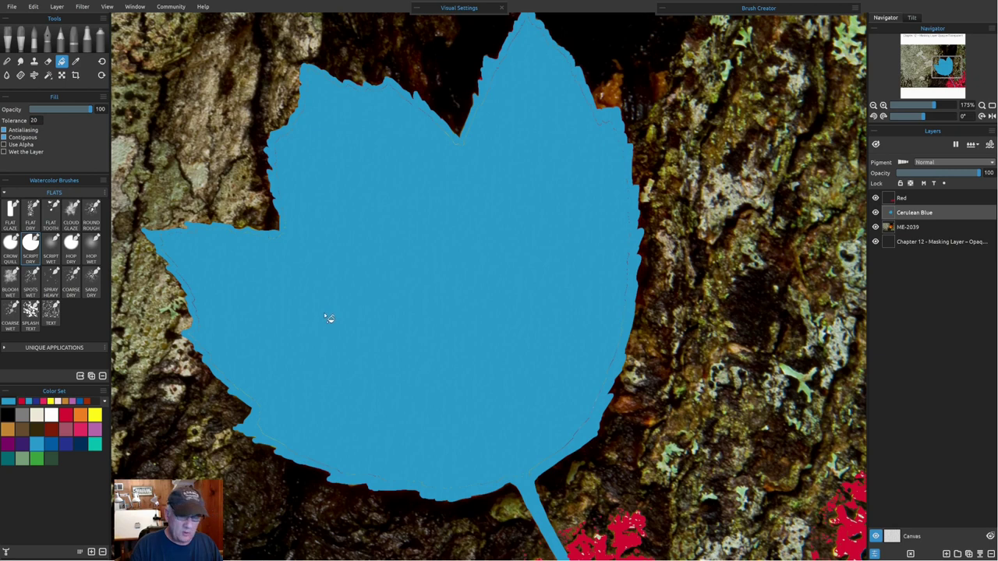
scroll(324, 312, up, 1)
scroll(263, 160, up, 6)
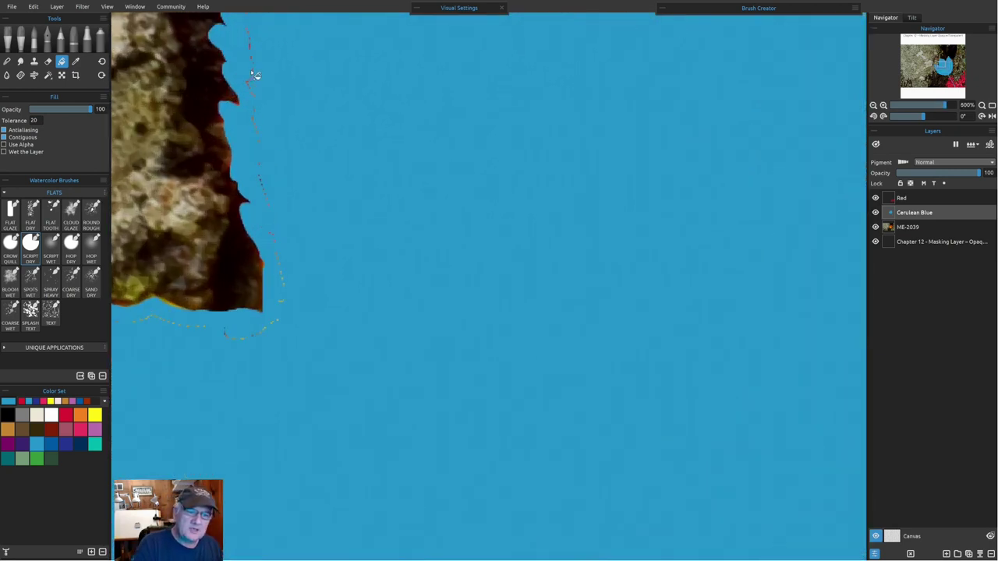
scroll(263, 158, up, 1)
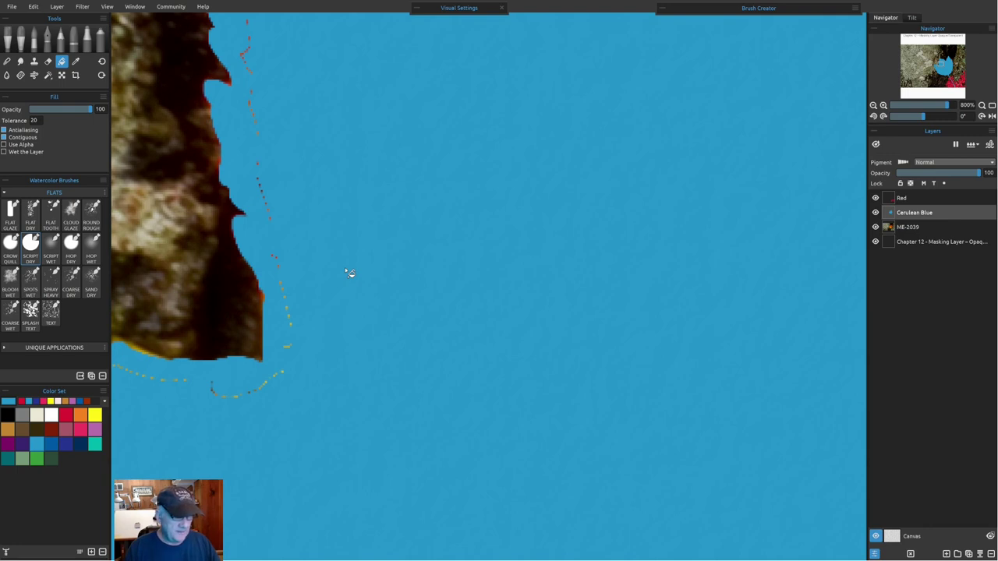
scroll(347, 271, up, 1)
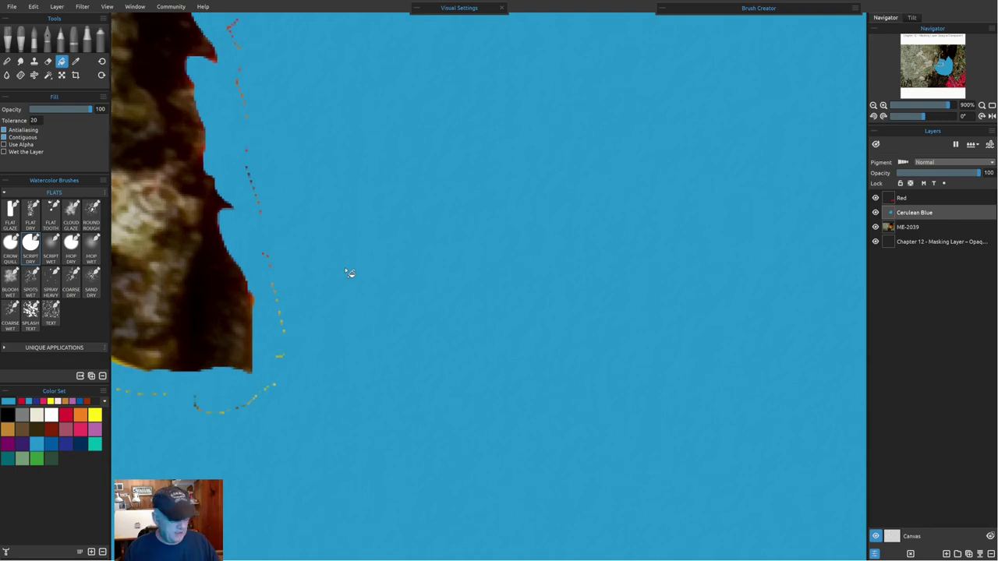
key(ctrl+0)
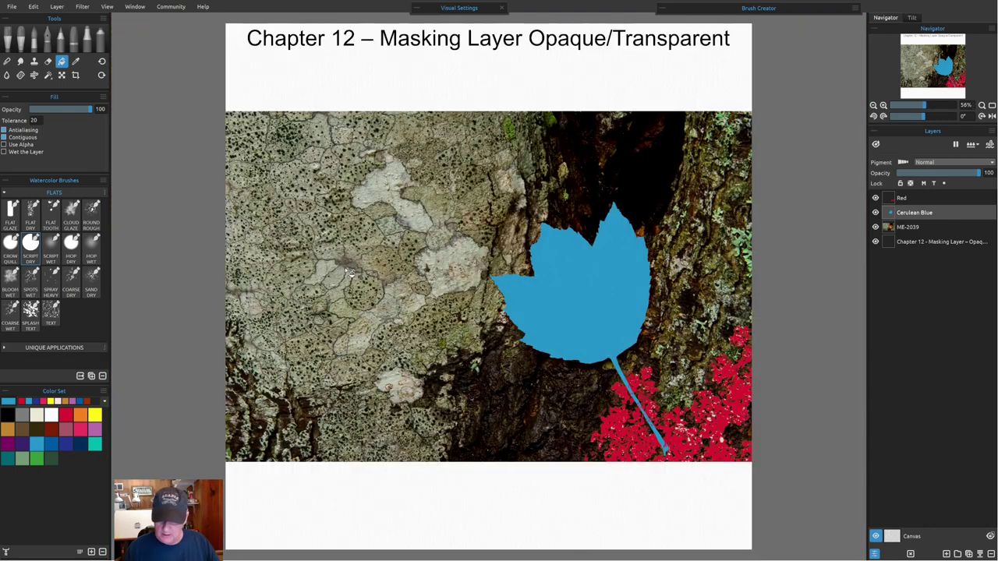
- Undo the tolerance 20 fill and fill inside the leaf outline with Cerulean Blue at tolerance 254
click(542, 305)
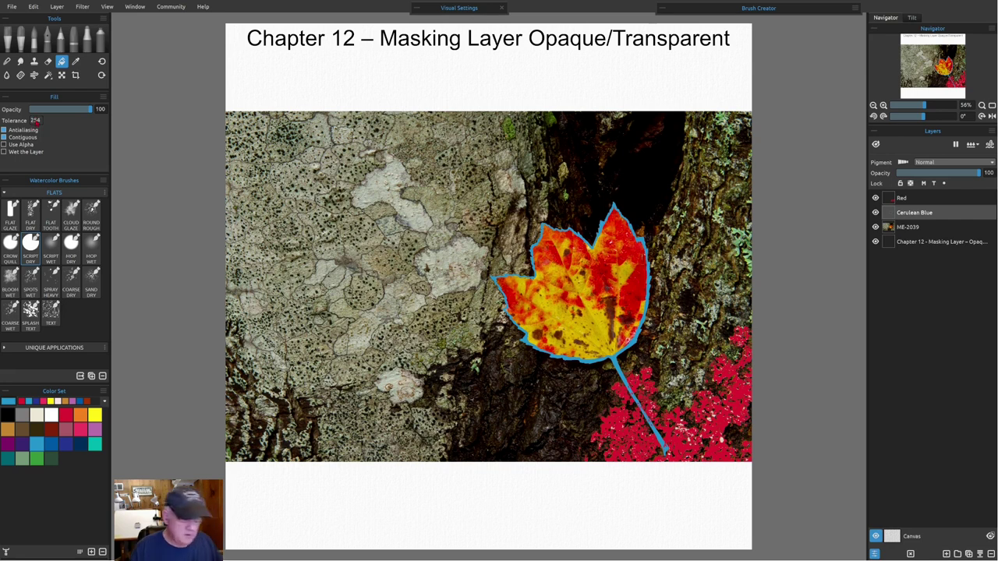
click(578, 297)
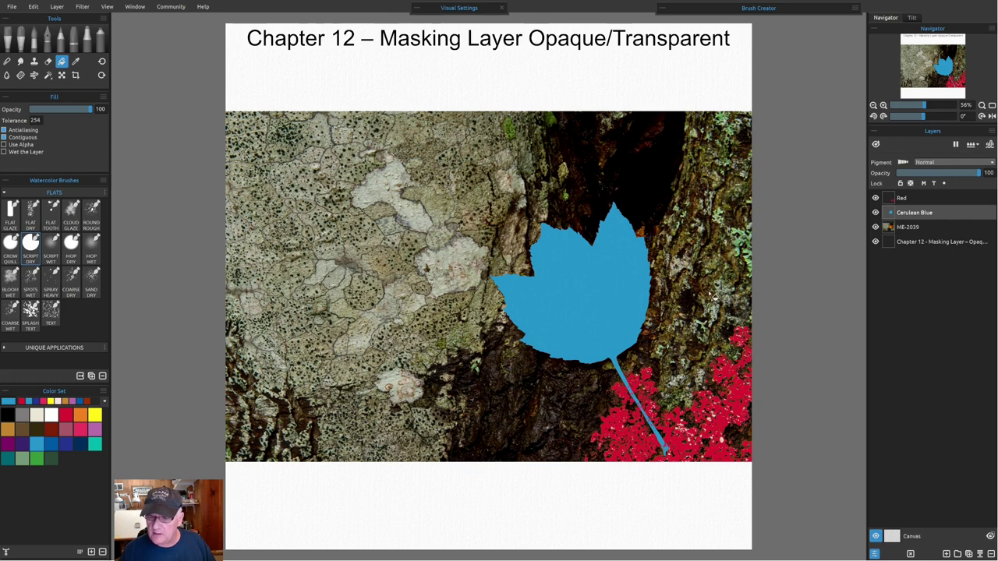
- Sample the red from the painted lichen beside the leaf stem with the Pick Color tool
key(i)
click(674, 427)
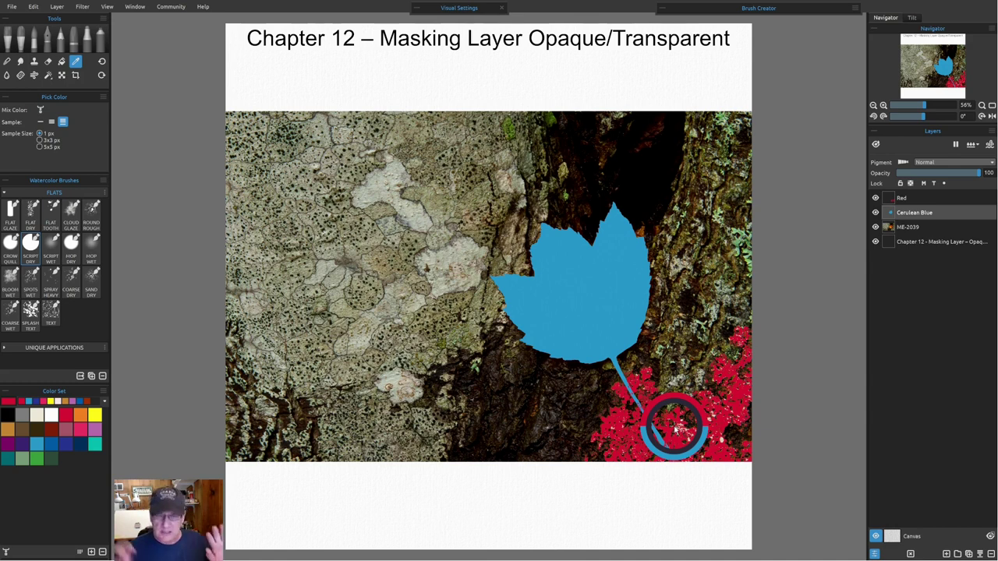
- Set the Cerulean Blue leaf layer to Mask Opaque
key(s)
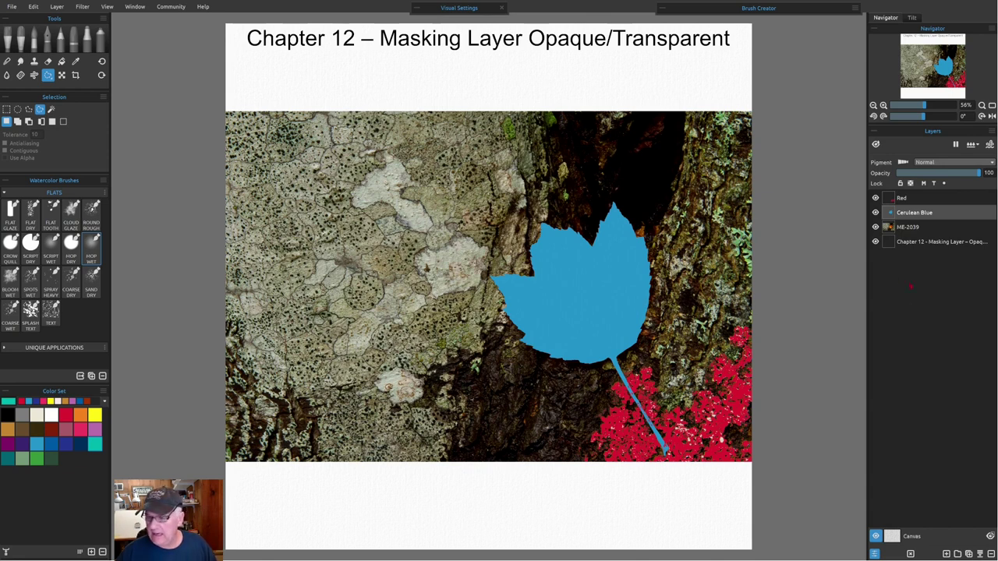
click(875, 213)
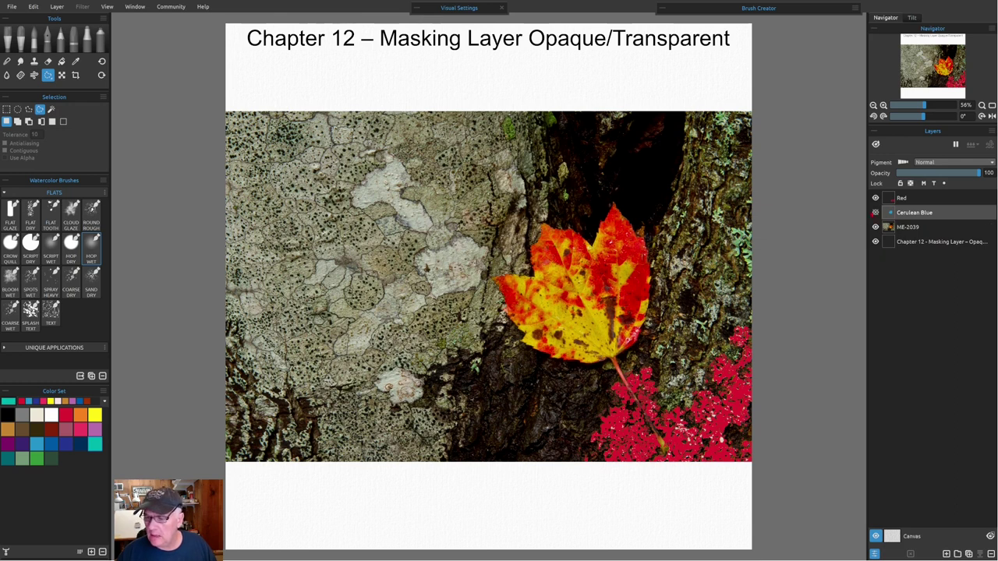
click(875, 213)
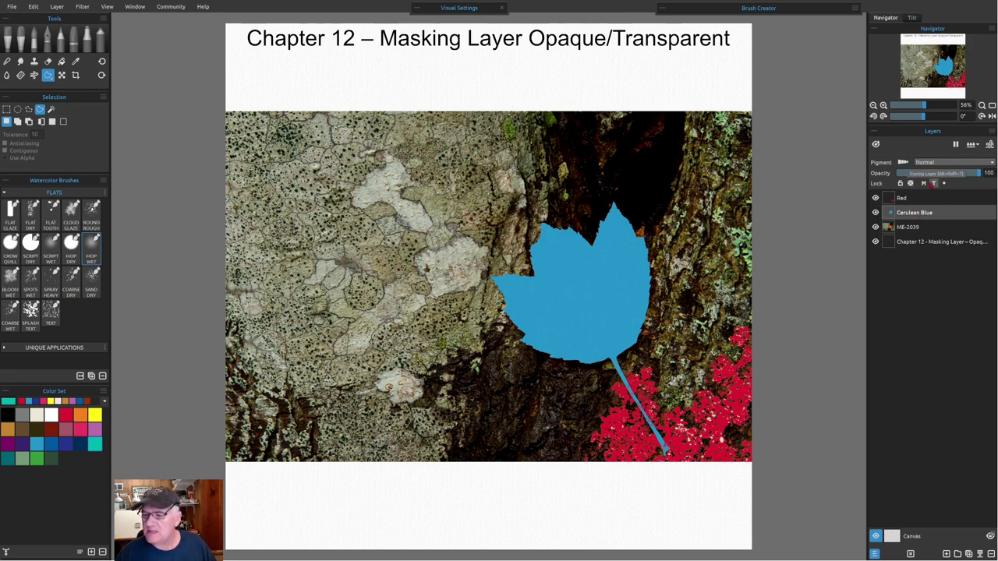
click(924, 183)
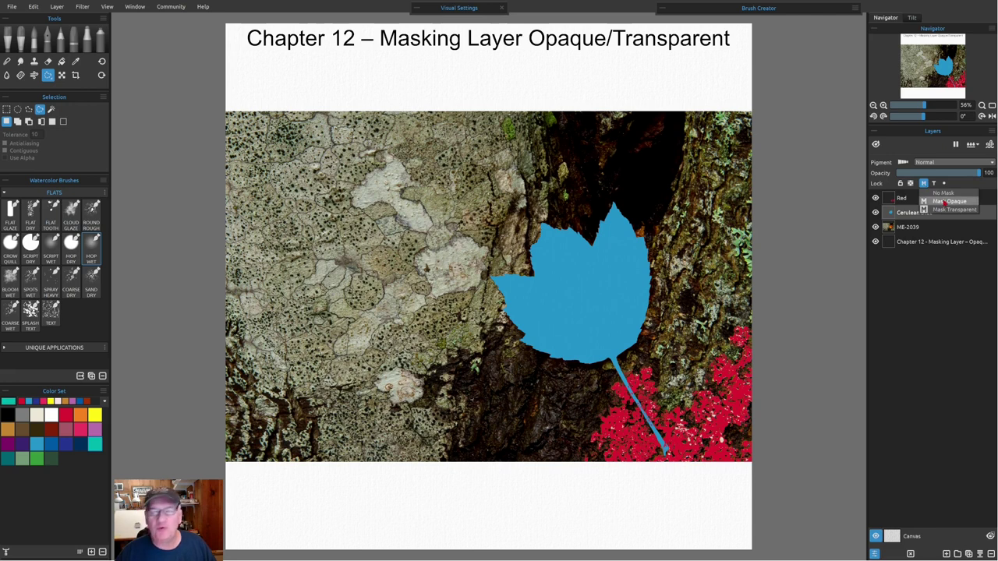
click(944, 202)
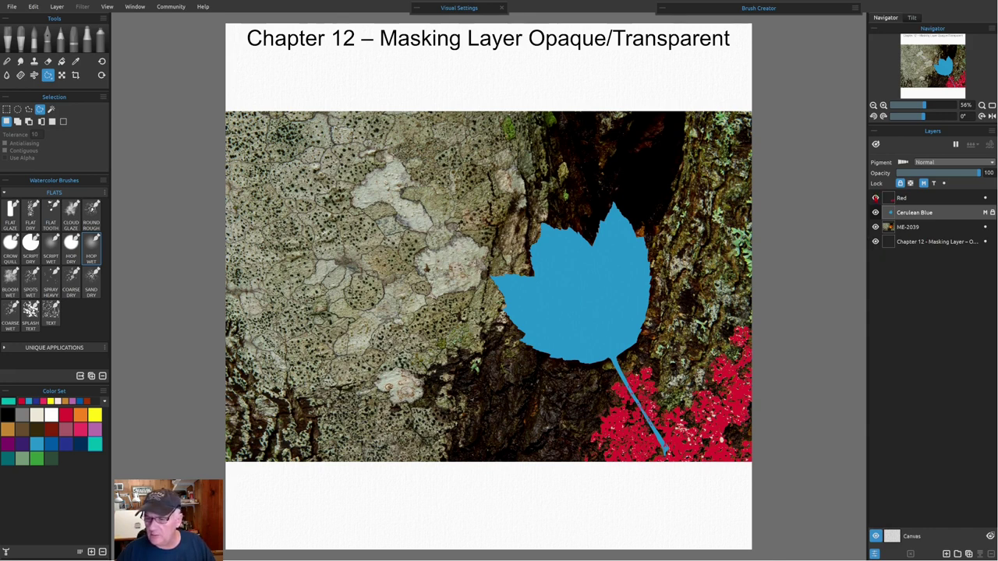
- Hide the Red layer and add a new layer above Cerulean Blue, keeping its default name
click(875, 198)
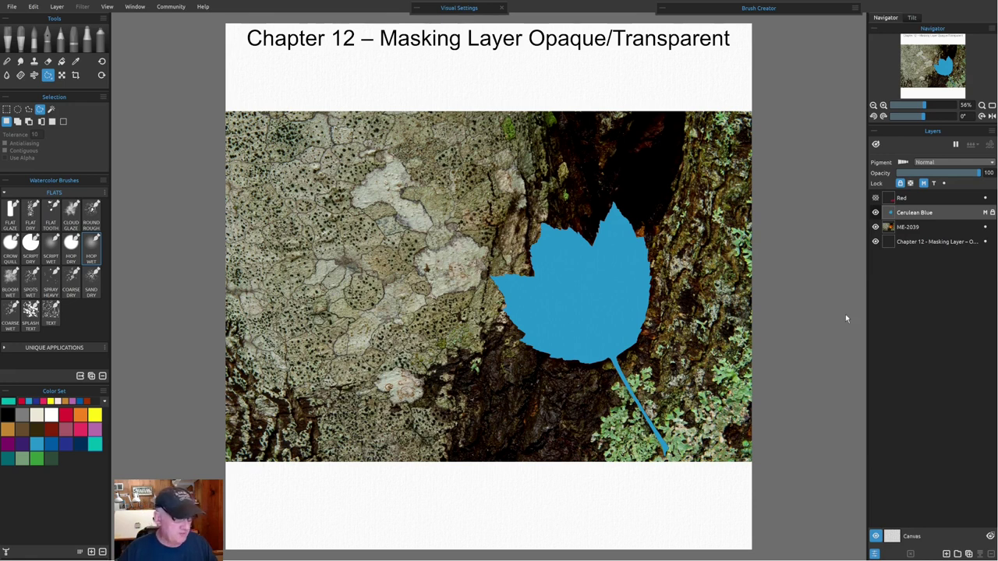
key(ctrl+shift+n)
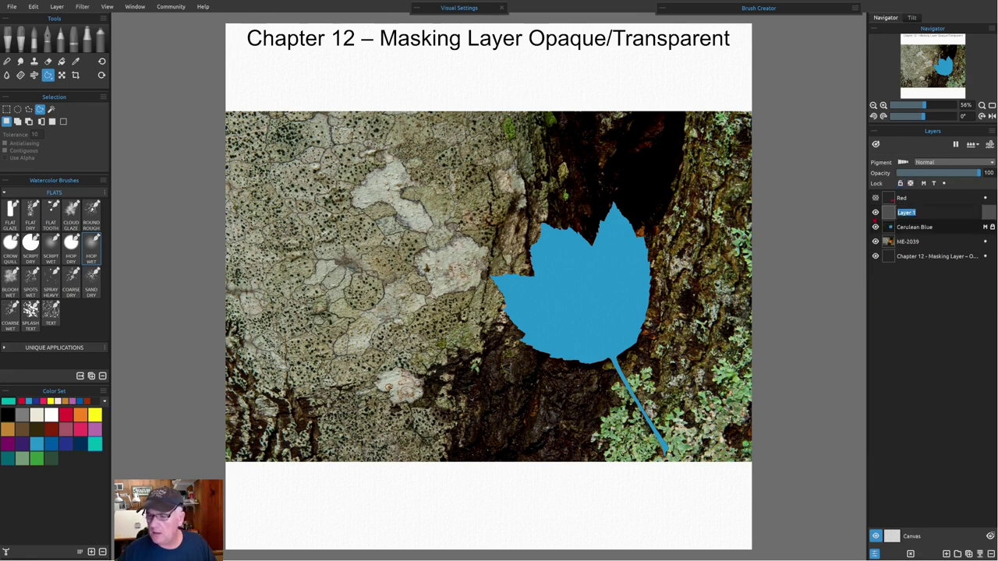
key(Return)
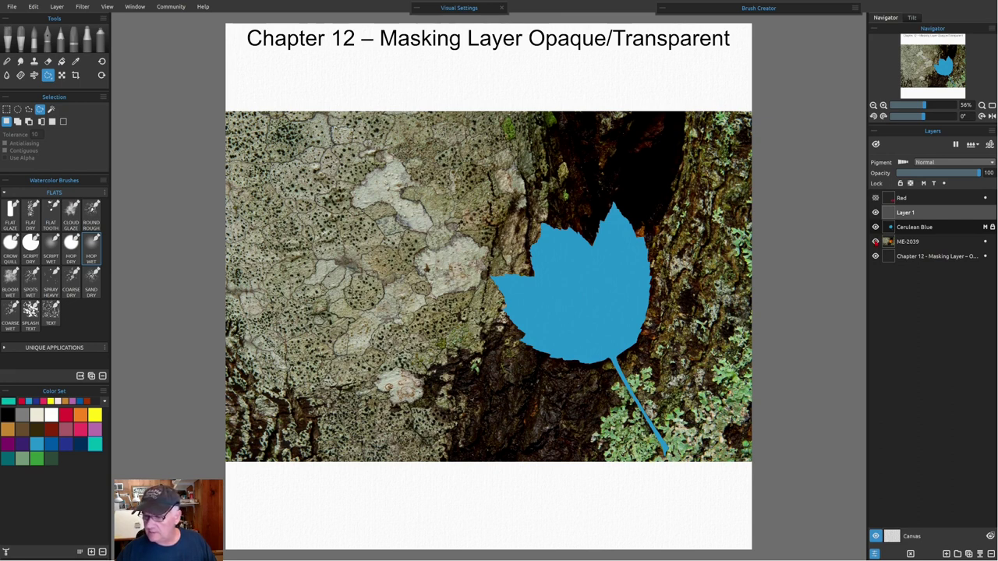
- Make the new layer follow the mask, and hide the ME-2039 photo and Cerulean Blue layers
click(875, 242)
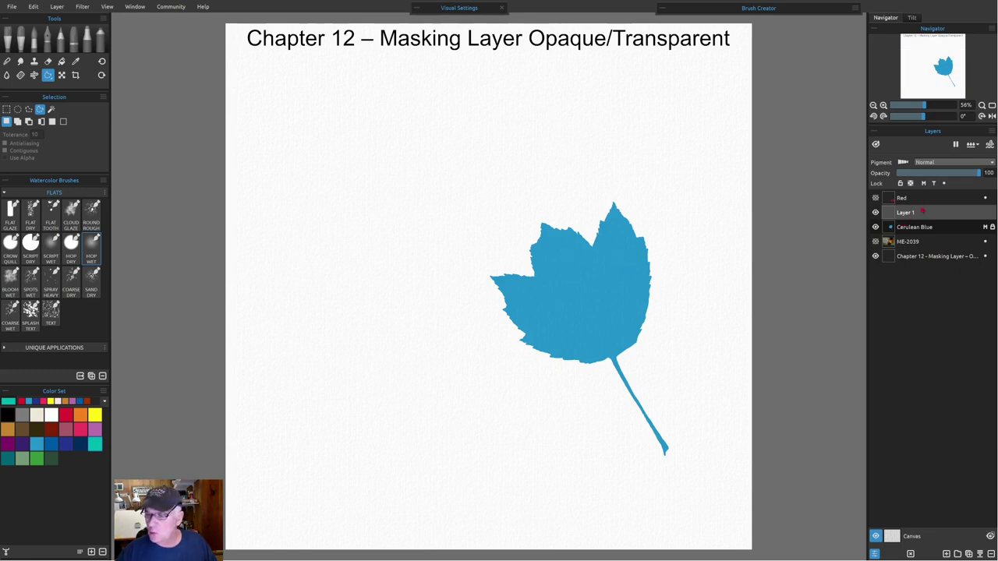
click(944, 183)
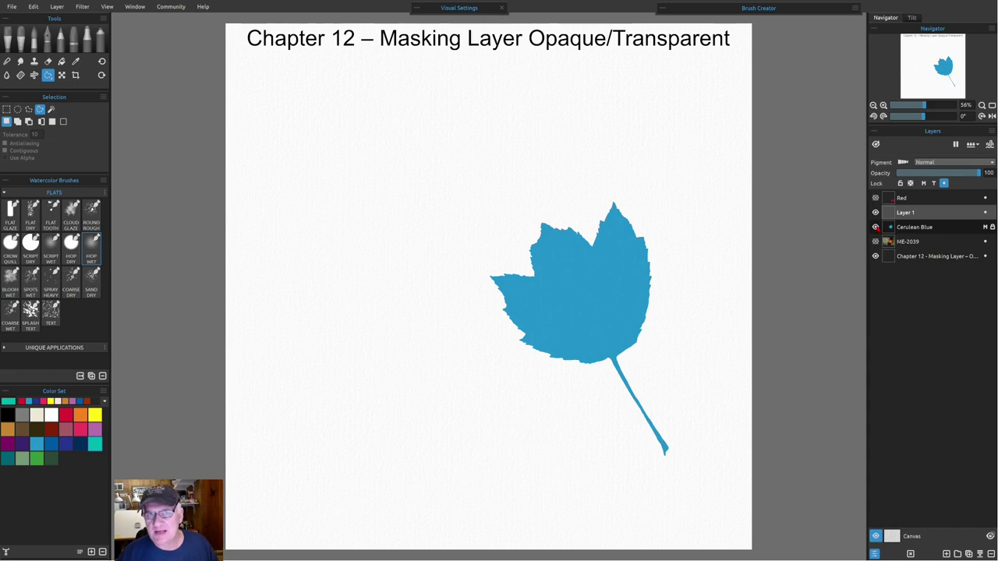
click(876, 228)
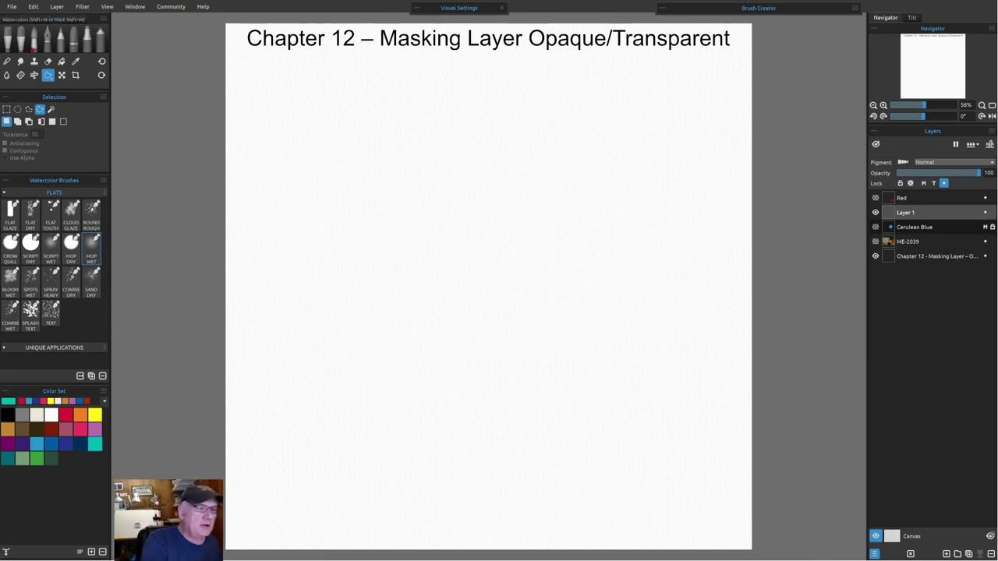
- Switch to the Mop Wet watercolor brush and wet Layer 1
key(w)
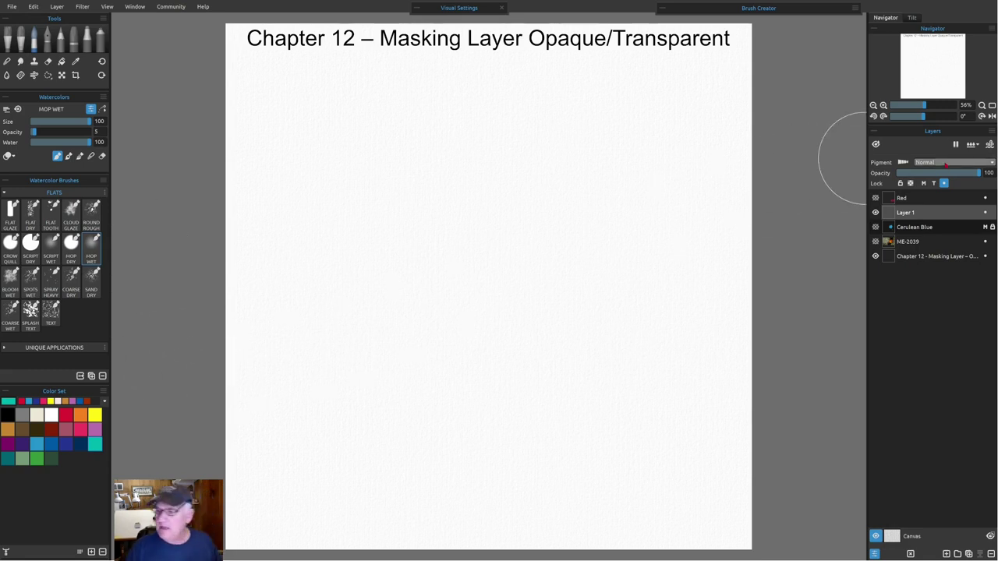
click(971, 144)
click(960, 172)
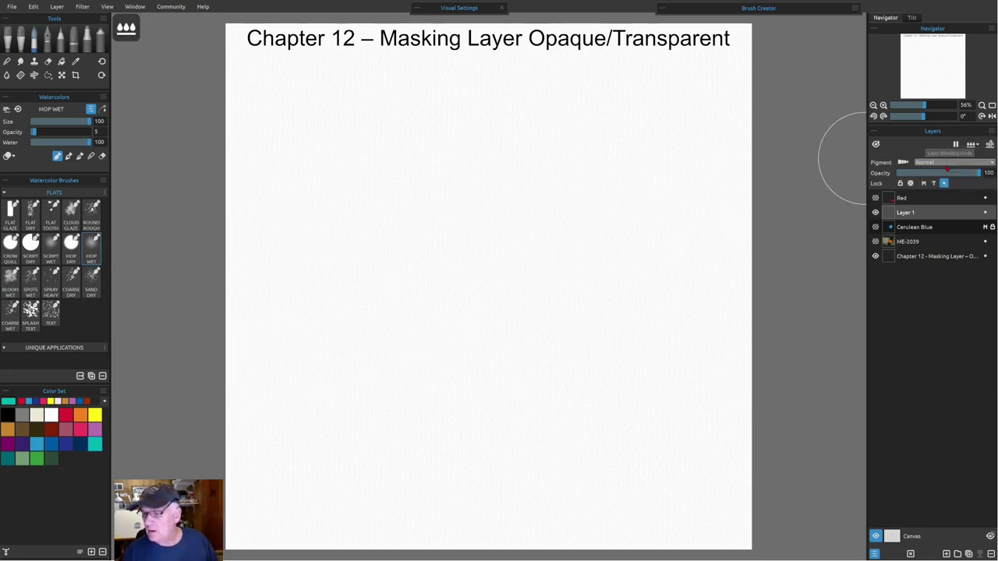
click(876, 145)
key(h)
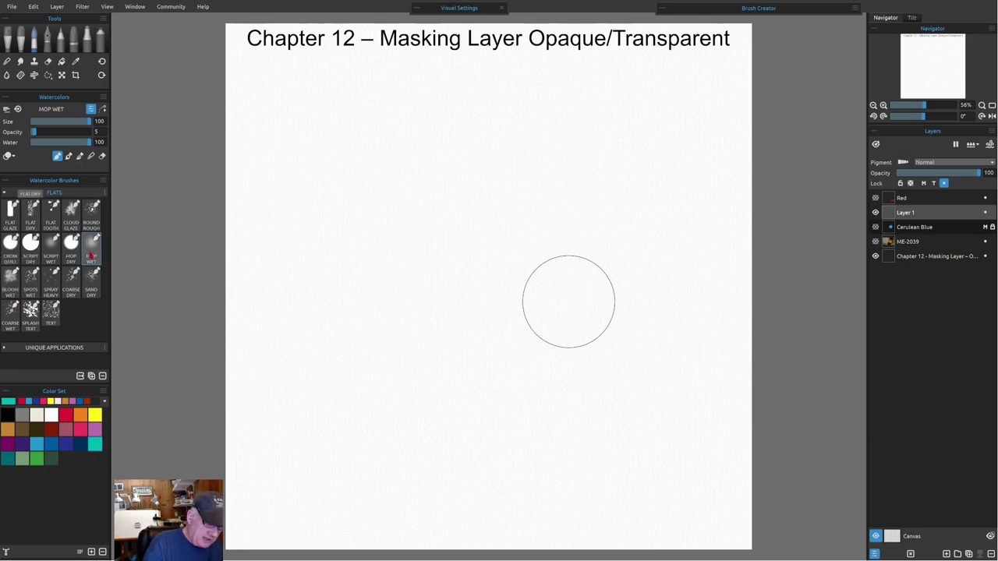
- Paint a brown wash and a turquoise wash over the background and masked leaf on Layer 1 at brush opacity 4
click(22, 429)
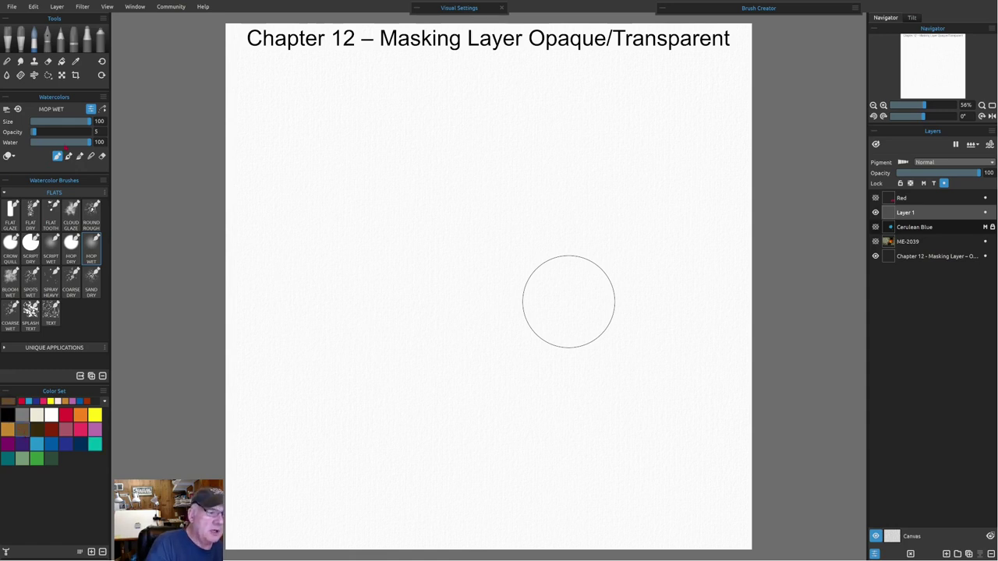
text(4)
mouse_move(239, 196)
mouse_down()
mouse_move(212, 223)
mouse_move(241, 205)
mouse_move(283, 209)
mouse_move(390, 161)
mouse_move(428, 285)
mouse_move(552, 208)
mouse_move(613, 207)
mouse_move(580, 266)
mouse_move(590, 297)
mouse_move(626, 196)
mouse_move(634, 287)
mouse_move(593, 365)
mouse_move(430, 397)
mouse_move(367, 385)
mouse_move(379, 318)
mouse_move(298, 287)
mouse_move(273, 308)
mouse_move(336, 367)
mouse_move(419, 407)
mouse_move(602, 375)
mouse_move(321, 415)
mouse_move(611, 393)
mouse_move(628, 376)
mouse_move(572, 372)
mouse_move(624, 223)
mouse_move(675, 191)
mouse_move(682, 256)
mouse_move(657, 194)
mouse_move(553, 151)
mouse_move(430, 122)
mouse_move(271, 141)
mouse_move(154, 225)
mouse_up()
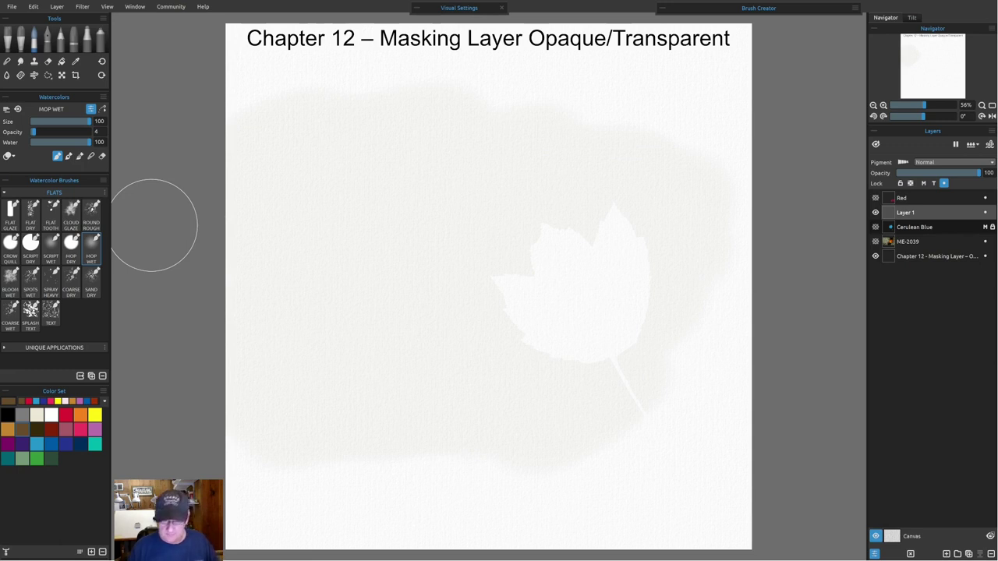
click(94, 444)
mouse_move(266, 179)
mouse_down()
mouse_move(279, 133)
mouse_move(326, 148)
mouse_move(447, 140)
mouse_move(513, 162)
mouse_move(480, 192)
mouse_move(273, 224)
mouse_move(464, 274)
mouse_move(469, 186)
mouse_move(537, 222)
mouse_move(575, 212)
mouse_move(546, 265)
mouse_move(578, 321)
mouse_move(574, 305)
mouse_move(617, 203)
mouse_move(639, 209)
mouse_move(620, 217)
mouse_move(561, 393)
mouse_move(523, 390)
mouse_move(453, 339)
mouse_move(455, 352)
mouse_move(252, 328)
mouse_move(354, 406)
mouse_move(528, 399)
mouse_move(563, 318)
mouse_move(551, 346)
mouse_move(575, 119)
mouse_move(574, 159)
mouse_move(453, 122)
mouse_move(467, 142)
mouse_move(454, 349)
mouse_move(539, 132)
mouse_move(523, 212)
mouse_move(540, 192)
mouse_move(529, 402)
mouse_move(556, 258)
mouse_move(519, 236)
mouse_move(616, 312)
mouse_up()
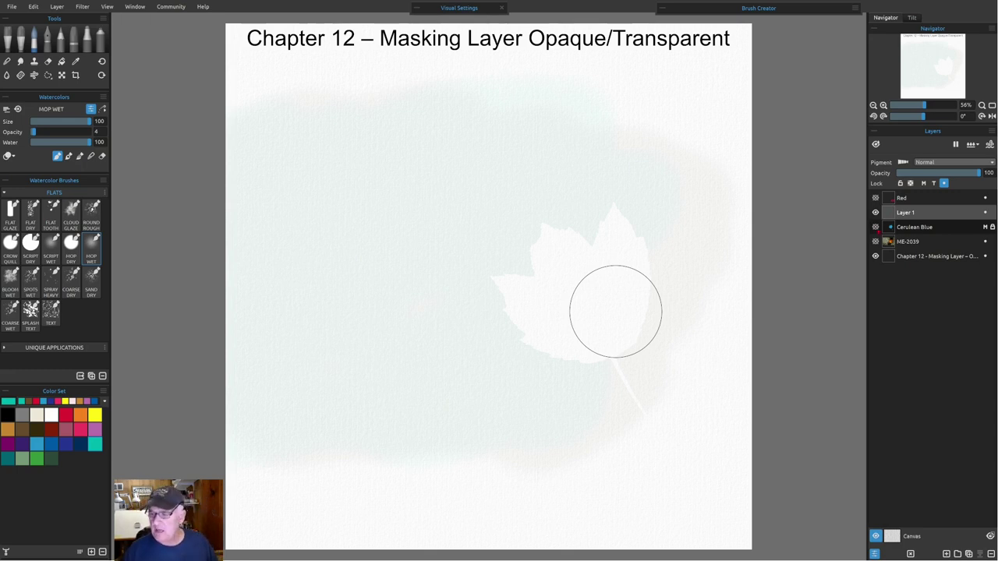
click(875, 227)
click(875, 227)
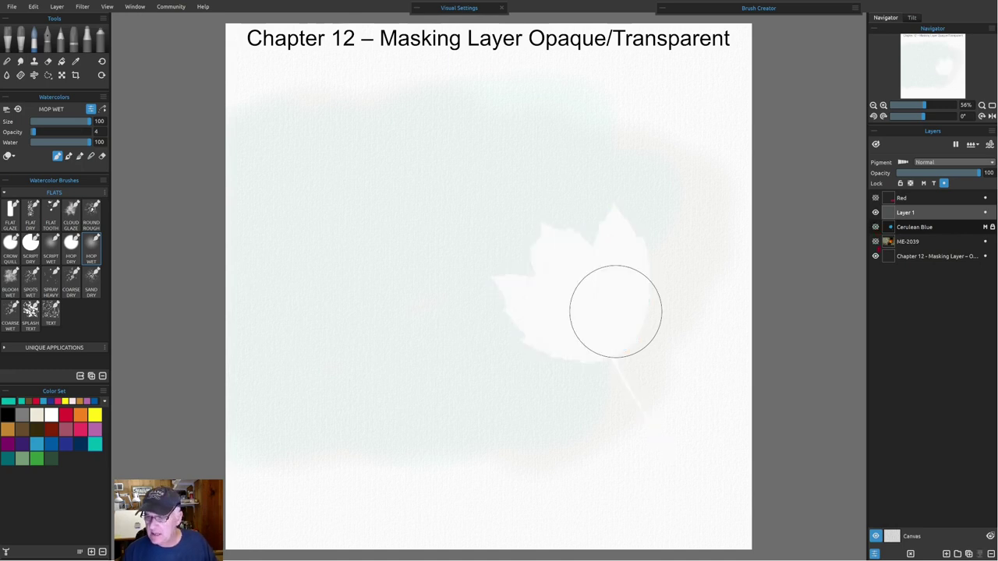
- Show the ME-2039 photo and outline the four pale lichen patches on the bark as one combined freehand selection
click(875, 241)
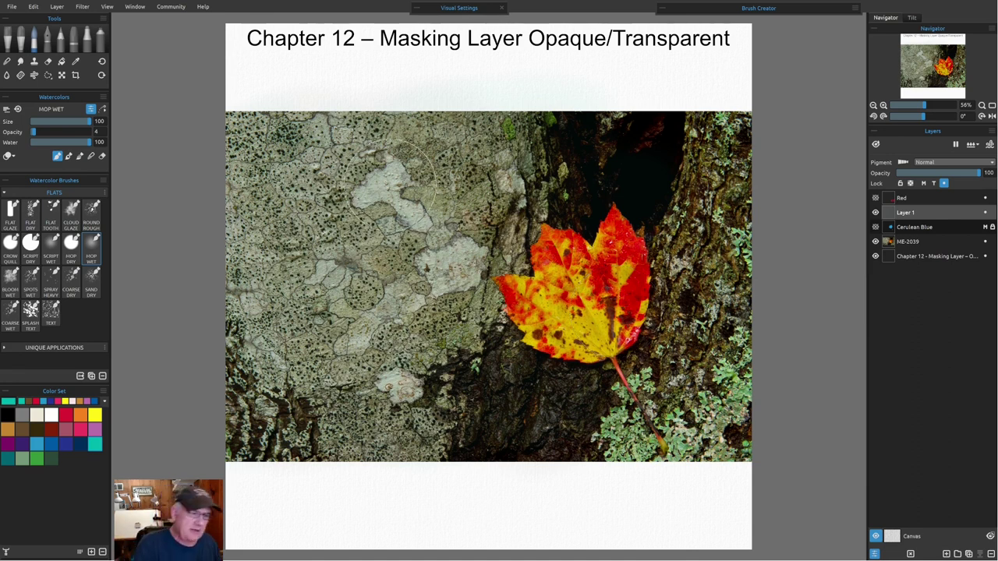
click(48, 75)
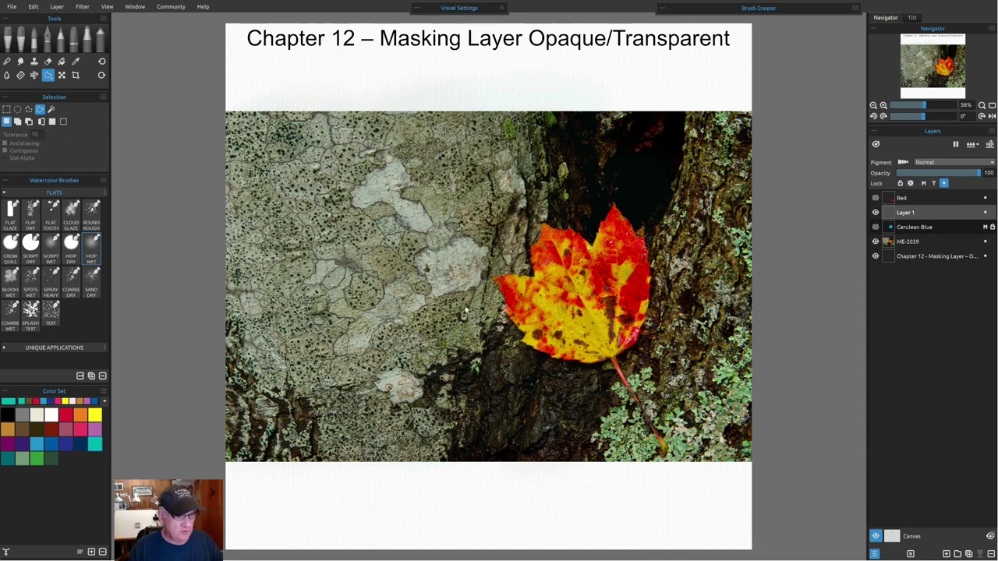
scroll(468, 311, up, 1)
scroll(468, 310, up, 4)
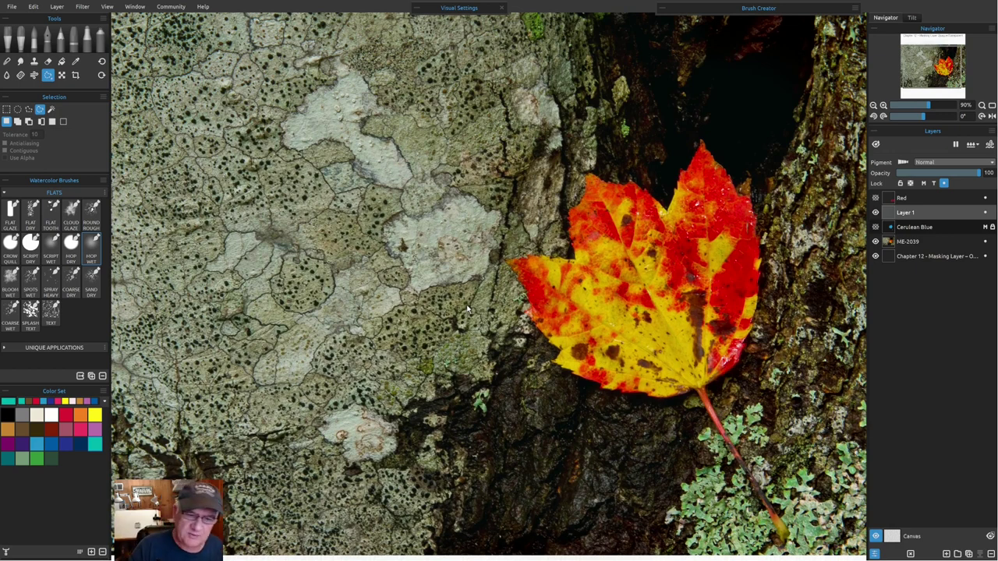
mouse_move(388, 109)
mouse_down()
mouse_move(357, 71)
mouse_move(281, 124)
mouse_move(282, 144)
mouse_move(296, 154)
mouse_move(339, 142)
mouse_move(361, 178)
mouse_move(402, 187)
mouse_move(403, 159)
mouse_move(362, 125)
mouse_up()
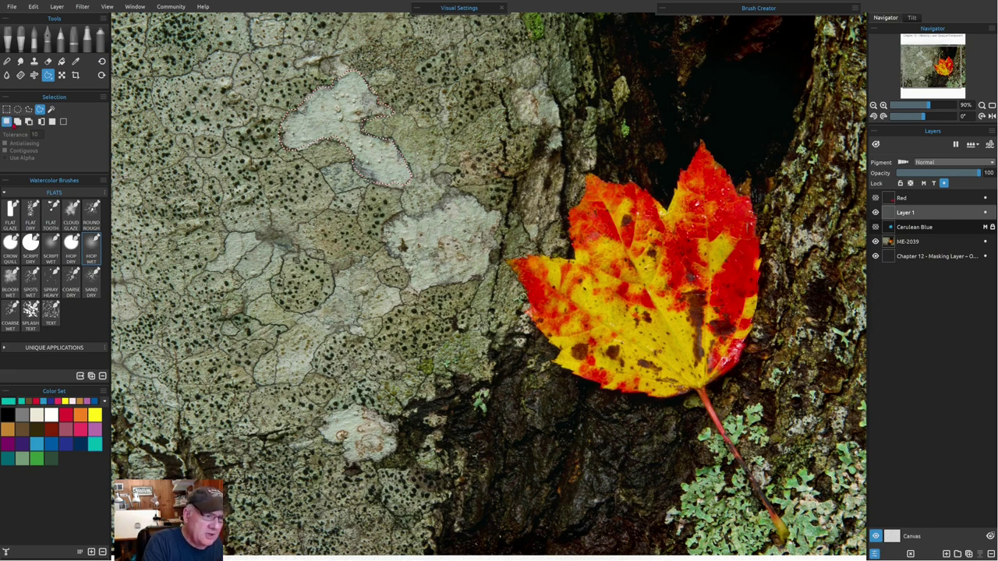
mouse_move(405, 216)
mouse_down()
mouse_move(385, 227)
mouse_move(419, 293)
mouse_move(488, 274)
mouse_move(490, 216)
mouse_move(468, 200)
mouse_move(417, 219)
mouse_up()
mouse_move(292, 315)
mouse_down()
mouse_move(275, 285)
mouse_move(280, 261)
mouse_up()
mouse_move(262, 241)
mouse_down()
mouse_move(226, 238)
mouse_move(207, 272)
mouse_move(237, 279)
mouse_move(251, 316)
mouse_move(279, 326)
mouse_move(257, 362)
mouse_move(262, 391)
mouse_move(310, 380)
mouse_move(323, 345)
mouse_move(371, 338)
mouse_move(362, 327)
mouse_move(400, 305)
mouse_move(398, 293)
mouse_move(335, 274)
mouse_up()
mouse_move(330, 418)
mouse_down()
mouse_move(318, 433)
mouse_move(342, 441)
mouse_move(355, 467)
mouse_move(379, 466)
mouse_move(393, 428)
mouse_move(352, 408)
mouse_up()
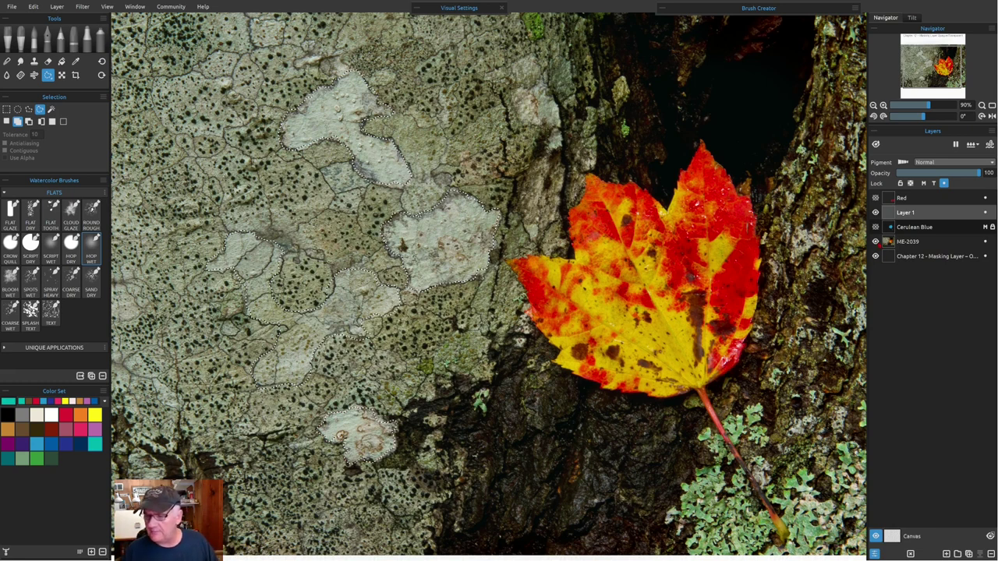
- Invert the lichen selection and hide the ME-2039 photo layer
click(875, 242)
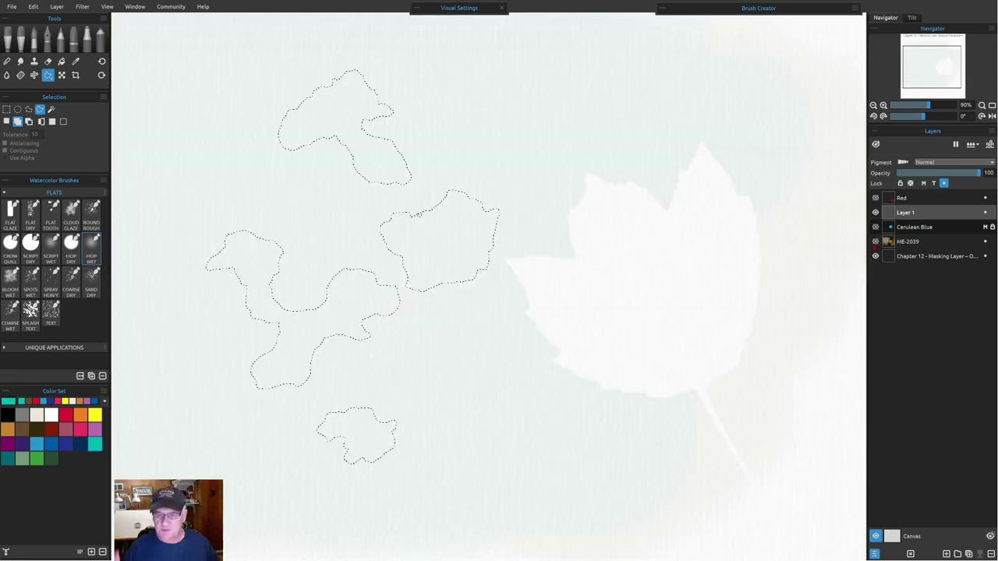
key(ctrl+0)
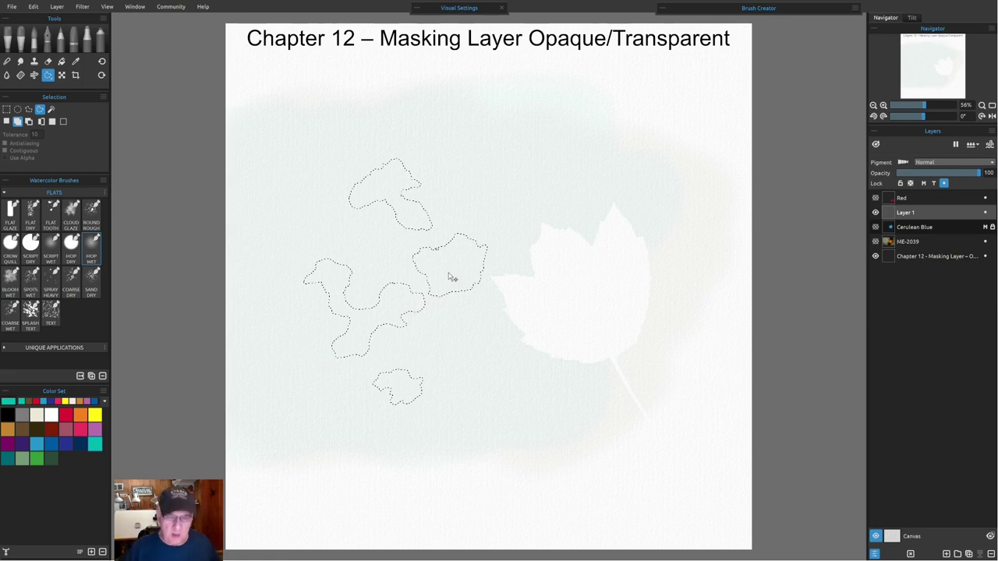
click(29, 121)
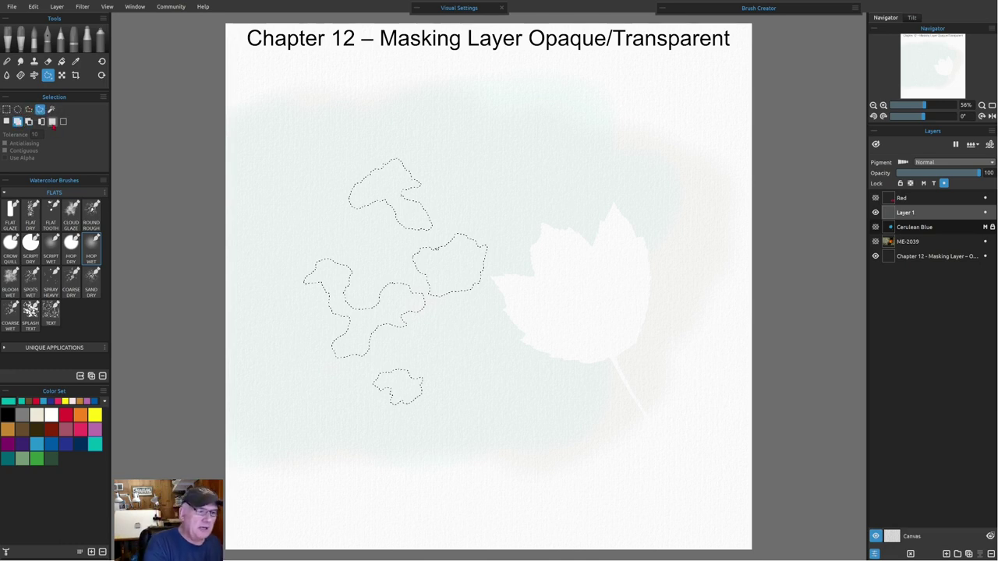
click(41, 122)
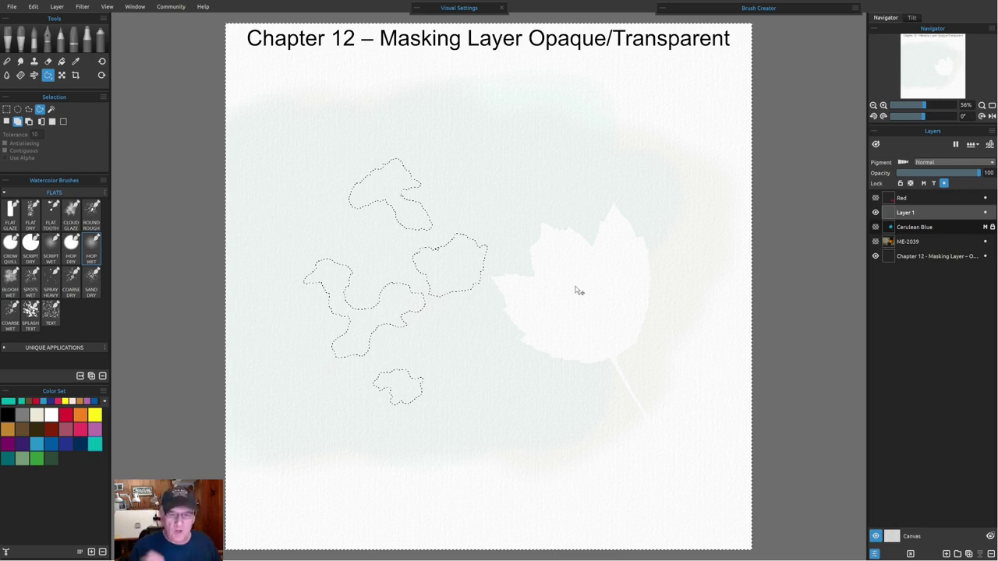
click(875, 242)
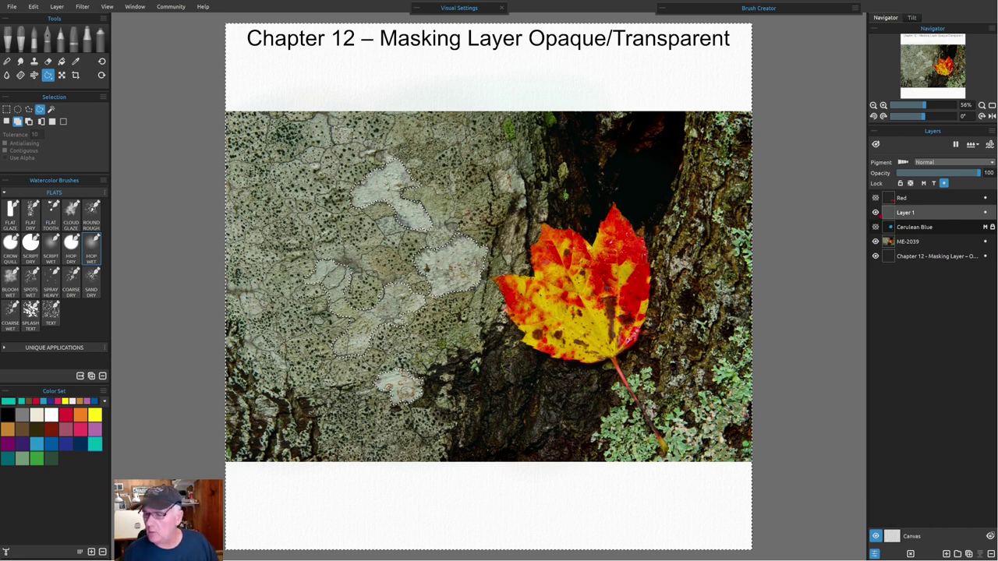
click(875, 242)
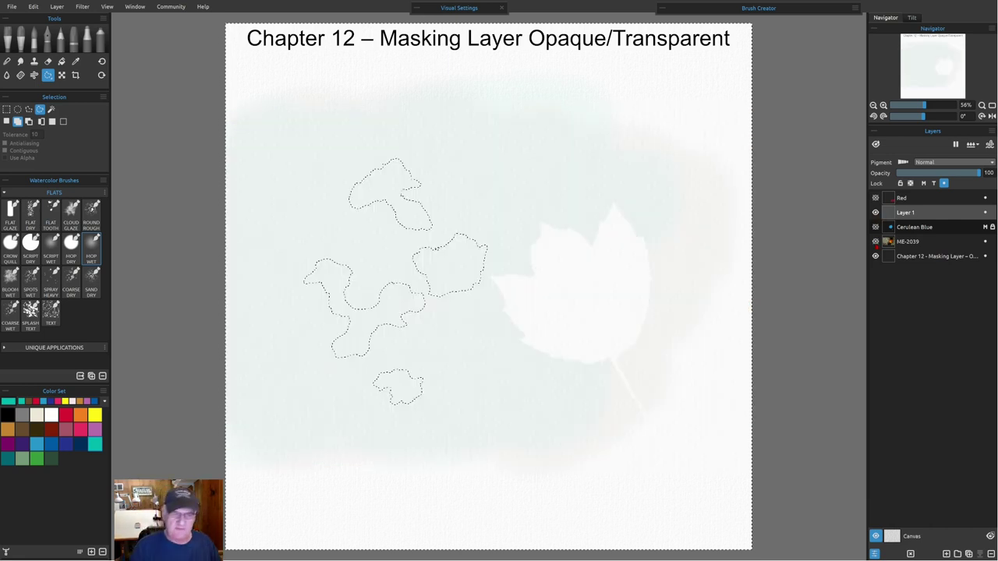
- Paint a brown wash around the protected lichen patches and leaf with the brush opacity set to 15
click(22, 430)
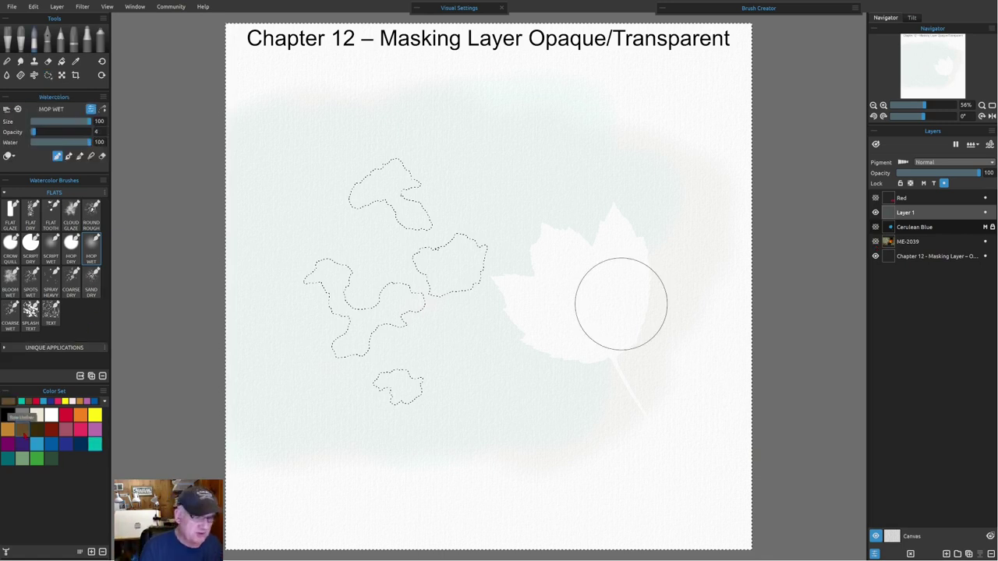
drag(35, 132, 39, 133)
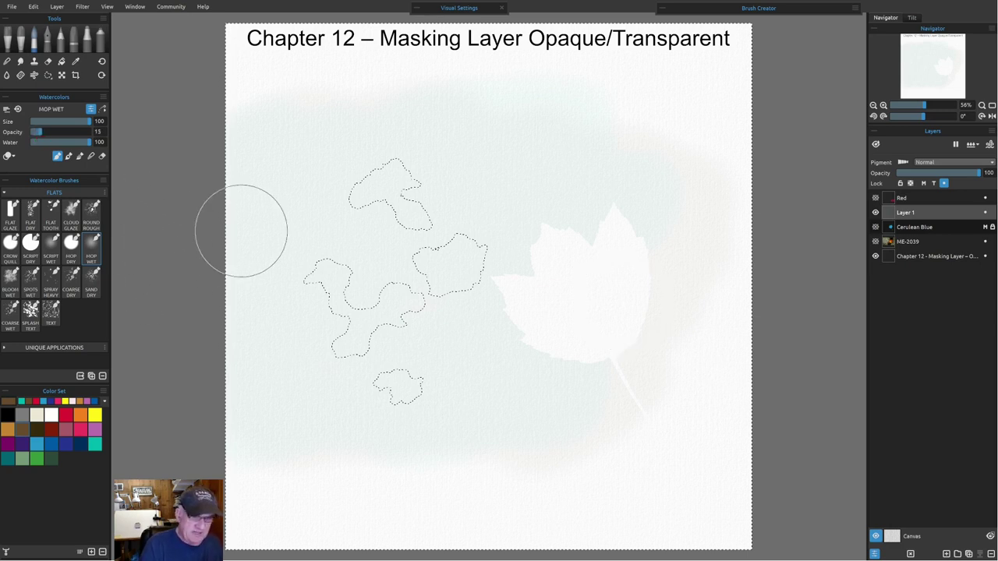
mouse_move(219, 263)
mouse_down()
mouse_move(212, 194)
mouse_move(234, 140)
mouse_move(225, 188)
mouse_move(281, 179)
mouse_move(319, 200)
mouse_move(334, 244)
mouse_move(390, 185)
mouse_move(415, 234)
mouse_move(489, 183)
mouse_move(607, 158)
mouse_move(599, 245)
mouse_move(606, 166)
mouse_move(576, 138)
mouse_move(557, 305)
mouse_move(572, 323)
mouse_move(534, 419)
mouse_move(323, 338)
mouse_move(270, 257)
mouse_move(282, 318)
mouse_move(400, 391)
mouse_move(481, 378)
mouse_move(460, 384)
mouse_move(401, 351)
mouse_move(412, 417)
mouse_move(522, 172)
mouse_up()
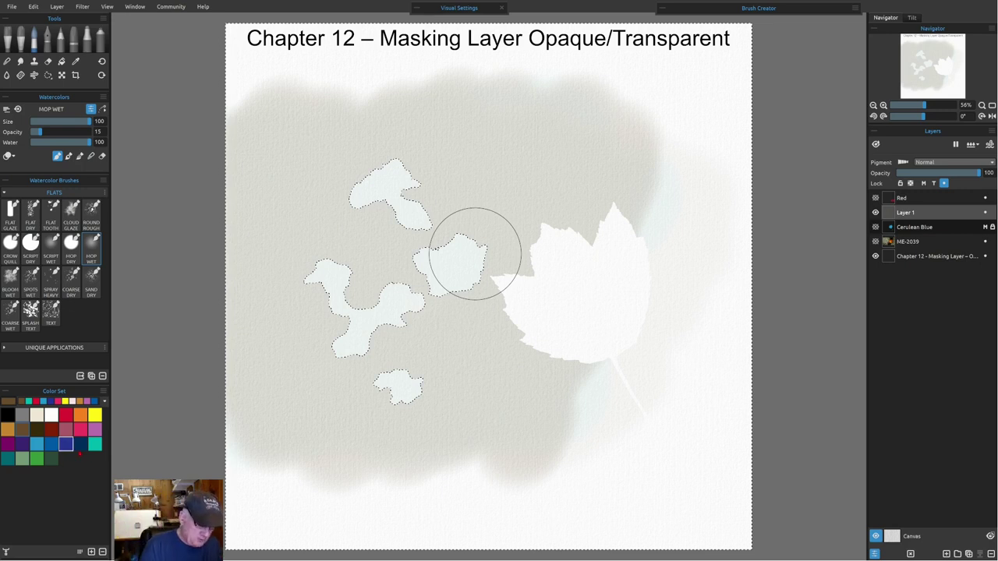
- Brush a grey-green wash over the brown bark area and compare the painting with the ME-2039 photo
click(51, 443)
click(22, 458)
mouse_move(251, 139)
mouse_down()
mouse_move(375, 152)
mouse_move(490, 121)
mouse_move(592, 140)
mouse_up()
mouse_move(568, 257)
mouse_down()
mouse_move(407, 229)
mouse_move(338, 265)
mouse_move(222, 253)
mouse_move(308, 350)
mouse_move(293, 333)
mouse_move(278, 386)
mouse_move(350, 403)
mouse_move(416, 343)
mouse_move(440, 392)
mouse_move(526, 279)
mouse_move(504, 398)
mouse_move(539, 345)
mouse_move(544, 405)
mouse_move(567, 247)
mouse_move(606, 187)
mouse_move(559, 355)
mouse_move(556, 414)
mouse_move(586, 236)
mouse_up()
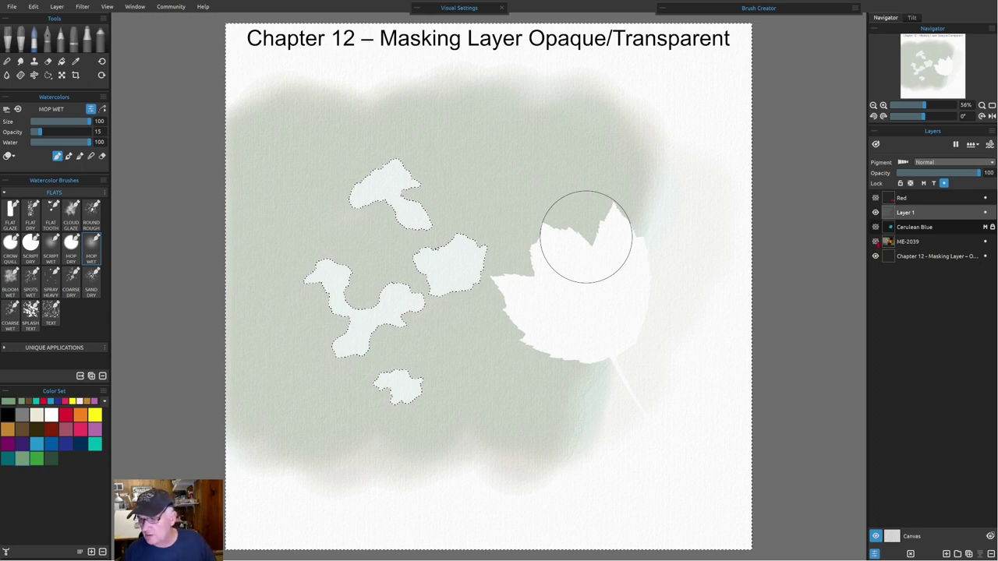
click(875, 241)
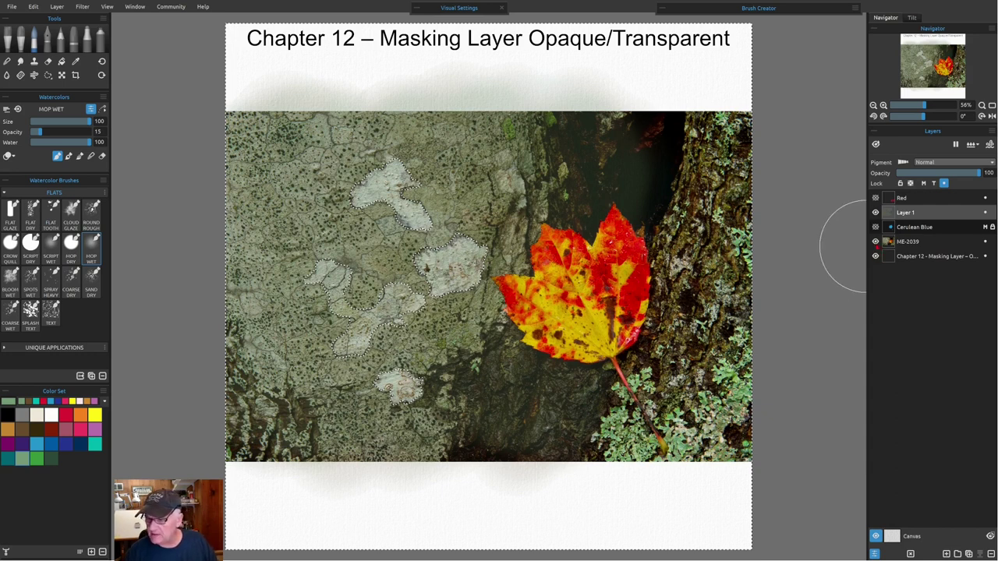
click(874, 241)
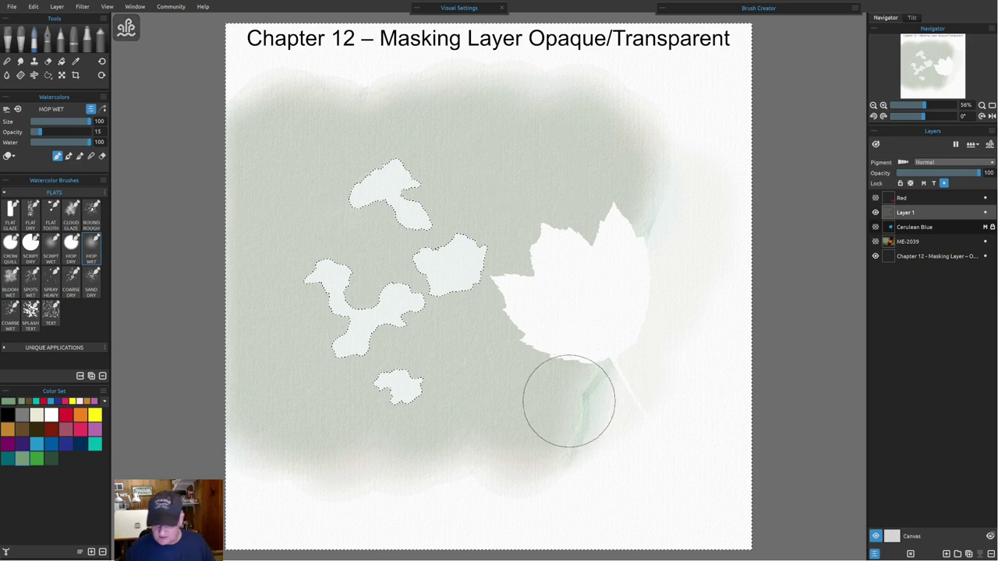
- Using the ME-2039 photo as a guide, select the dark bark gap around the leaf and wash it brown on a new layer
key(e)
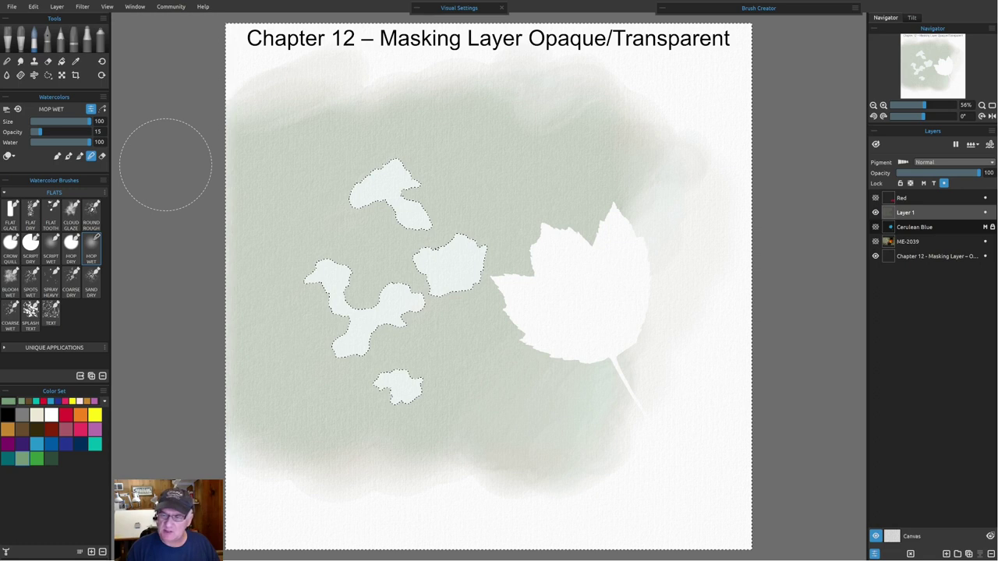
click(875, 241)
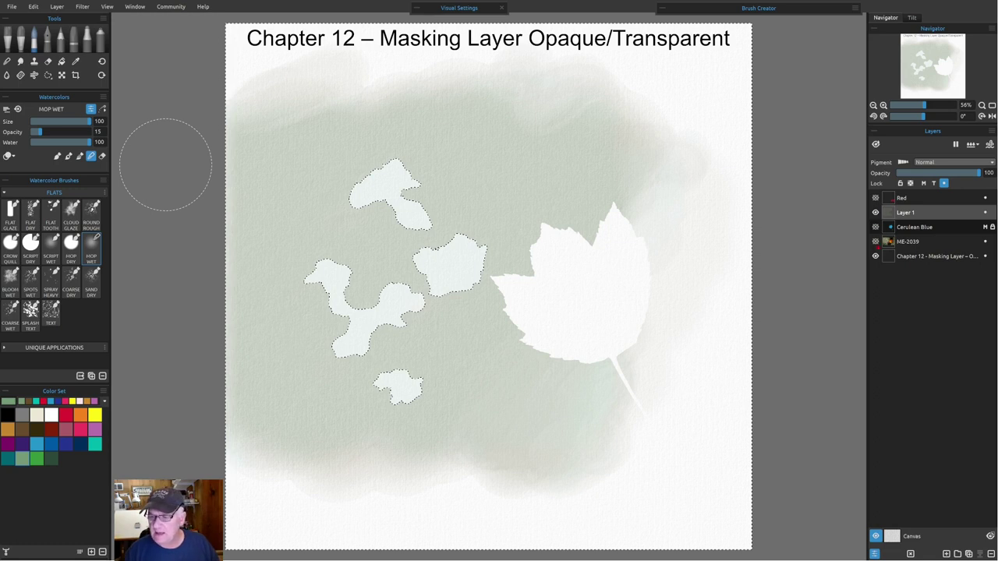
mouse_move(578, 245)
mouse_down()
mouse_move(499, 312)
mouse_move(550, 354)
mouse_up()
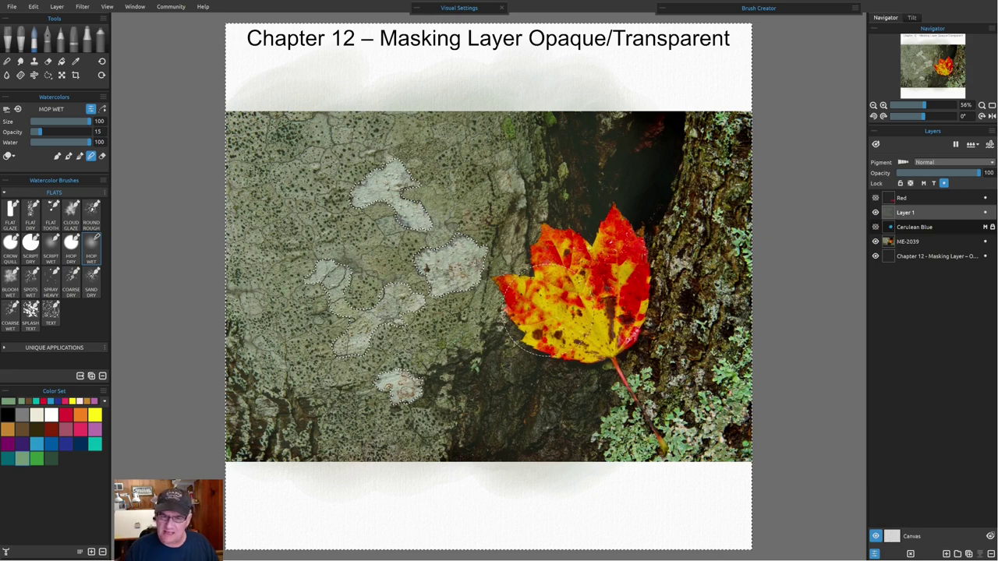
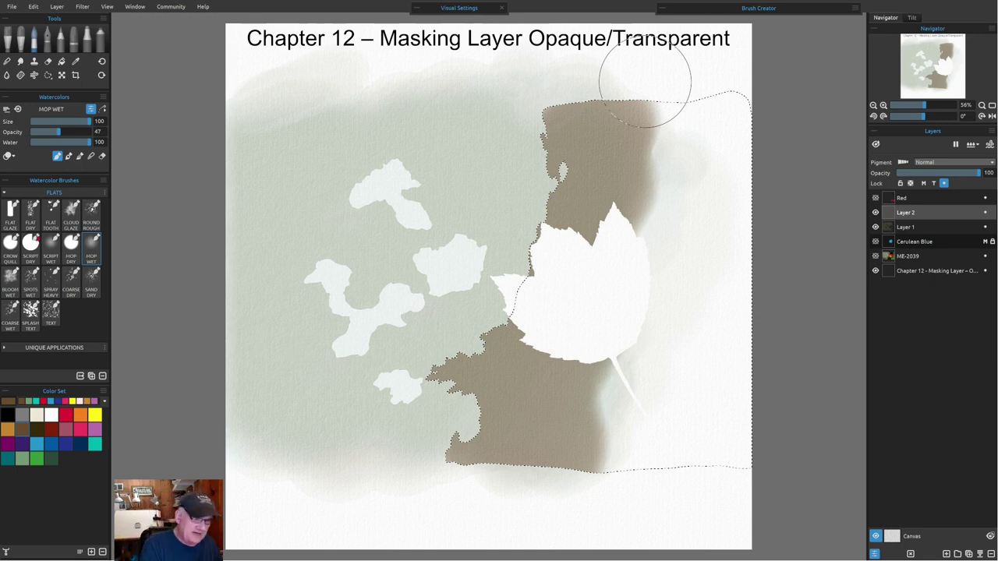
- Choose the Bloom Wet watercolor brush and a dark blue paint color for texturing the brown wash
click(11, 282)
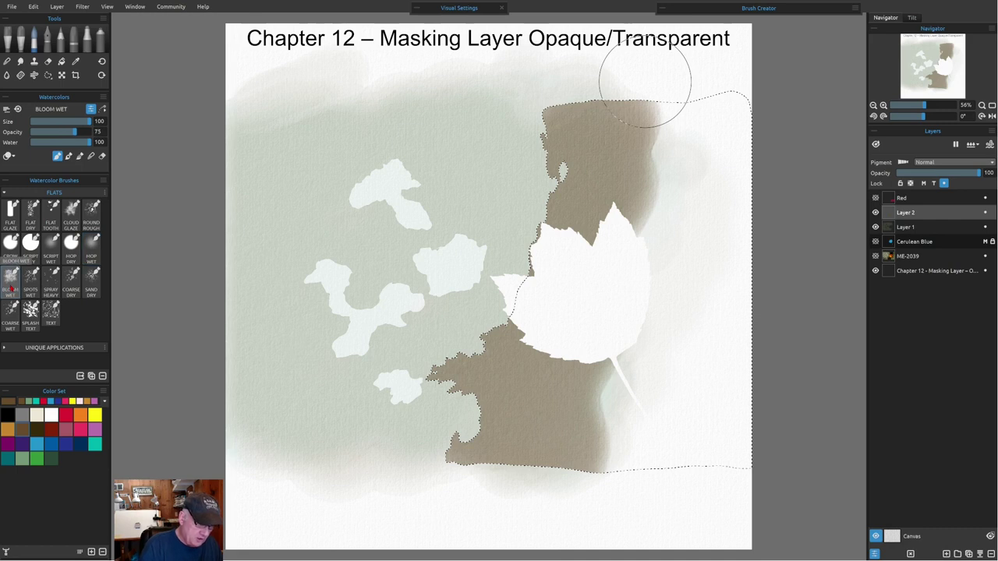
click(51, 446)
mouse_move(606, 127)
mouse_down()
mouse_move(557, 201)
mouse_move(614, 135)
mouse_move(557, 223)
mouse_move(528, 319)
mouse_move(457, 364)
mouse_move(468, 514)
mouse_move(548, 445)
mouse_move(512, 534)
mouse_up()
key(ctrl+z)
key(ctrl+z)
key(ctrl+z)
key(ctrl+z)
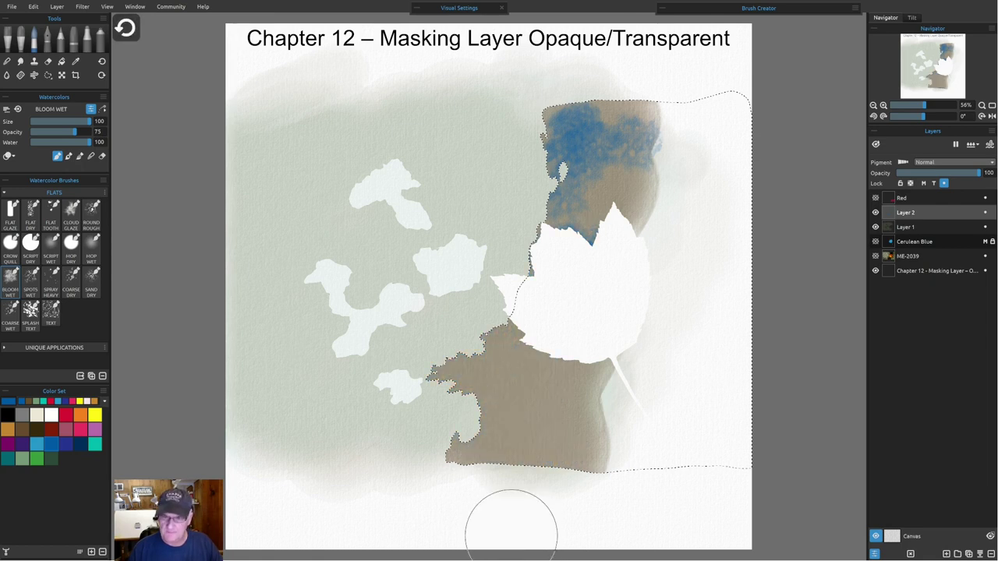
key(ctrl+z)
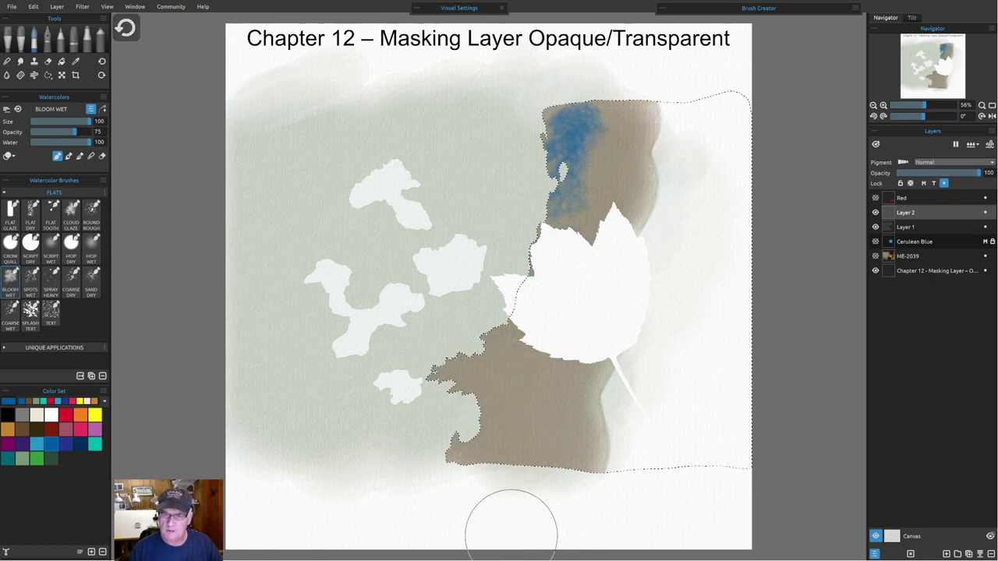
key(ctrl+z)
- Set the brush opacity to 40 and mottle the brown areas above and below the leaf with blue blooms
click(54, 132)
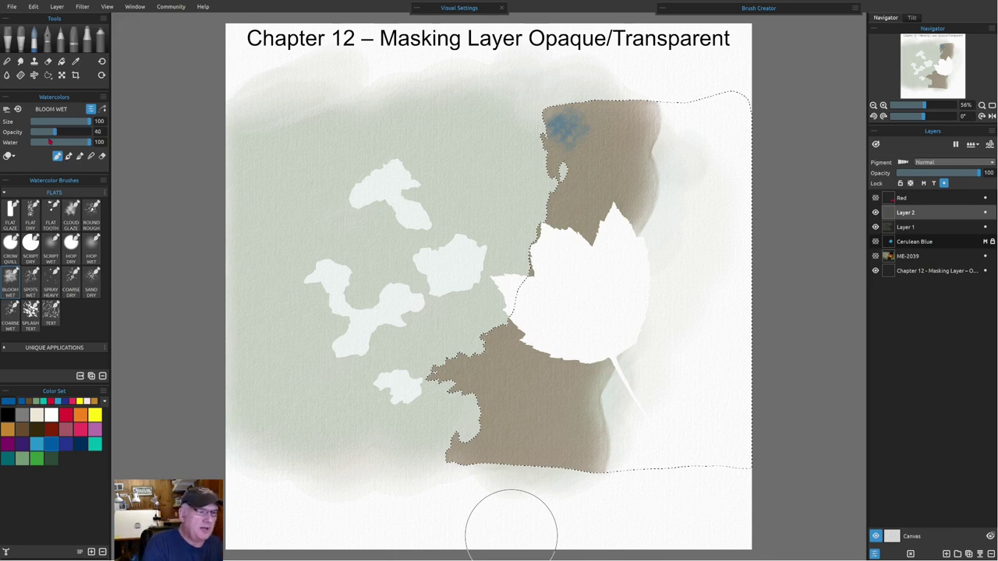
mouse_move(557, 122)
mouse_down()
mouse_move(532, 178)
mouse_move(561, 219)
mouse_move(616, 127)
mouse_up()
mouse_move(506, 343)
mouse_down()
mouse_move(496, 374)
mouse_move(520, 476)
mouse_move(576, 379)
mouse_move(586, 433)
mouse_move(553, 464)
mouse_move(549, 324)
mouse_move(486, 340)
mouse_move(415, 411)
mouse_up()
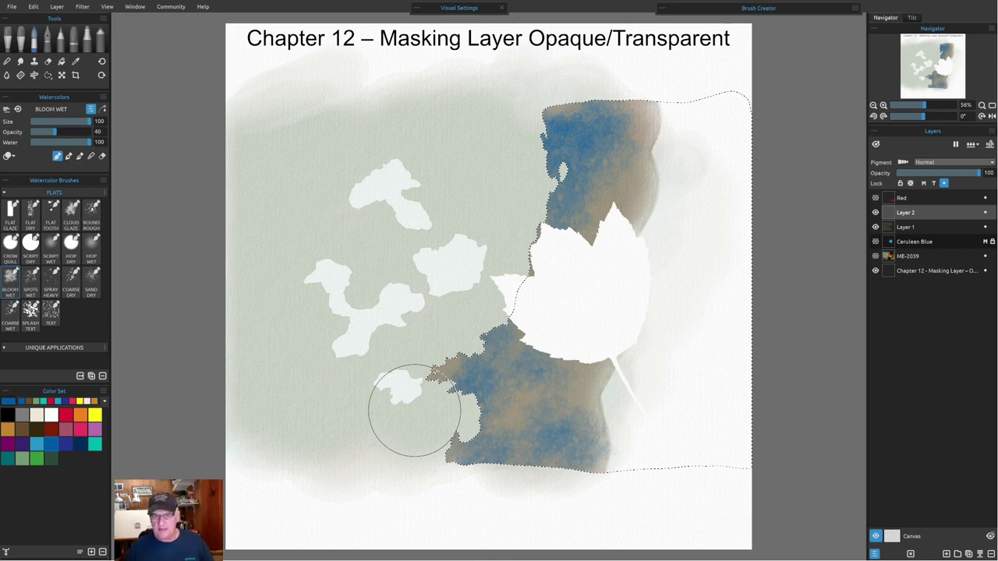
drag(415, 411, 597, 382)
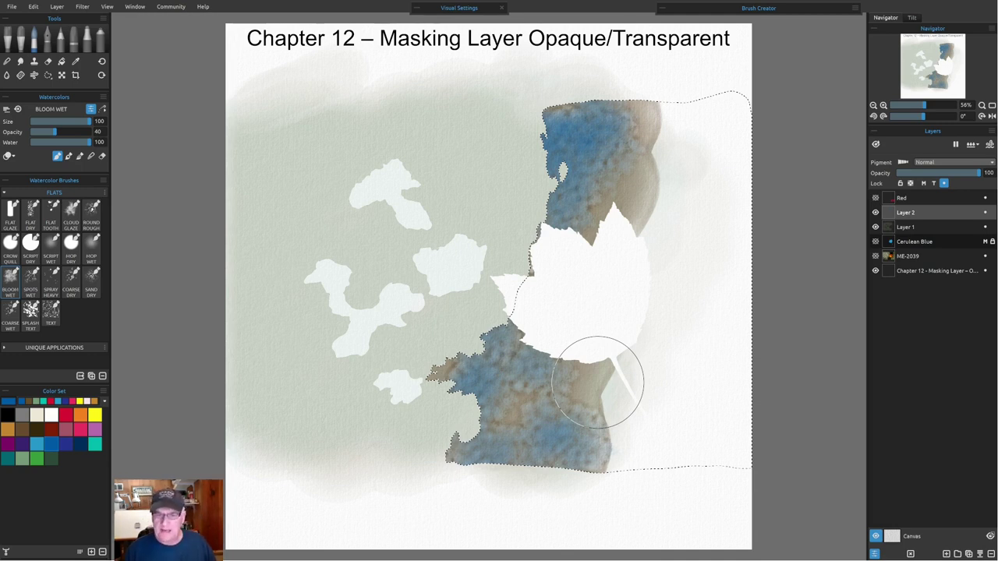
- Compare the painting with the ME-2039 photo, leave the photo showing, and clear the selection around the dark bark
click(875, 256)
click(875, 256)
click(875, 256)
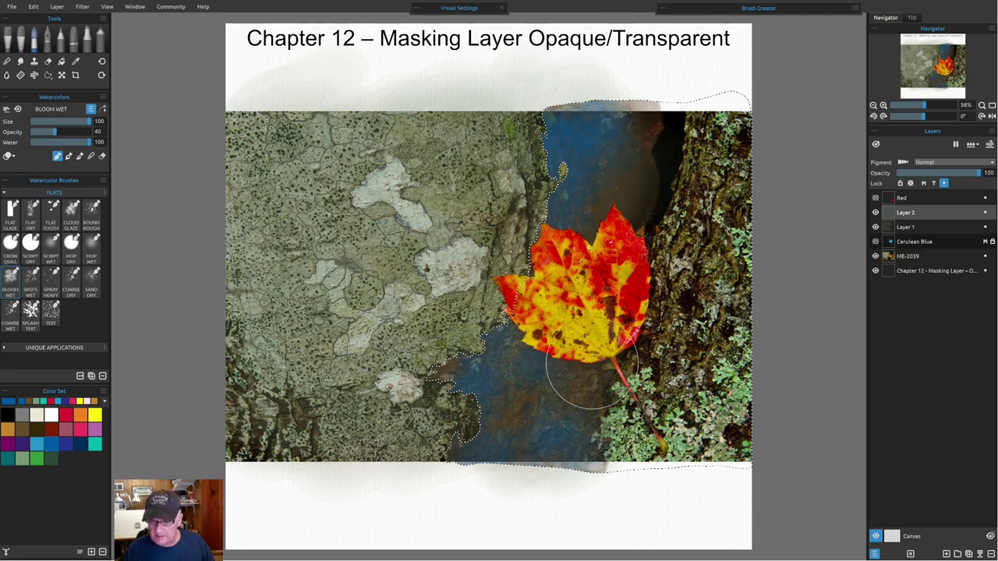
click(561, 452)
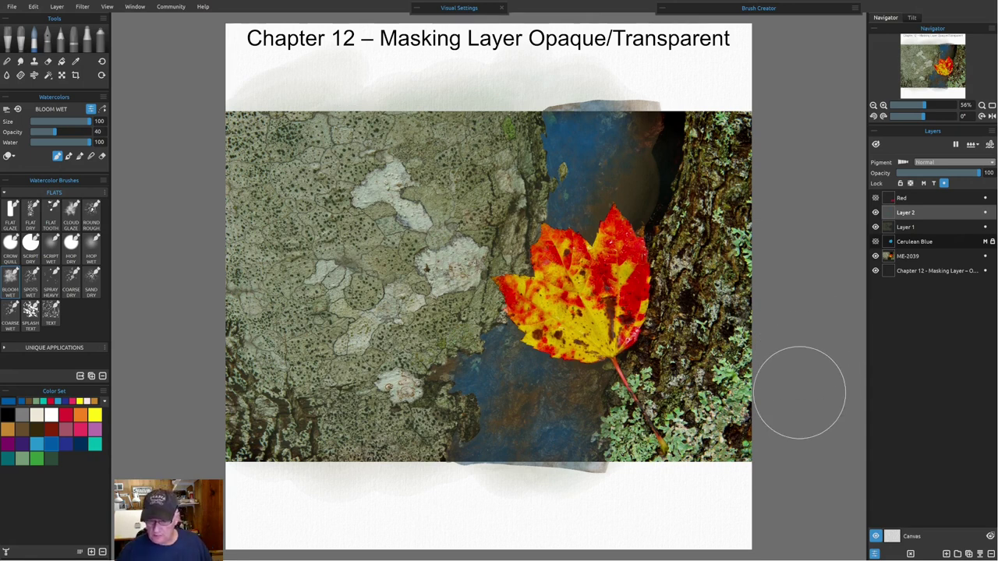
- Show the Red layer and select all its red lichen shapes with the Magic Wand as a new selection
scroll(800, 392, up, 3)
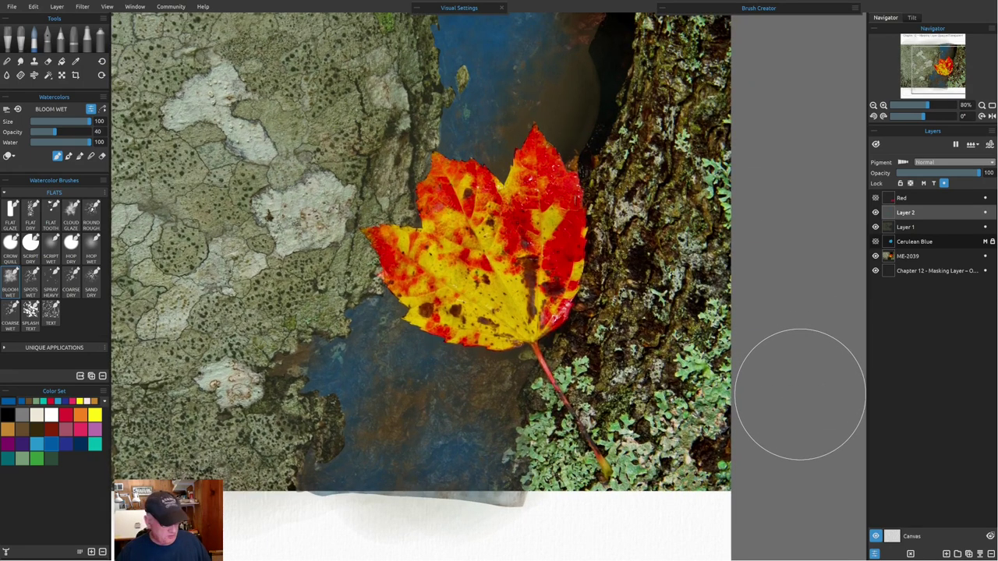
drag(798, 397, 738, 297)
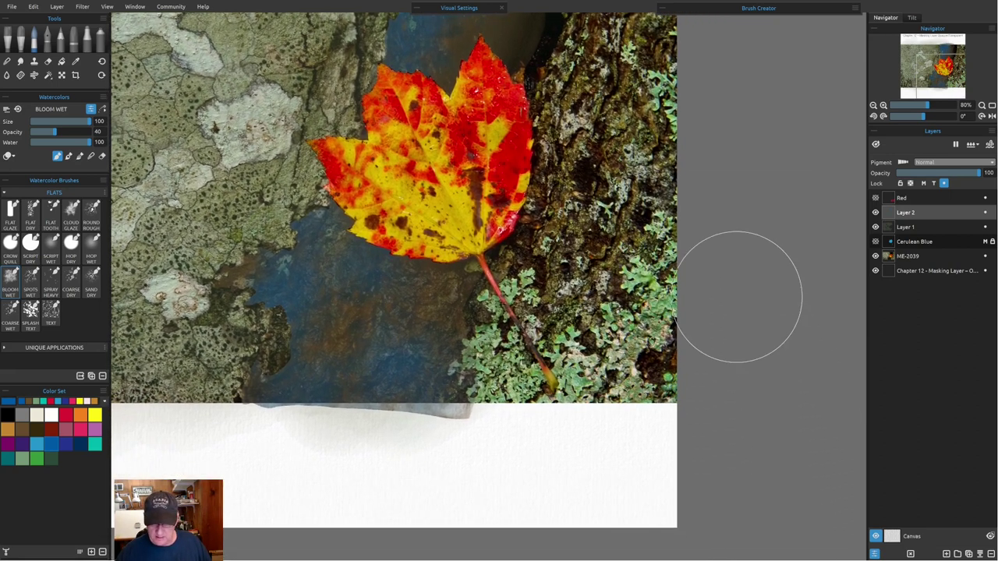
scroll(737, 297, up, 1)
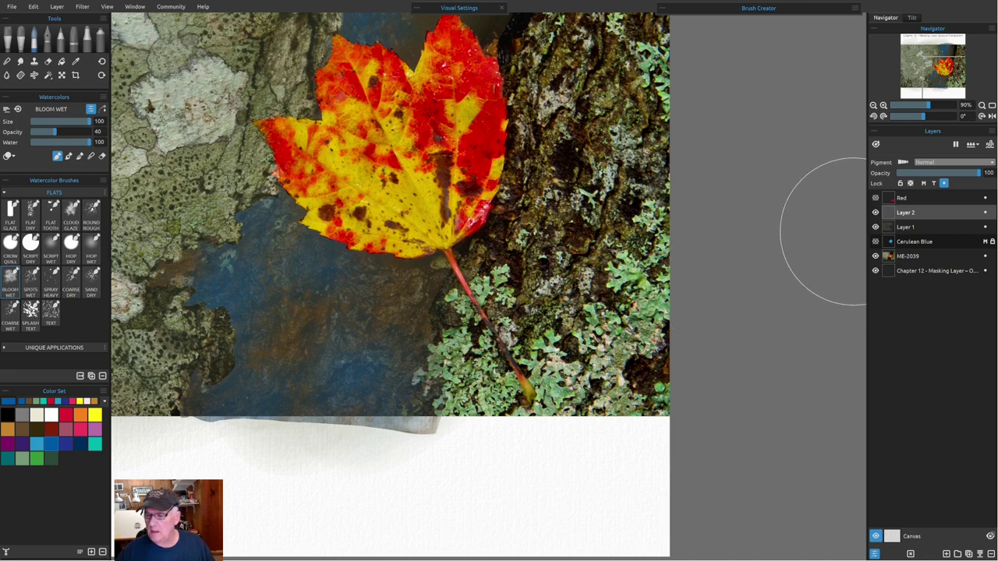
click(875, 198)
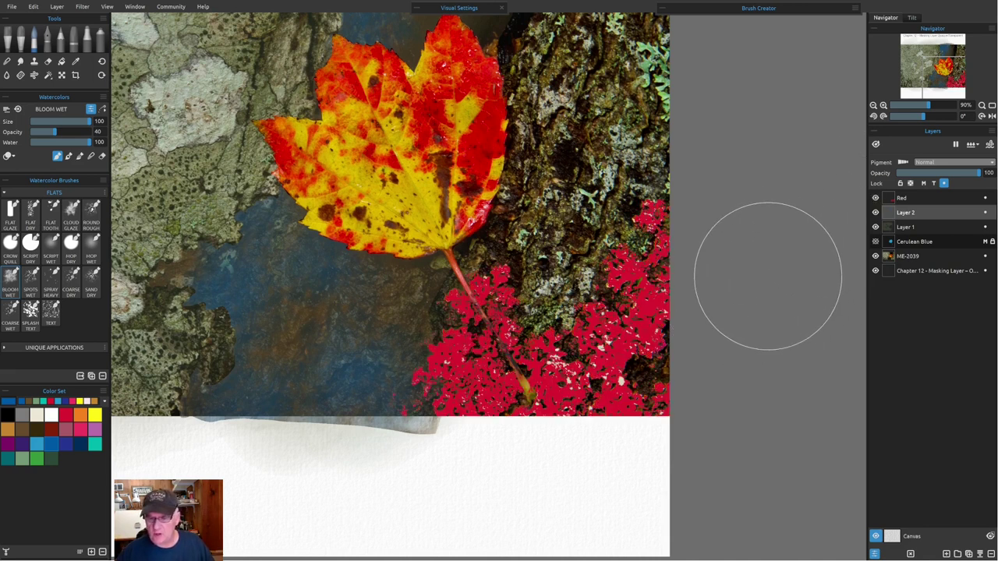
click(918, 200)
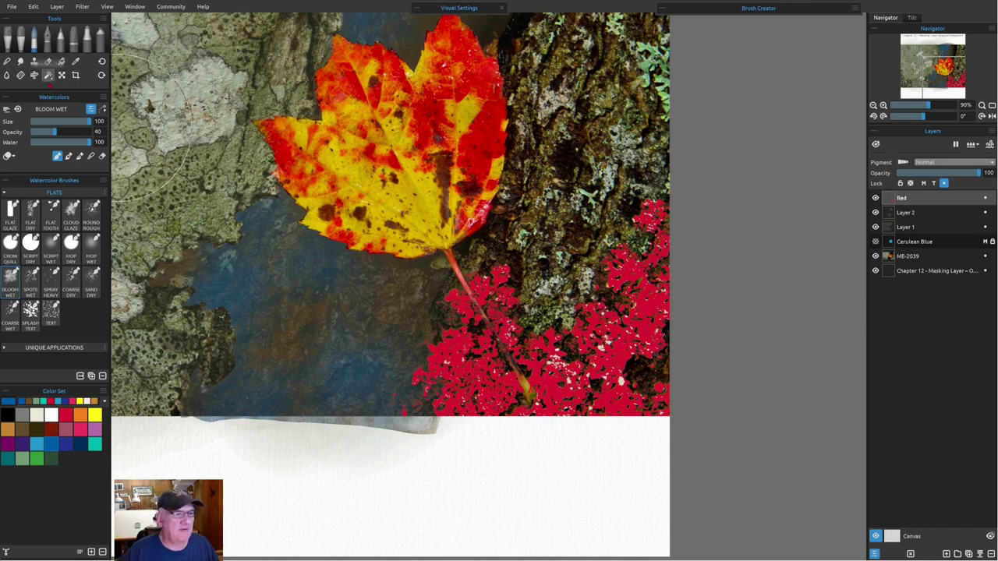
click(48, 75)
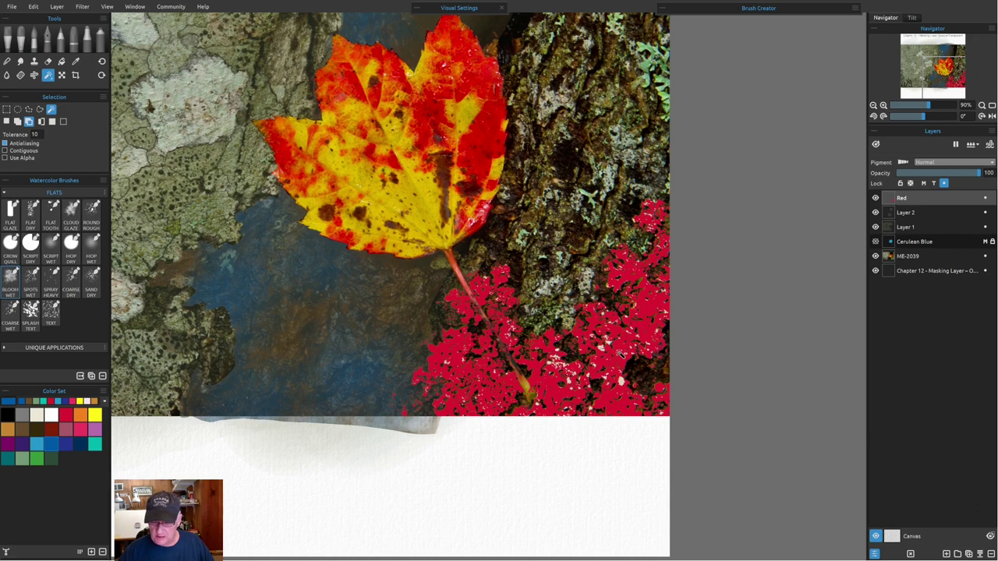
click(7, 122)
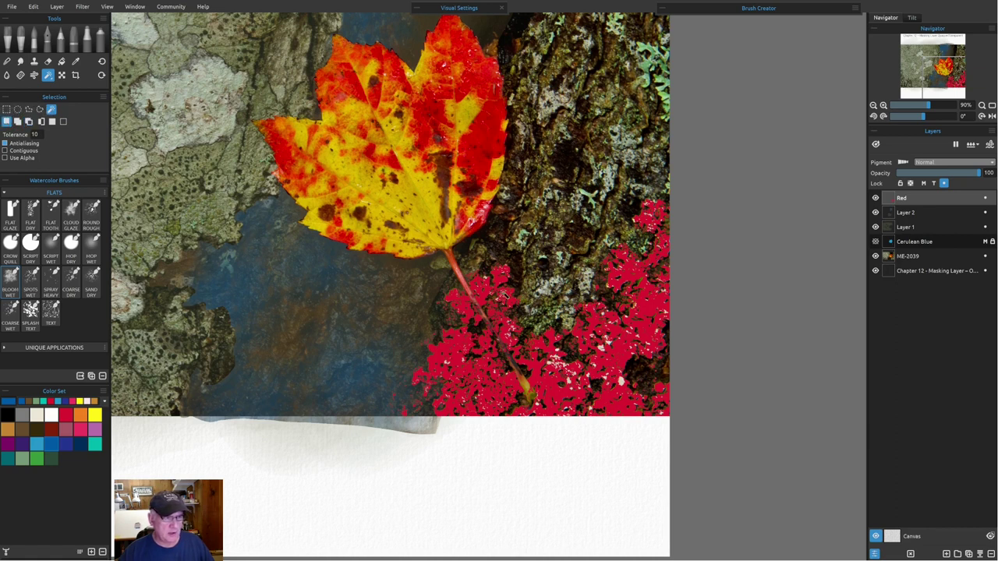
click(622, 354)
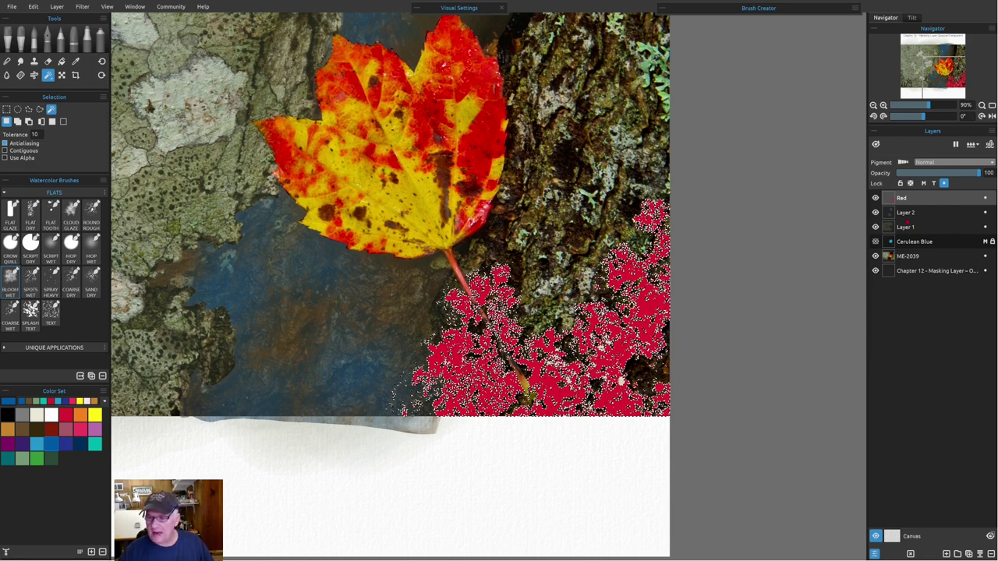
- Hide the Red and ME-2039 layers, and make Layer 2 active with the Splats 3 eraser
click(875, 198)
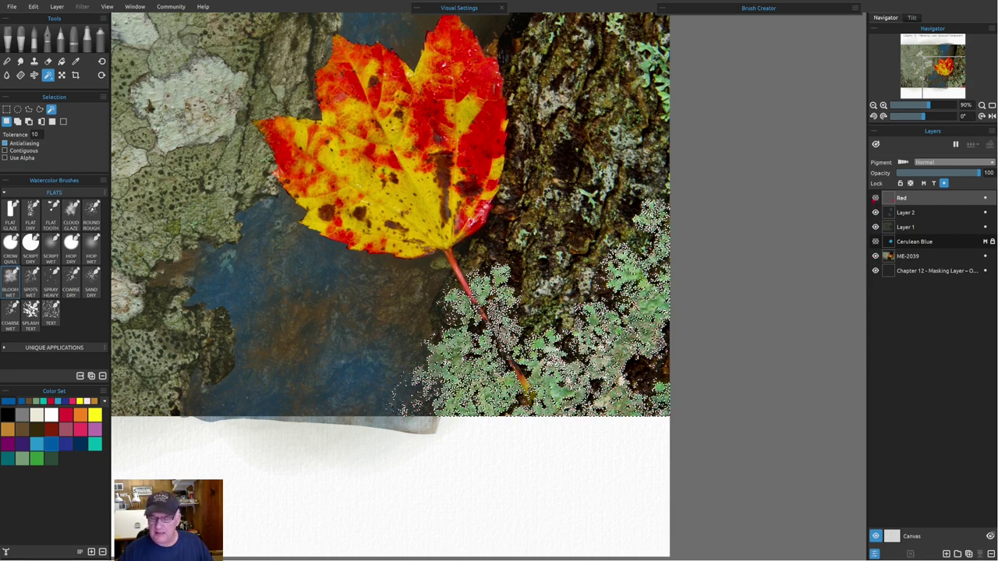
click(907, 216)
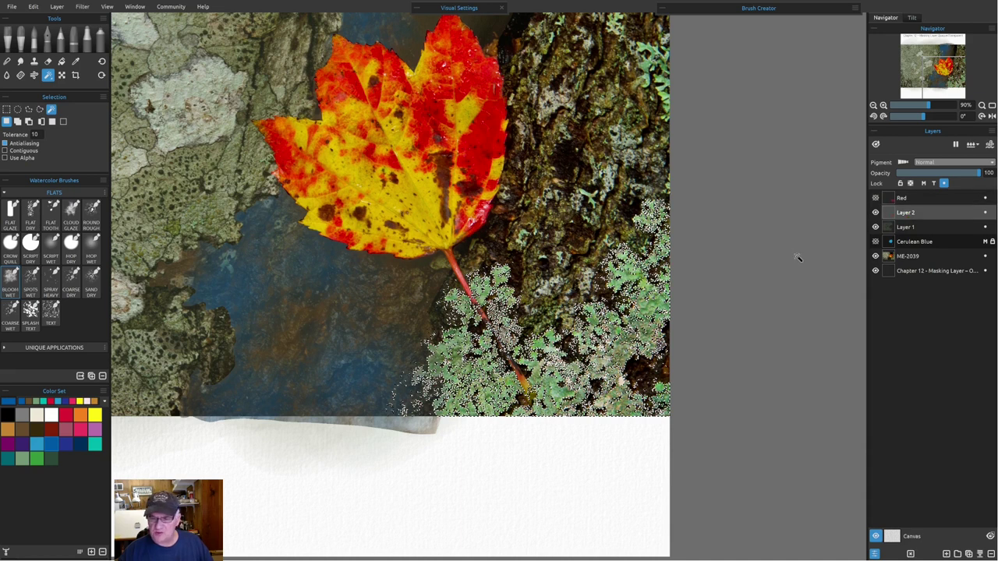
key(e)
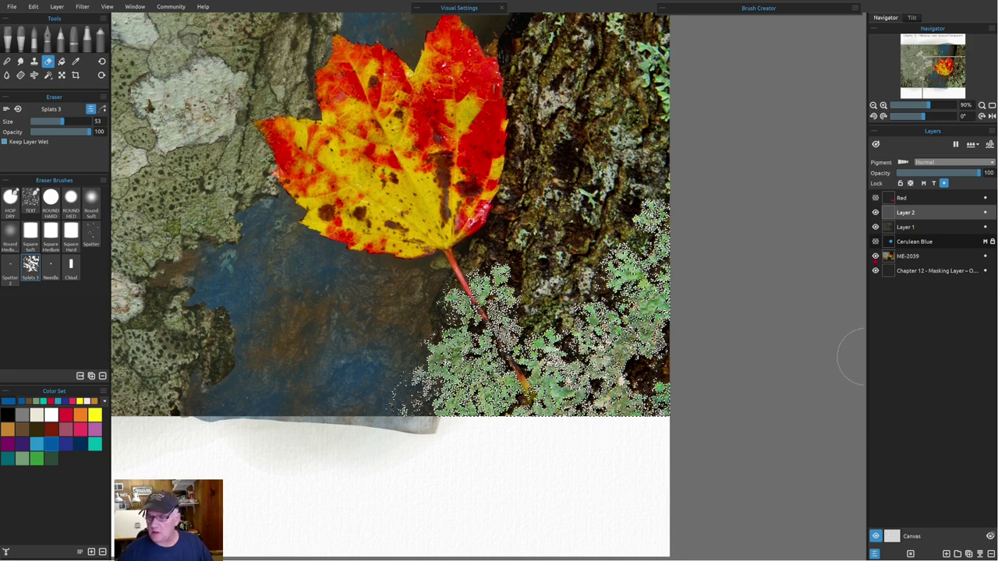
click(875, 256)
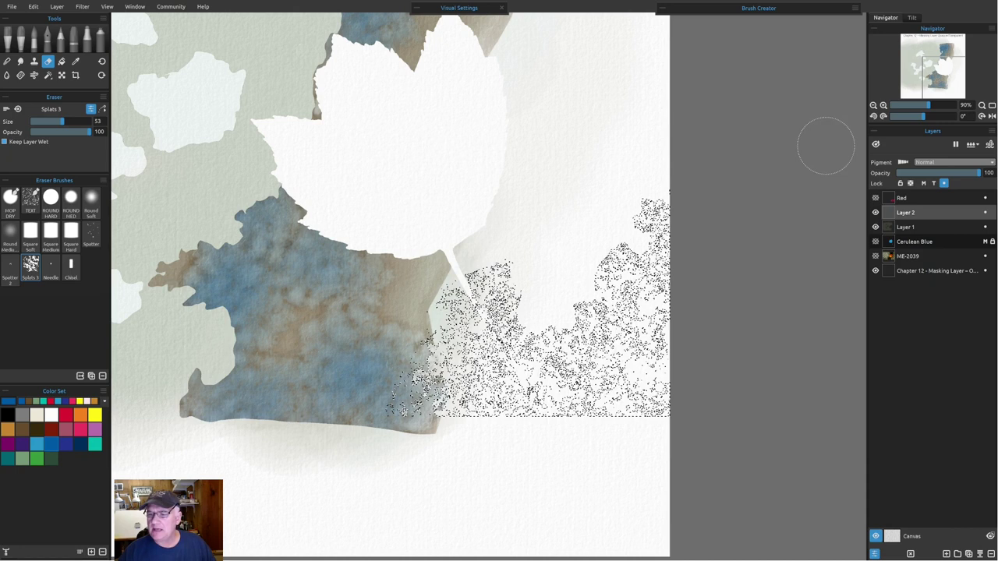
- Show the Cerulean Blue and Red layers, and remove the mask from the Cerulean Blue layer
click(875, 242)
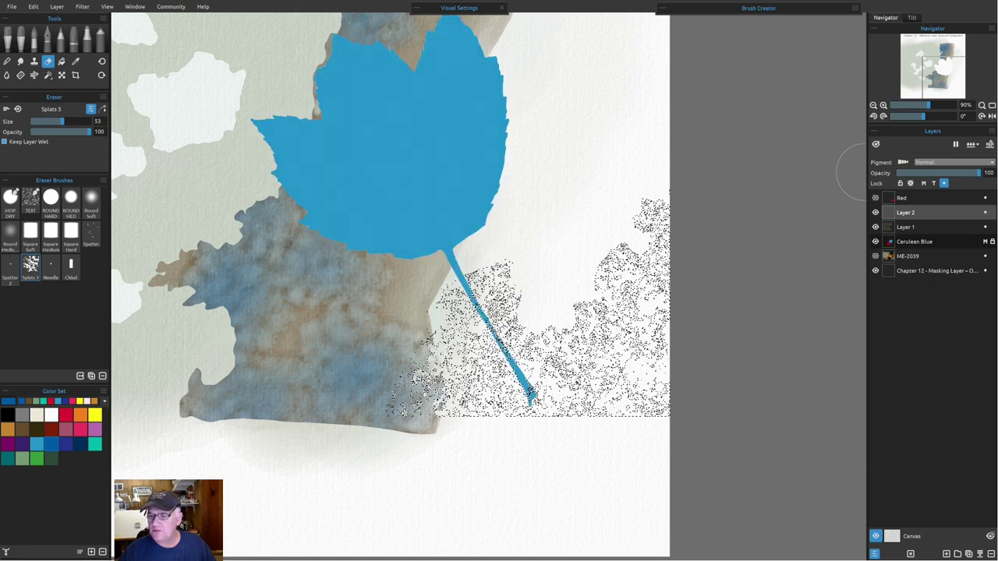
click(921, 241)
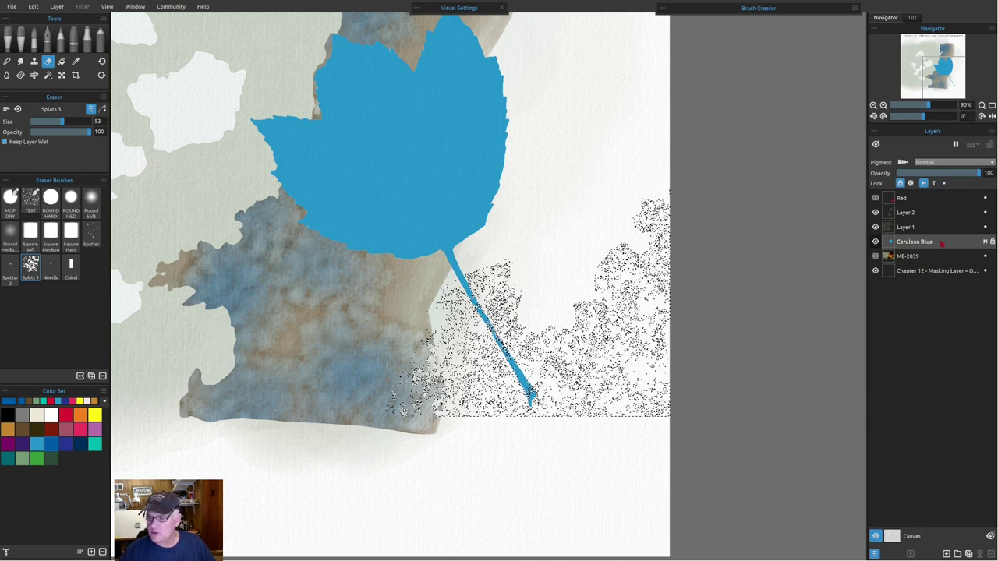
click(924, 199)
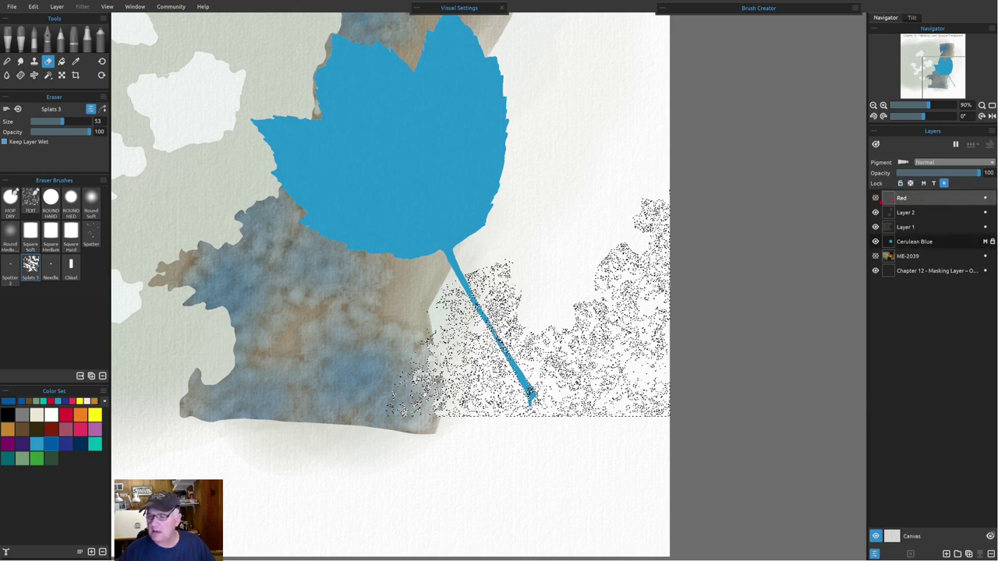
click(875, 198)
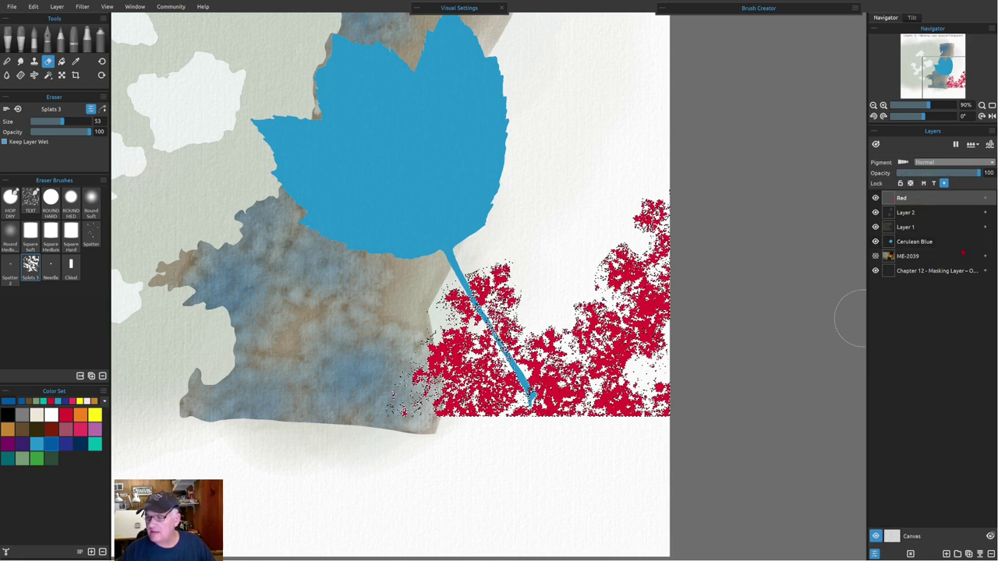
click(952, 243)
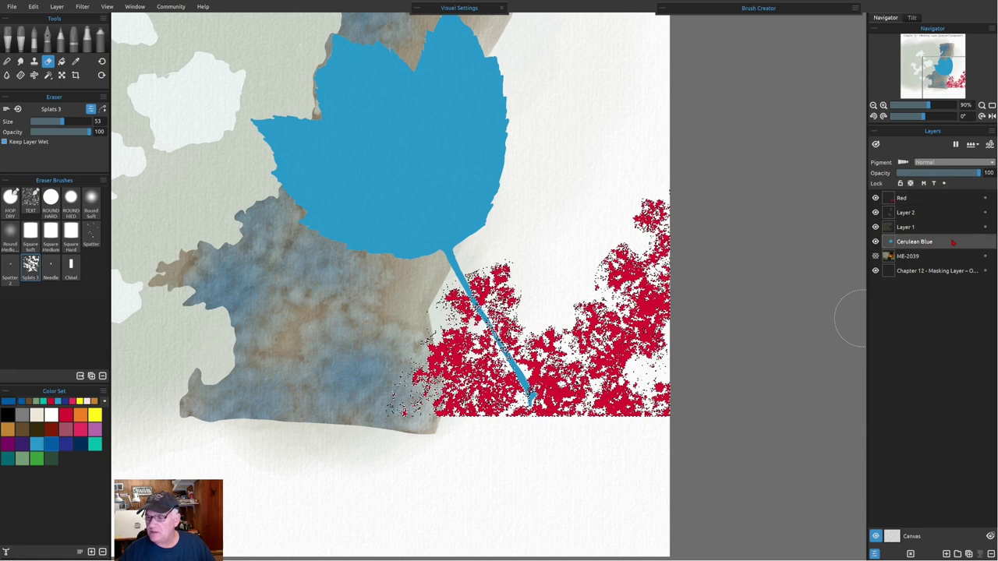
- Set the Red layer to Mask Opaque and clear the lichen selection
click(913, 200)
click(923, 183)
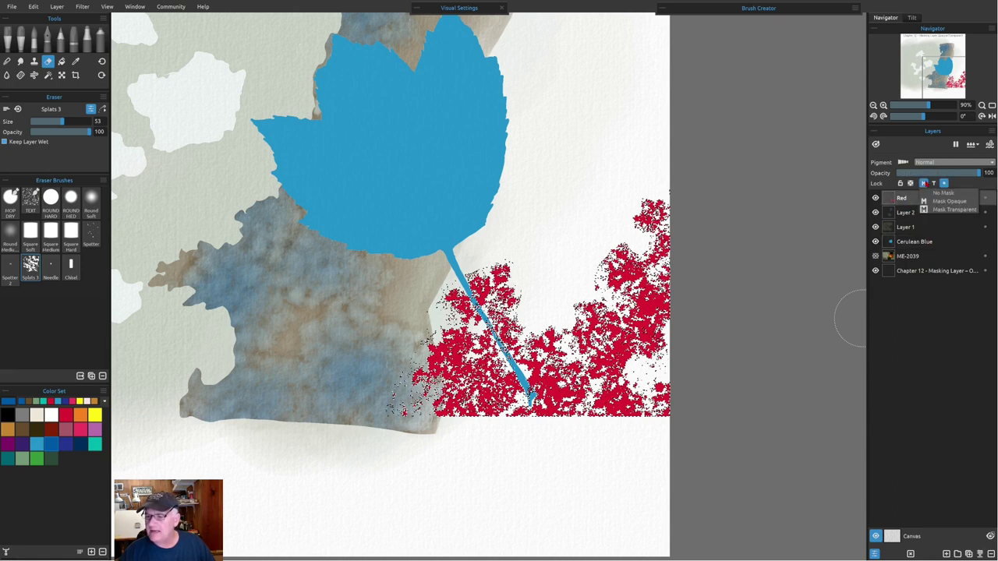
click(930, 202)
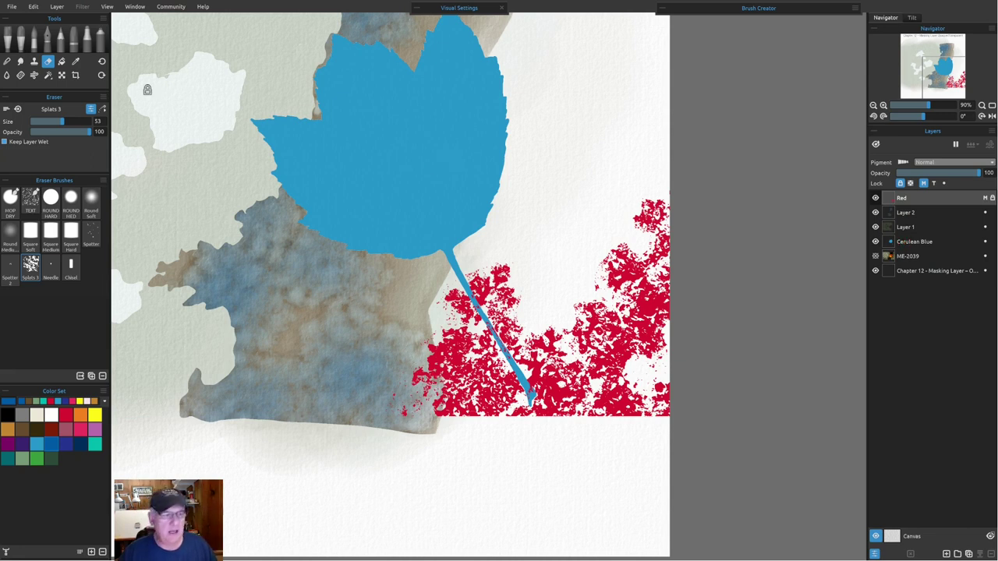
- Select the whole blue leaf and stem on the Cerulean Blue layer with the Magic Wand
key(w)
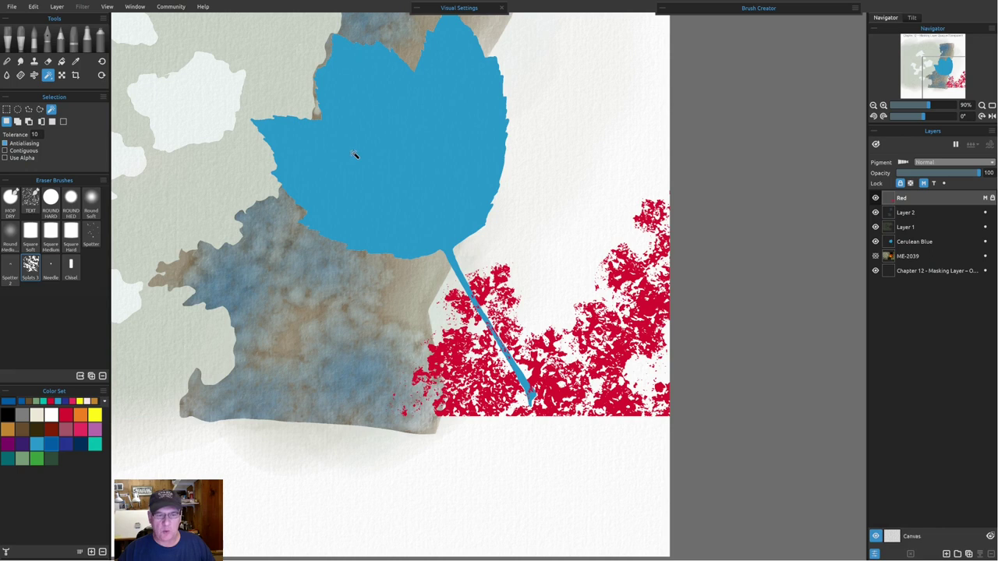
click(908, 243)
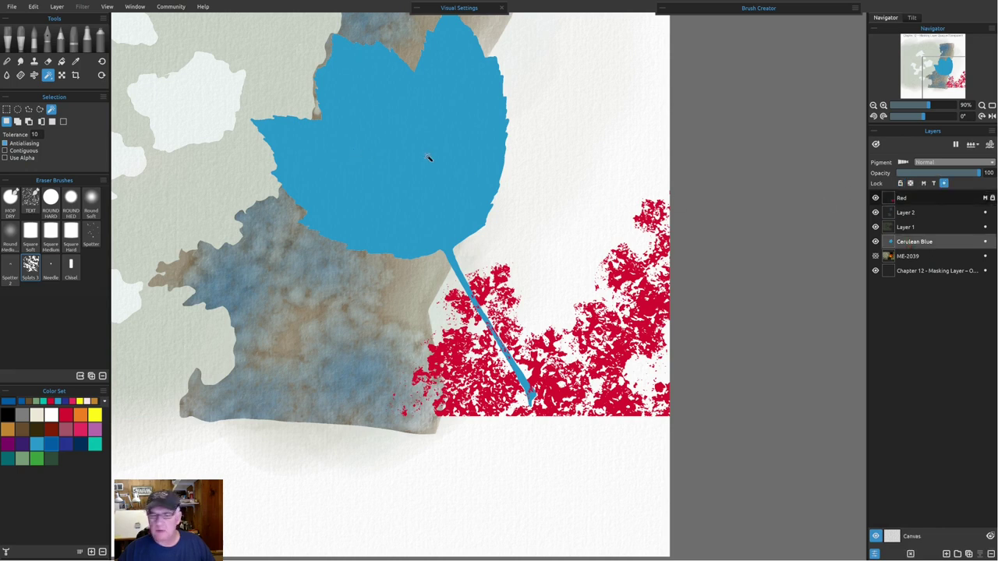
click(409, 148)
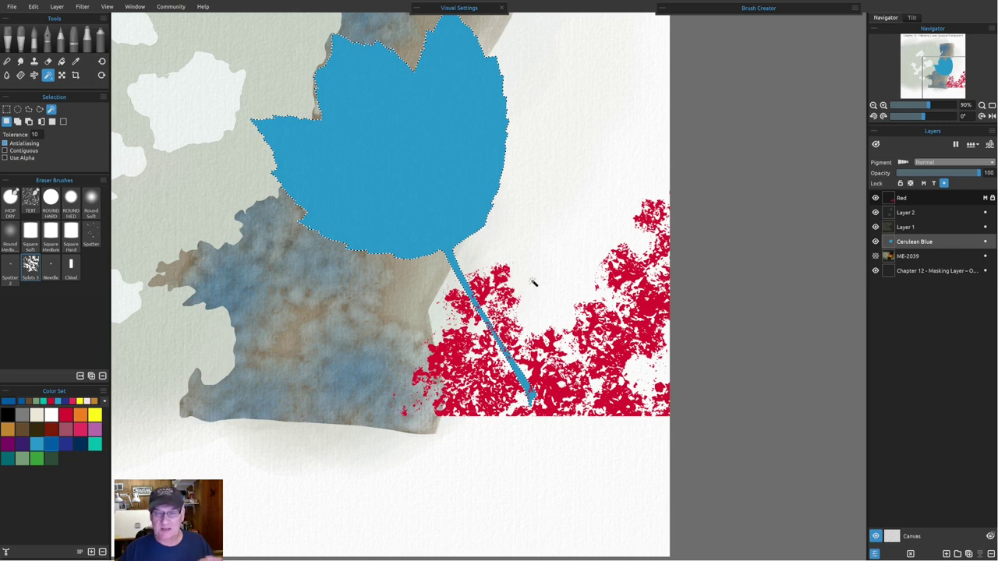
key(ctrl+0)
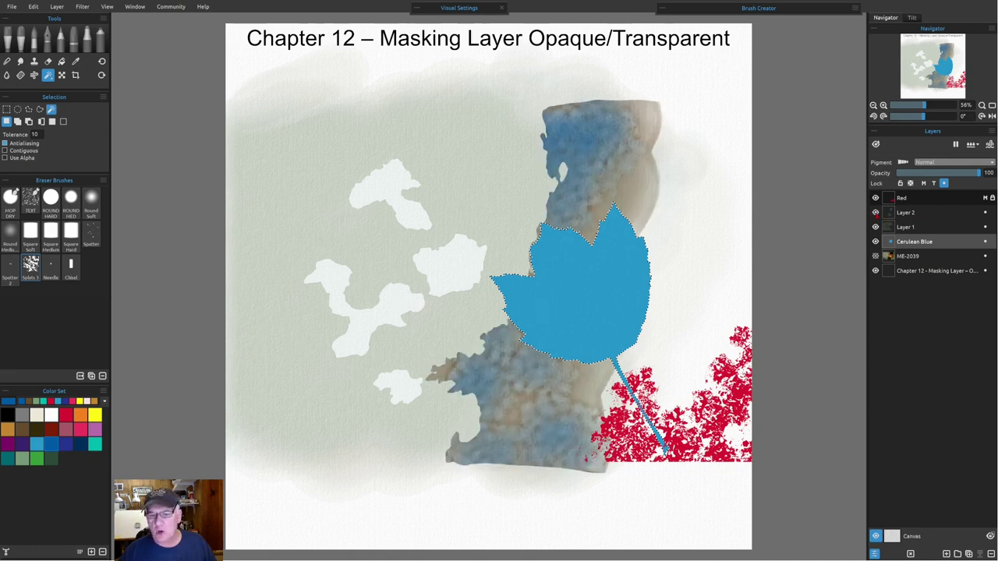
- Remove the mask from the Red layer and set the Cerulean Blue layer to Mask Opaque
click(913, 214)
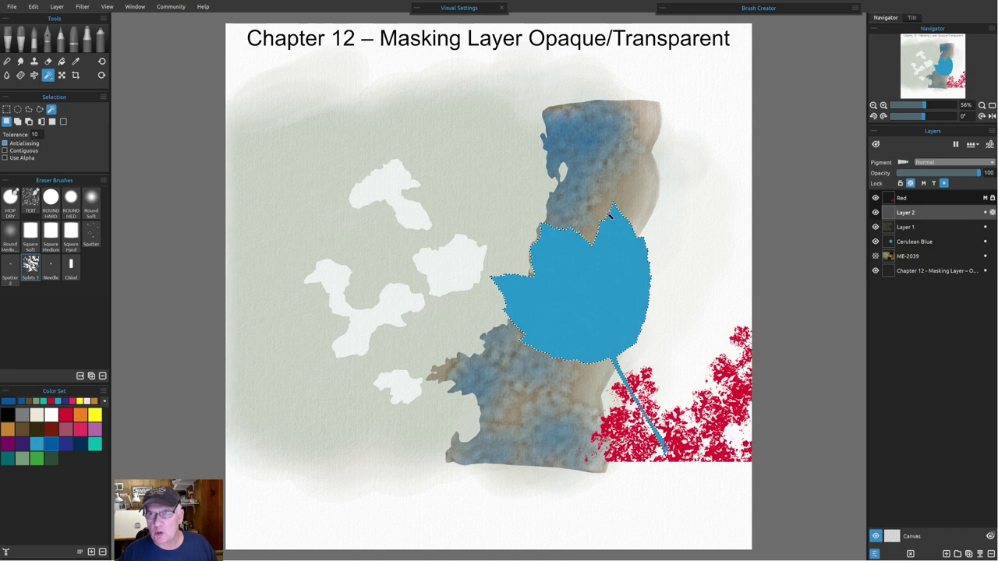
click(915, 242)
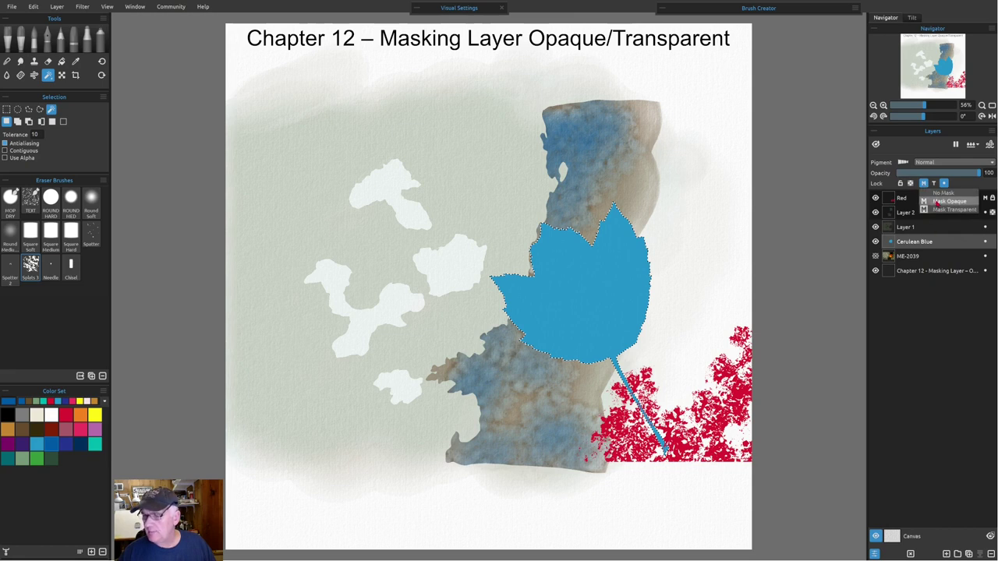
click(924, 183)
click(987, 198)
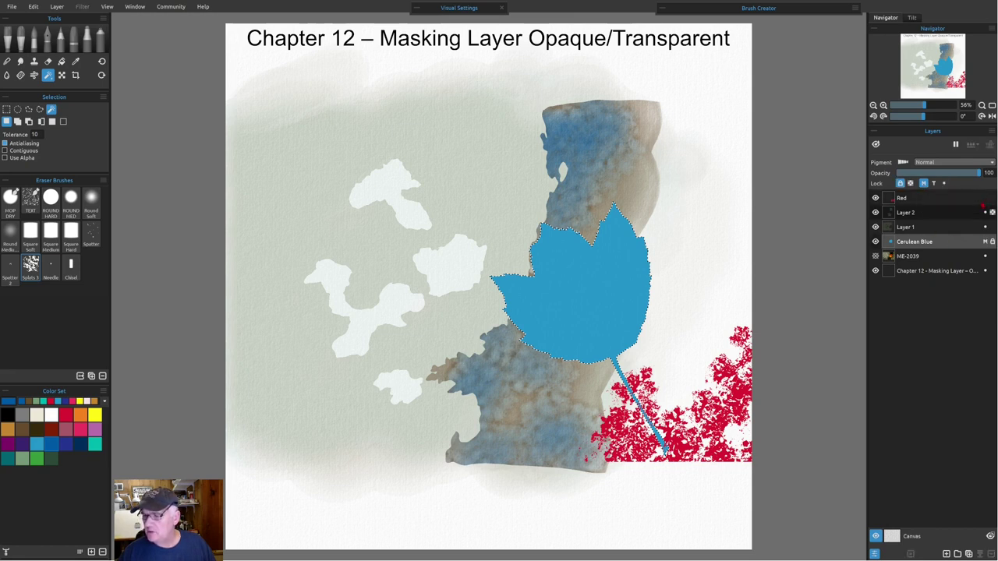
click(944, 184)
click(949, 201)
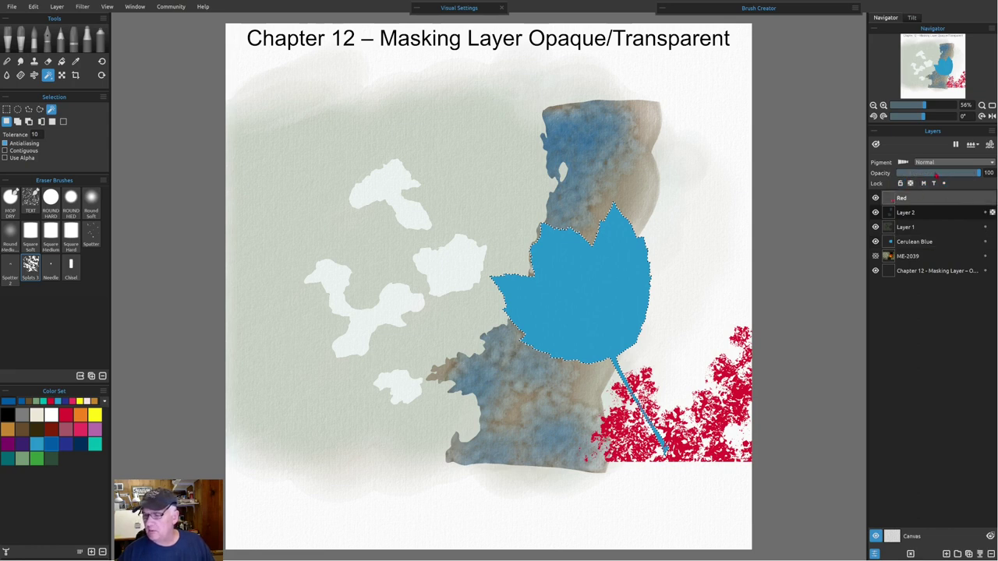
click(936, 243)
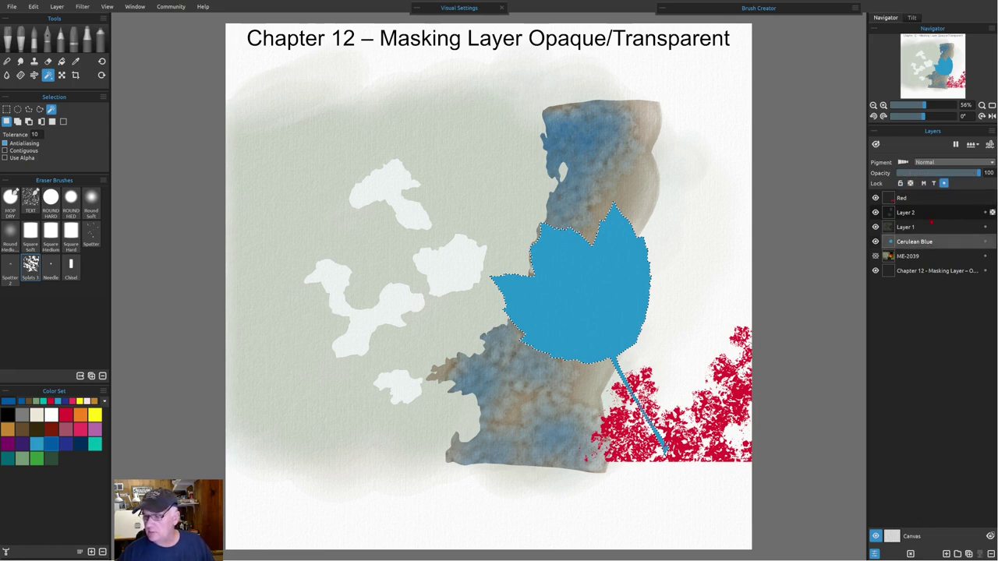
click(924, 183)
click(947, 201)
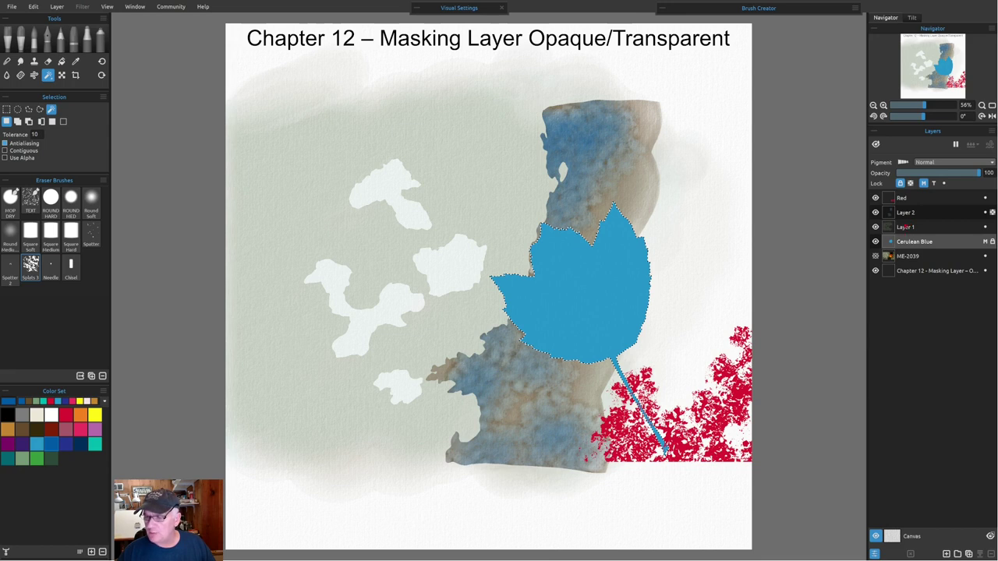
- Hide the Cerulean Blue layer and clear the leaf selection, with Layer 2 active and the Bloom Wet watercolor brush chosen
click(908, 213)
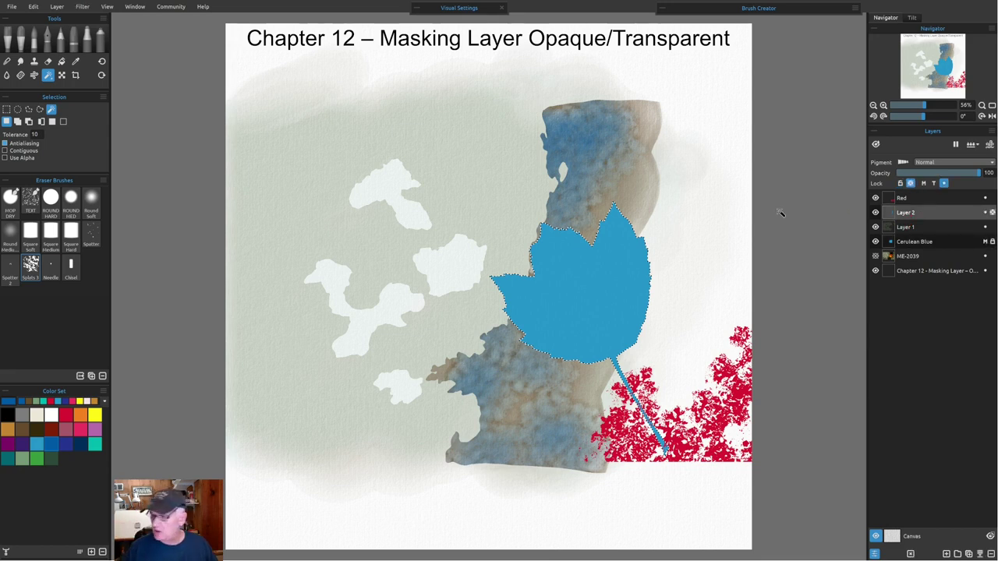
click(875, 242)
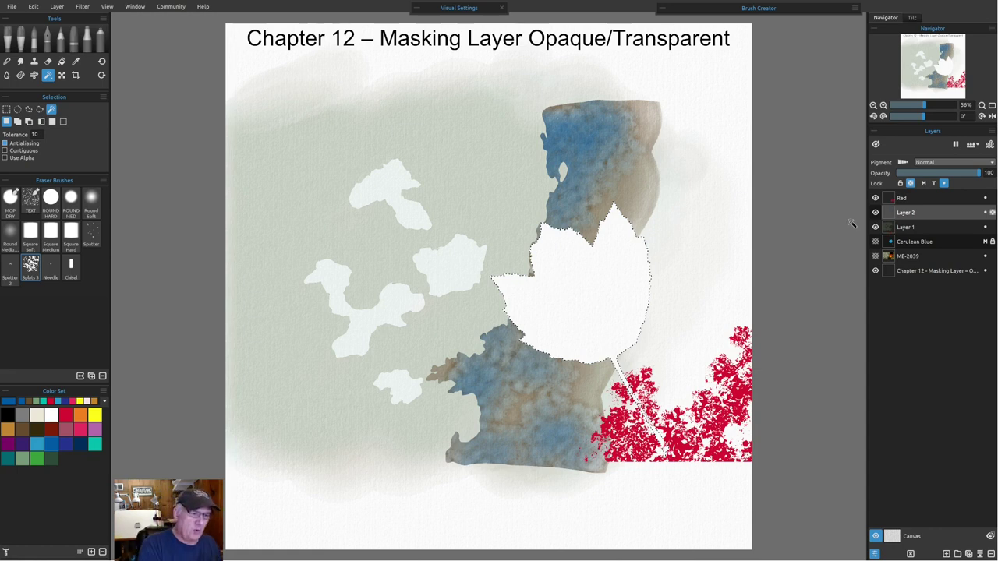
click(92, 204)
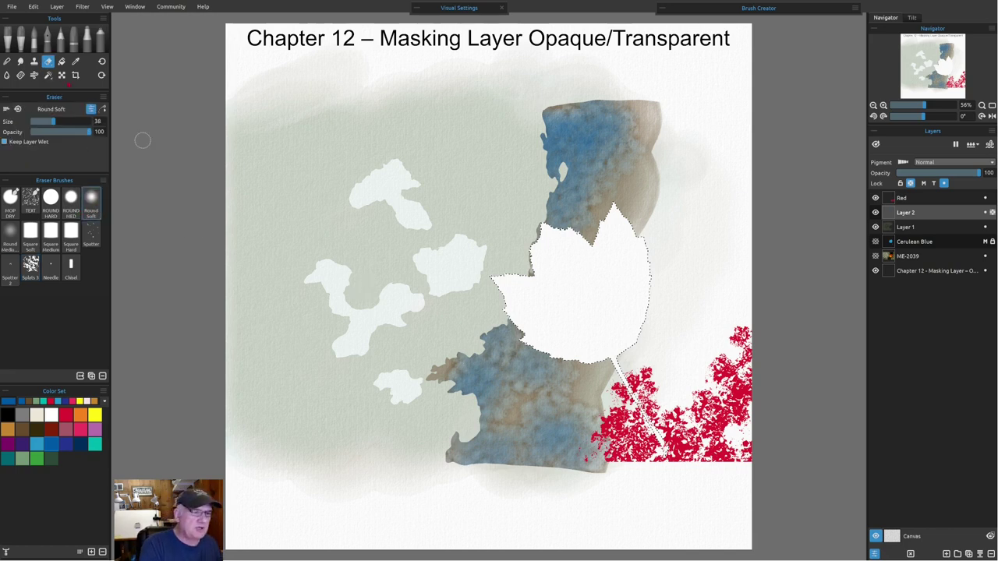
key(w)
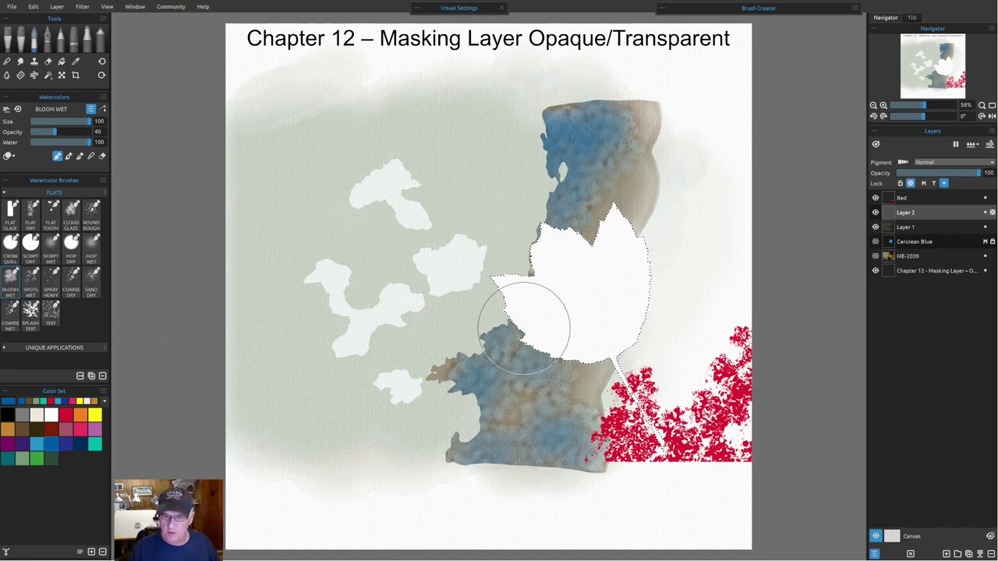
key(ctrl+d)
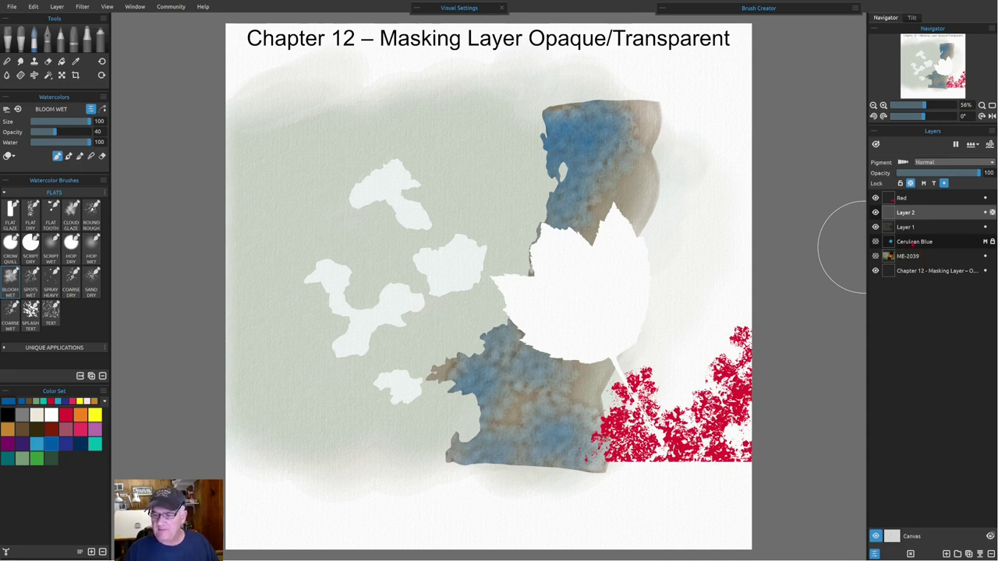
- Paint red over the upper and lower bark areas on Layer 2, brushing across the masked leaf
click(94, 445)
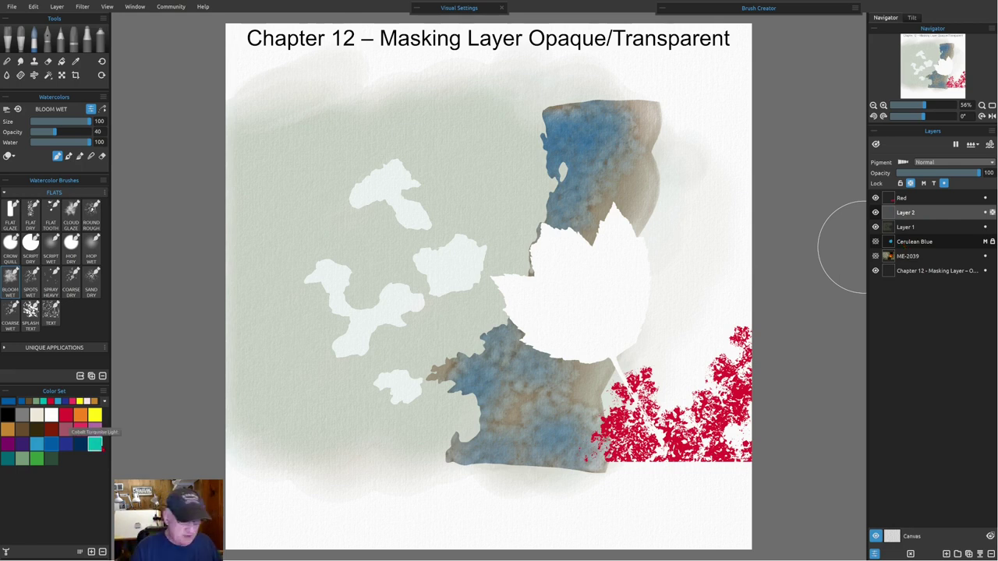
click(39, 435)
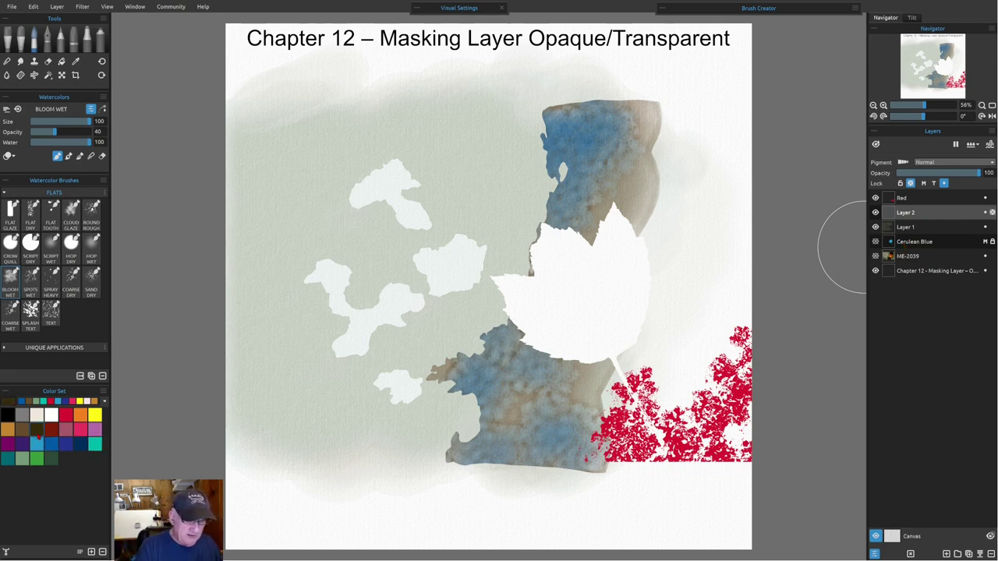
click(65, 415)
mouse_move(563, 126)
mouse_down()
mouse_move(557, 223)
mouse_move(617, 196)
mouse_move(601, 268)
mouse_up()
mouse_move(587, 356)
mouse_down()
mouse_move(538, 390)
mouse_move(482, 359)
mouse_move(445, 454)
mouse_move(517, 482)
mouse_move(593, 390)
mouse_move(630, 473)
mouse_up()
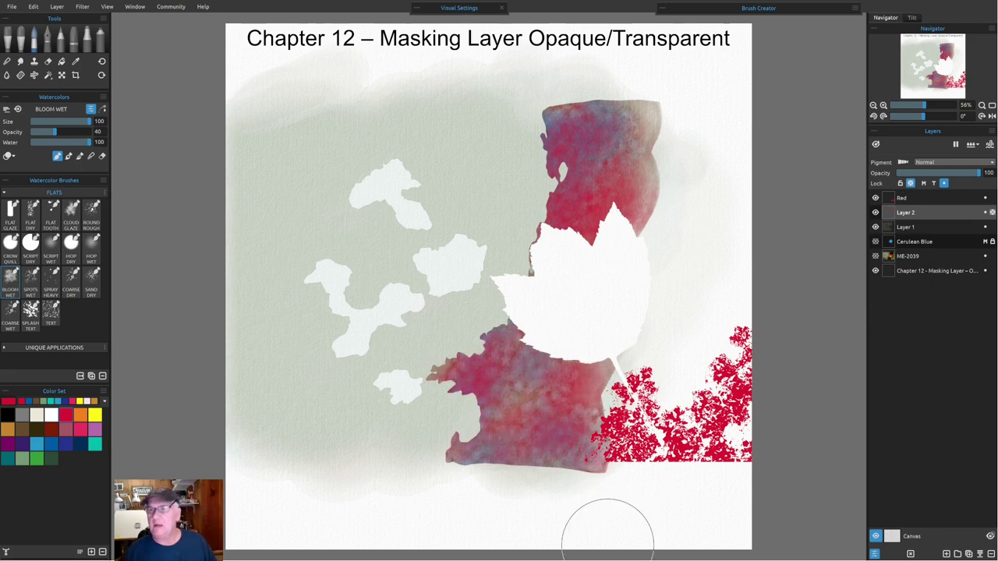
drag(573, 133, 616, 211)
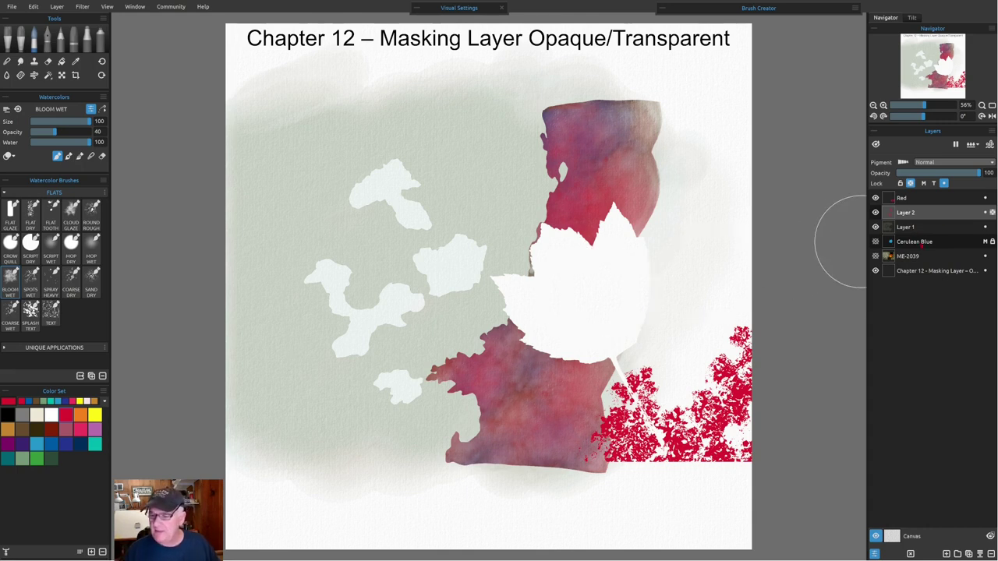
- Change the Cerulean Blue layer from Mask Opaque to Mask Transparent and show the layer
double_click(914, 242)
click(977, 247)
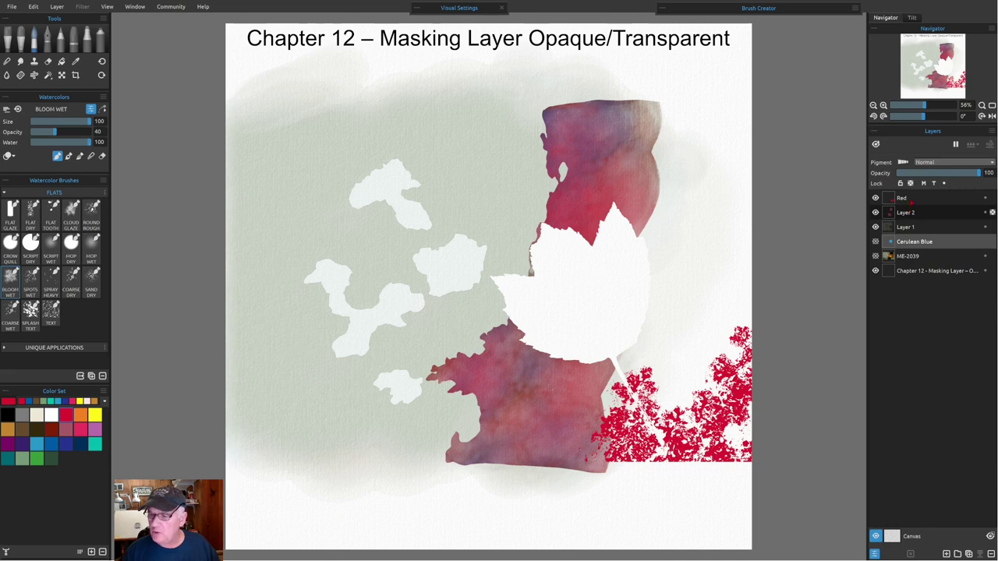
click(923, 183)
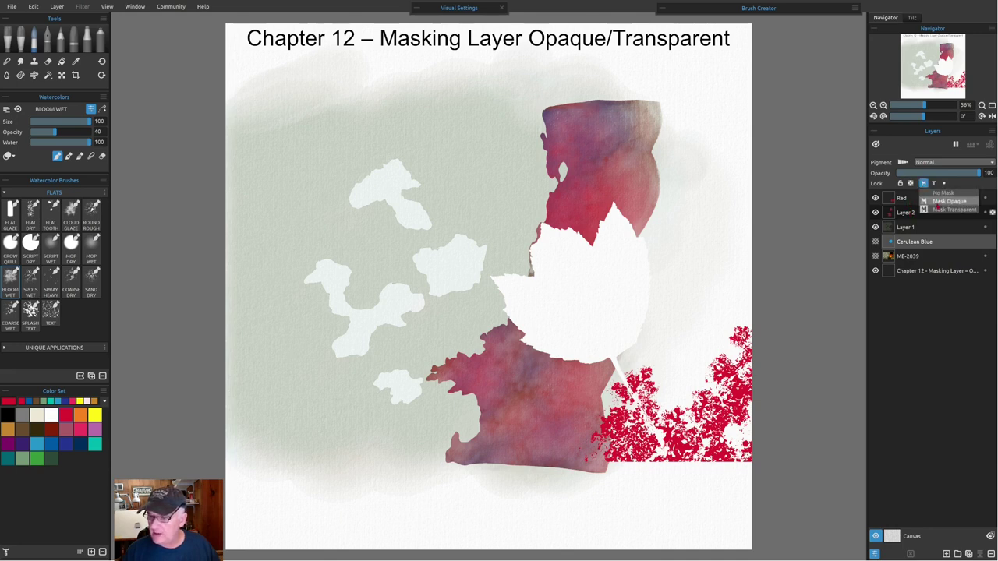
click(943, 210)
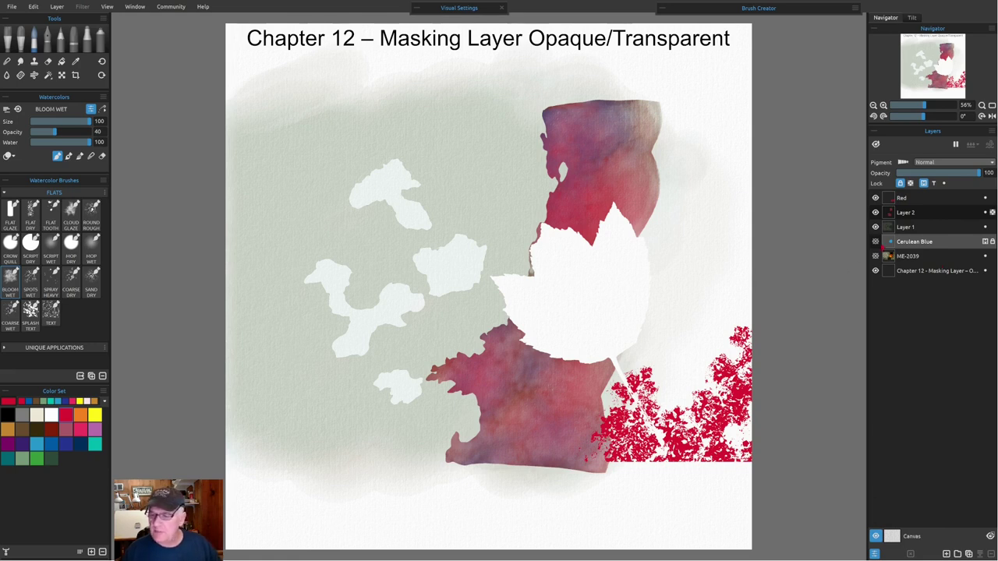
click(875, 242)
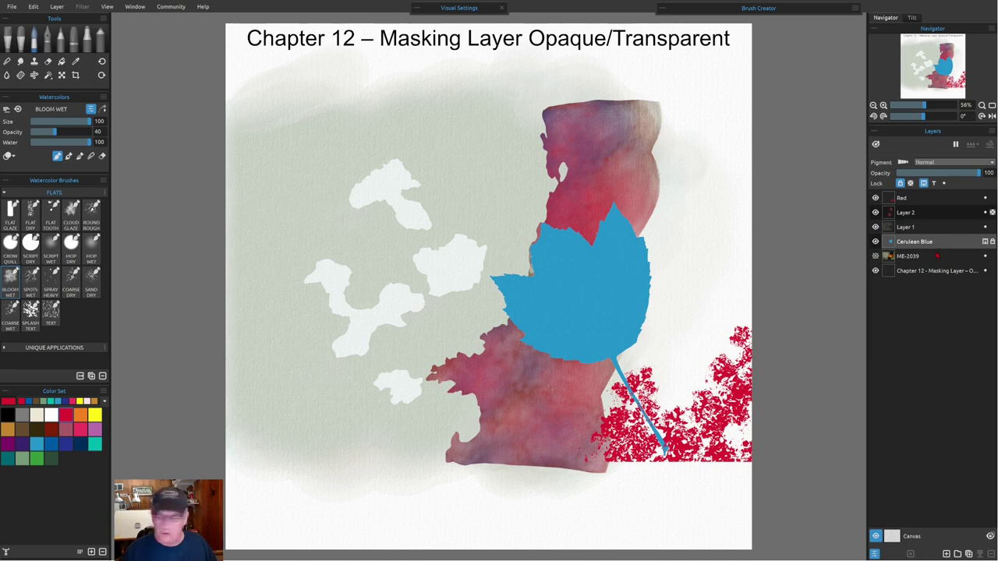
- Add a new layer directly above Cerulean Blue and hide the Cerulean Blue layer
key(ctrl+shift+n)
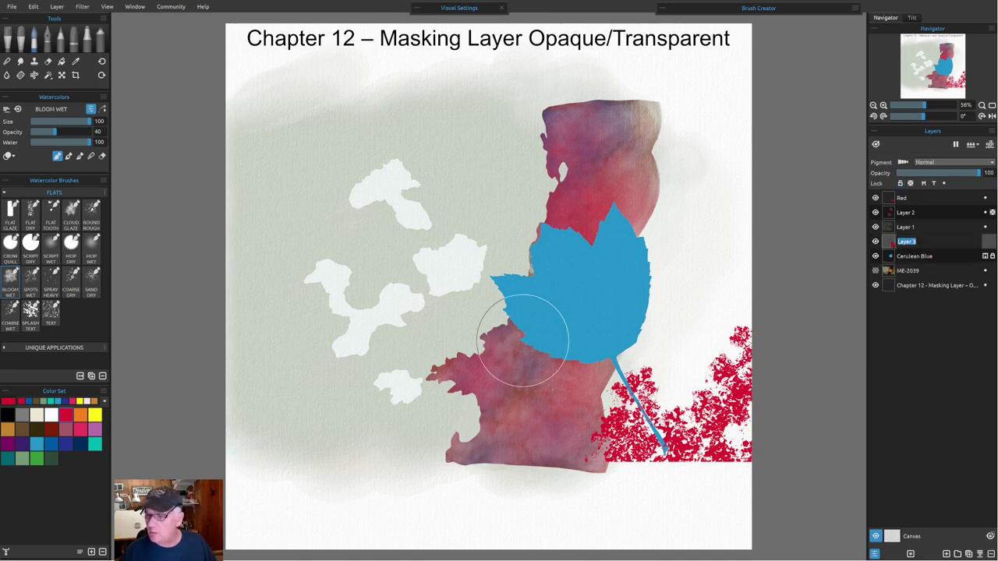
click(943, 183)
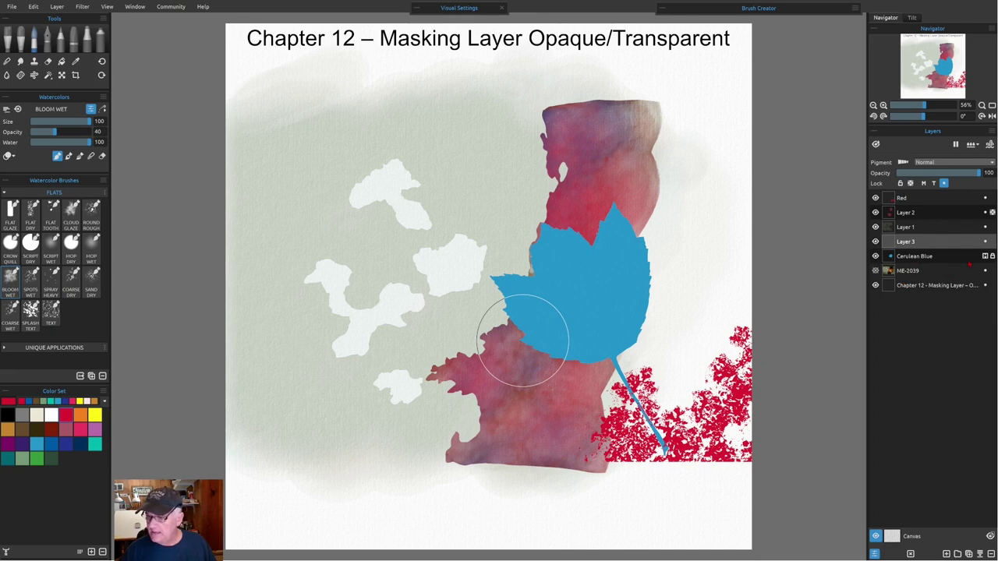
click(876, 256)
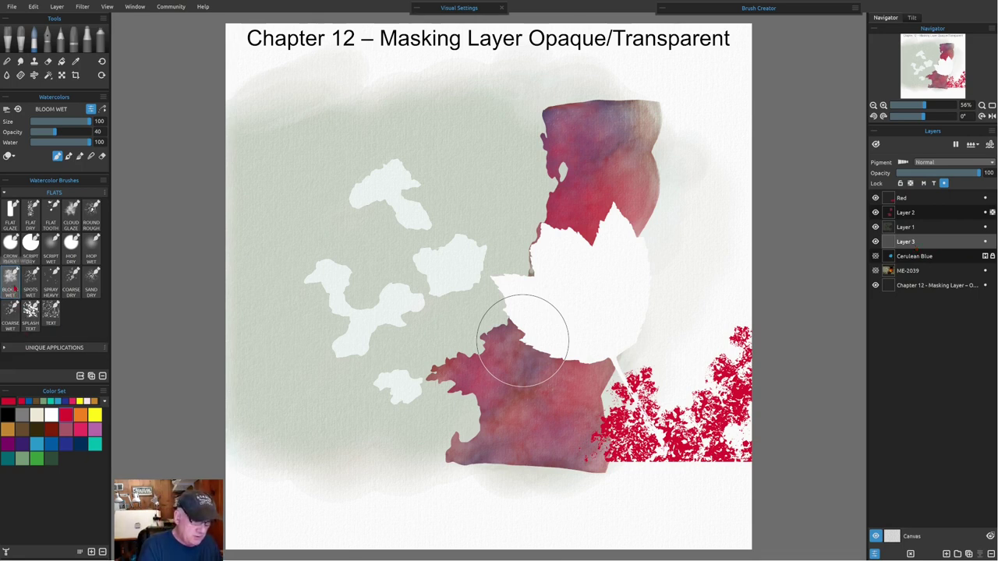
- Fill the leaf and stem on the new layer with yellow, and blend orange into it with the Bloom Wet brush
click(95, 416)
mouse_move(535, 312)
mouse_down()
mouse_move(530, 342)
mouse_move(569, 241)
mouse_move(627, 290)
mouse_move(606, 365)
mouse_move(586, 260)
mouse_move(529, 239)
mouse_move(554, 285)
mouse_move(610, 311)
mouse_move(602, 368)
mouse_move(627, 432)
mouse_move(650, 425)
mouse_move(595, 232)
mouse_up()
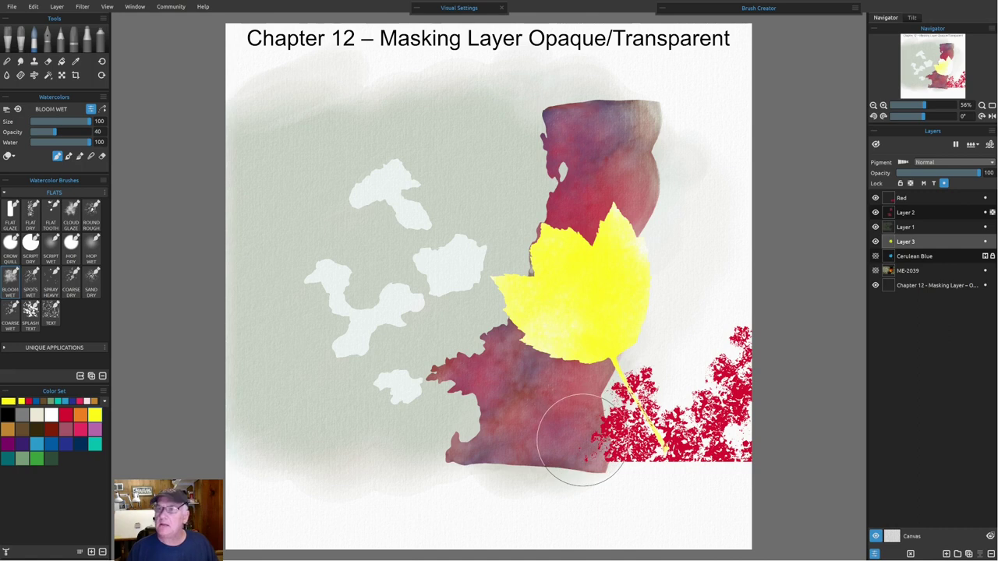
mouse_move(574, 428)
mouse_down()
mouse_move(507, 305)
mouse_move(544, 393)
mouse_move(589, 329)
mouse_move(626, 205)
mouse_move(562, 239)
mouse_move(621, 312)
mouse_move(608, 382)
mouse_up()
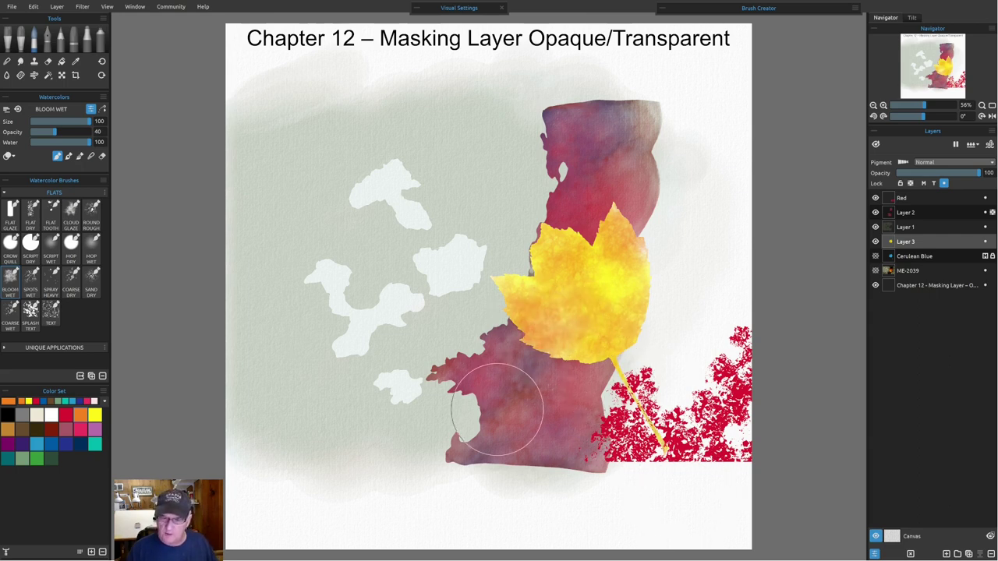
- Reduce the Bloom Wet brush to size 23 and paint red strokes on the leaf
key(bracketleft)
key(bracketleft)
key(bracketleft)
key(bracketleft)
key(bracketleft)
key(bracketleft)
key(bracketleft)
key(bracketleft)
click(65, 415)
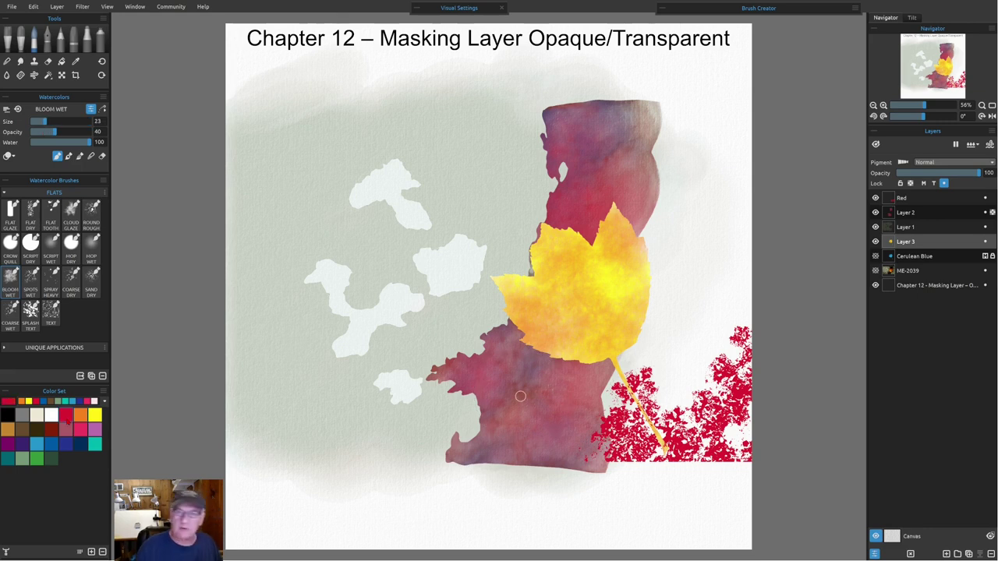
mouse_move(579, 239)
mouse_down()
mouse_move(605, 261)
mouse_move(596, 280)
mouse_move(622, 220)
mouse_move(651, 263)
mouse_move(637, 285)
mouse_move(642, 329)
mouse_move(606, 341)
mouse_move(560, 336)
mouse_move(547, 373)
mouse_up()
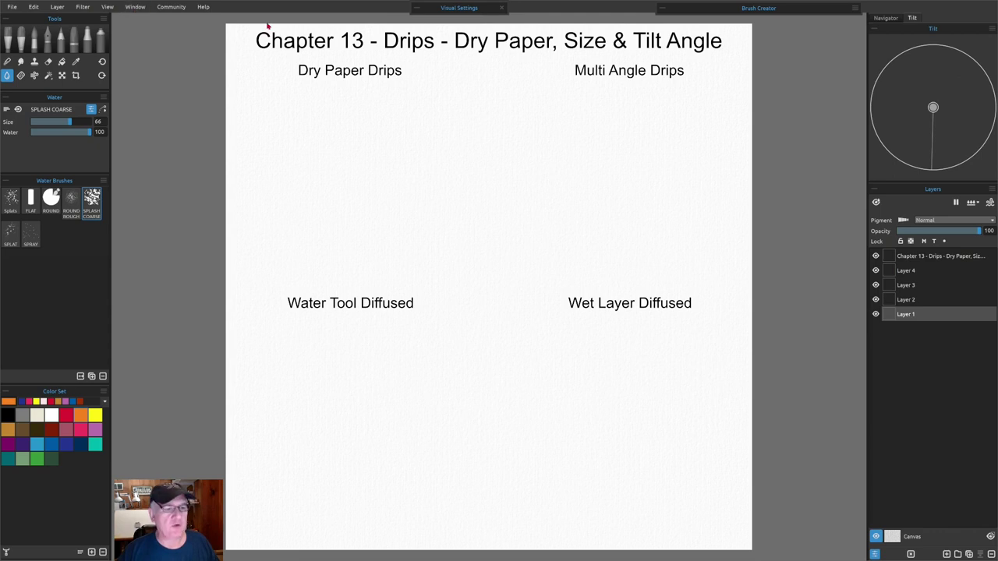
- Review the Create Drips, Drip Size and Drip Length options in the Visual Settings of the Chapter 13 canvas
click(438, 11)
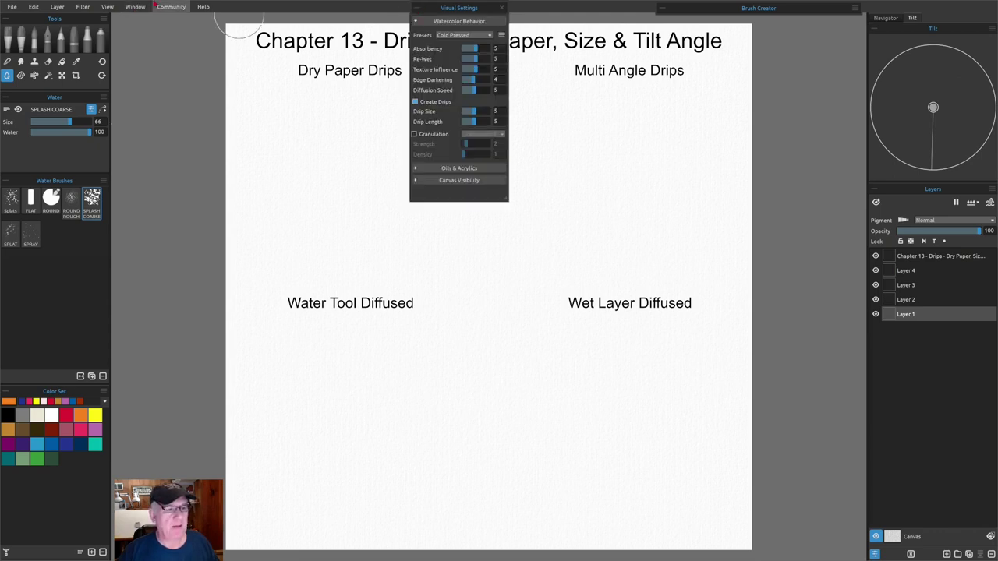
click(135, 10)
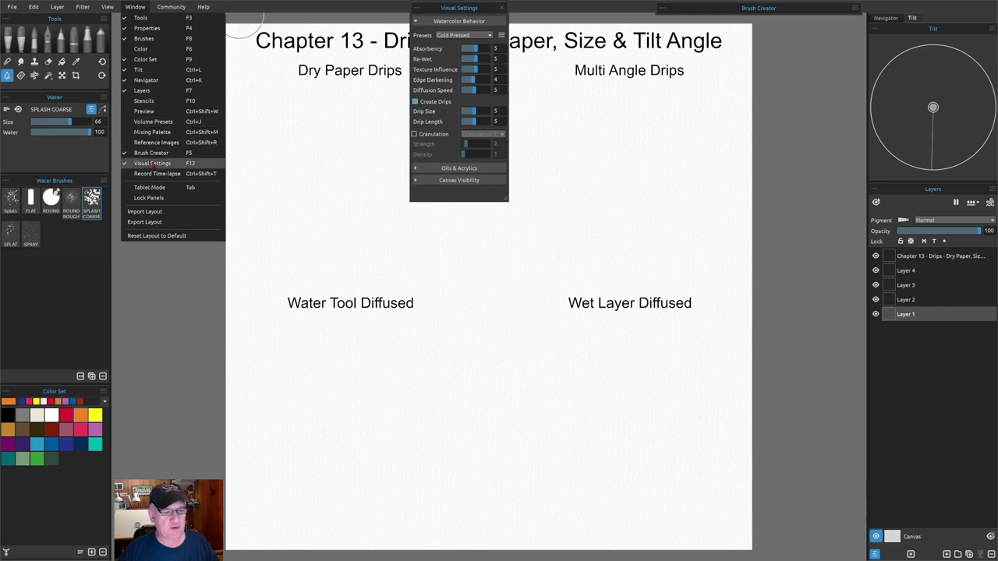
click(462, 10)
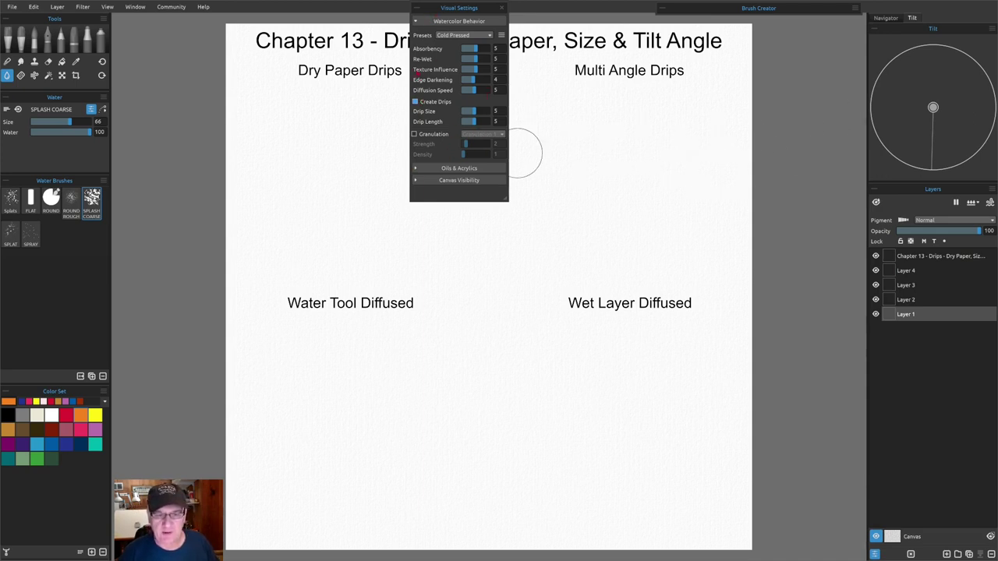
click(416, 8)
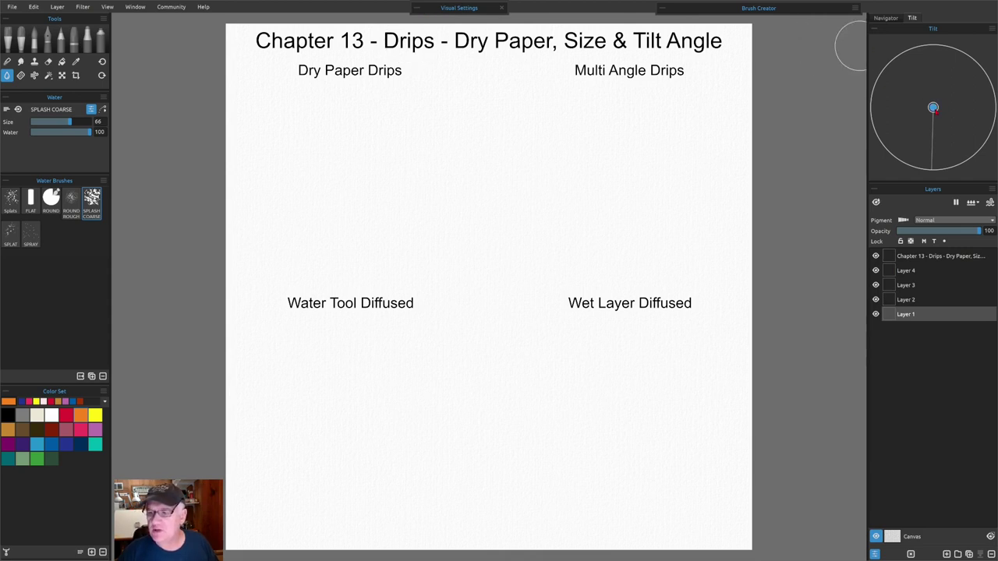
- Set the canvas tilt straight down at full strength and switch to the Bloom Wet watercolor brush for the Dry Paper Drips area
drag(932, 132, 935, 172)
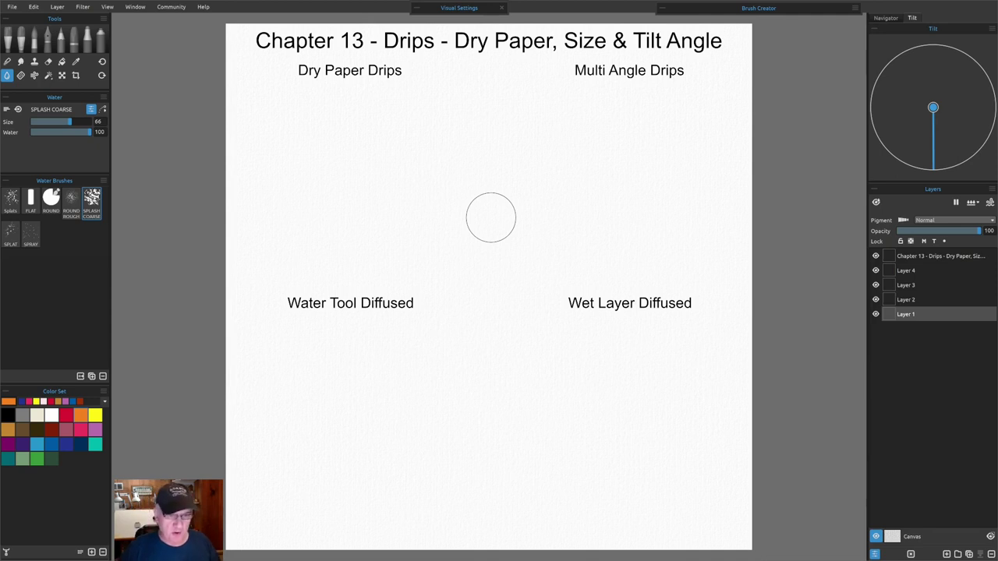
key(b)
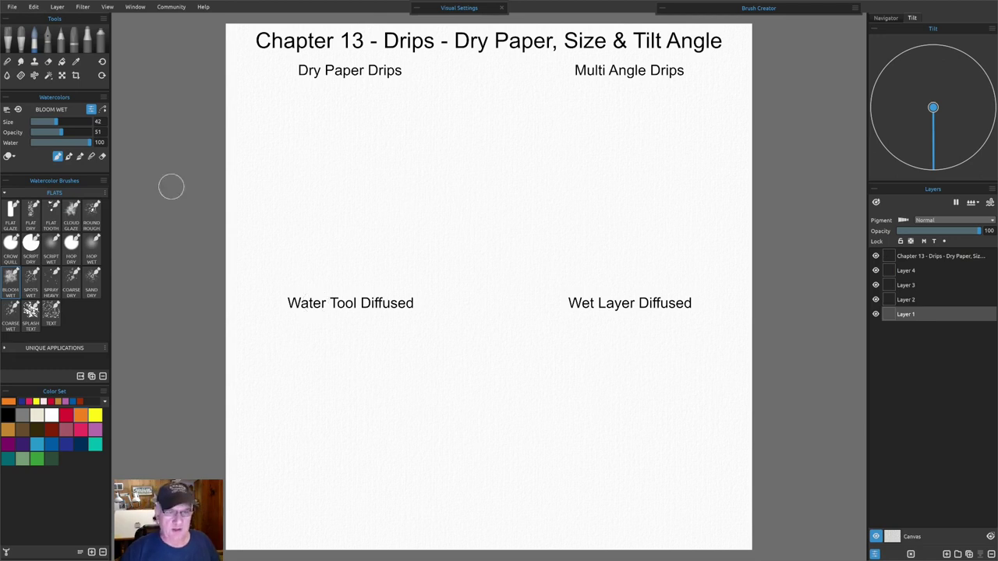
scroll(234, 163, up, 3)
scroll(347, 132, up, 1)
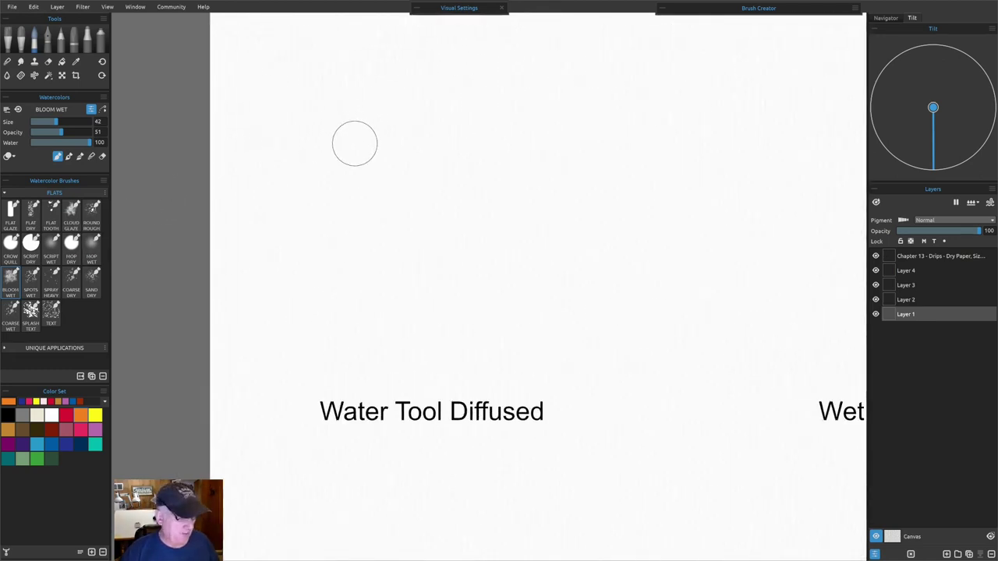
drag(455, 143, 431, 247)
scroll(426, 232, up, 1)
scroll(431, 247, up, 1)
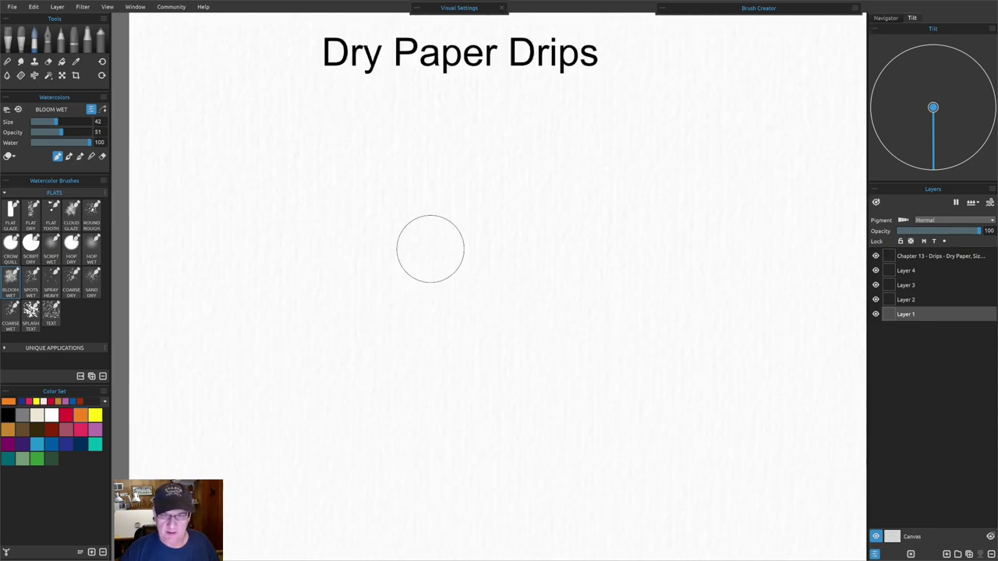
mouse_move(388, 289)
mouse_down()
mouse_move(422, 289)
mouse_move(408, 292)
mouse_up()
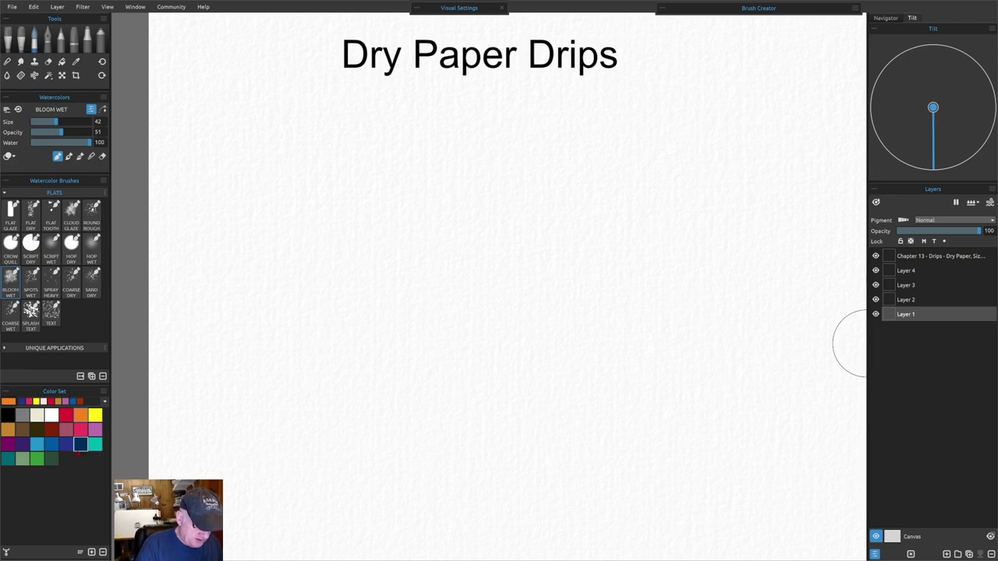
- Enlarge the Bloom Wet brush to size 66 and paint a wide blue wash under the Dry Paper Drips heading
click(66, 445)
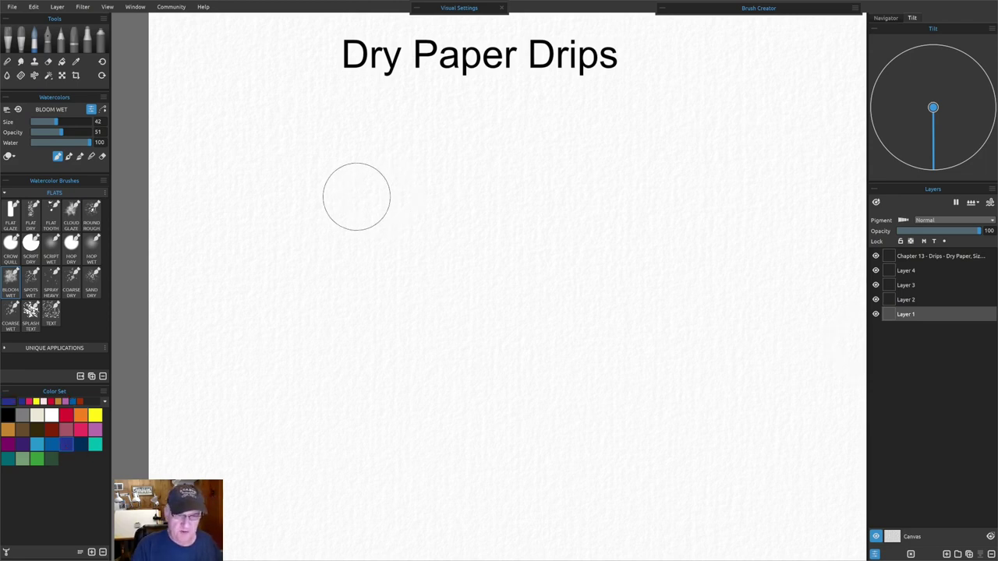
click(70, 123)
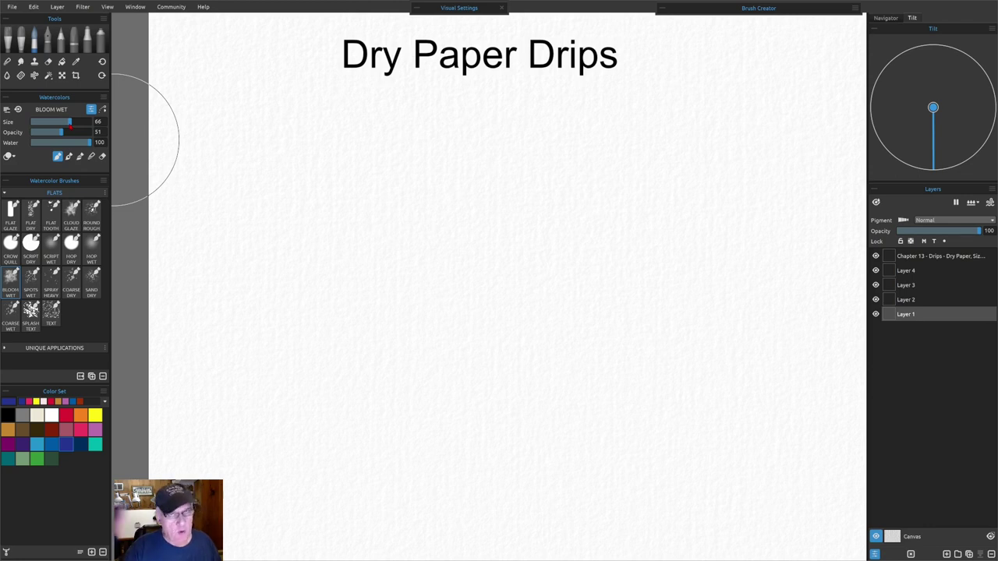
mouse_move(283, 161)
mouse_down()
mouse_move(324, 154)
mouse_move(347, 224)
mouse_move(376, 247)
mouse_move(441, 230)
mouse_move(488, 242)
mouse_move(550, 209)
mouse_move(540, 244)
mouse_move(537, 191)
mouse_move(535, 249)
mouse_move(583, 149)
mouse_up()
- Paint purple into the middle of the blue wash and follow its drips down the dry paper
click(9, 444)
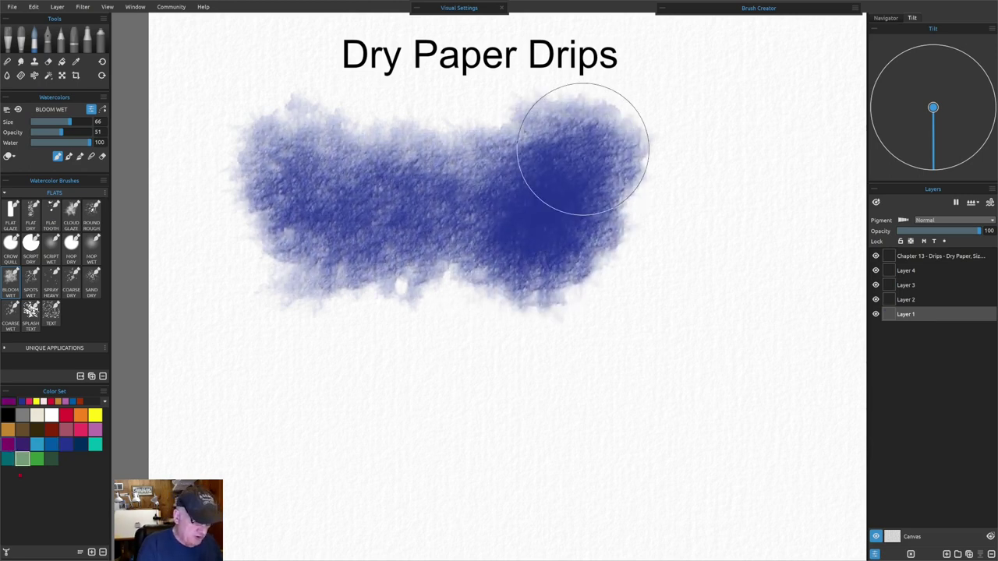
mouse_move(395, 201)
mouse_down()
mouse_move(394, 217)
mouse_move(546, 200)
mouse_move(379, 194)
mouse_move(397, 294)
mouse_move(427, 243)
mouse_up()
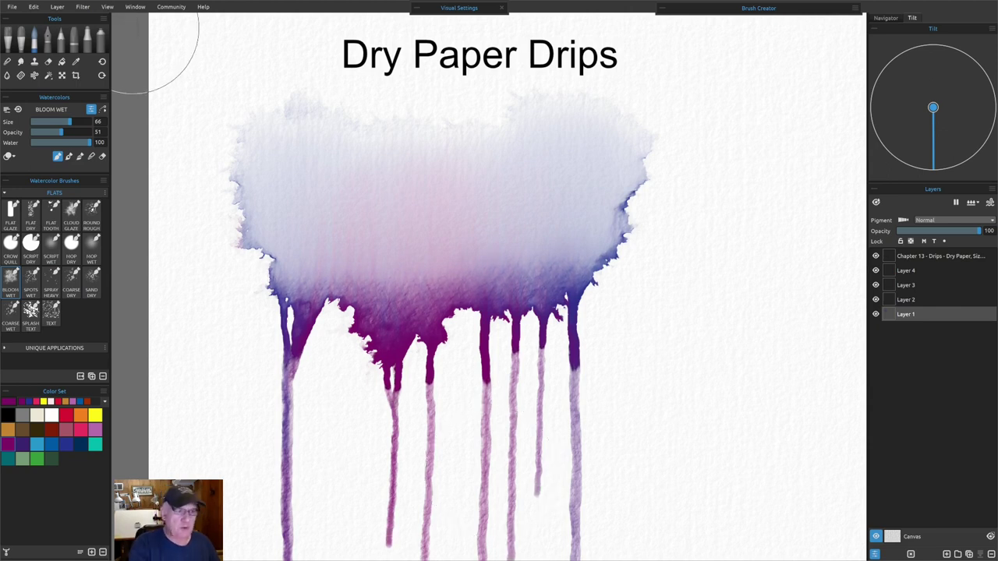
mouse_move(635, 445)
mouse_down()
mouse_move(652, 414)
mouse_move(653, 156)
mouse_up()
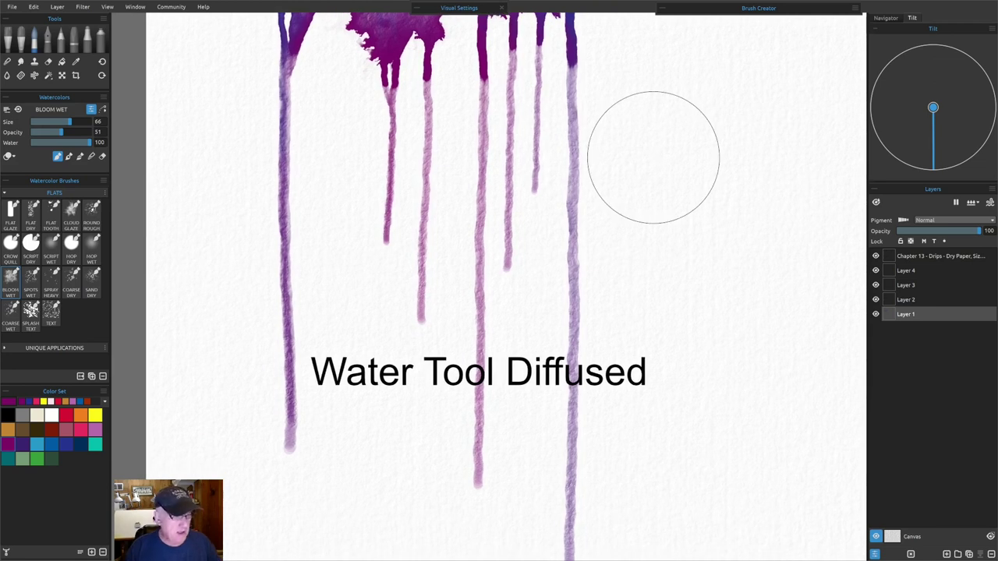
key(ctrl+0)
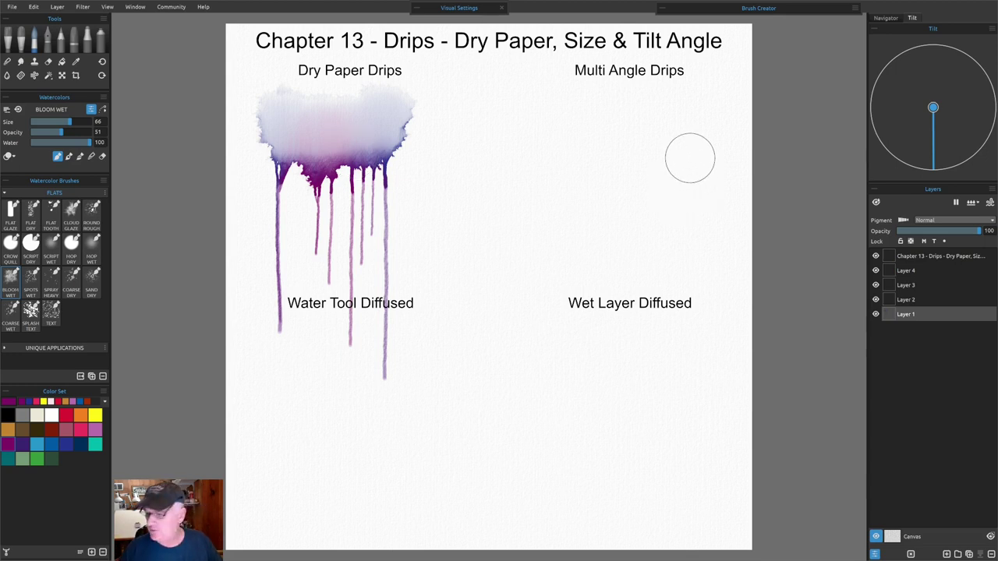
- On Layer 2, paint a light purple wash with red and orange blended in under the Multi Angle Drips heading
scroll(776, 83, up, 5)
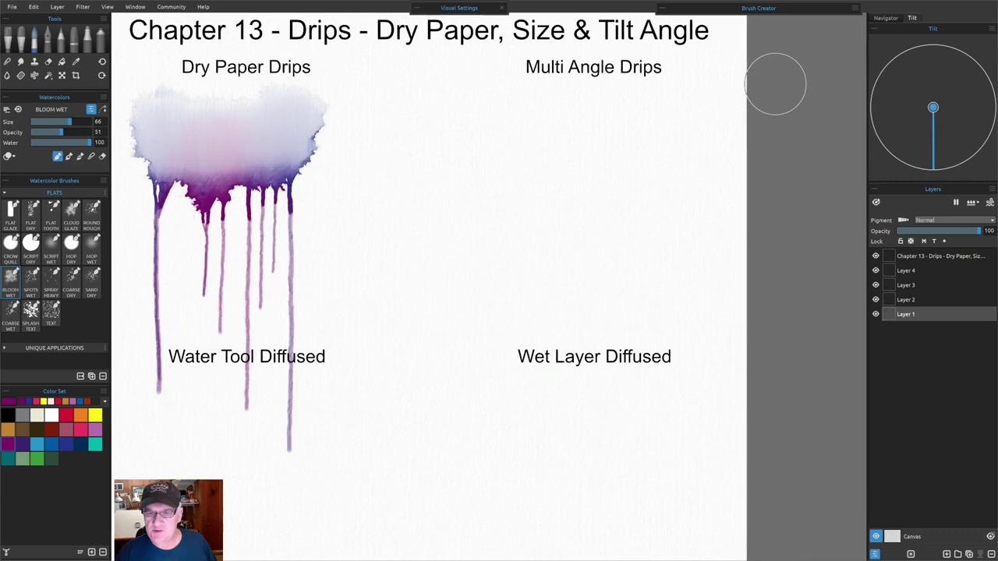
scroll(567, 124, up, 1)
scroll(569, 123, down, 1)
drag(616, 214, 595, 220)
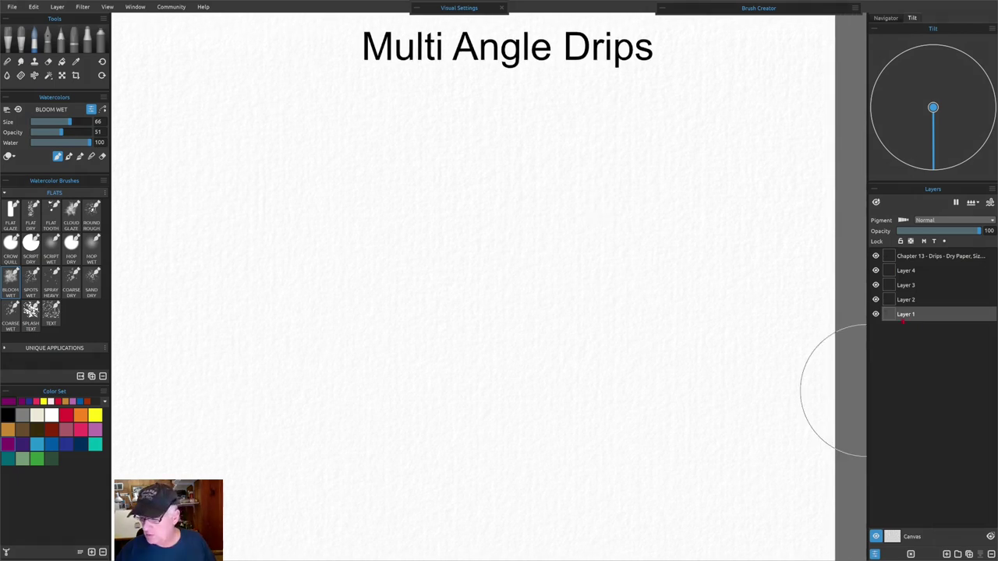
click(904, 301)
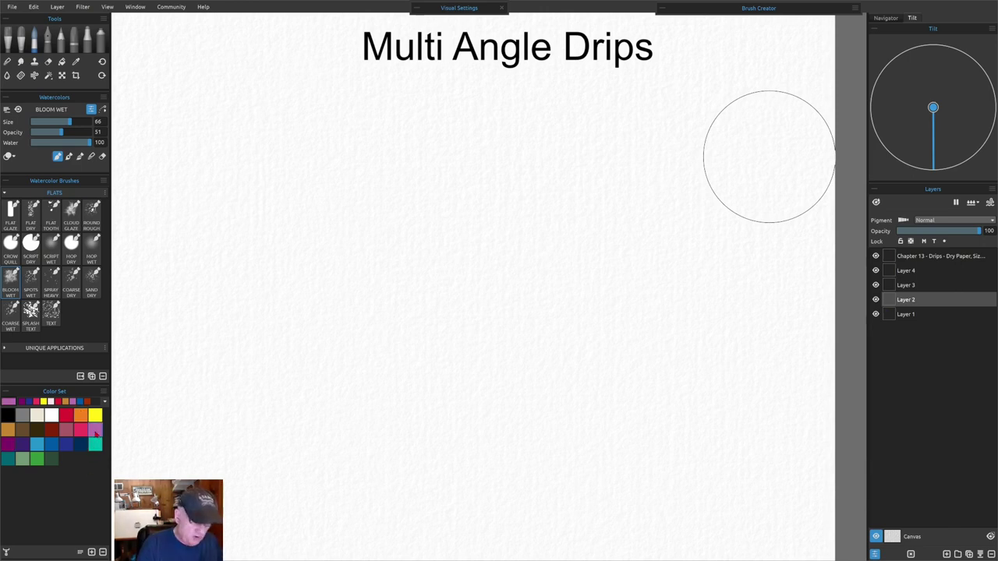
mouse_move(336, 196)
mouse_down()
mouse_move(303, 248)
mouse_move(425, 314)
mouse_move(571, 261)
mouse_move(440, 205)
mouse_move(669, 165)
mouse_up()
click(65, 414)
mouse_move(276, 305)
mouse_down()
mouse_move(361, 226)
mouse_move(469, 223)
mouse_move(502, 274)
mouse_move(362, 322)
mouse_move(404, 301)
mouse_move(571, 161)
mouse_move(482, 293)
mouse_move(575, 276)
mouse_move(597, 257)
mouse_move(551, 123)
mouse_move(405, 214)
mouse_move(320, 148)
mouse_move(212, 246)
mouse_up()
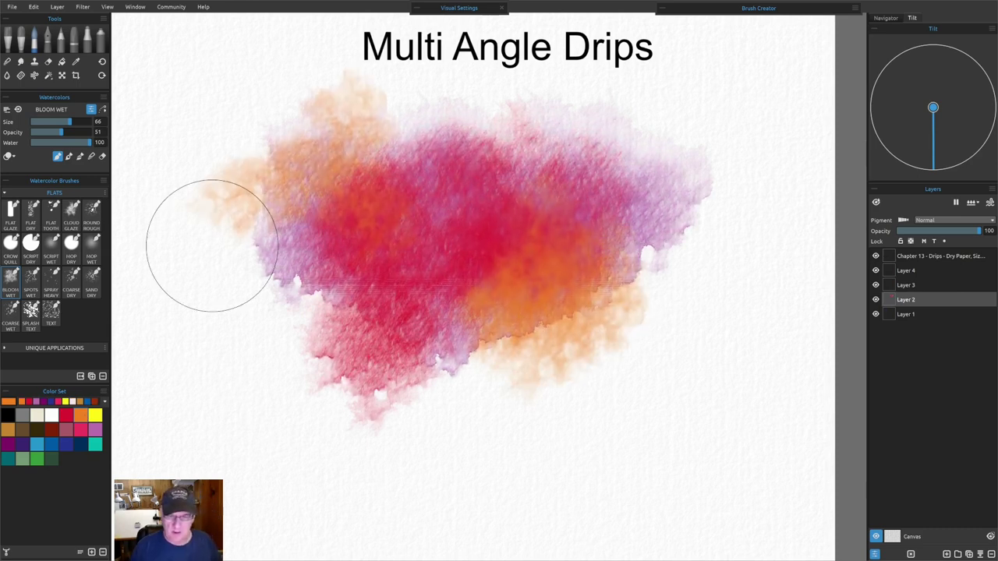
mouse_move(212, 245)
mouse_down()
mouse_move(296, 244)
mouse_move(535, 315)
mouse_move(477, 388)
mouse_move(443, 371)
mouse_move(379, 388)
mouse_move(474, 328)
mouse_move(385, 320)
mouse_move(511, 327)
mouse_move(506, 316)
mouse_move(545, 390)
mouse_move(512, 382)
mouse_up()
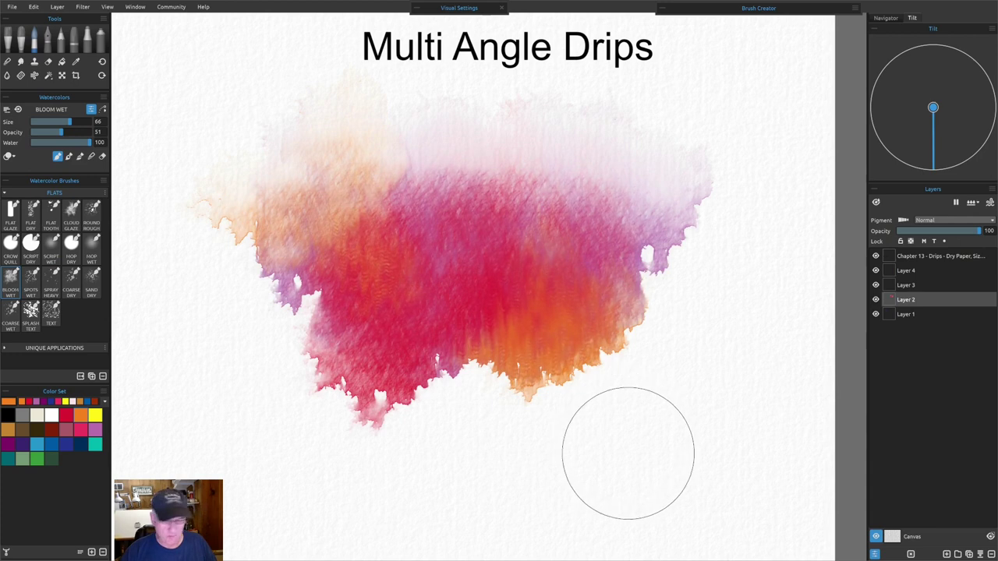
- Turn the tilt to several angles and back to straight down to redirect the Multi Angle drips
mouse_move(693, 453)
mouse_down()
mouse_move(701, 314)
mouse_move(693, 247)
mouse_up()
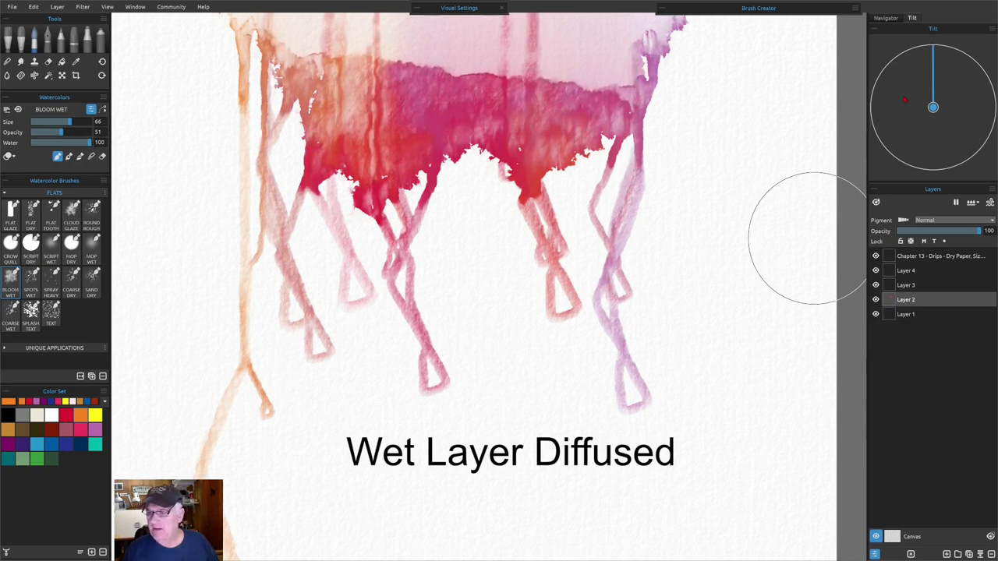
key(Down)
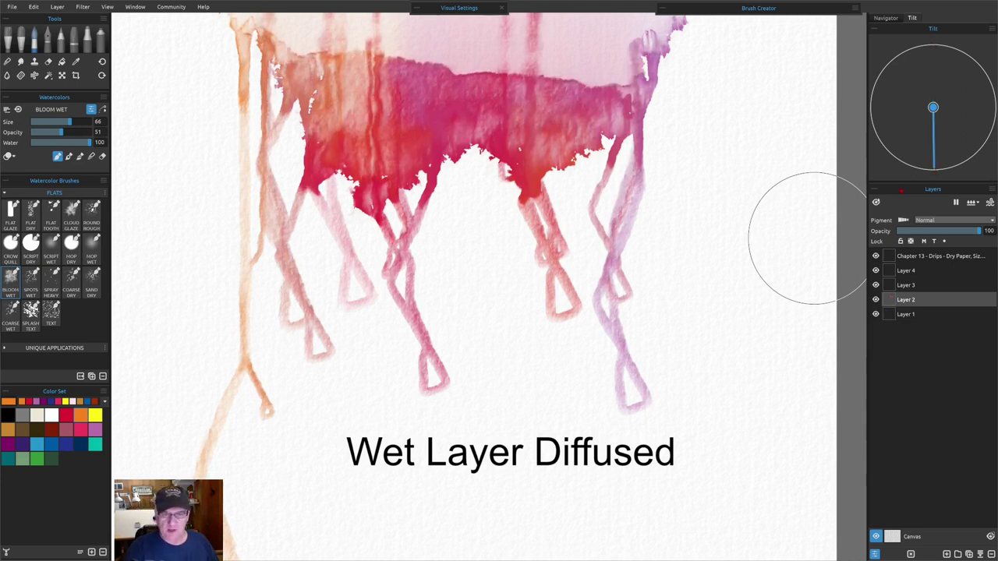
mouse_move(475, 152)
mouse_down()
mouse_move(401, 67)
mouse_move(506, 82)
mouse_up()
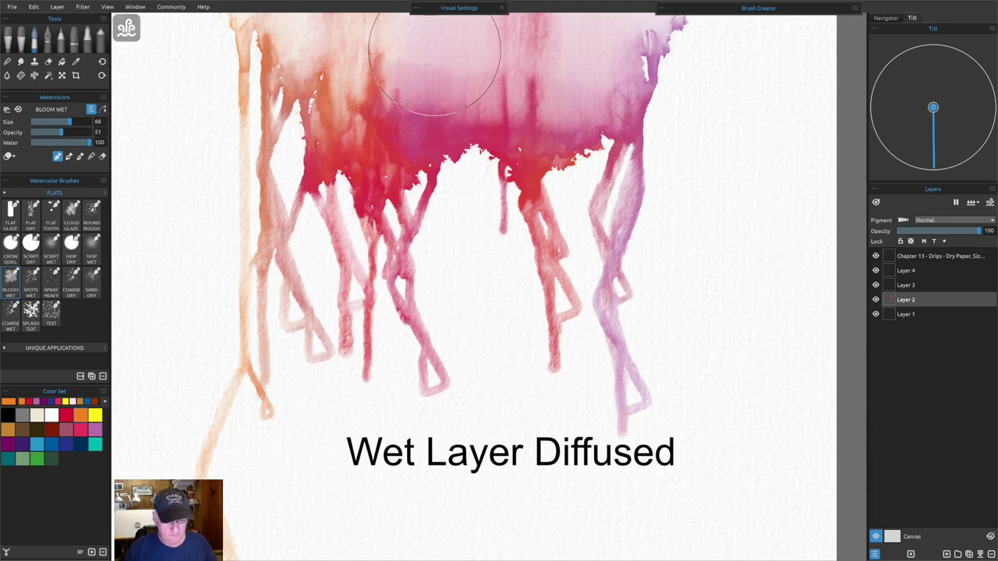
key(ctrl+0)
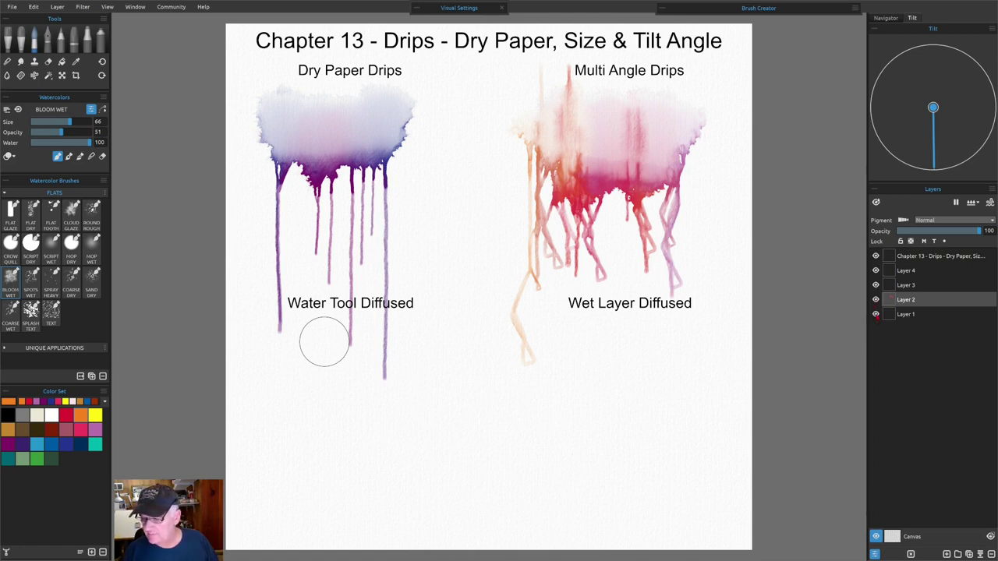
- Hide Layer 1 and Layer 2, and make Layer 3 active for the Water Tool Diffused area
key(Delete)
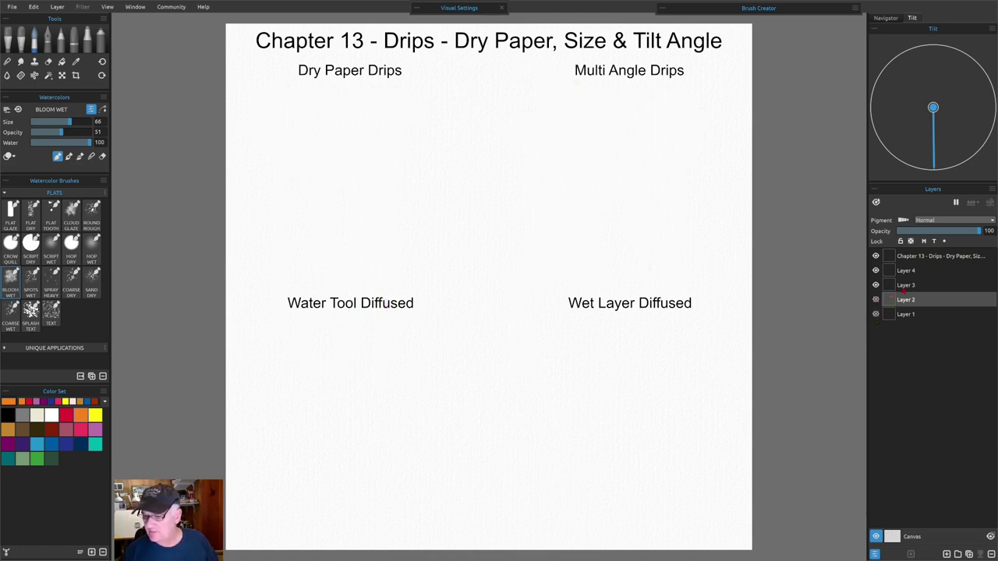
click(905, 285)
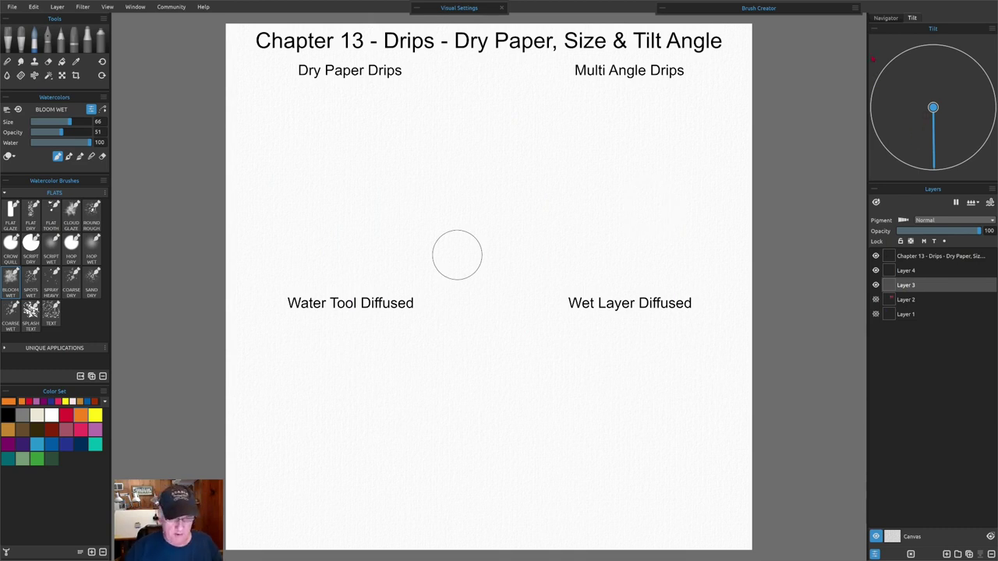
scroll(780, 176, down, 1)
scroll(480, 330, up, 3)
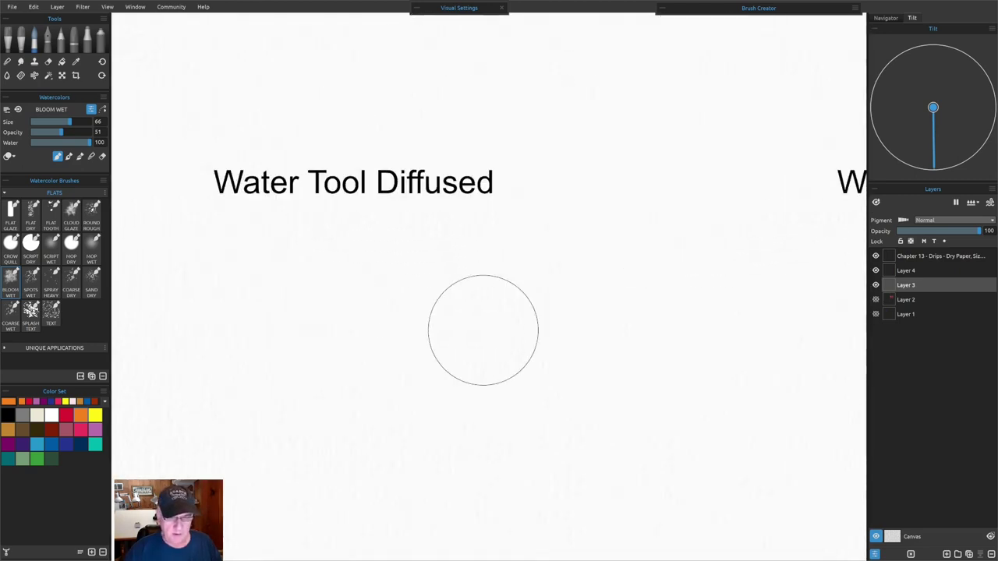
mouse_move(486, 284)
mouse_down()
mouse_move(520, 273)
mouse_move(575, 196)
mouse_move(563, 203)
mouse_up()
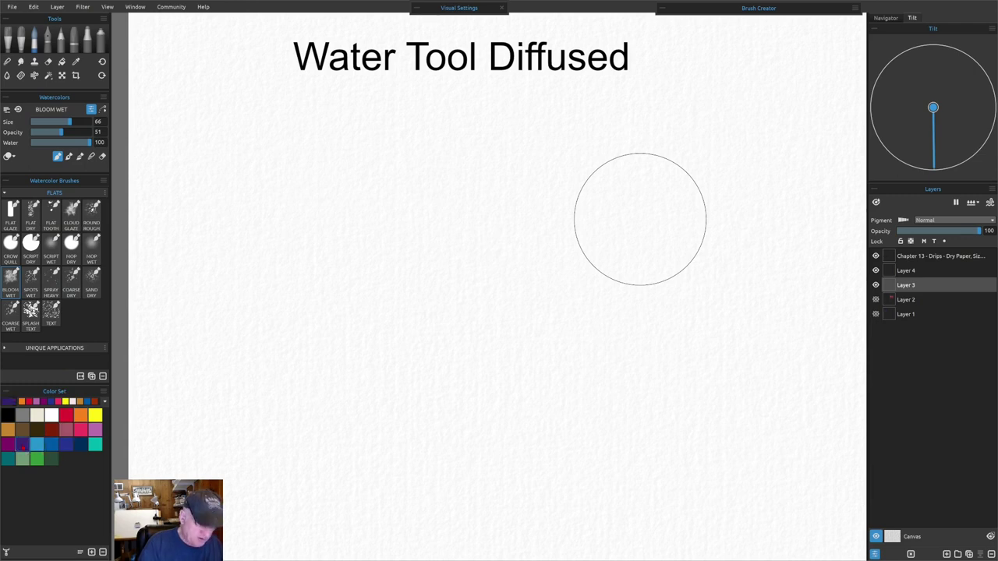
- Paint a dark purple wash under the Water Tool Diffused heading and add orange and light purple patches to it
mouse_move(294, 195)
mouse_down()
mouse_move(276, 220)
mouse_move(469, 180)
mouse_move(510, 261)
mouse_move(525, 229)
mouse_move(480, 209)
mouse_move(518, 252)
mouse_move(371, 273)
mouse_move(282, 261)
mouse_move(531, 293)
mouse_move(577, 175)
mouse_move(622, 182)
mouse_move(553, 265)
mouse_up()
click(80, 415)
mouse_move(312, 190)
mouse_down()
mouse_move(279, 196)
mouse_move(470, 278)
mouse_move(471, 216)
mouse_up()
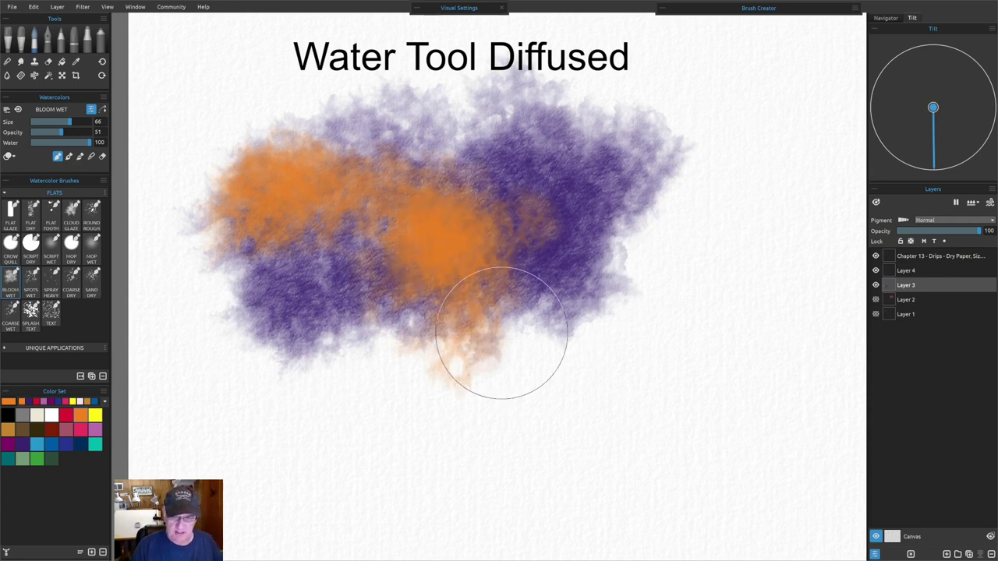
click(95, 429)
mouse_move(479, 156)
mouse_down()
mouse_move(546, 211)
mouse_move(267, 285)
mouse_move(233, 328)
mouse_up()
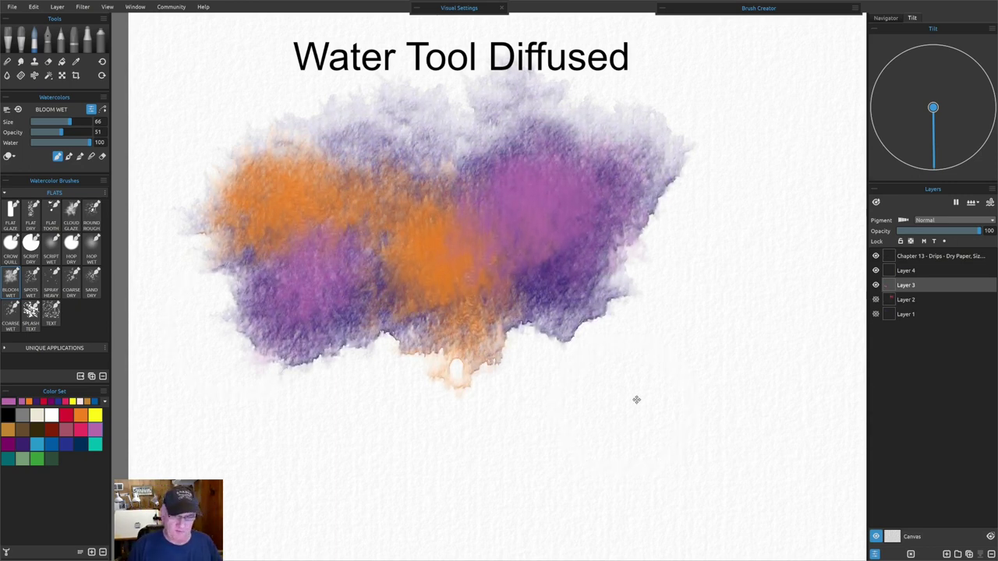
- Switch to the Water tool with the Splash Coarse brush, show the wet areas, and splash water on the paper below the wash
mouse_move(673, 437)
mouse_down()
mouse_move(695, 268)
mouse_move(695, 155)
mouse_up()
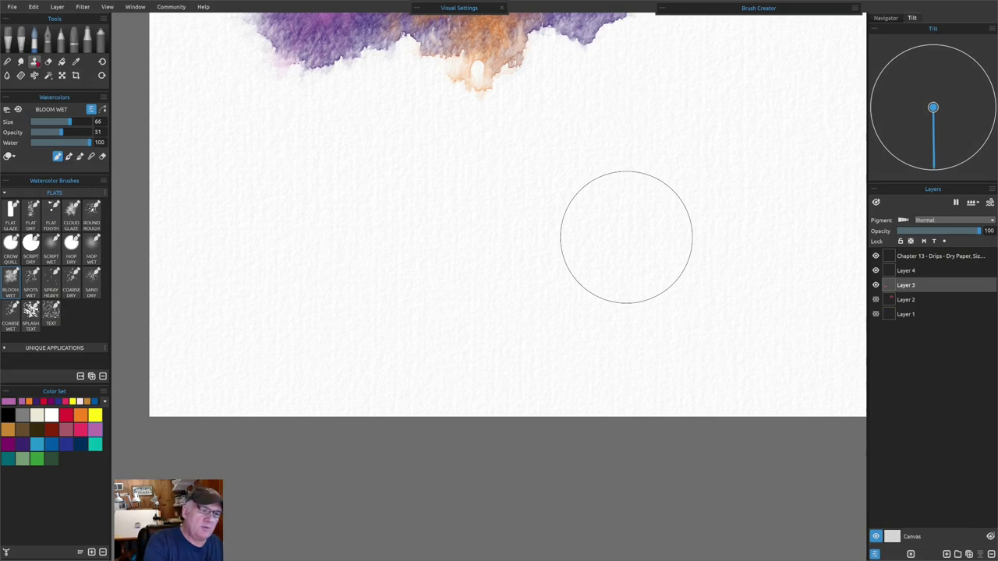
key(w)
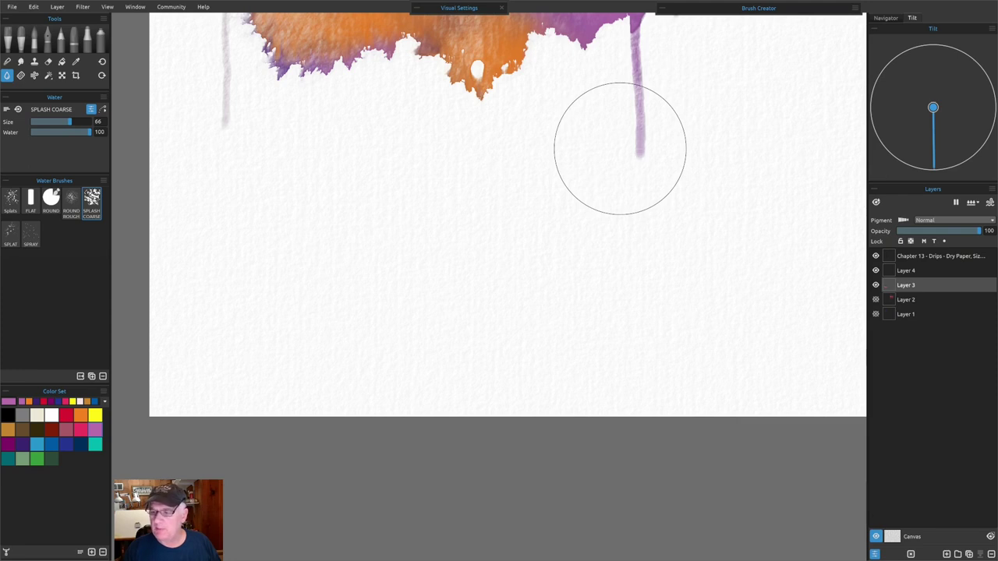
key(w)
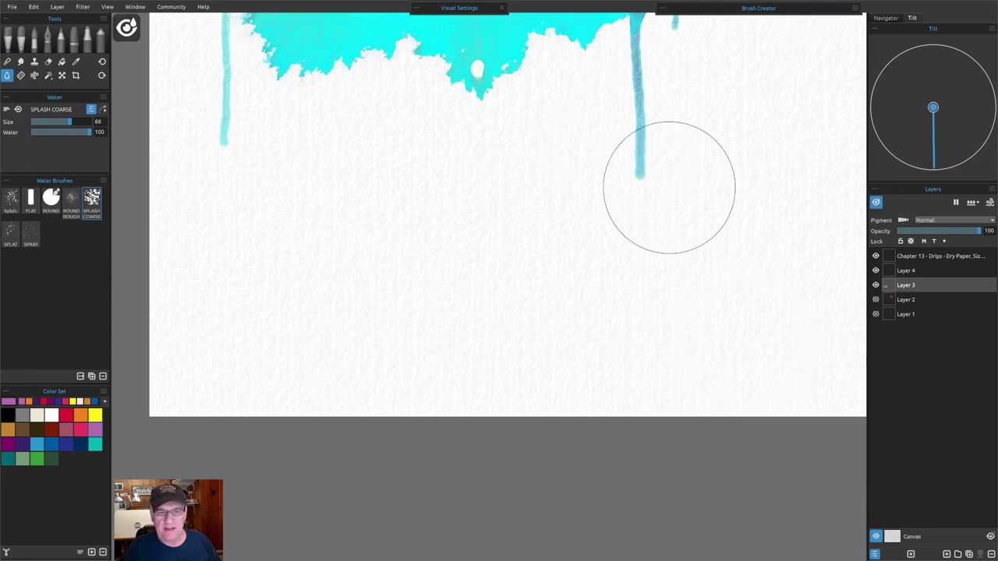
mouse_move(421, 105)
mouse_down()
mouse_move(400, 37)
mouse_move(311, 80)
mouse_move(427, 89)
mouse_move(454, 128)
mouse_move(407, 60)
mouse_move(404, 36)
mouse_up()
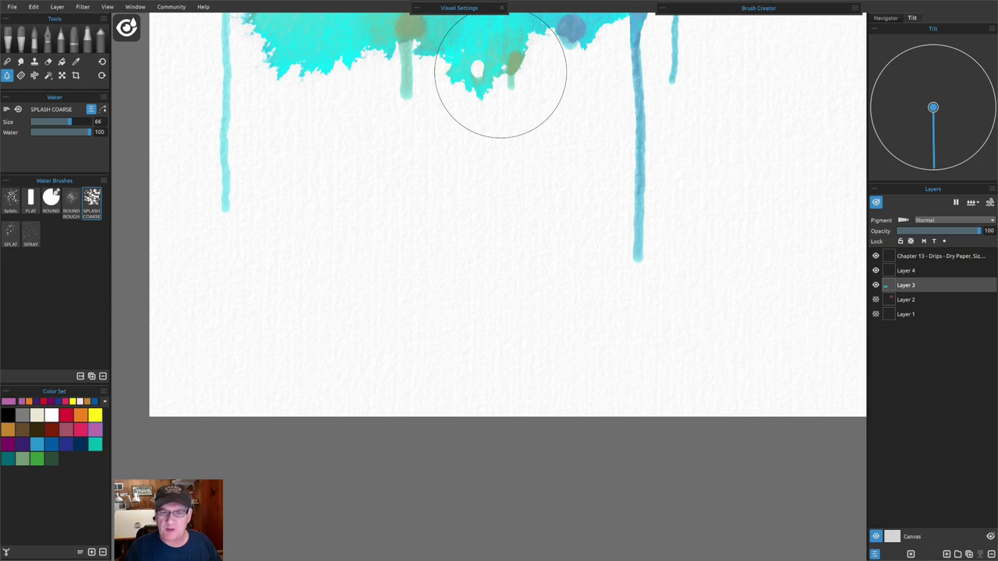
click(499, 74)
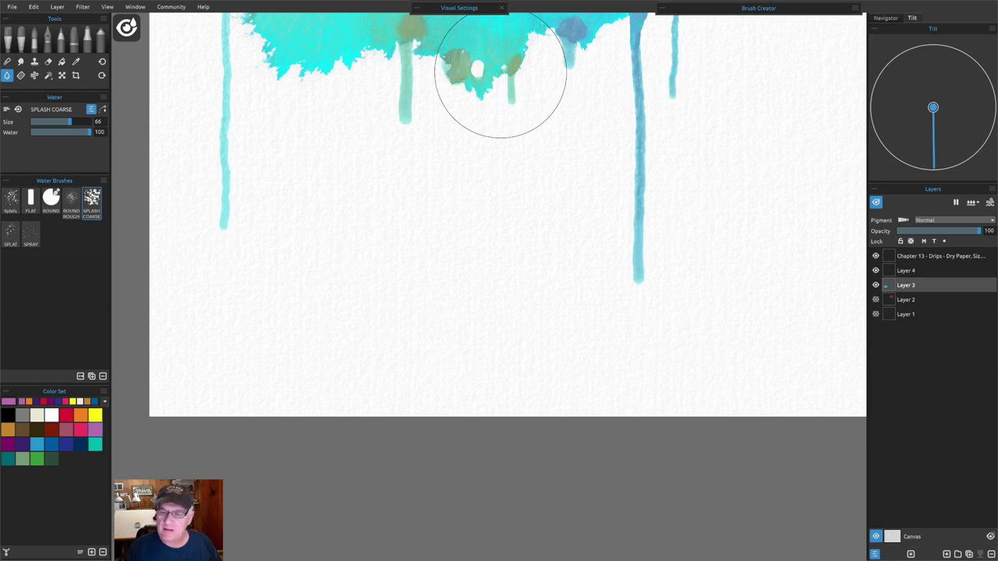
click(641, 193)
click(398, 121)
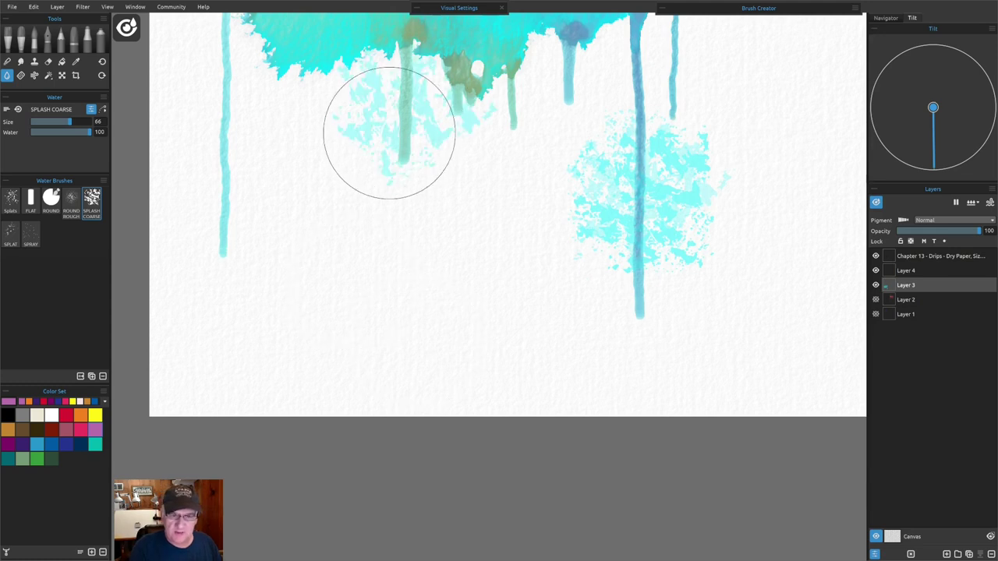
click(226, 160)
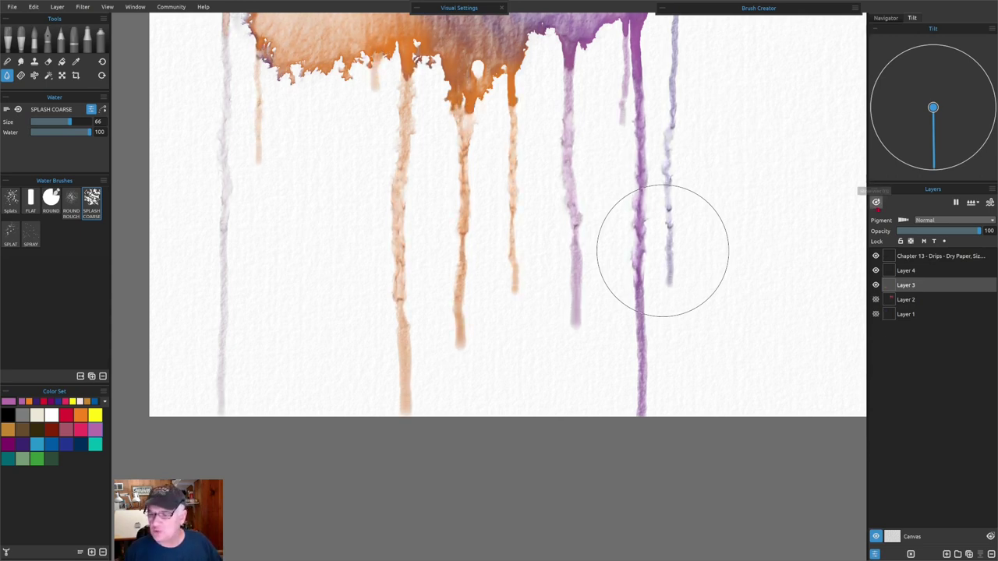
- Show the wet areas again, splash more water around the drips and the wash's lower edge, and hide the wet display
click(876, 202)
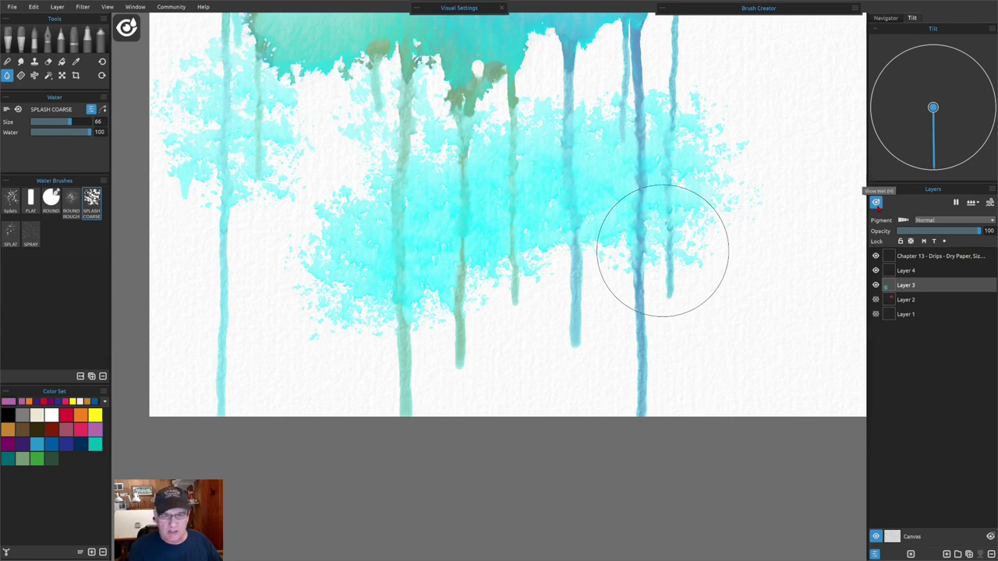
drag(225, 290, 230, 326)
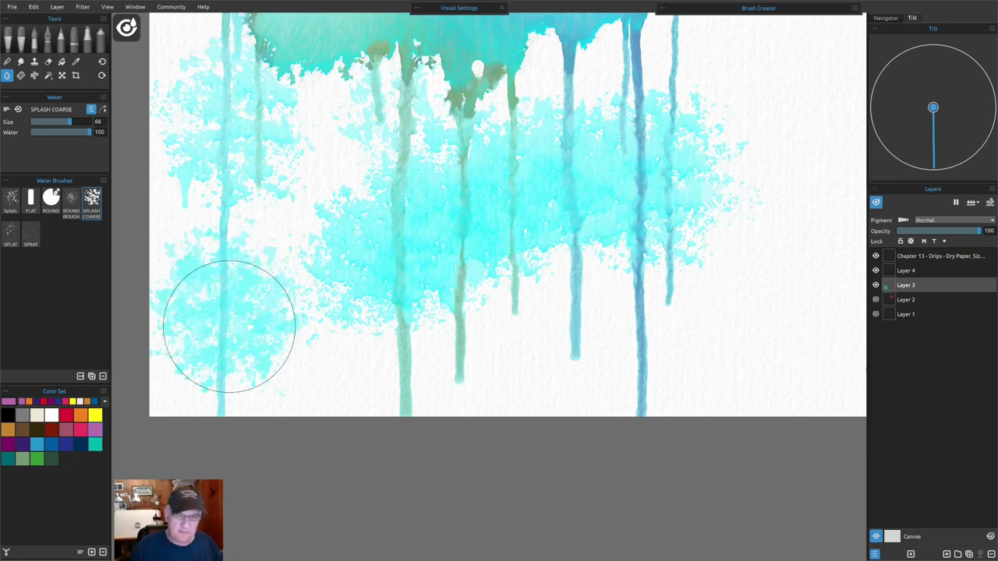
drag(583, 70, 673, 67)
mouse_move(378, 85)
mouse_down()
mouse_move(338, 56)
mouse_move(351, 78)
mouse_move(336, 131)
mouse_move(340, 68)
mouse_move(328, 143)
mouse_up()
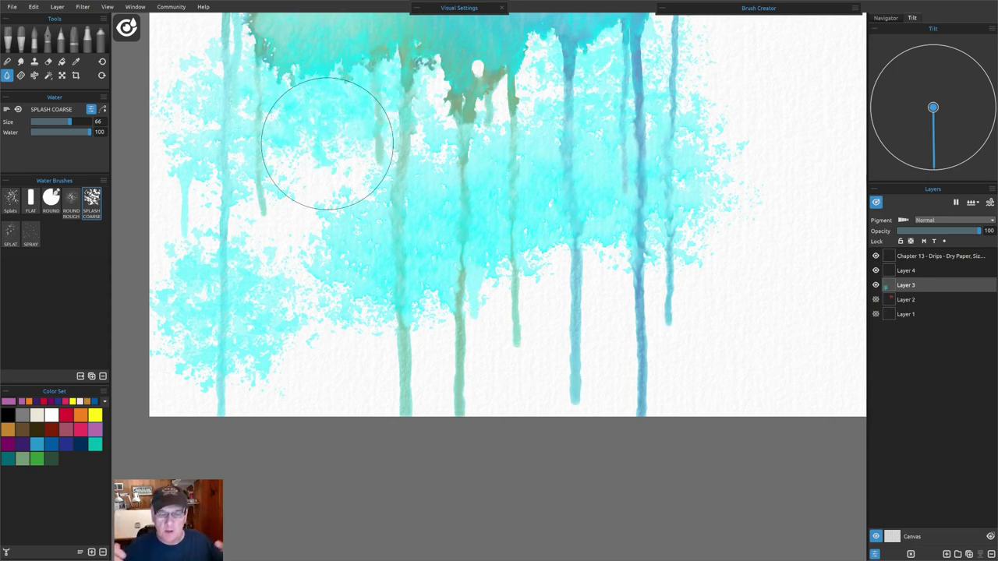
click(876, 203)
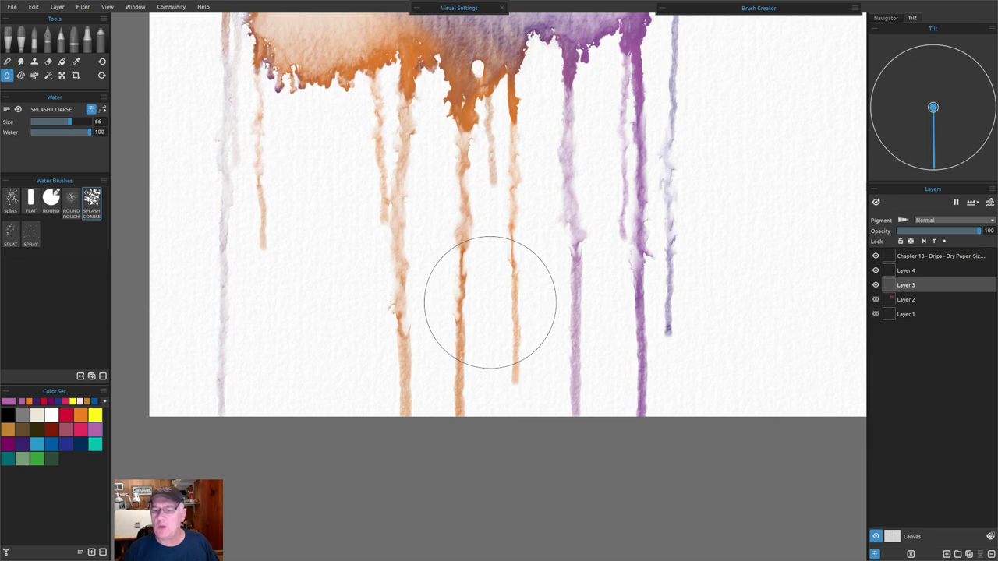
- Add more water over the blue and orange drips to diffuse them further
mouse_move(669, 130)
mouse_down()
mouse_move(670, 249)
mouse_move(670, 173)
mouse_up()
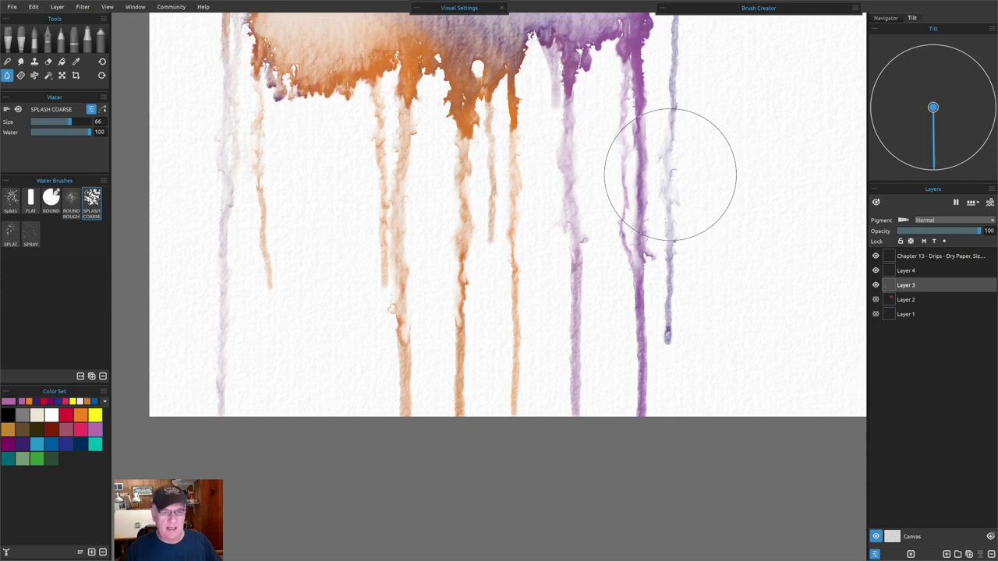
drag(475, 122, 477, 133)
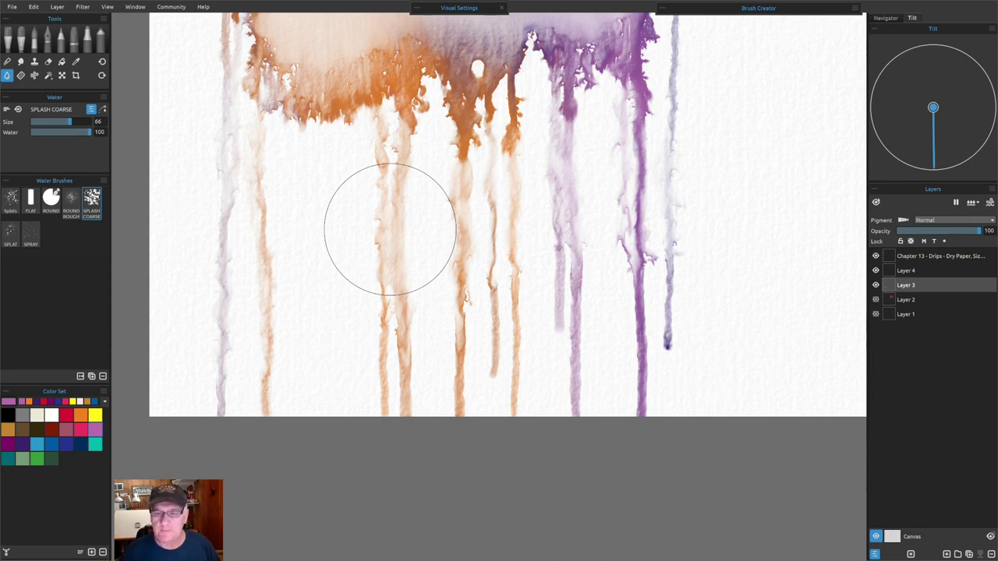
key(ctrl+0)
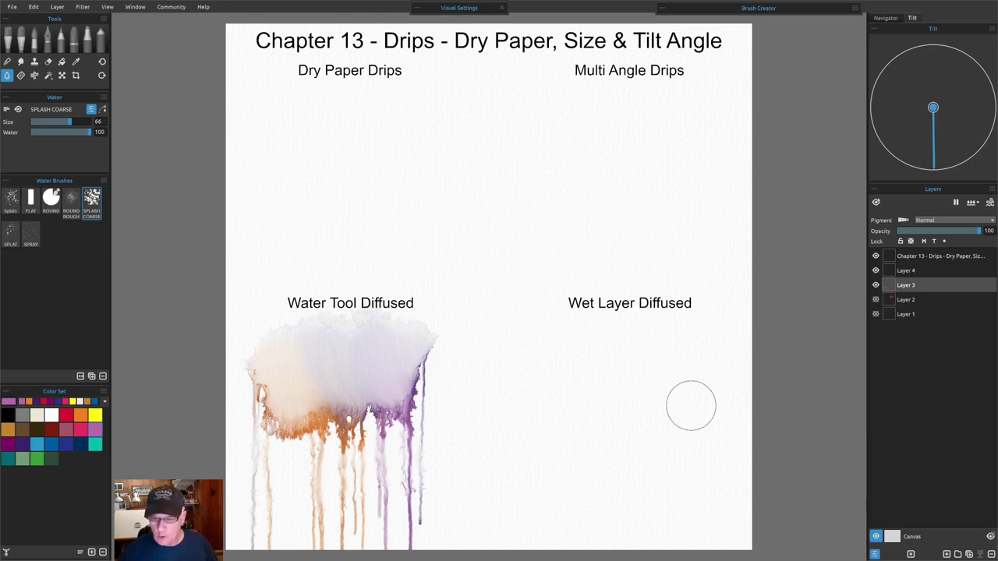
- Wet the whole of Layer 4 for the Wet Layer Diffused example and check it in the wet display
scroll(679, 393, down, 1)
scroll(676, 405, up, 5)
scroll(676, 414, up, 1)
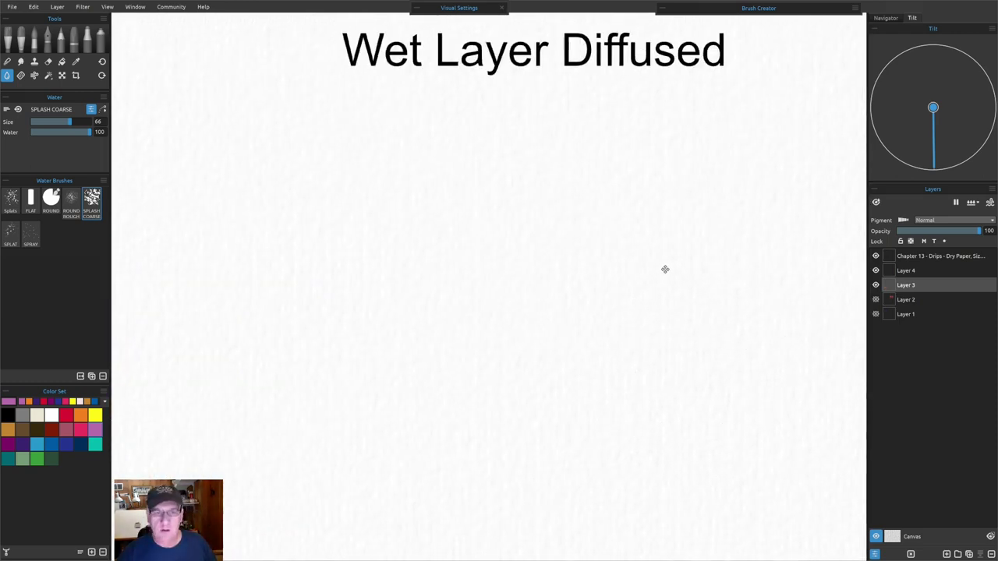
drag(664, 270, 648, 270)
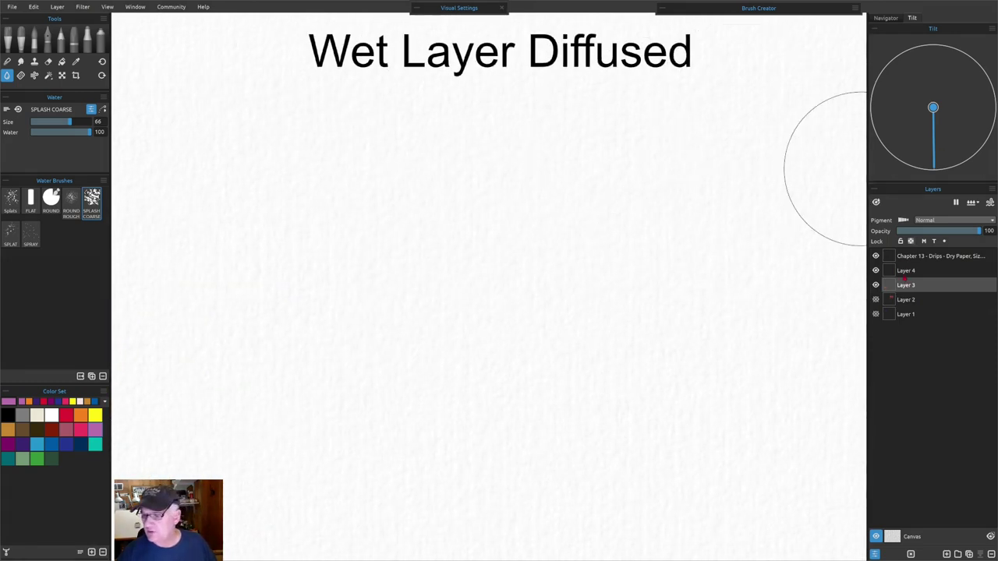
click(910, 270)
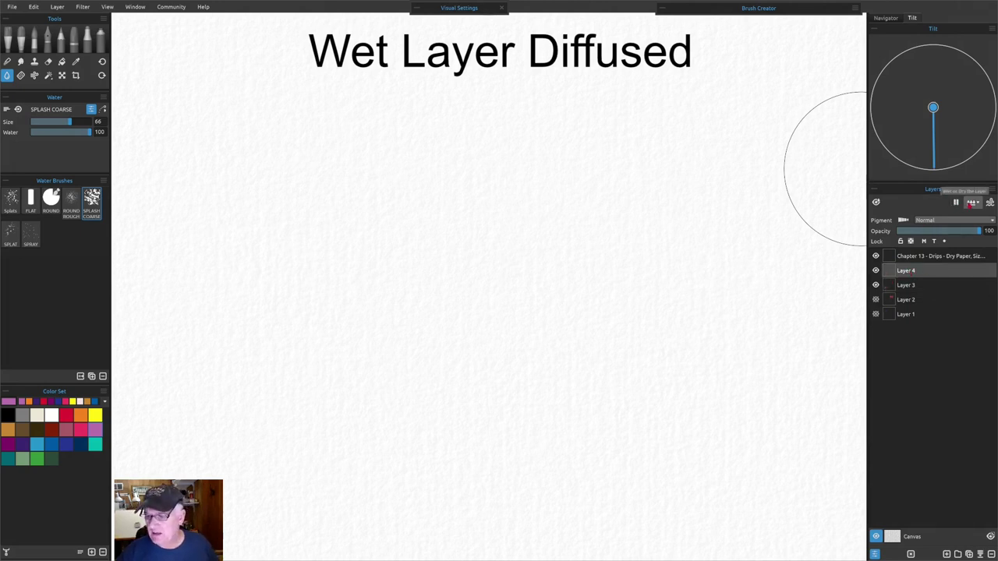
click(971, 202)
click(942, 220)
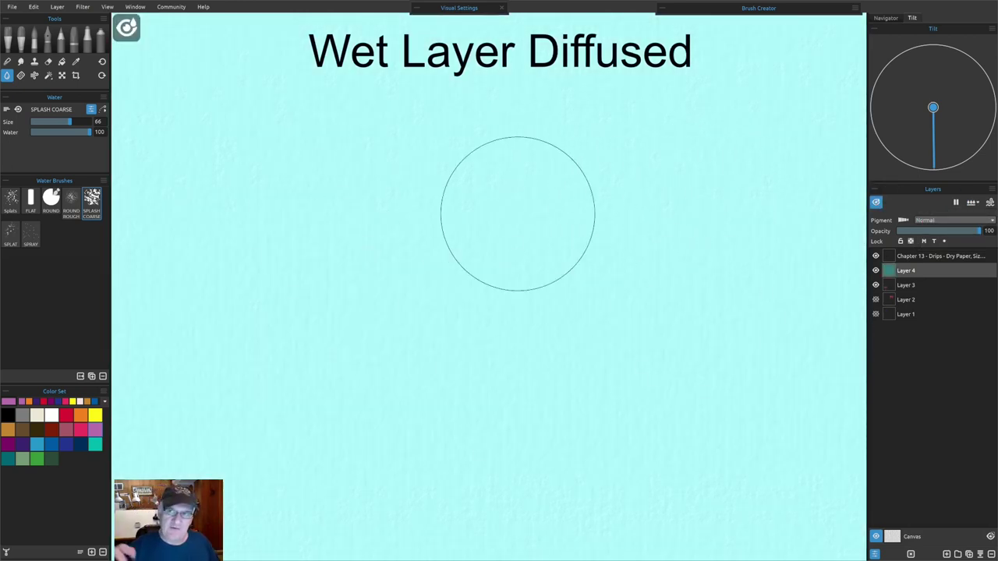
click(876, 203)
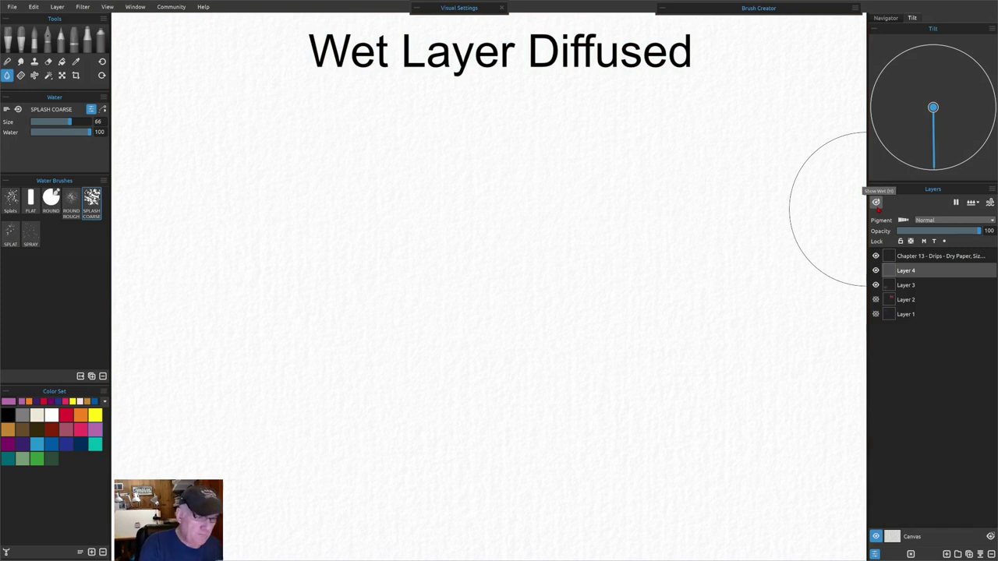
- Paint a teal wash with the Bloom Wet brush under the Wet Layer Diffused heading and add turquoise and light purple patches
key(b)
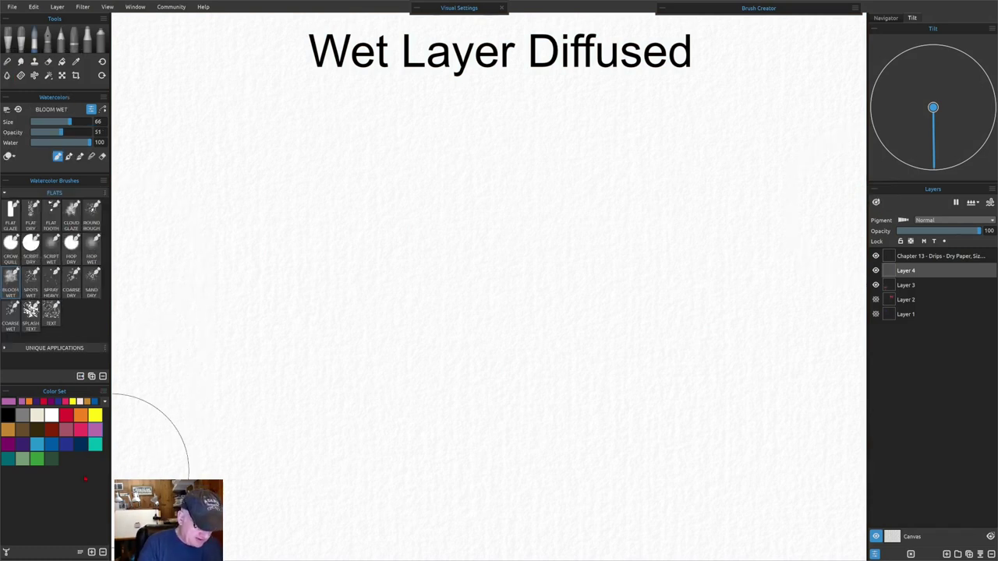
click(66, 446)
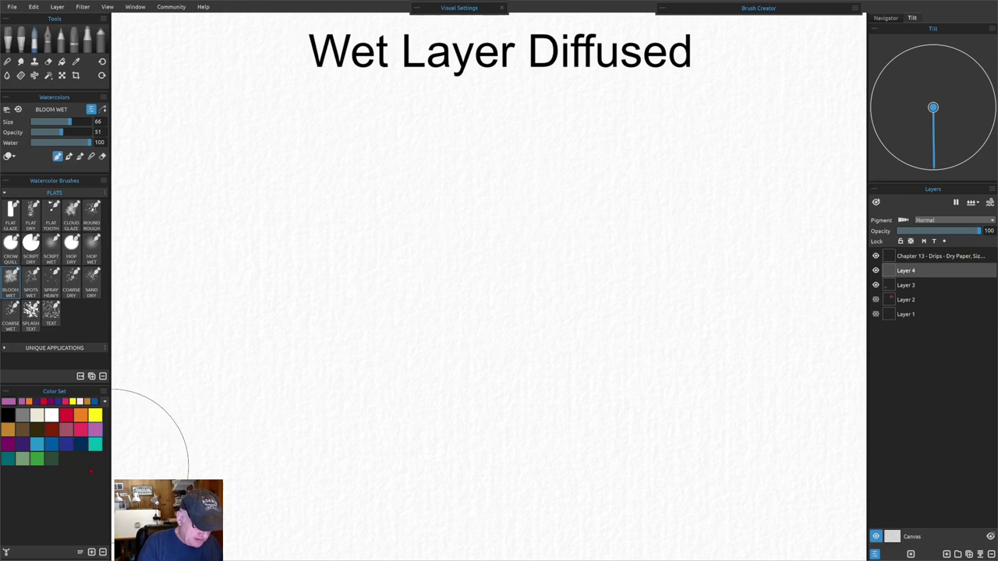
click(8, 460)
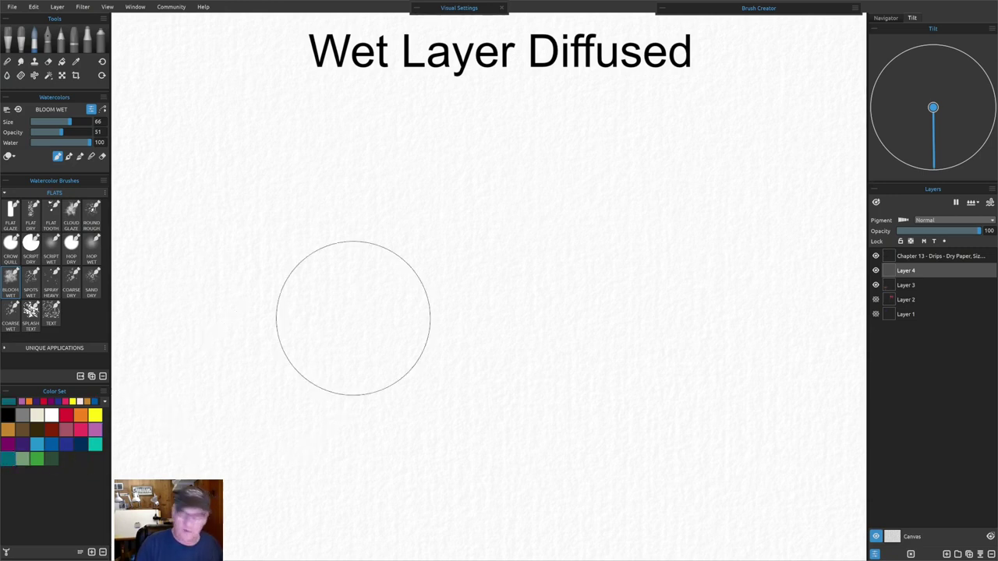
mouse_move(335, 195)
mouse_down()
mouse_move(290, 252)
mouse_move(391, 256)
mouse_move(608, 151)
mouse_move(680, 199)
mouse_move(653, 273)
mouse_move(582, 198)
mouse_move(350, 155)
mouse_move(275, 241)
mouse_up()
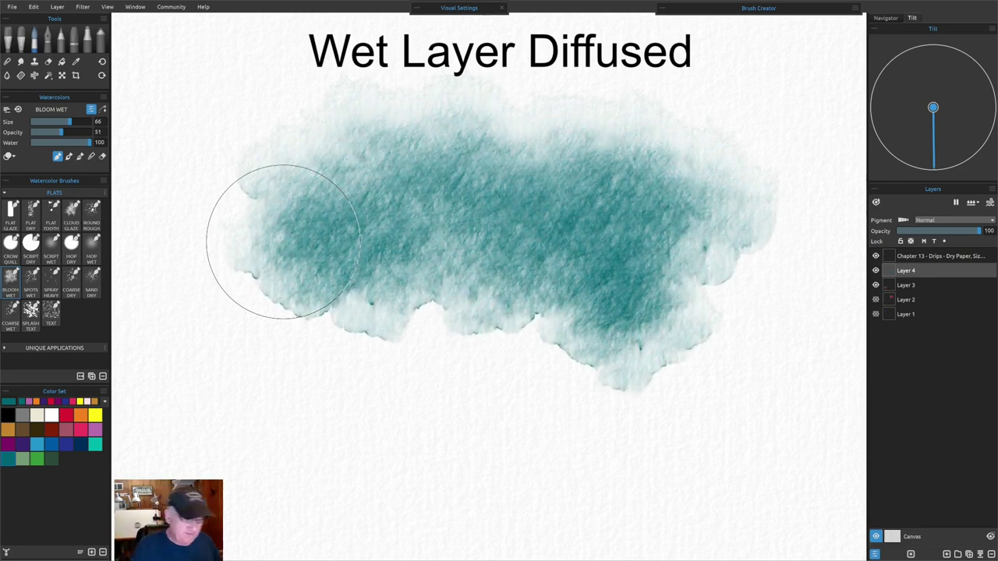
mouse_move(284, 242)
mouse_down()
mouse_move(333, 223)
mouse_move(658, 267)
mouse_move(377, 312)
mouse_move(597, 265)
mouse_up()
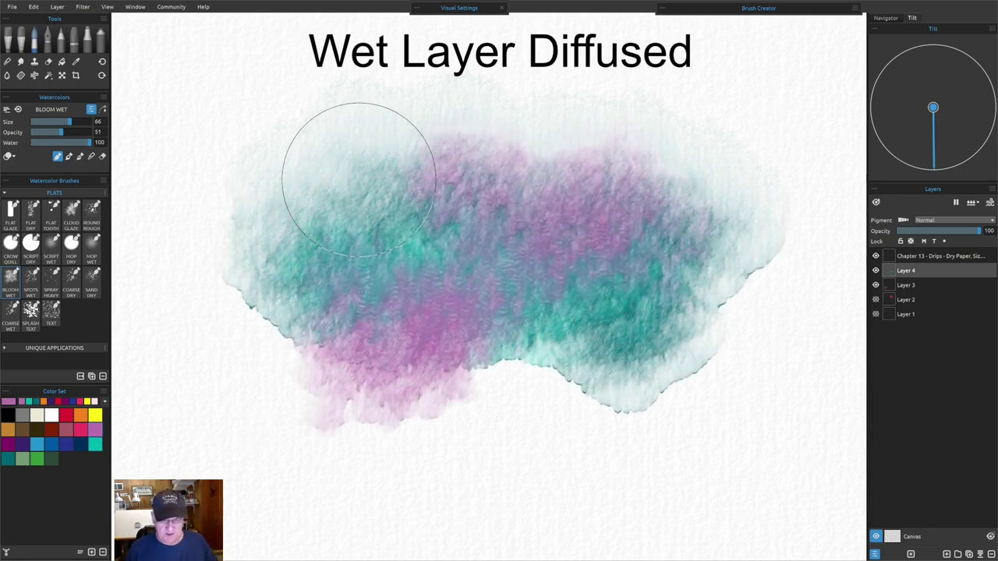
mouse_move(729, 478)
mouse_down()
mouse_move(735, 395)
mouse_move(722, 227)
mouse_up()
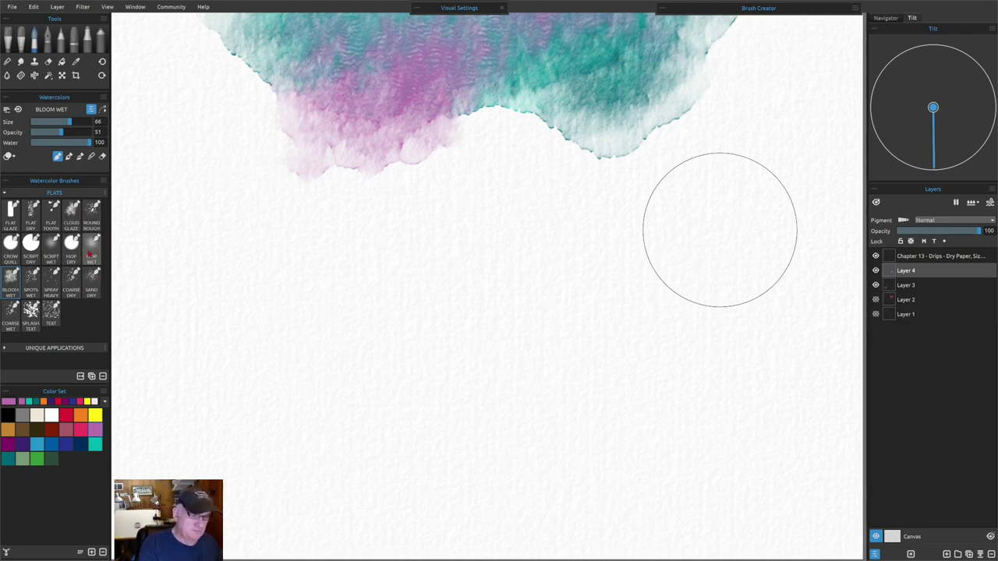
- Add dark red paint to the wash with the Mop Wet brush, and at size 31 add spots along its lower edge
click(92, 250)
key(bracketleft)
key(bracketleft)
key(bracketleft)
mouse_move(328, 86)
mouse_down()
mouse_move(302, 27)
mouse_move(367, 65)
mouse_move(430, 72)
mouse_move(466, 17)
mouse_move(645, 45)
mouse_move(687, 40)
mouse_up()
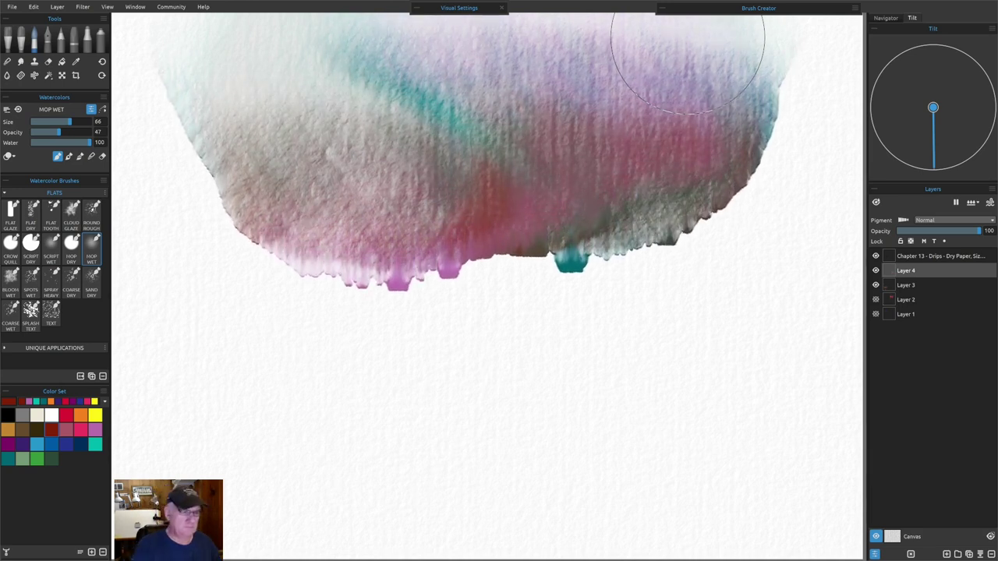
click(401, 312)
mouse_move(399, 308)
mouse_down()
mouse_move(399, 345)
mouse_move(397, 318)
mouse_move(390, 372)
mouse_up()
mouse_move(569, 292)
mouse_down()
mouse_move(567, 354)
mouse_move(576, 262)
mouse_move(564, 361)
mouse_up()
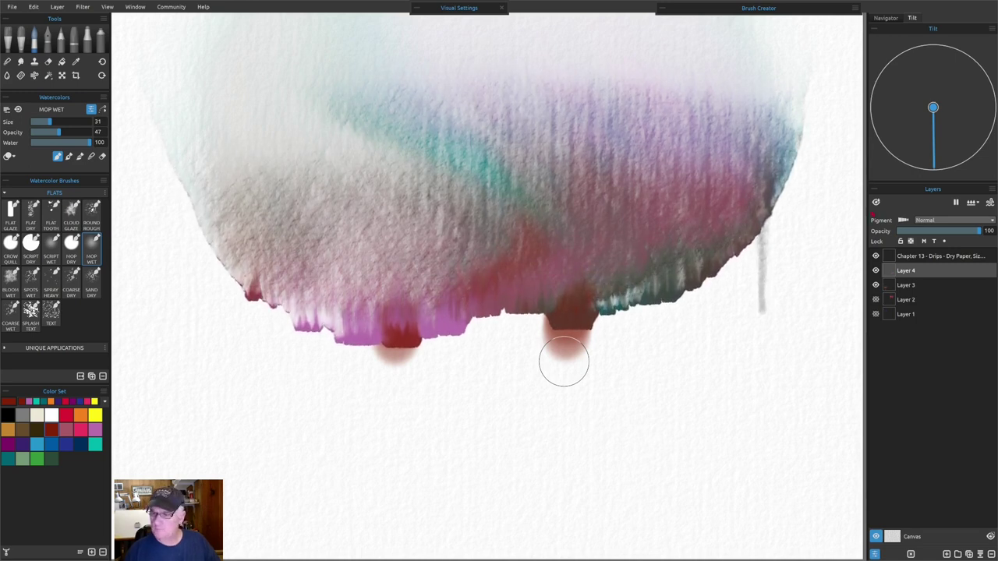
- Examine the wet areas around the wash and the diffused drips down to the paper's bottom edge
key(w)
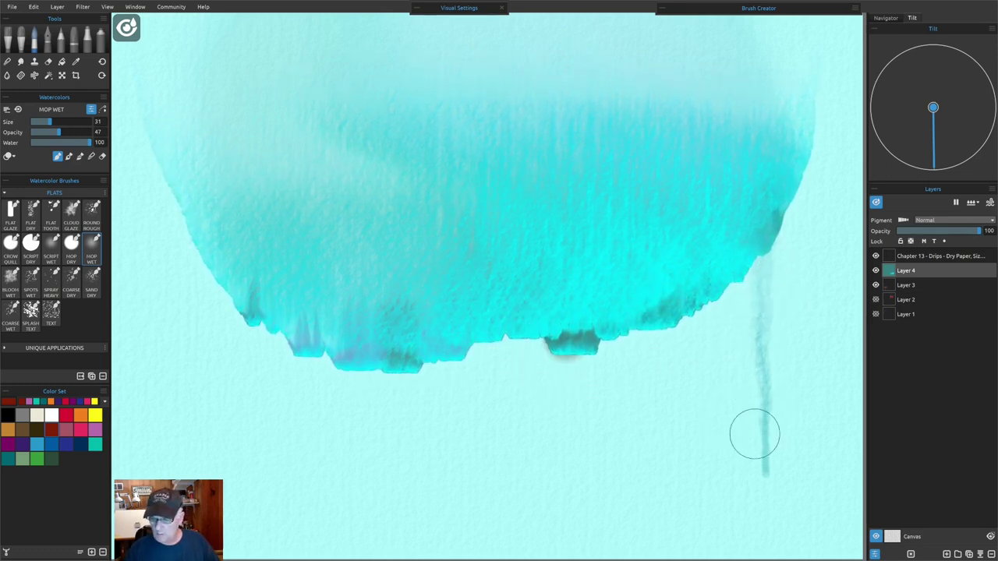
key(w)
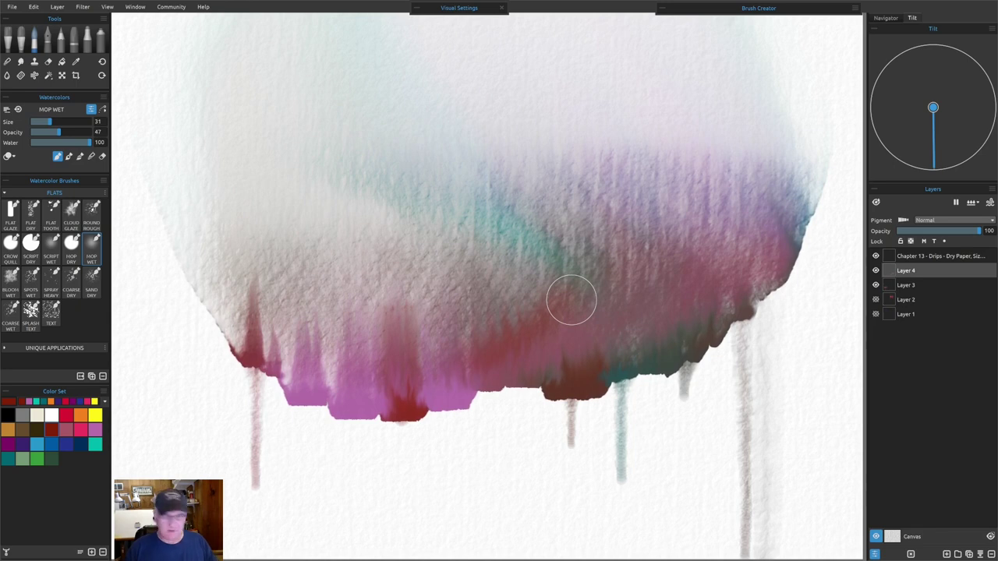
scroll(571, 294, down, 5)
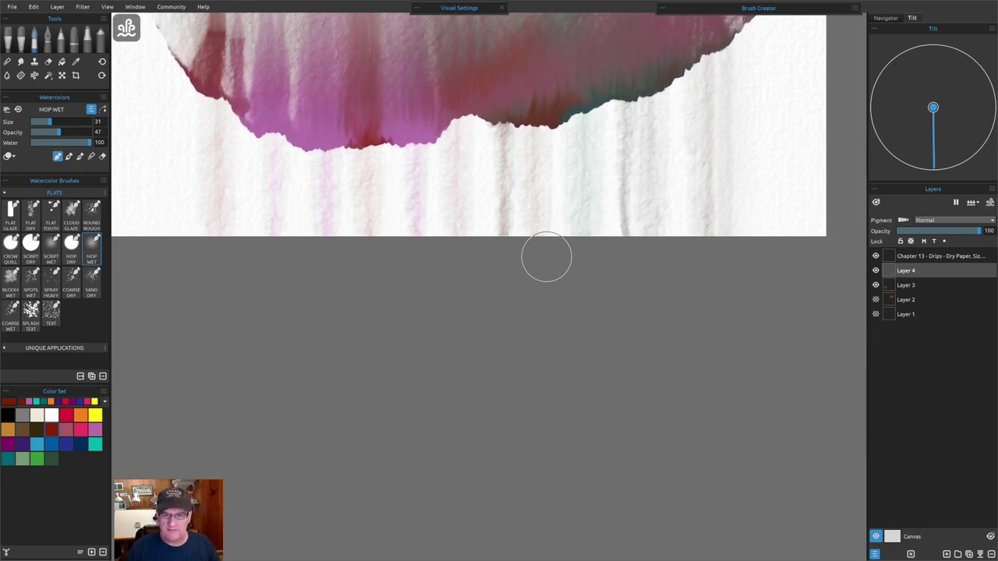
key(ctrl+0)
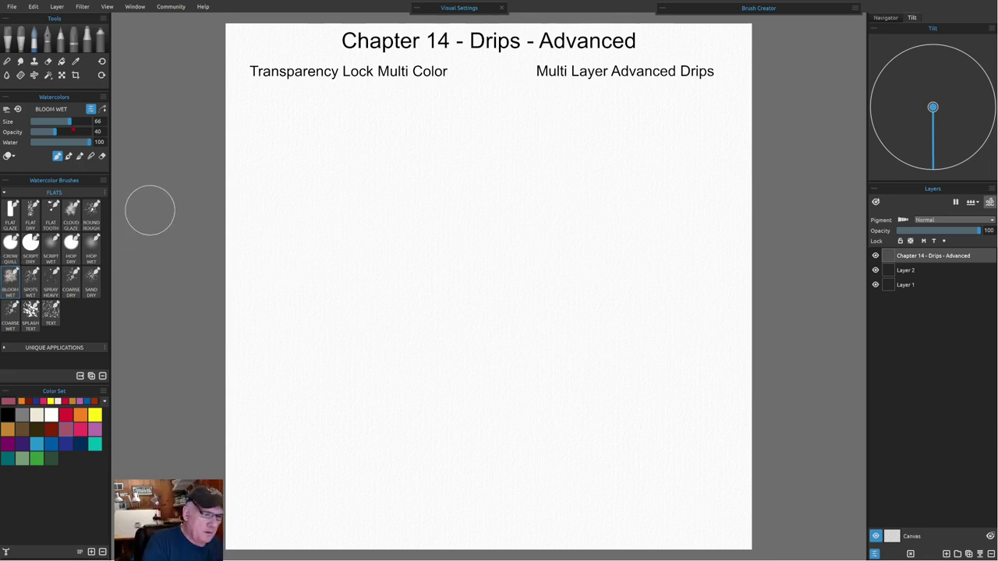
- Paint a yellow wash under the Transparency Lock Multi Color heading with the Bloom Wet brush at size 75 and opacity 32
key(])
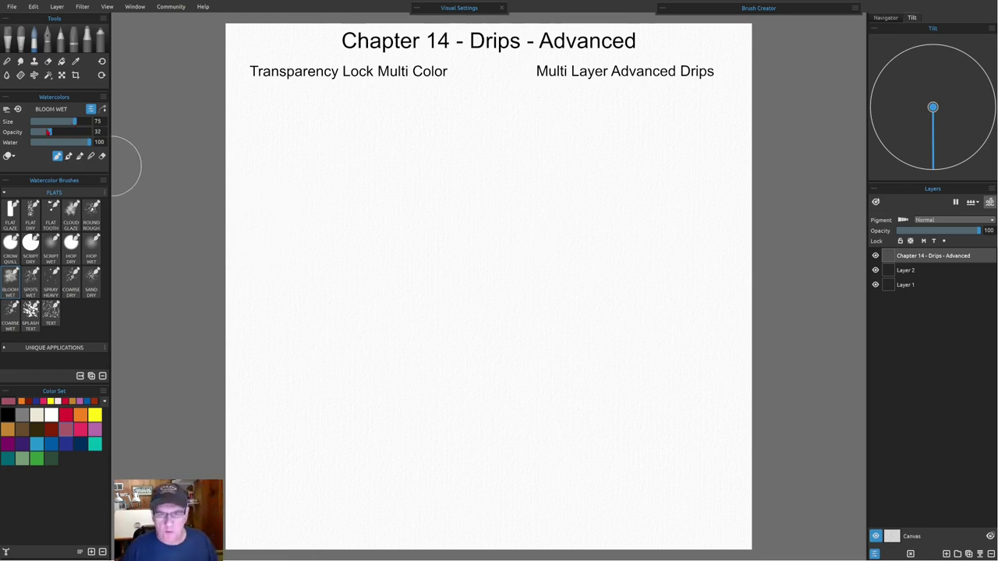
scroll(242, 173, up, 3)
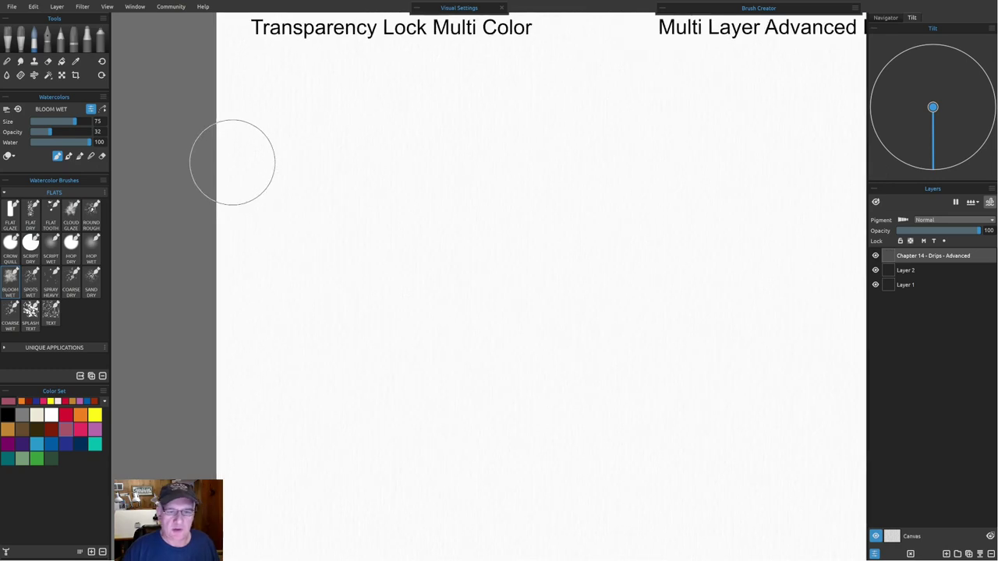
scroll(303, 161, up, 1)
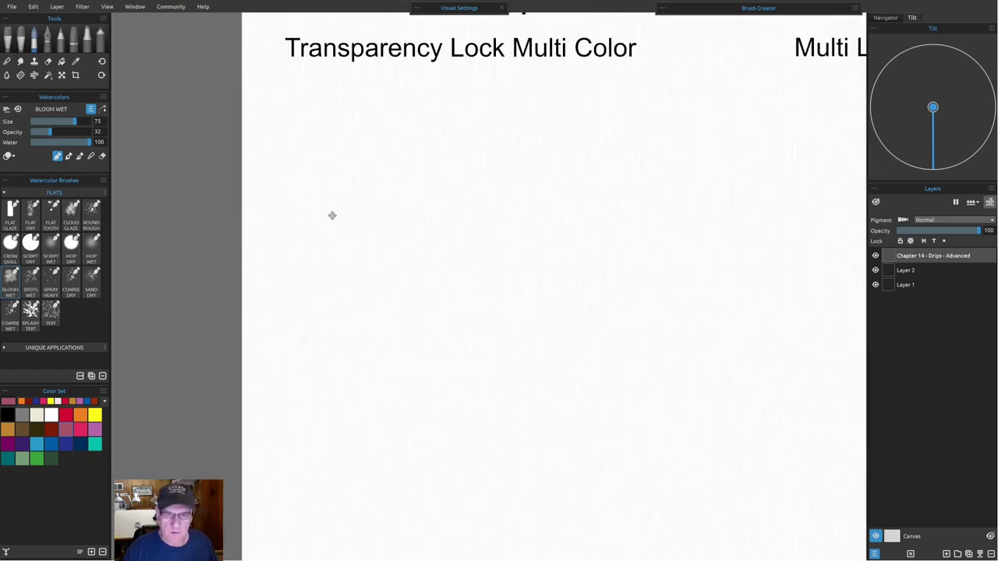
scroll(367, 237, up, 3)
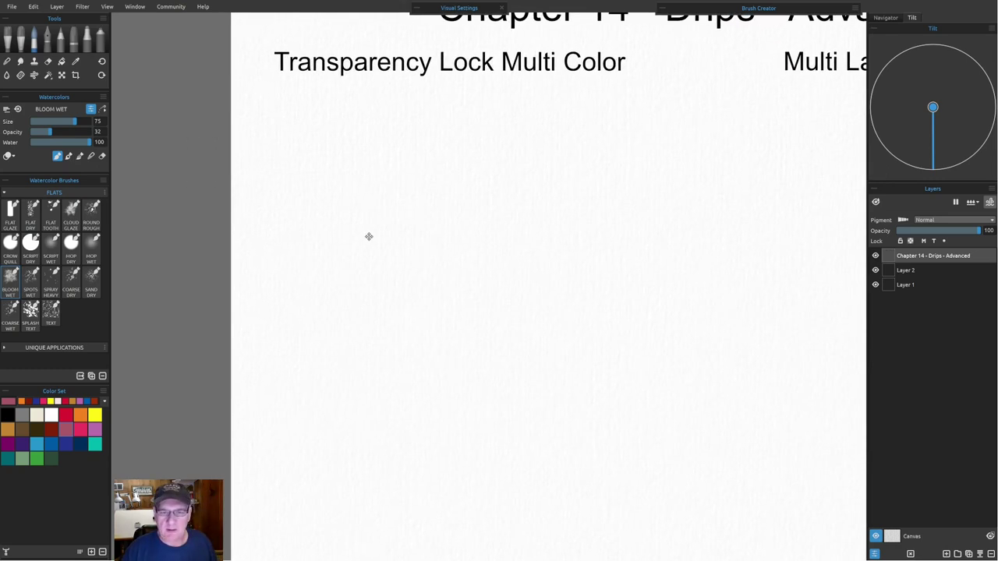
drag(362, 240, 354, 250)
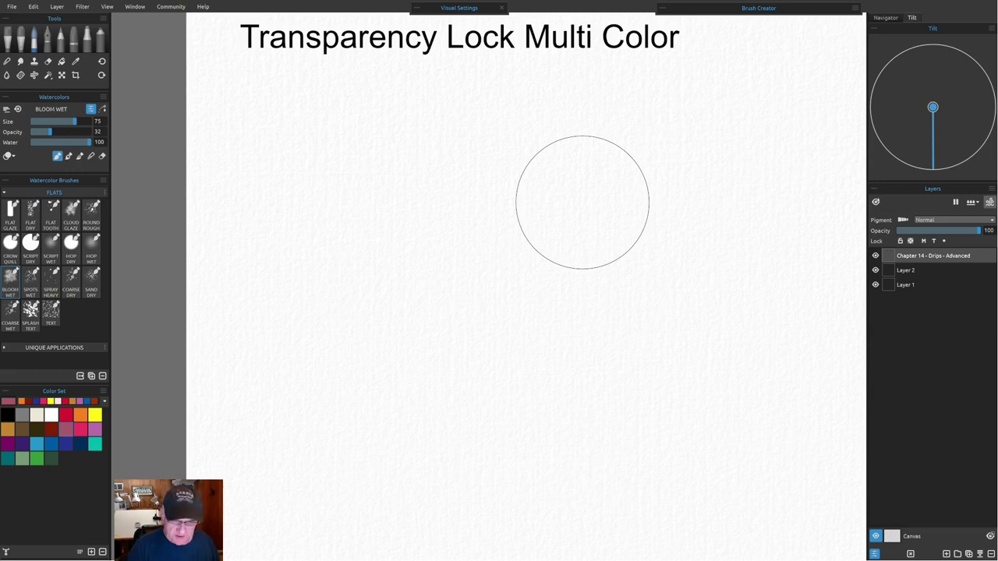
click(94, 415)
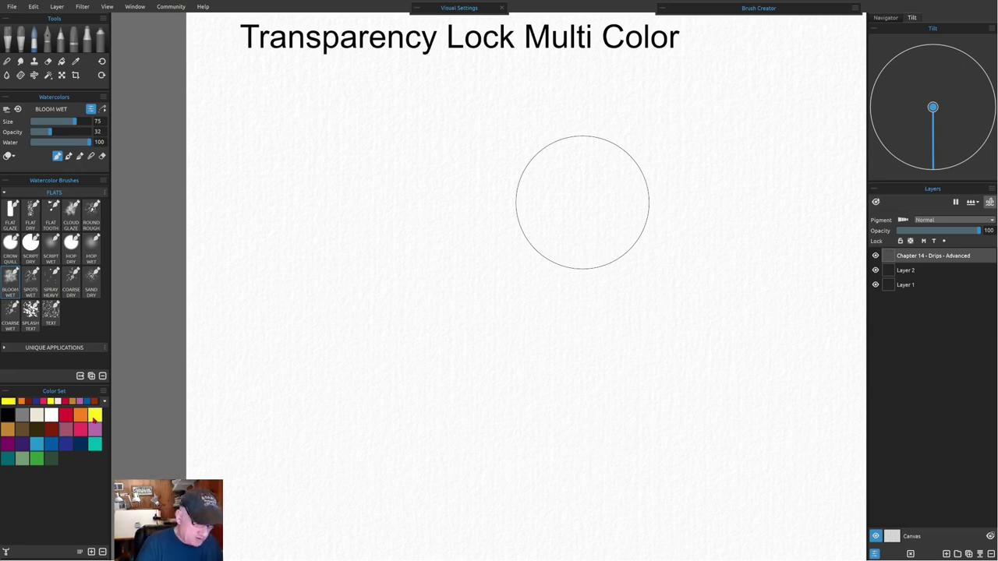
mouse_move(334, 185)
mouse_down()
mouse_move(364, 143)
mouse_move(408, 157)
mouse_move(447, 242)
mouse_move(512, 270)
mouse_move(524, 167)
mouse_move(570, 215)
mouse_move(330, 229)
mouse_up()
- Paint orange and light purple patches over the yellow wash
click(80, 415)
mouse_move(299, 321)
mouse_down()
mouse_move(318, 247)
mouse_move(296, 213)
mouse_move(428, 212)
mouse_move(528, 166)
mouse_move(578, 178)
mouse_move(443, 115)
mouse_move(555, 131)
mouse_move(326, 122)
mouse_move(429, 151)
mouse_move(367, 180)
mouse_move(295, 166)
mouse_move(335, 208)
mouse_move(317, 131)
mouse_up()
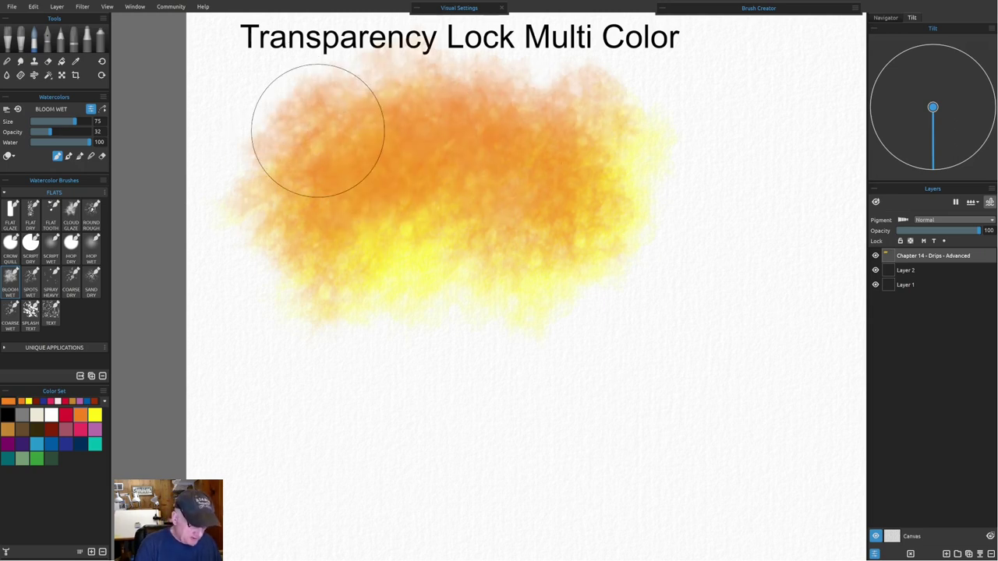
click(96, 430)
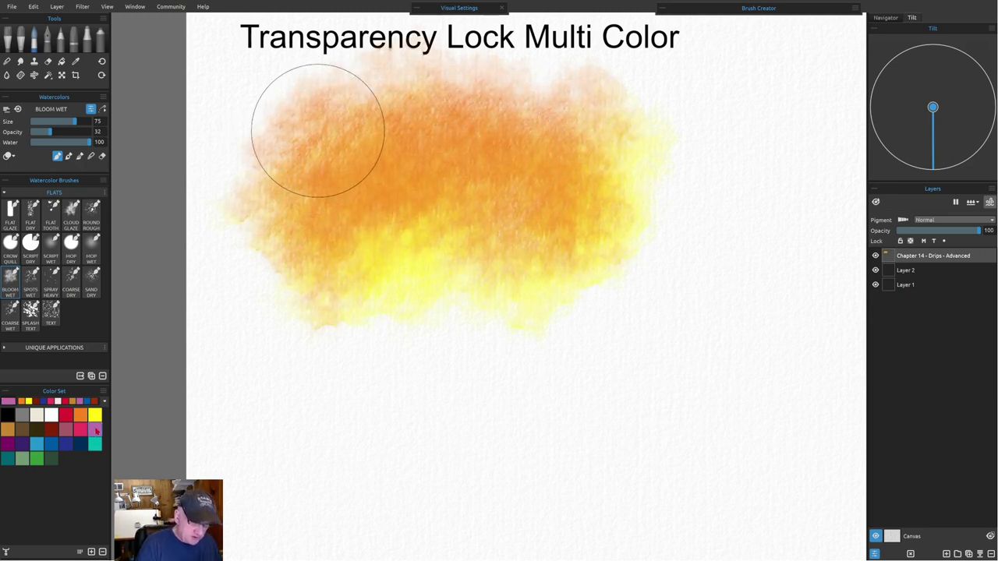
mouse_move(318, 131)
mouse_down()
mouse_move(539, 167)
mouse_move(598, 153)
mouse_move(421, 224)
mouse_move(460, 200)
mouse_move(416, 178)
mouse_up()
mouse_move(615, 434)
mouse_down()
mouse_move(625, 298)
mouse_move(609, 206)
mouse_move(616, 187)
mouse_up()
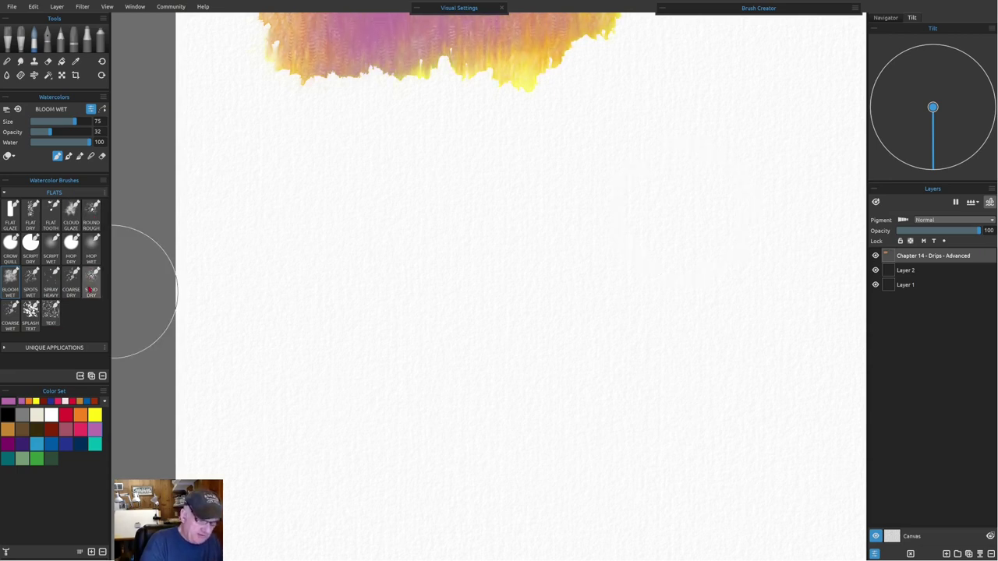
- Choose the Sand Dry brush and lock the transparency of the Chapter 14 - Drips - Advanced layer
click(91, 287)
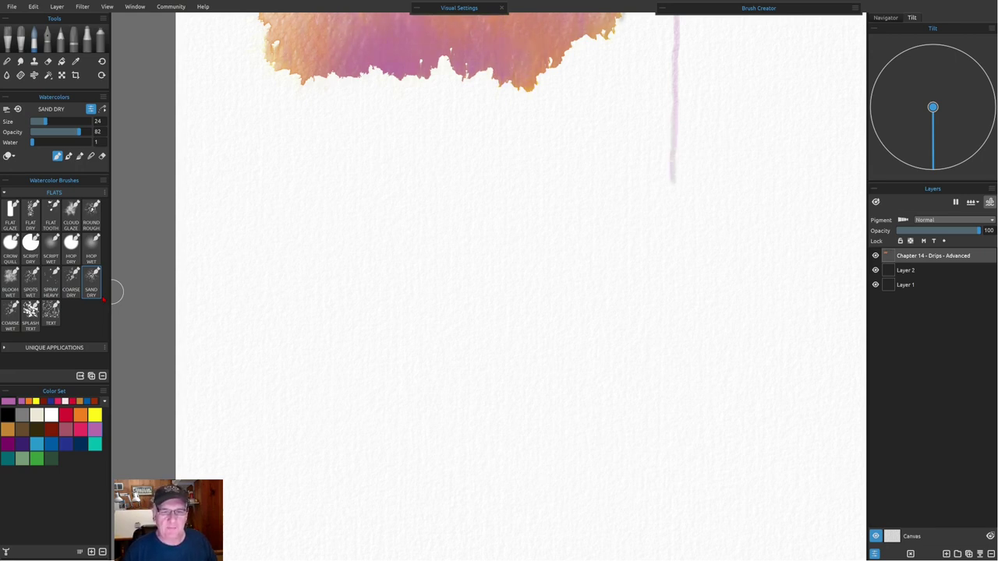
click(875, 202)
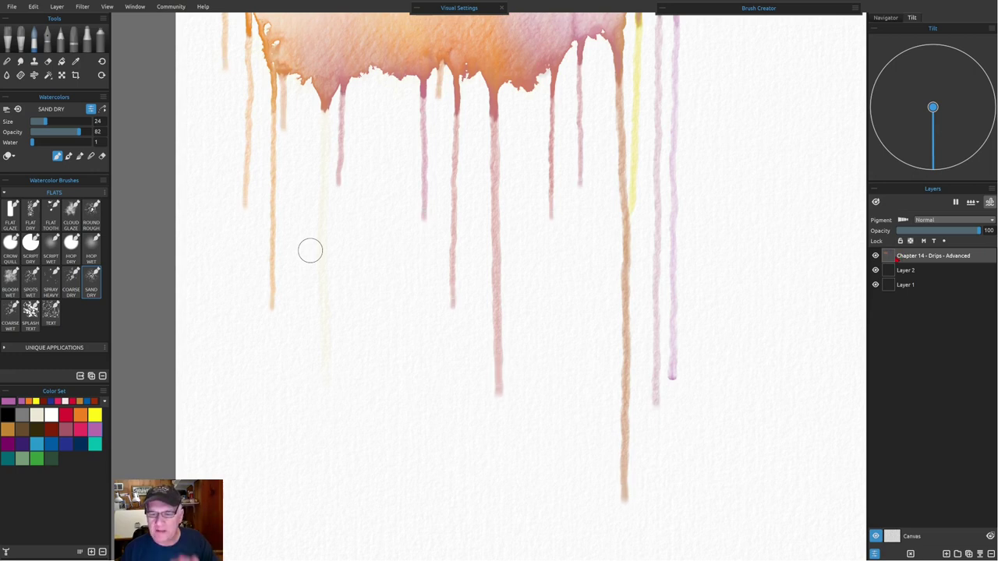
key(slash)
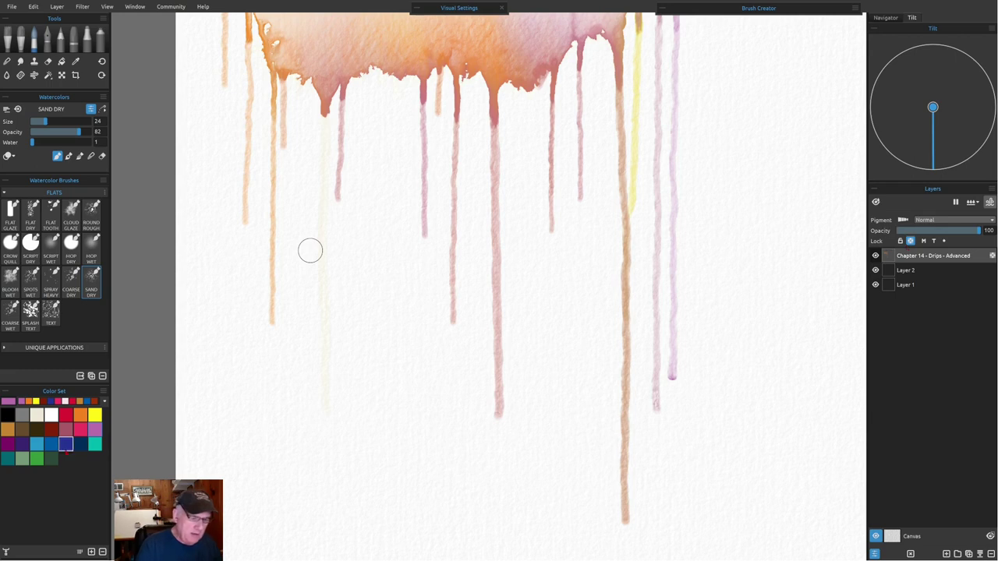
- Paint Cobalt Blue over the wash's lower edge and drips with the Sand Dry brush at size 63 and water 100
click(65, 444)
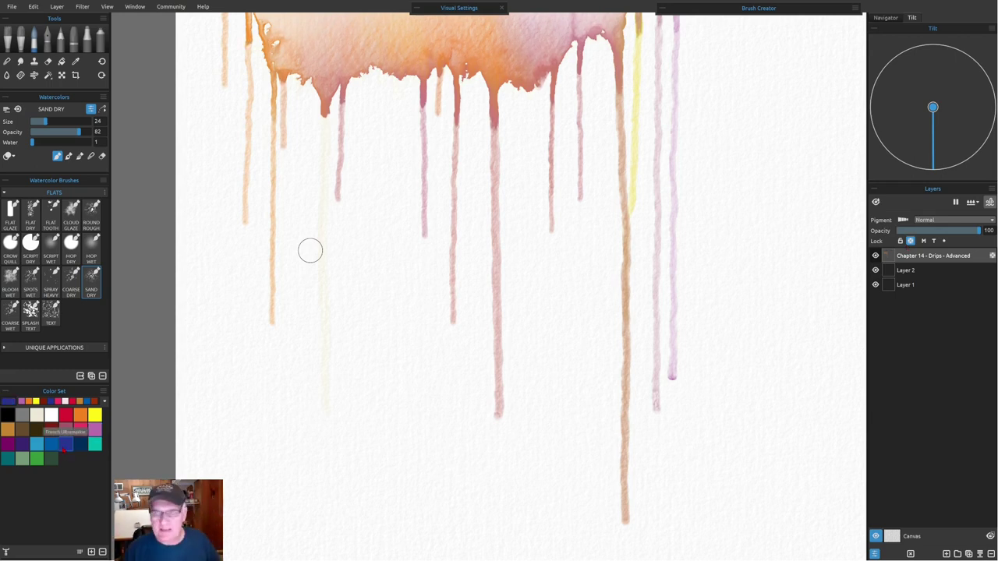
click(51, 446)
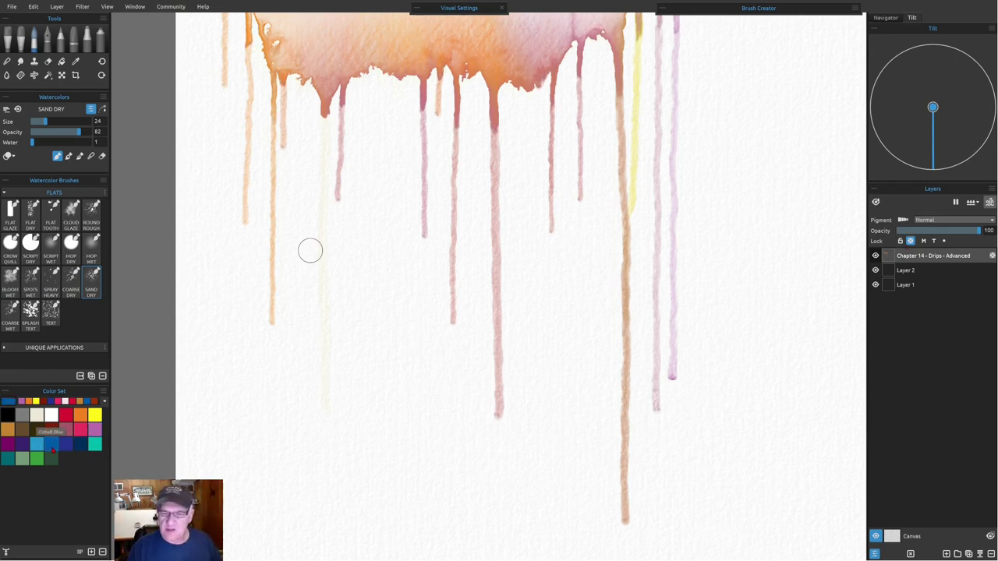
key(bracketright)
key(bracketright)
key(bracketright)
key(bracketright)
key(bracketright)
key(bracketright)
key(bracketright)
key(bracketright)
key(bracketright)
key(bracketright)
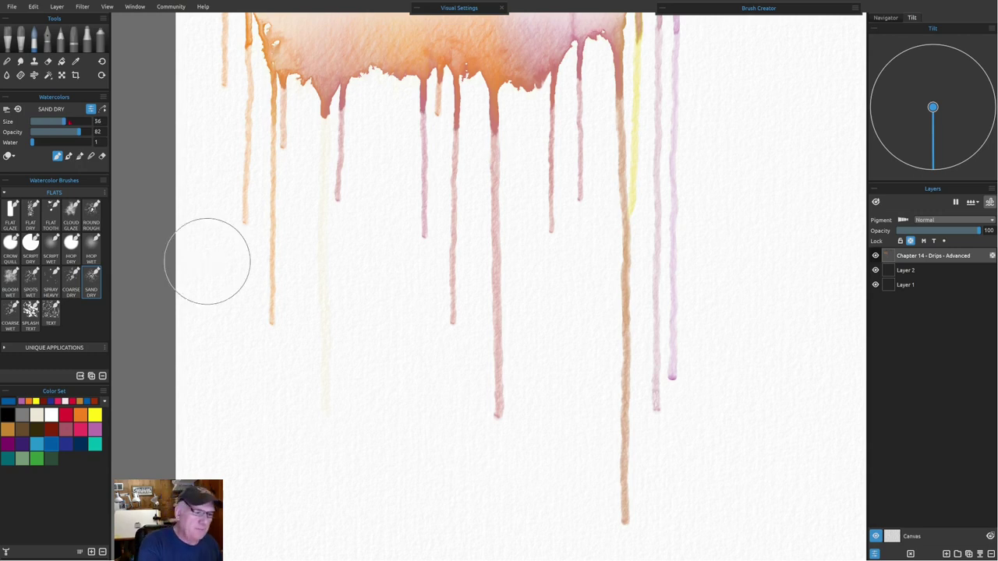
key(ctrl+bracketright)
key(ctrl+bracketright)
key(ctrl+bracketright)
key(ctrl+bracketright)
key(ctrl+bracketright)
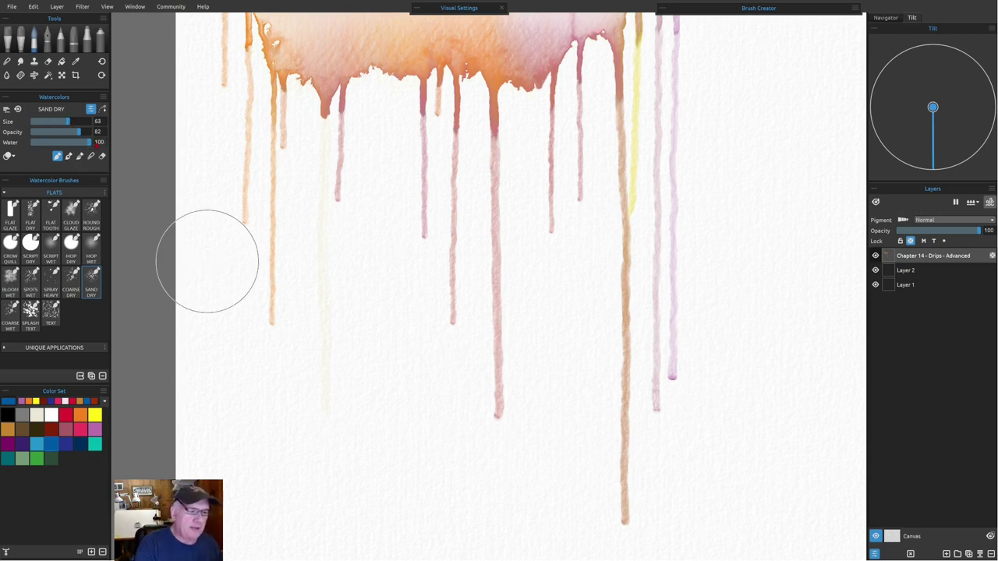
mouse_move(294, 85)
mouse_down()
mouse_move(362, 263)
mouse_move(487, 214)
mouse_move(480, 219)
mouse_move(502, 369)
mouse_move(577, 264)
mouse_move(606, 172)
mouse_move(623, 397)
mouse_move(674, 300)
mouse_move(602, 524)
mouse_up()
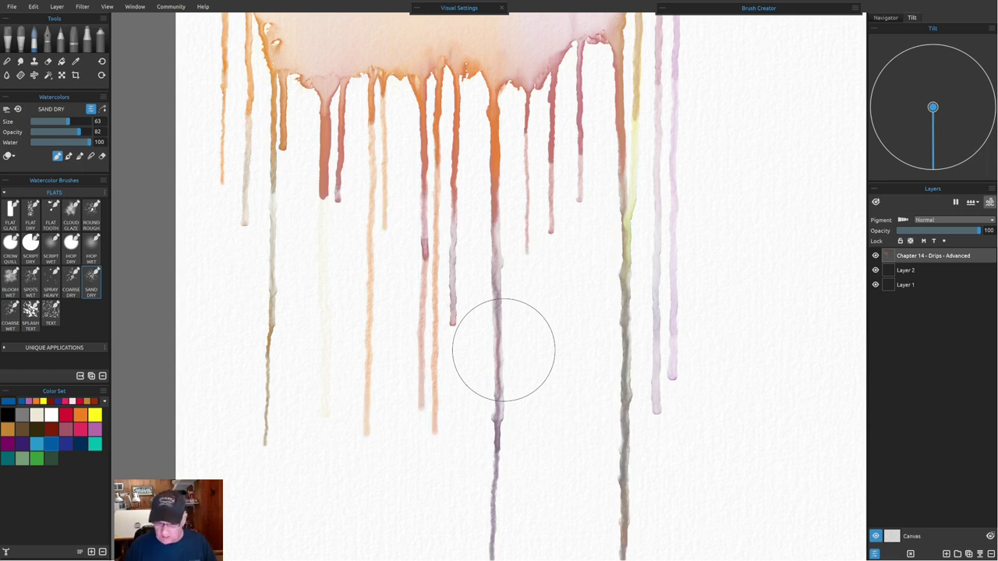
key(ctrl+0)
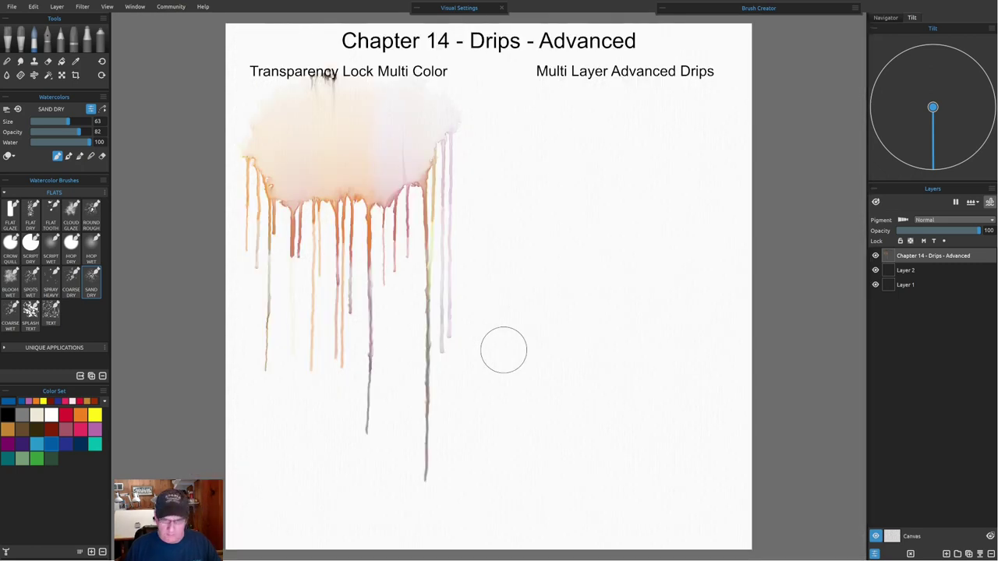
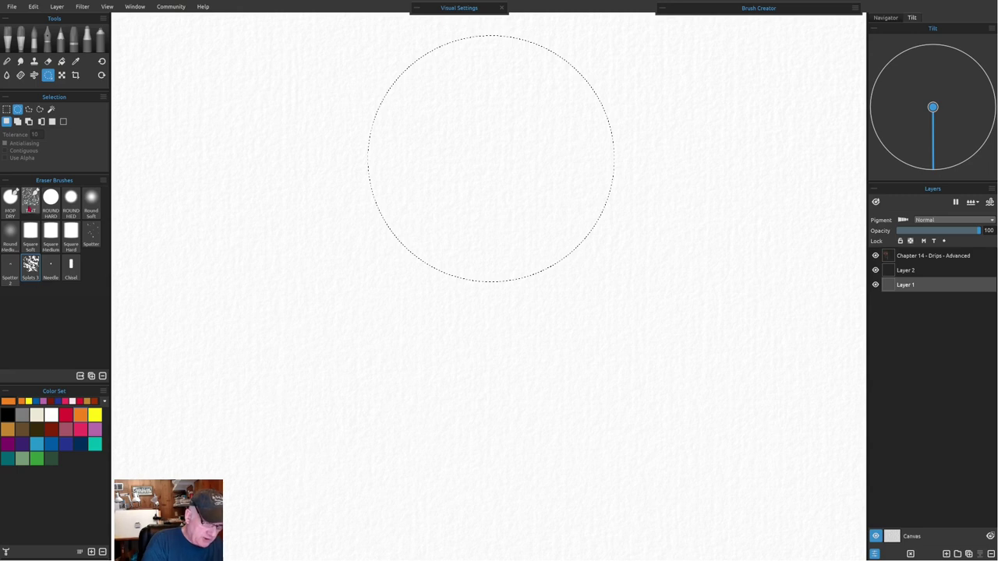
- Paint a yellow and then an orange wash inside Layer 1's circular selection with the Bloom Wet brush at size 75 and opacity 32
click(34, 38)
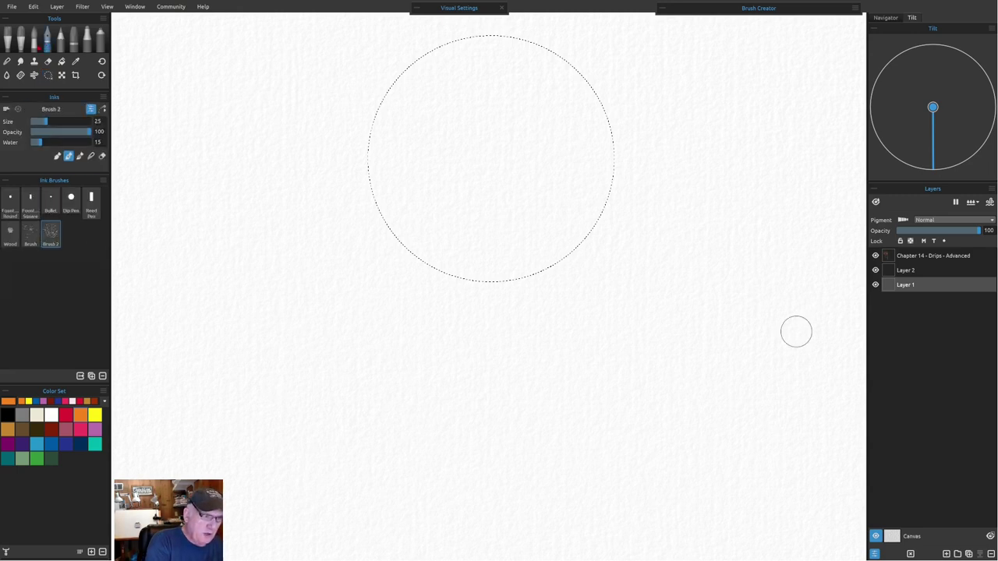
click(10, 280)
click(94, 416)
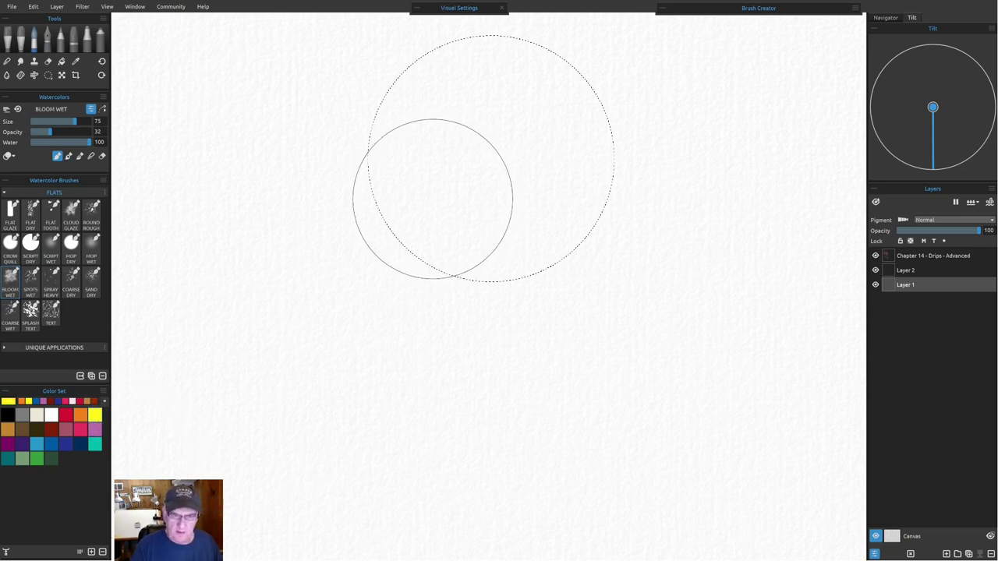
mouse_move(361, 210)
mouse_down()
mouse_move(399, 114)
mouse_move(502, 133)
mouse_move(573, 231)
mouse_move(419, 253)
mouse_move(364, 276)
mouse_move(518, 304)
mouse_move(445, 229)
mouse_up()
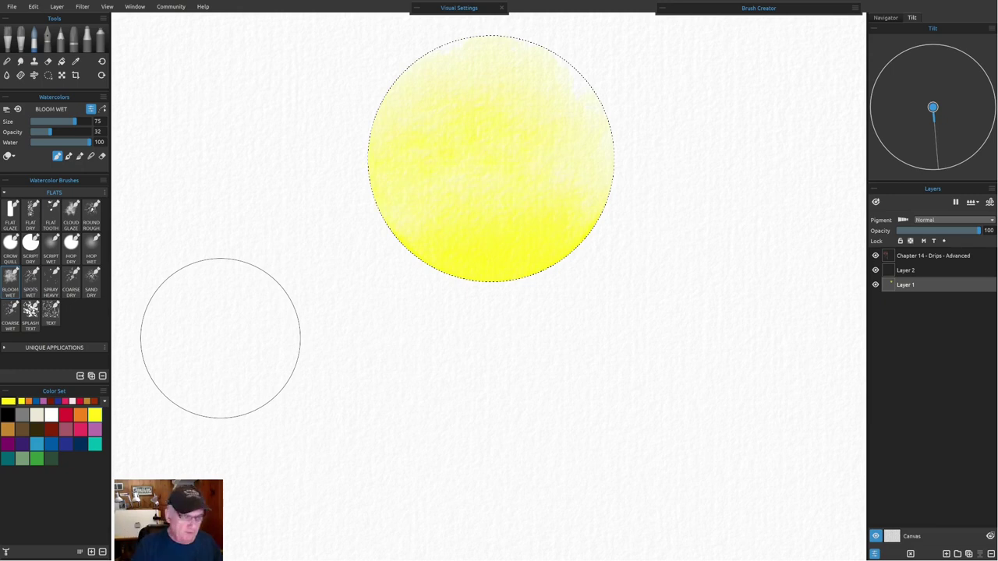
click(81, 415)
mouse_move(434, 111)
mouse_down()
mouse_move(484, 228)
mouse_move(546, 85)
mouse_move(562, 226)
mouse_up()
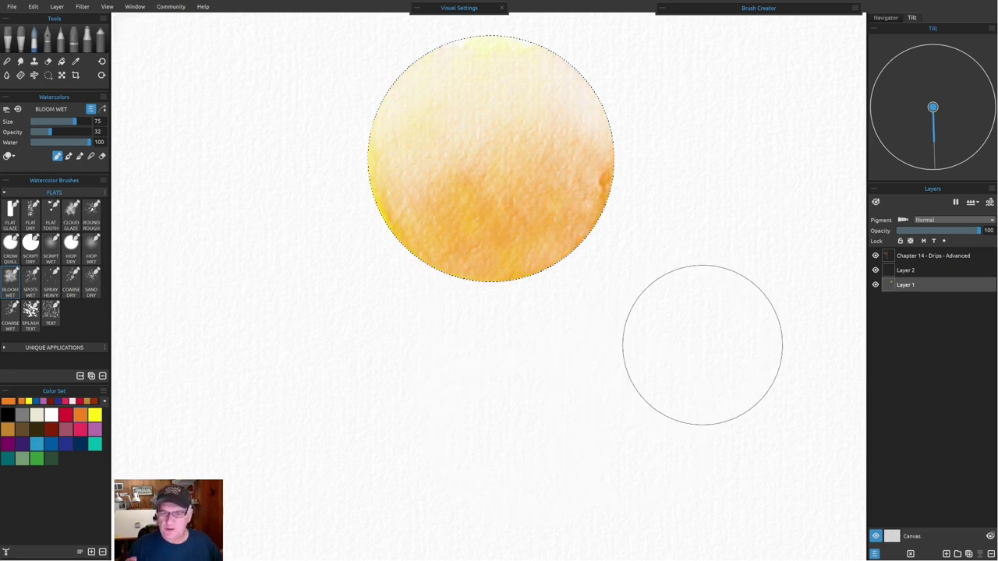
- Paint yellow and orange over the circle on Layer 2 with drips running below it, and remove the circular selection
click(917, 275)
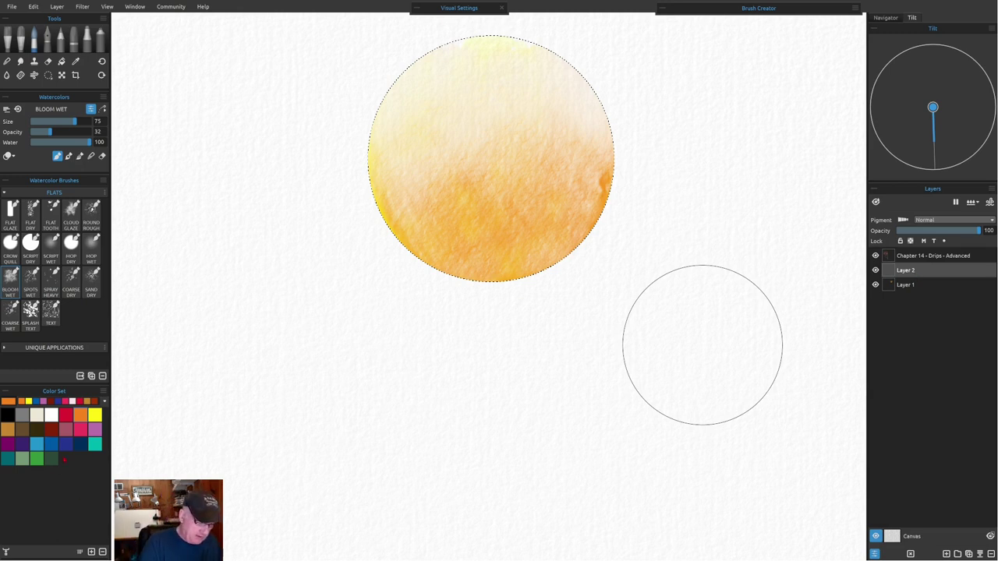
click(94, 415)
mouse_move(445, 105)
mouse_down()
mouse_move(496, 141)
mouse_move(535, 208)
mouse_move(578, 189)
mouse_move(578, 174)
mouse_move(616, 208)
mouse_up()
click(80, 415)
mouse_move(460, 148)
mouse_down()
mouse_move(556, 157)
mouse_move(560, 213)
mouse_move(494, 137)
mouse_move(581, 191)
mouse_up()
key(ctrl+d)
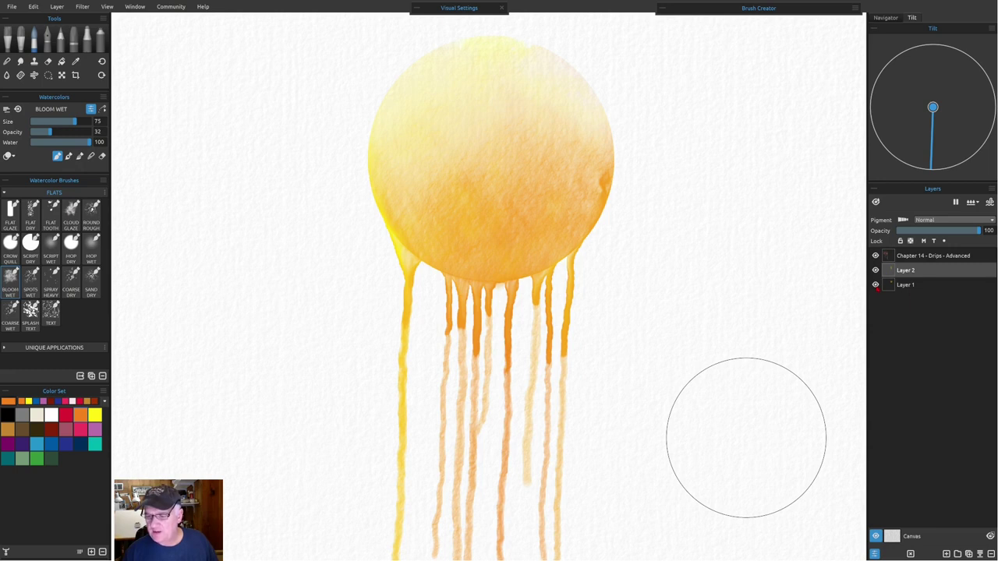
- Compare the dripping circle with Layer 1 hidden and shown again
key(ctrl+z)
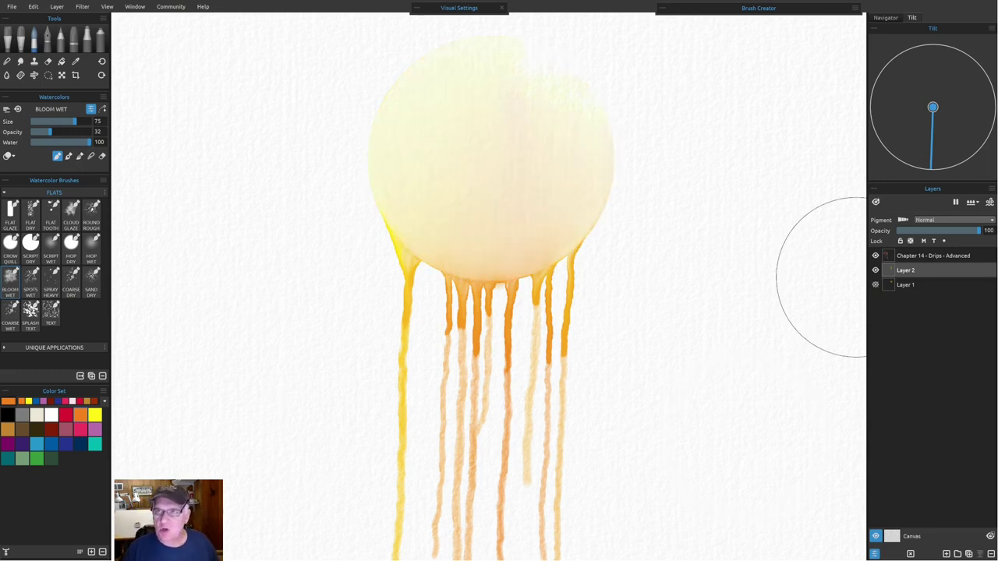
key(ctrl+y)
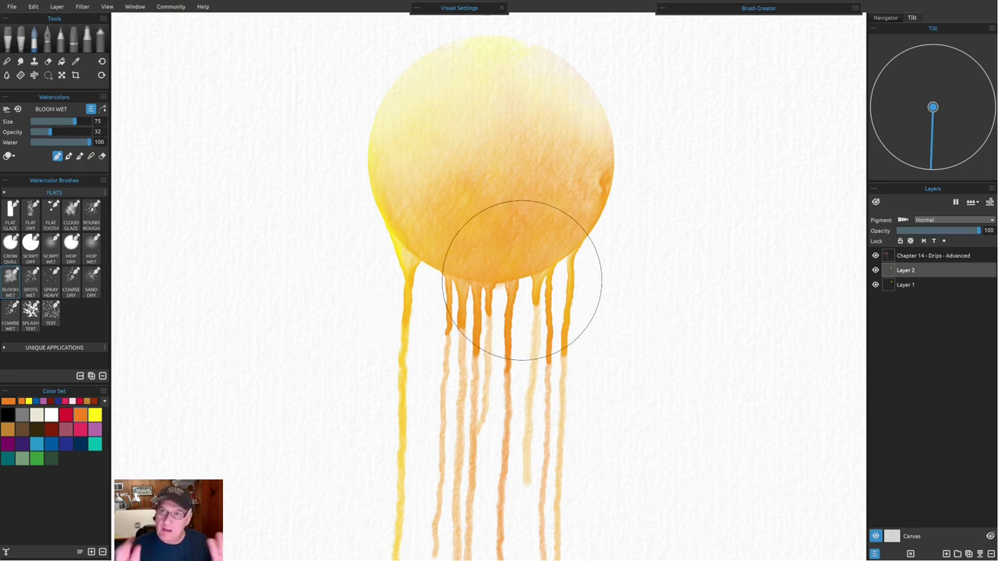
- Soften the lower edge of Layer 1's circle with the Round Soft eraser at size 25 and opacity 21, checking with Layer 1 hidden and shown
click(912, 285)
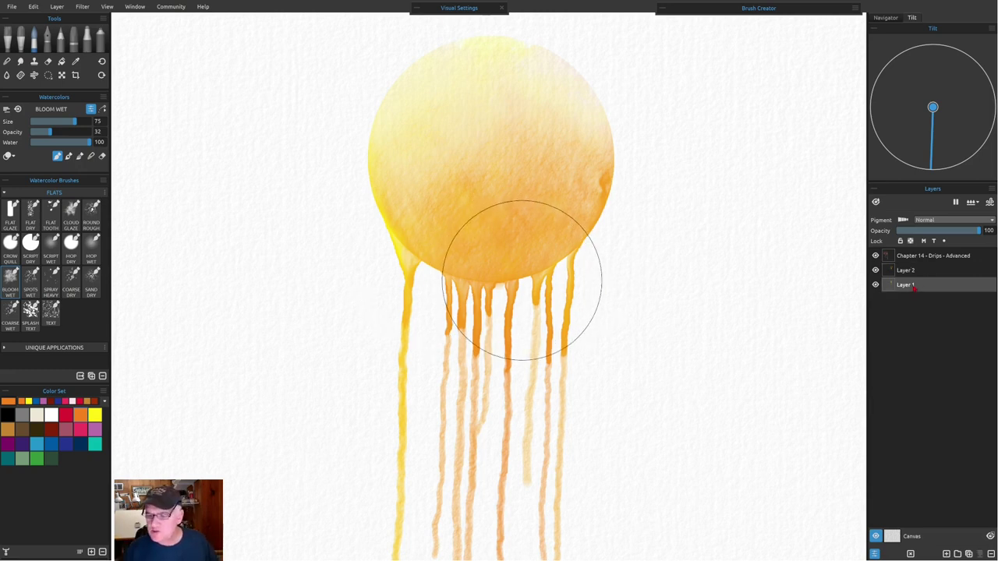
scroll(671, 347, up, 3)
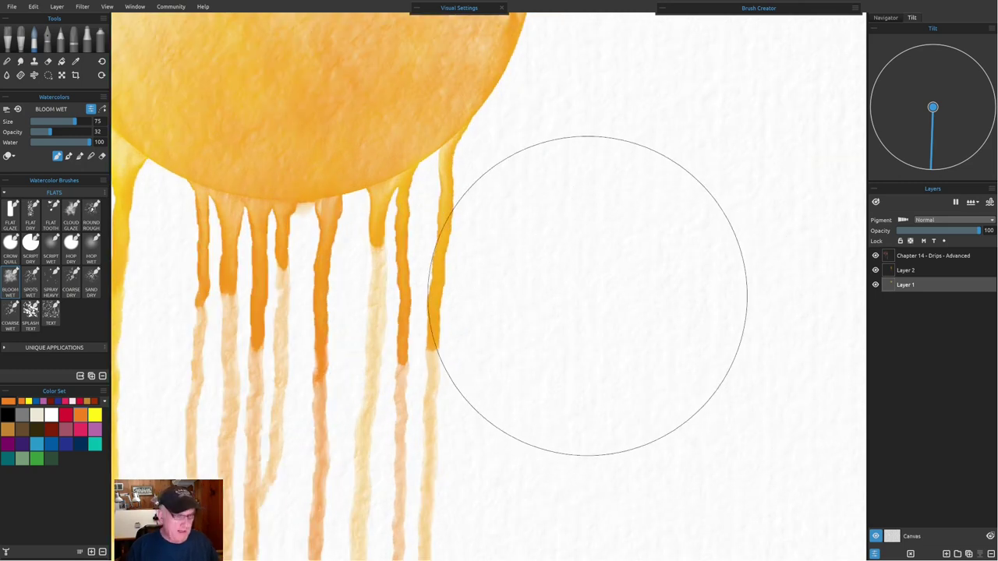
drag(541, 241, 676, 289)
key(e)
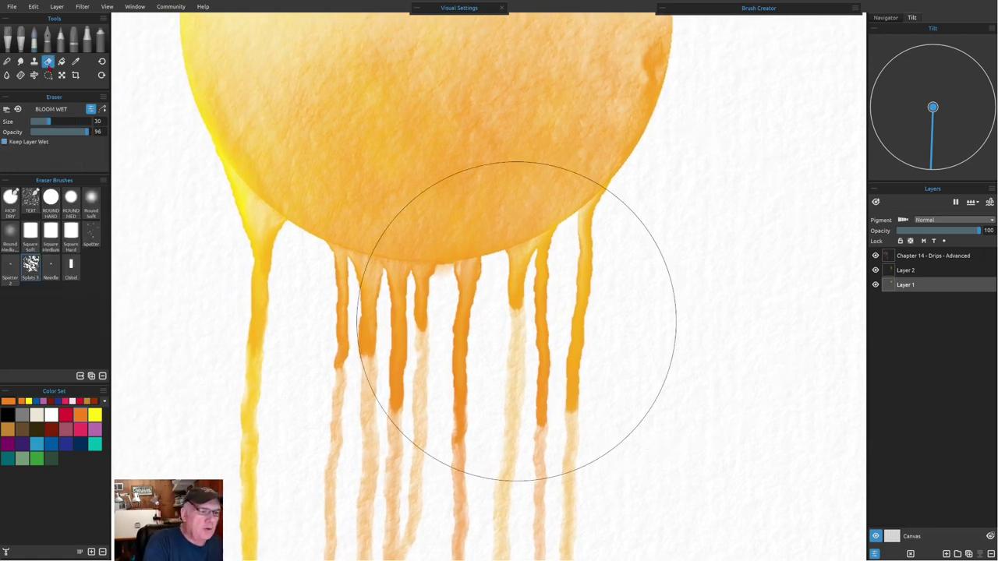
click(92, 204)
key(bracketleft)
key(bracketleft)
key(bracketleft)
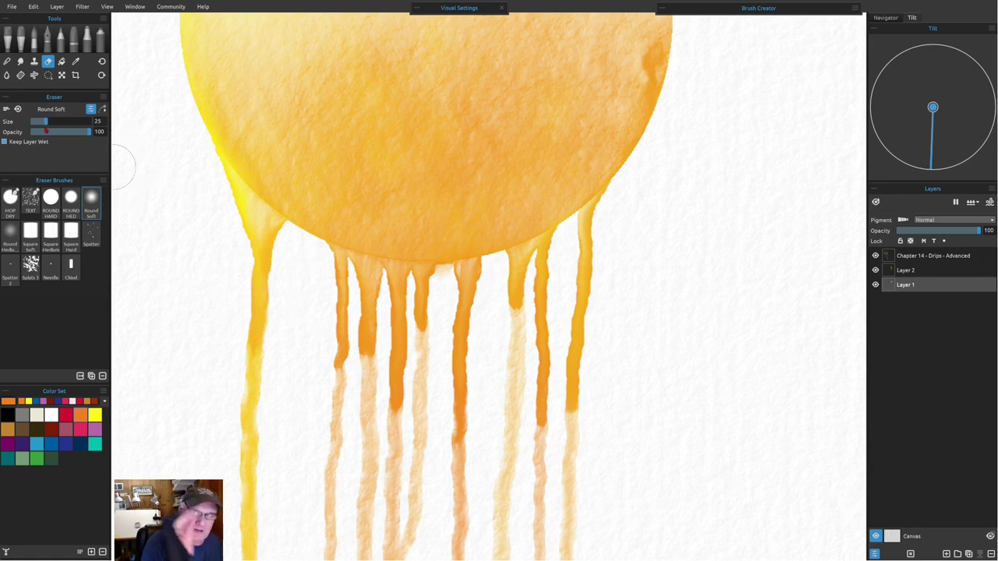
key(3)
key(4)
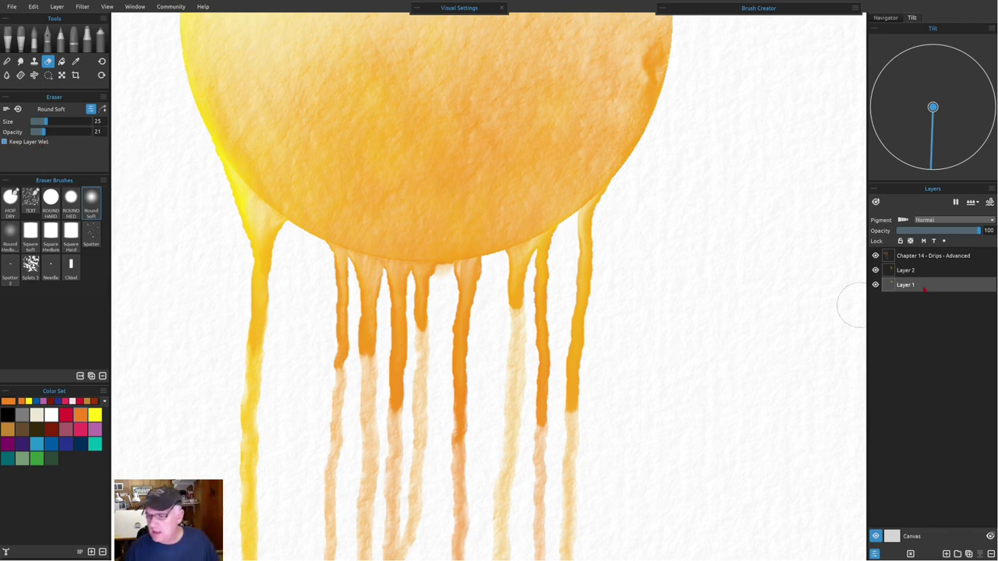
click(875, 285)
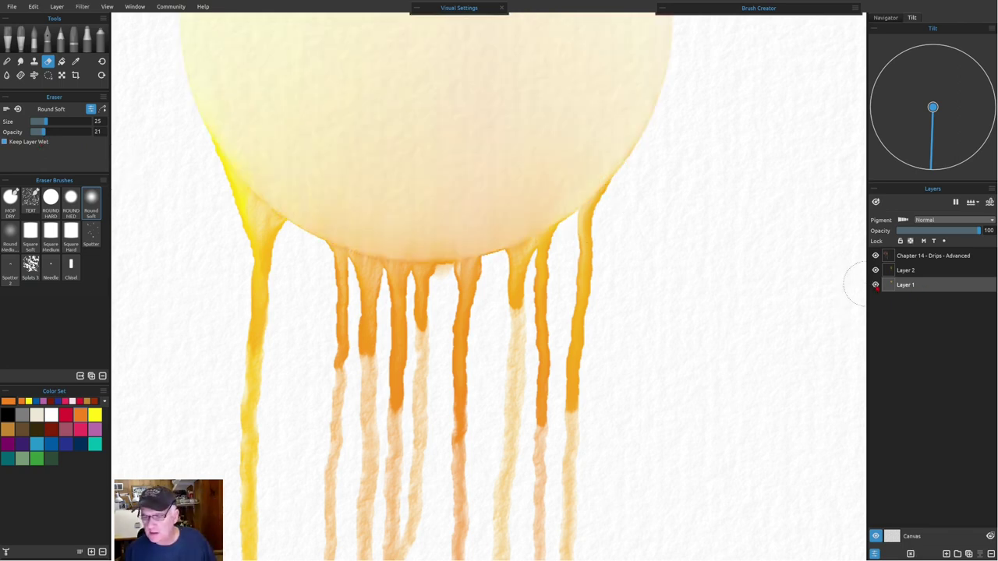
click(875, 284)
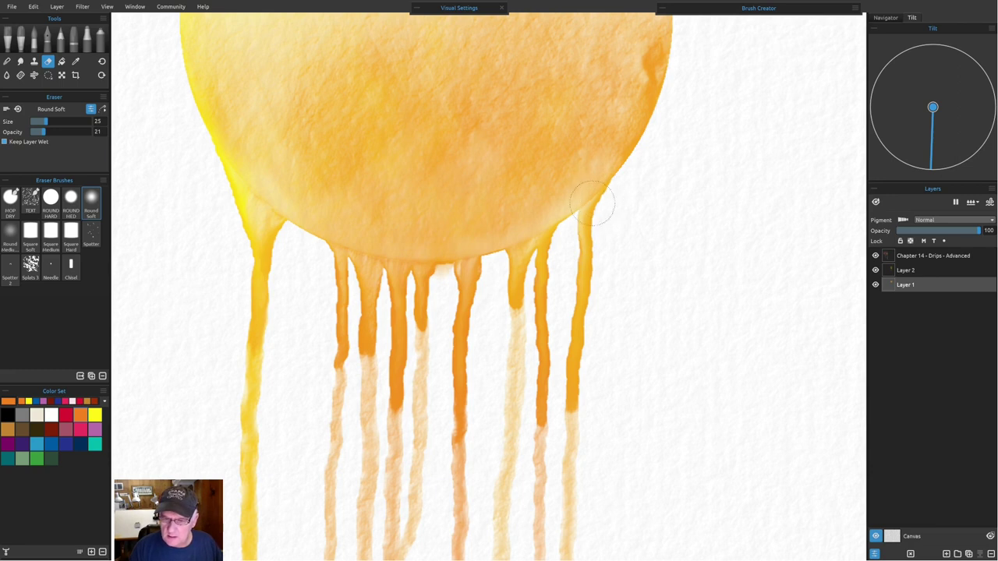
- Examine how the two layers combine in the Multi Layer Advanced Drips circle by hiding Layer 2 and Layer 1 in turn
key(ctrl+0)
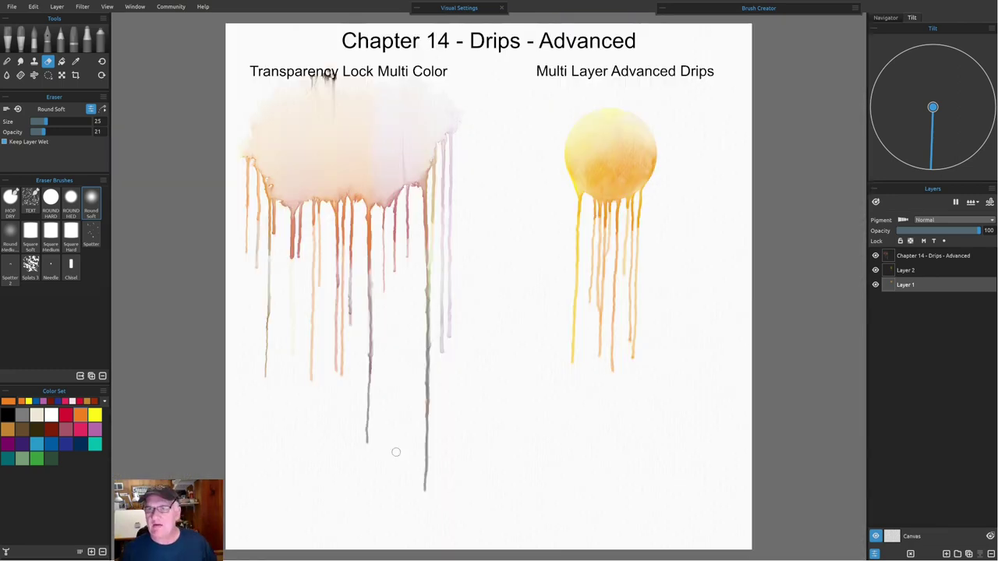
key(ctrl+z)
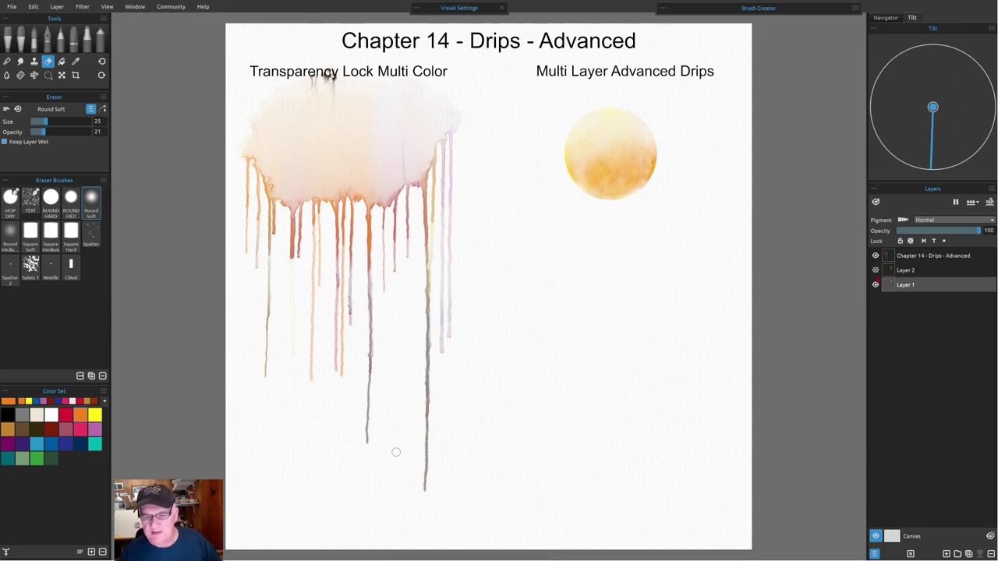
key(ctrl+y)
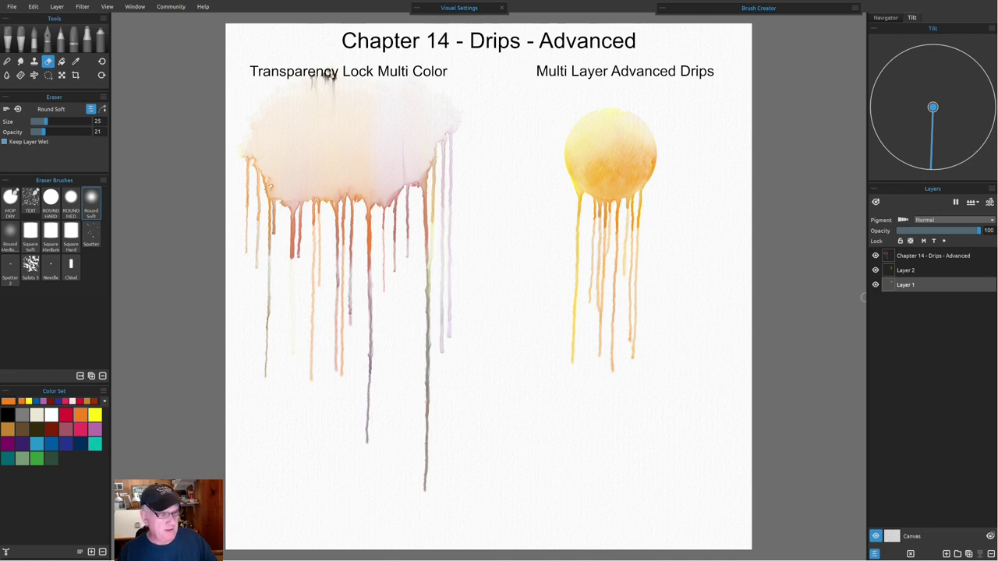
scroll(718, 213, up, 2)
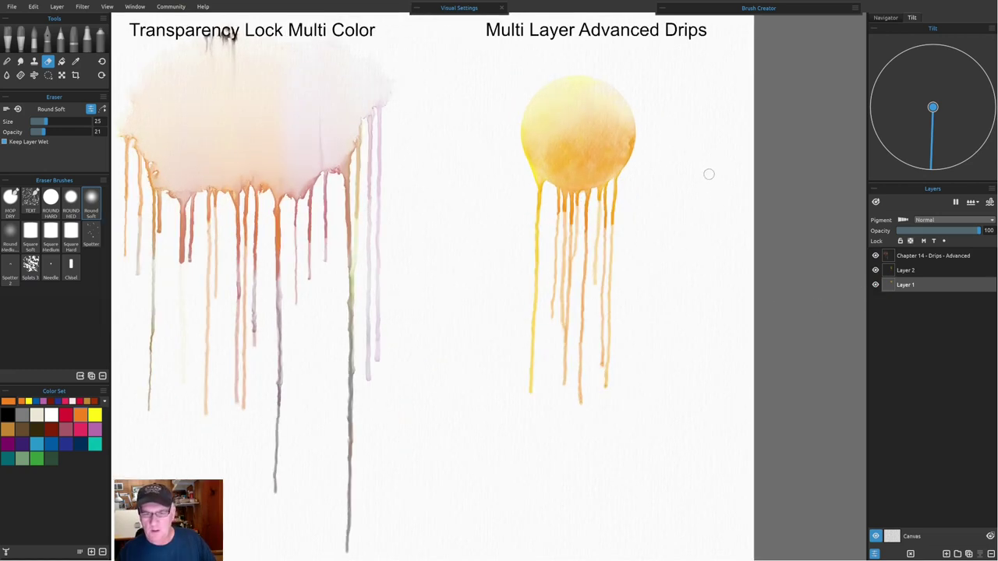
scroll(704, 176, up, 1)
scroll(702, 173, up, 1)
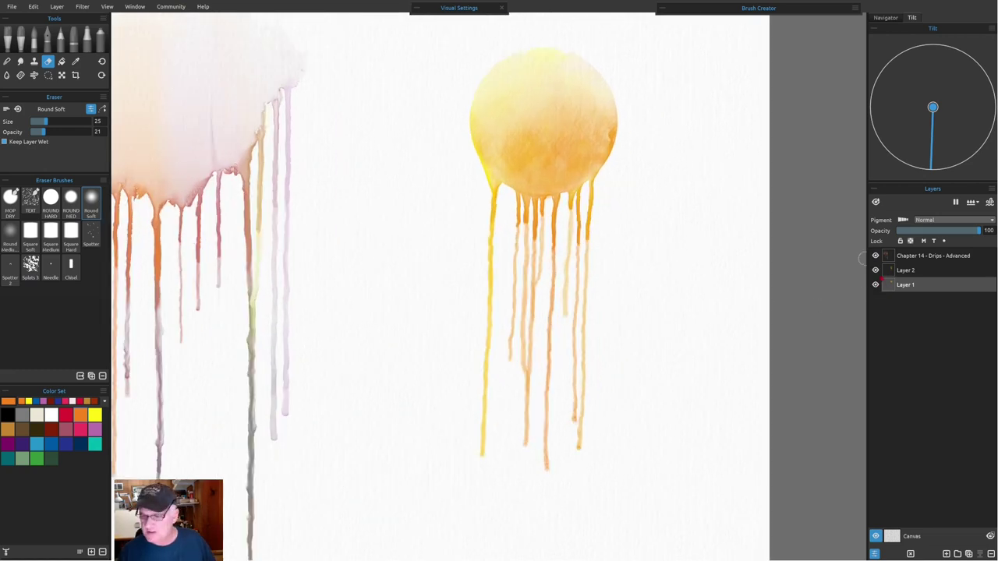
click(875, 270)
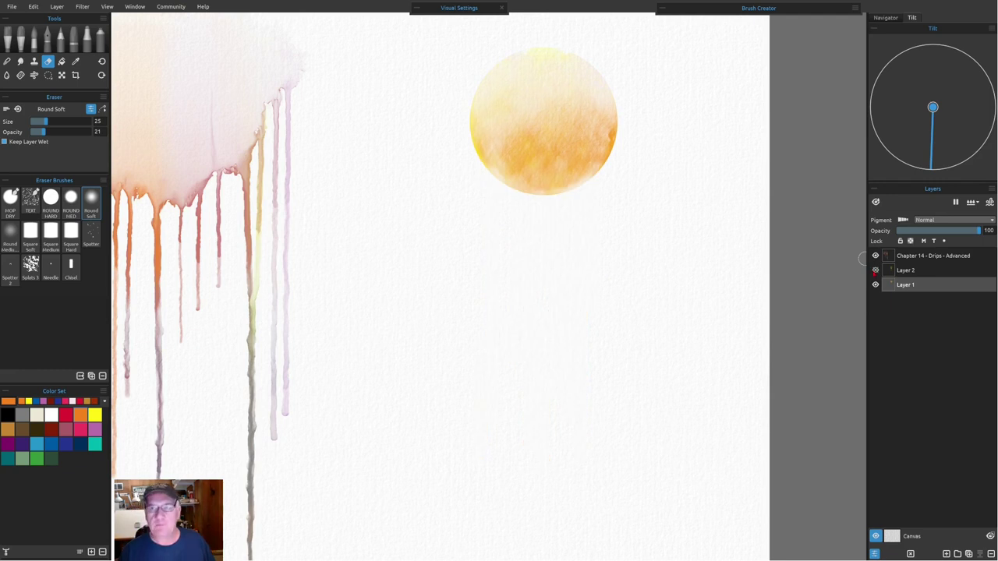
click(875, 270)
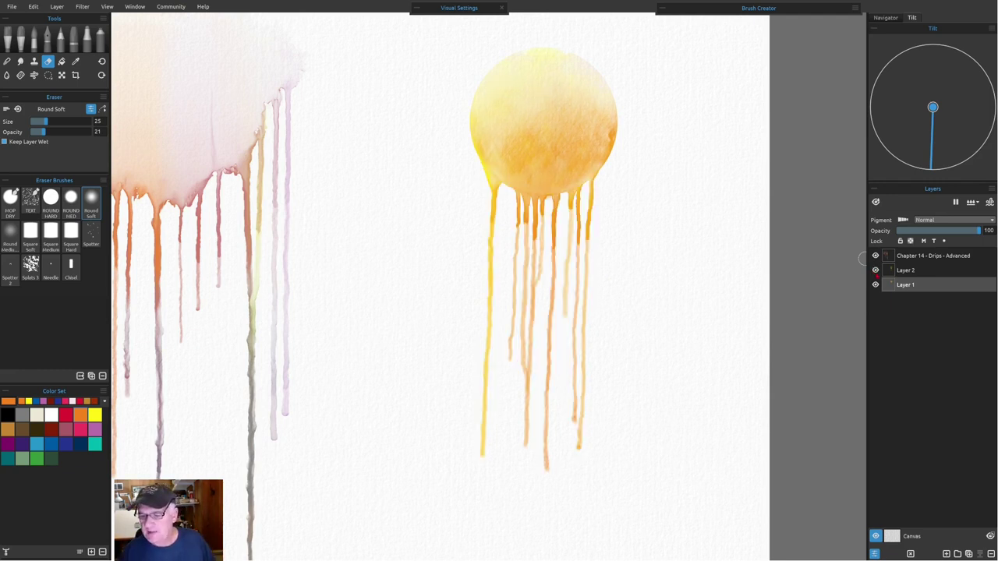
click(875, 284)
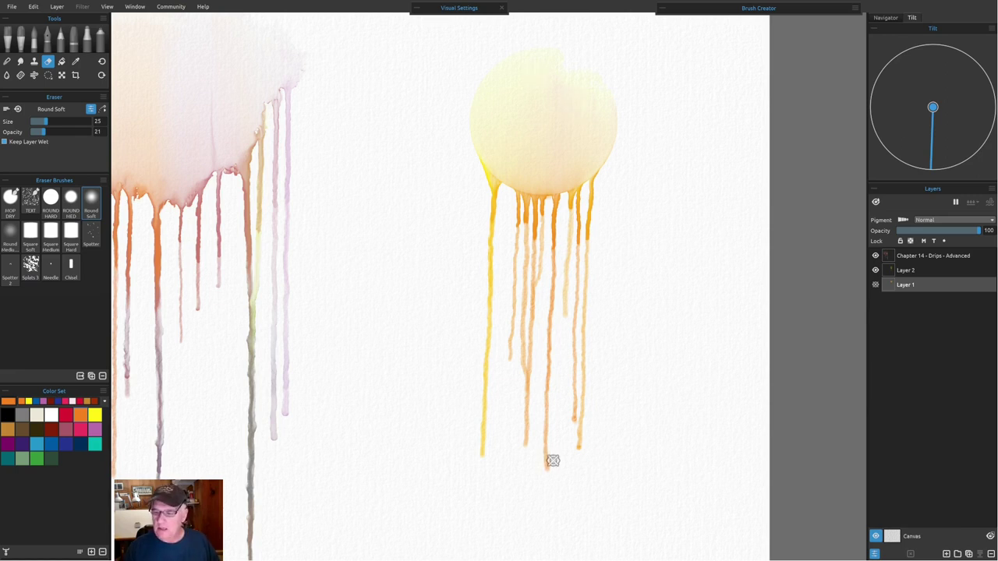
key(ctrl+z)
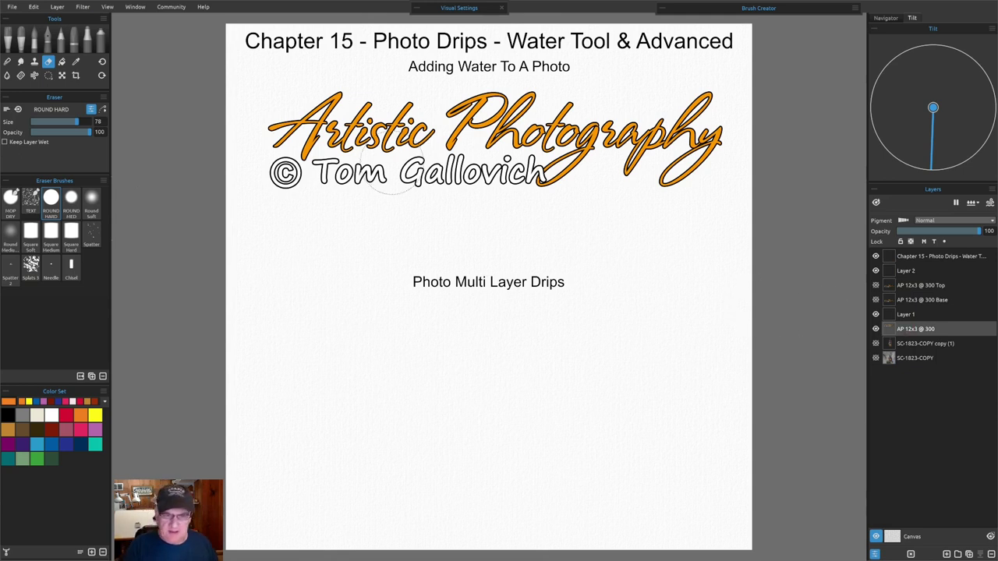
- Check what the AP 12x3 @ 300 layer contains by hiding and showing it
click(876, 328)
click(875, 328)
click(876, 328)
click(876, 329)
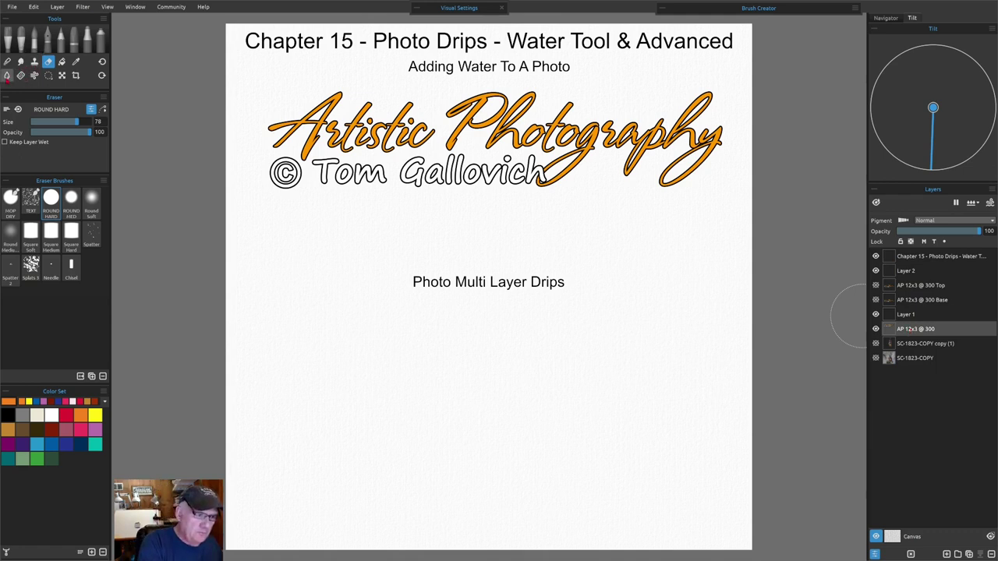
- Choose the Splash Coarse water brush at size 80 and water 100, display the water, and wet the whole AP 12x3 @ 300 layer
click(7, 76)
click(92, 202)
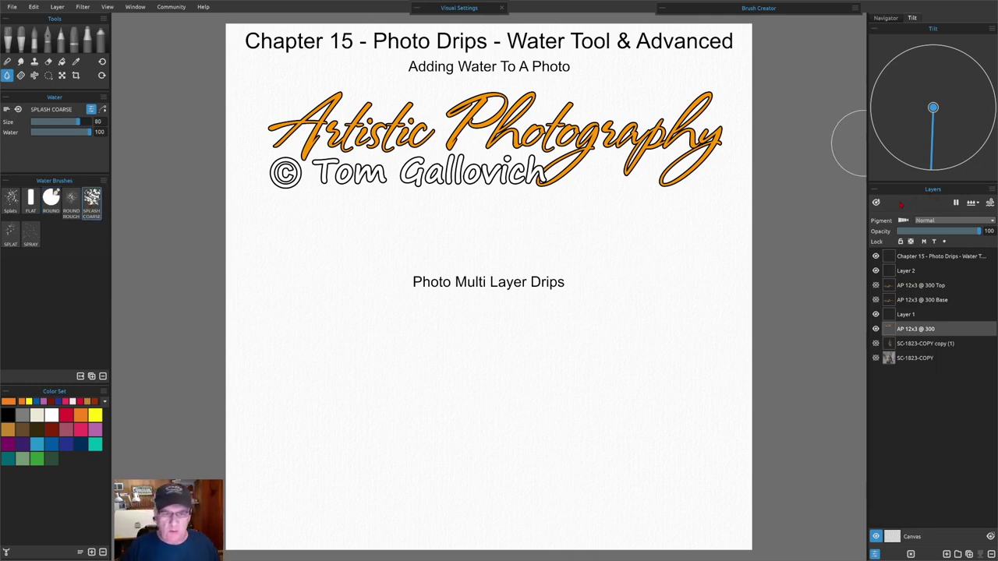
click(875, 203)
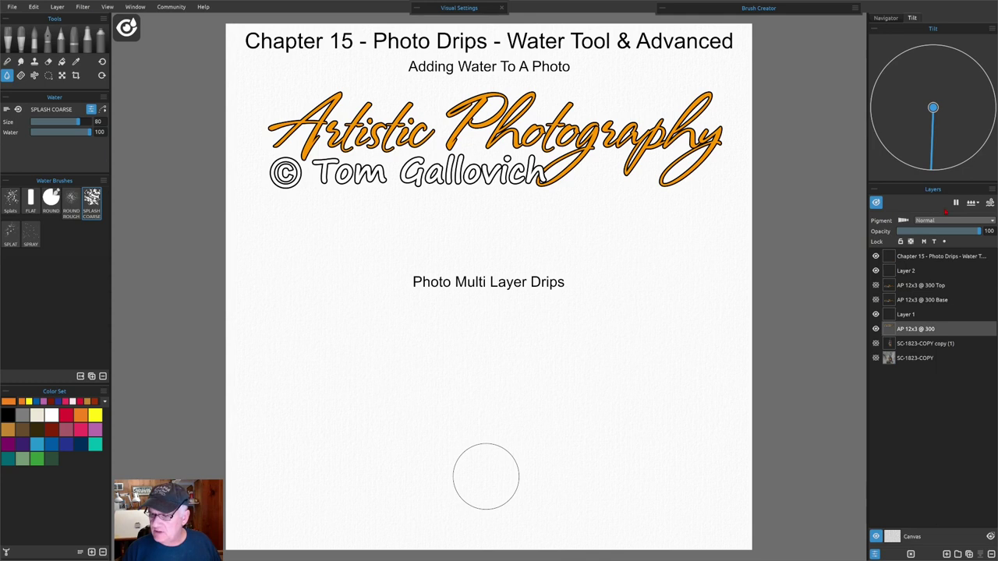
click(972, 202)
click(960, 217)
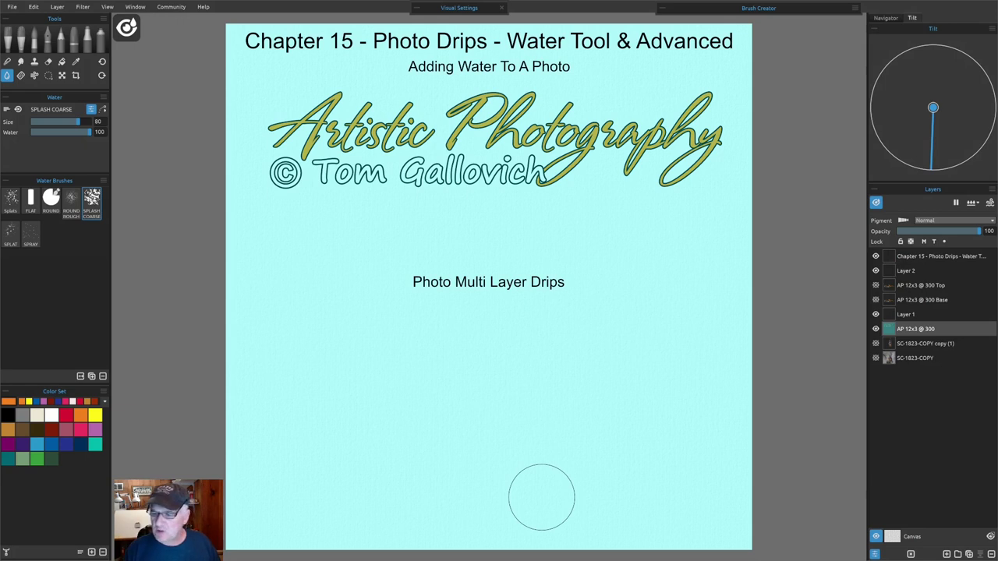
- Let the Artistic Photography lettering under Adding Water To A Photo run downward, checking the water display partway
key(f)
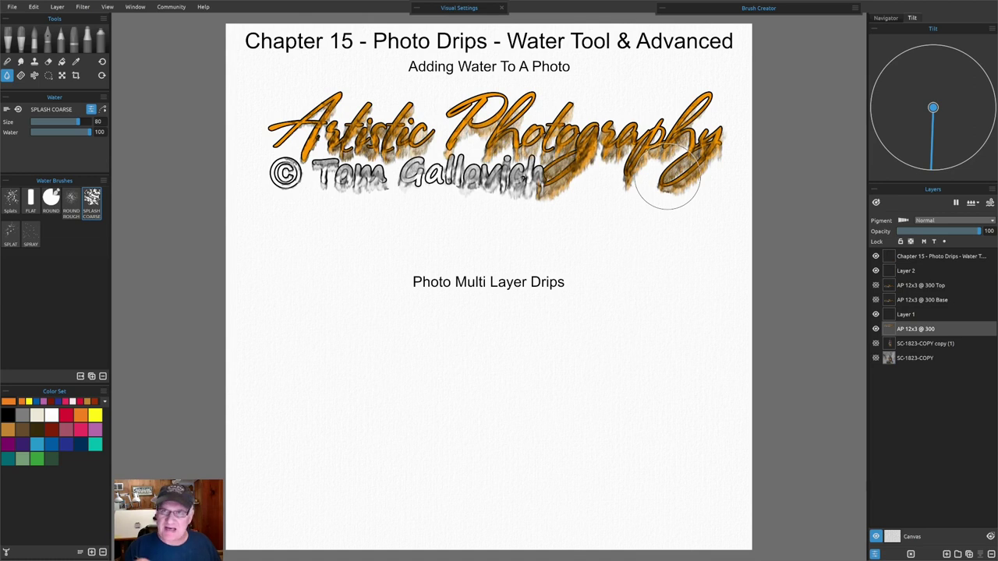
key(w)
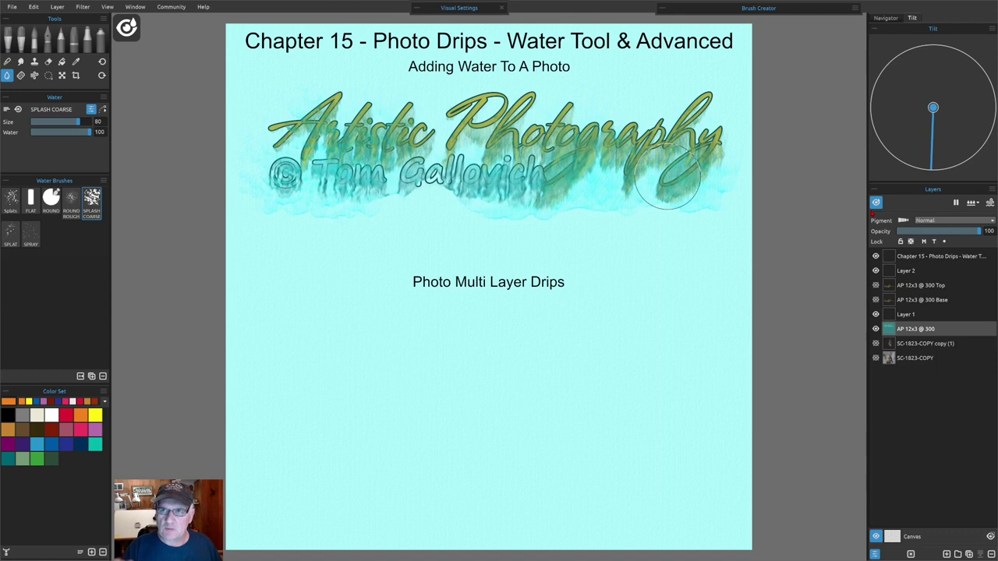
click(877, 203)
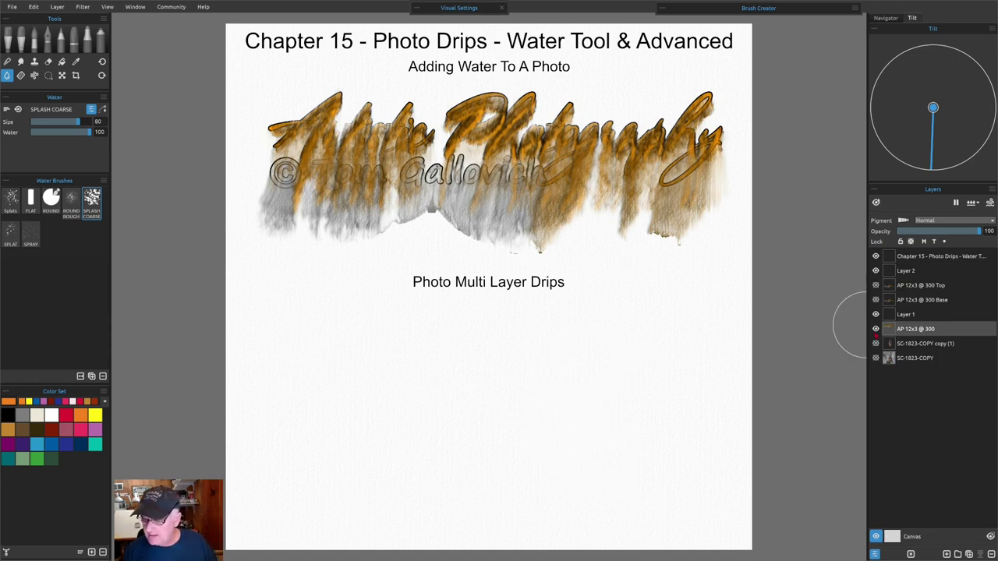
- Show the AP 12x3 @ 300 Base and Top layers and start the Top layer's lettering running with water
click(876, 299)
click(876, 285)
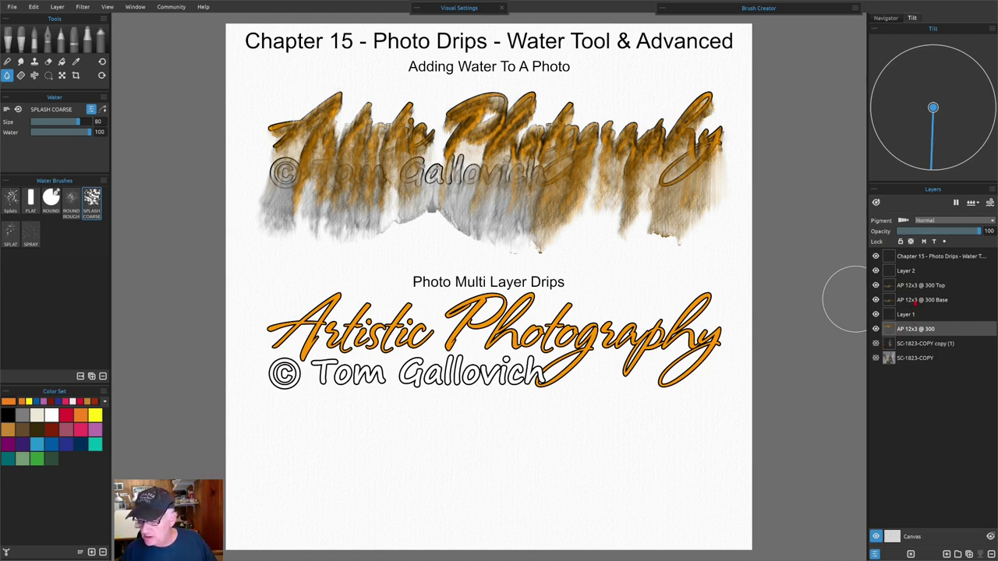
click(915, 302)
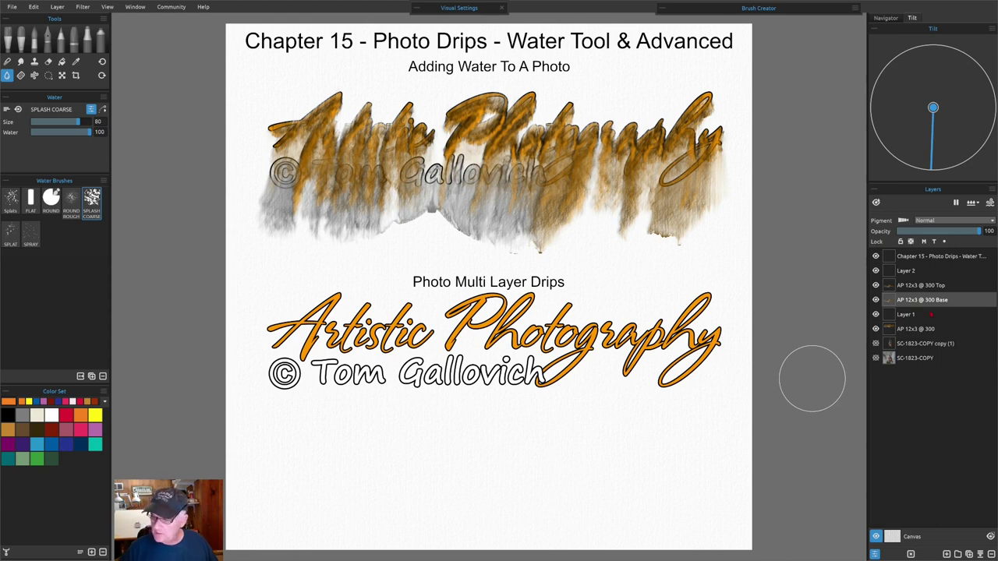
click(917, 285)
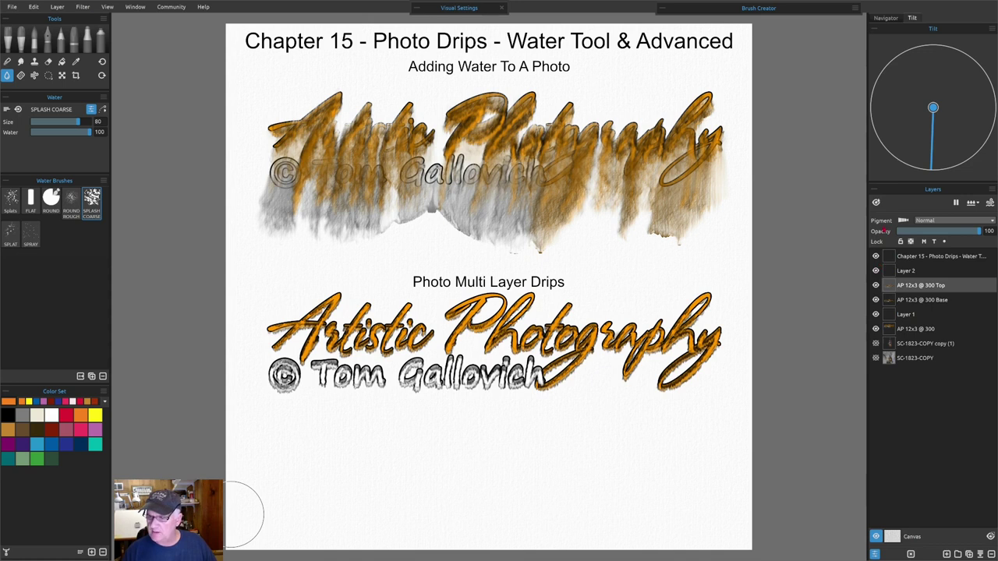
- Let the AP 12x3 @ 300 Top layer's lettering drip further down the canvas, checking the water display partway
click(876, 202)
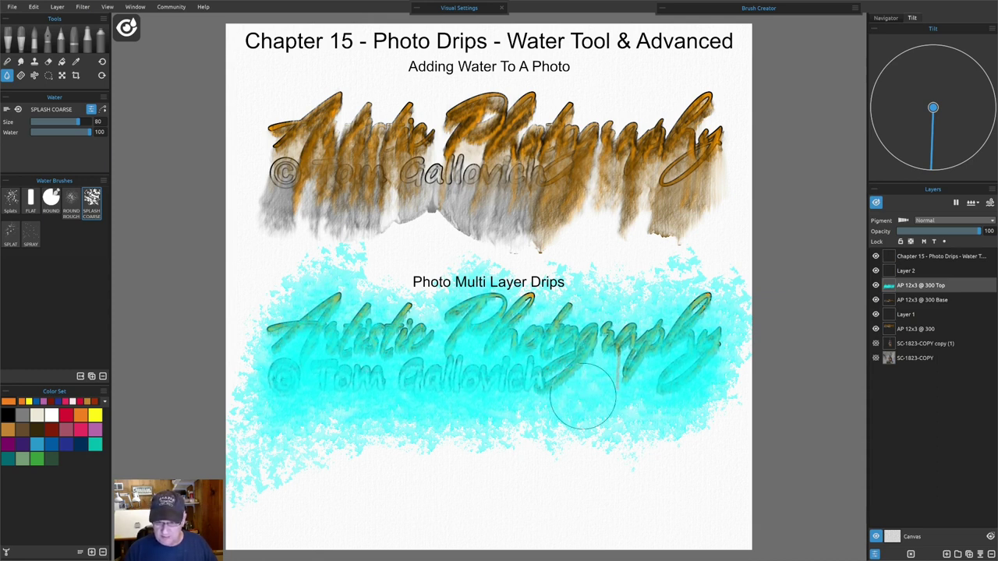
click(876, 203)
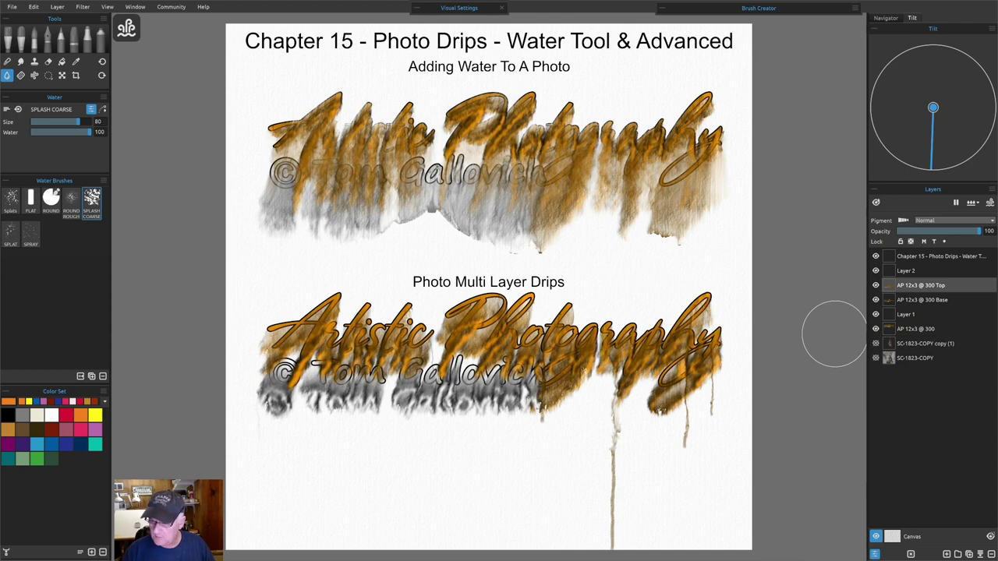
- Move the AP 12x3 @ 300 Base layer above the Top layer and set its opacity to 68
click(924, 304)
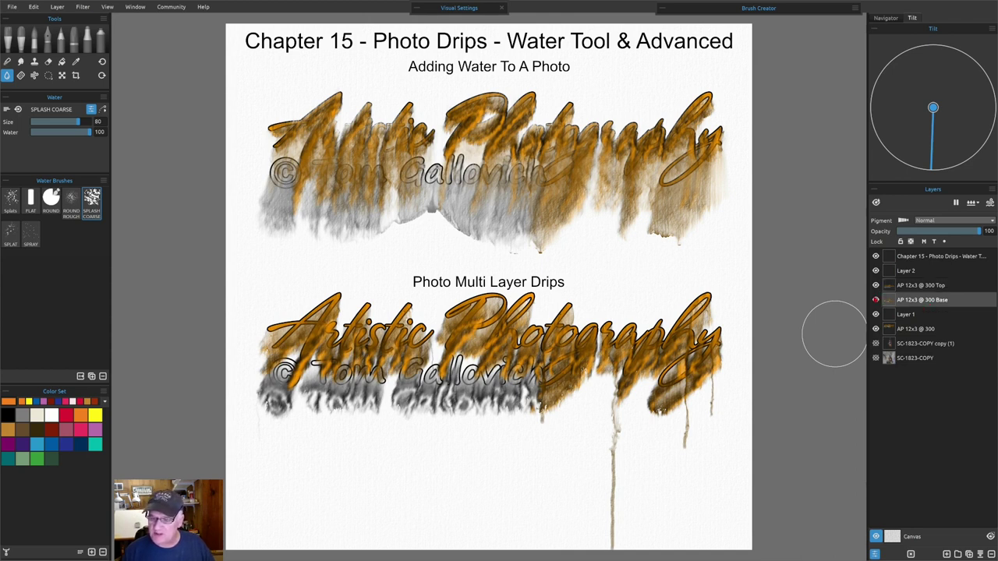
drag(920, 304, 919, 285)
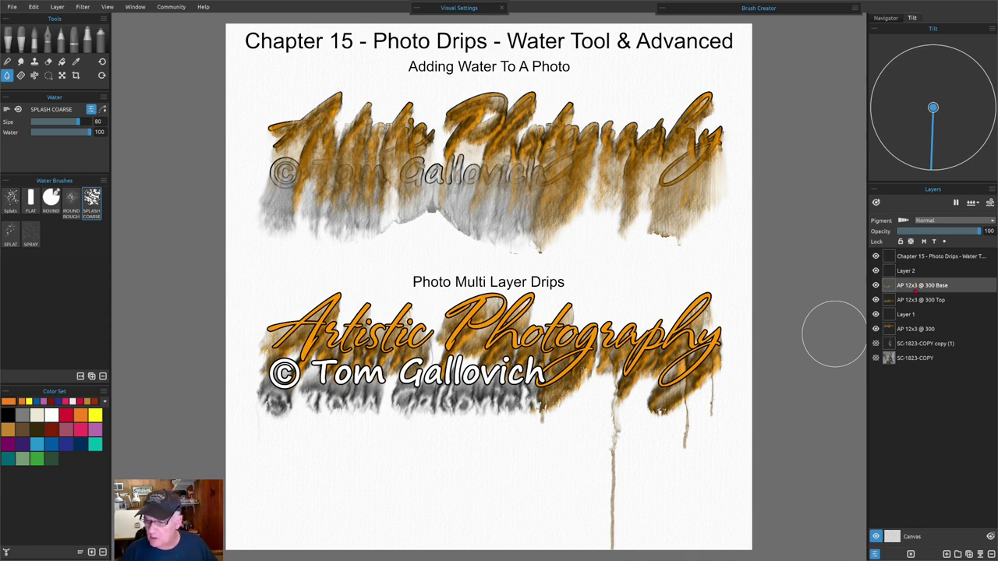
click(940, 232)
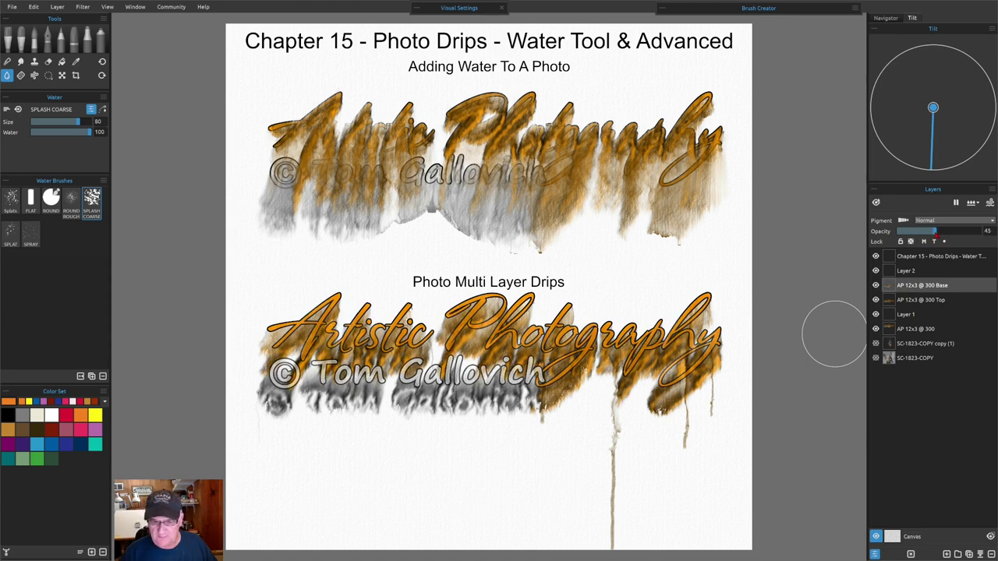
drag(940, 231, 951, 231)
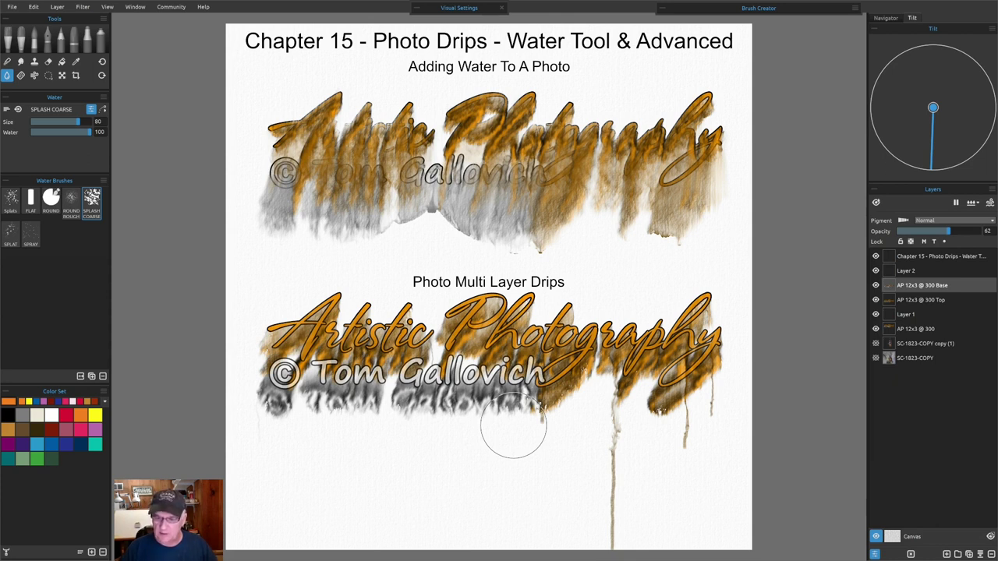
drag(948, 232, 953, 231)
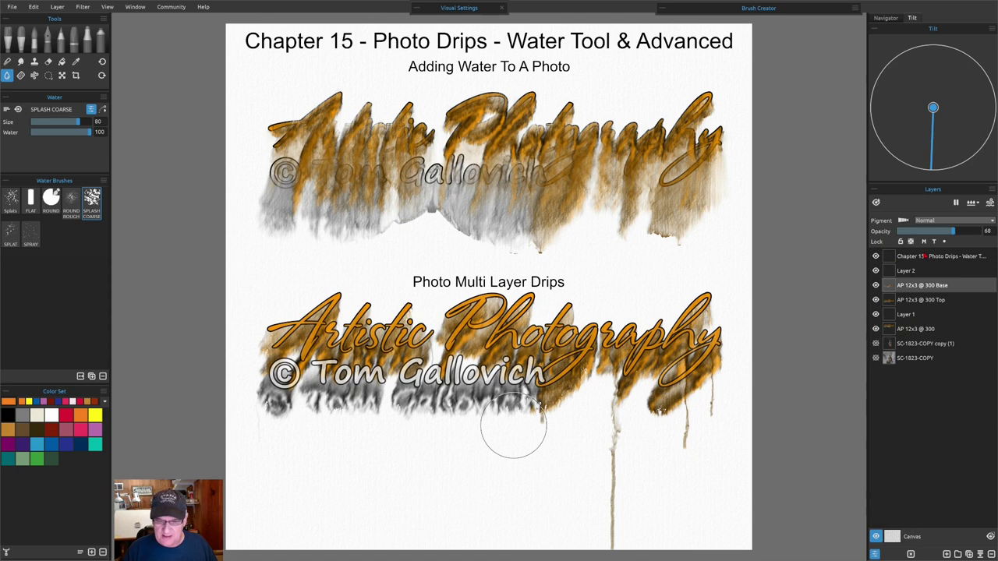
mouse_move(335, 434)
mouse_down()
mouse_move(312, 419)
mouse_move(370, 407)
mouse_move(501, 421)
mouse_move(319, 415)
mouse_move(453, 396)
mouse_move(437, 444)
mouse_up()
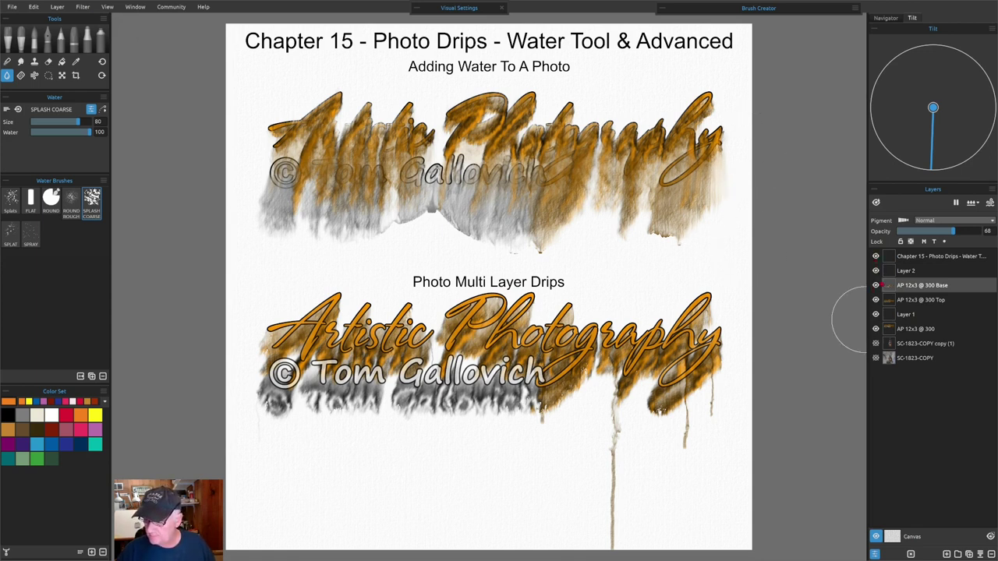
- Hide the Chapter 15 title and all three AP 12x3 @ 300 lettering layers, and show the SC-1823-COPY lantern photo layers
click(876, 286)
click(876, 300)
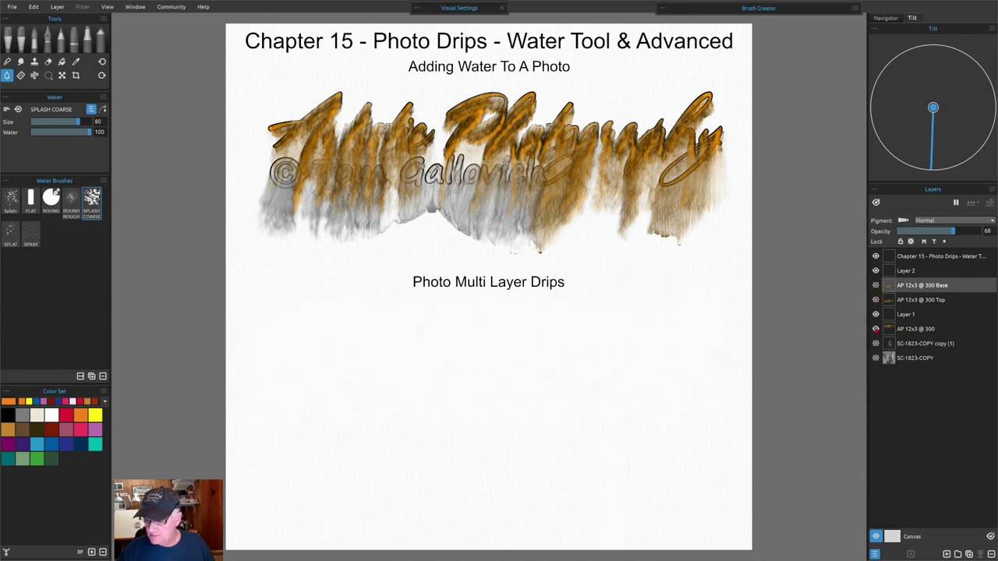
click(876, 328)
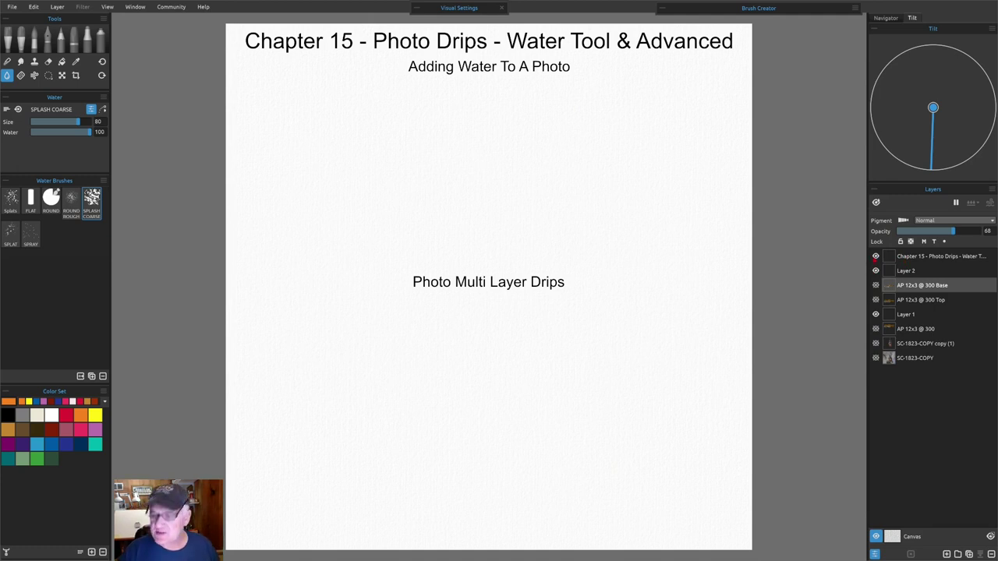
click(876, 257)
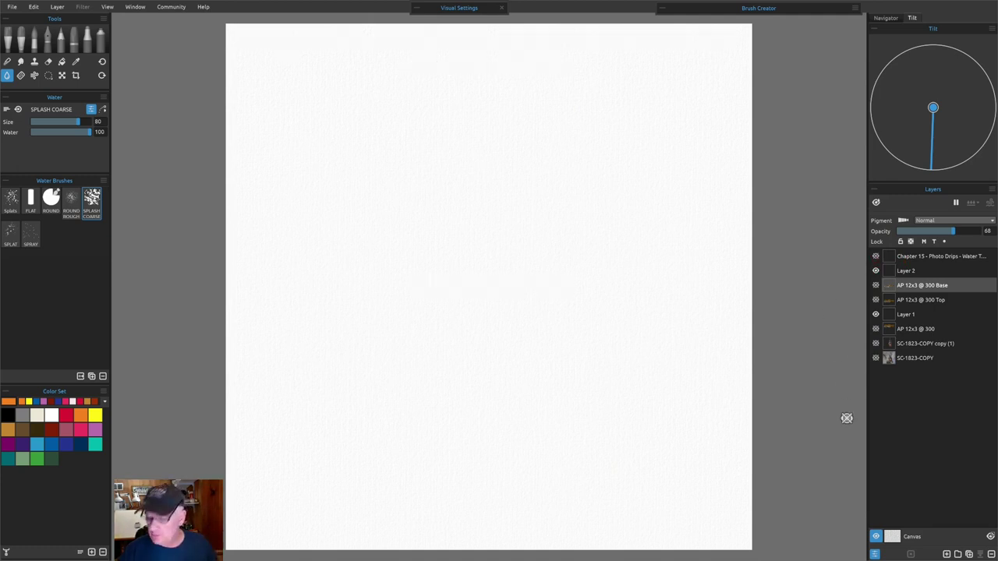
click(876, 344)
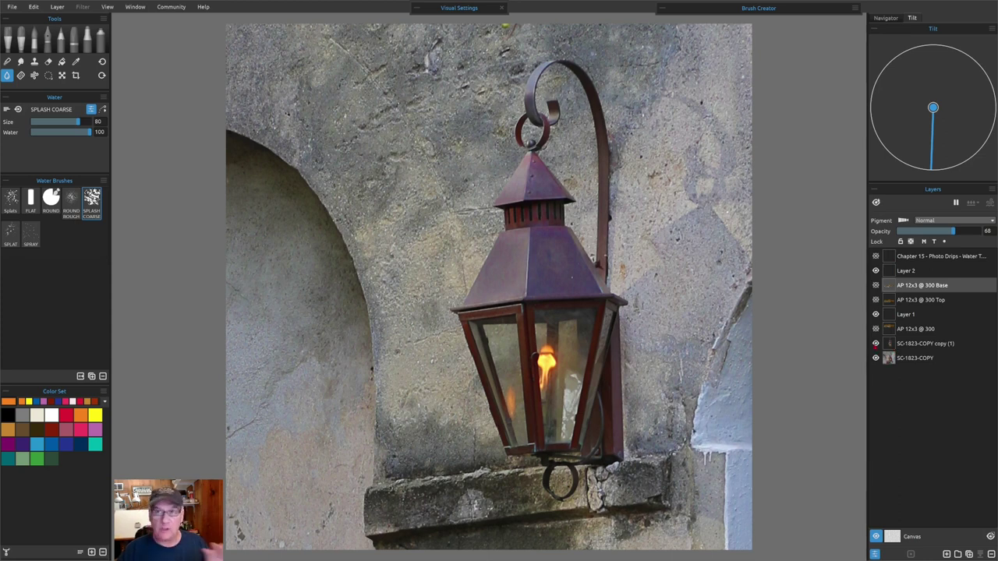
- Select SC-1823-COPY copy (1) and examine its lantern cut-out by hiding and showing the full photo beneath it
click(876, 358)
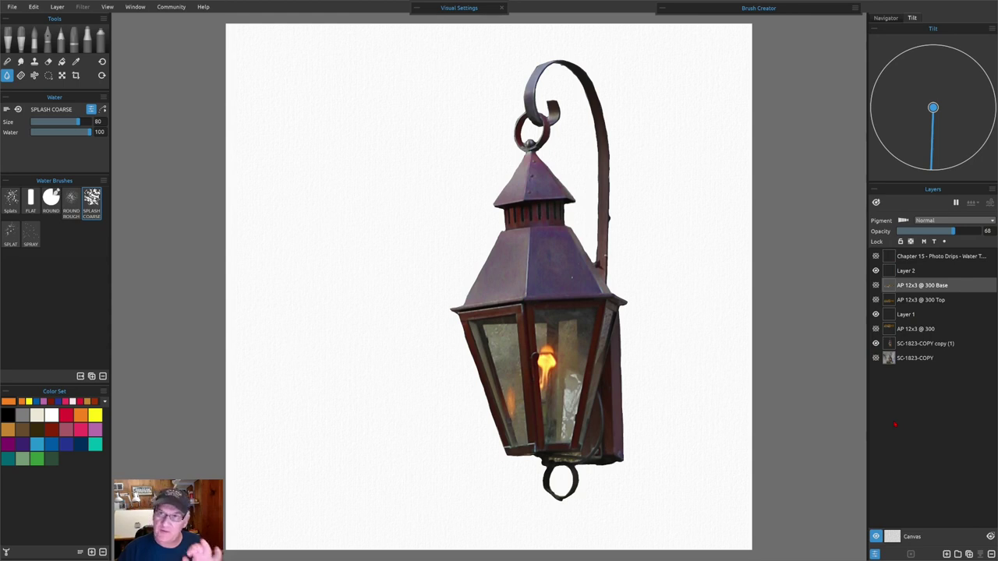
click(876, 358)
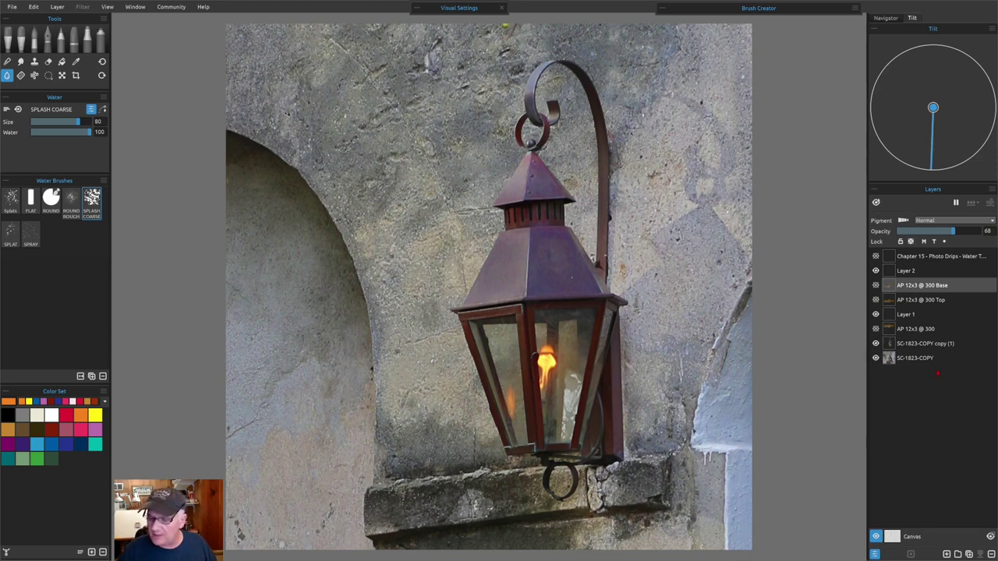
click(919, 344)
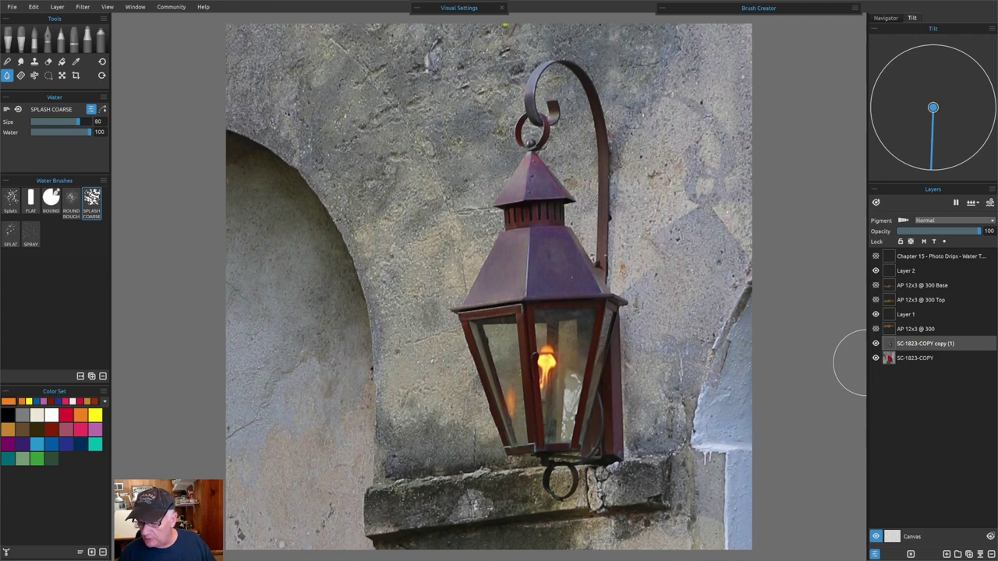
click(876, 358)
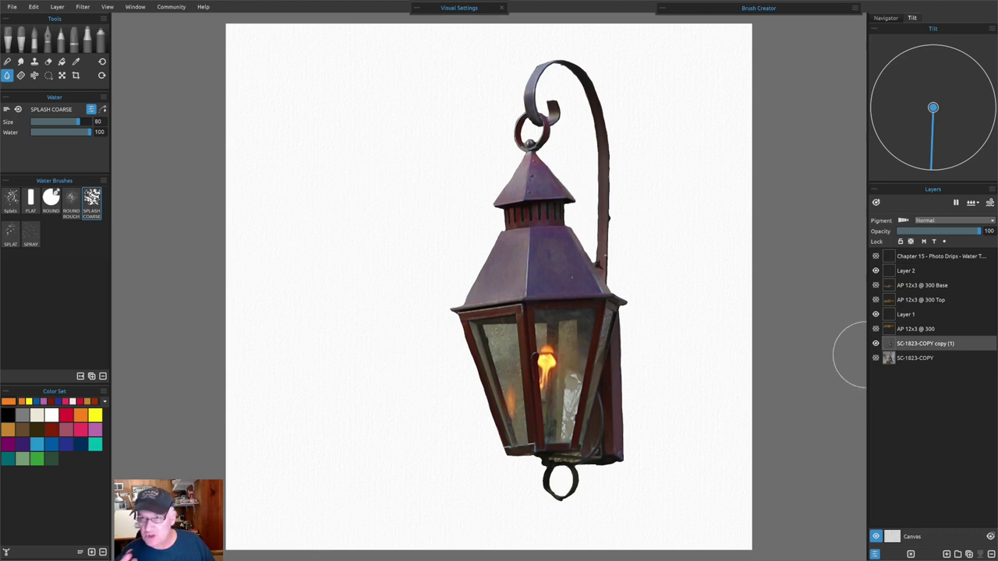
click(876, 359)
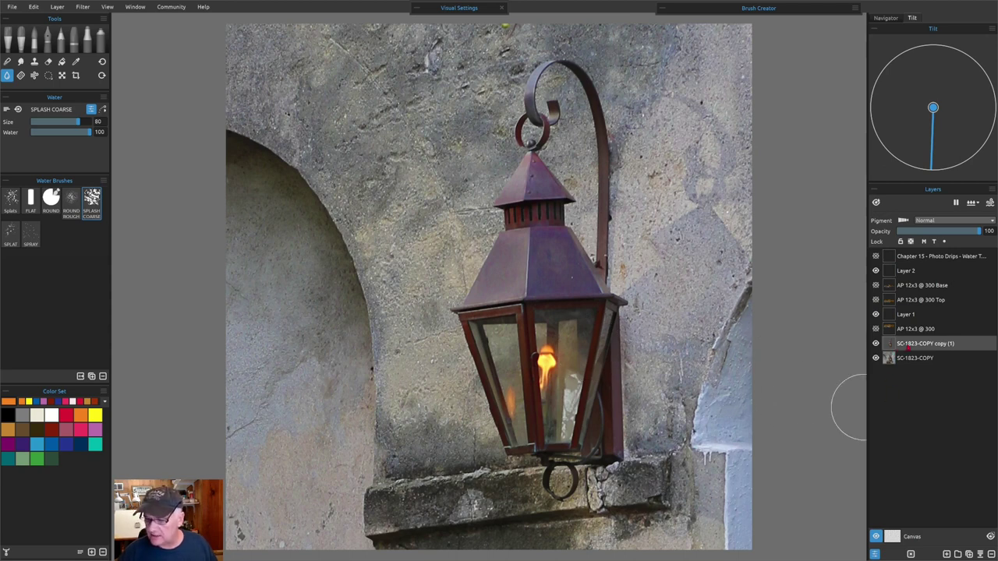
- Duplicate the SC-1823-COPY copy (1) layer and run the duplicate lantern downward with water, keeping its opacity at 100
click(969, 554)
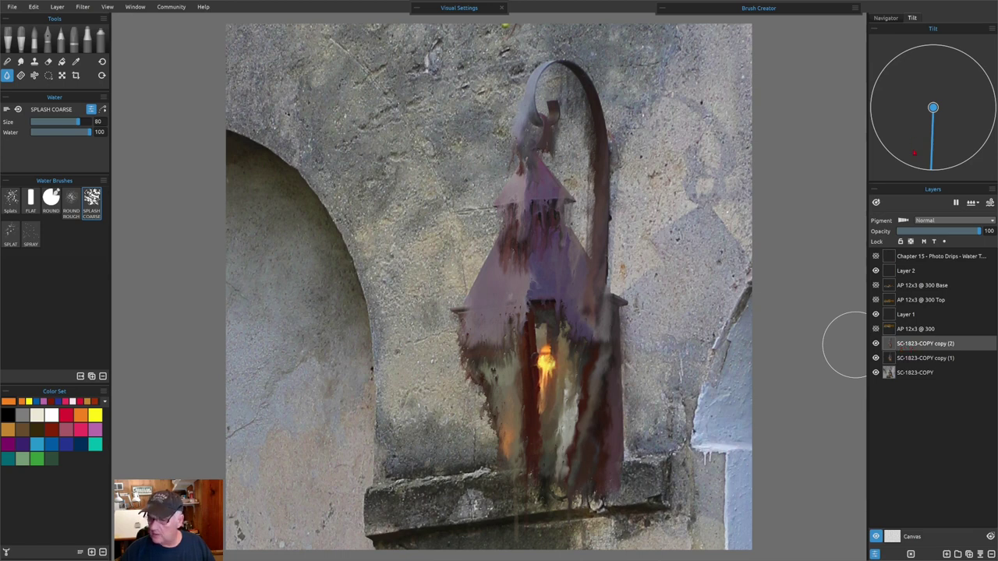
mouse_move(979, 231)
mouse_down()
mouse_move(934, 231)
mouse_move(985, 231)
mouse_up()
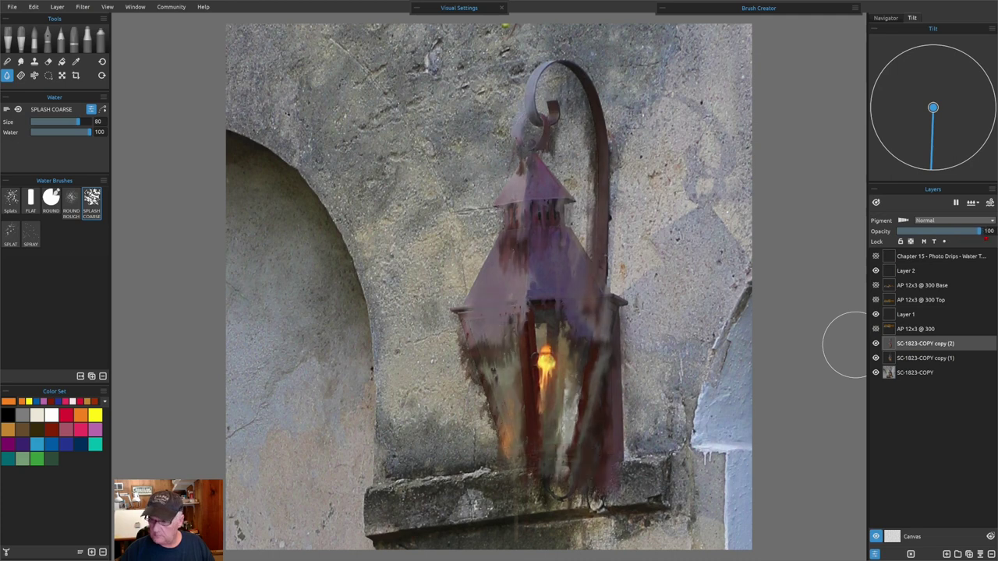
- Move SC-1823-COPY copy (1) above the dripped copy (2), compare the blend at 71 opacity with it hidden, and set its opacity to 29
drag(923, 358, 923, 343)
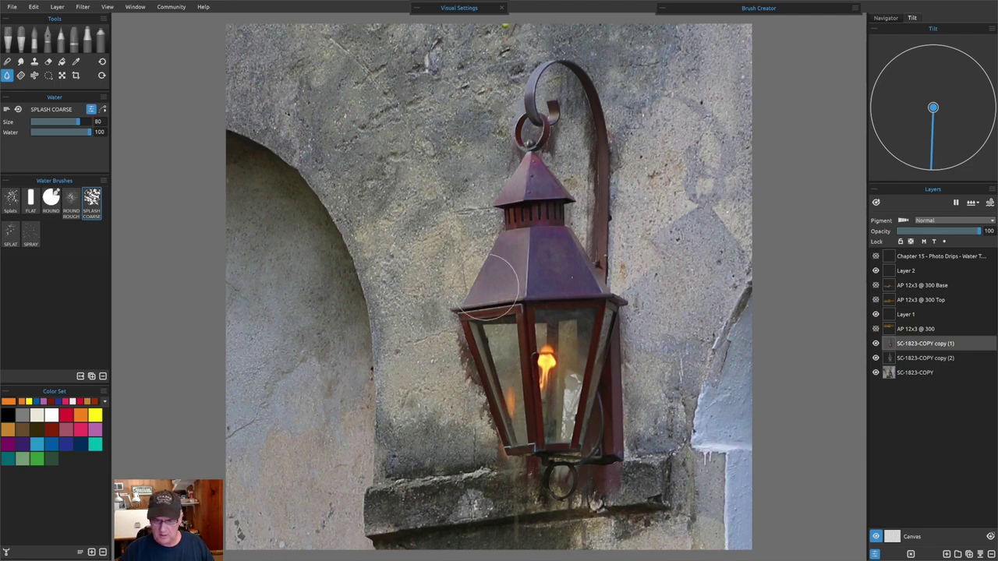
mouse_move(941, 231)
mouse_down()
mouse_move(927, 230)
mouse_move(957, 232)
mouse_up()
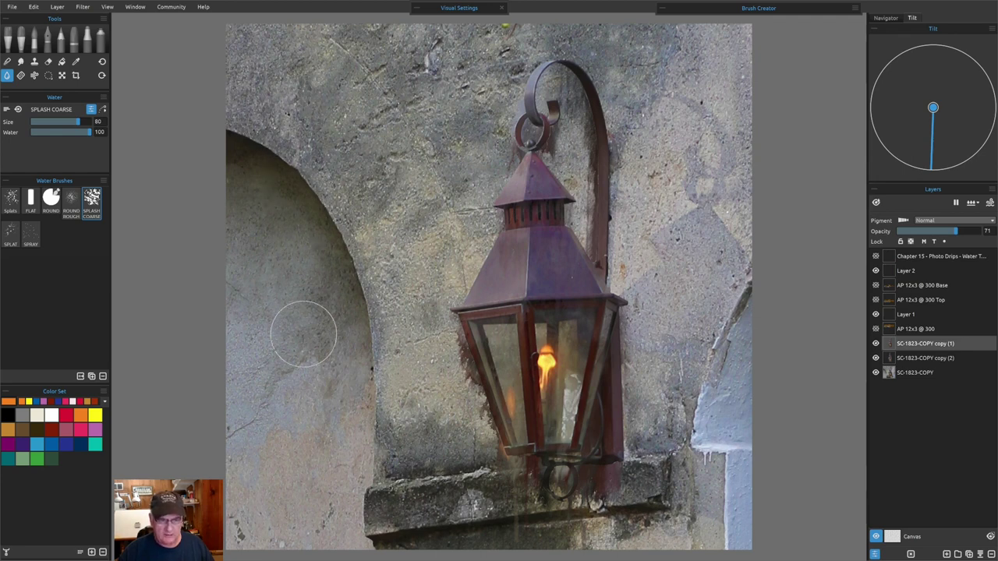
mouse_move(296, 462)
mouse_down()
mouse_move(326, 441)
mouse_move(347, 525)
mouse_move(371, 514)
mouse_up()
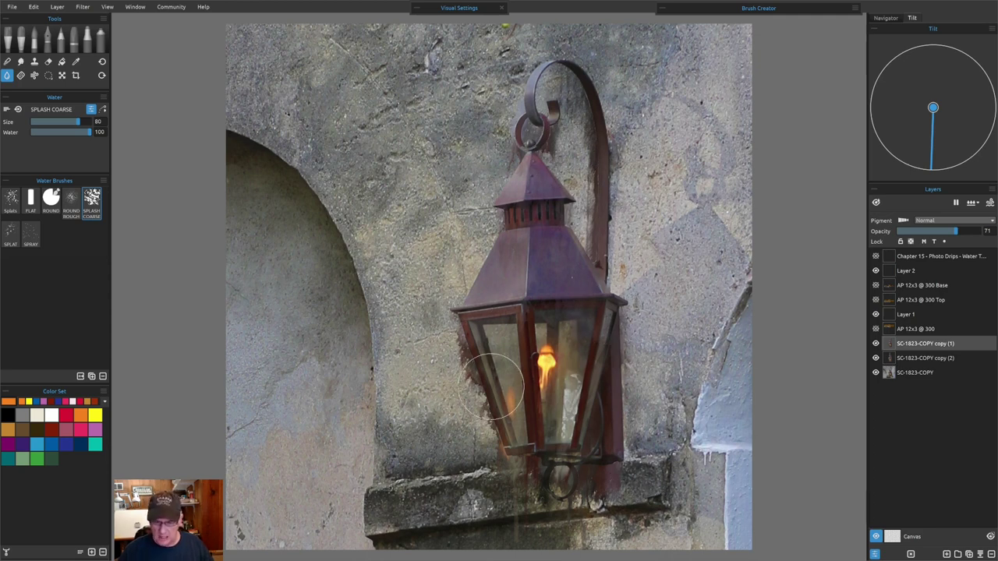
click(875, 344)
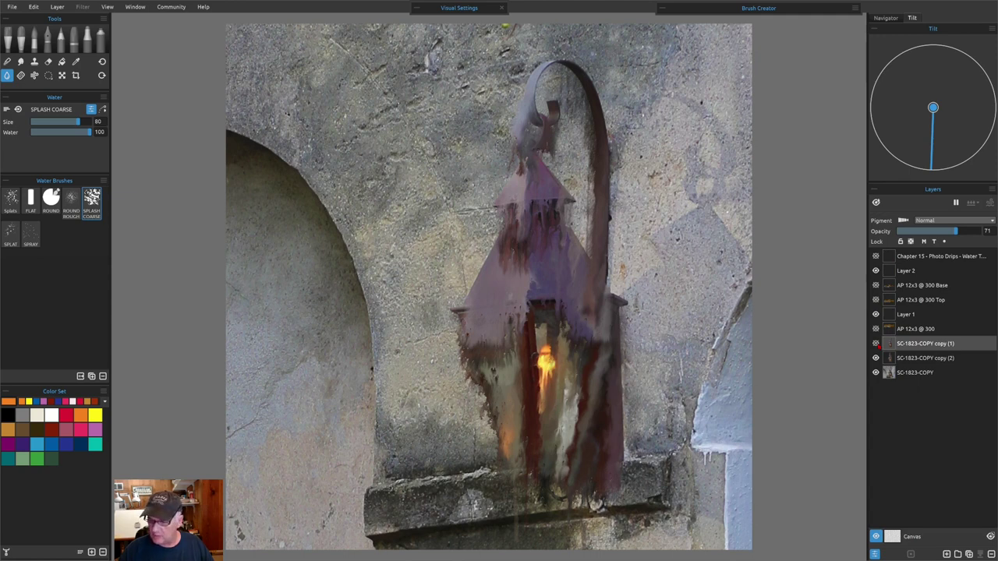
click(876, 344)
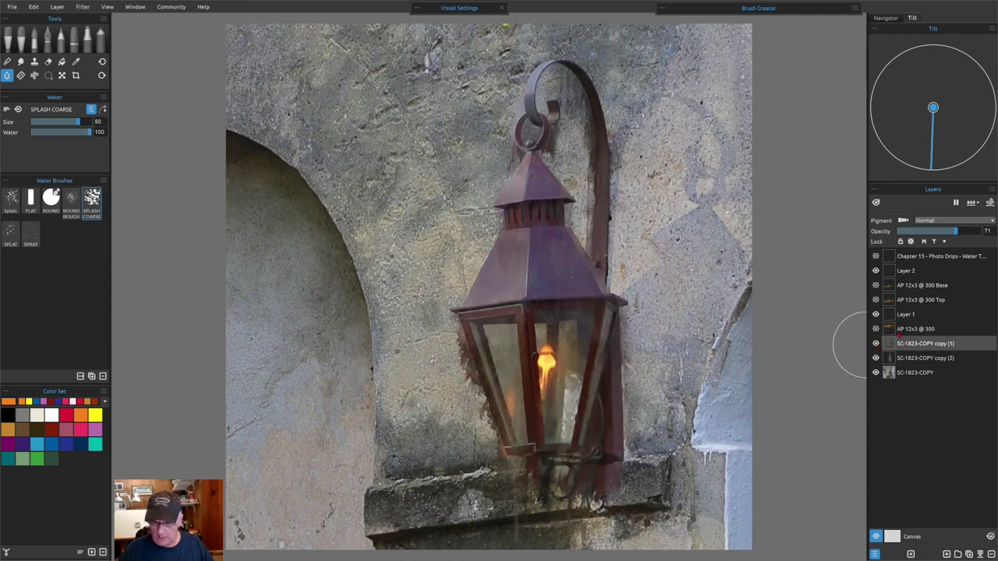
drag(956, 232, 922, 231)
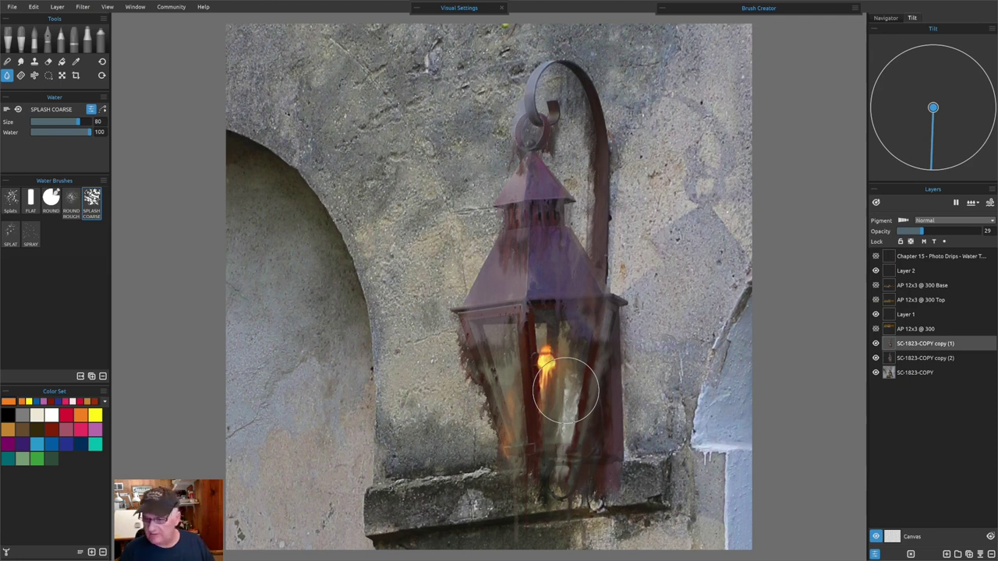
- Show the AP 12x3 @ 300 Top and Base layers and move both together to the upper part of the lantern photo
click(903, 297)
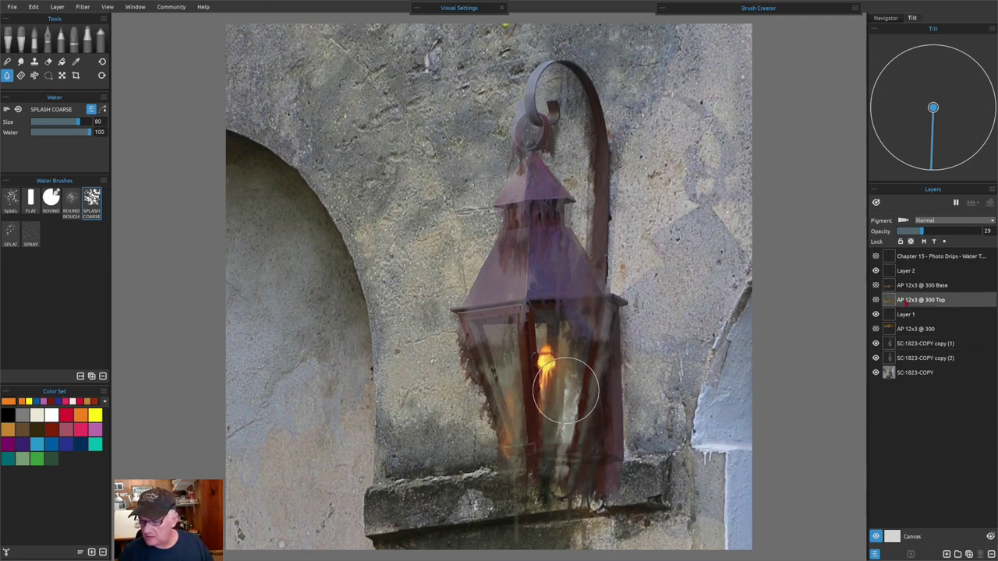
click(876, 300)
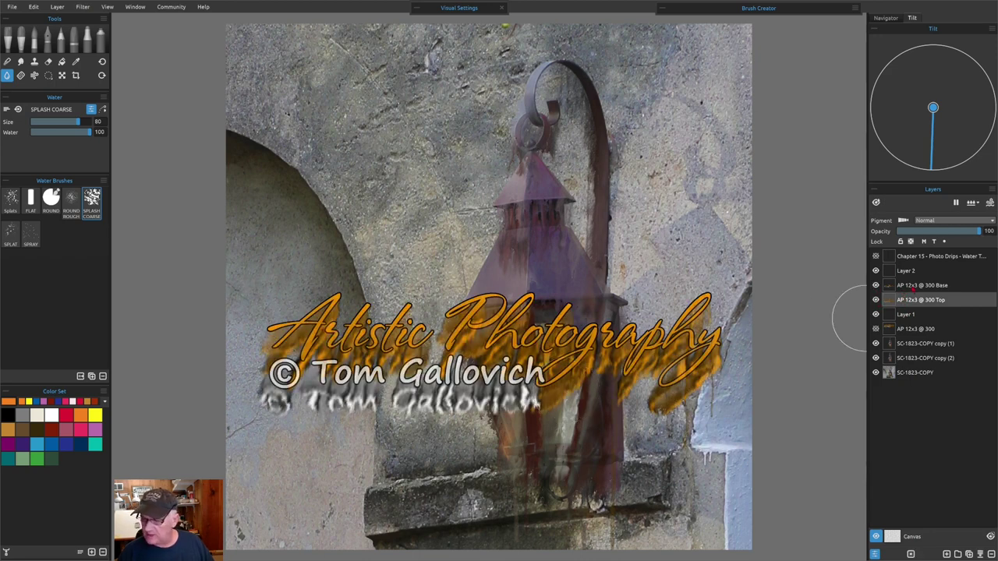
shift+click(915, 285)
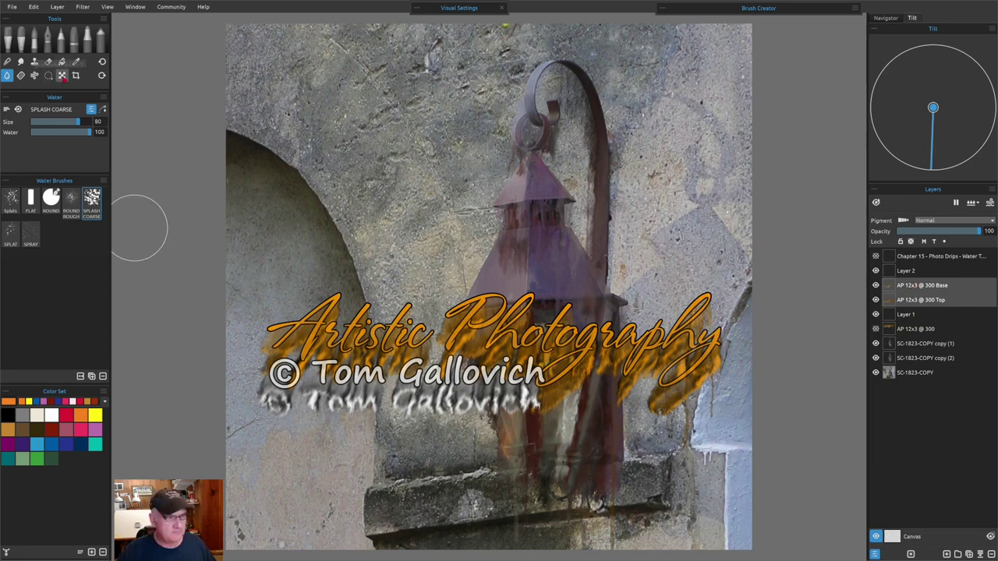
click(62, 75)
drag(504, 343, 499, 107)
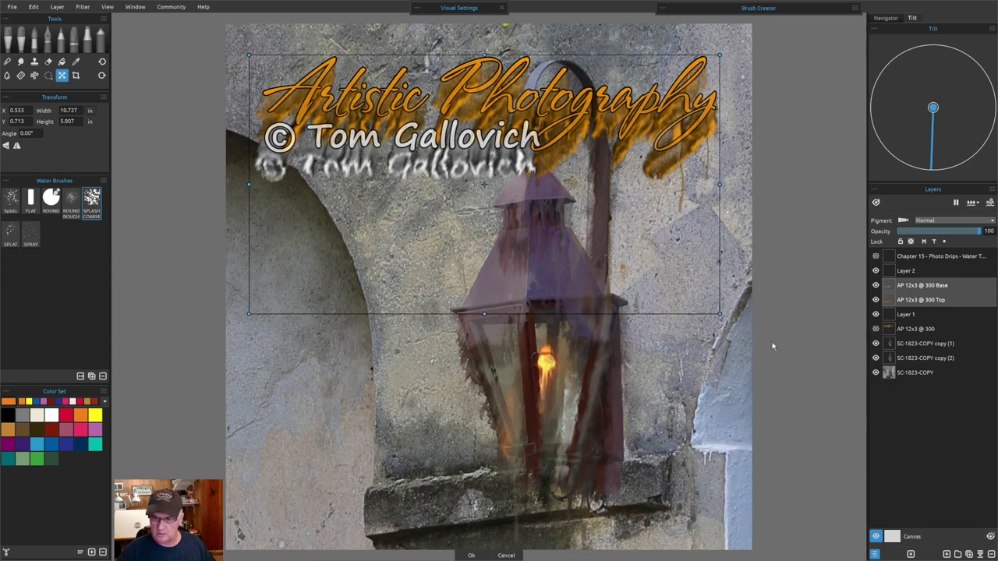
click(471, 555)
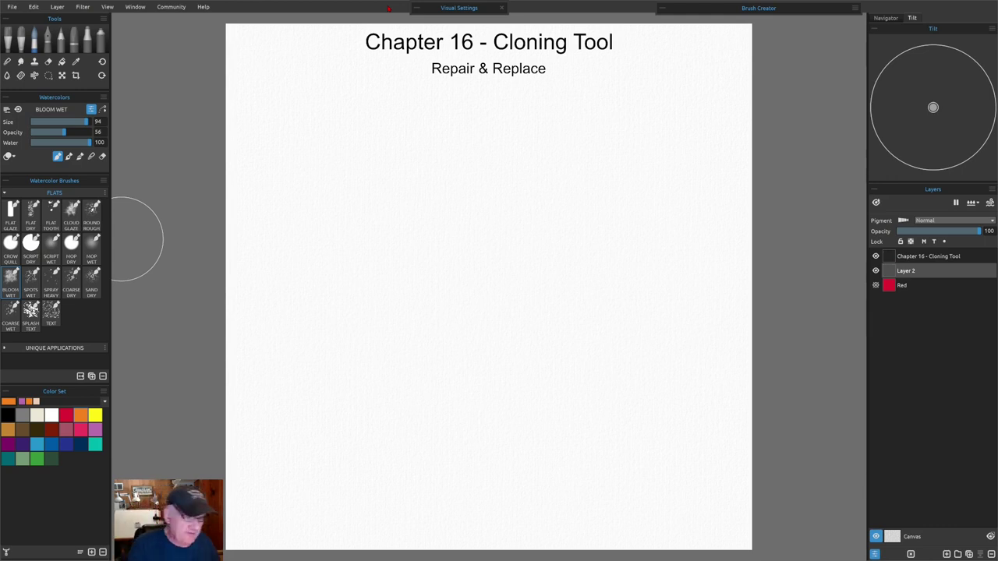
- Paint yellow patches around the middle of Layer 2 with the Bloom Wet watercolor brush at opacity 37
click(96, 416)
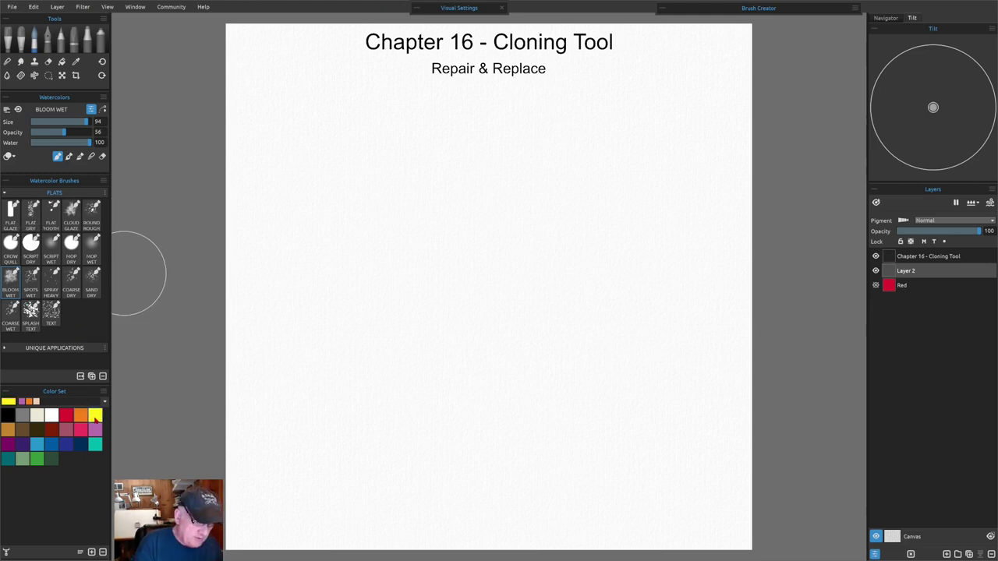
click(53, 134)
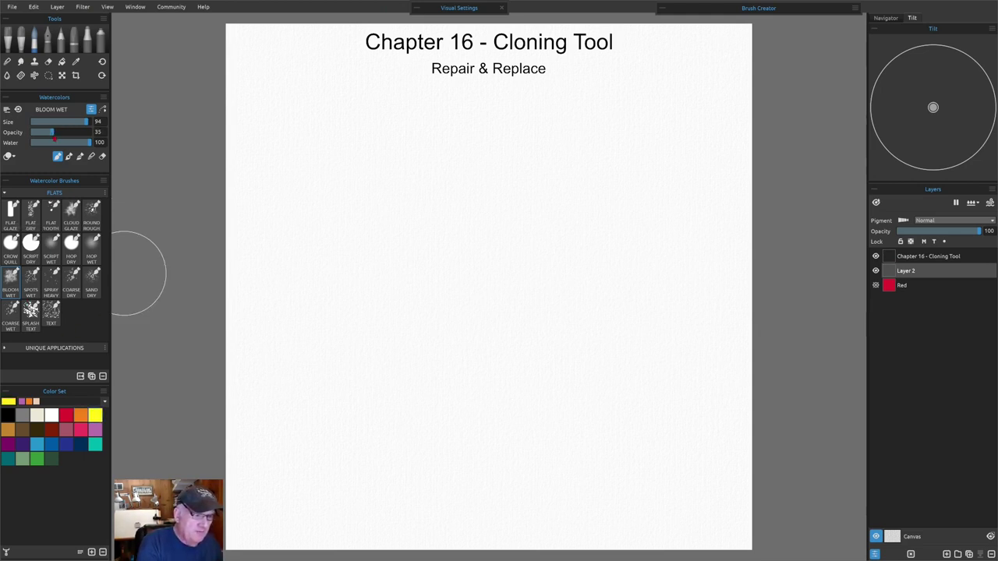
mouse_move(409, 175)
mouse_down()
mouse_move(546, 176)
mouse_move(607, 234)
mouse_move(571, 345)
mouse_move(535, 401)
mouse_move(411, 396)
mouse_move(397, 212)
mouse_move(381, 273)
mouse_move(411, 339)
mouse_move(487, 363)
mouse_move(507, 358)
mouse_move(571, 409)
mouse_move(648, 322)
mouse_up()
- Add orange and then blue Bloom Wet patches over and around the yellow on Layer 2, including a blue spot above the white center
click(80, 415)
mouse_move(371, 207)
mouse_down()
mouse_move(616, 259)
mouse_move(372, 400)
mouse_move(629, 205)
mouse_move(525, 156)
mouse_move(286, 287)
mouse_move(257, 333)
mouse_up()
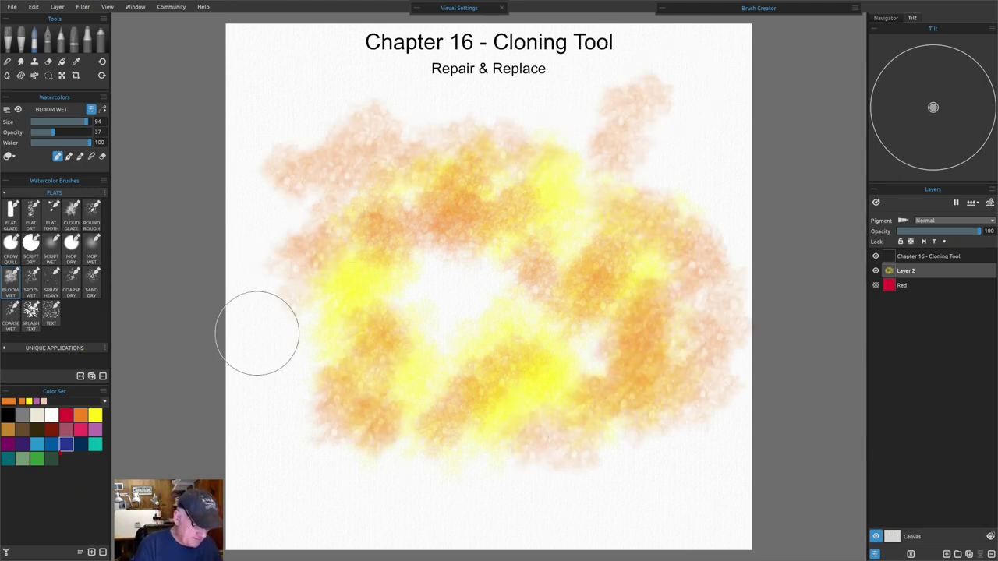
click(52, 446)
mouse_move(569, 179)
mouse_down()
mouse_move(591, 196)
mouse_move(646, 330)
mouse_move(512, 439)
mouse_move(306, 411)
mouse_move(401, 428)
mouse_move(357, 383)
mouse_move(266, 355)
mouse_up()
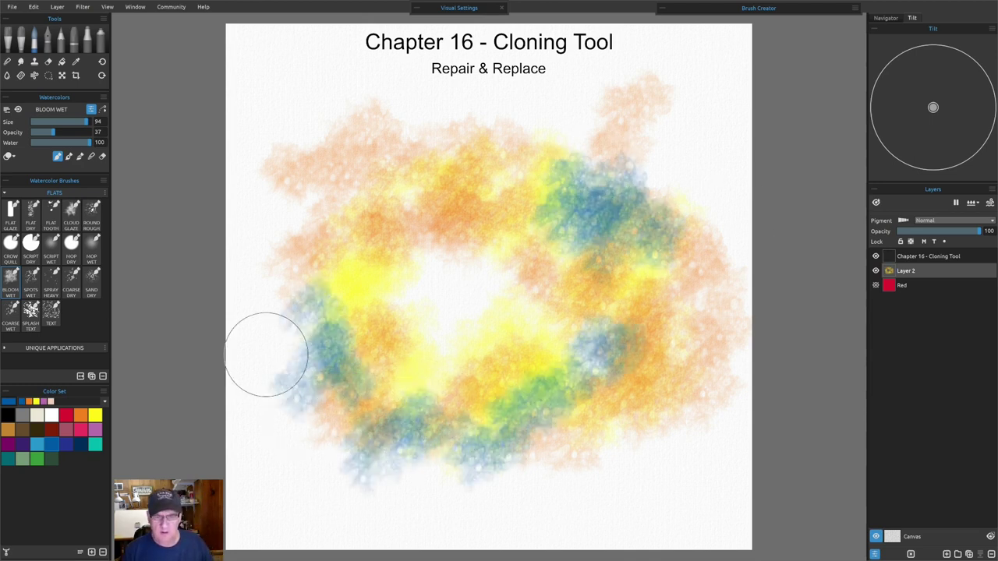
drag(428, 226, 514, 226)
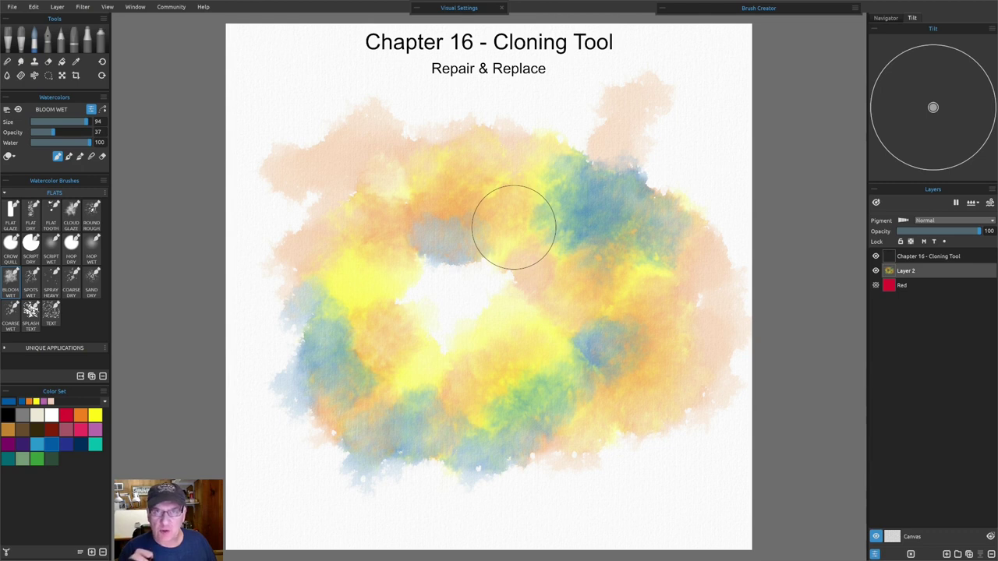
- Choose the Clone tool, and show then hide the Red layer to check the transparency of the Layer 2 paint
key(c)
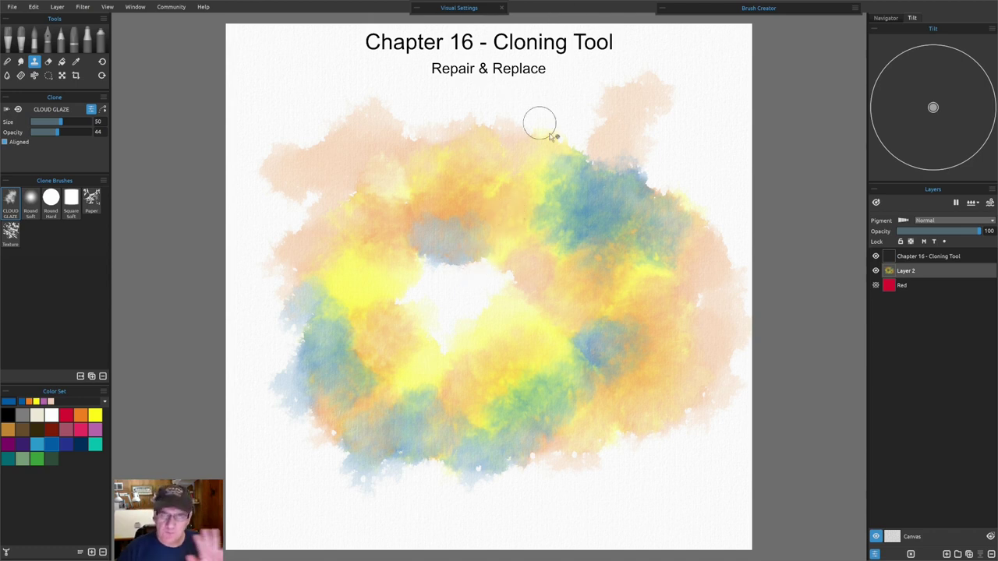
click(875, 286)
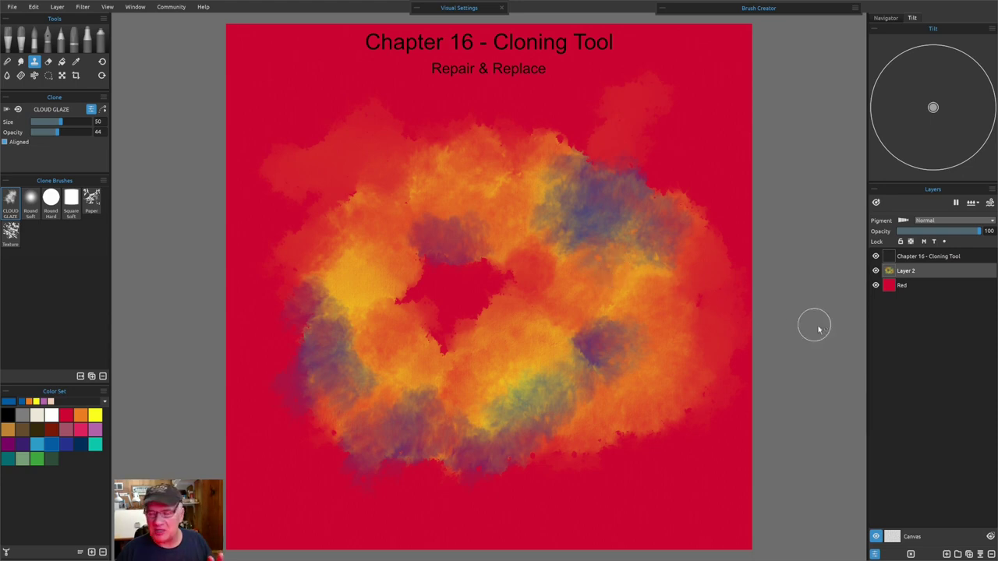
click(875, 285)
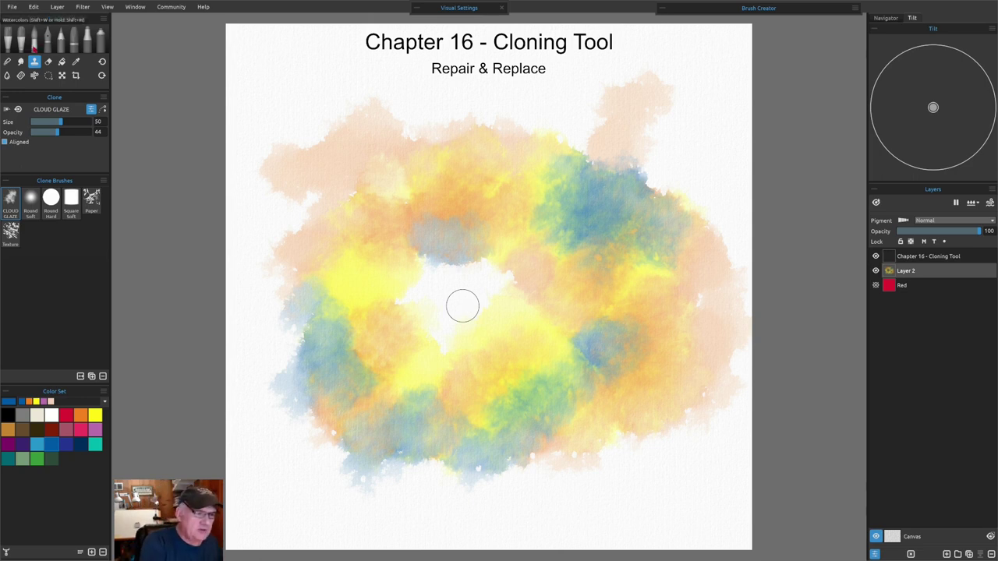
- Try filling the white center of Layer 2 with yellow strokes of the Bloom Wet watercolor brush, undoing the first attempt and repainting it
click(34, 43)
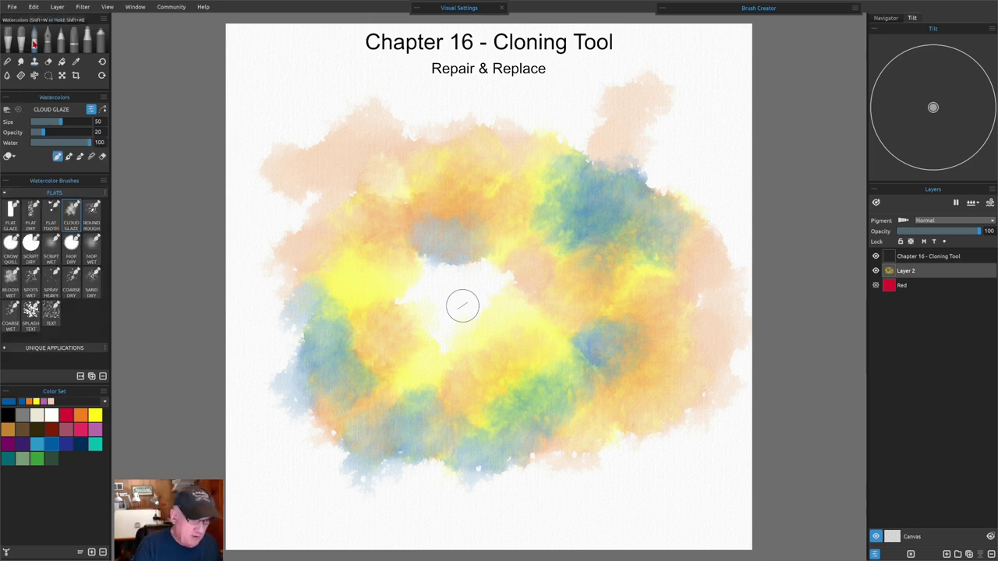
click(11, 290)
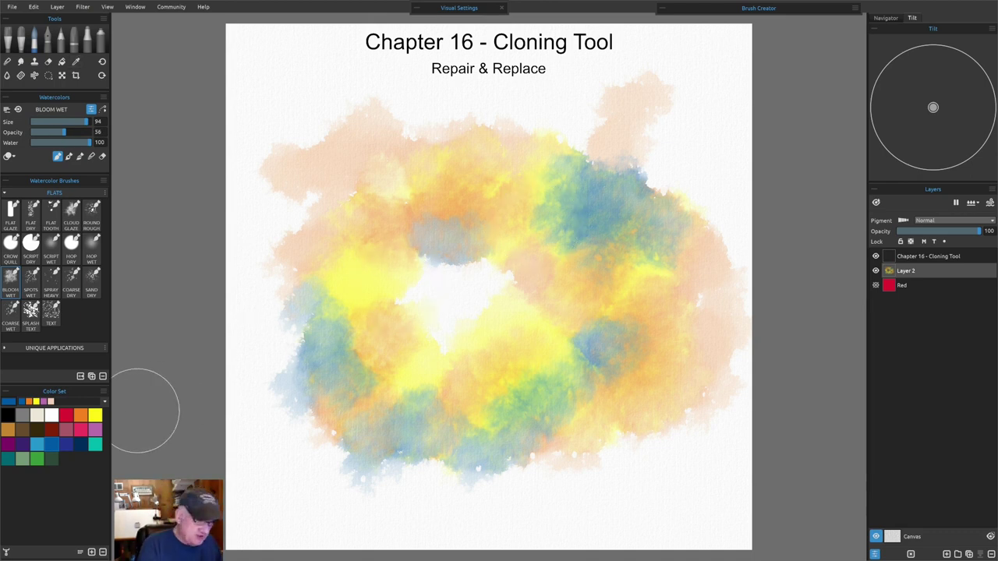
click(95, 415)
mouse_move(350, 288)
mouse_down()
mouse_move(382, 284)
mouse_move(411, 297)
mouse_move(416, 279)
mouse_move(481, 324)
mouse_move(445, 298)
mouse_move(465, 305)
mouse_move(465, 266)
mouse_move(518, 290)
mouse_move(485, 262)
mouse_move(421, 351)
mouse_move(498, 278)
mouse_move(513, 311)
mouse_move(464, 356)
mouse_up()
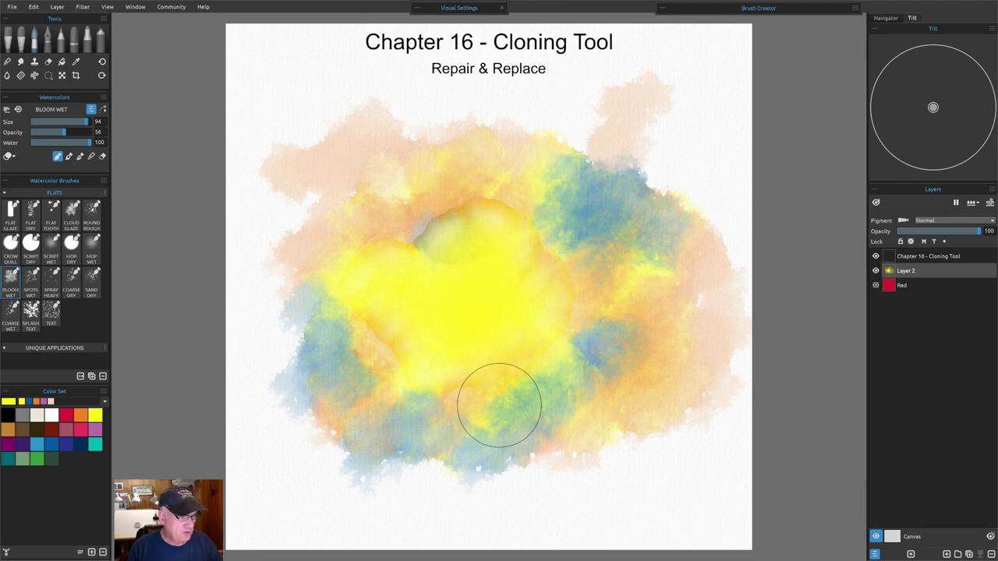
key(ctrl+z)
key(ctrl+y)
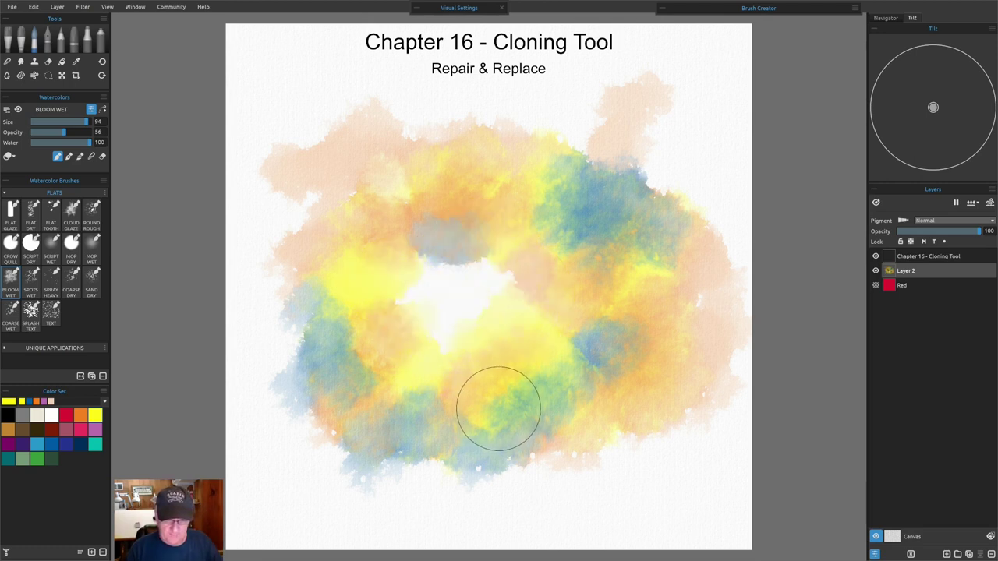
mouse_move(428, 283)
mouse_down()
mouse_move(459, 326)
mouse_move(467, 278)
mouse_move(510, 314)
mouse_up()
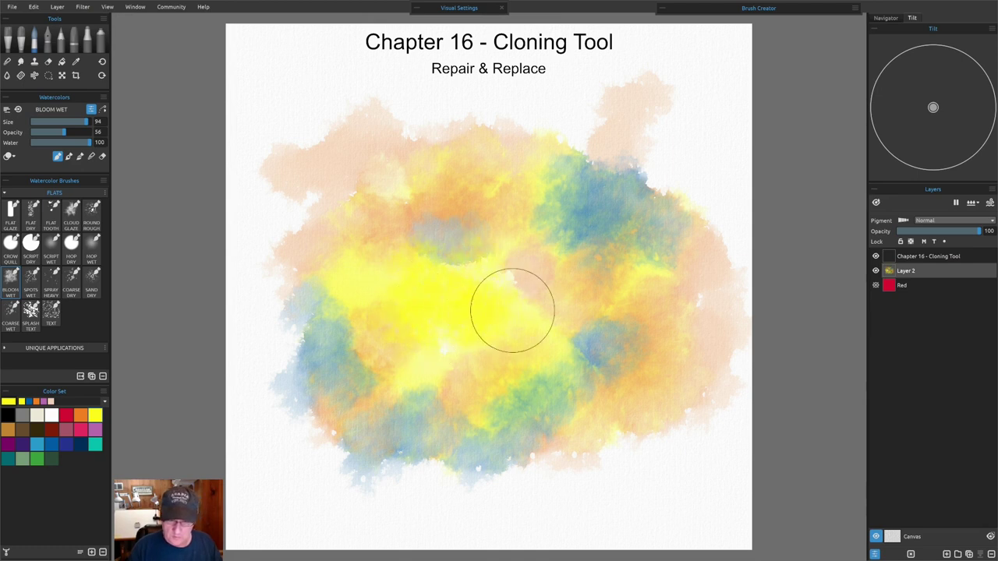
- Try blue Bloom Wet strokes over the center of Layer 2, and undo both the blue and the yellow strokes
click(66, 445)
click(52, 444)
mouse_move(445, 250)
mouse_down()
mouse_move(457, 234)
mouse_move(517, 310)
mouse_move(488, 317)
mouse_up()
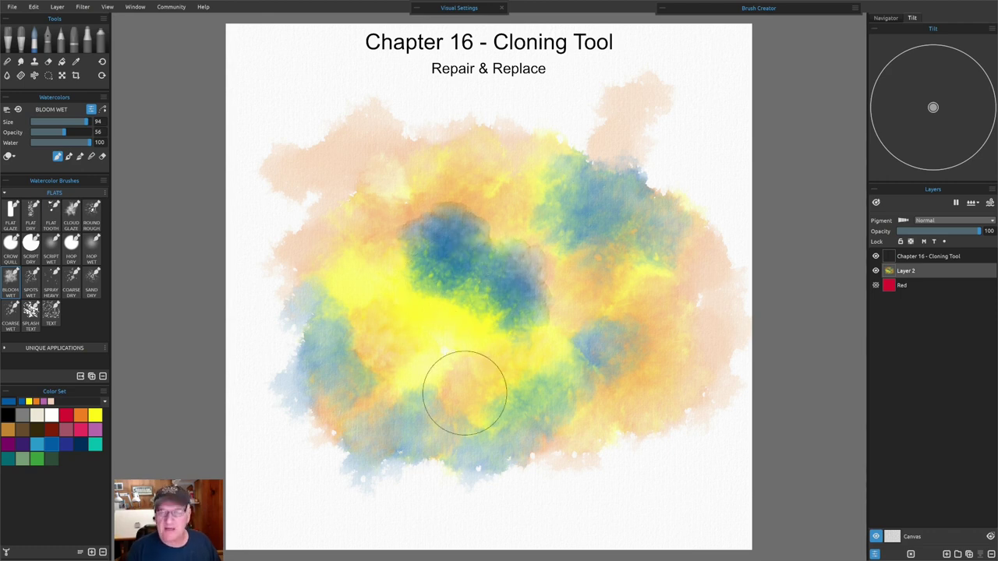
drag(508, 293, 499, 343)
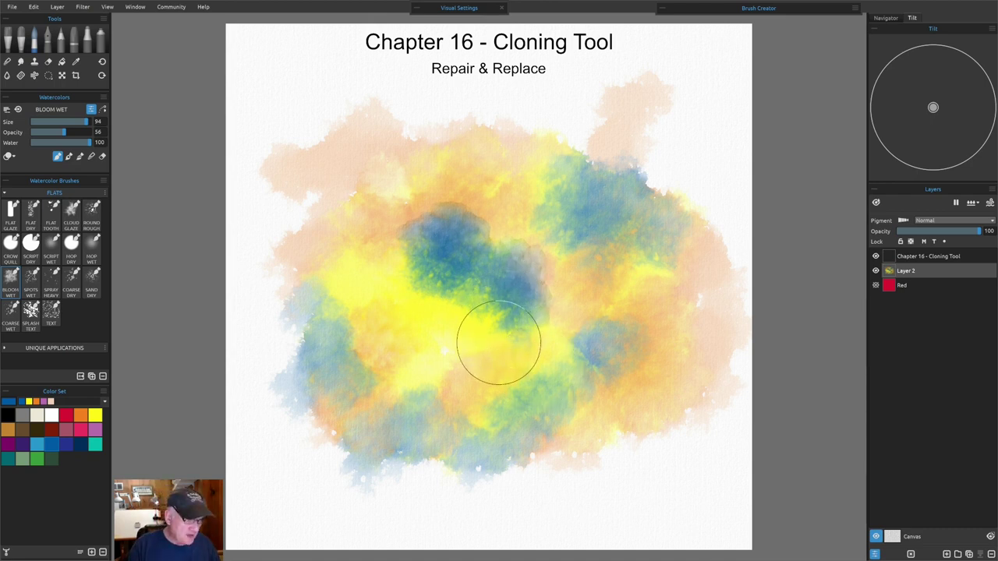
key(ctrl+z)
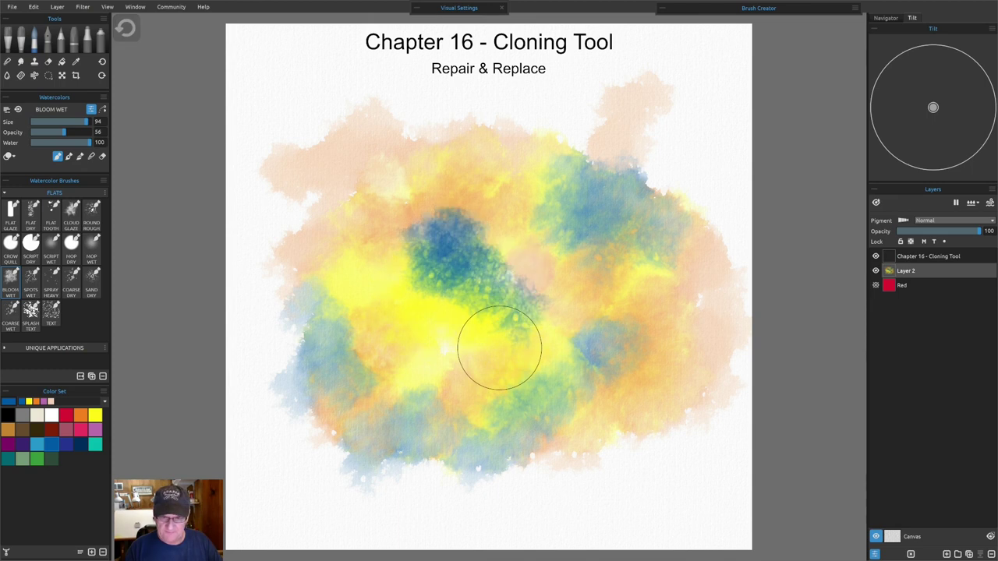
key(ctrl+z)
key(ctrl+z)
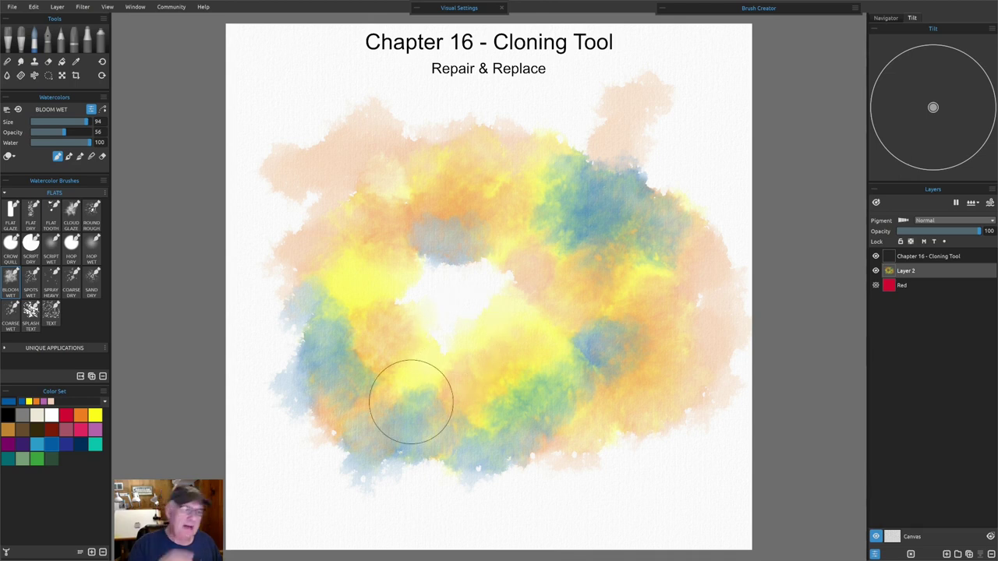
- With the Cloud Glaze Clone brush, sample the orange area left of the gray patch and clone it over the white center's upper-left edge
key(c)
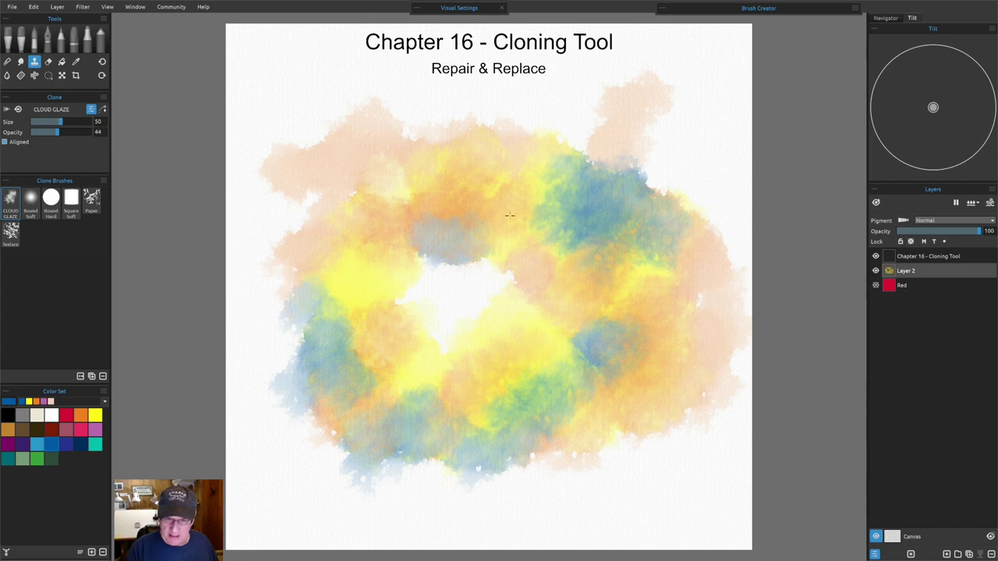
ctrl+click(374, 234)
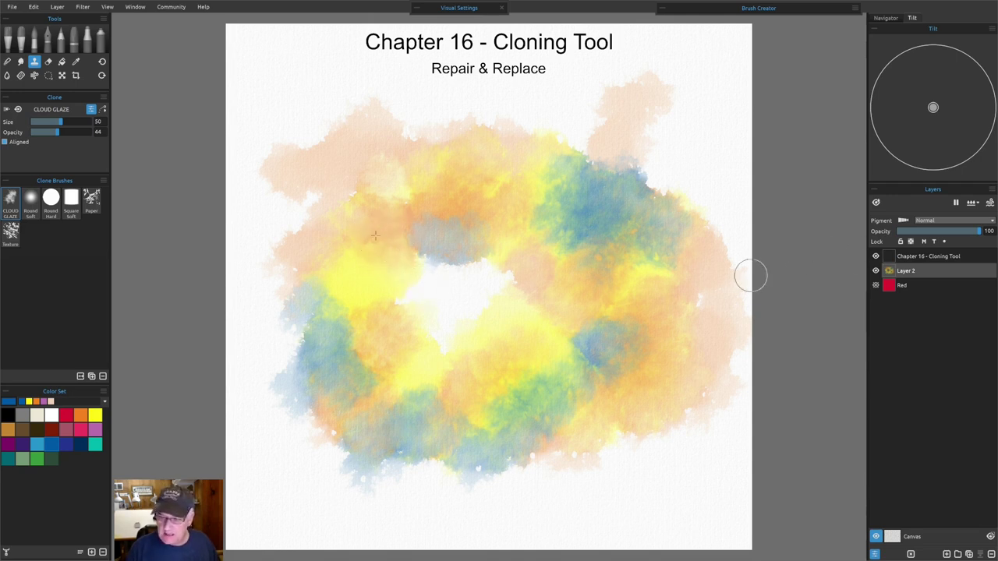
mouse_move(414, 259)
mouse_down()
mouse_move(448, 271)
mouse_move(450, 252)
mouse_move(445, 263)
mouse_move(456, 258)
mouse_move(436, 283)
mouse_move(452, 269)
mouse_move(445, 259)
mouse_move(452, 268)
mouse_move(434, 259)
mouse_move(413, 280)
mouse_move(457, 268)
mouse_move(453, 281)
mouse_move(442, 248)
mouse_move(422, 245)
mouse_move(452, 267)
mouse_move(465, 262)
mouse_move(434, 262)
mouse_move(444, 254)
mouse_move(448, 269)
mouse_move(428, 267)
mouse_move(440, 277)
mouse_move(432, 302)
mouse_move(406, 251)
mouse_move(438, 276)
mouse_up()
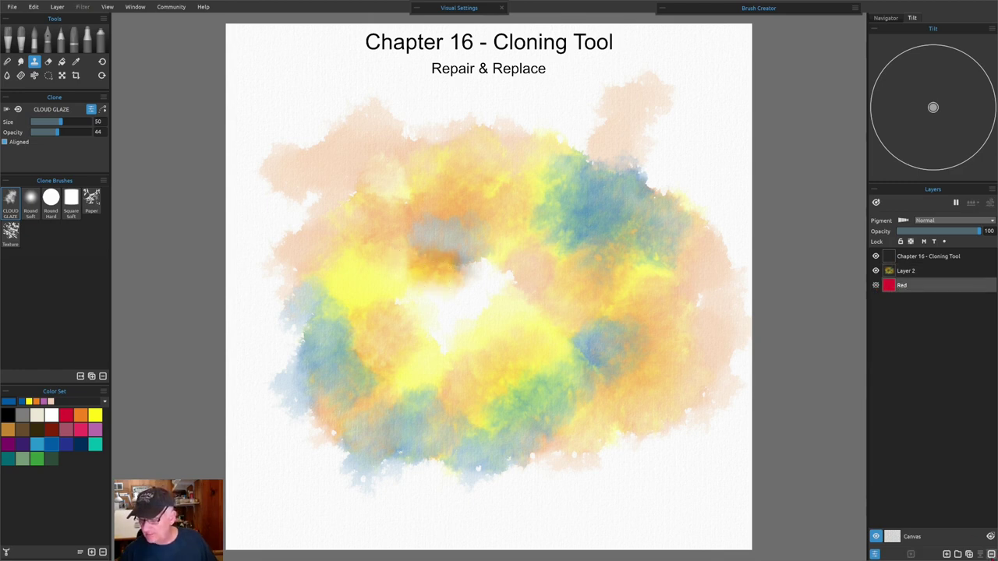
- Delete the Red layer and merge the Chapter 16 - Cloning Tool title layer with Layer 2
click(992, 554)
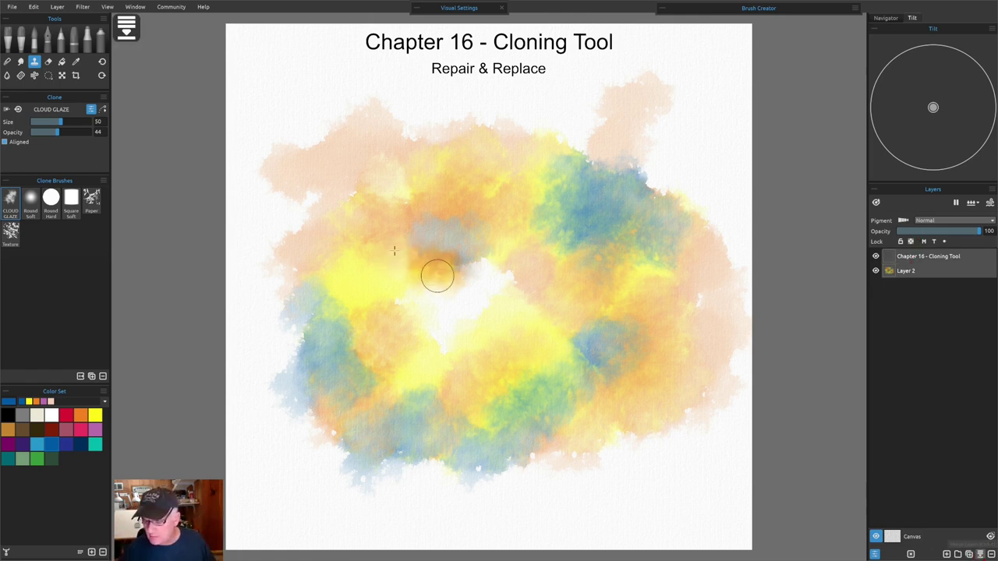
key(Delete)
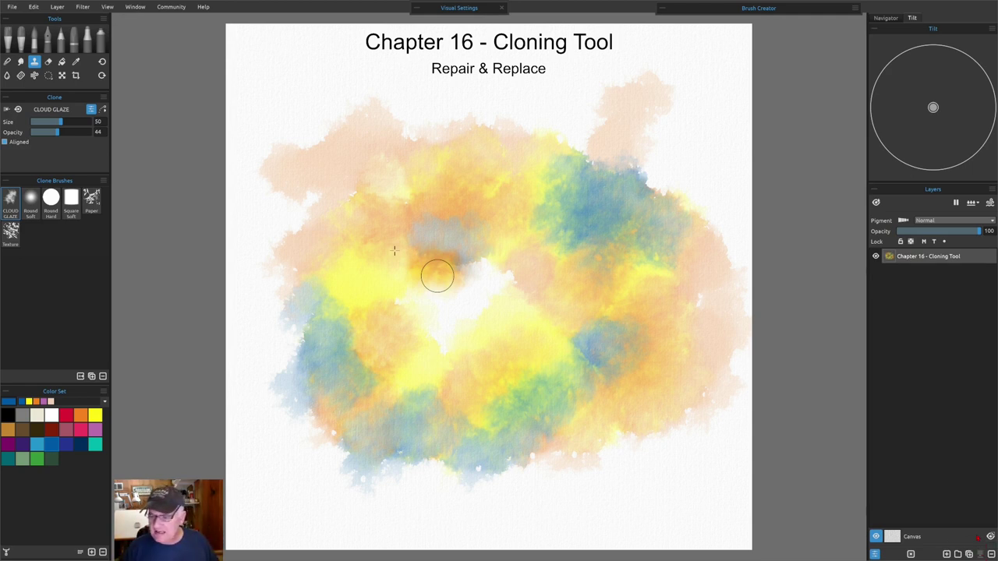
- Hide and show the merged layer, and hide and show the canvas, to examine the paint's transparency
key(Delete)
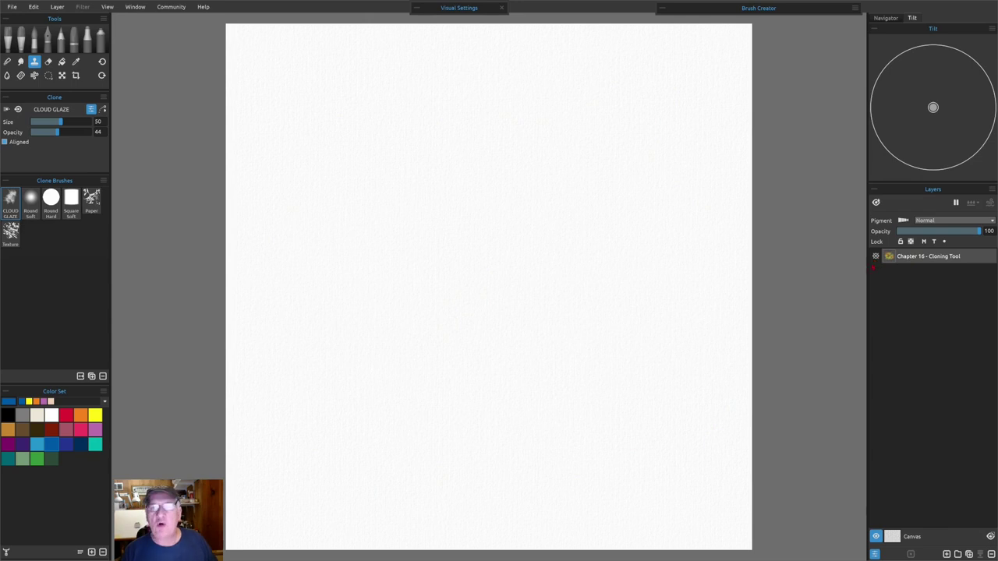
key(ctrl+z)
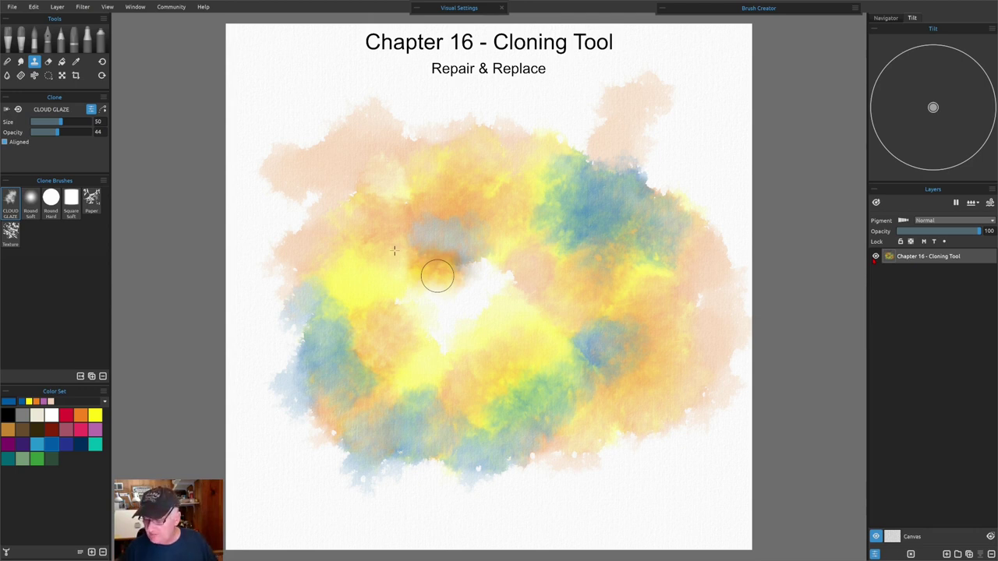
click(876, 536)
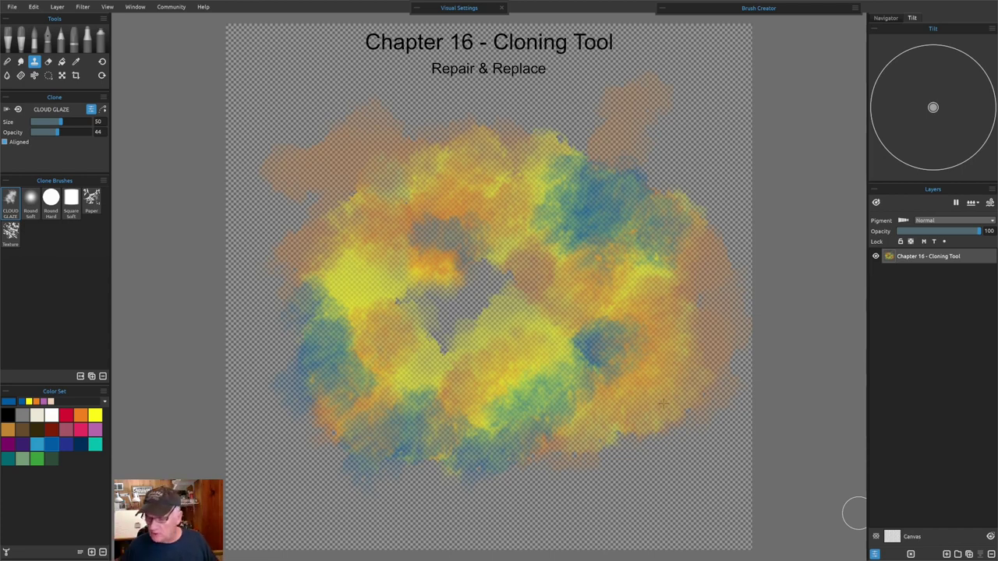
click(875, 537)
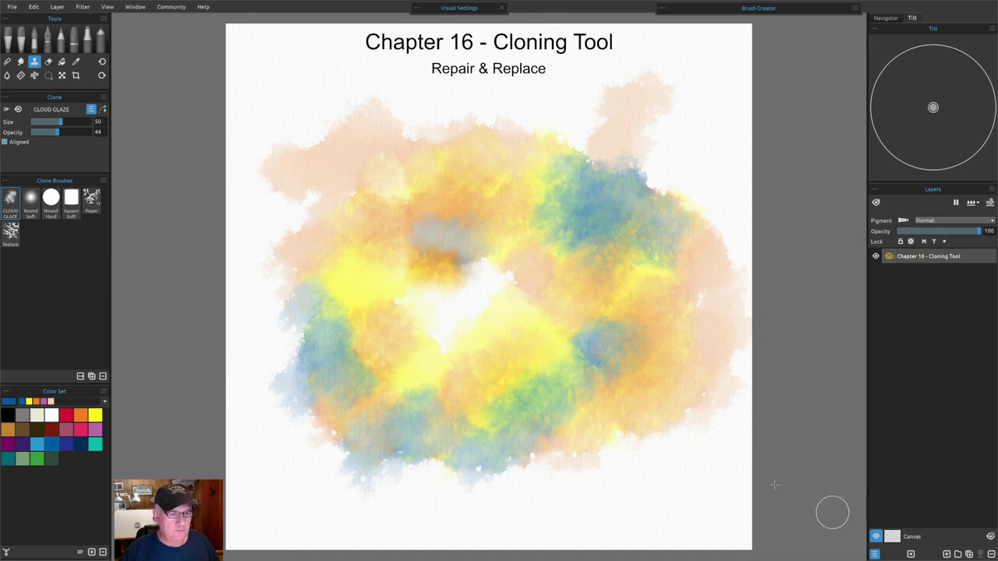
- Open the flattened image Chapter 16 - Cloning Tool_1.jpg from the REB - ITERATIVE SAVES folder
click(11, 7)
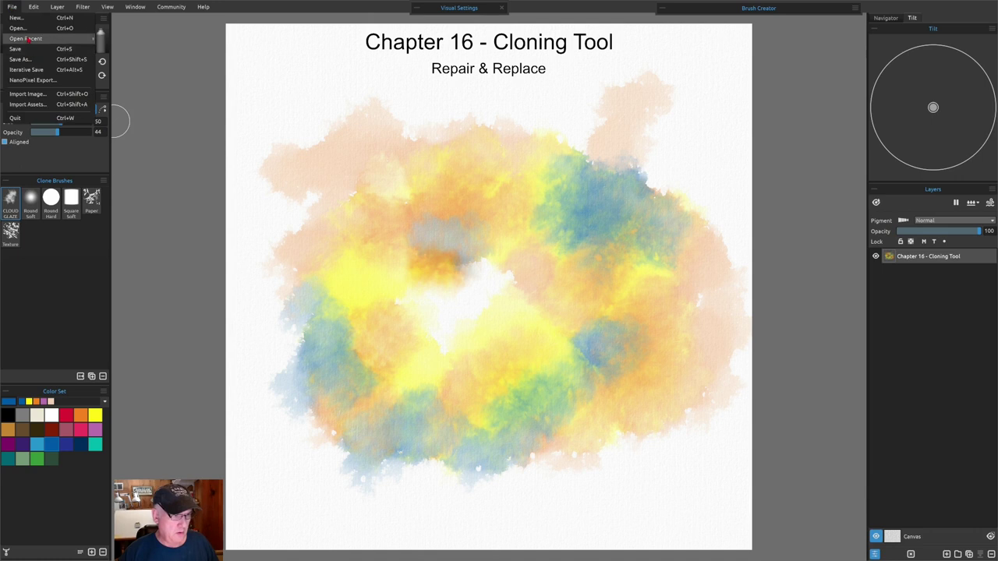
click(132, 39)
click(497, 294)
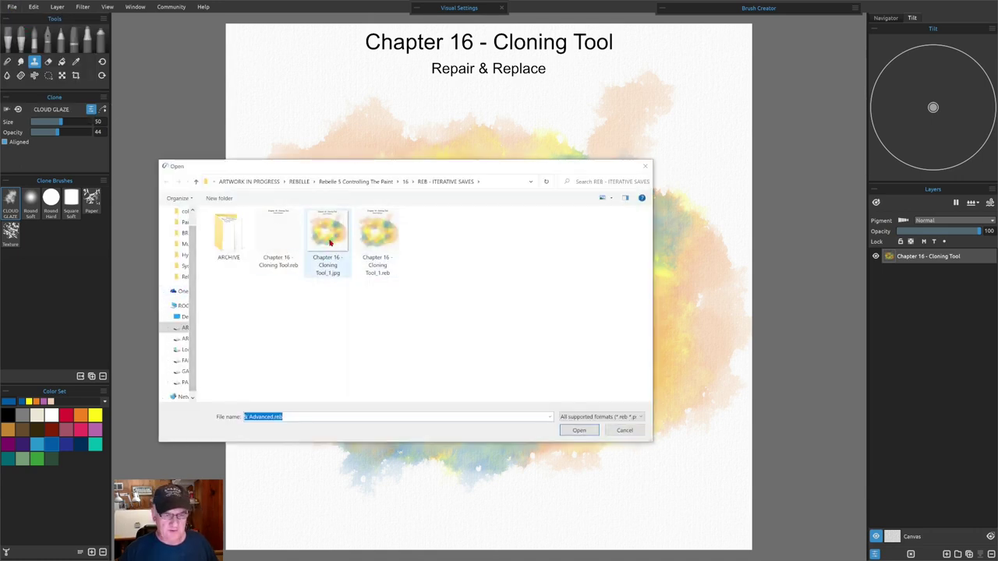
double_click(329, 243)
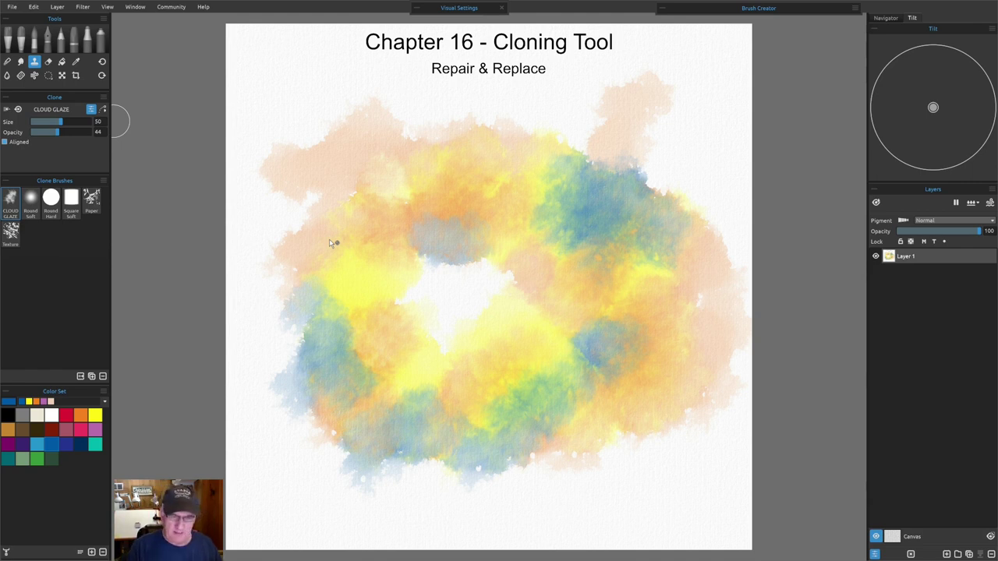
- Clone paint from the gray patch's right edge over the right part of the white center, with Cloud Glaze at size 35 and opacity 100
scroll(329, 242, up, 5)
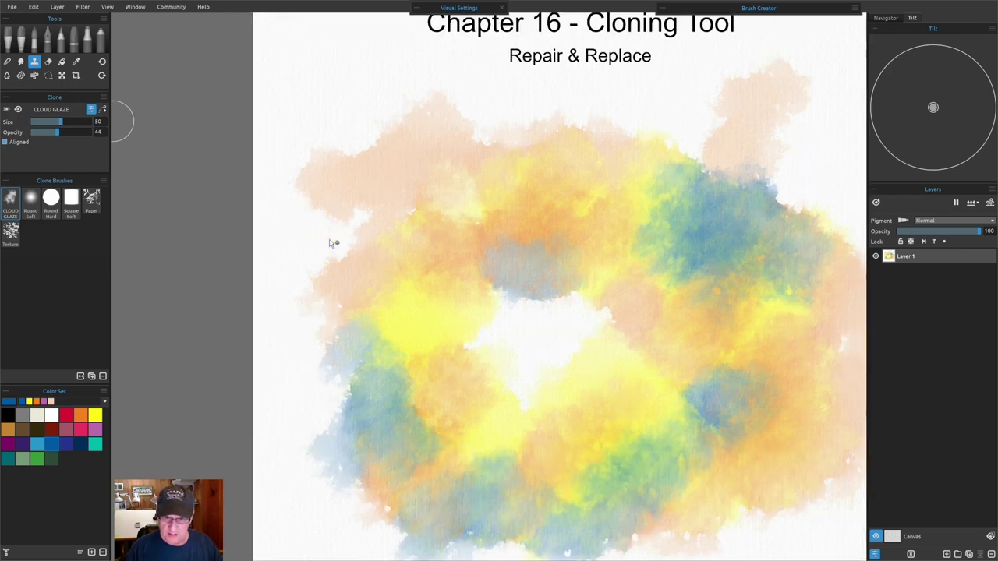
scroll(582, 343, up, 3)
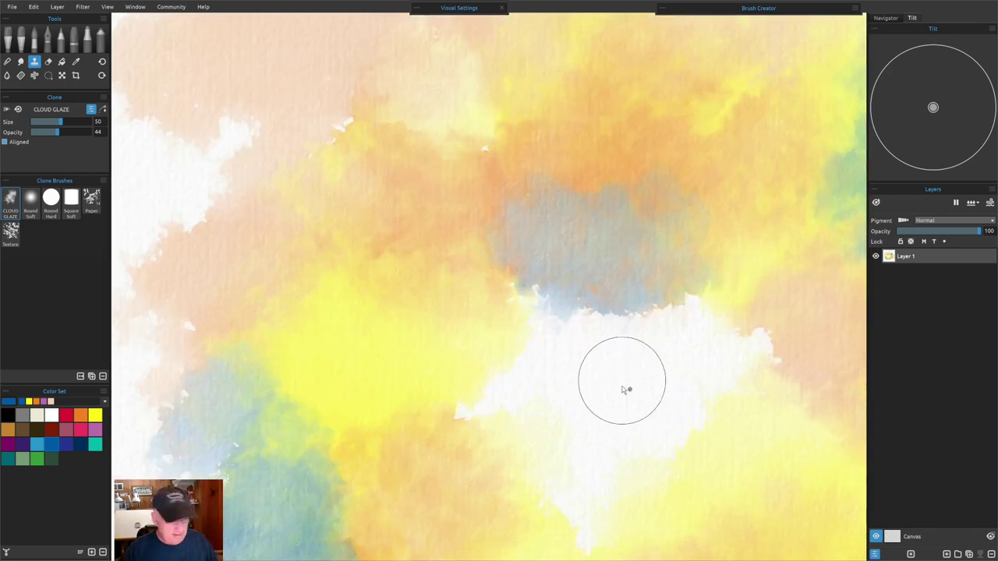
scroll(612, 390, down, 3)
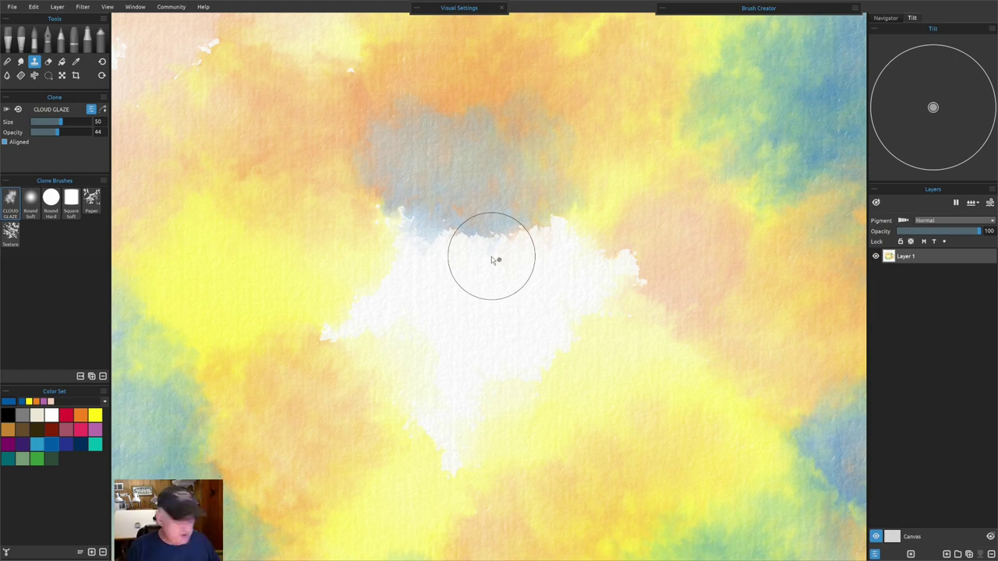
drag(492, 260, 490, 256)
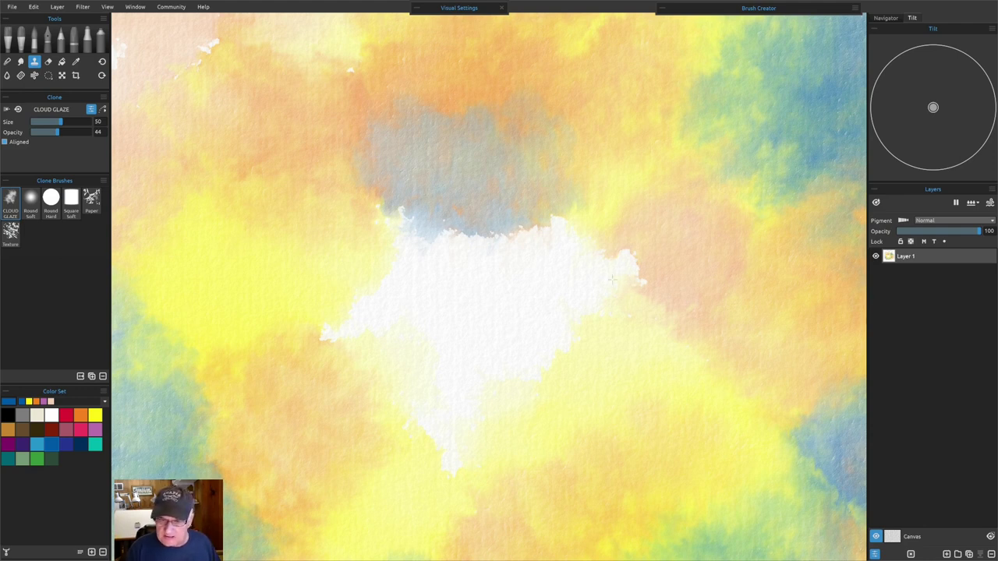
alt+click(572, 133)
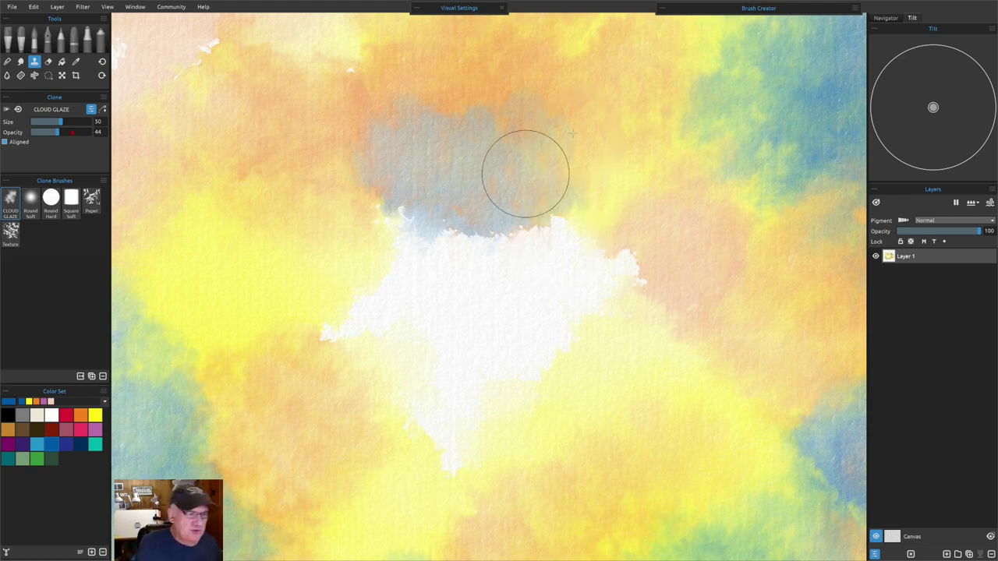
key(bracketleft)
key(bracketleft)
key(bracketleft)
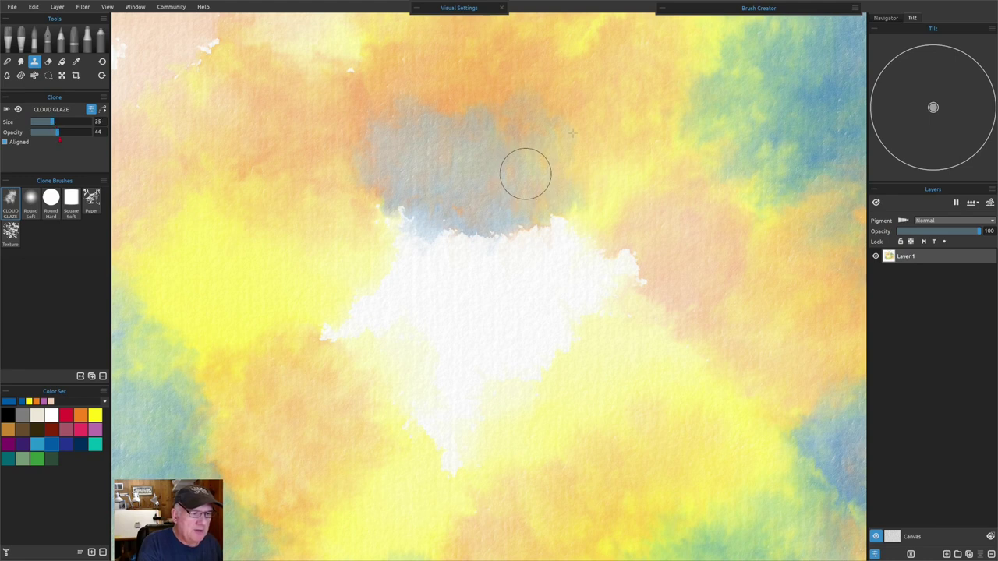
drag(55, 132, 49, 133)
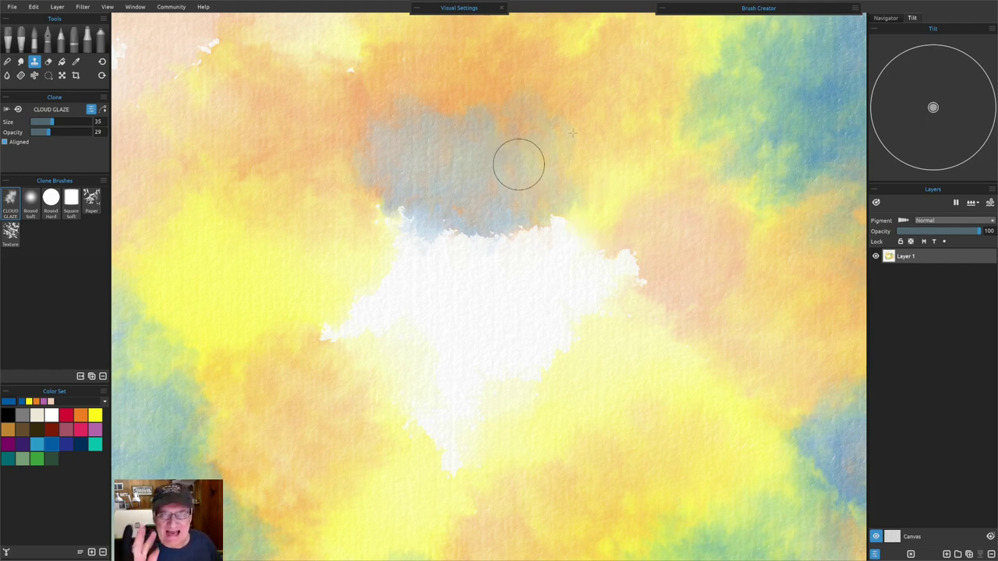
drag(47, 132, 100, 132)
mouse_move(553, 195)
mouse_down()
mouse_move(555, 228)
mouse_move(574, 219)
mouse_move(570, 226)
mouse_move(494, 239)
mouse_move(484, 229)
mouse_move(507, 242)
mouse_move(535, 219)
mouse_move(569, 238)
mouse_move(575, 262)
mouse_move(560, 243)
mouse_move(570, 263)
mouse_move(603, 238)
mouse_move(625, 274)
mouse_move(629, 254)
mouse_move(641, 290)
mouse_move(605, 274)
mouse_move(601, 307)
mouse_move(615, 295)
mouse_move(639, 317)
mouse_move(616, 287)
mouse_move(584, 276)
mouse_move(590, 302)
mouse_move(569, 318)
mouse_move(633, 315)
mouse_move(543, 261)
mouse_move(547, 245)
mouse_move(552, 299)
mouse_up()
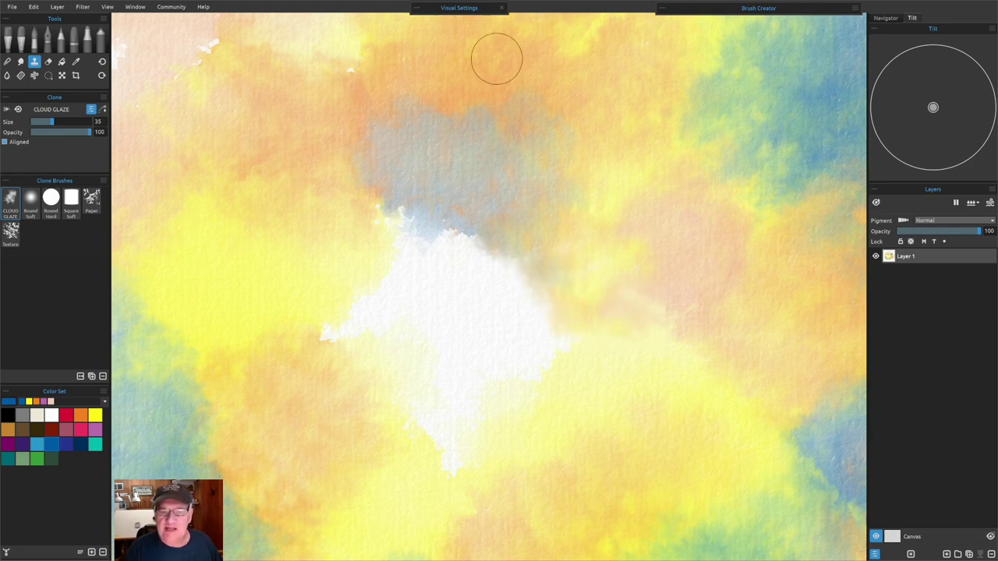
- Sample the orange area left of the gray patch and clone it over the left and lower parts of the white center
mouse_move(481, 223)
mouse_down()
mouse_move(297, 141)
mouse_move(225, 174)
mouse_move(304, 194)
mouse_move(277, 207)
mouse_move(254, 145)
mouse_move(247, 156)
mouse_up()
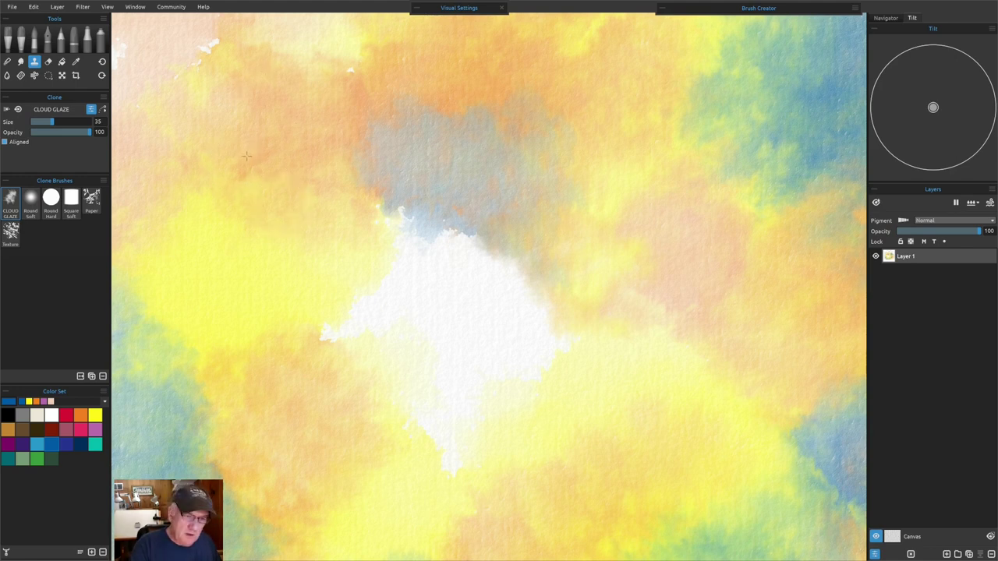
mouse_move(450, 297)
mouse_down()
mouse_move(387, 287)
mouse_move(310, 340)
mouse_move(380, 354)
mouse_move(328, 297)
mouse_move(351, 302)
mouse_move(306, 289)
mouse_move(318, 308)
mouse_move(313, 276)
mouse_move(373, 287)
mouse_move(375, 265)
mouse_move(384, 328)
mouse_move(308, 250)
mouse_move(373, 318)
mouse_move(439, 432)
mouse_move(416, 416)
mouse_move(430, 462)
mouse_move(420, 435)
mouse_move(454, 473)
mouse_move(469, 450)
mouse_move(431, 450)
mouse_move(469, 457)
mouse_move(474, 409)
mouse_move(419, 360)
mouse_move(428, 345)
mouse_move(383, 322)
mouse_move(397, 315)
mouse_move(392, 261)
mouse_move(383, 339)
mouse_up()
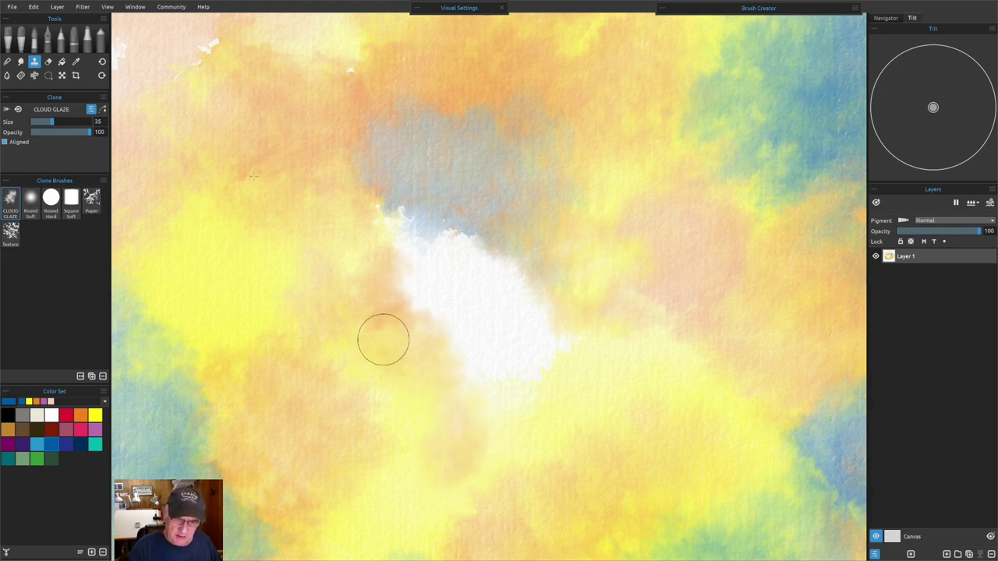
- Sample the gray patch and clone it downward over the upper part of the remaining white center
alt+click(416, 163)
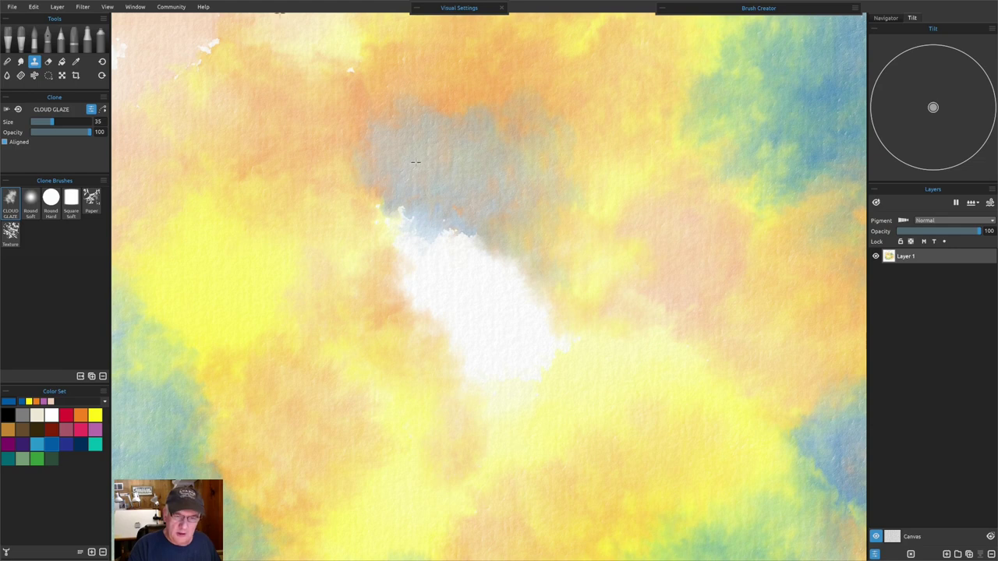
alt+click(406, 145)
mouse_move(401, 212)
mouse_down()
mouse_move(393, 239)
mouse_move(418, 220)
mouse_move(381, 206)
mouse_move(403, 221)
mouse_move(365, 234)
mouse_move(384, 223)
mouse_move(359, 249)
mouse_move(383, 199)
mouse_move(328, 217)
mouse_move(335, 236)
mouse_move(389, 271)
mouse_up()
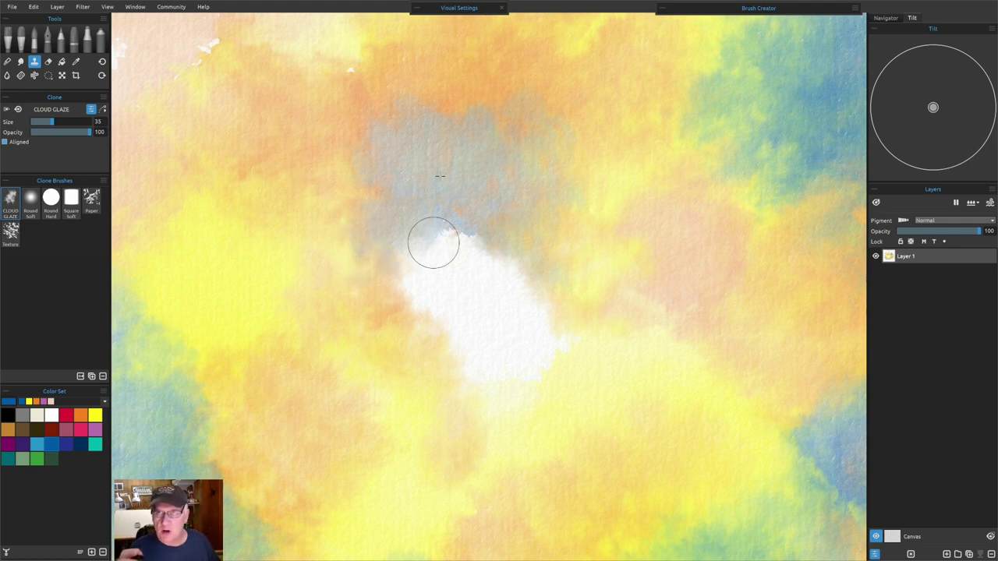
mouse_move(434, 242)
mouse_down()
mouse_move(460, 213)
mouse_move(471, 271)
mouse_move(412, 271)
mouse_move(504, 245)
mouse_move(525, 282)
mouse_move(547, 279)
mouse_move(459, 265)
mouse_move(434, 276)
mouse_move(462, 312)
mouse_move(538, 283)
mouse_up()
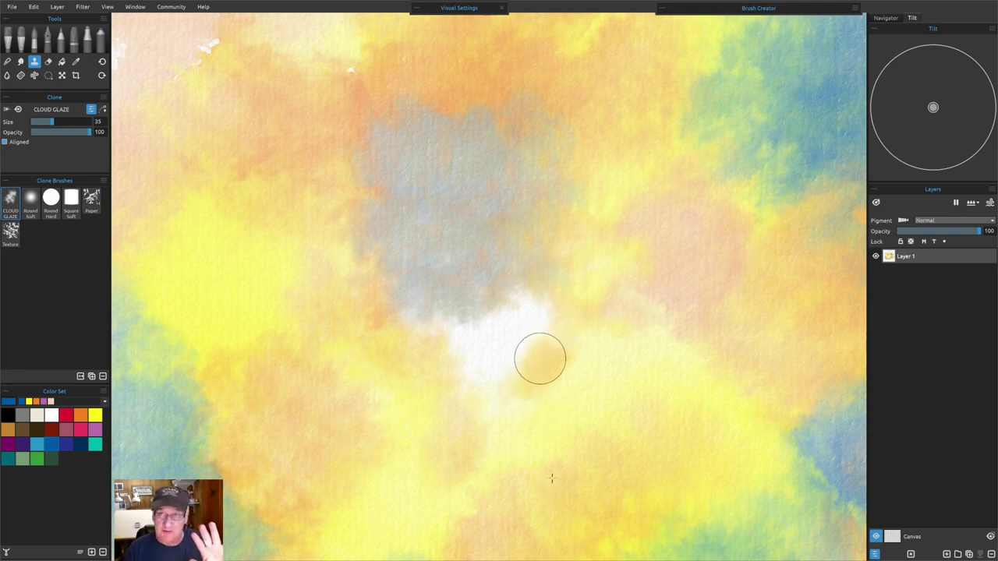
- Clone yellow and orange paint from the area below over the remaining white and the lower part of the gray patch
mouse_move(543, 369)
mouse_down()
mouse_move(553, 326)
mouse_move(518, 403)
mouse_move(472, 392)
mouse_move(496, 381)
mouse_move(529, 334)
mouse_move(532, 297)
mouse_move(524, 333)
mouse_move(499, 317)
mouse_move(482, 335)
mouse_move(456, 337)
mouse_up()
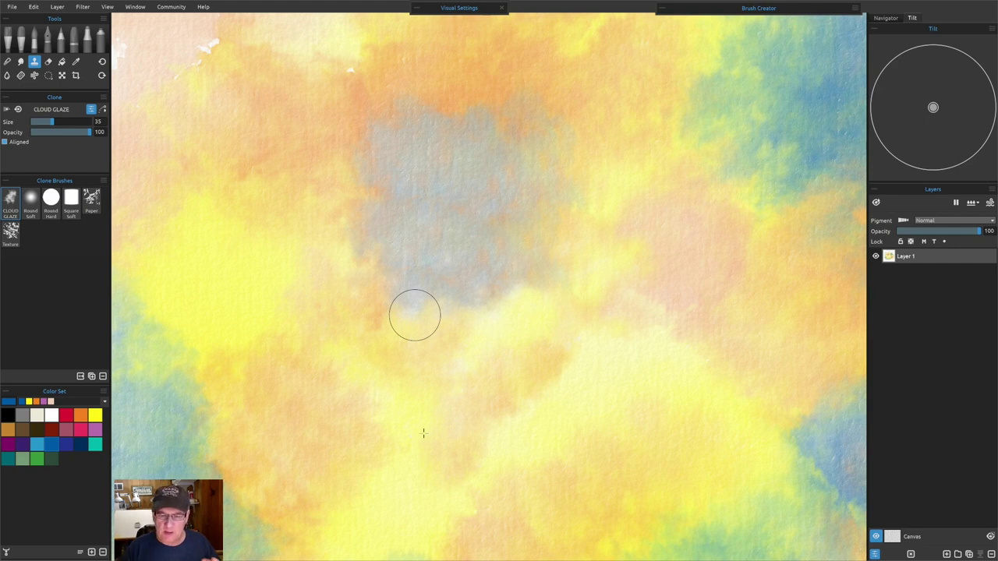
mouse_move(567, 378)
mouse_down()
mouse_move(587, 342)
mouse_move(610, 379)
mouse_move(573, 413)
mouse_up()
mouse_move(512, 436)
mouse_down()
mouse_move(506, 357)
mouse_move(458, 329)
mouse_move(523, 285)
mouse_move(498, 307)
mouse_move(417, 312)
mouse_move(432, 300)
mouse_move(479, 300)
mouse_move(397, 264)
mouse_move(441, 274)
mouse_move(433, 296)
mouse_move(420, 286)
mouse_move(456, 299)
mouse_move(460, 262)
mouse_move(509, 279)
mouse_move(452, 259)
mouse_move(488, 254)
mouse_move(461, 291)
mouse_move(475, 258)
mouse_move(494, 283)
mouse_up()
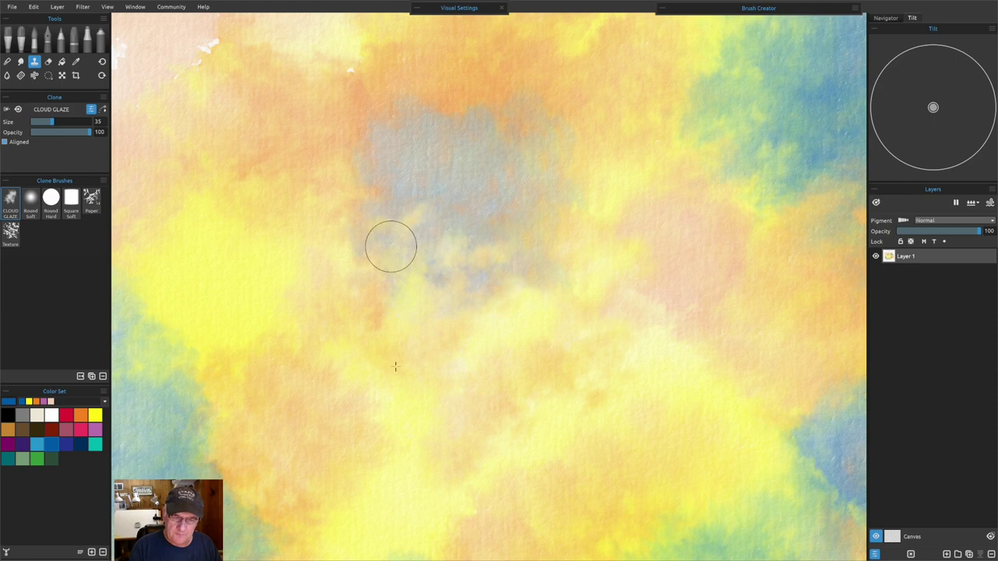
mouse_move(411, 246)
mouse_down()
mouse_move(388, 268)
mouse_move(389, 305)
mouse_move(423, 283)
mouse_move(480, 318)
mouse_move(522, 297)
mouse_move(551, 323)
mouse_move(495, 285)
mouse_move(465, 292)
mouse_move(470, 309)
mouse_move(424, 326)
mouse_move(441, 362)
mouse_up()
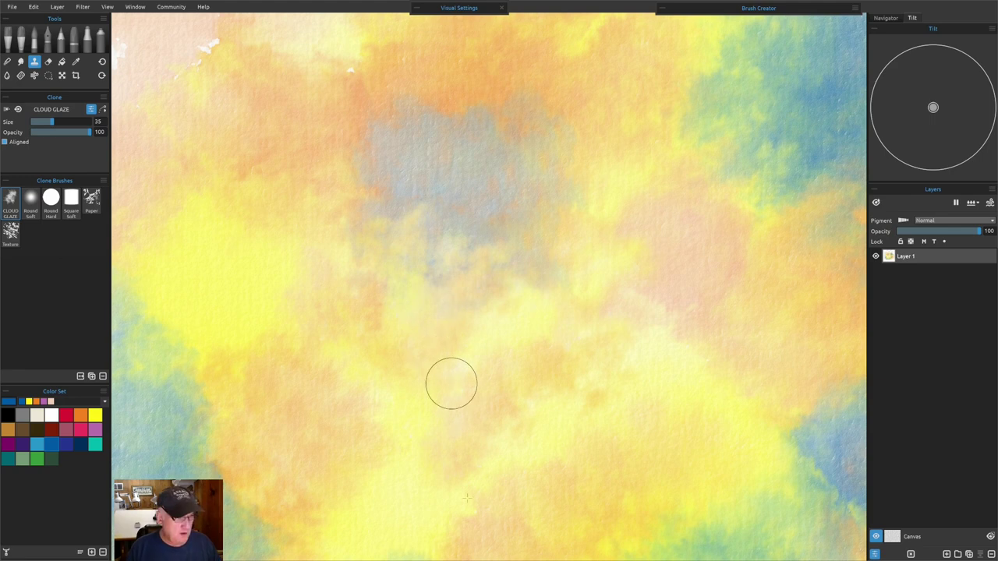
- Sample the gray patch, set the clone opacity to 61, and clone gray over the patch's mottled lower edge to blend it
key(ctrl+0)
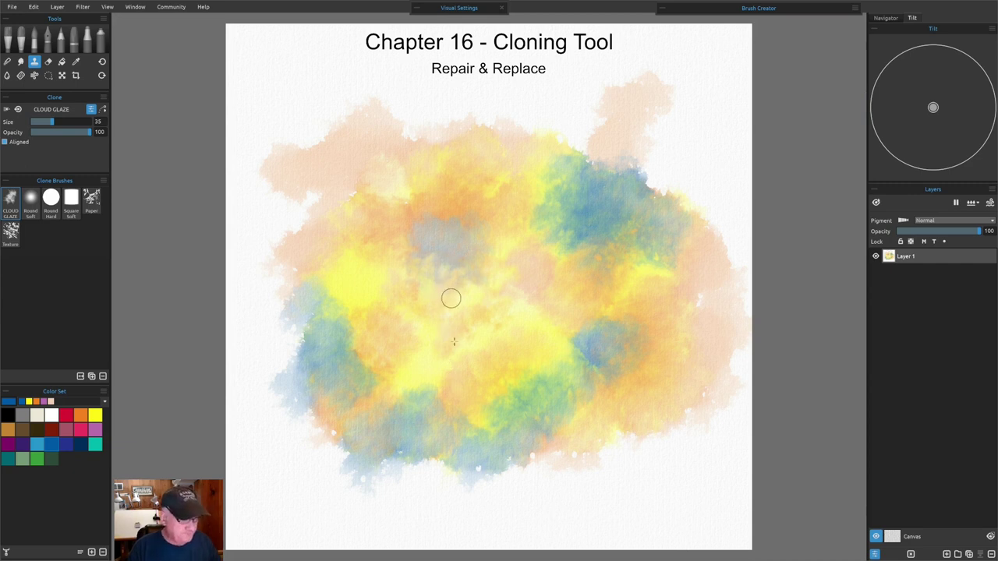
scroll(451, 298, up, 6)
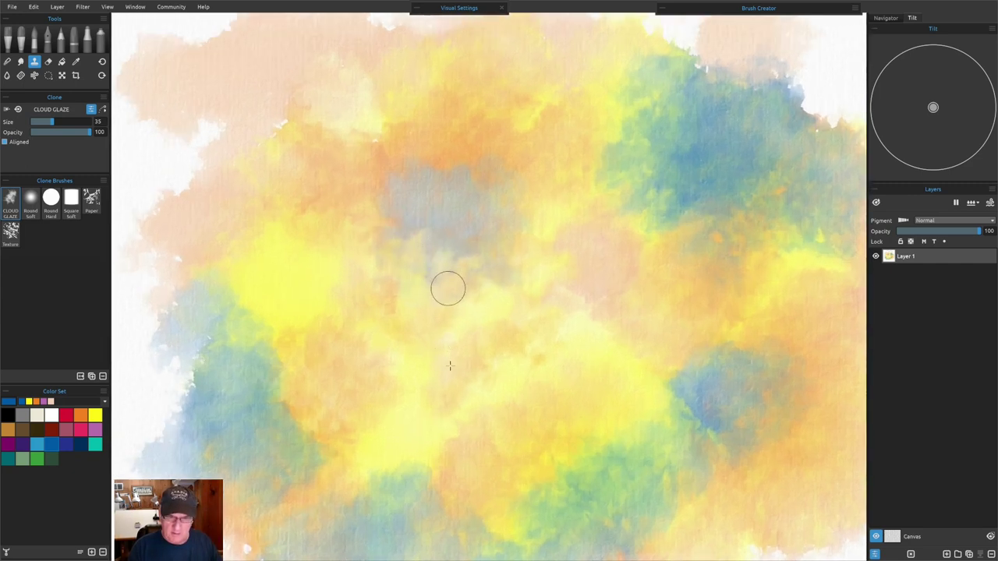
alt+click(451, 212)
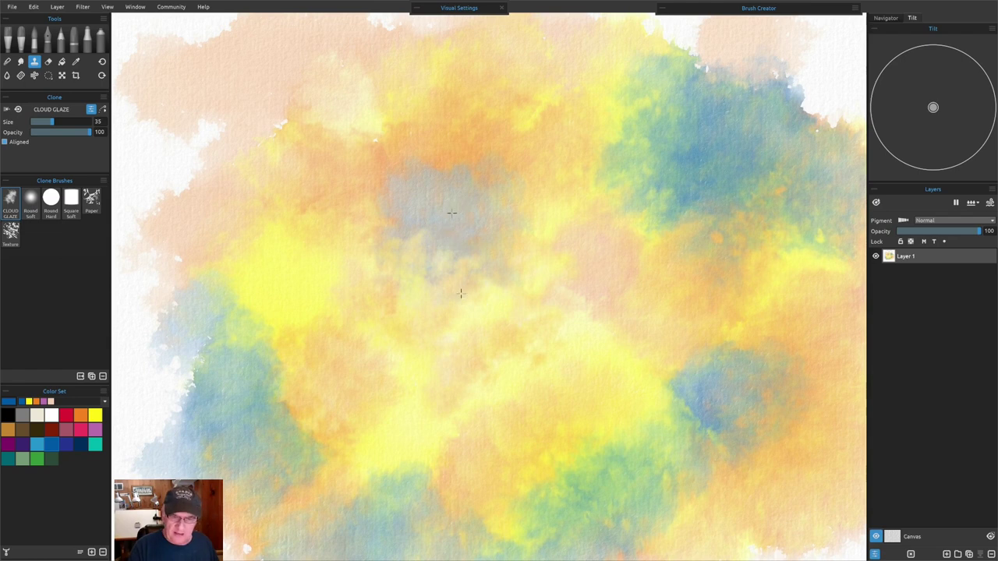
click(68, 132)
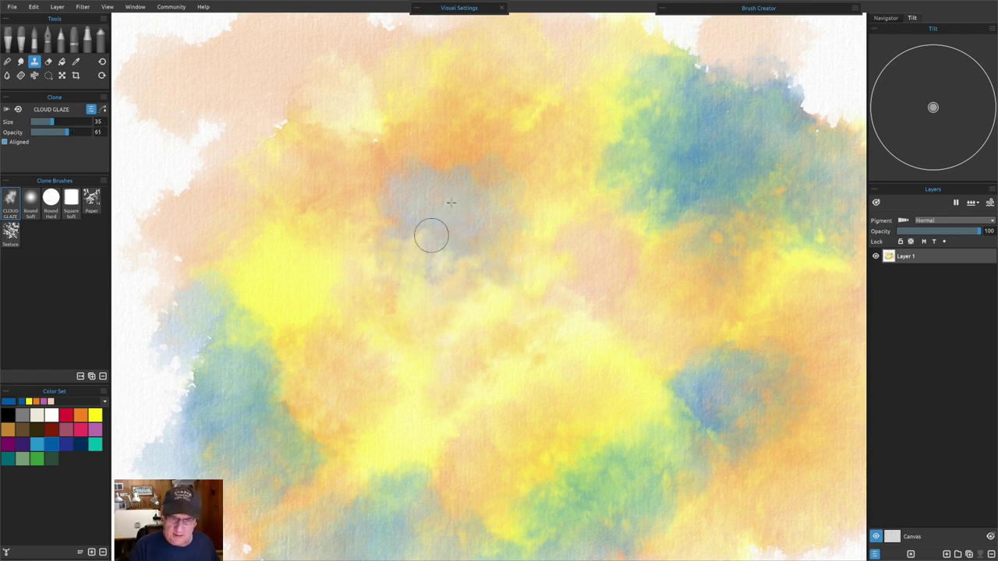
mouse_move(416, 234)
mouse_down()
mouse_move(422, 263)
mouse_move(415, 245)
mouse_move(443, 257)
mouse_move(411, 240)
mouse_move(403, 216)
mouse_move(442, 258)
mouse_move(420, 242)
mouse_move(430, 231)
mouse_move(457, 235)
mouse_move(471, 268)
mouse_move(453, 264)
mouse_move(473, 281)
mouse_move(430, 285)
mouse_move(430, 258)
mouse_move(403, 230)
mouse_move(397, 274)
mouse_move(385, 234)
mouse_move(420, 294)
mouse_move(402, 288)
mouse_move(459, 275)
mouse_move(496, 290)
mouse_move(476, 252)
mouse_move(489, 287)
mouse_move(437, 288)
mouse_move(448, 328)
mouse_move(527, 388)
mouse_move(512, 411)
mouse_up()
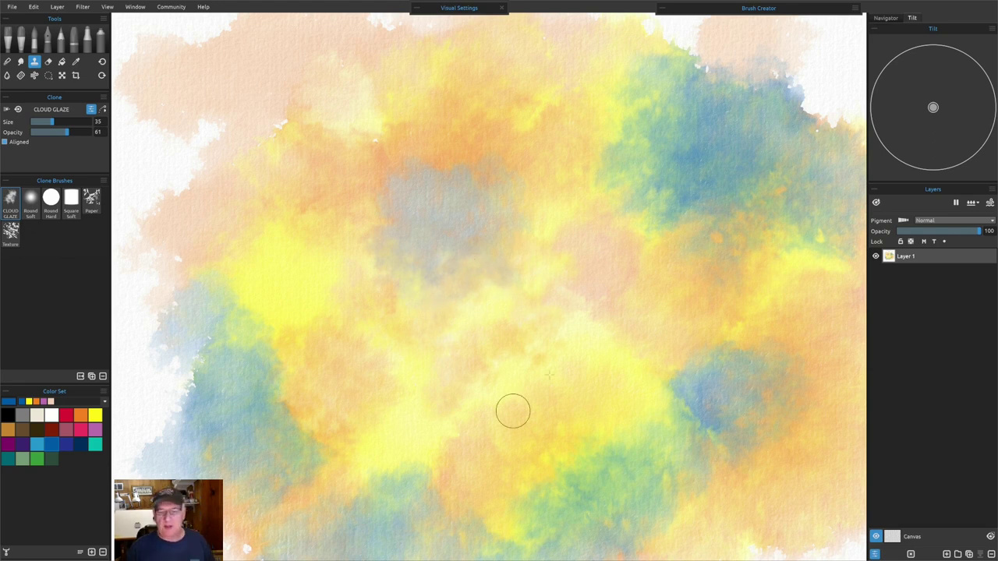